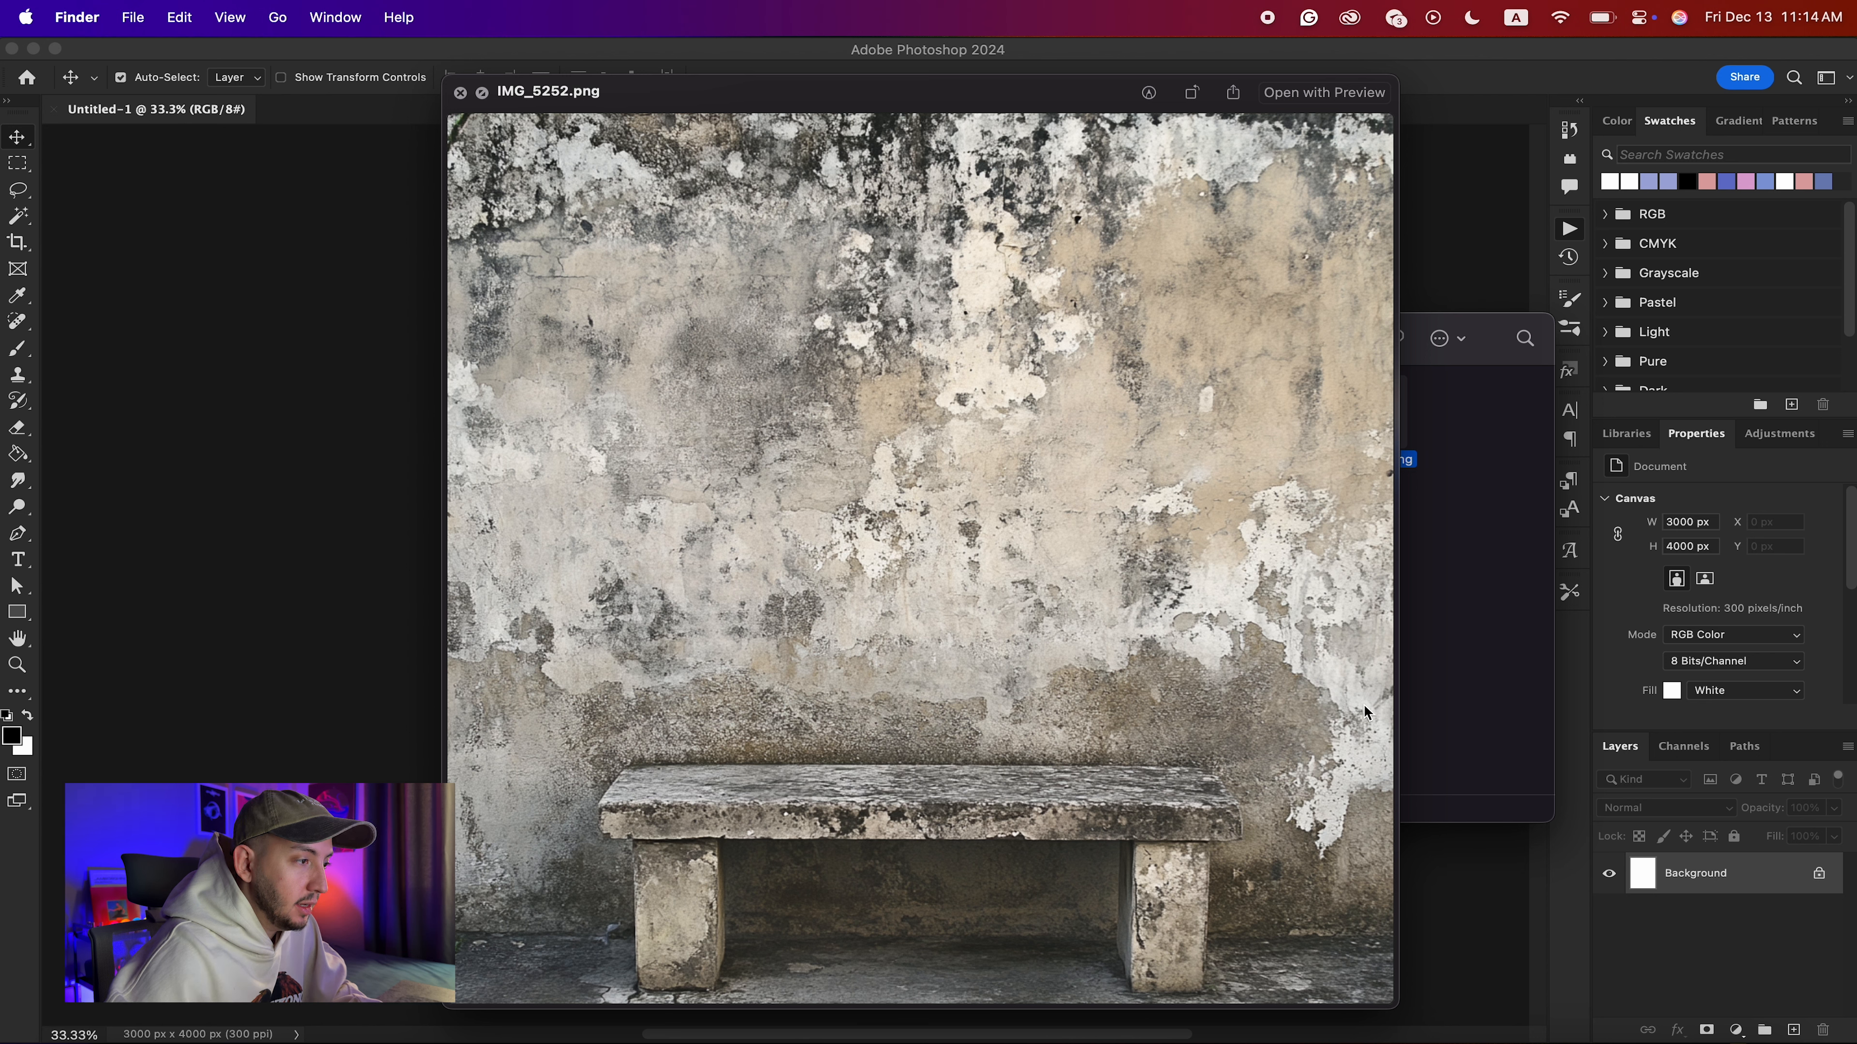
# Preview the texture photos in the Images folder and place IMG_5329.HEIC into the blank document.
pyautogui.press('Down')
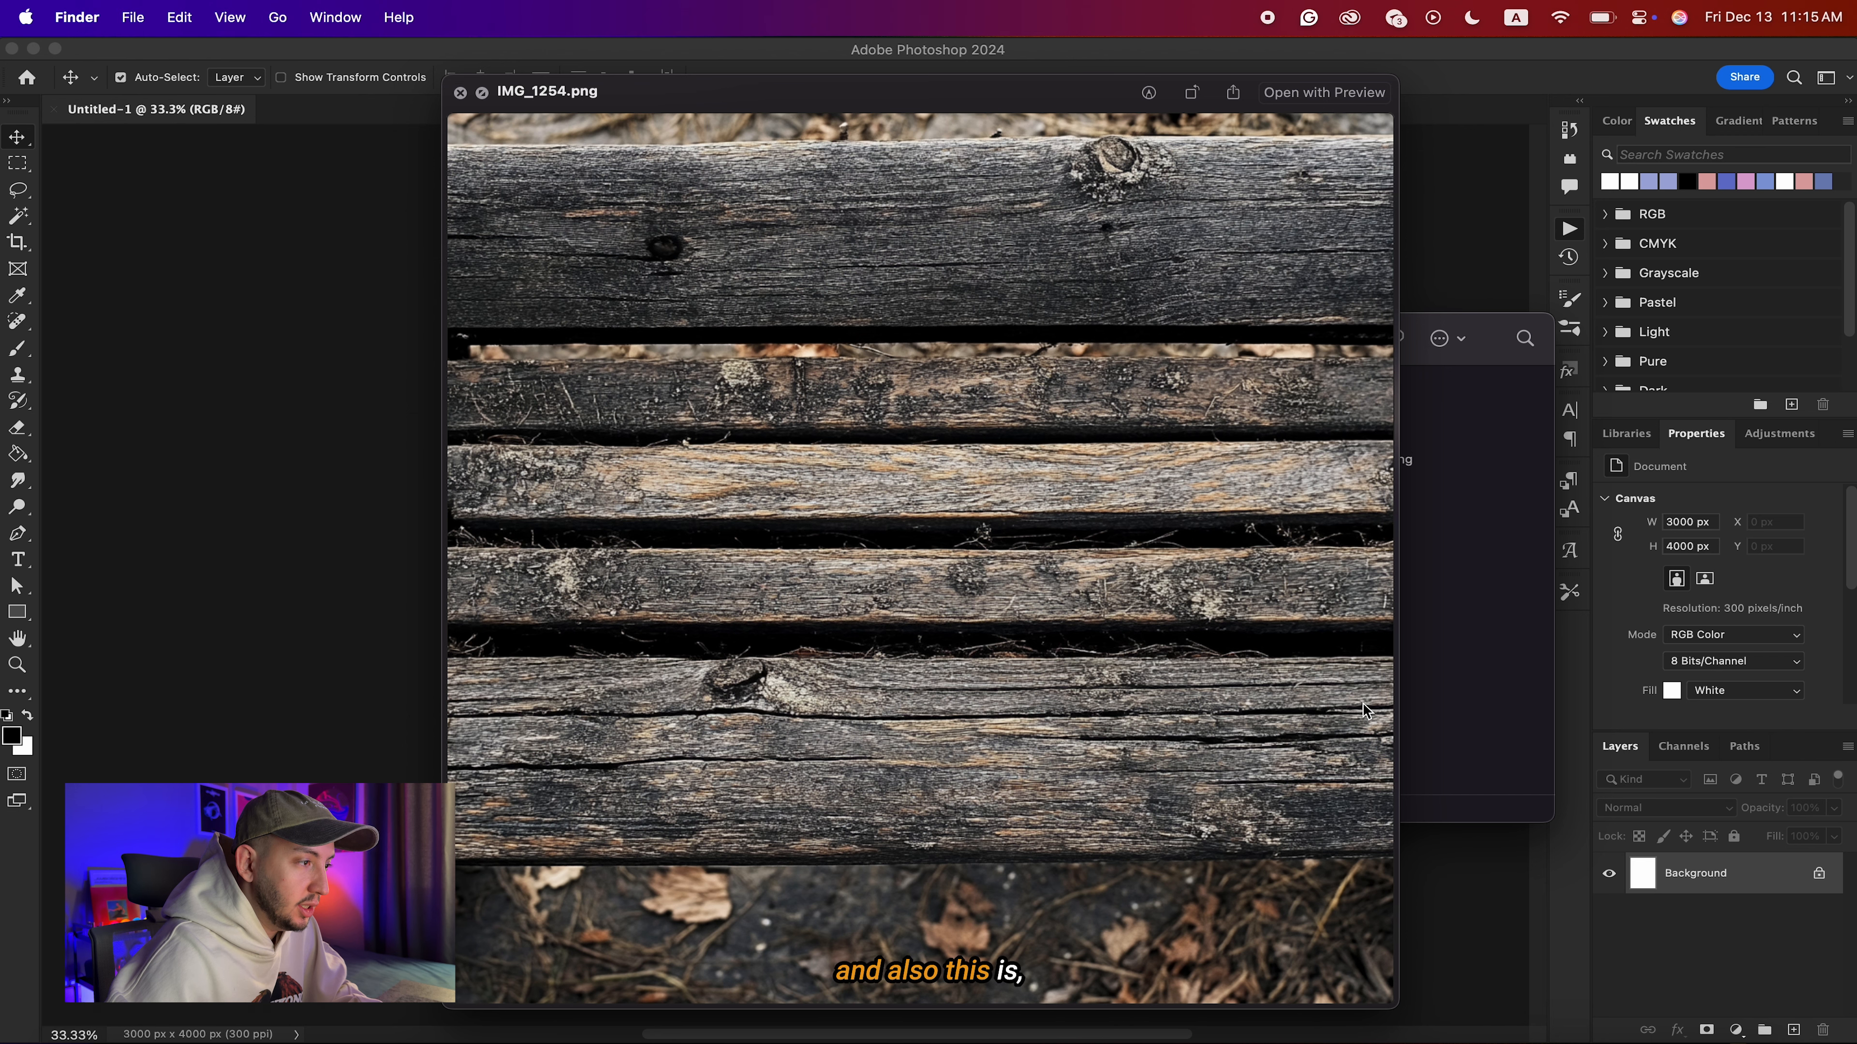
pyautogui.press('Left')
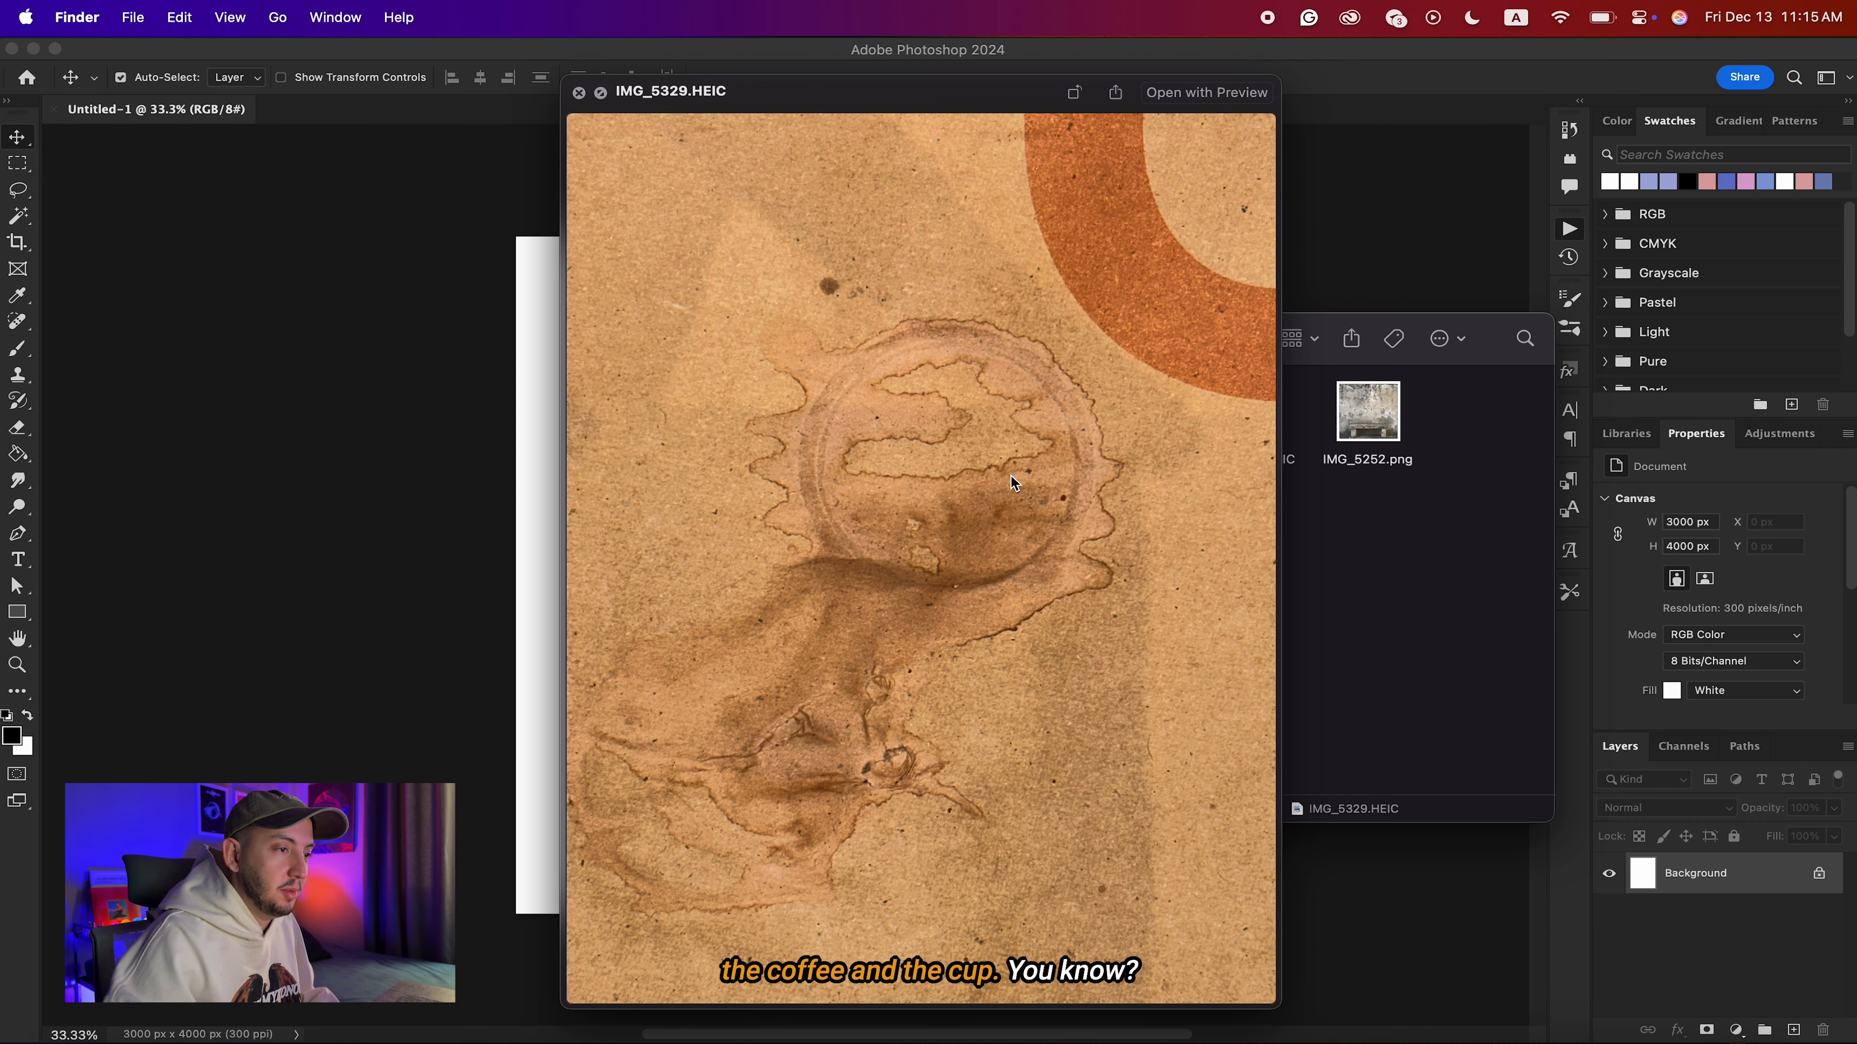
pyautogui.press('space')
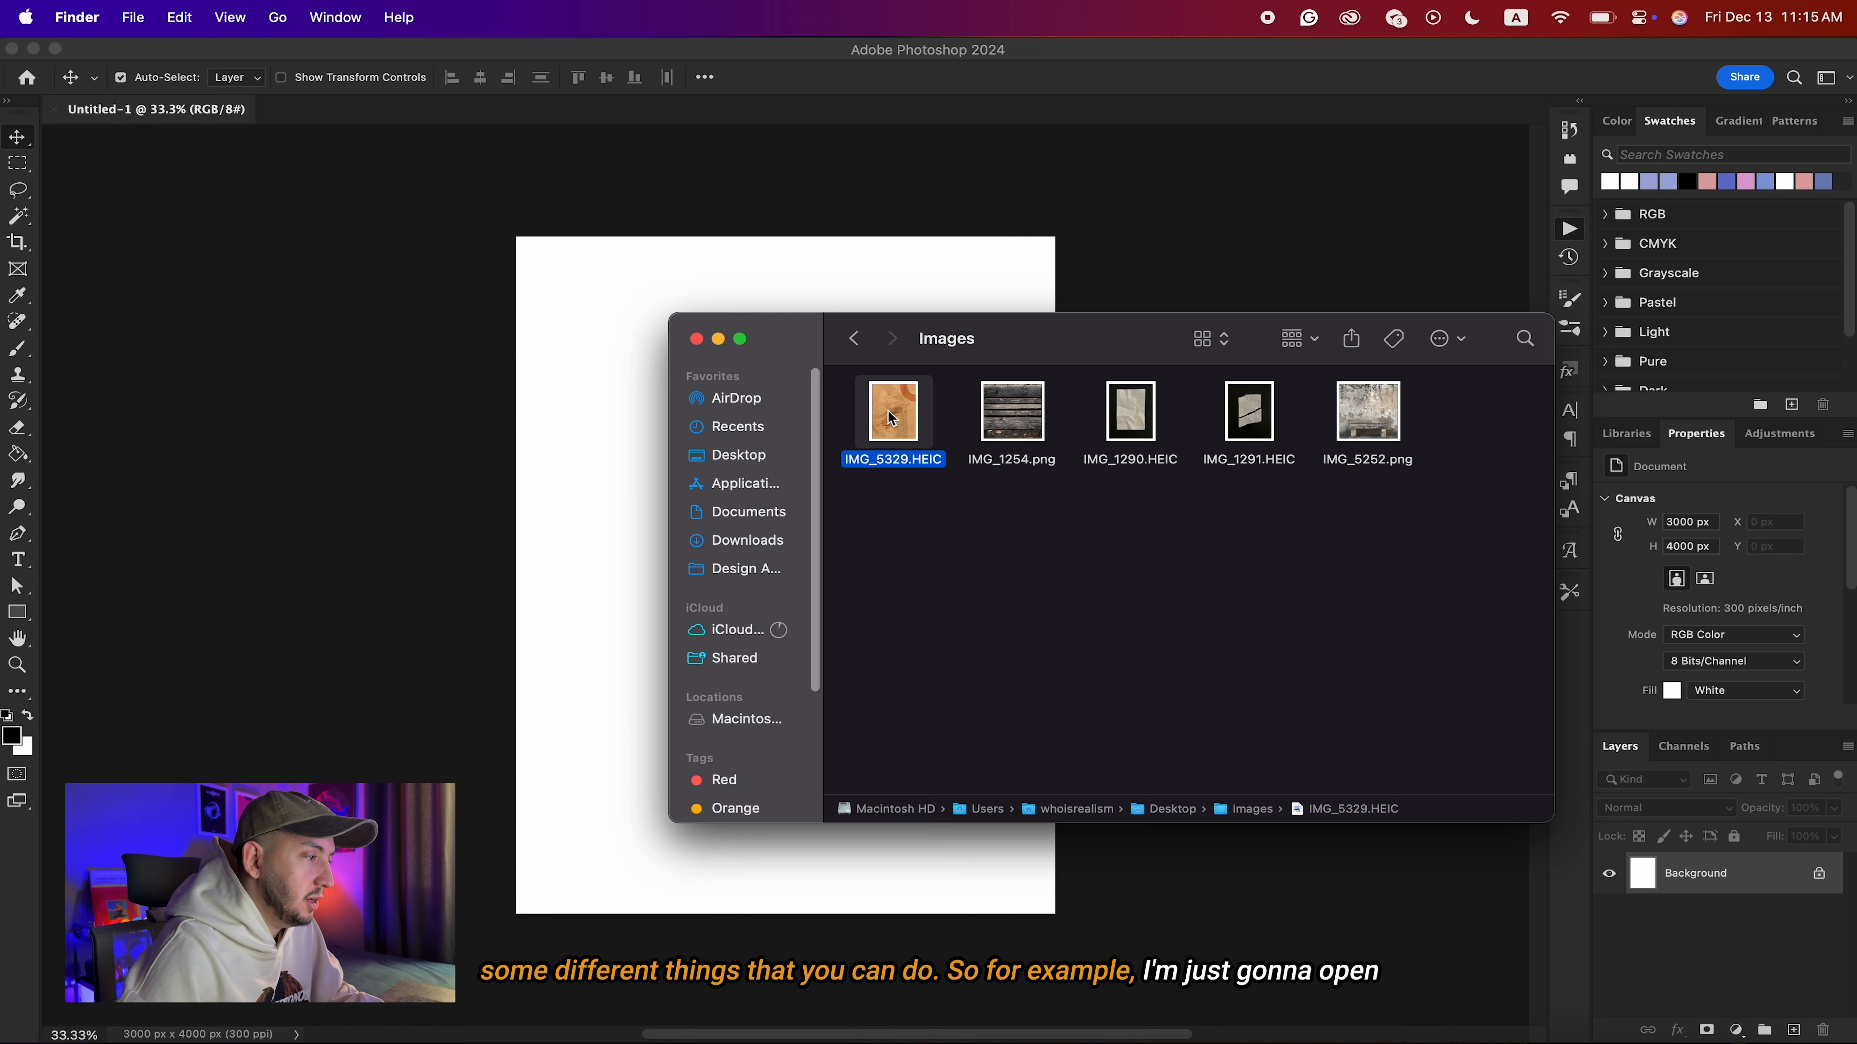
pyautogui.moveTo(891, 418); pyautogui.dragTo(517, 568)
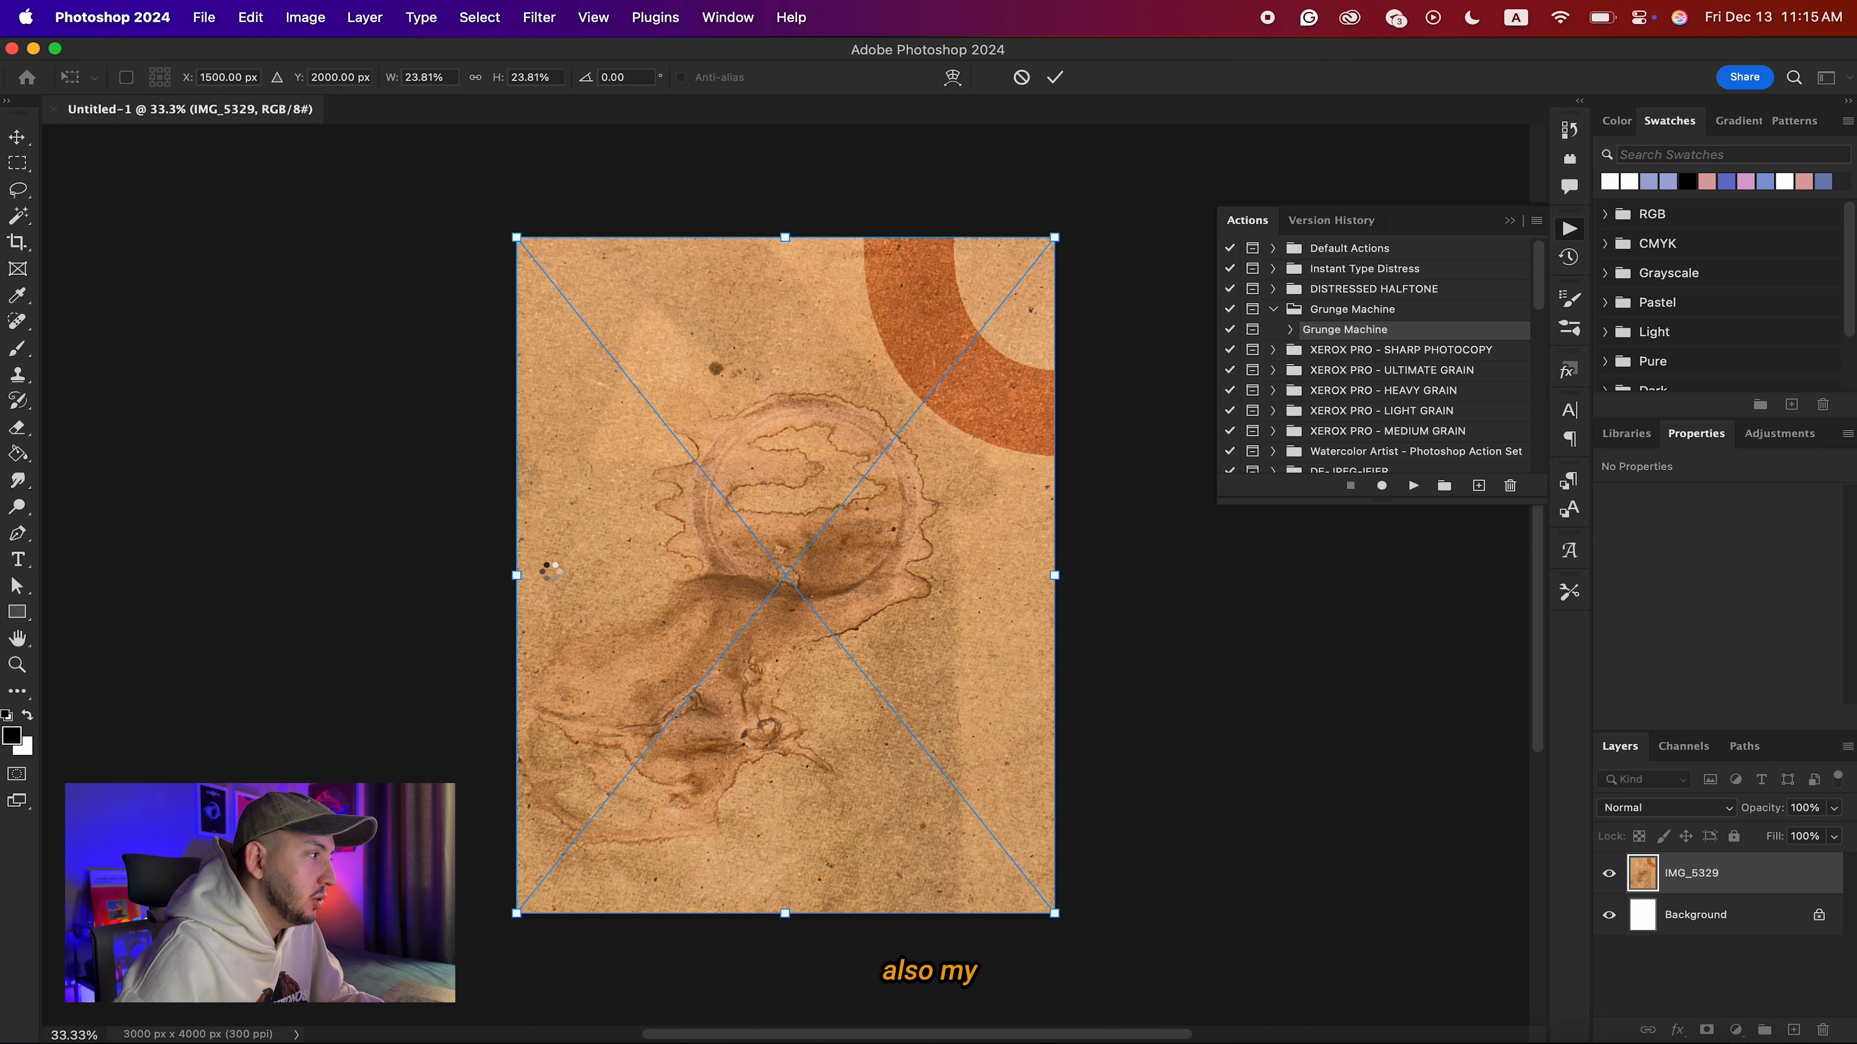
pyautogui.press('Return')
# Check the document's pixel dimensions in Image Size without changing them.
pyautogui.click(304, 17)
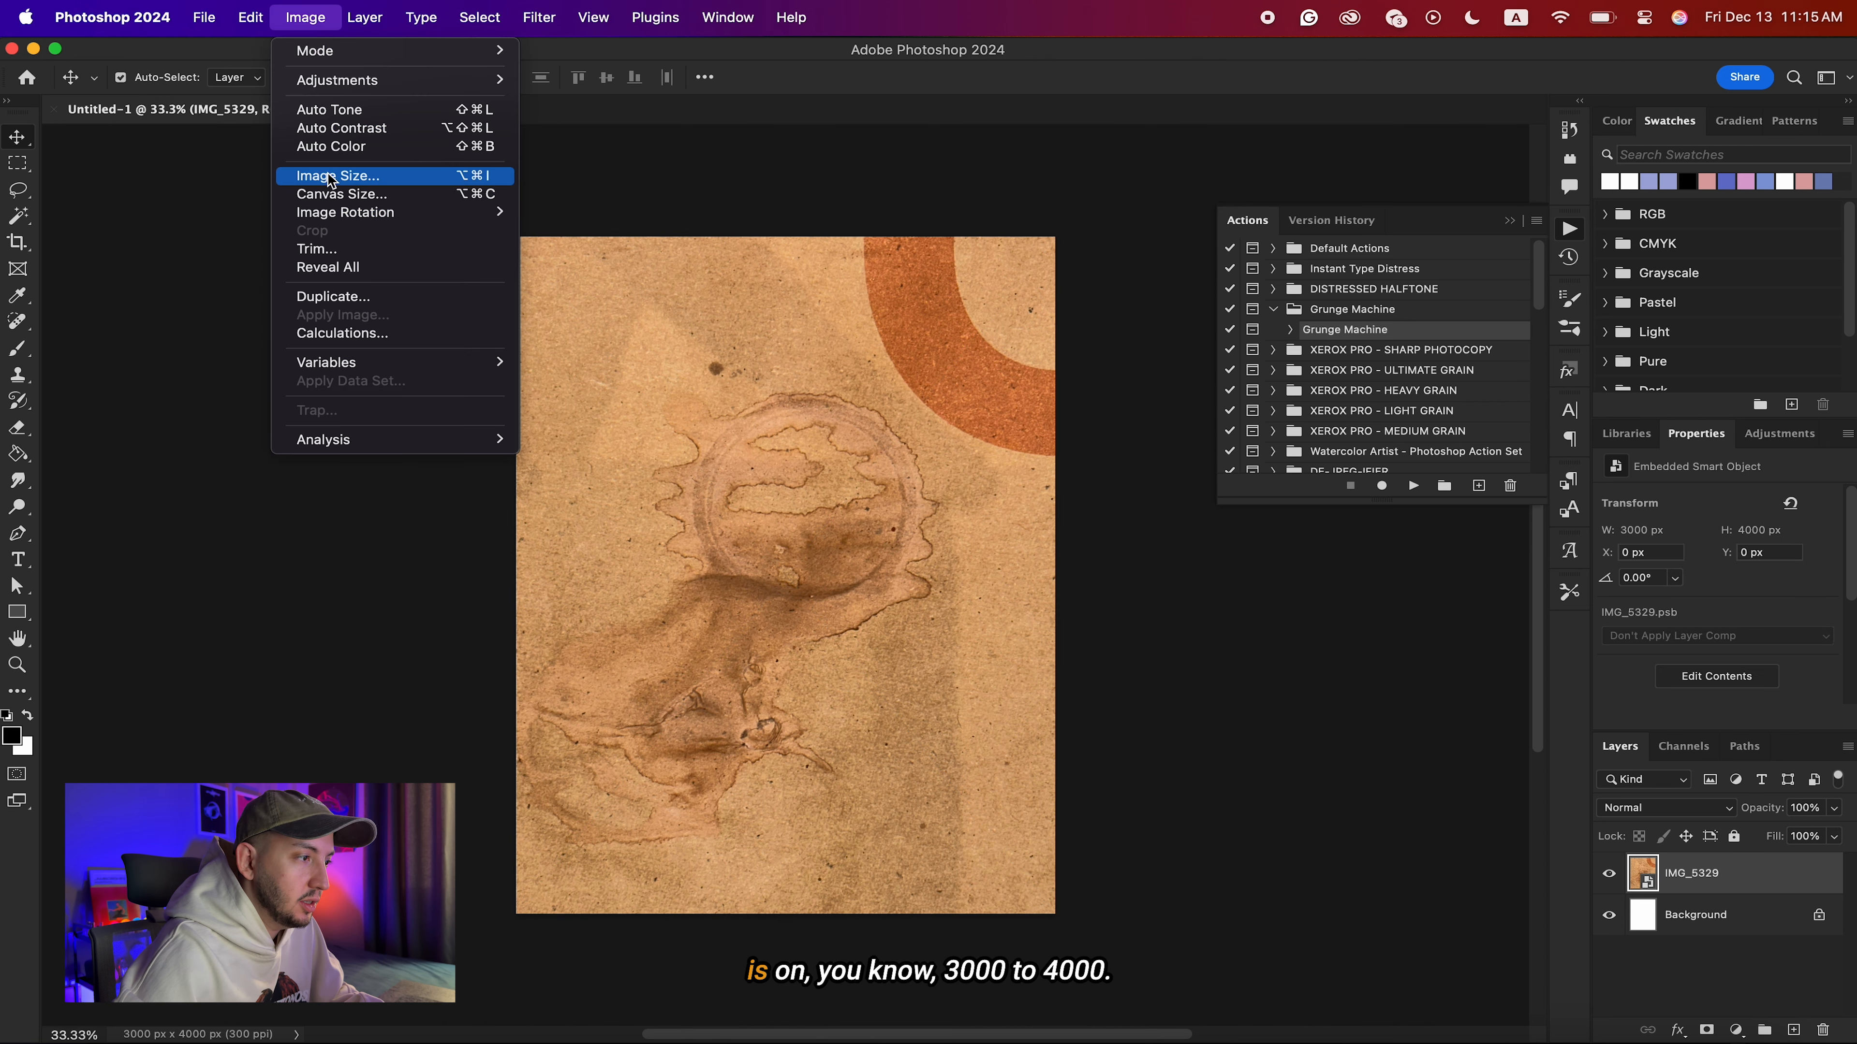
pyautogui.click(822, 419)
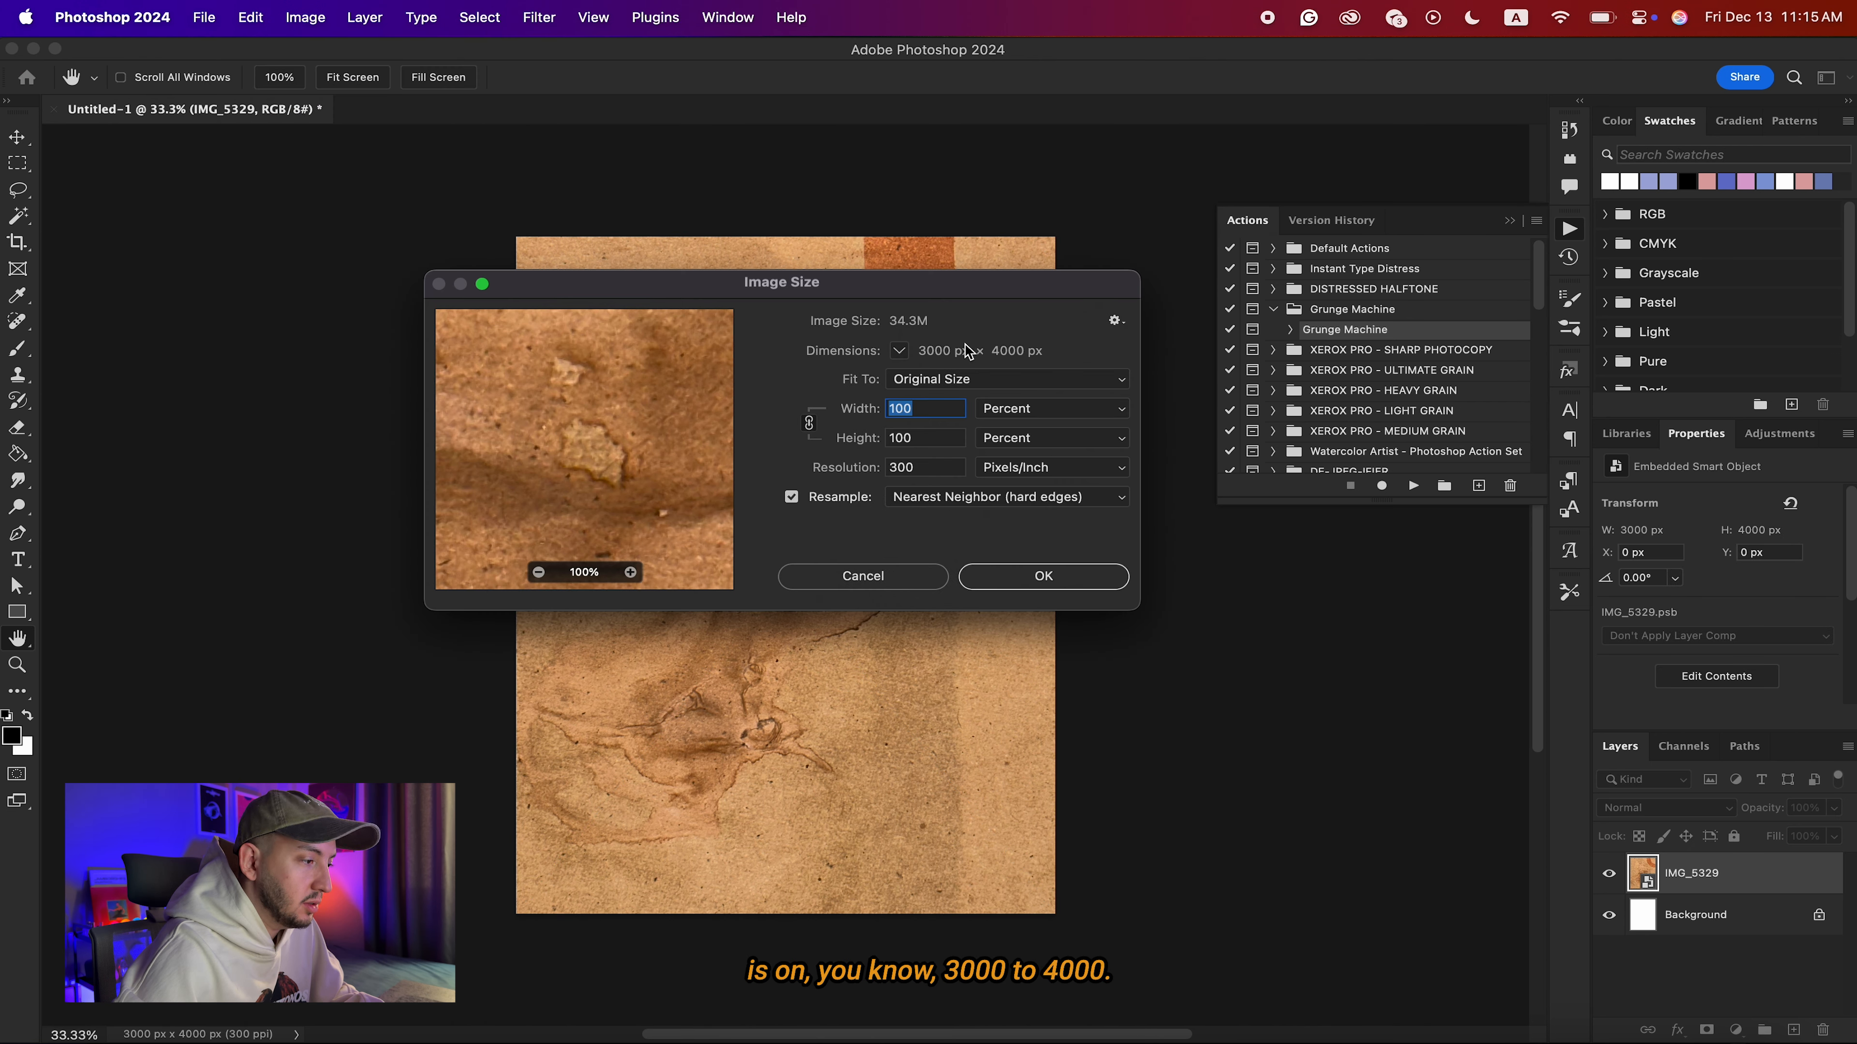
pyautogui.click(853, 575)
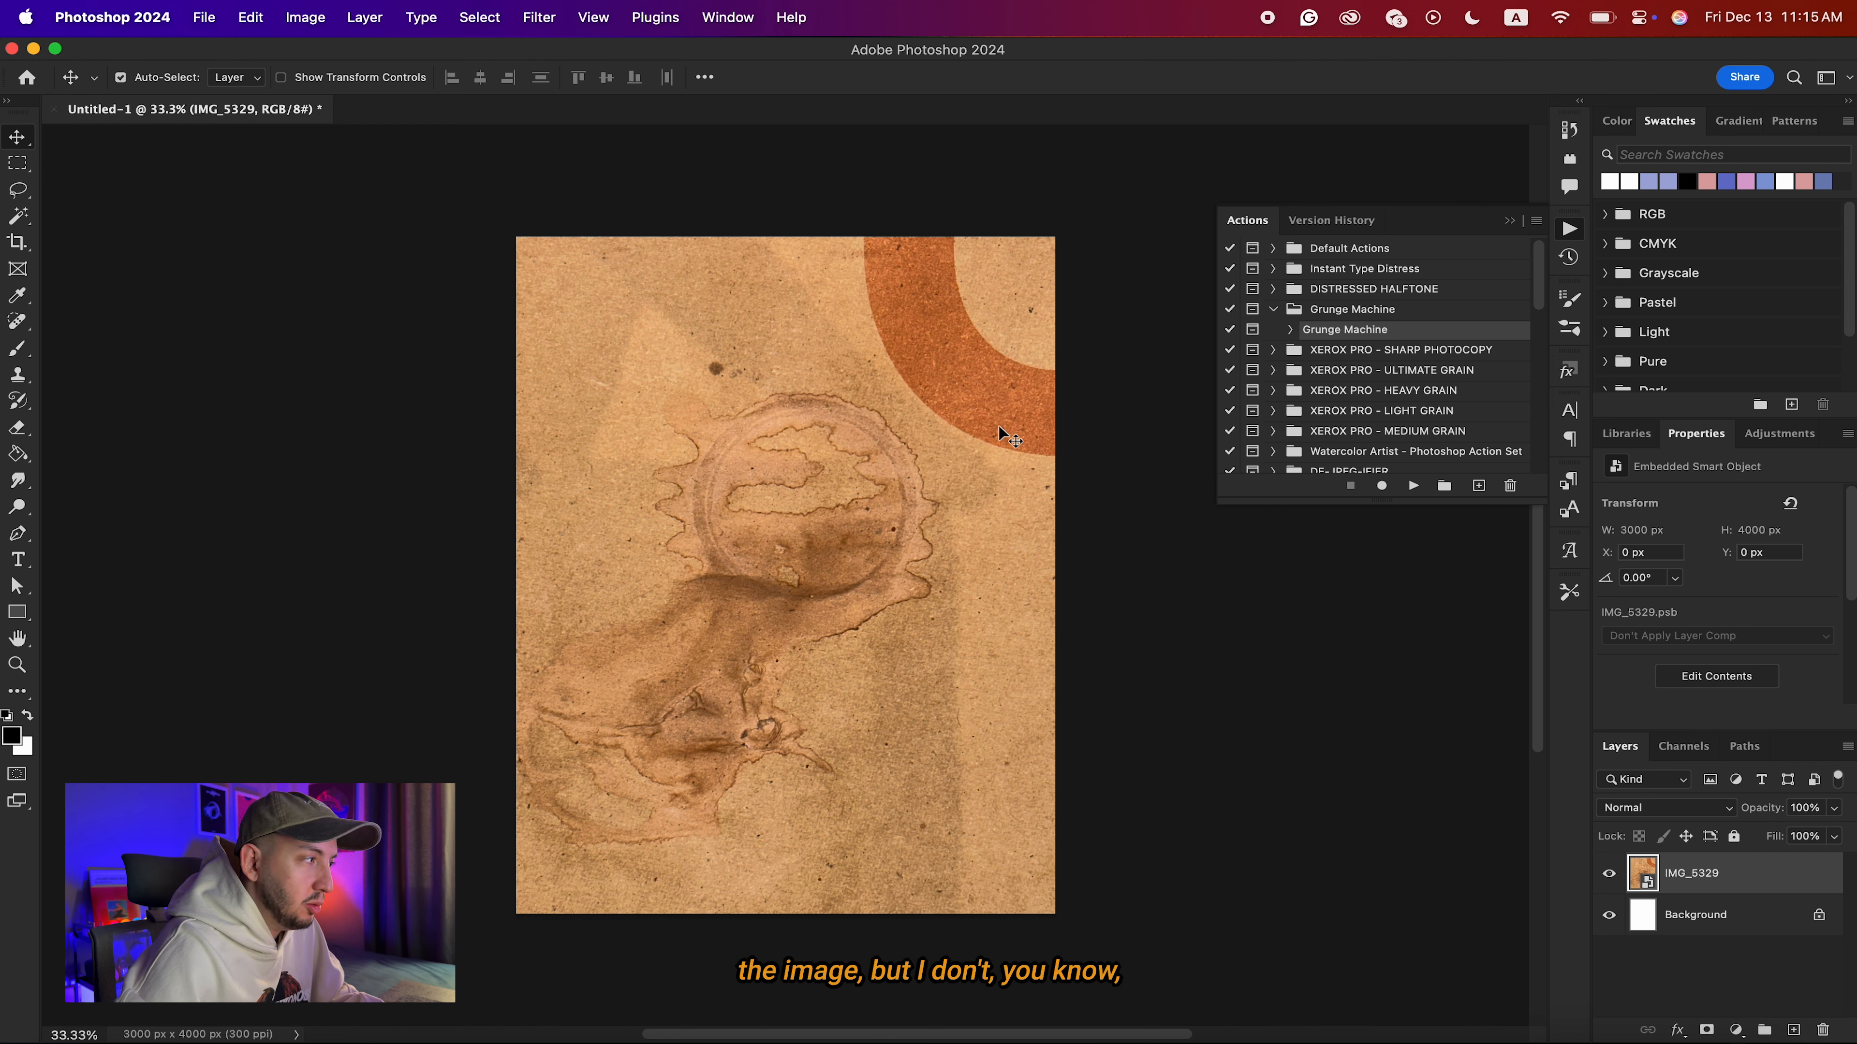
# Lasso the orange ring in the upper-right corner of the paper photo and rasterize the IMG_5329 layer.
pyautogui.click(25, 192)
pyautogui.moveTo(849, 215)
pyautogui.mouseDown()
pyautogui.moveTo(883, 386)
pyautogui.moveTo(1102, 463)
pyautogui.moveTo(1086, 365)
pyautogui.moveTo(965, 226)
pyautogui.mouseUp()
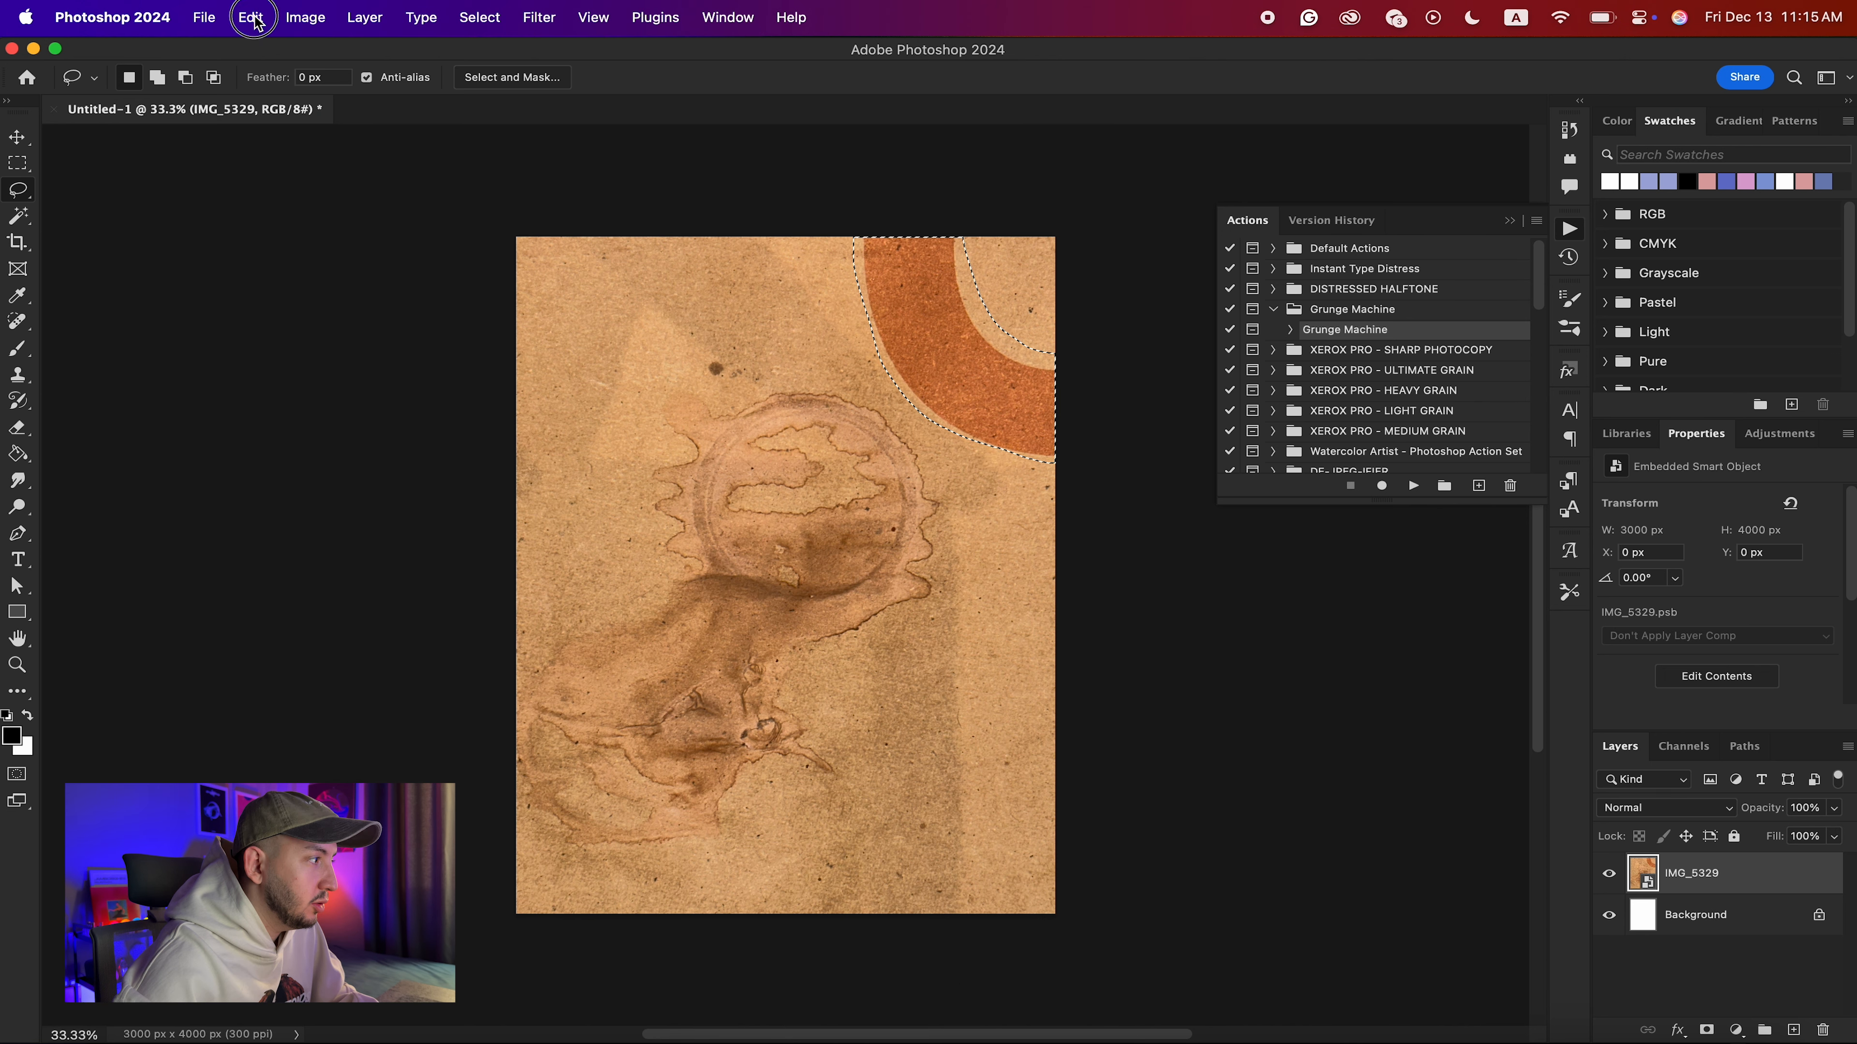
pyautogui.click(251, 17)
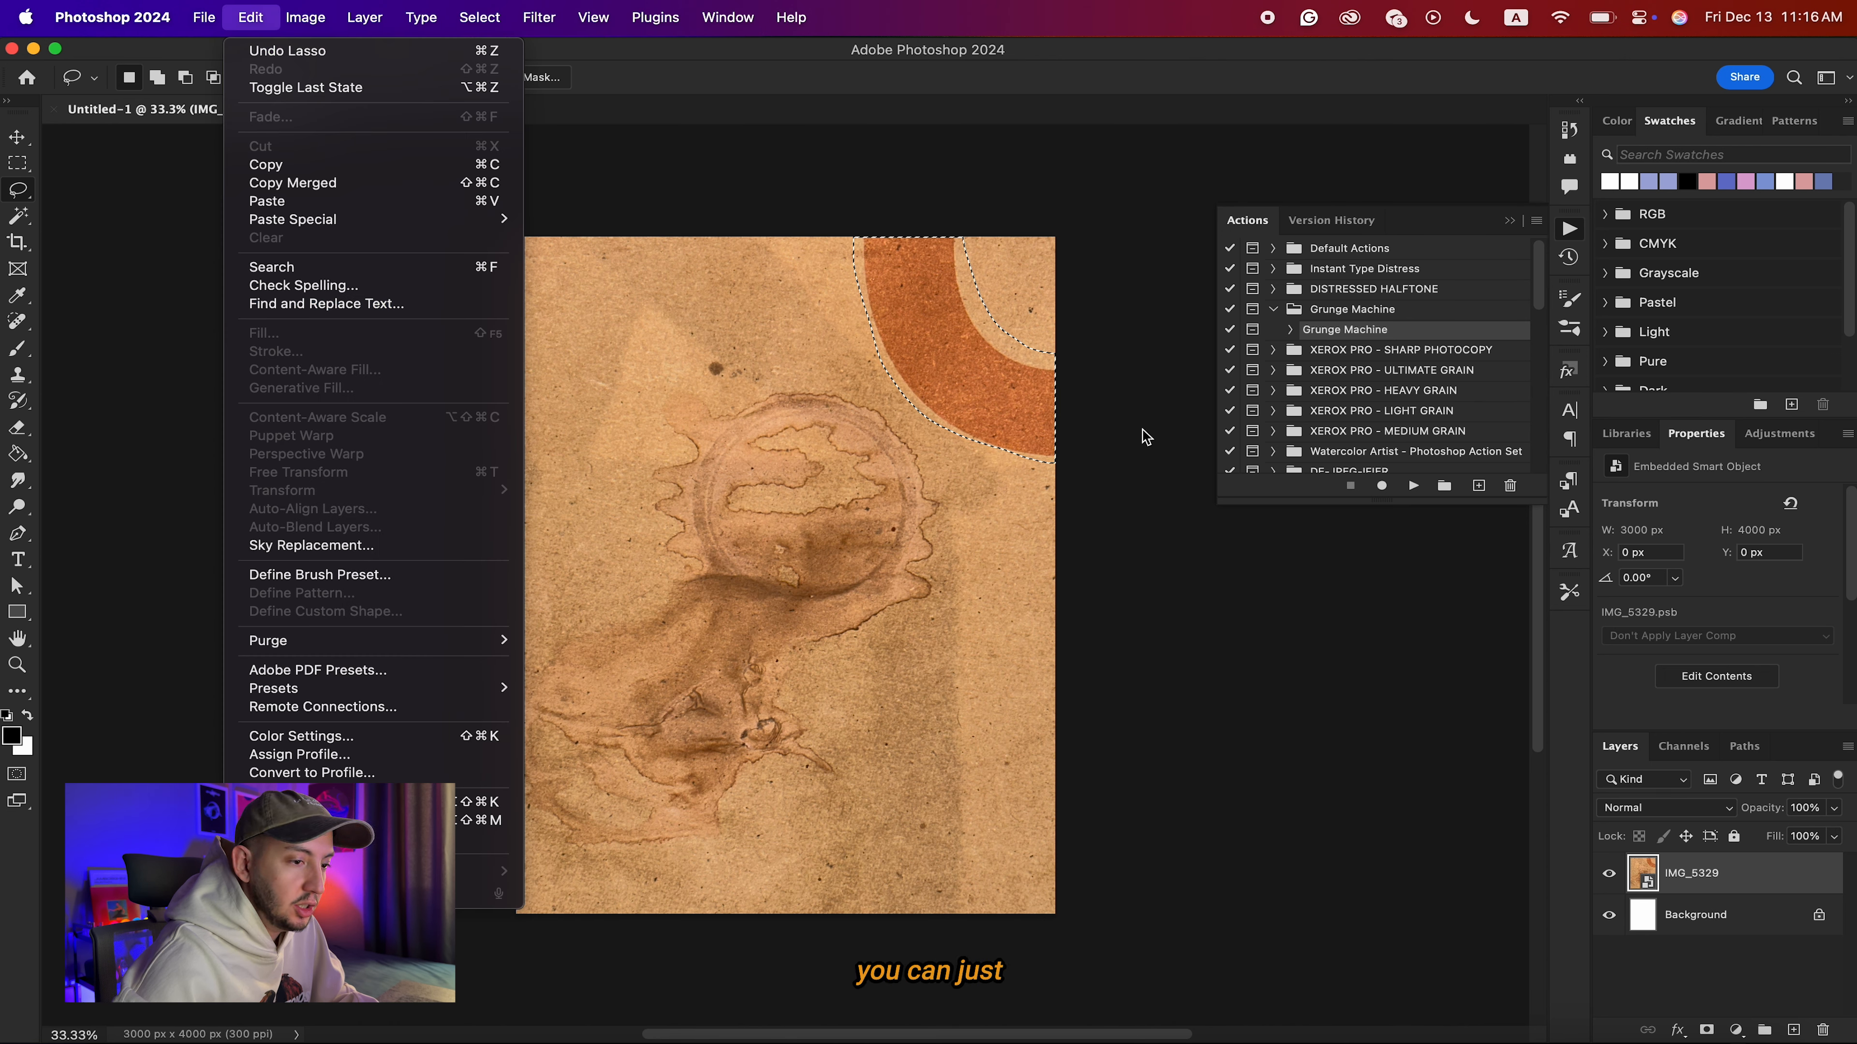
pyautogui.click(1743, 871)
pyautogui.rightClick(1744, 870)
pyautogui.scroll(-5, 1614, 849)
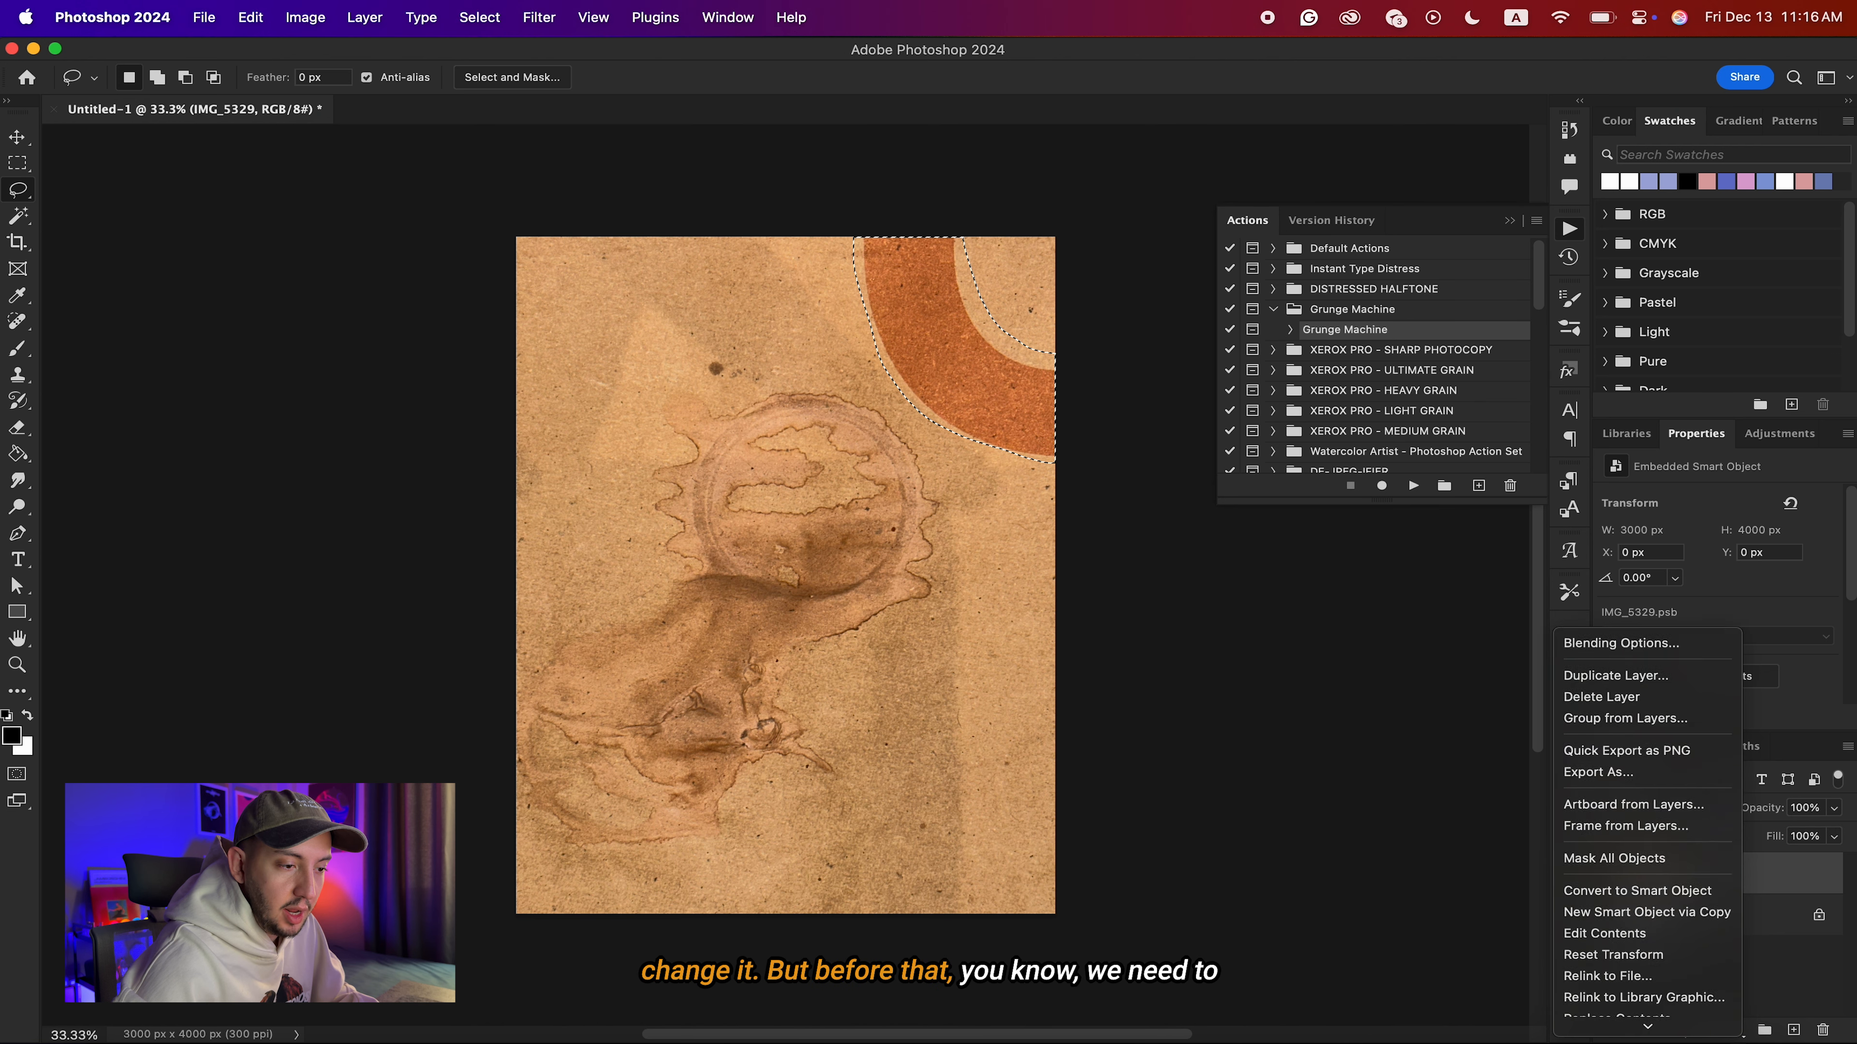
pyautogui.click(1613, 838)
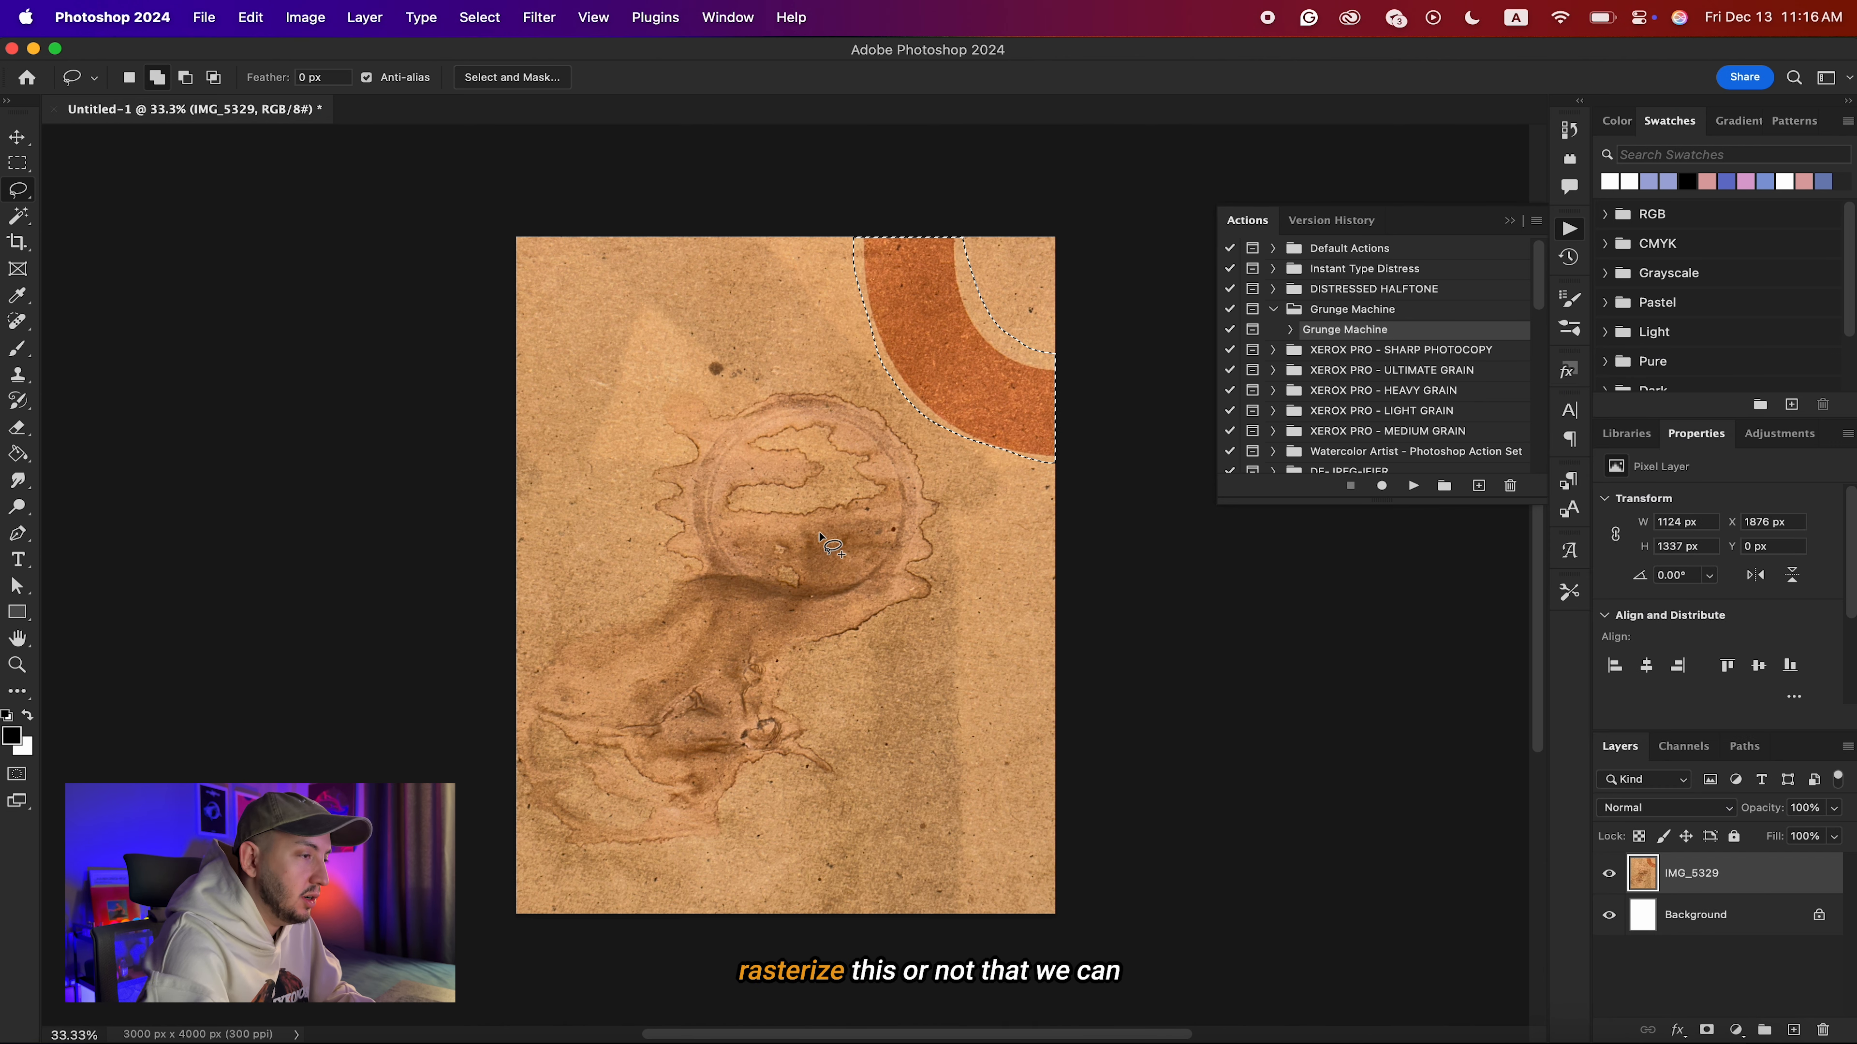
# Fill the selected orange ring area with matching paper texture and remove the selection.
pyautogui.hotkey('shift', 'BackSpace')
pyautogui.click(1061, 433)
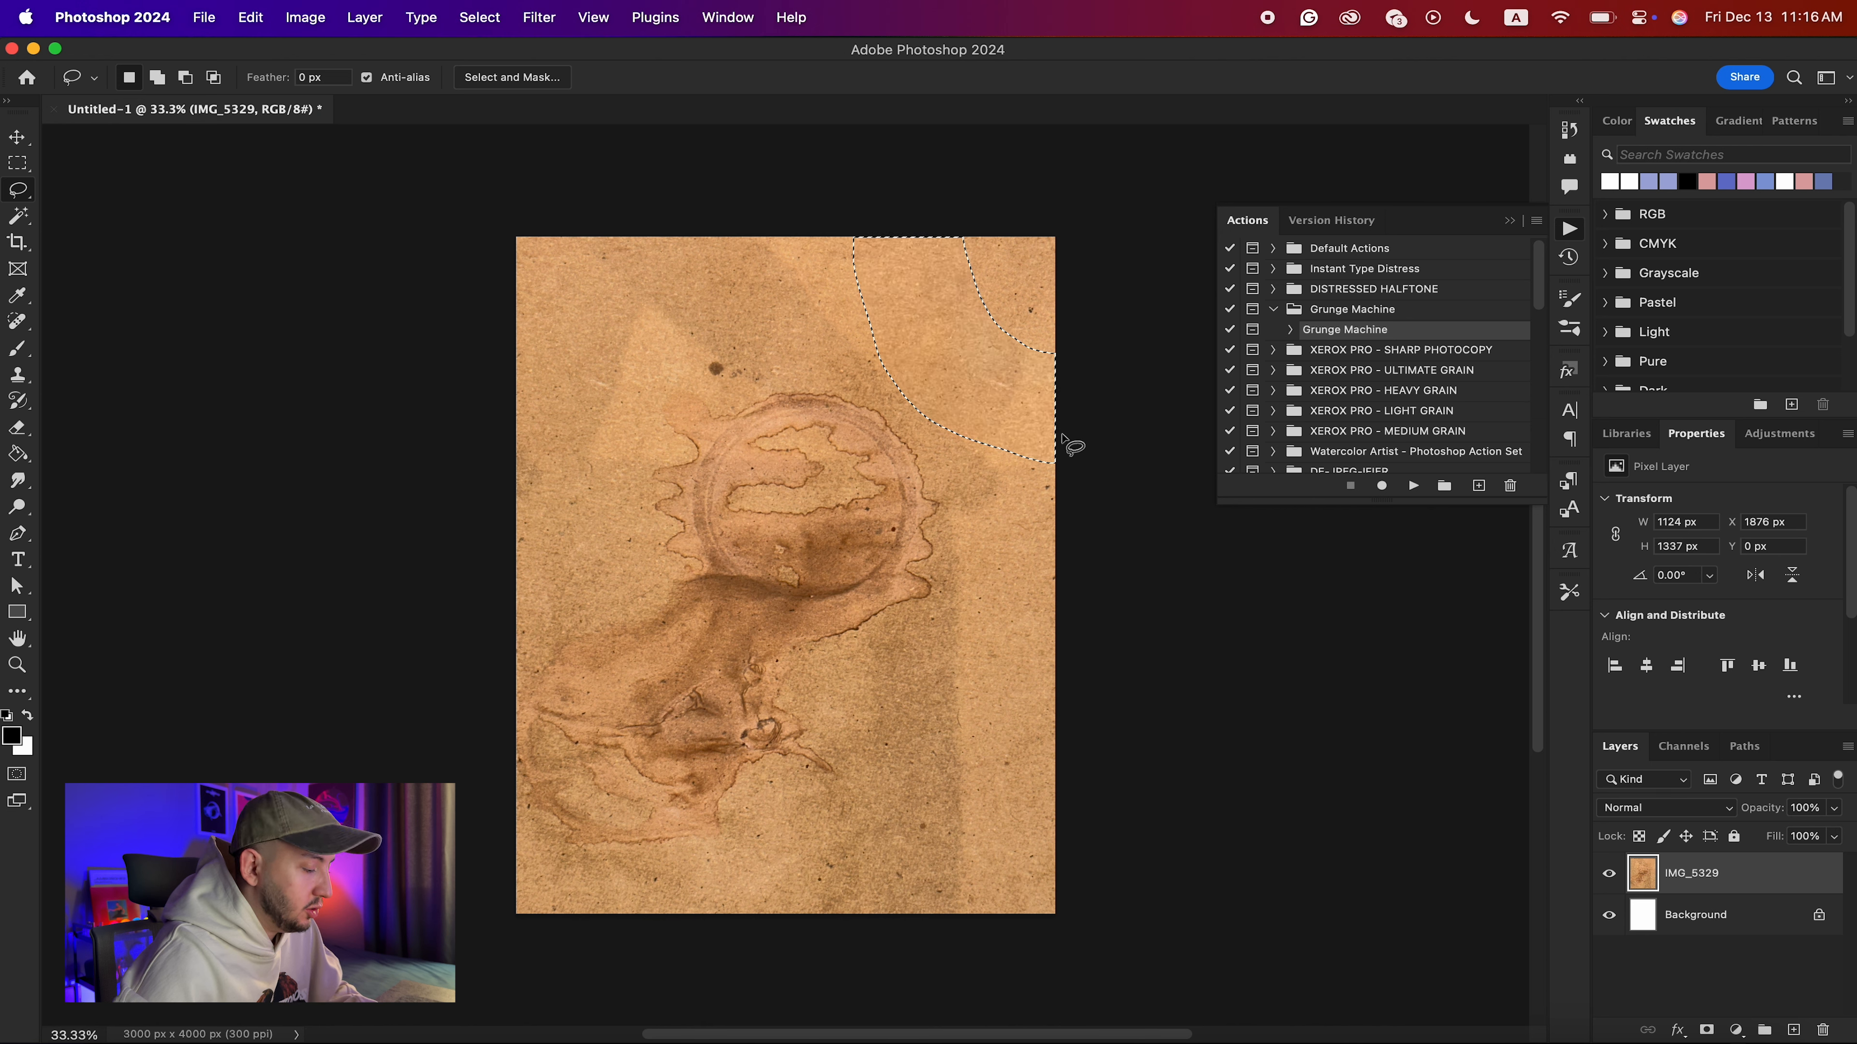
pyautogui.press('super+d')
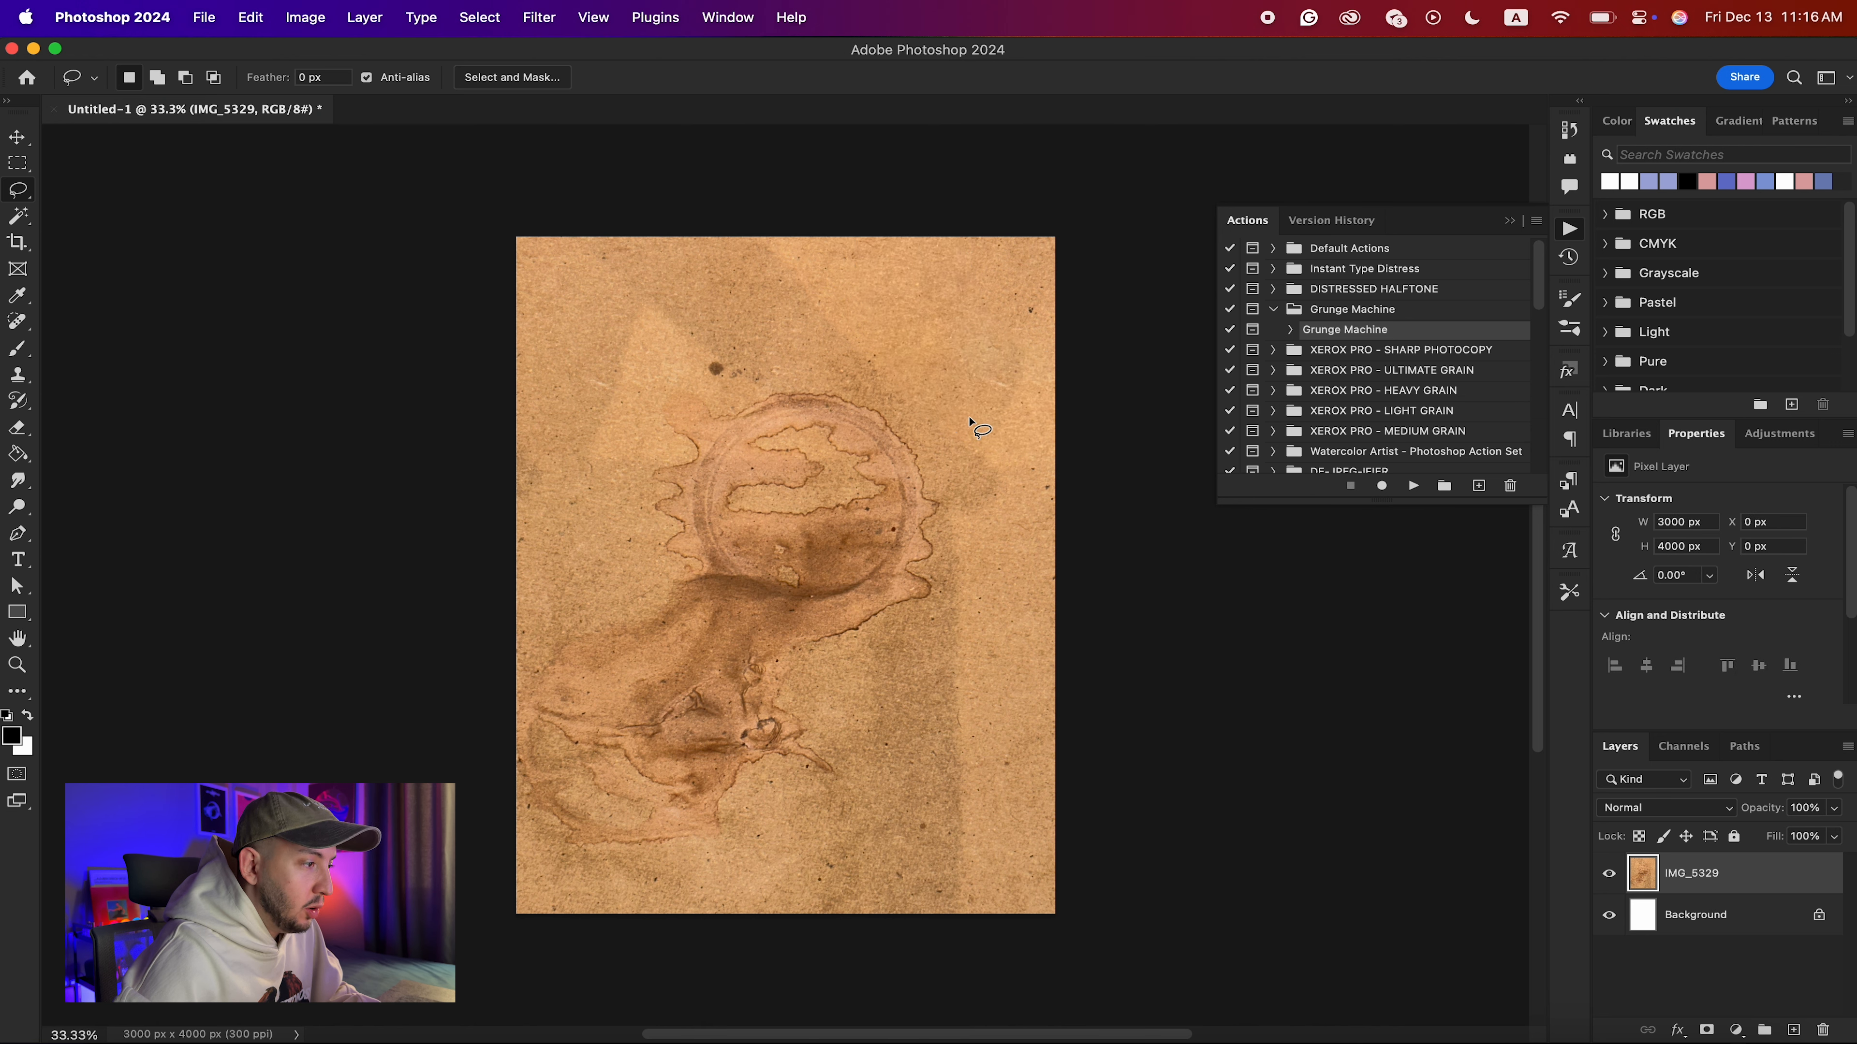
# Scale the paper texture beyond the canvas to about 4237 x 5649 px and nudge it slightly down.
pyautogui.press('super+t')
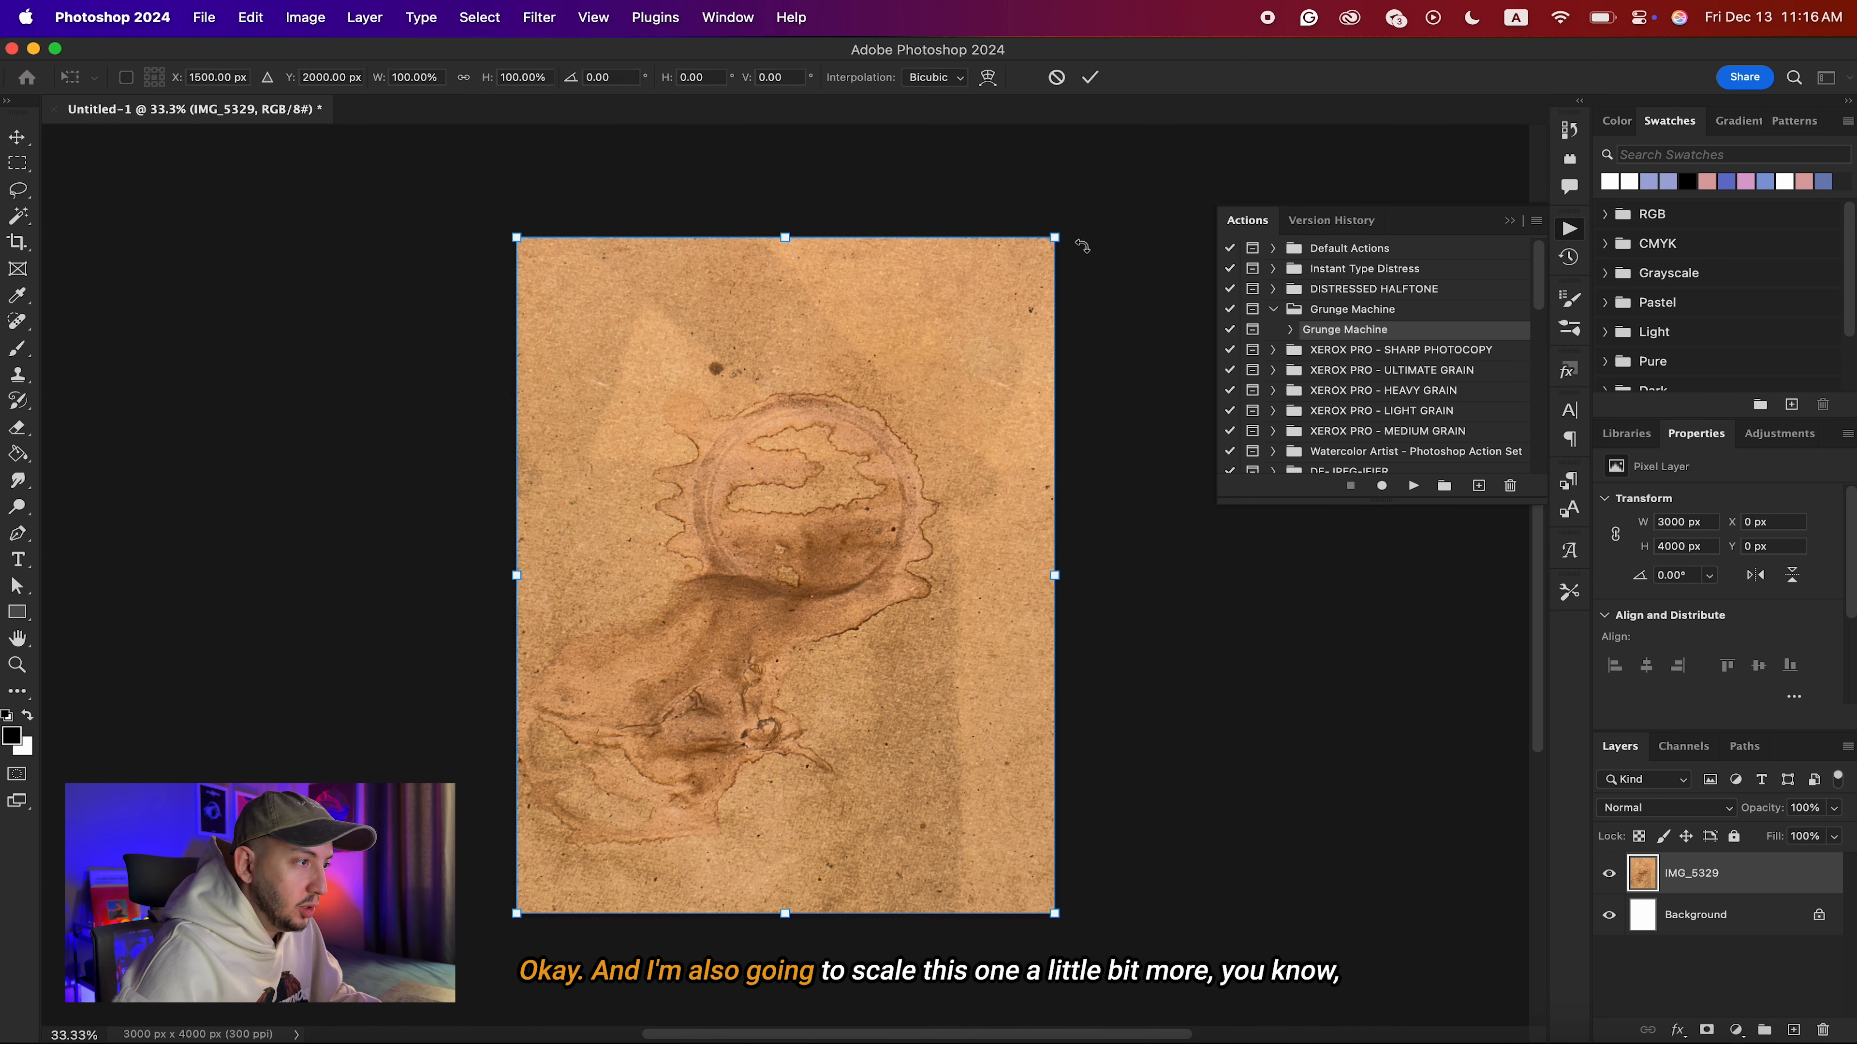
pyautogui.moveTo(1054, 238); pyautogui.dragTo(1170, 150)
pyautogui.scroll(-2, 1062, 343)
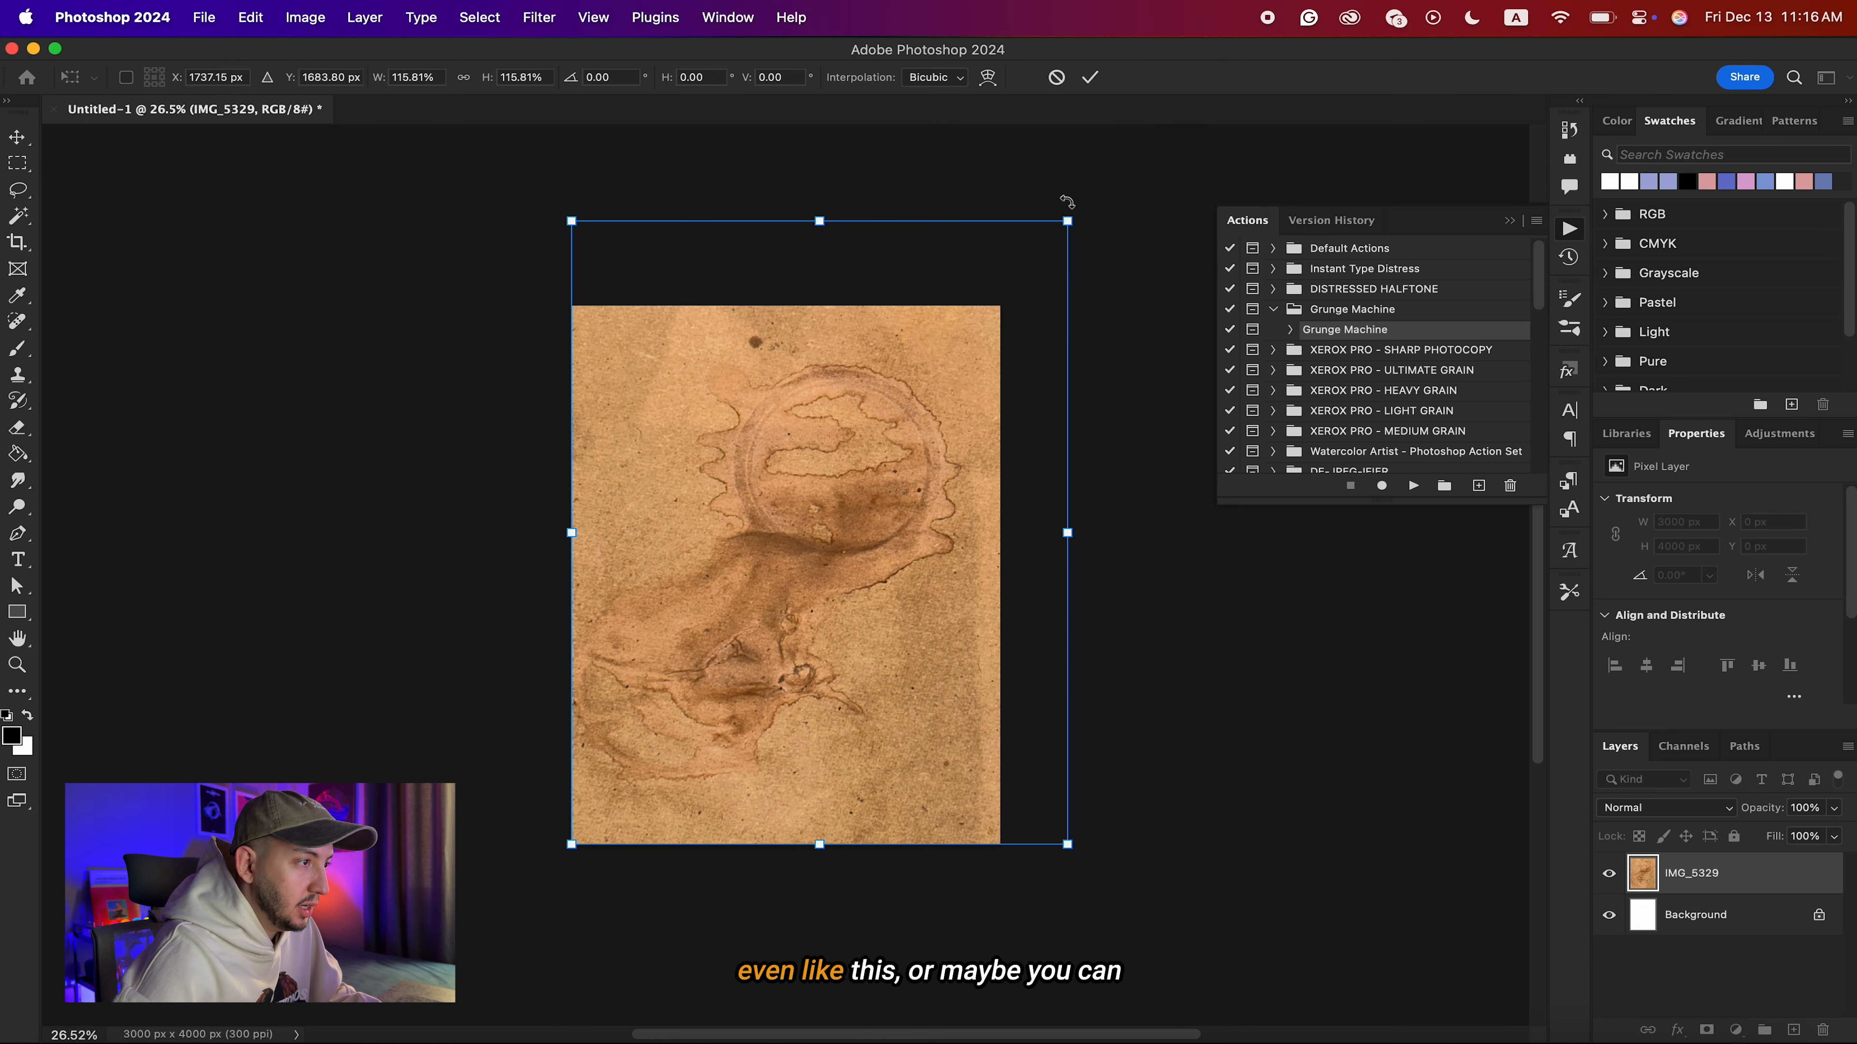
pyautogui.moveTo(1067, 204); pyautogui.dragTo(1189, 142)
pyautogui.moveTo(571, 843); pyautogui.dragTo(541, 872)
pyautogui.press('Return')
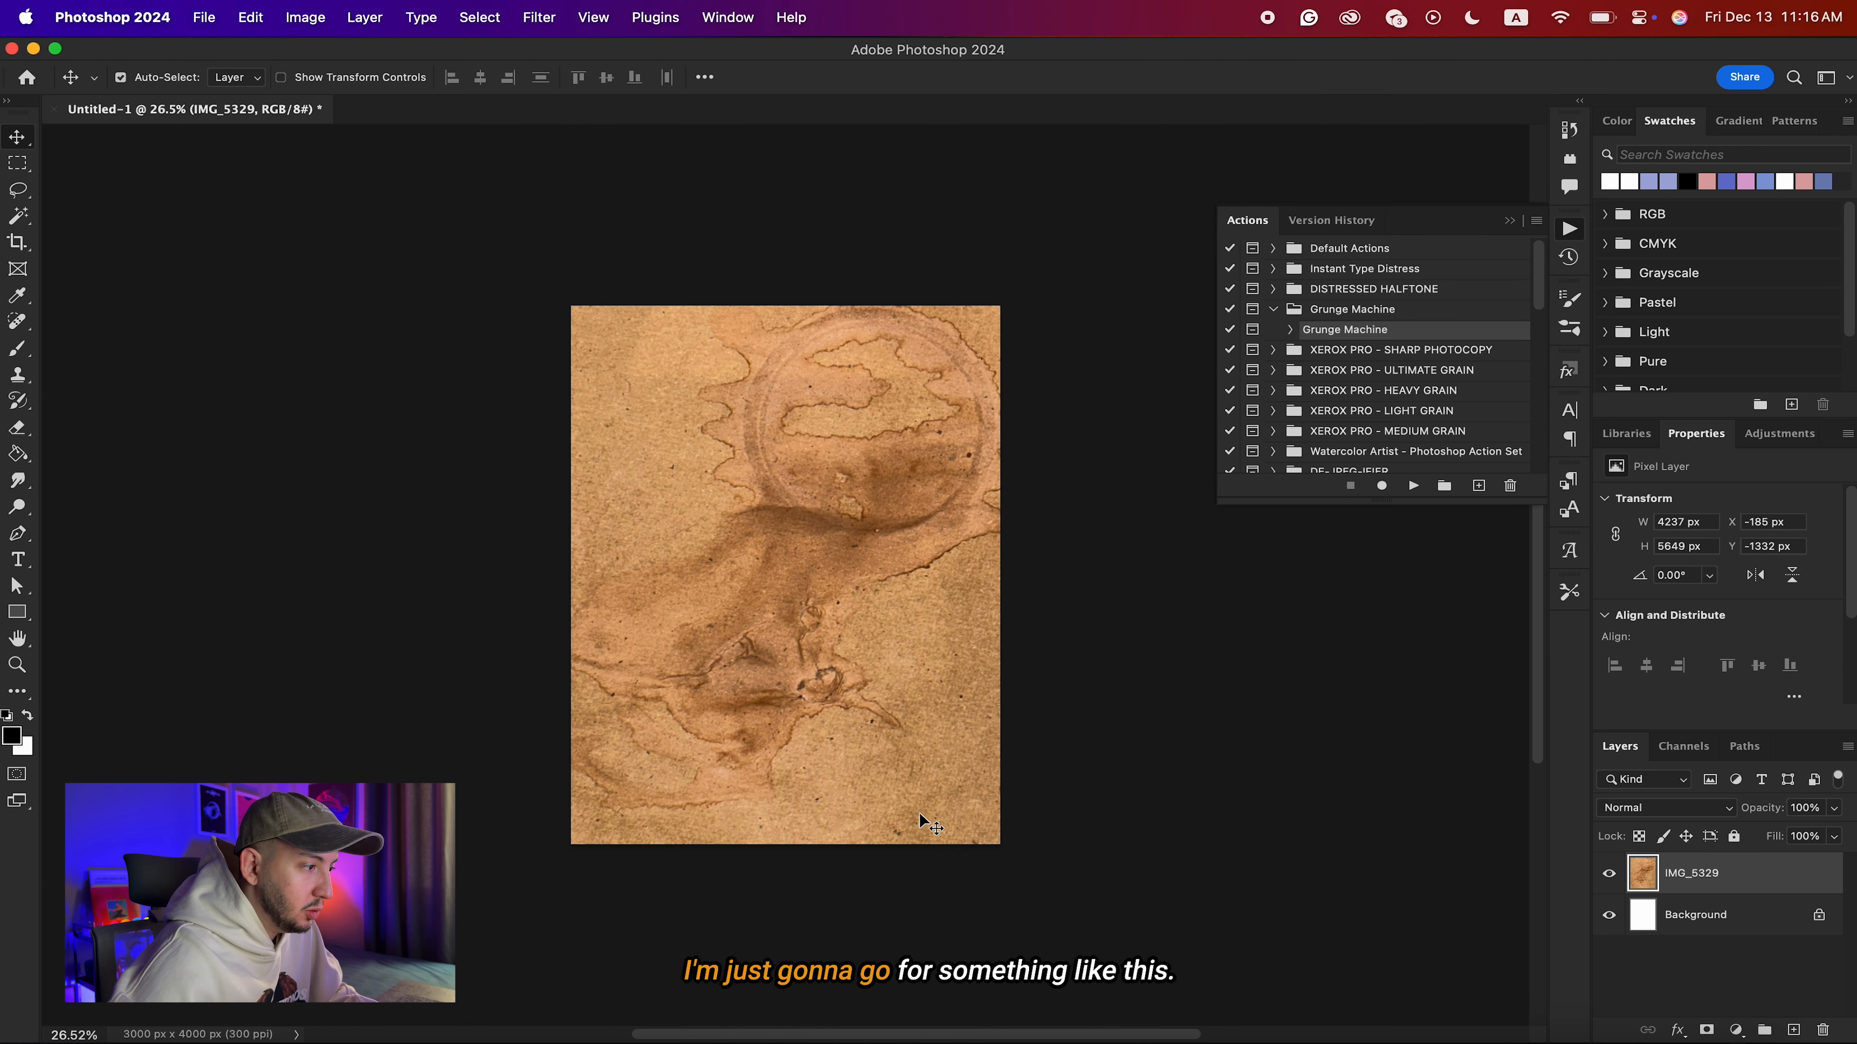
pyautogui.hotkey('shift', 'Down')
# Apply the Sharpen filter twice to the IMG_5329 paper texture.
pyautogui.scroll(3, 923, 823)
pyautogui.scroll(-1, 920, 817)
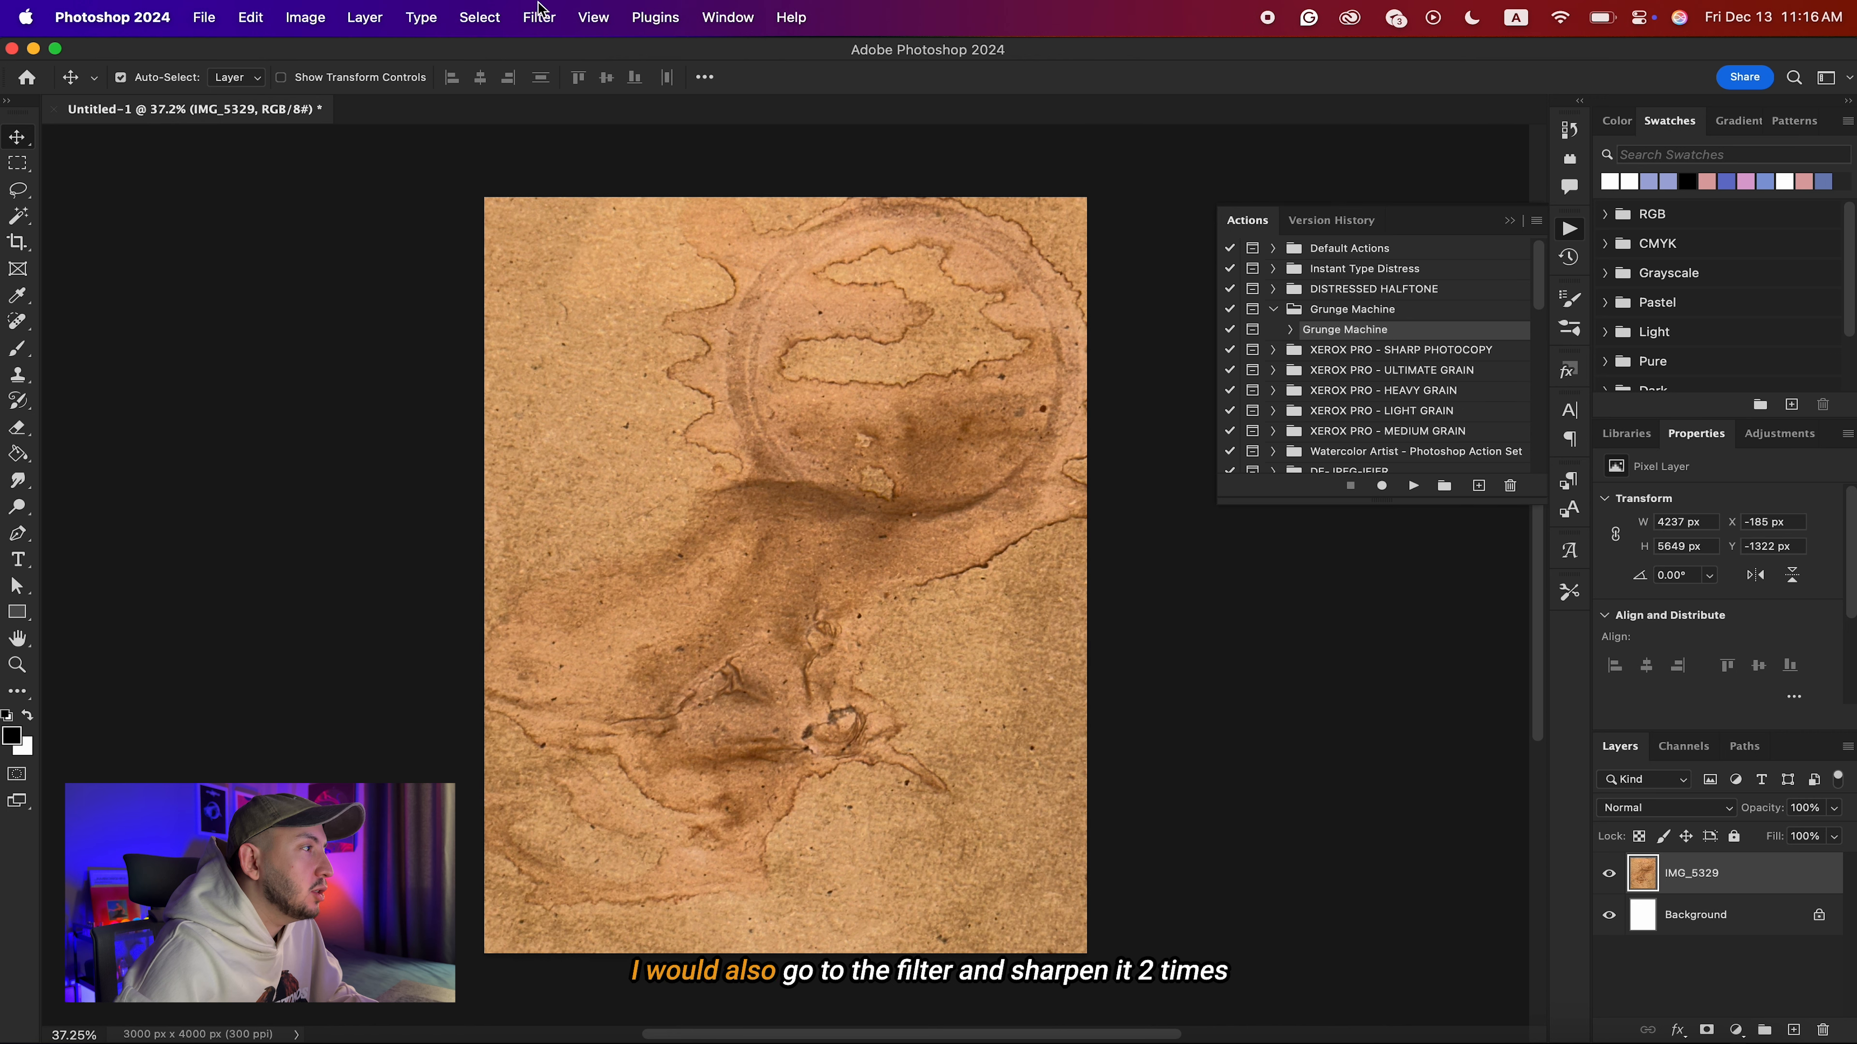
pyautogui.click(539, 17)
pyautogui.moveTo(597, 461)
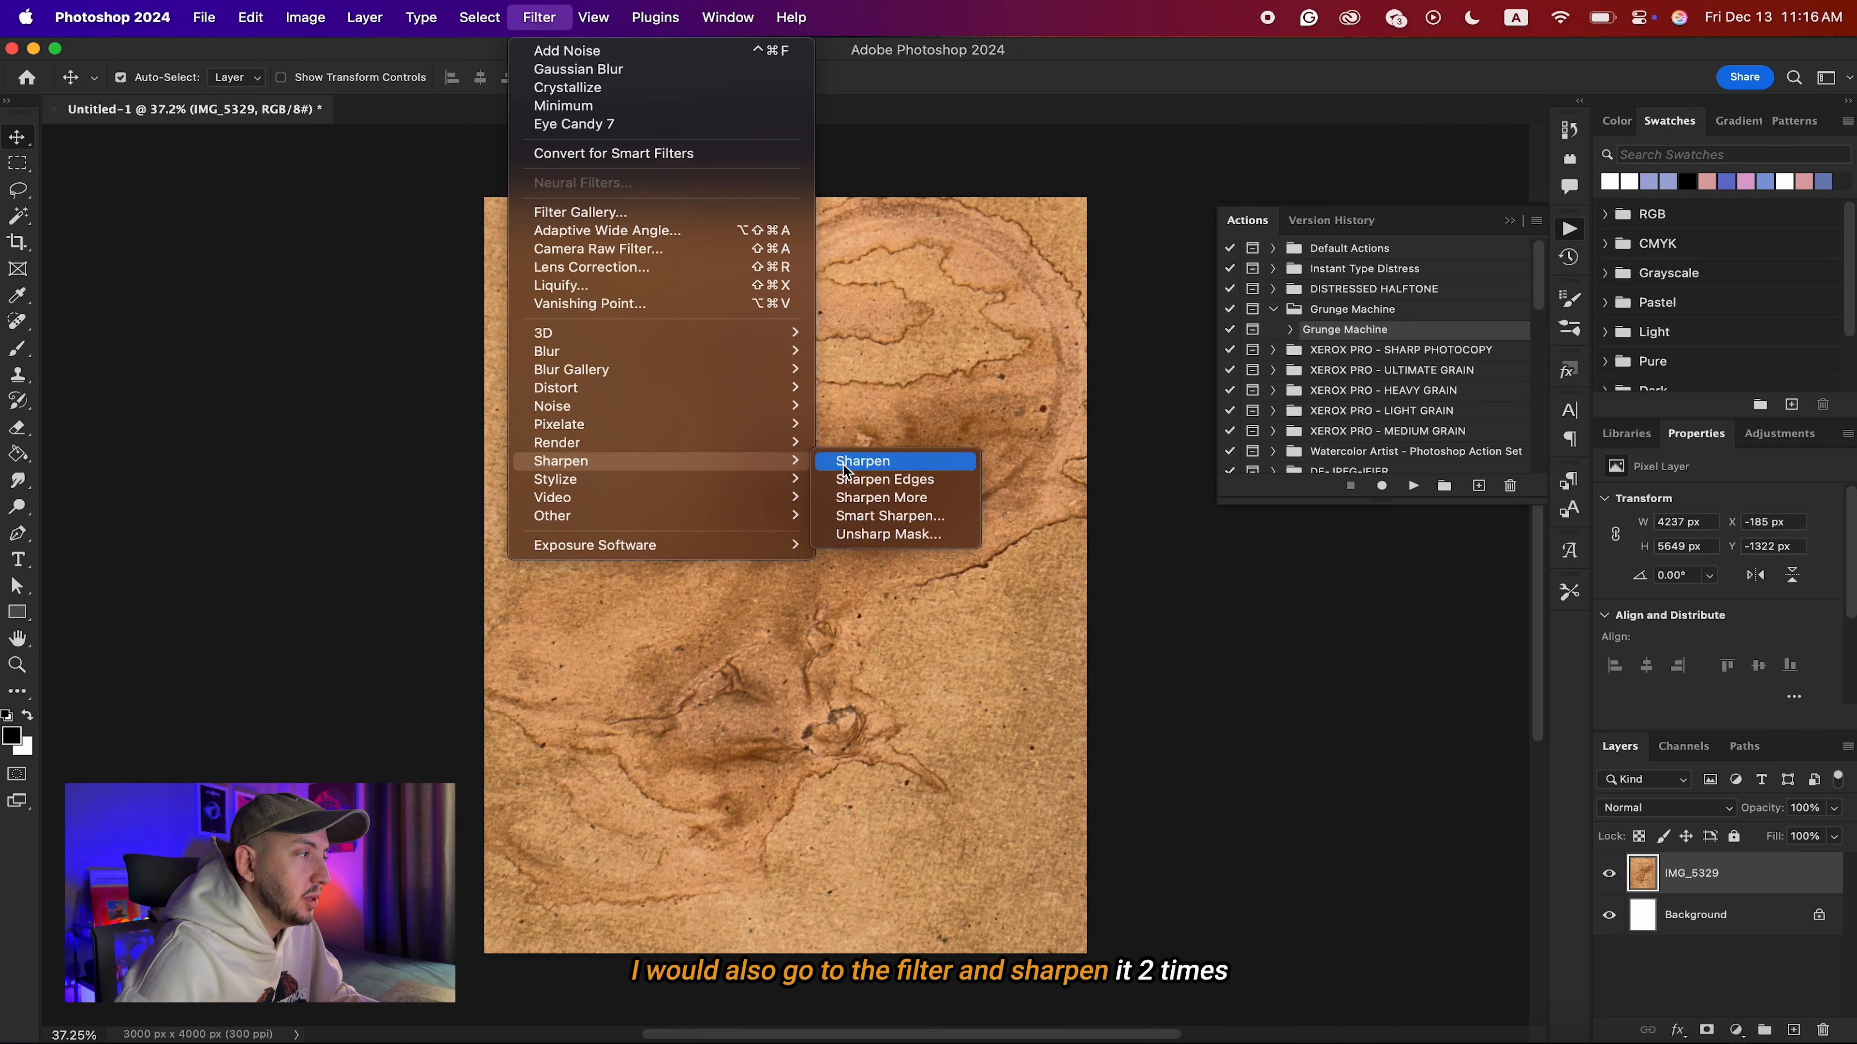
pyautogui.click(866, 461)
pyautogui.click(527, 19)
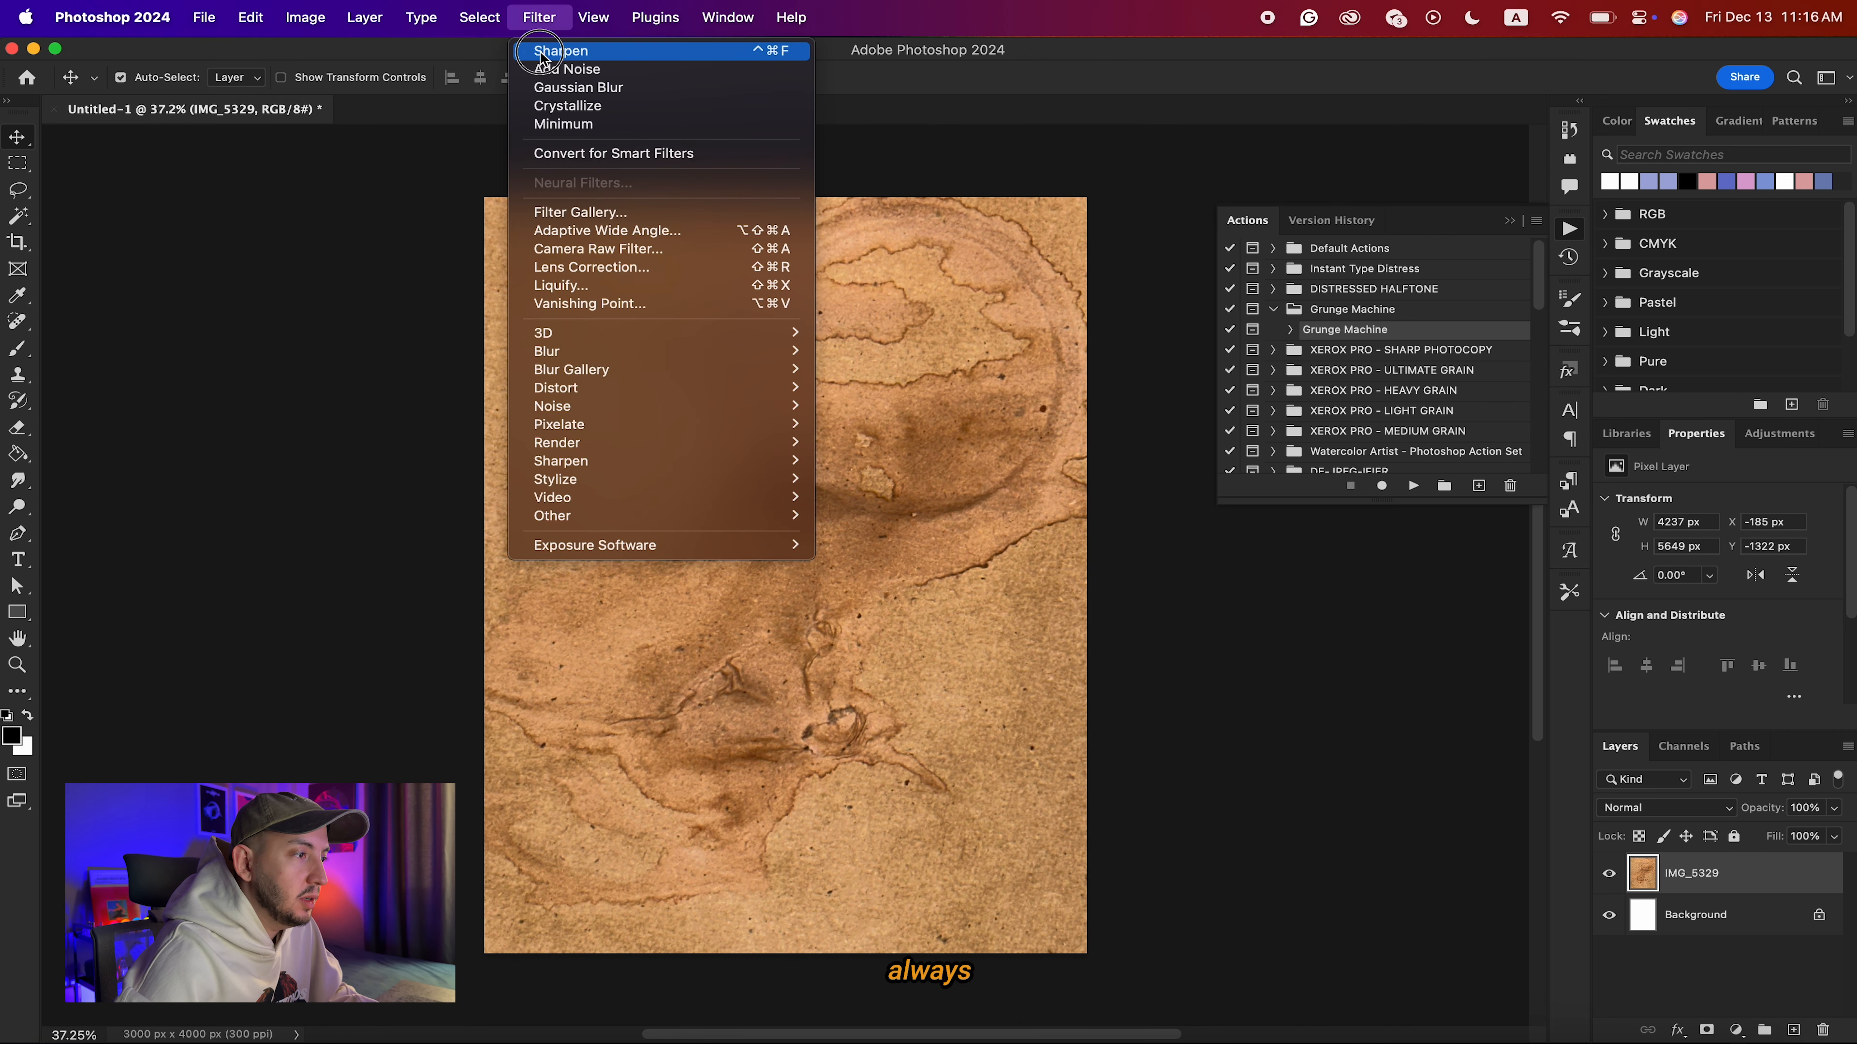
pyautogui.click(541, 52)
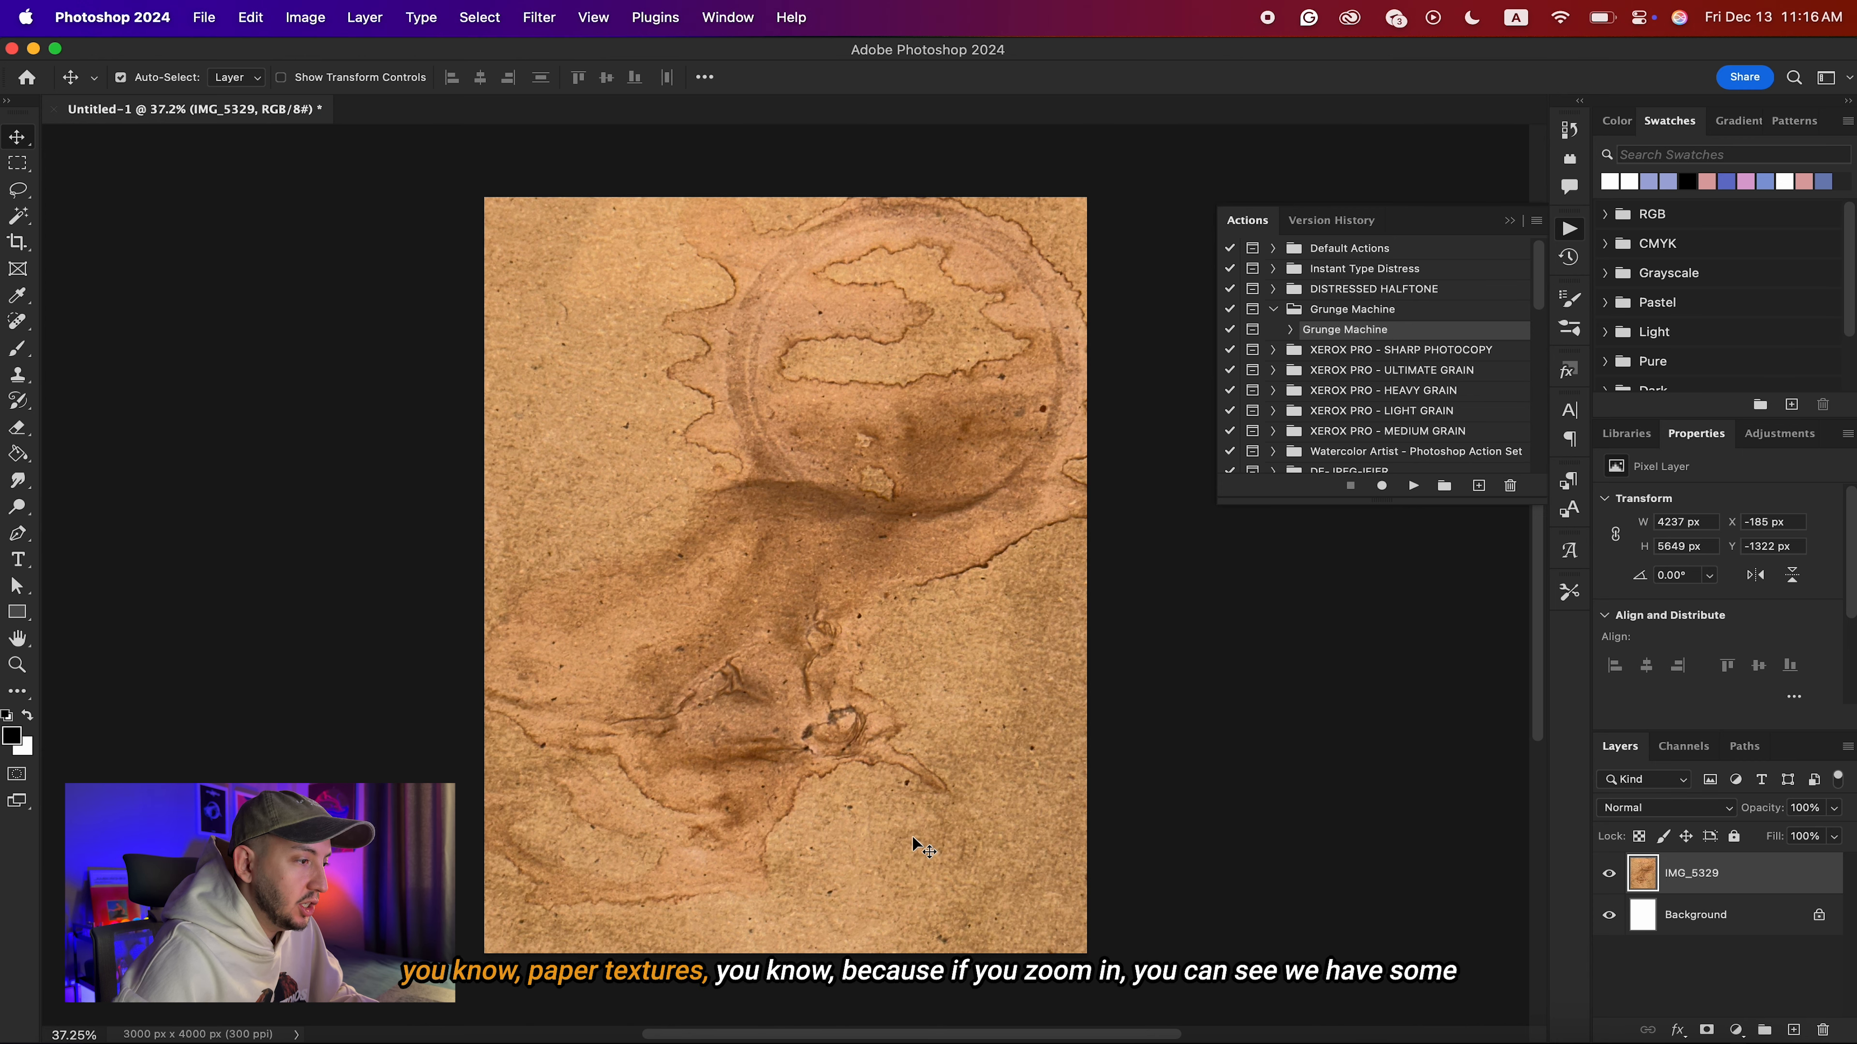
# Examine the grain and stains of the sharpened paper texture up close.
pyautogui.scroll(5, 995, 749)
pyautogui.hscroll(8, 1004, 757)
pyautogui.scroll(-4, 1003, 757)
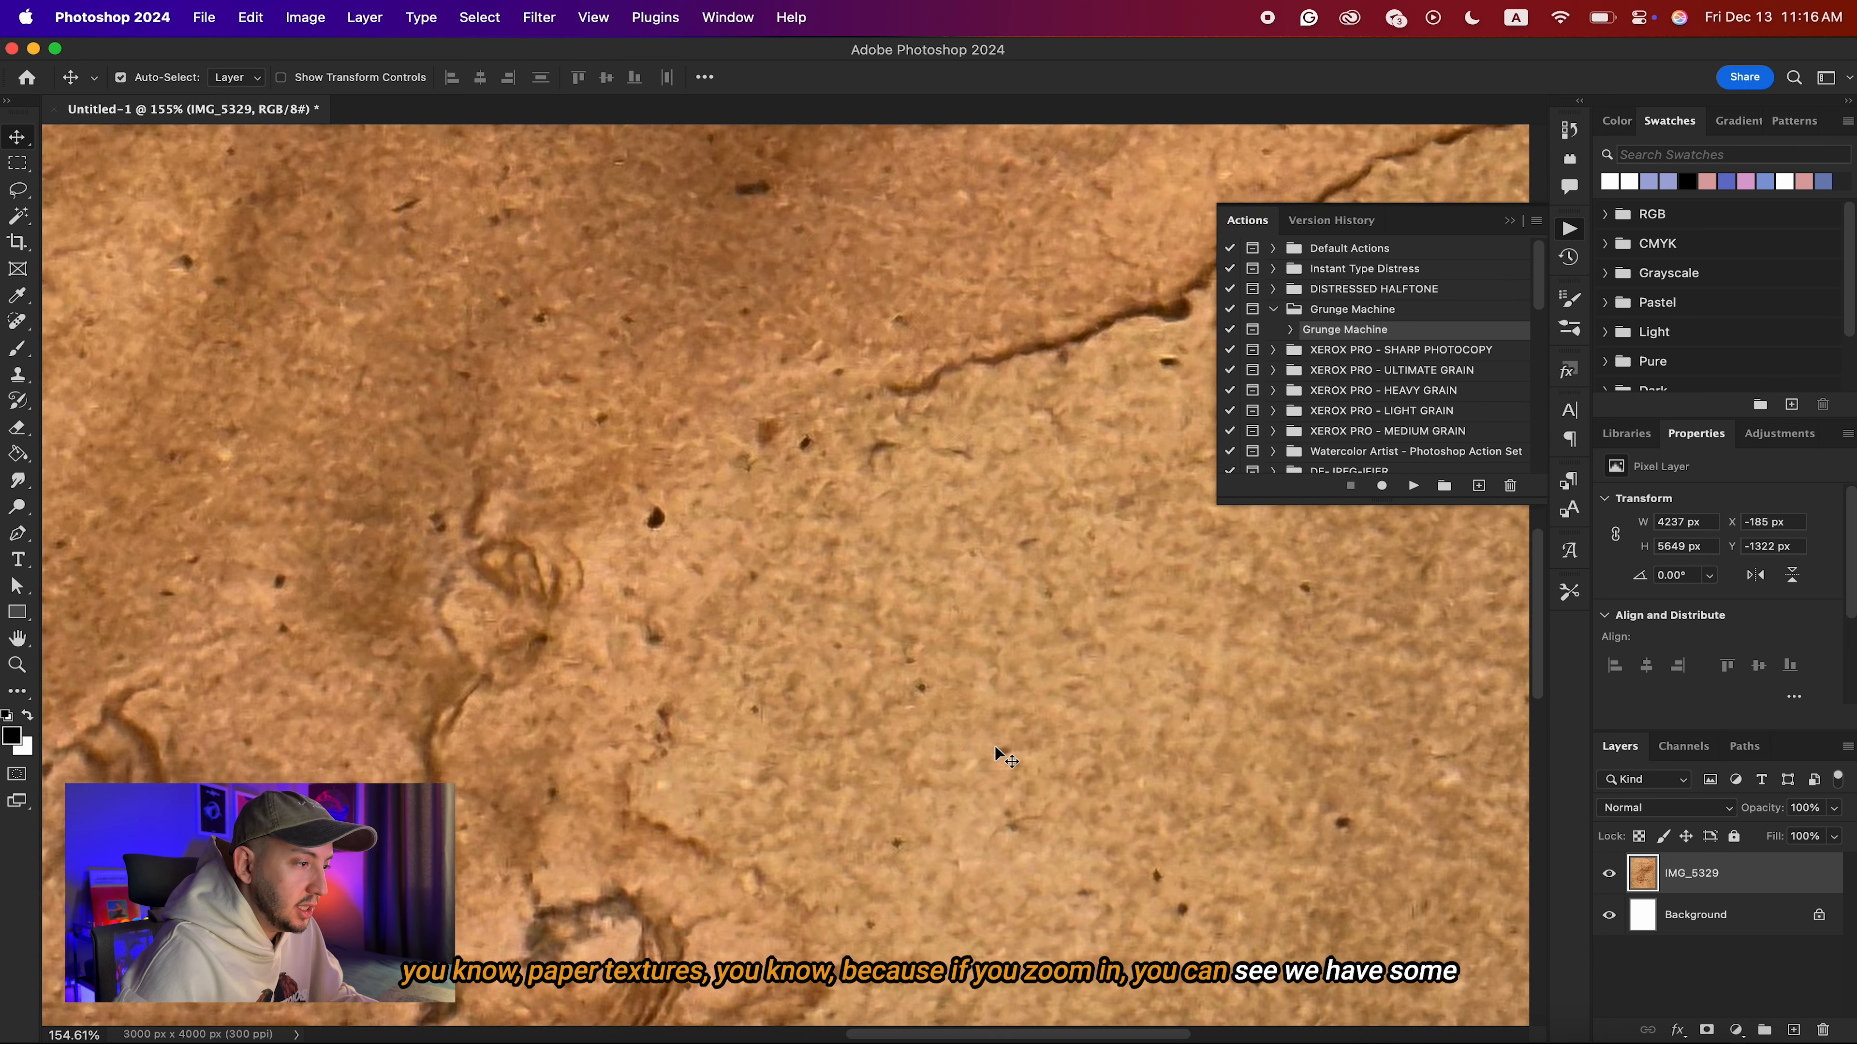
pyautogui.scroll(3, 948, 622)
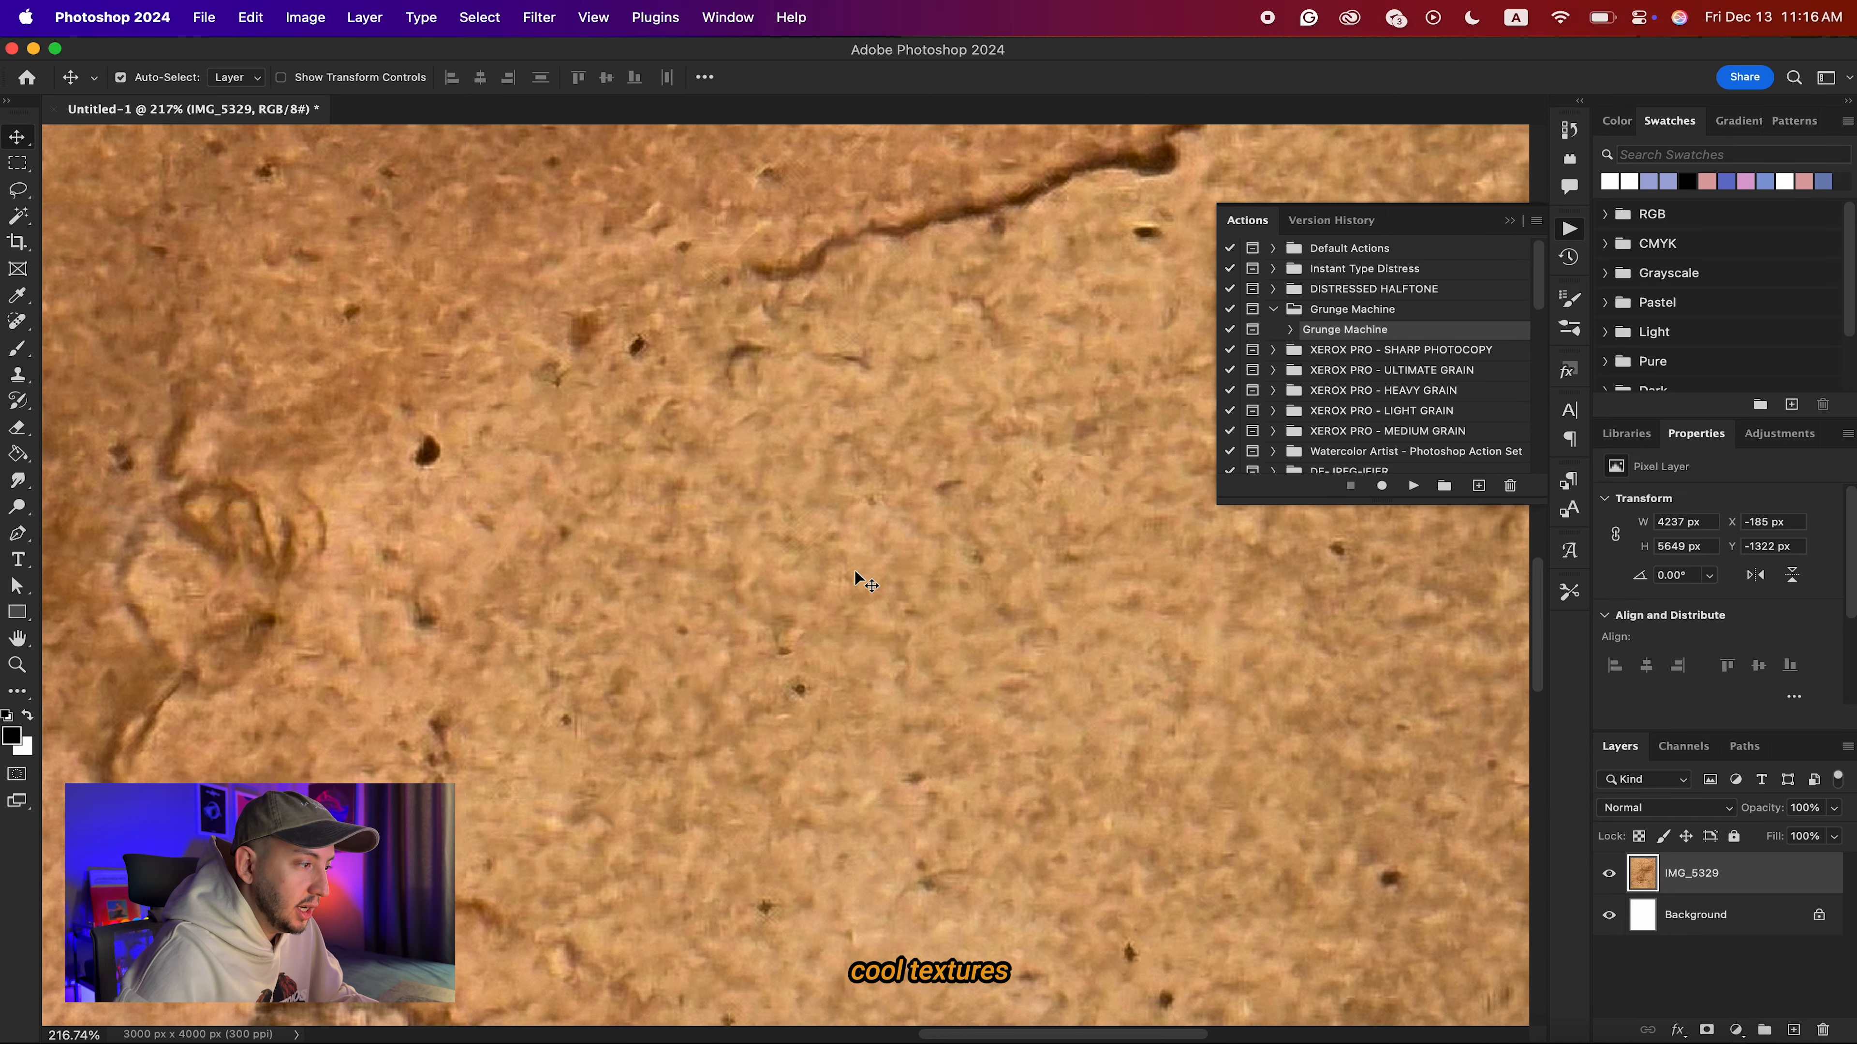
pyautogui.scroll(-1, 954, 574)
pyautogui.scroll(-10, 954, 577)
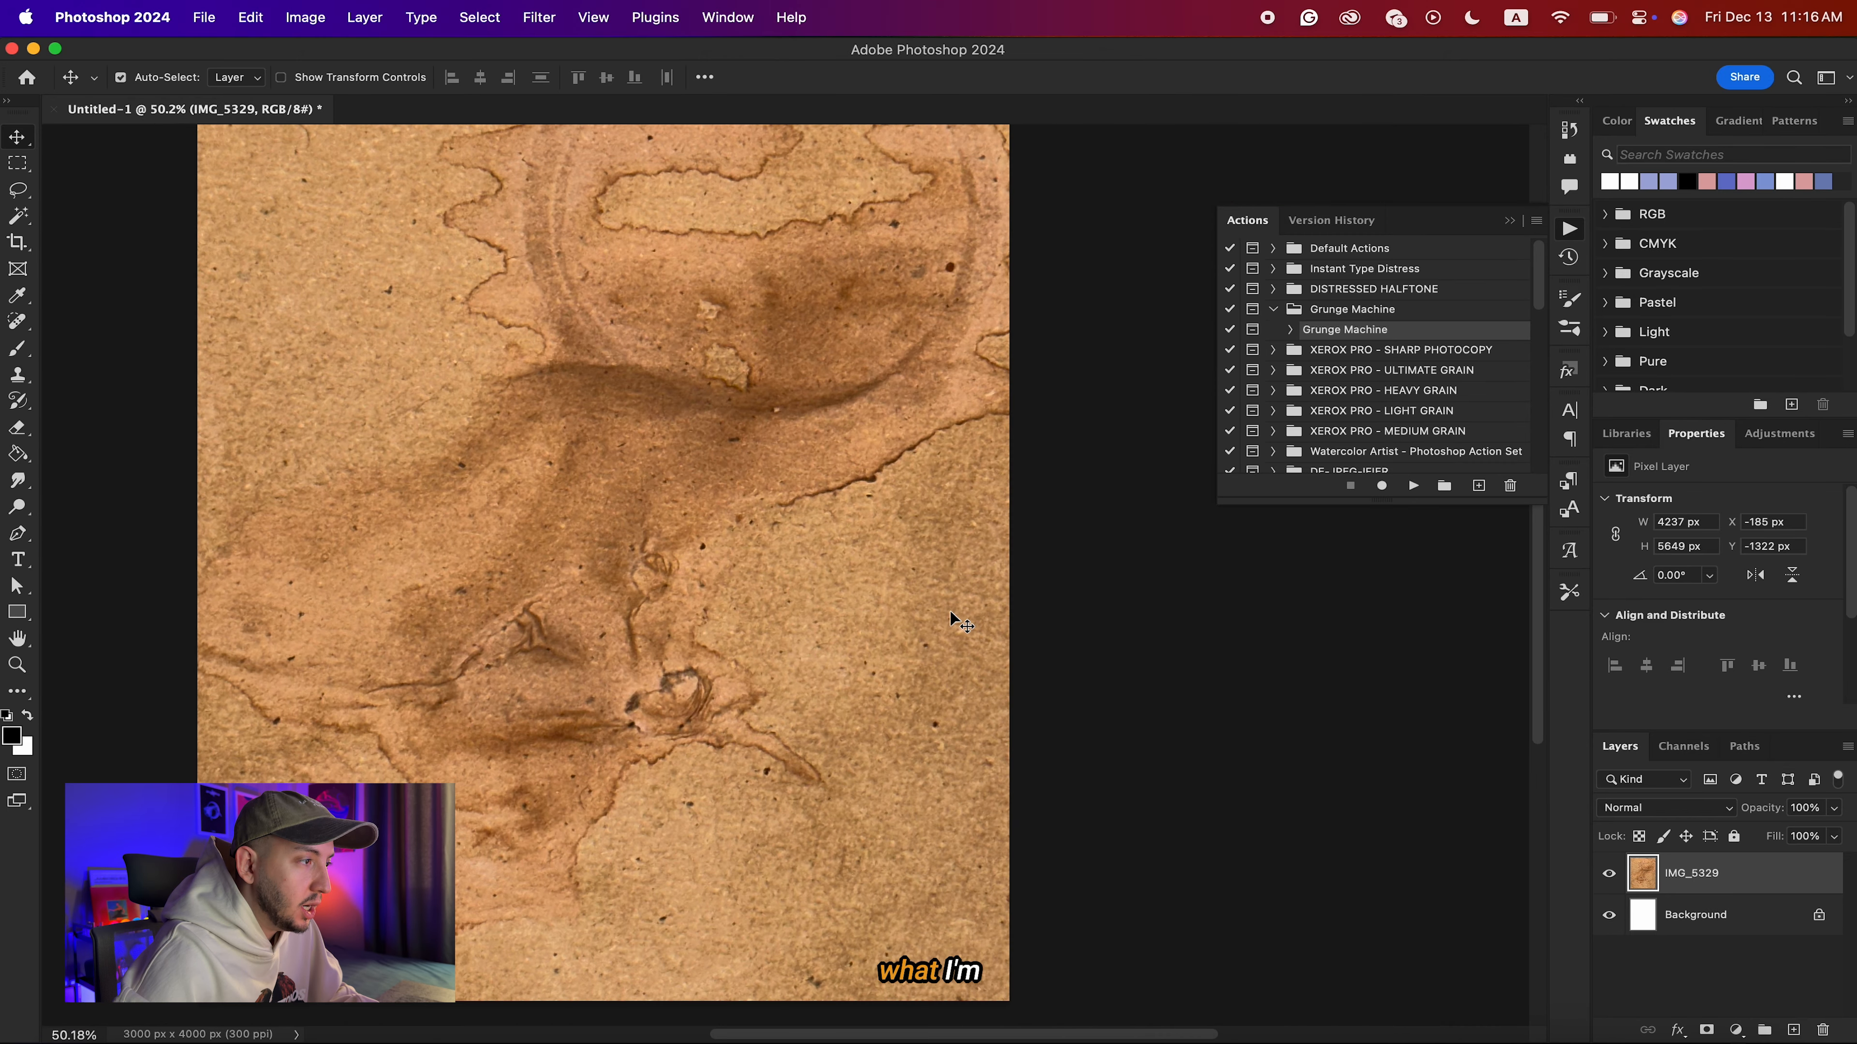
pyautogui.hscroll(-1, 951, 616)
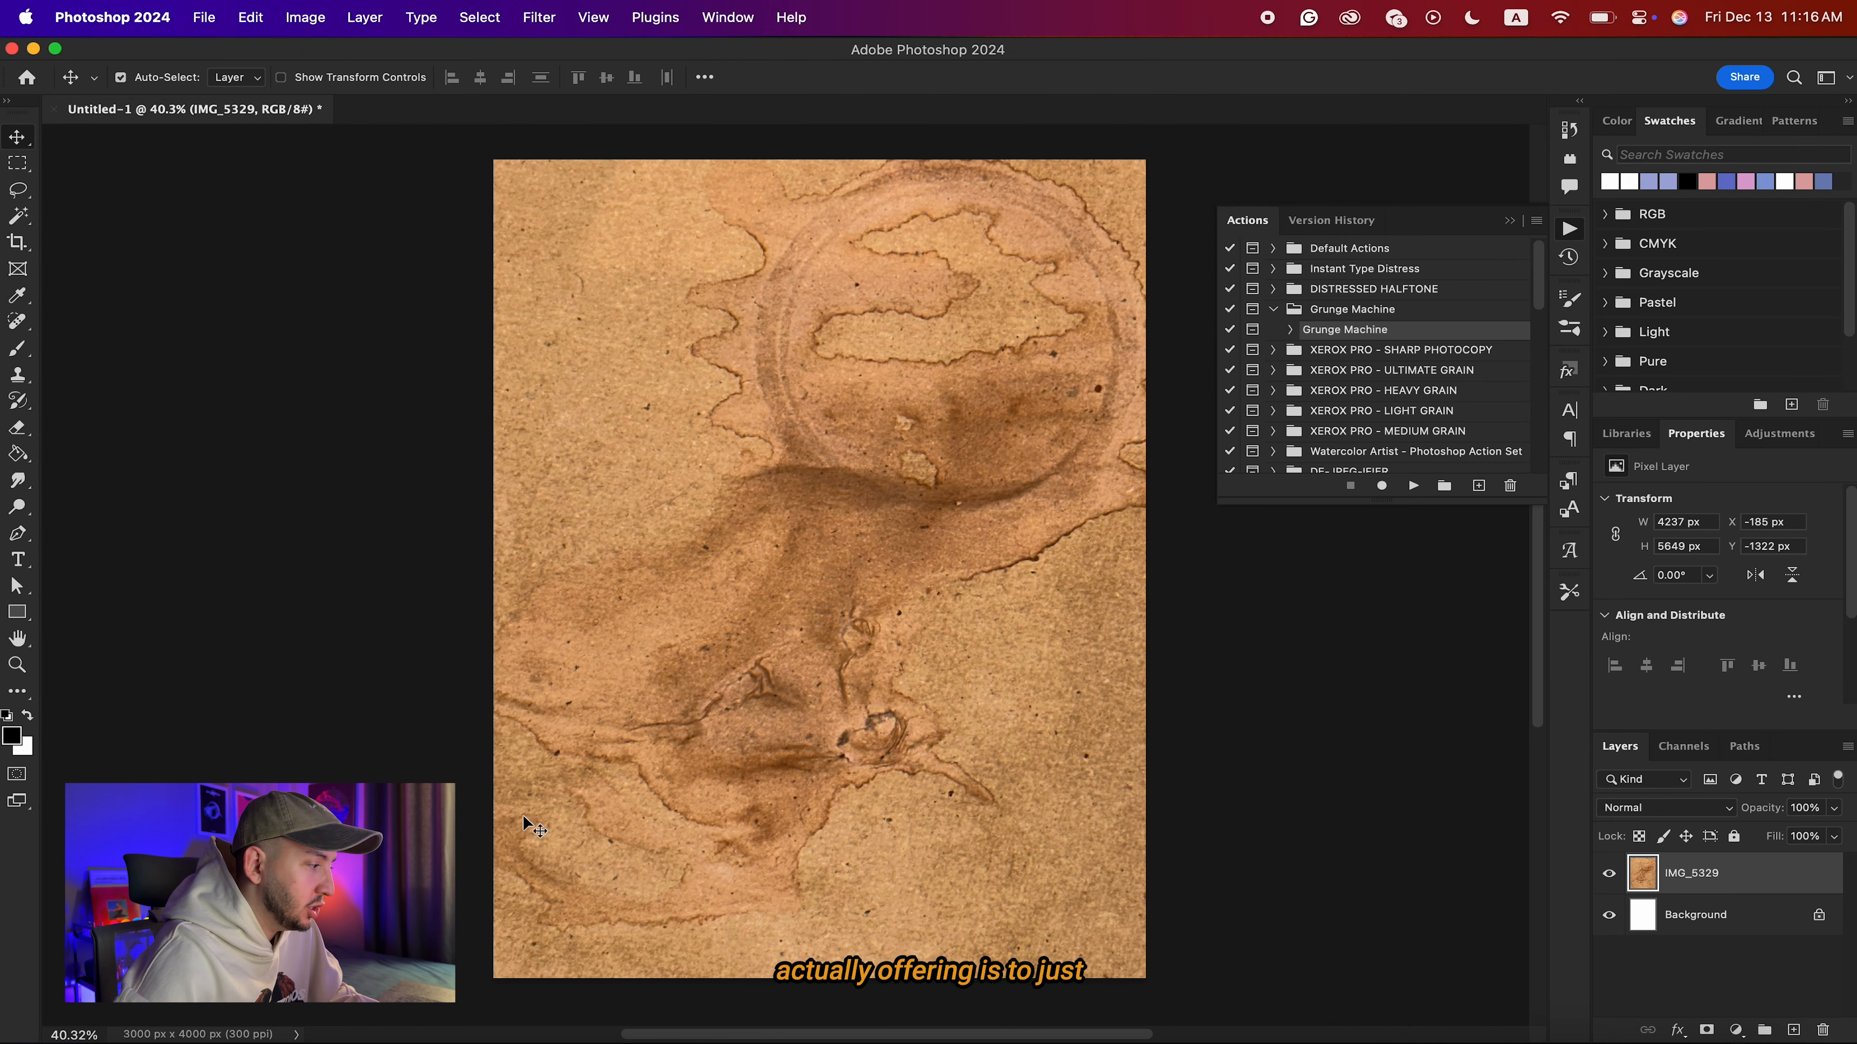
# Open precipinia.psd from the Poster Design folder in Documents.
pyautogui.click(107, 1042)
pyautogui.click(746, 512)
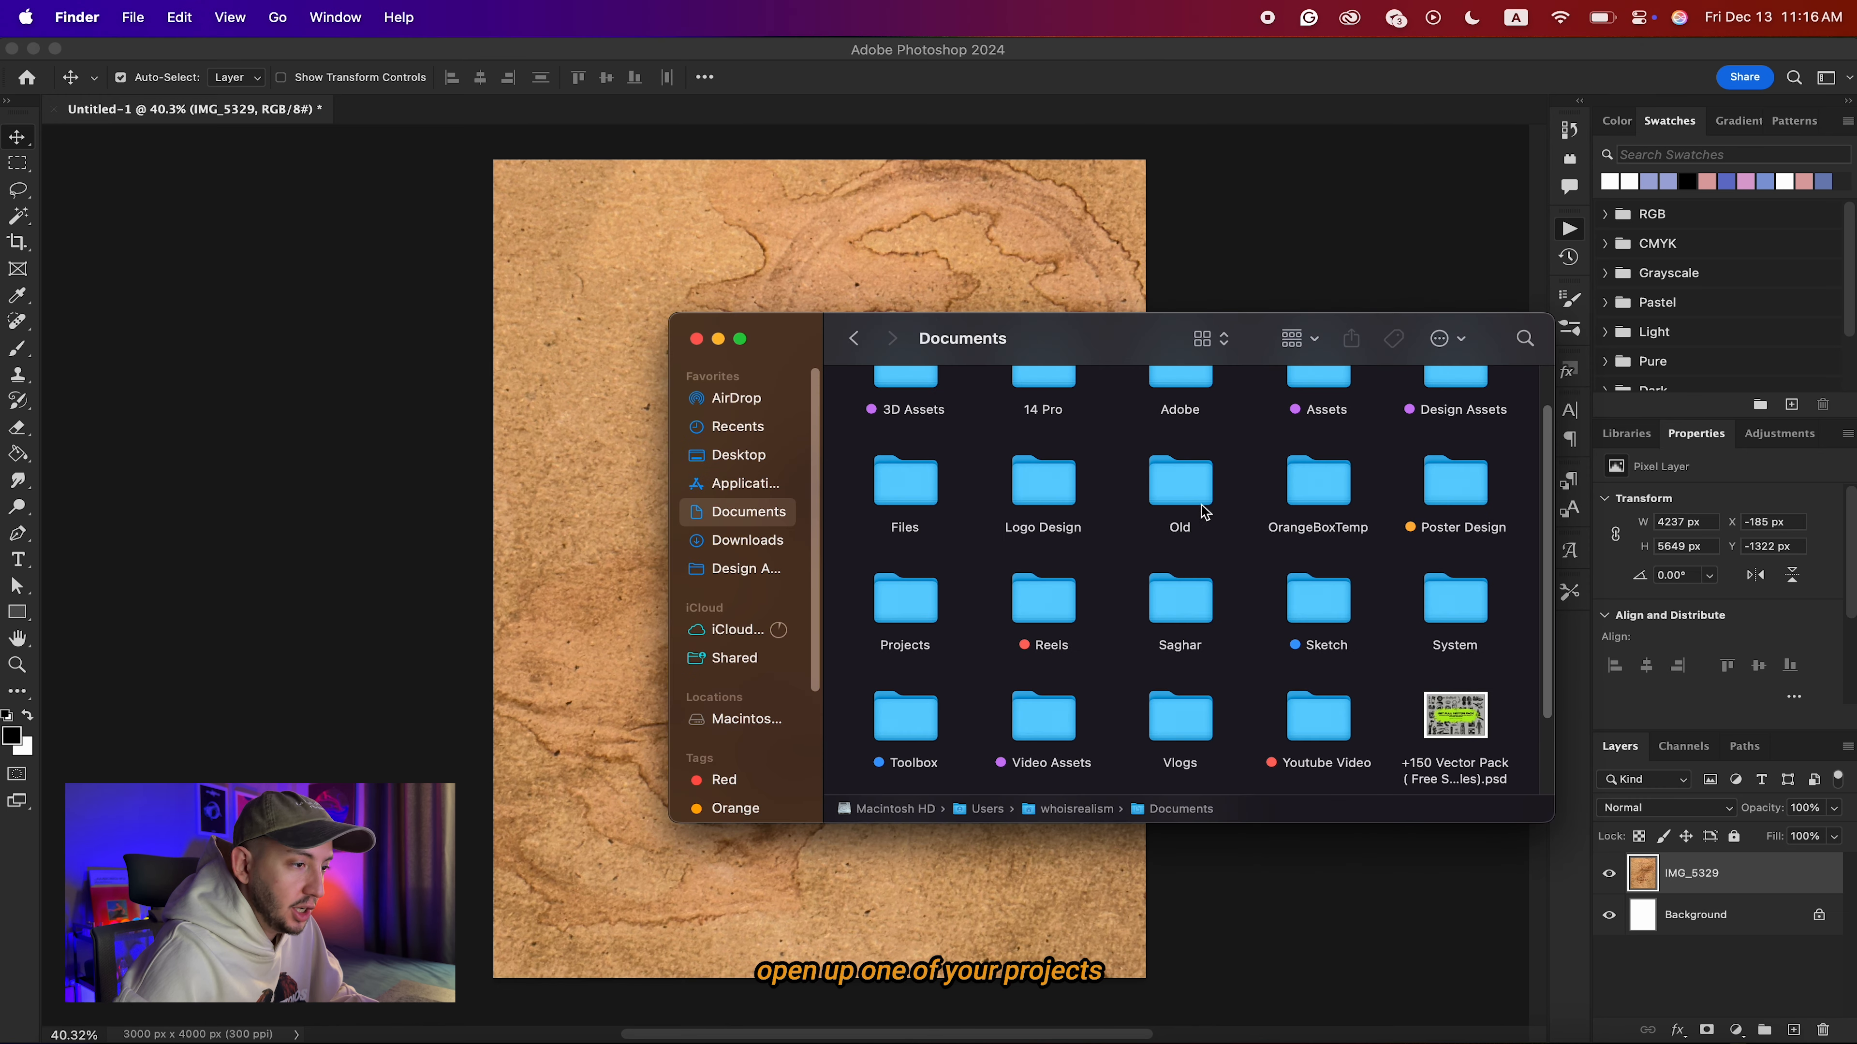
pyautogui.doubleClick(1455, 486)
pyautogui.scroll(-2, 1257, 644)
pyautogui.scroll(-5, 1258, 644)
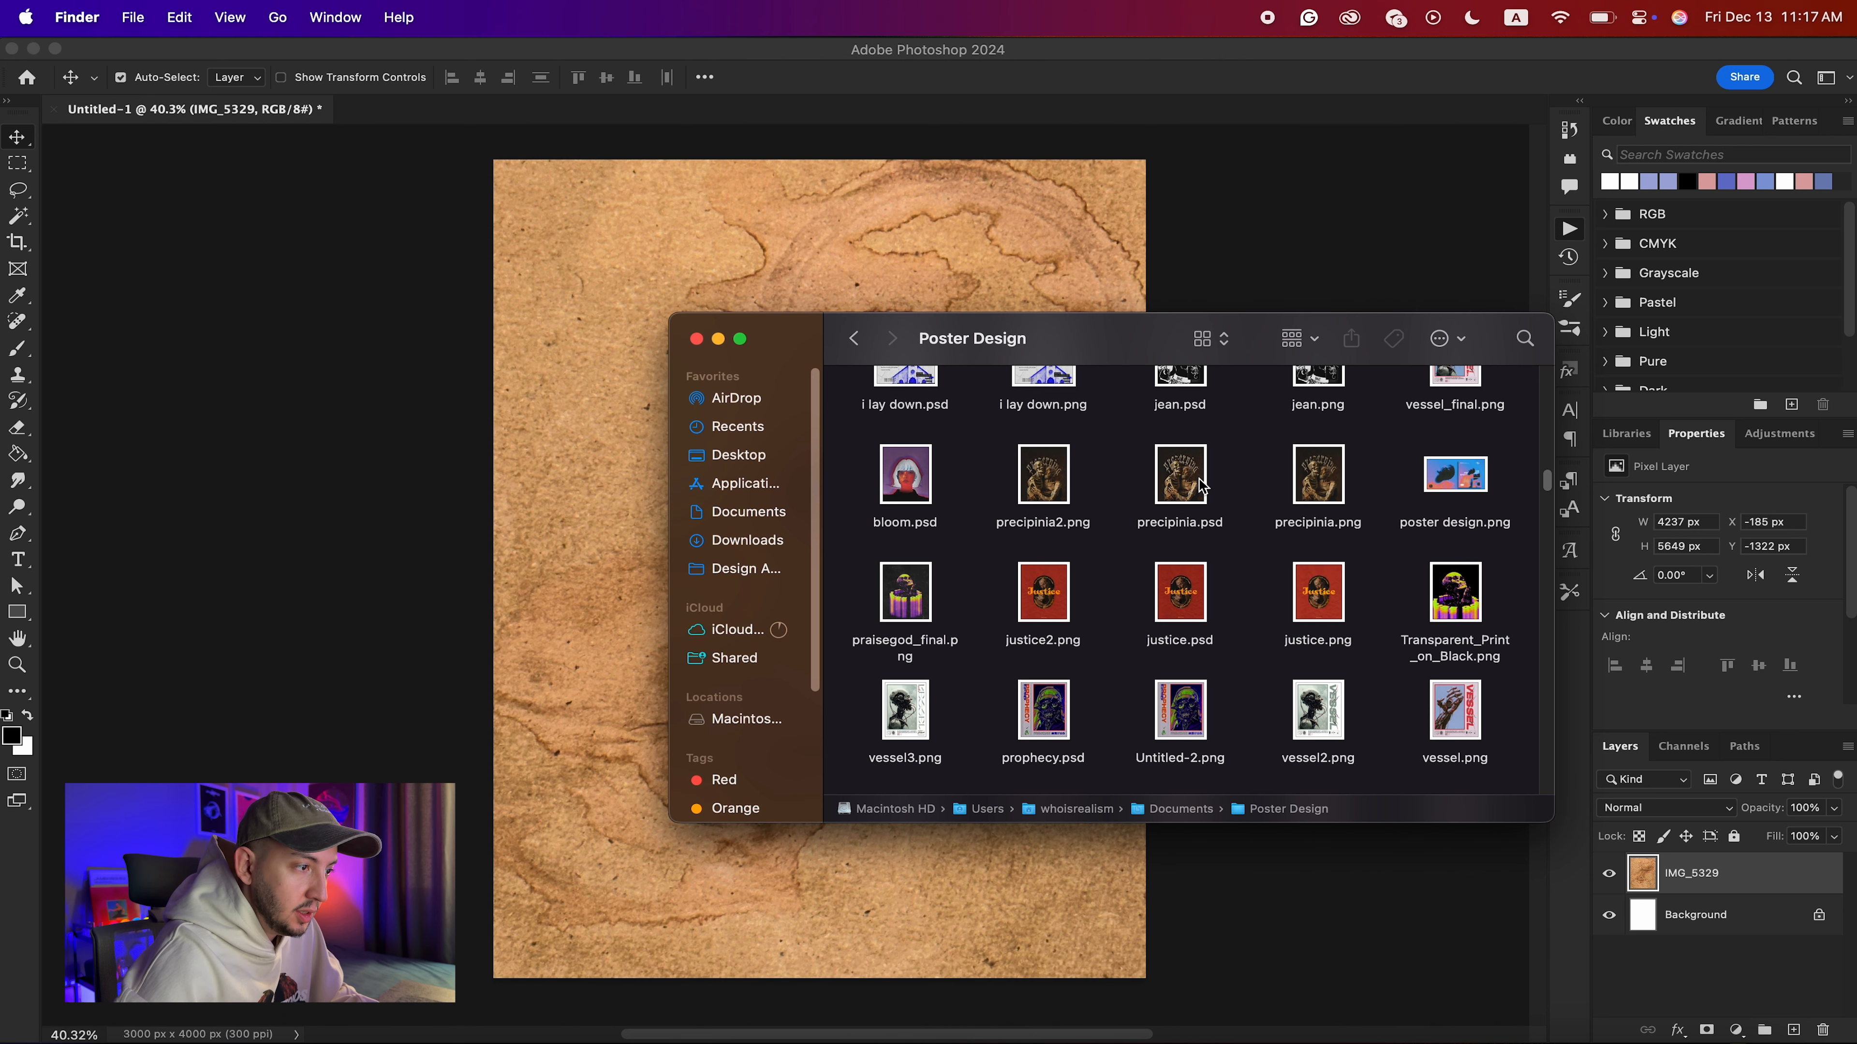
pyautogui.doubleClick(1179, 475)
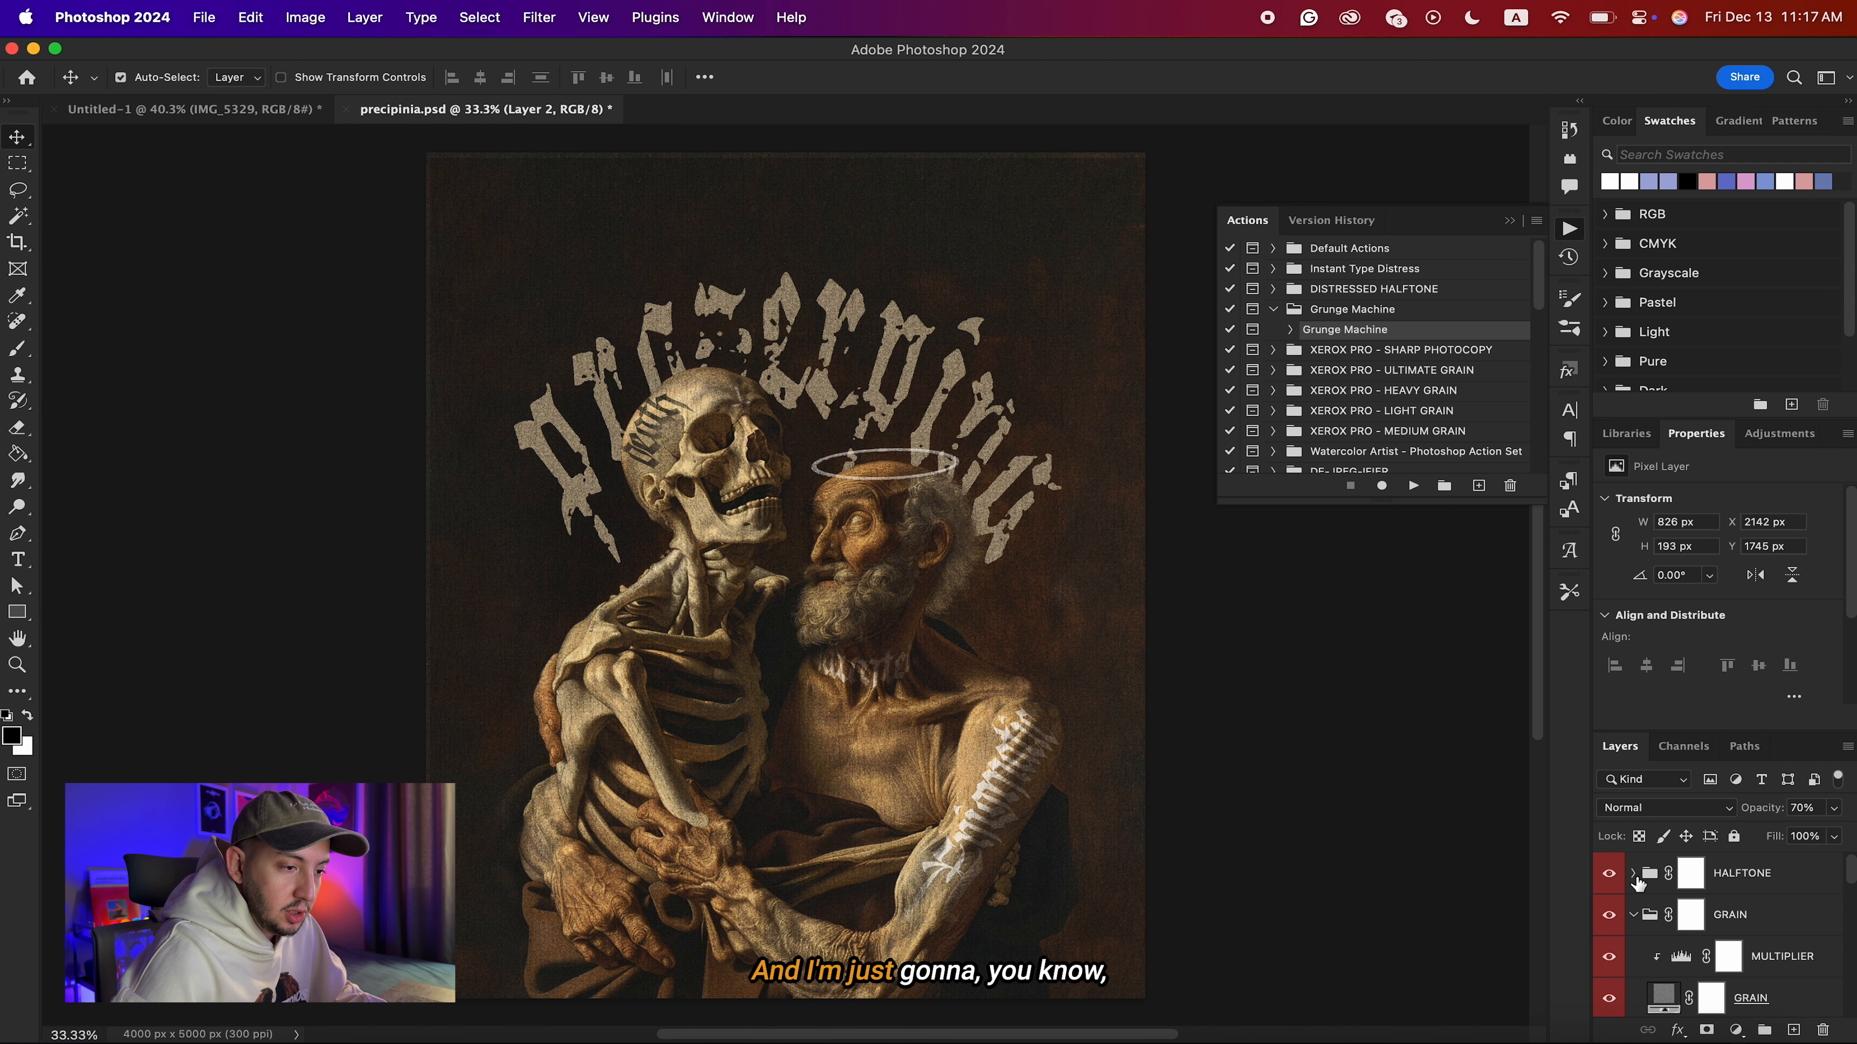
# Hide the HALFTONE, GRAIN and TEXTURES groups of the poster and collapse the expanded ones.
pyautogui.click(1633, 915)
pyautogui.click(1610, 914)
pyautogui.click(1609, 875)
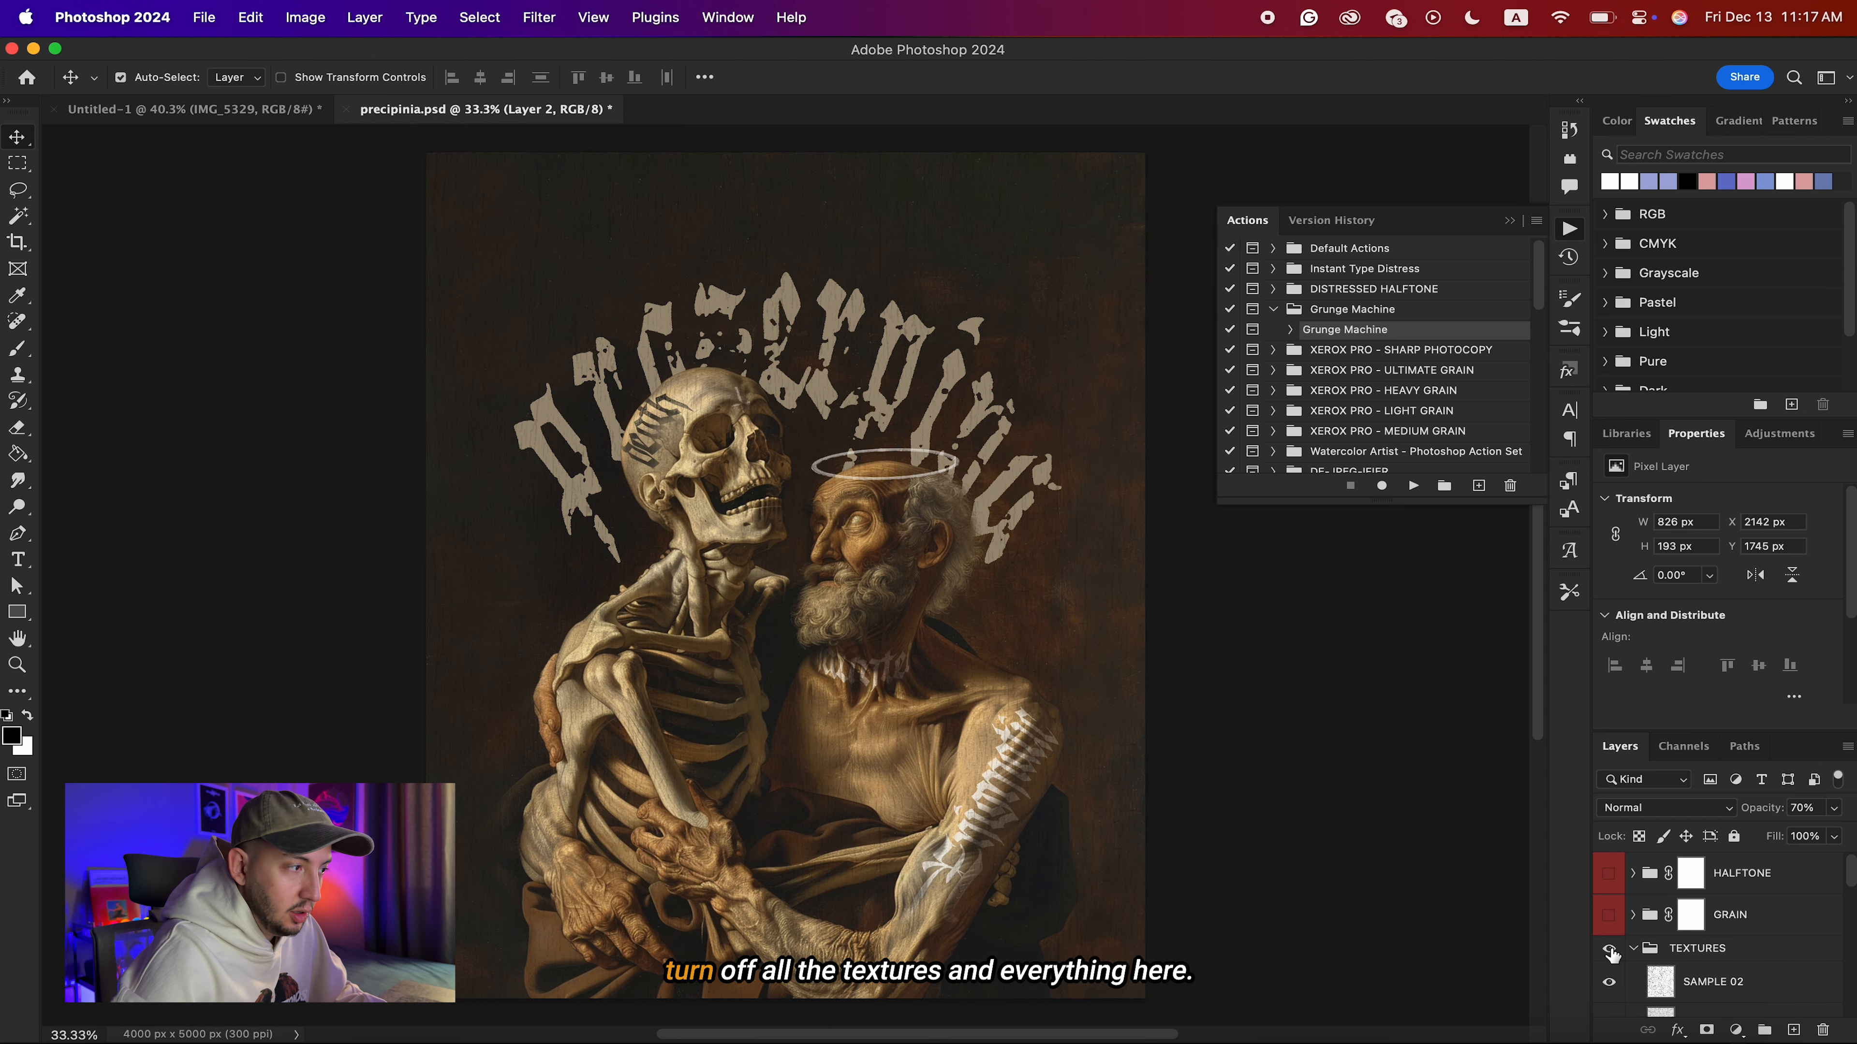
pyautogui.click(1632, 949)
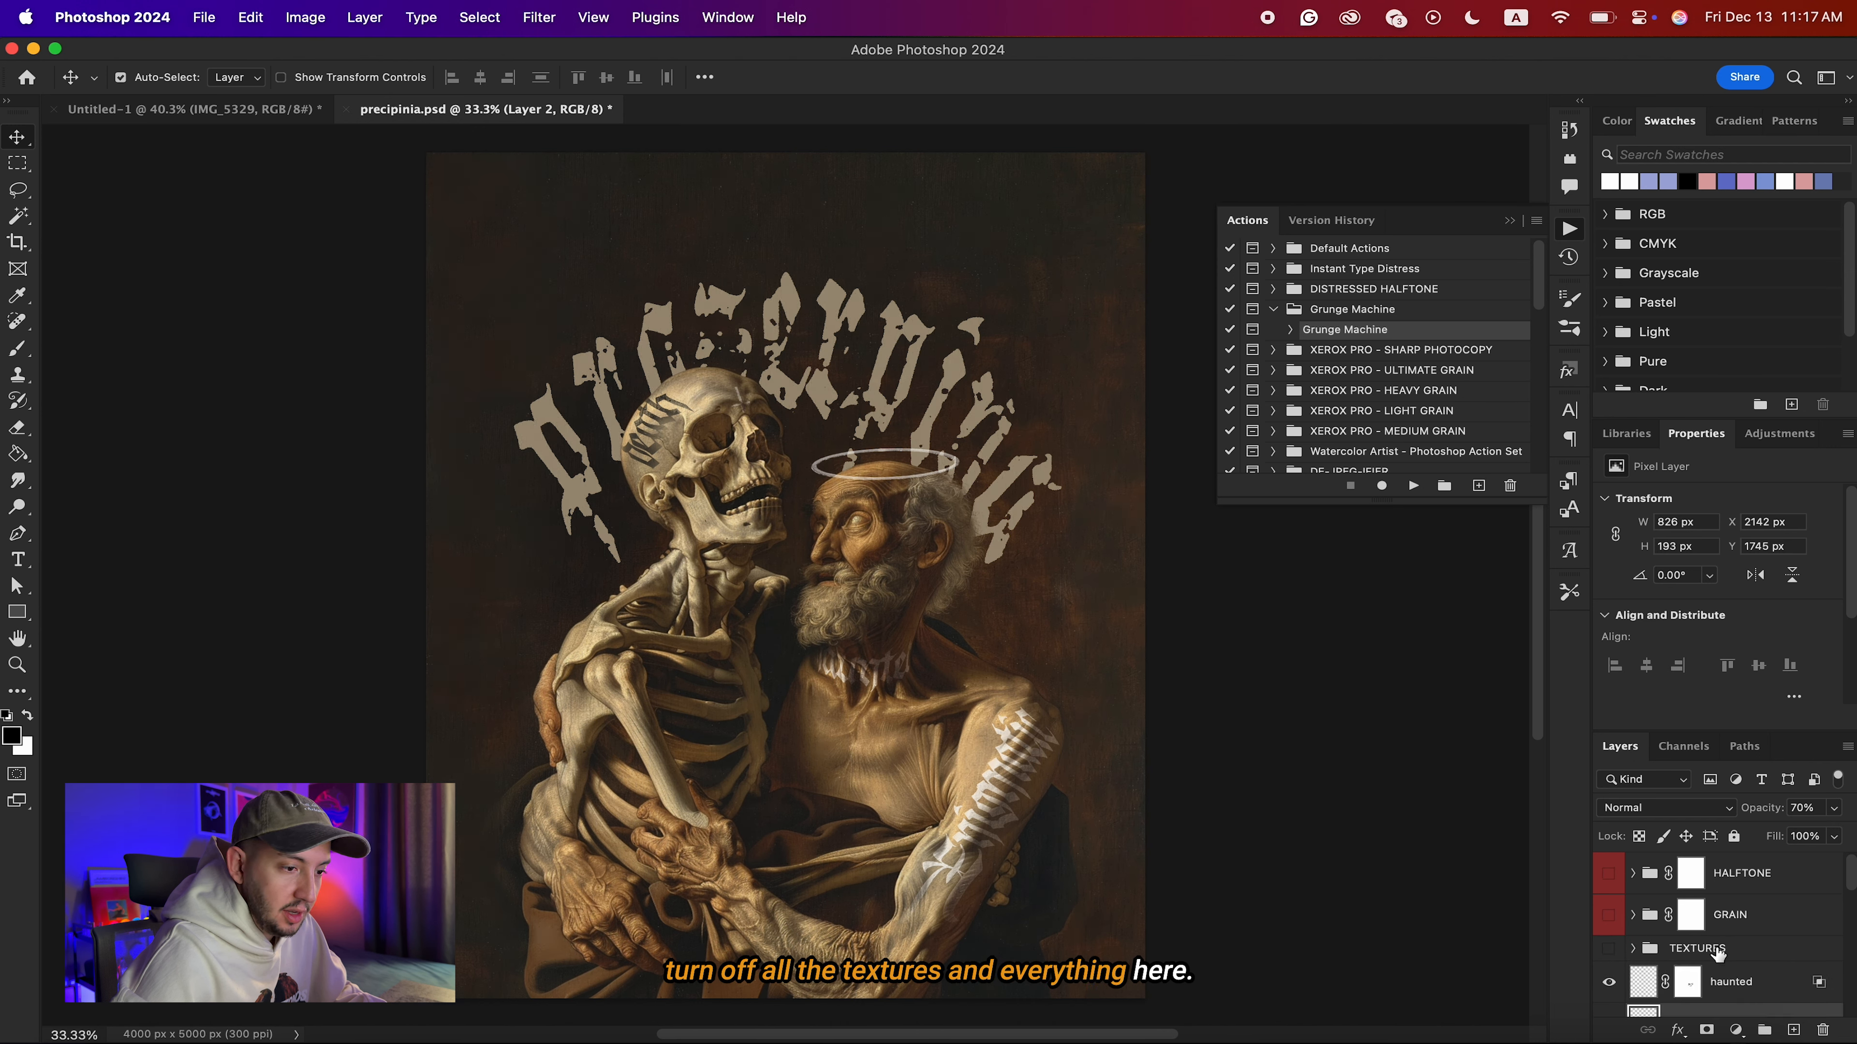
# Copy the stained paper texture from Untitled-1 into precipinia.psd and move it to the top of the layer stack.
pyautogui.click(1750, 987)
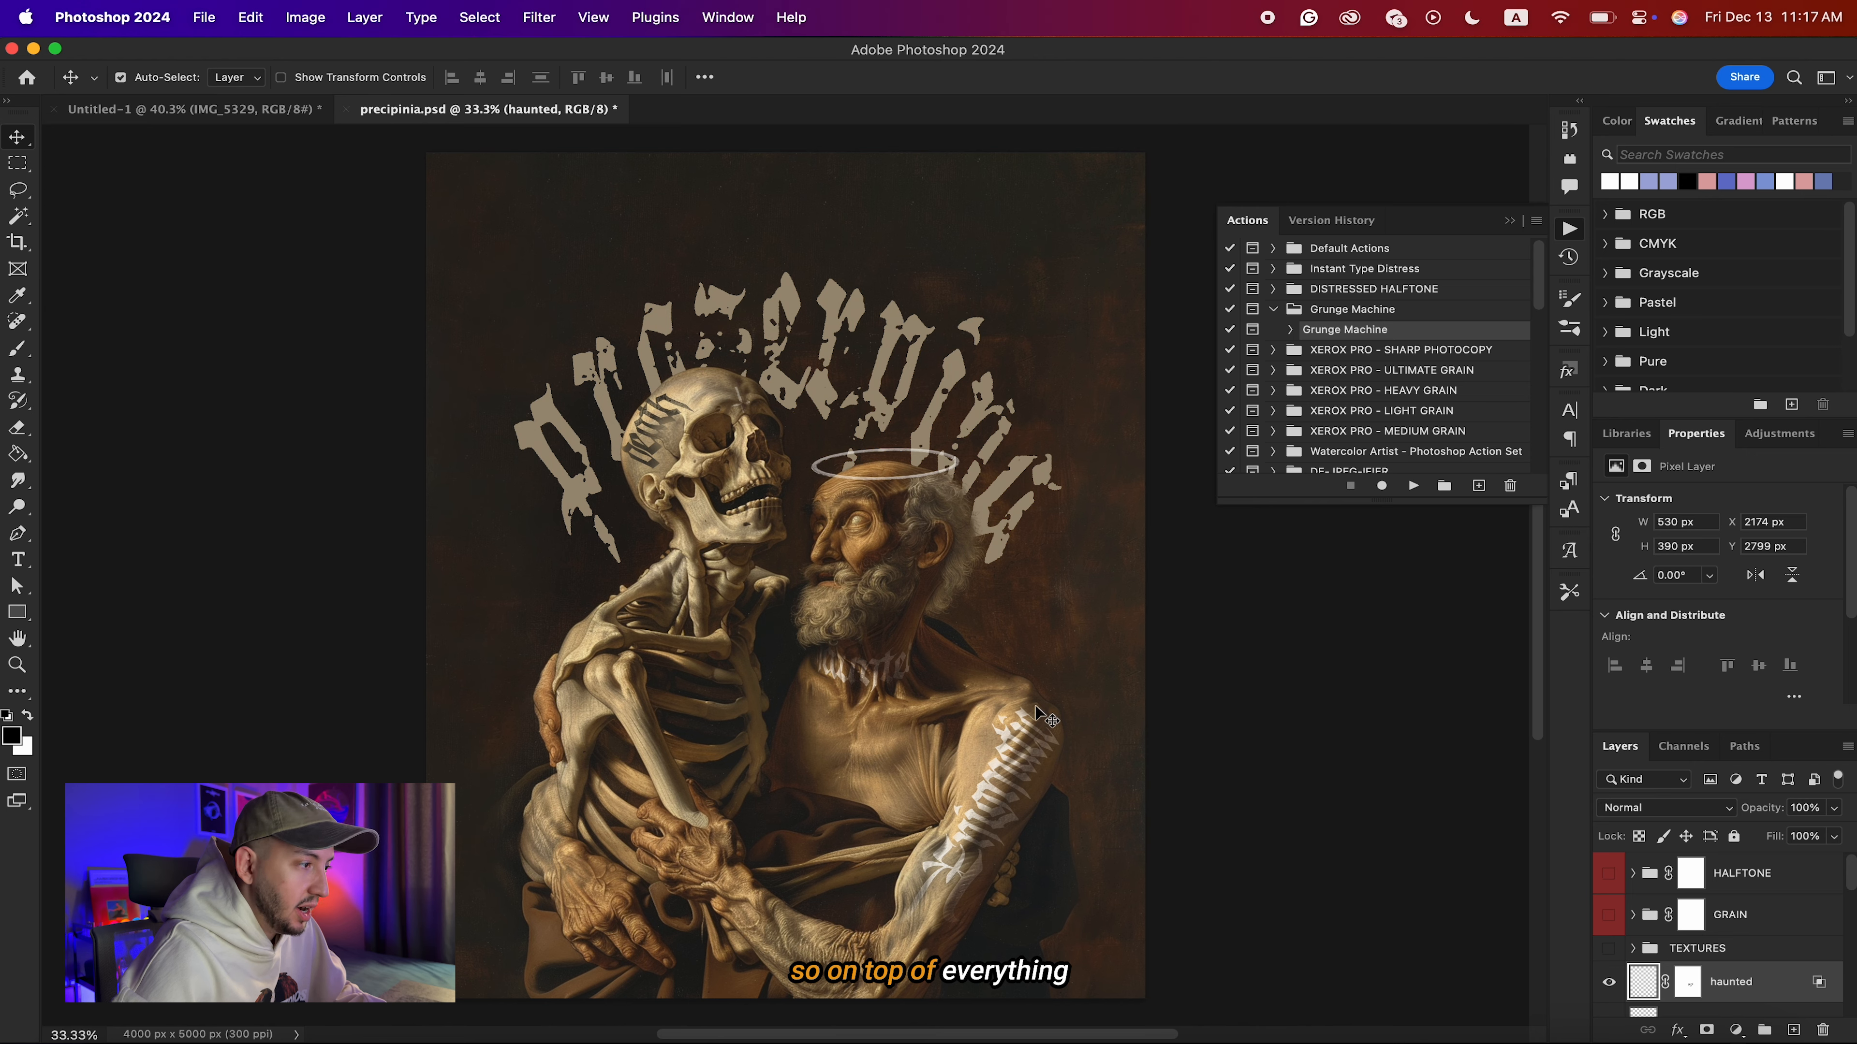
pyautogui.scroll(5, 625, 606)
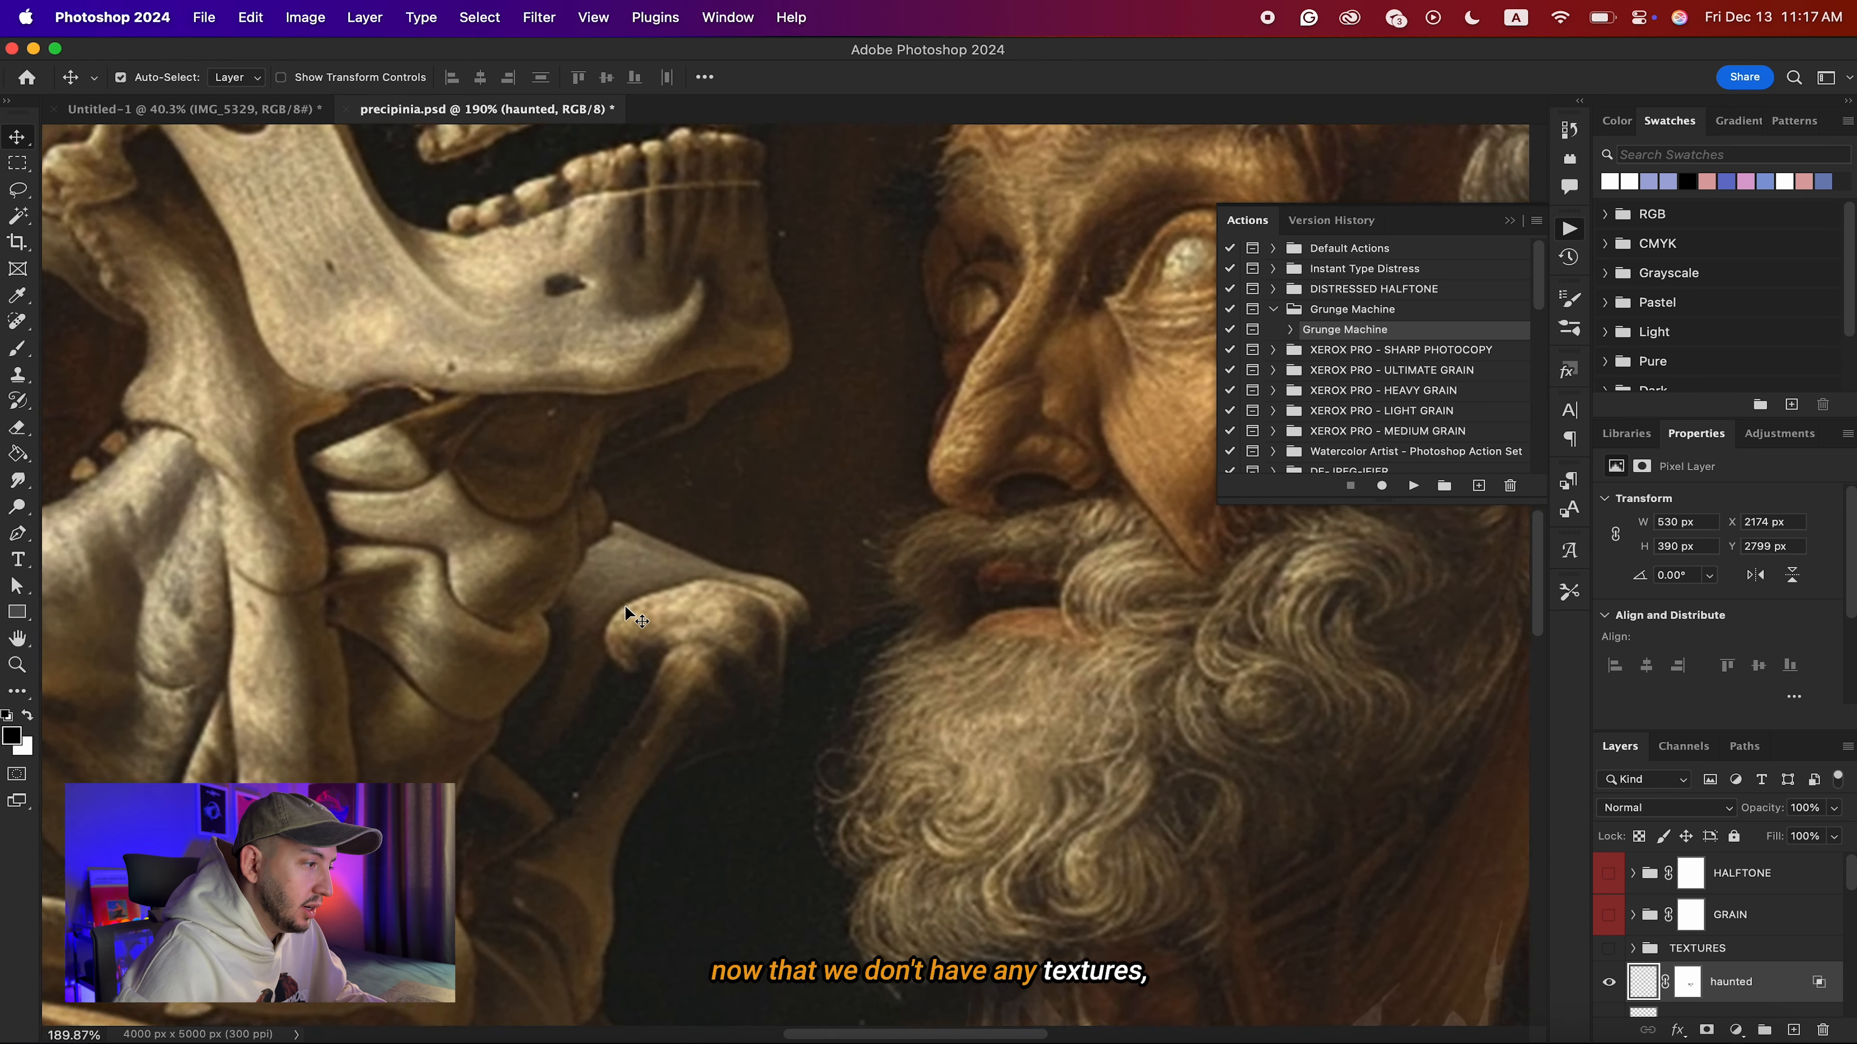
pyautogui.scroll(-5, 626, 607)
pyautogui.click(626, 606)
pyautogui.click(157, 112)
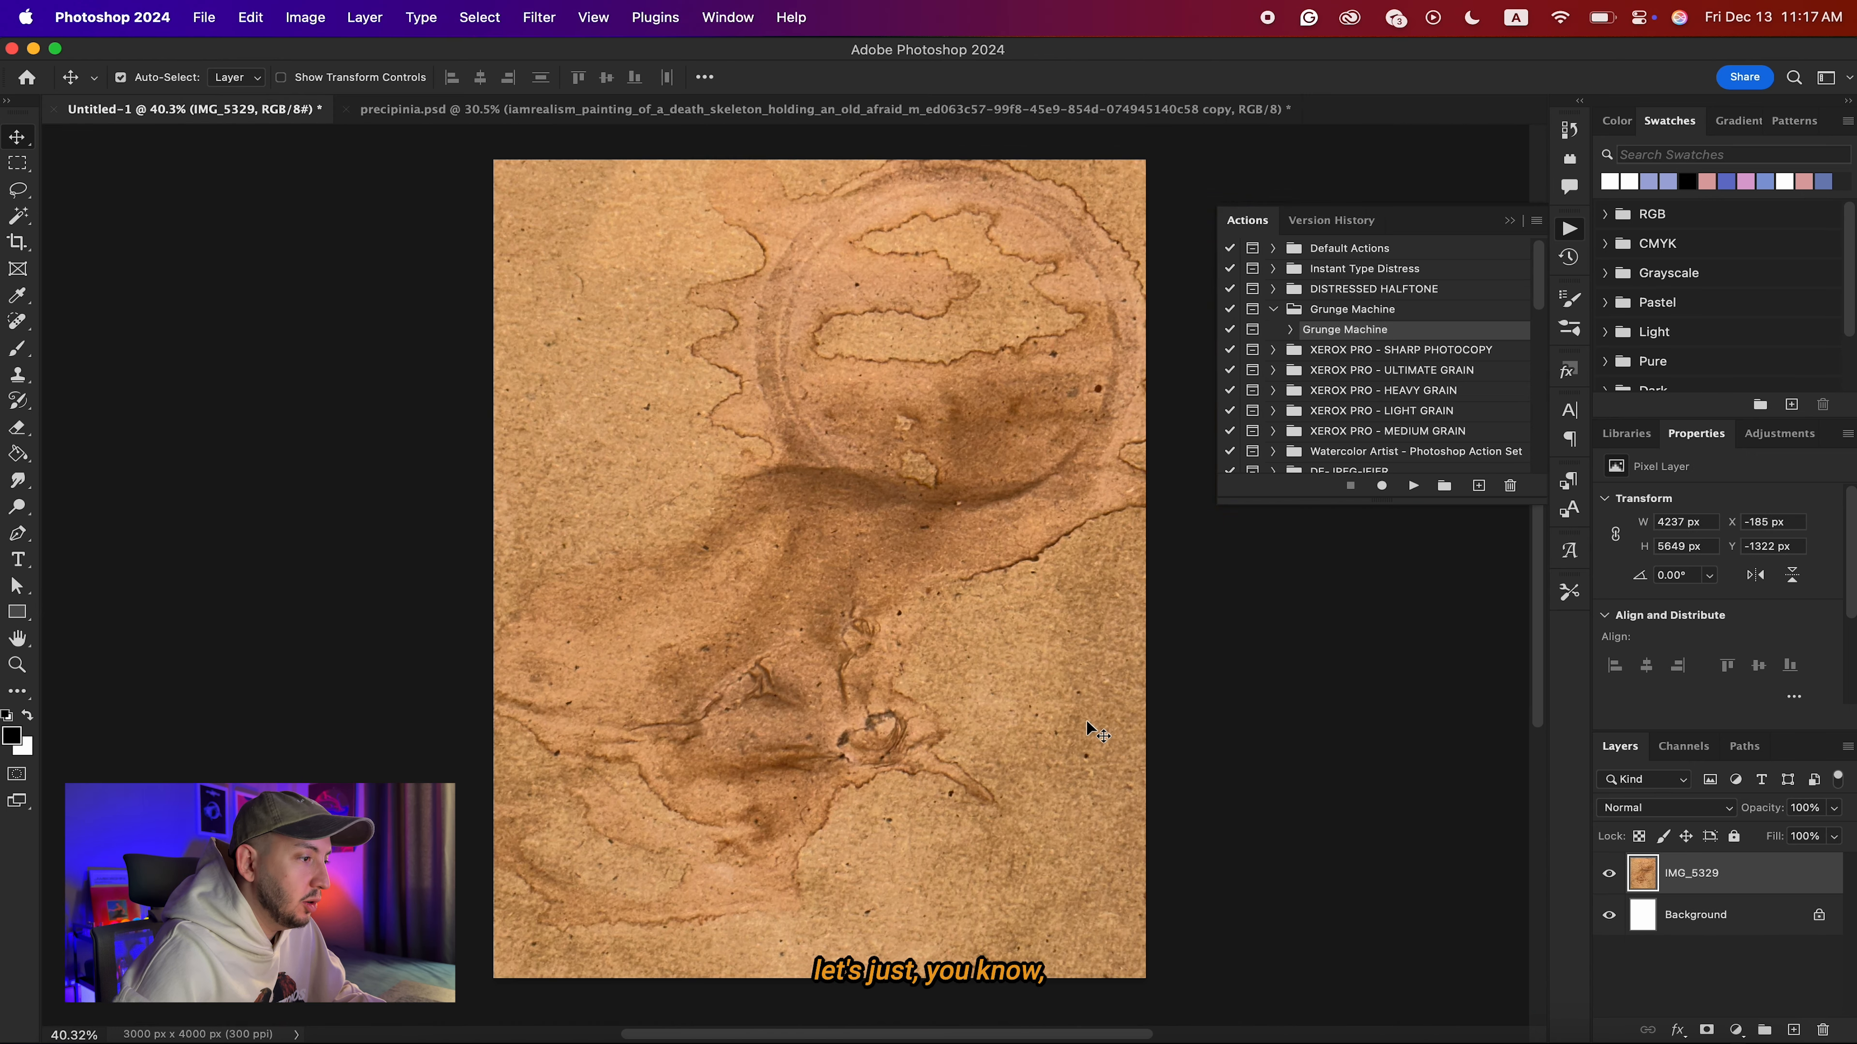
pyautogui.click(780, 110)
pyautogui.press('cmd+v')
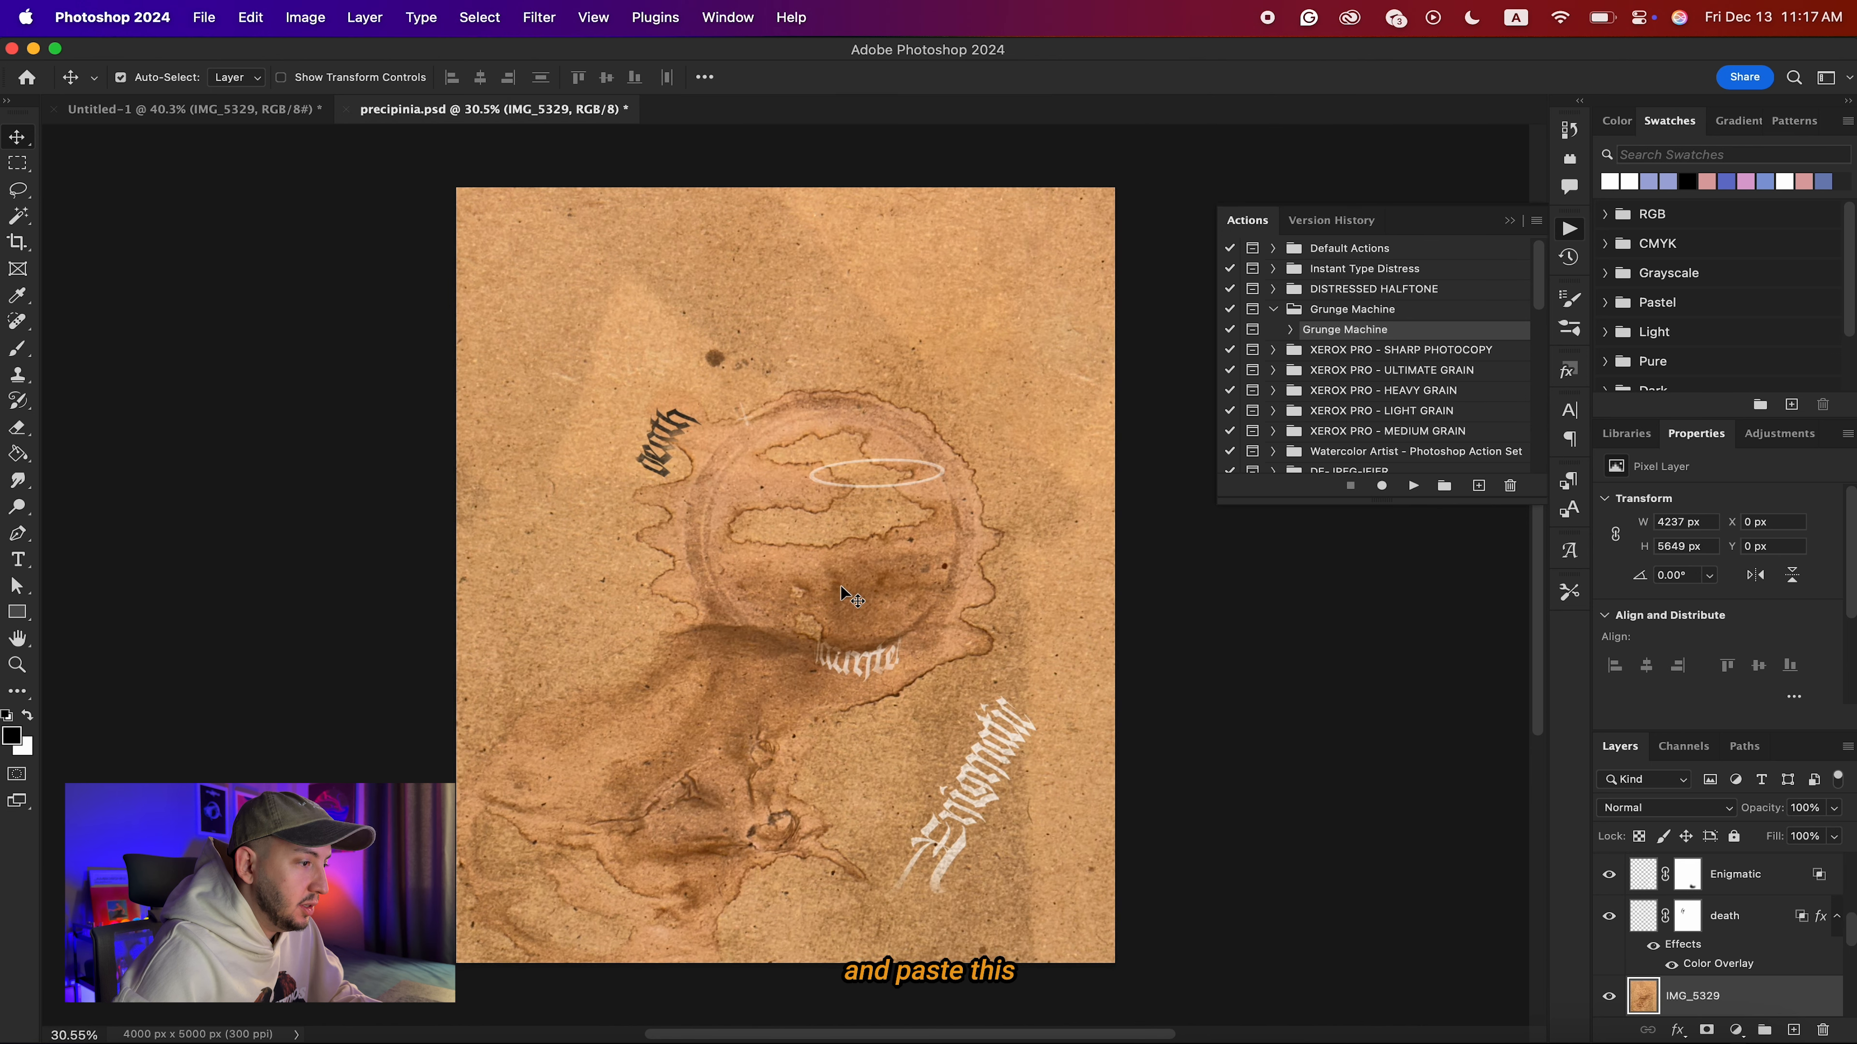
pyautogui.press('cmd+shift+bracketright')
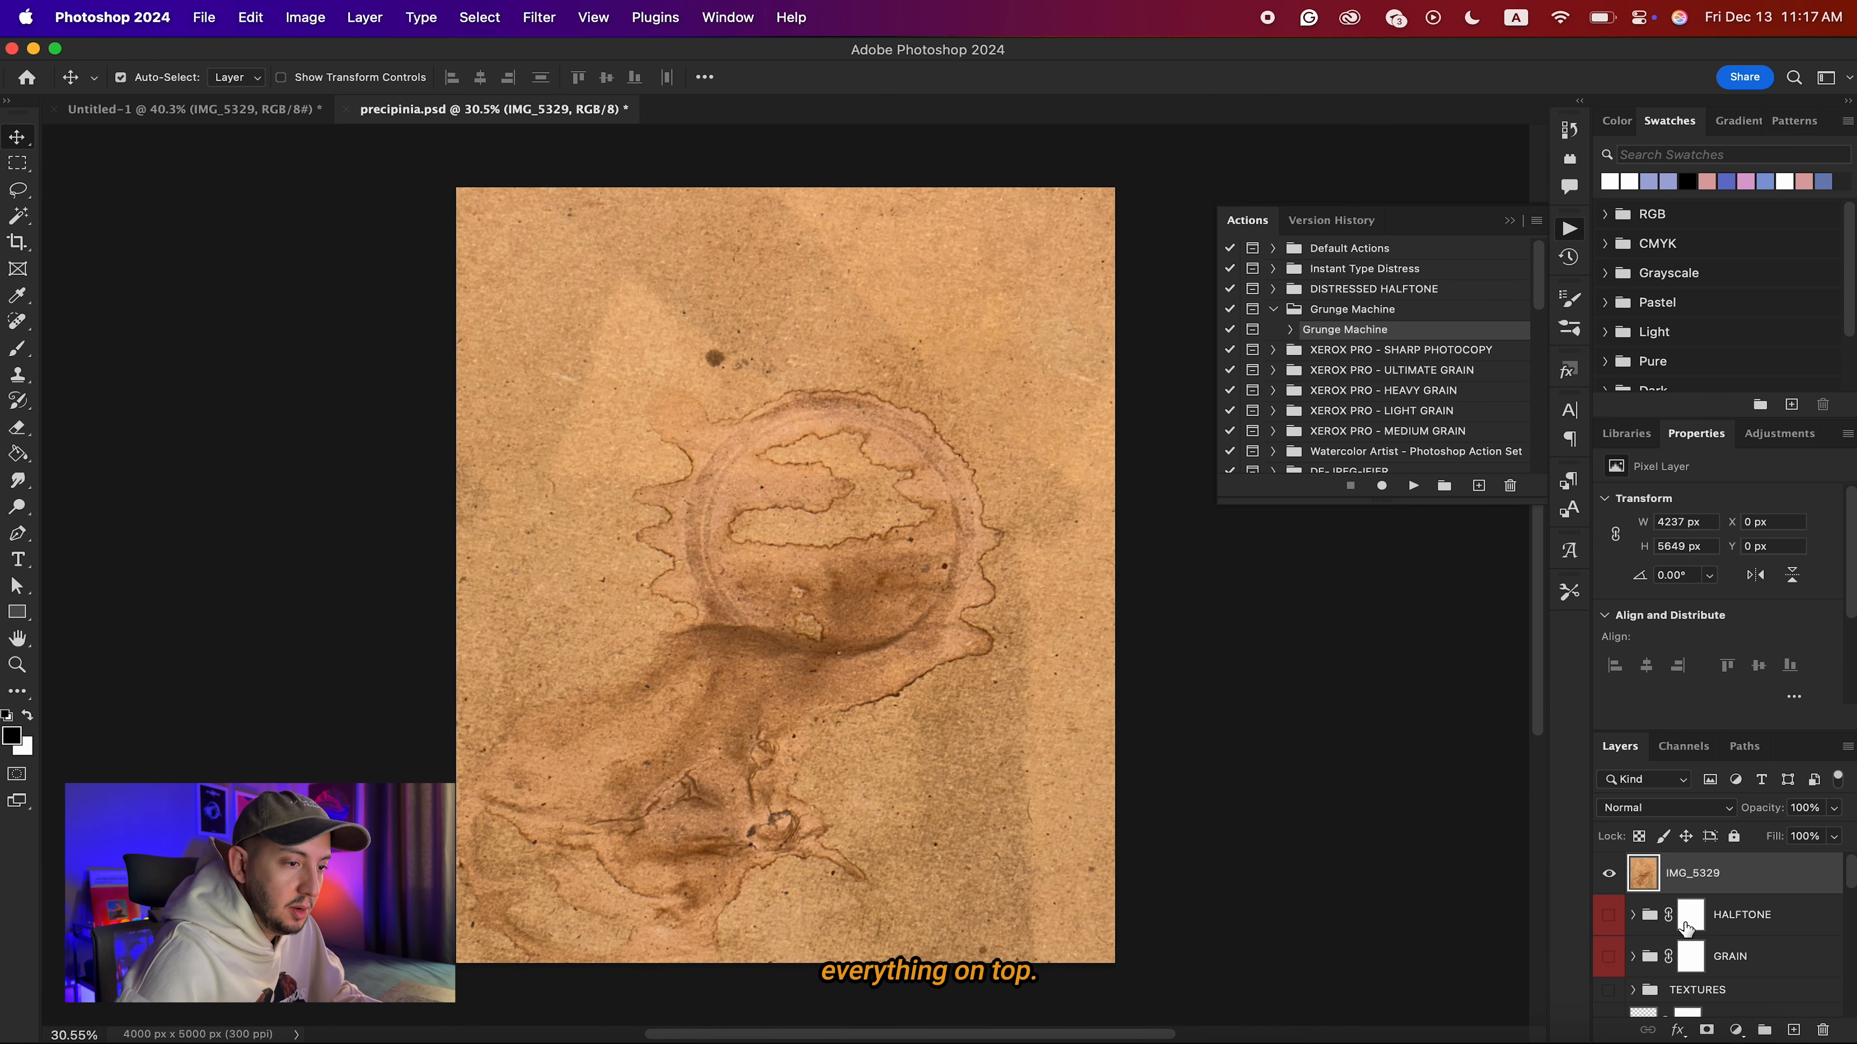
# Preview blend modes such as Linear Light on the brown paper texture over the poster and delete that texture layer.
pyautogui.click(1665, 808)
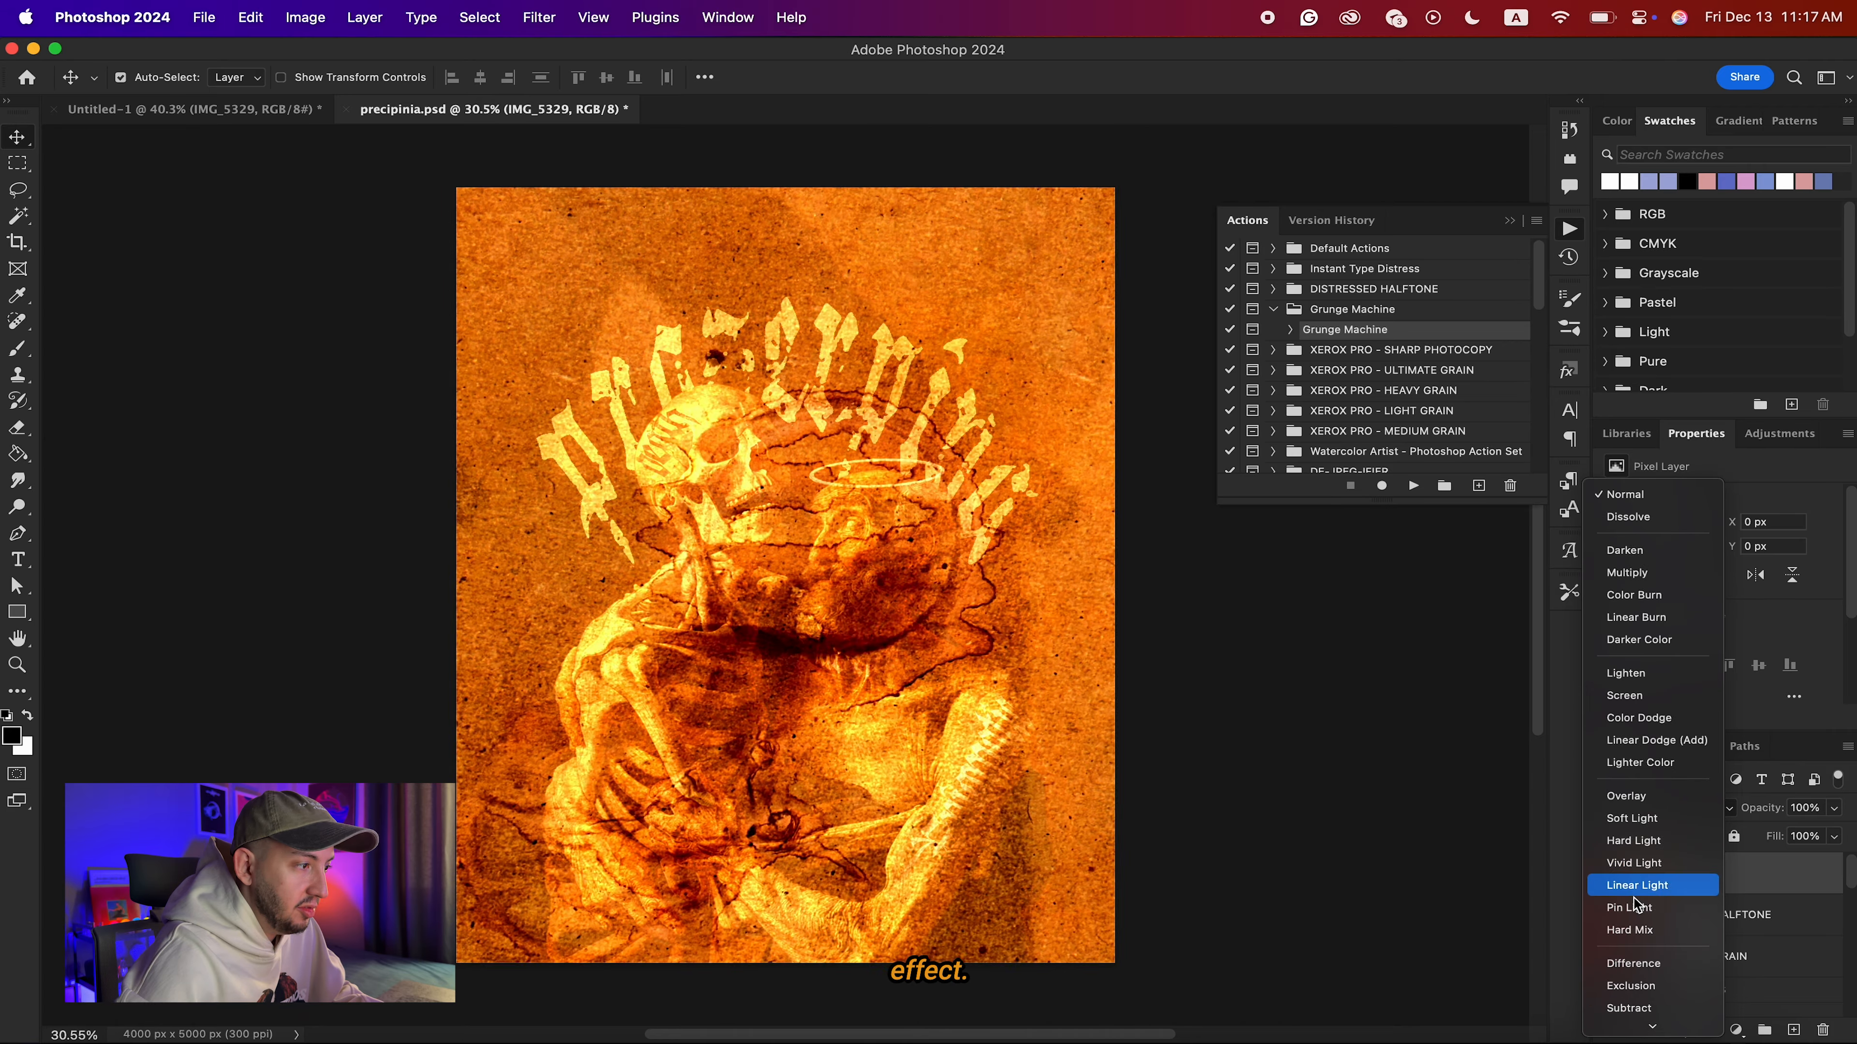
pyautogui.click(1222, 732)
pyautogui.press('Delete')
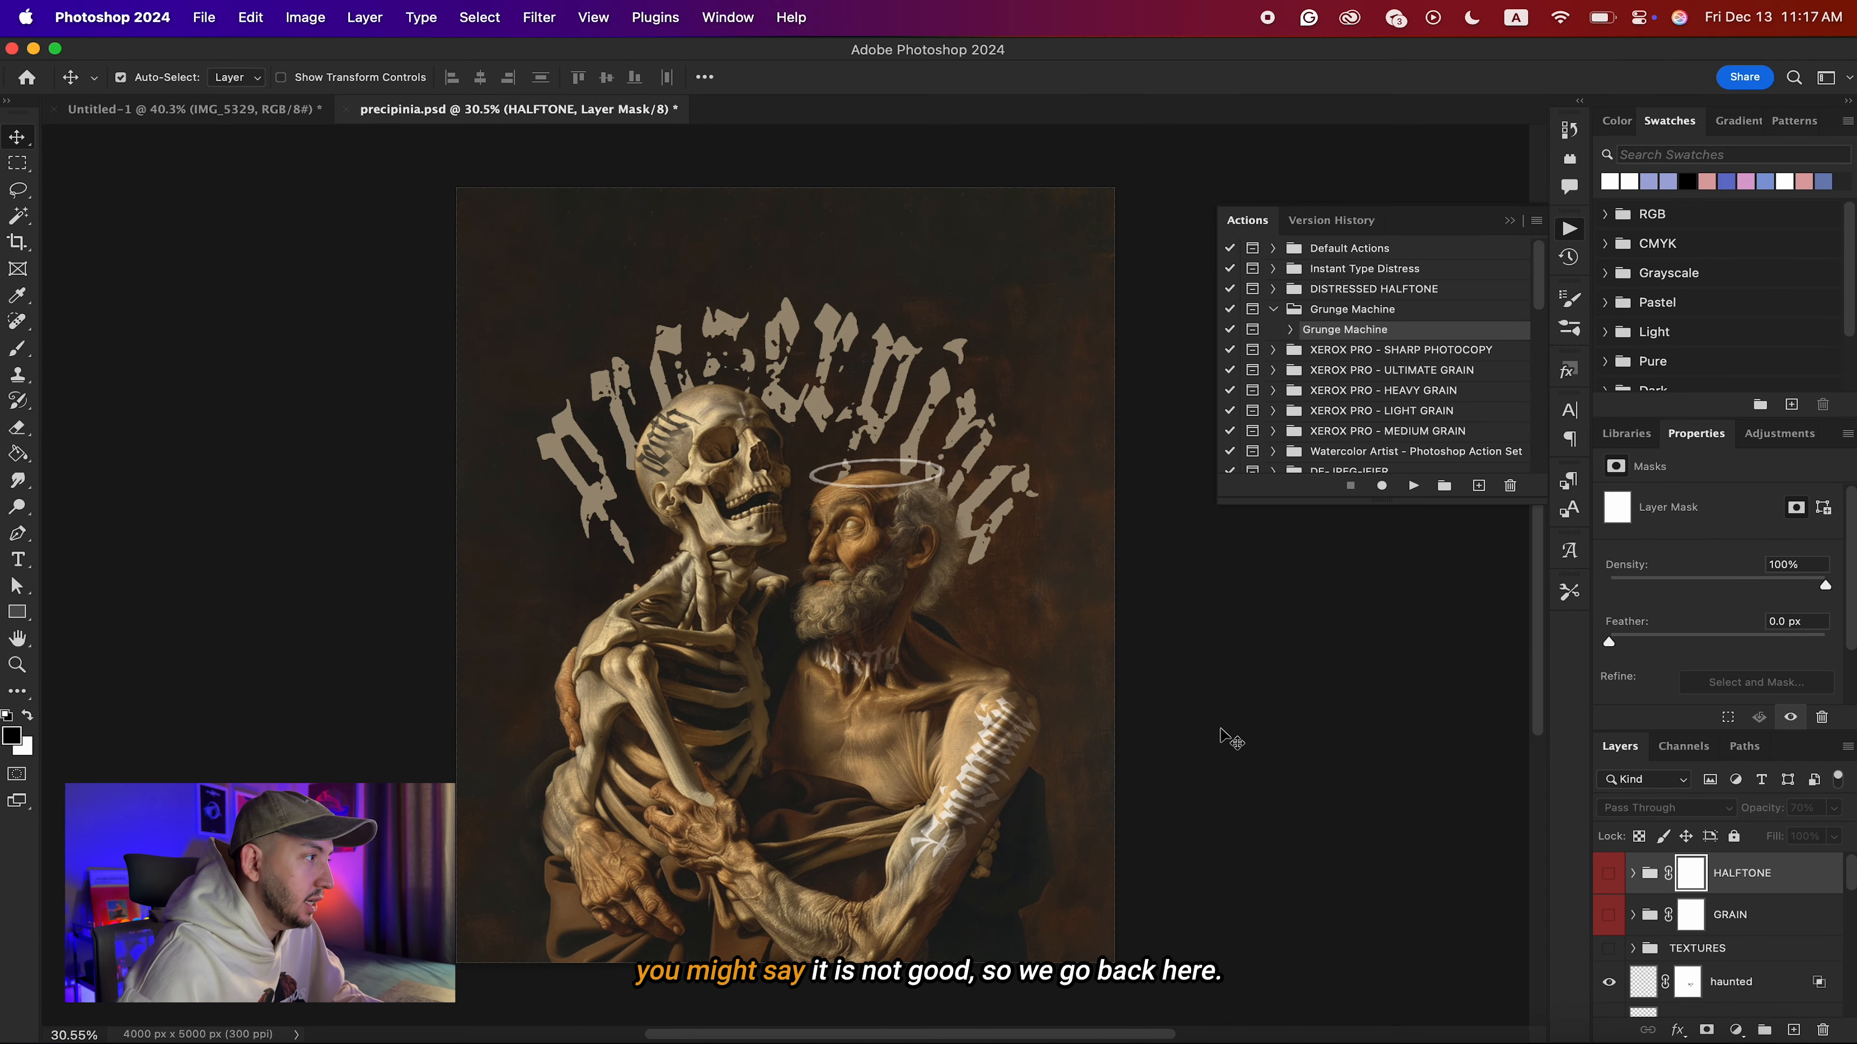
# Return to Untitled-1 and scale the IMG_5329 paper texture down to about 4099 x 5465 px.
pyautogui.click(184, 108)
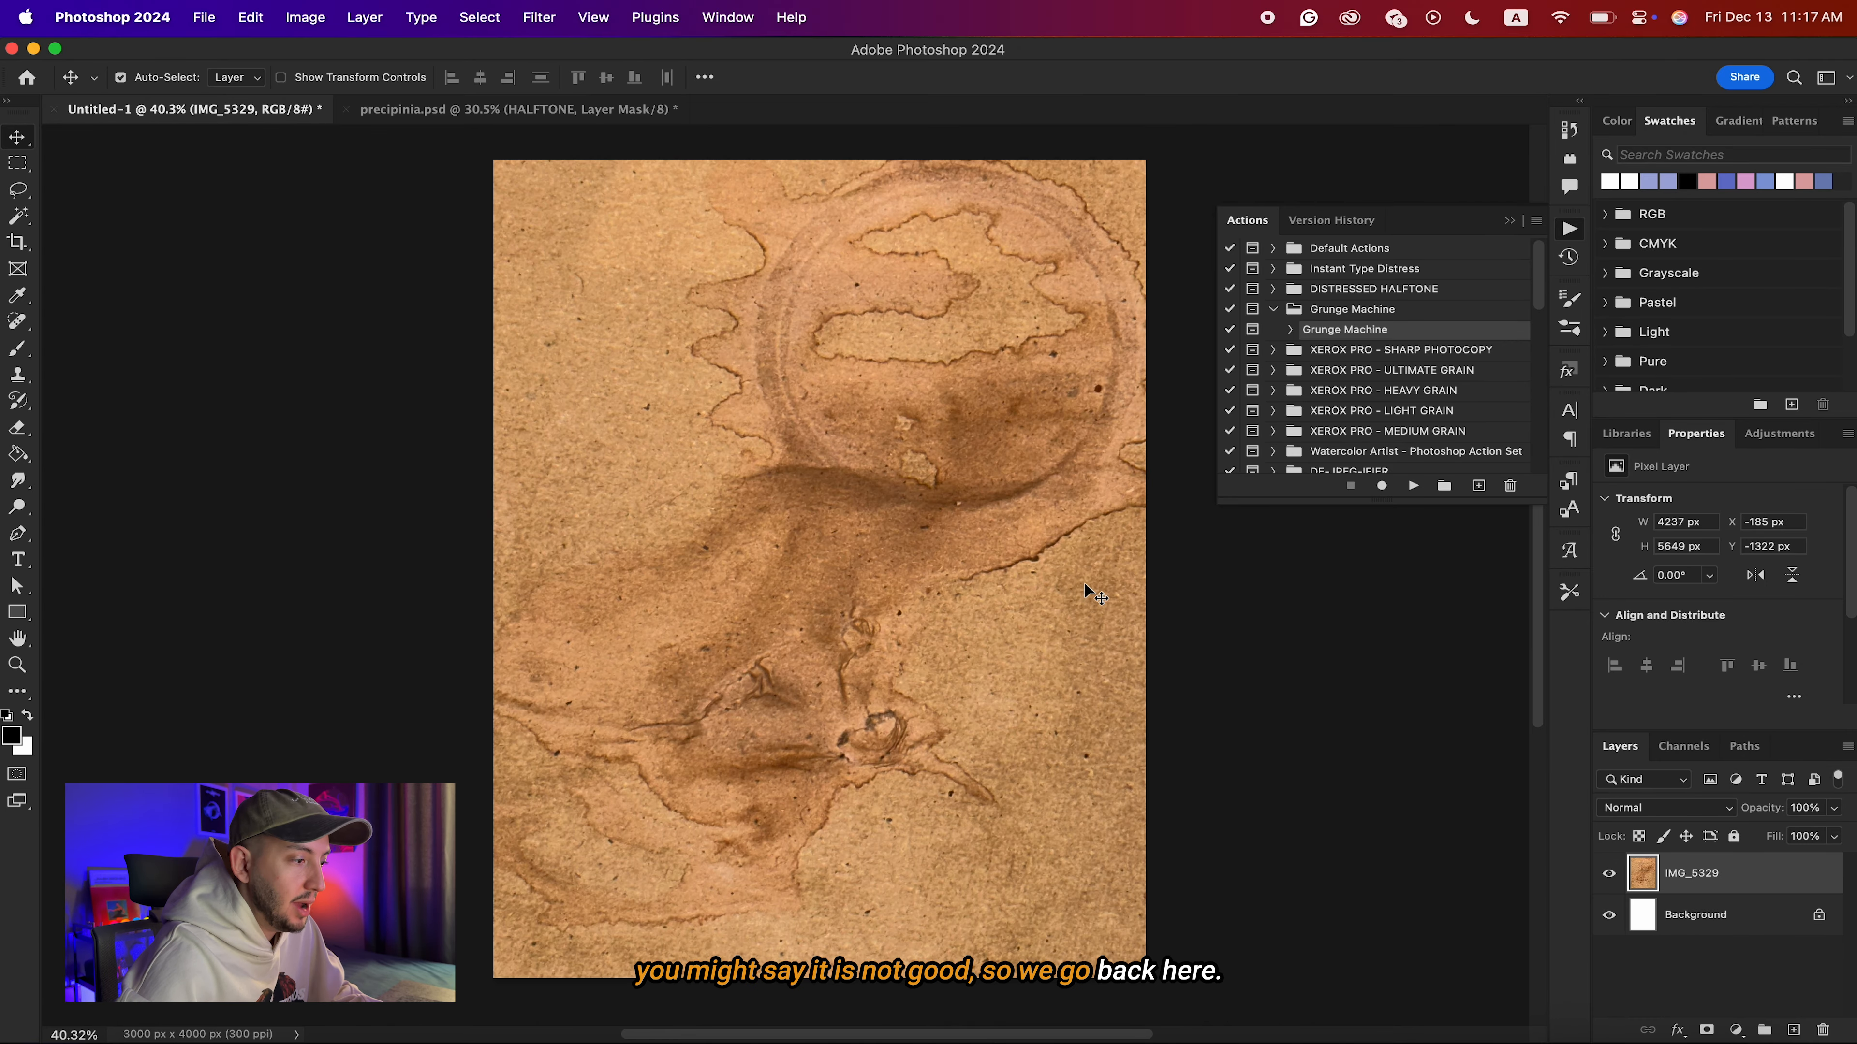
pyautogui.press('super+t')
pyautogui.press('super+0')
pyautogui.moveTo(1116, 187); pyautogui.dragTo(1094, 198)
pyautogui.press('Return')
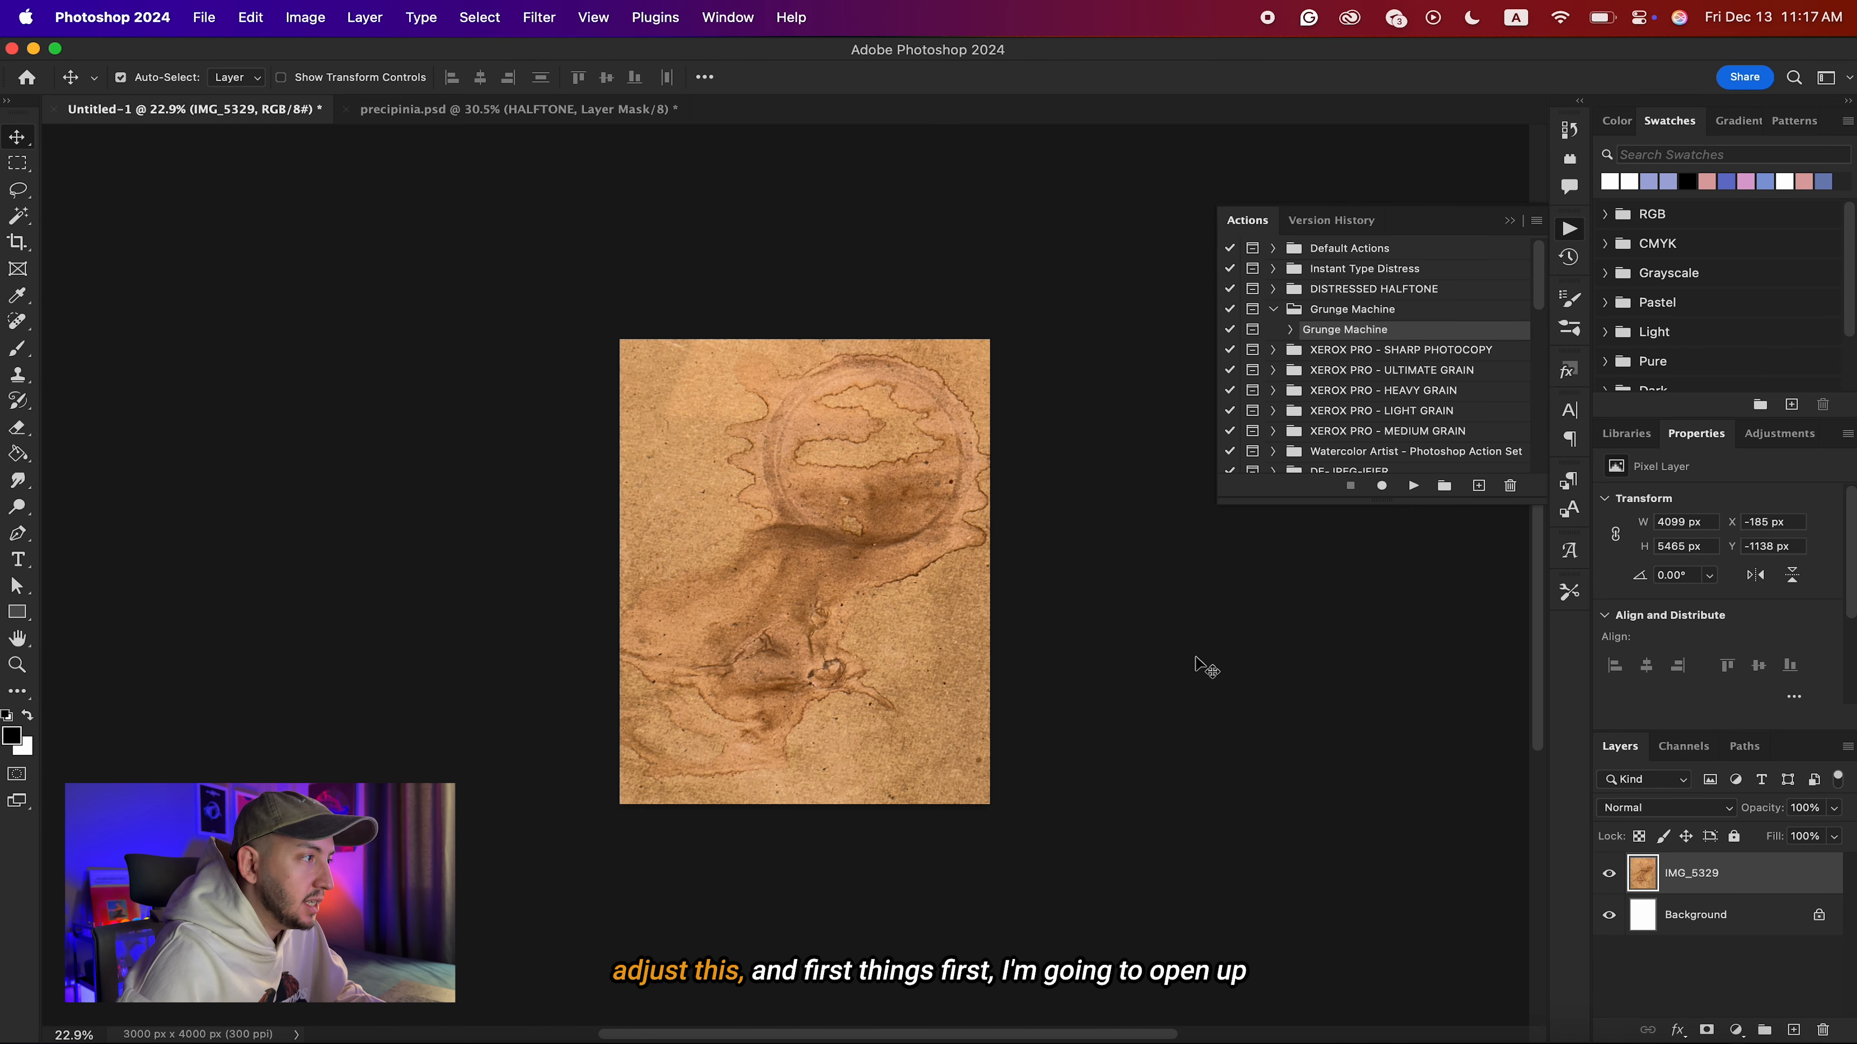
# Add a Black & White adjustment above IMG_5329 and insert a Curves adjustment between the two layers.
pyautogui.click(1735, 1027)
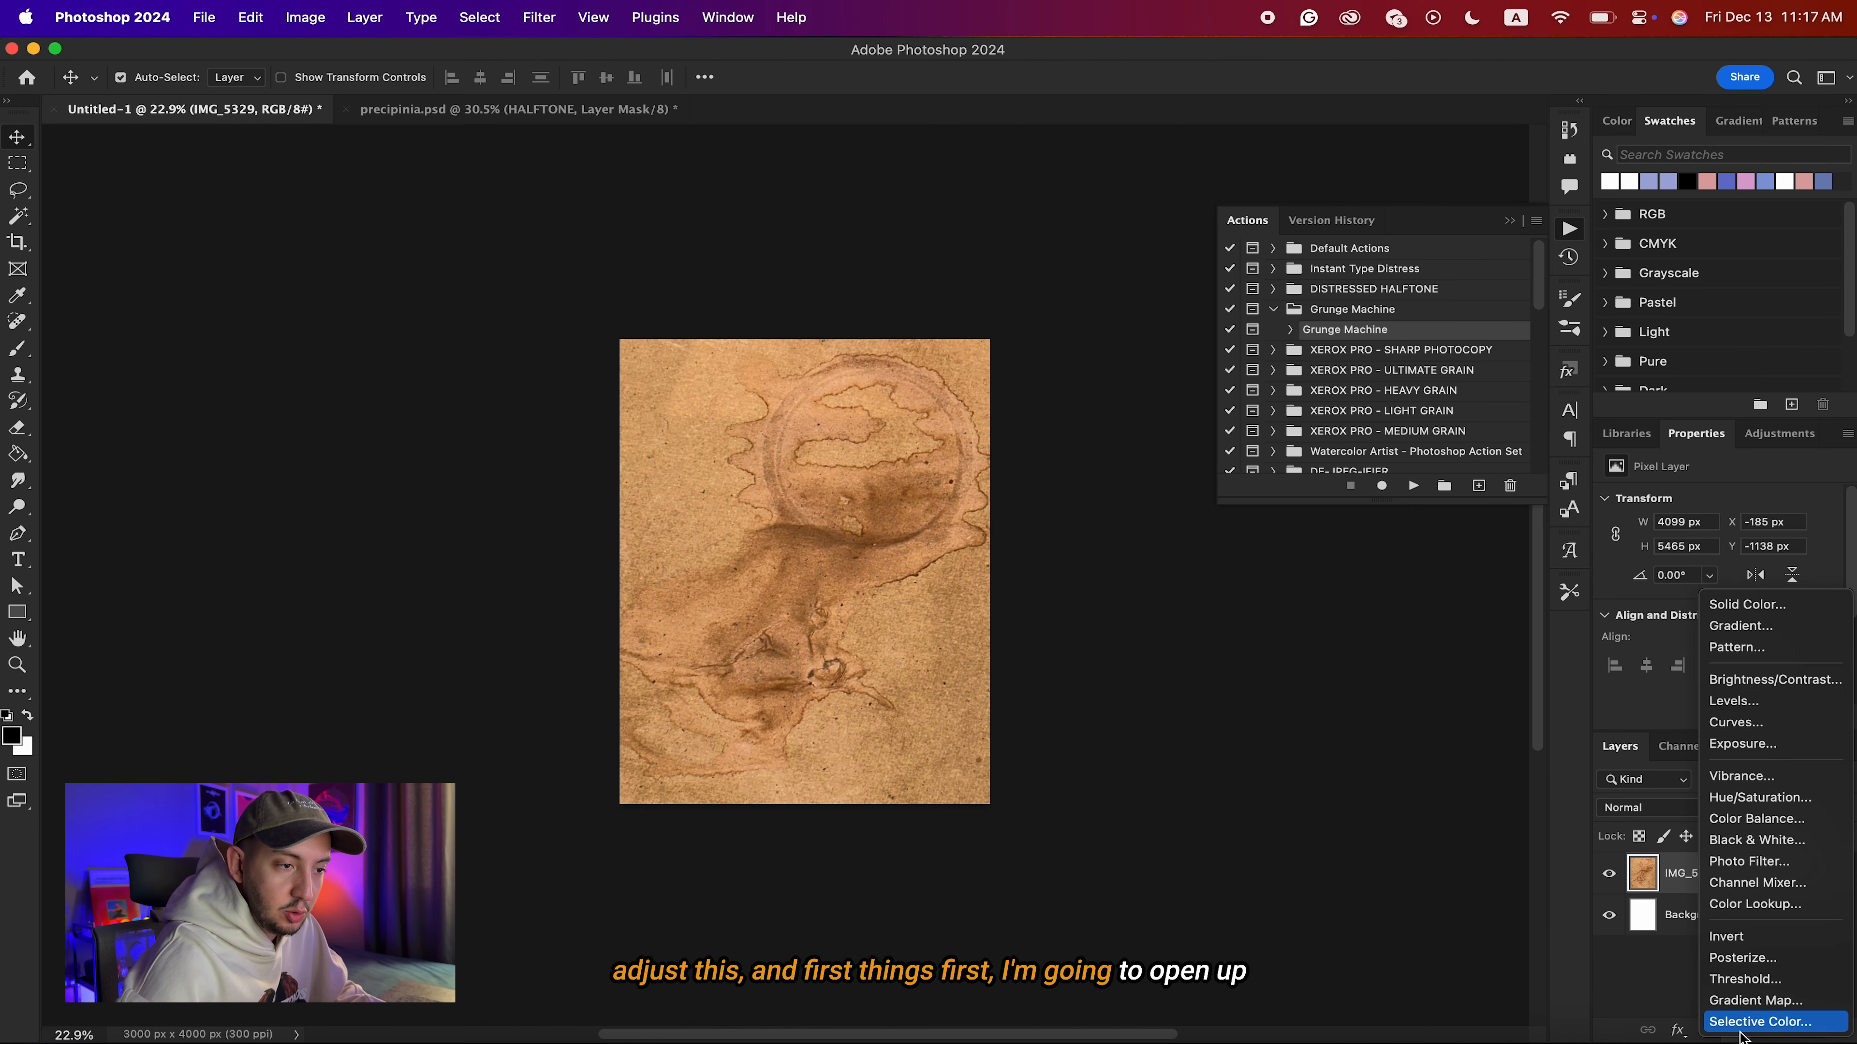
pyautogui.click(1747, 840)
pyautogui.click(1747, 914)
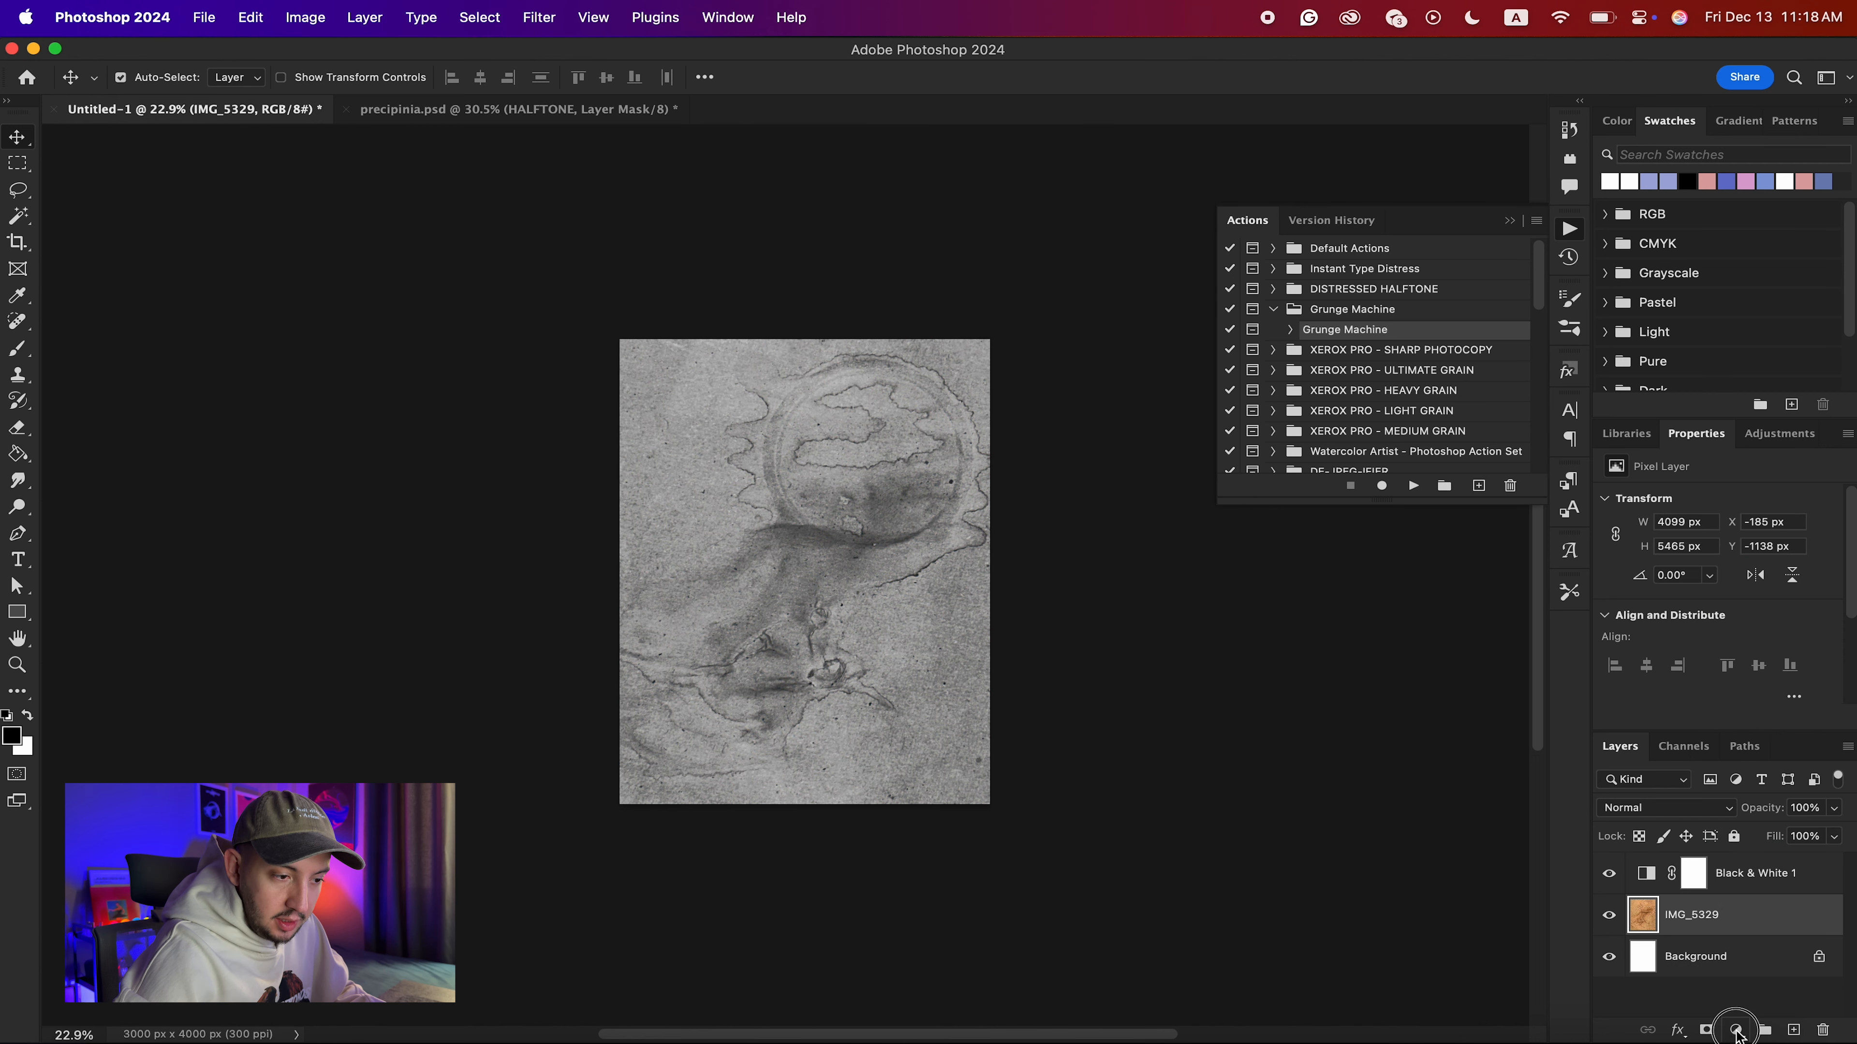
pyautogui.click(1735, 1030)
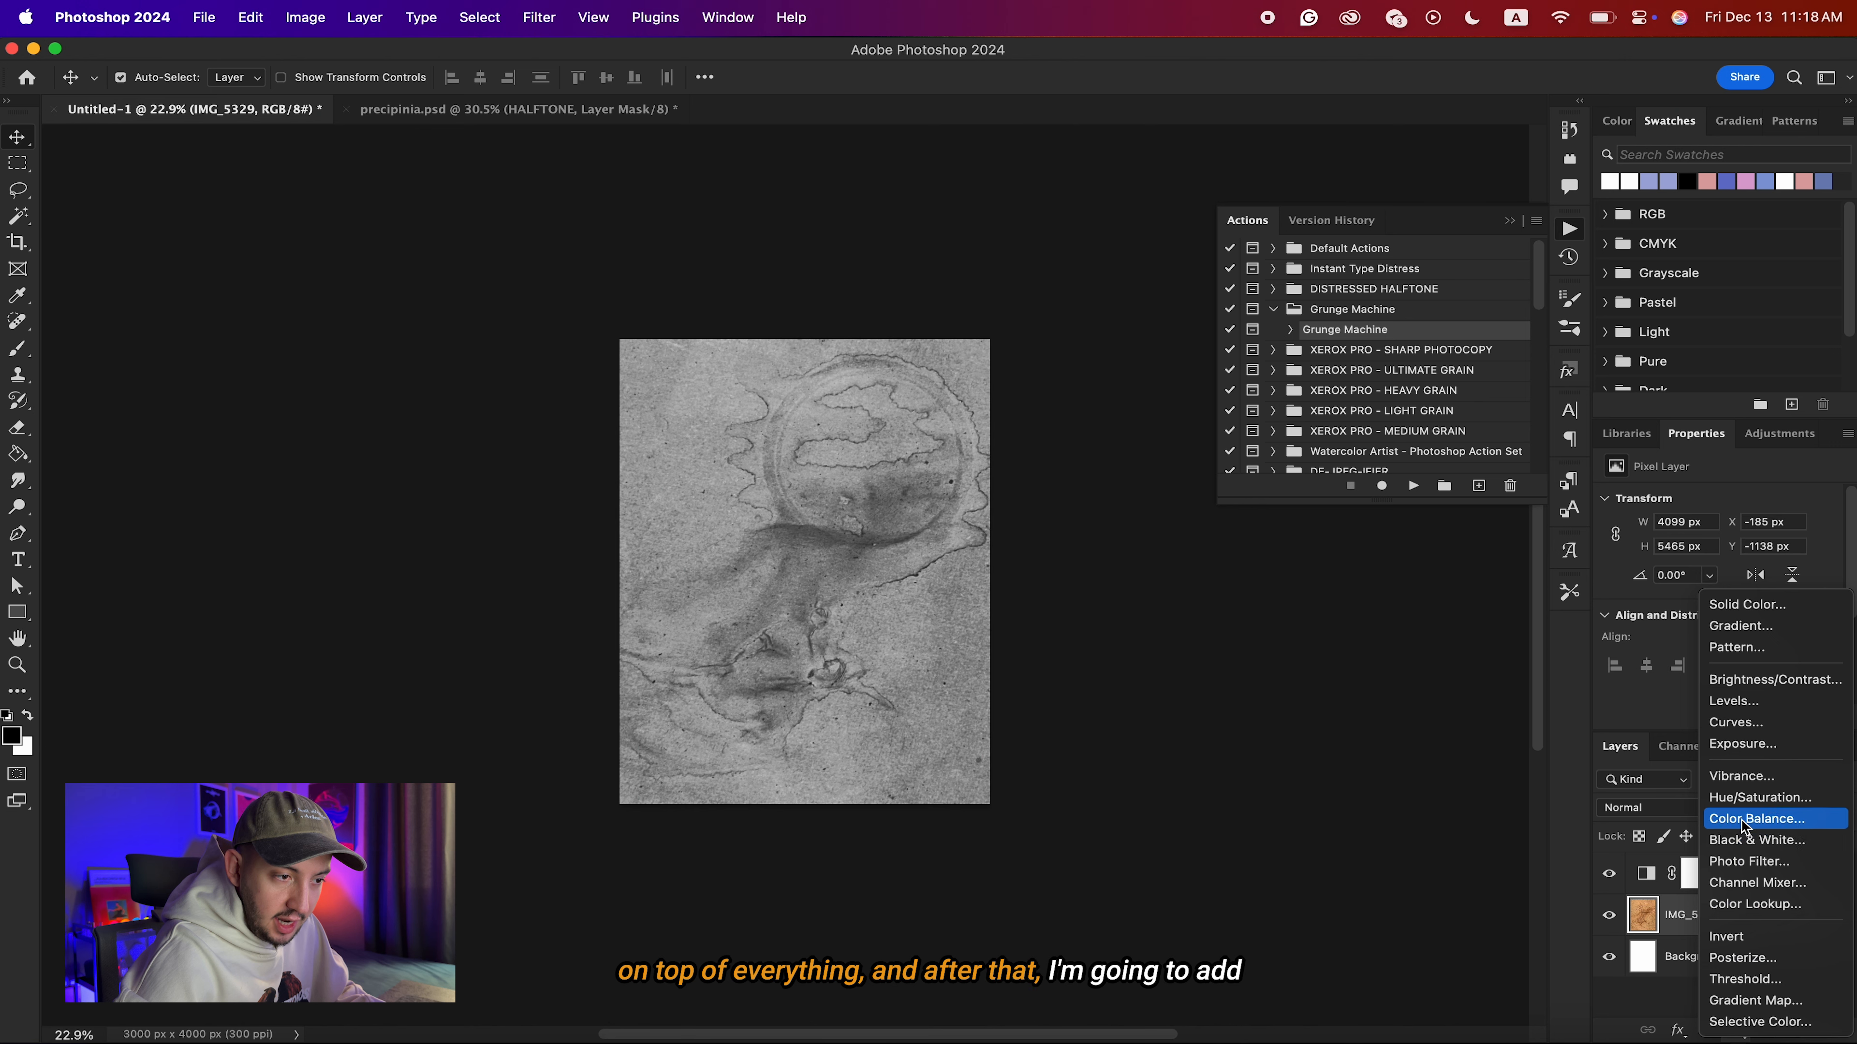
pyautogui.click(1734, 722)
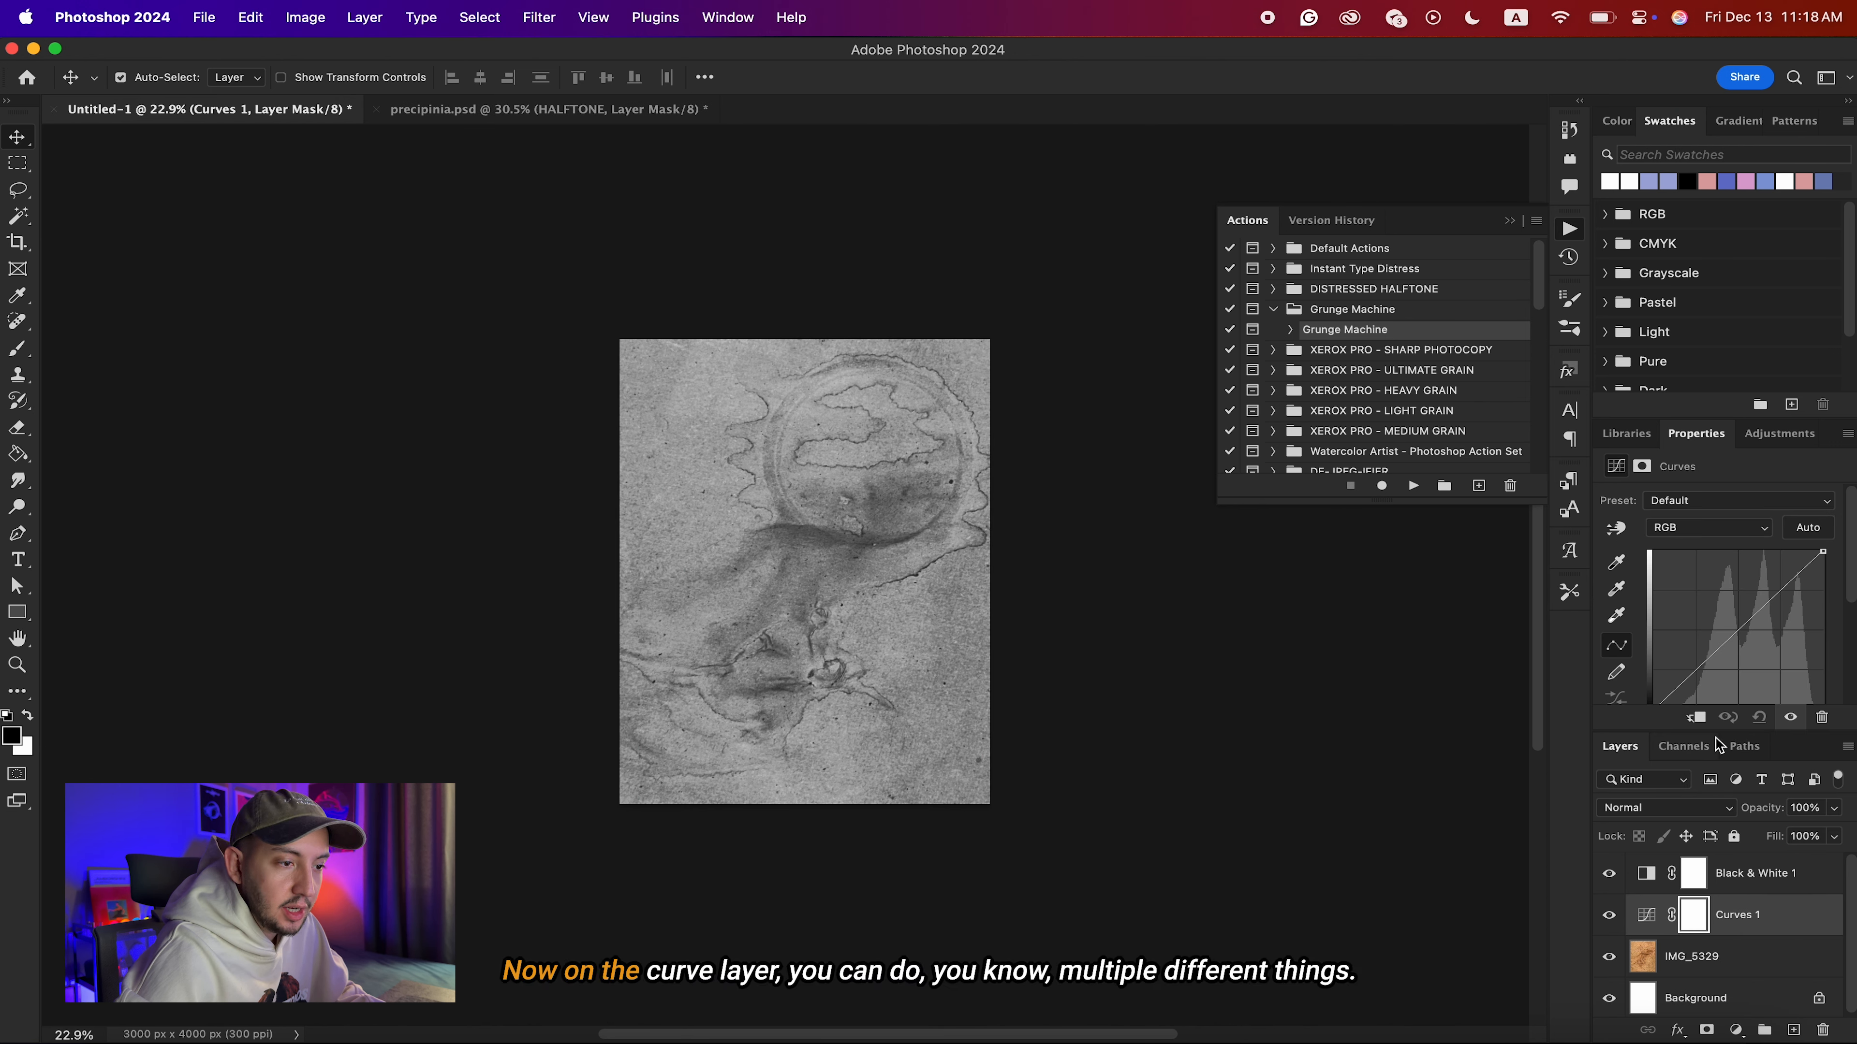
# Shape the RGB curve of Curves 1 to deepen the shadows and lift the highlights for stronger texture contrast.
pyautogui.moveTo(1698, 416); pyautogui.dragTo(1699, 380)
pyautogui.moveTo(1654, 673); pyautogui.dragTo(1715, 672)
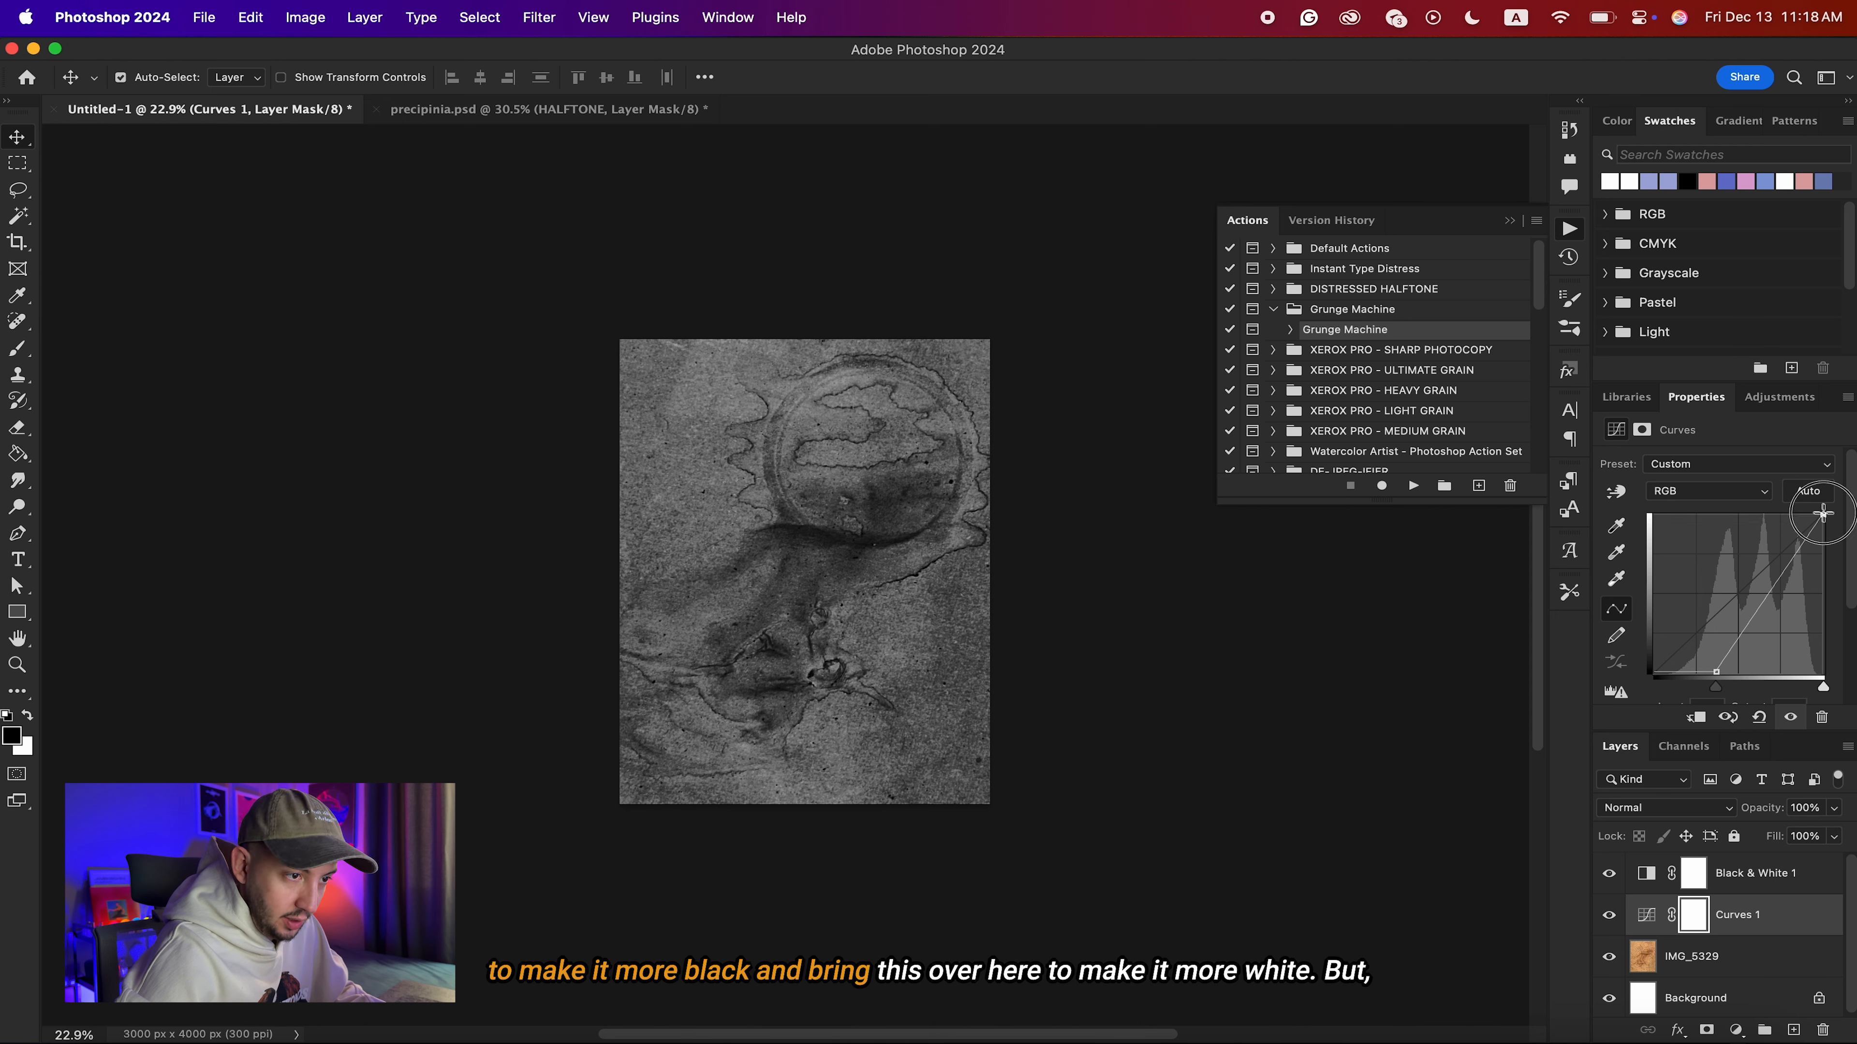
pyautogui.moveTo(1822, 515)
pyautogui.mouseDown()
pyautogui.moveTo(1759, 514)
pyautogui.moveTo(1849, 513)
pyautogui.mouseUp()
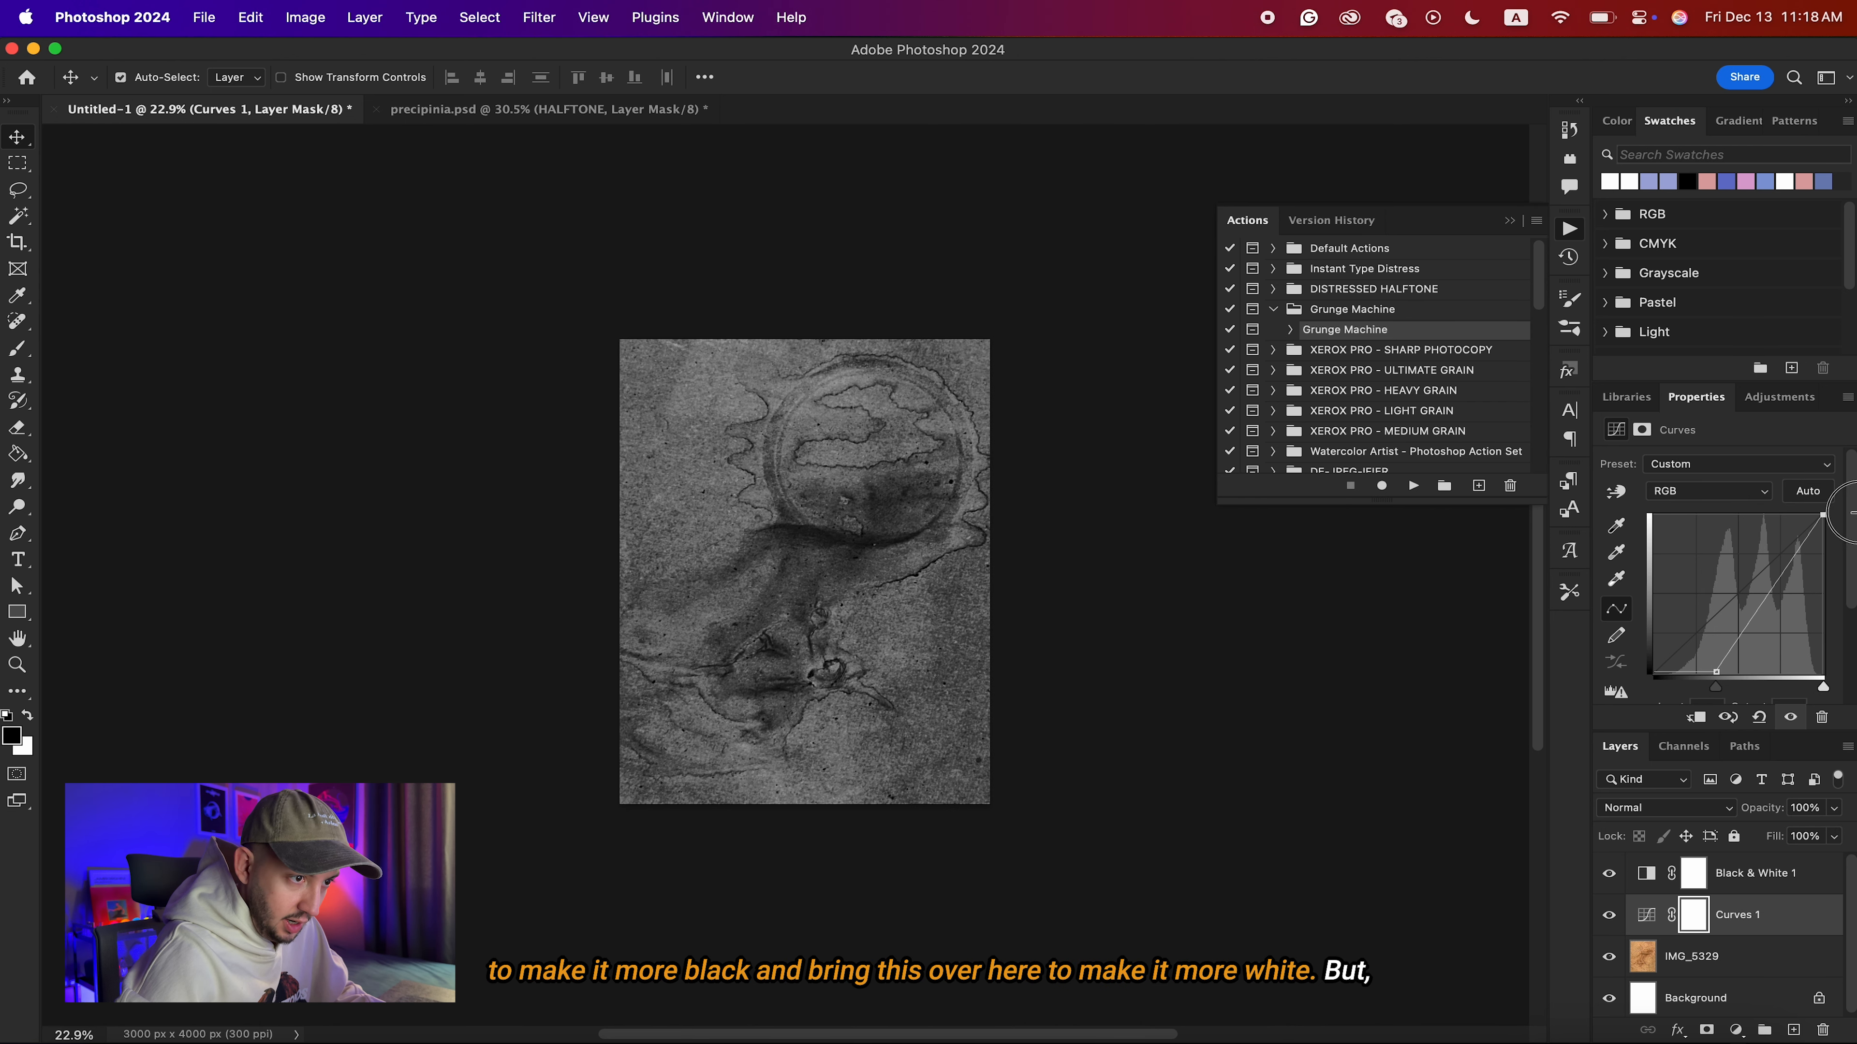
pyautogui.moveTo(1723, 673)
pyautogui.mouseDown()
pyautogui.moveTo(1654, 673)
pyautogui.moveTo(1700, 651)
pyautogui.moveTo(1710, 673)
pyautogui.mouseUp()
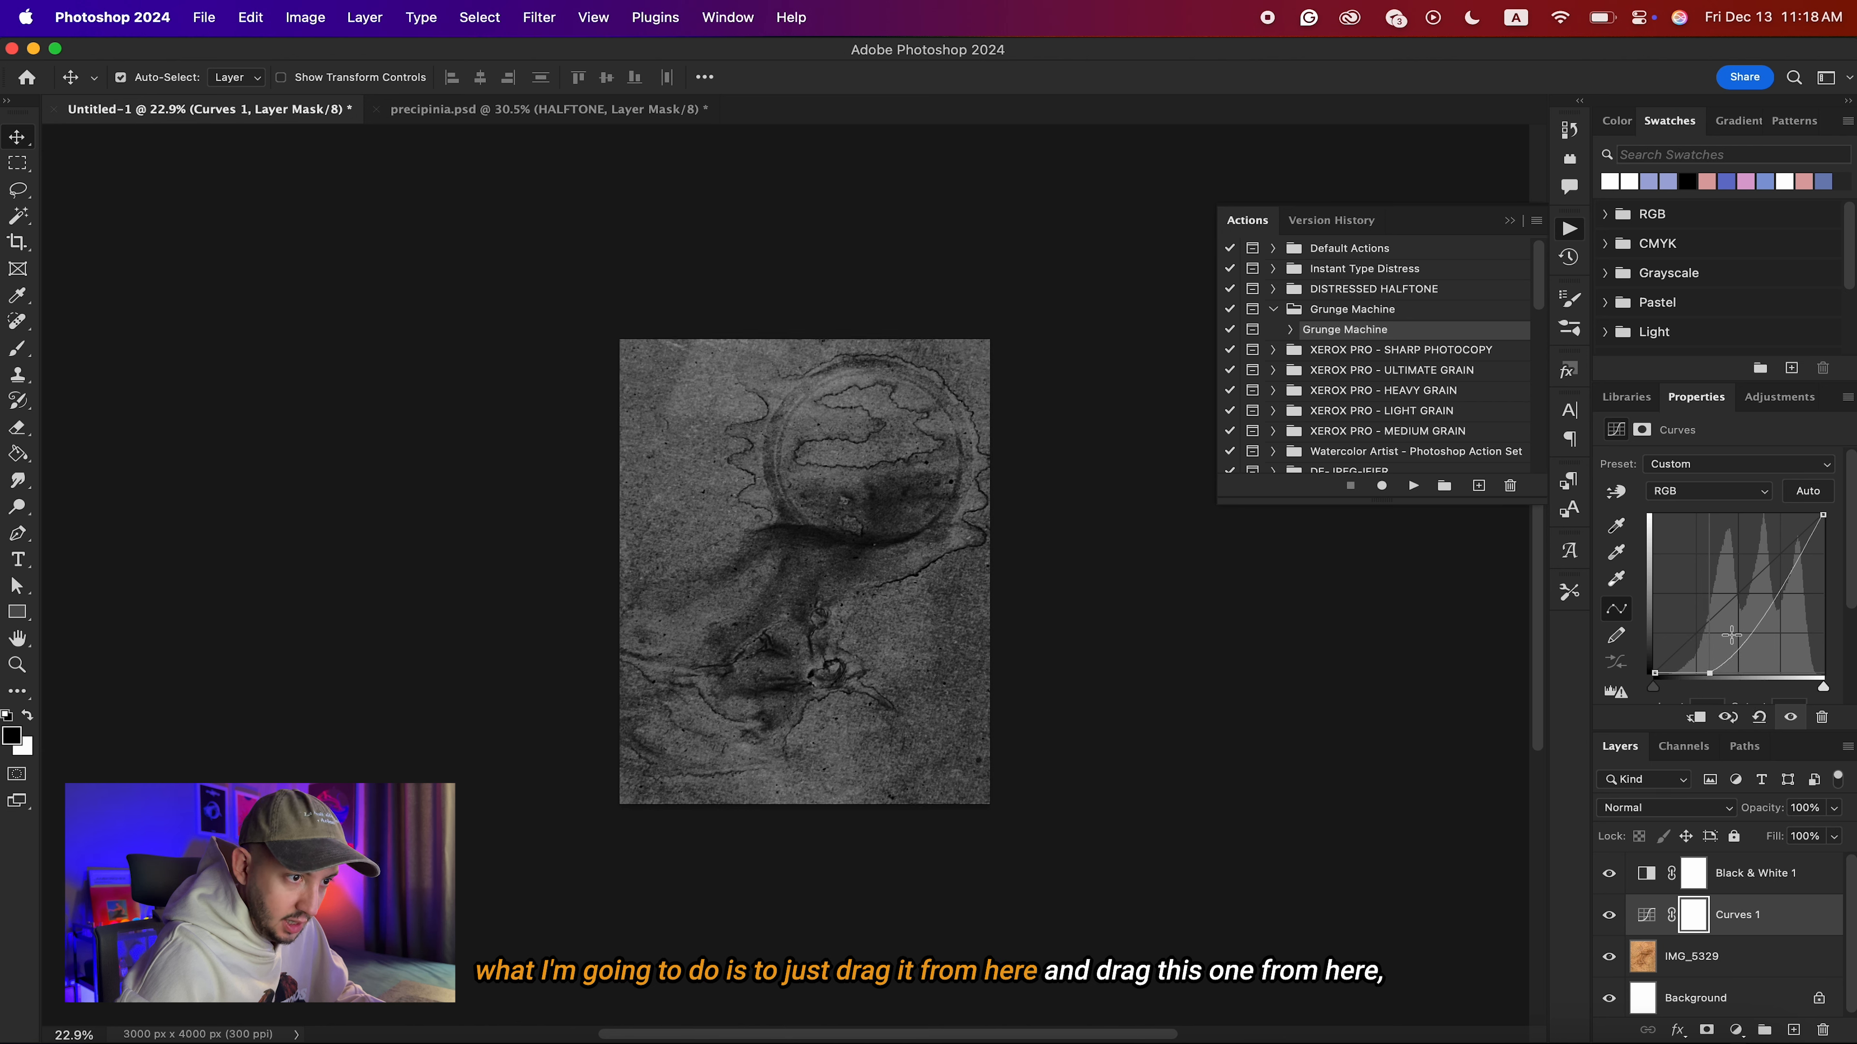
pyautogui.moveTo(1798, 555); pyautogui.dragTo(1744, 515)
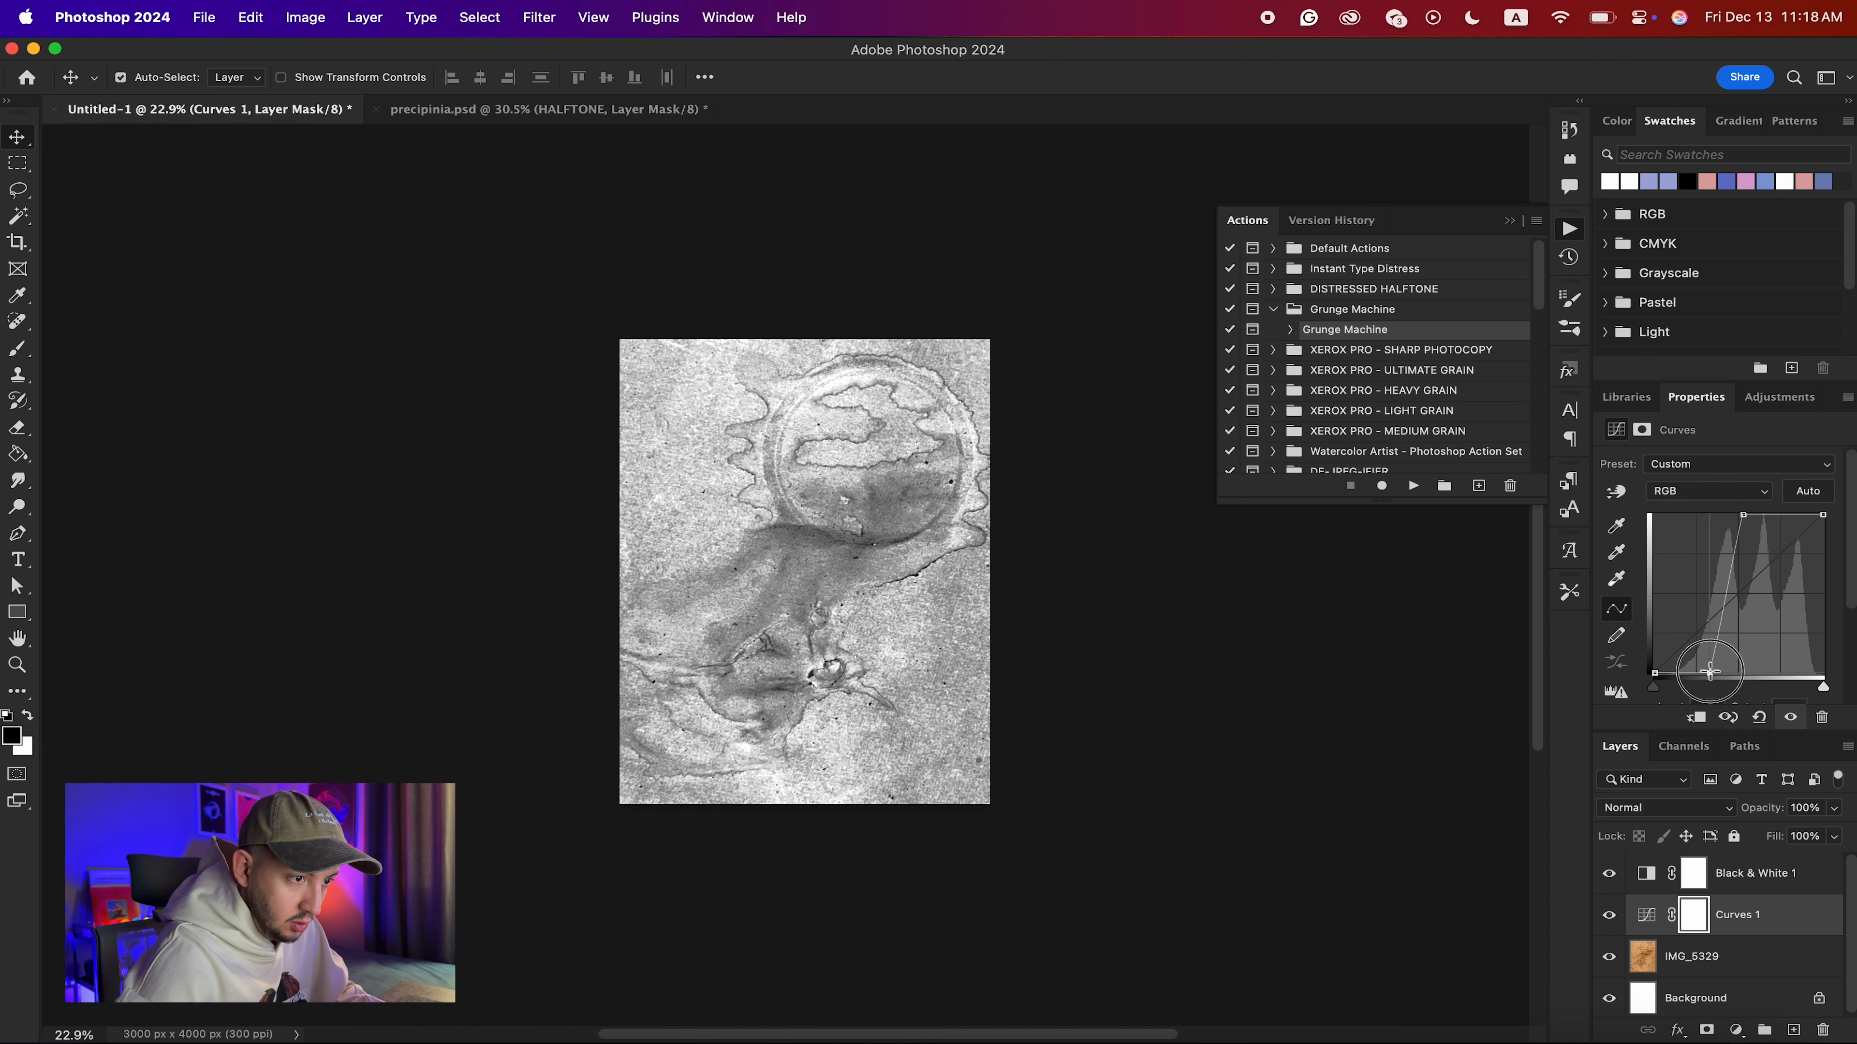
pyautogui.moveTo(1709, 673)
pyautogui.mouseDown()
pyautogui.moveTo(1734, 673)
pyautogui.moveTo(1707, 671)
pyautogui.mouseUp()
pyautogui.moveTo(1741, 515)
pyautogui.mouseDown()
pyautogui.moveTo(1696, 531)
pyautogui.moveTo(1755, 529)
pyautogui.mouseUp()
pyautogui.moveTo(1708, 673)
pyautogui.mouseDown()
pyautogui.moveTo(1752, 673)
pyautogui.moveTo(1722, 674)
pyautogui.mouseUp()
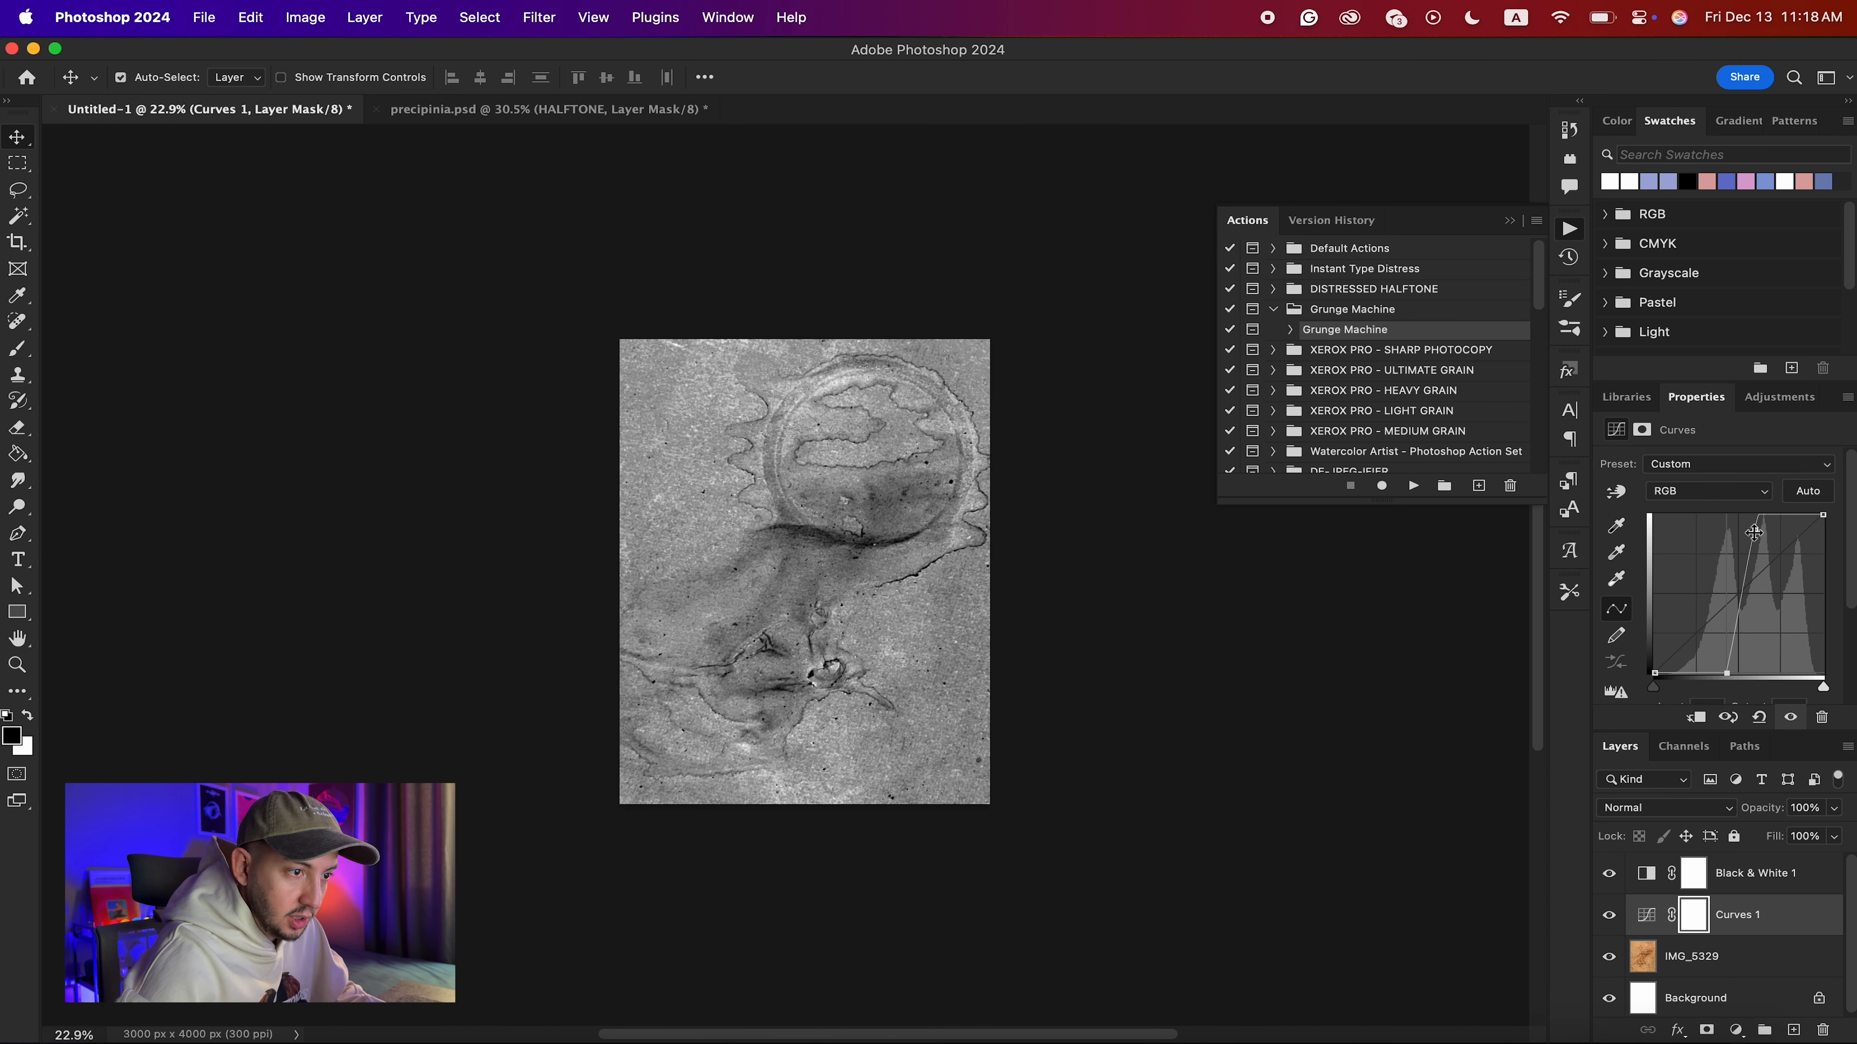
pyautogui.moveTo(1756, 531)
pyautogui.mouseDown()
pyautogui.moveTo(1733, 535)
pyautogui.moveTo(1773, 546)
pyautogui.mouseUp()
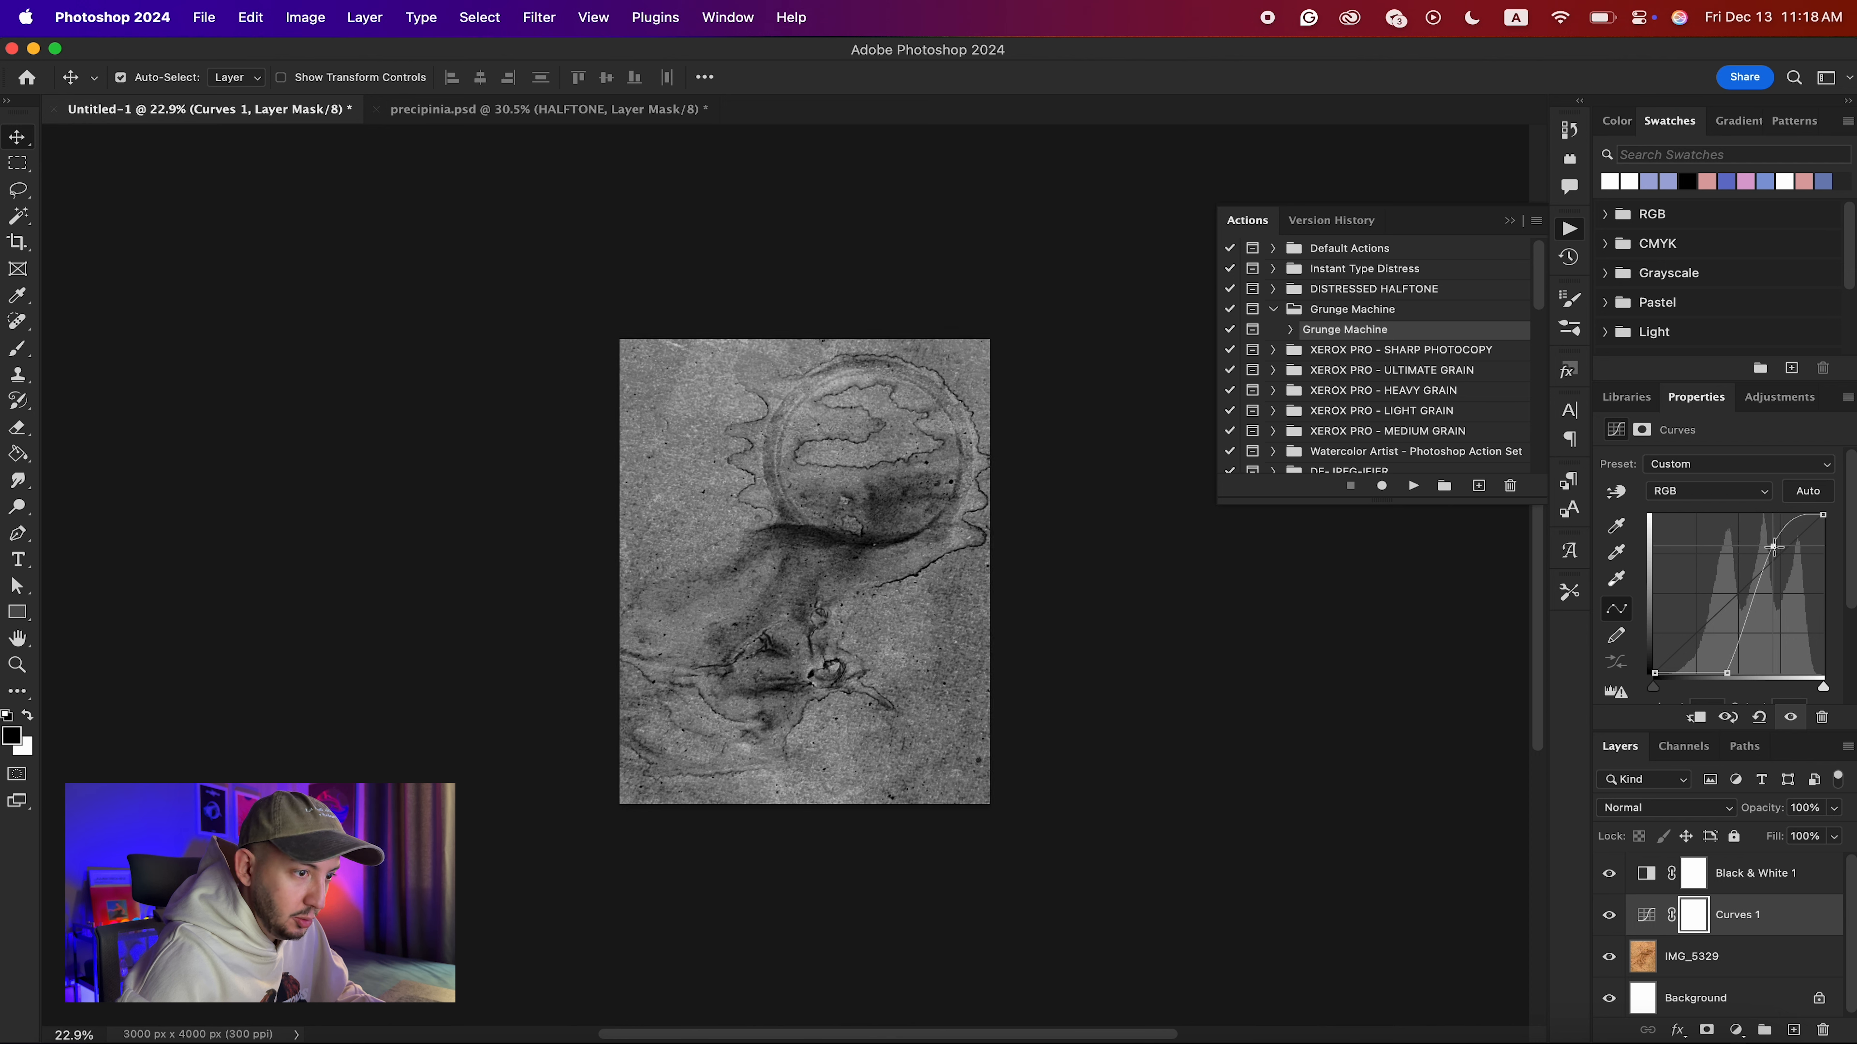
pyautogui.moveTo(1727, 673); pyautogui.dragTo(1747, 615)
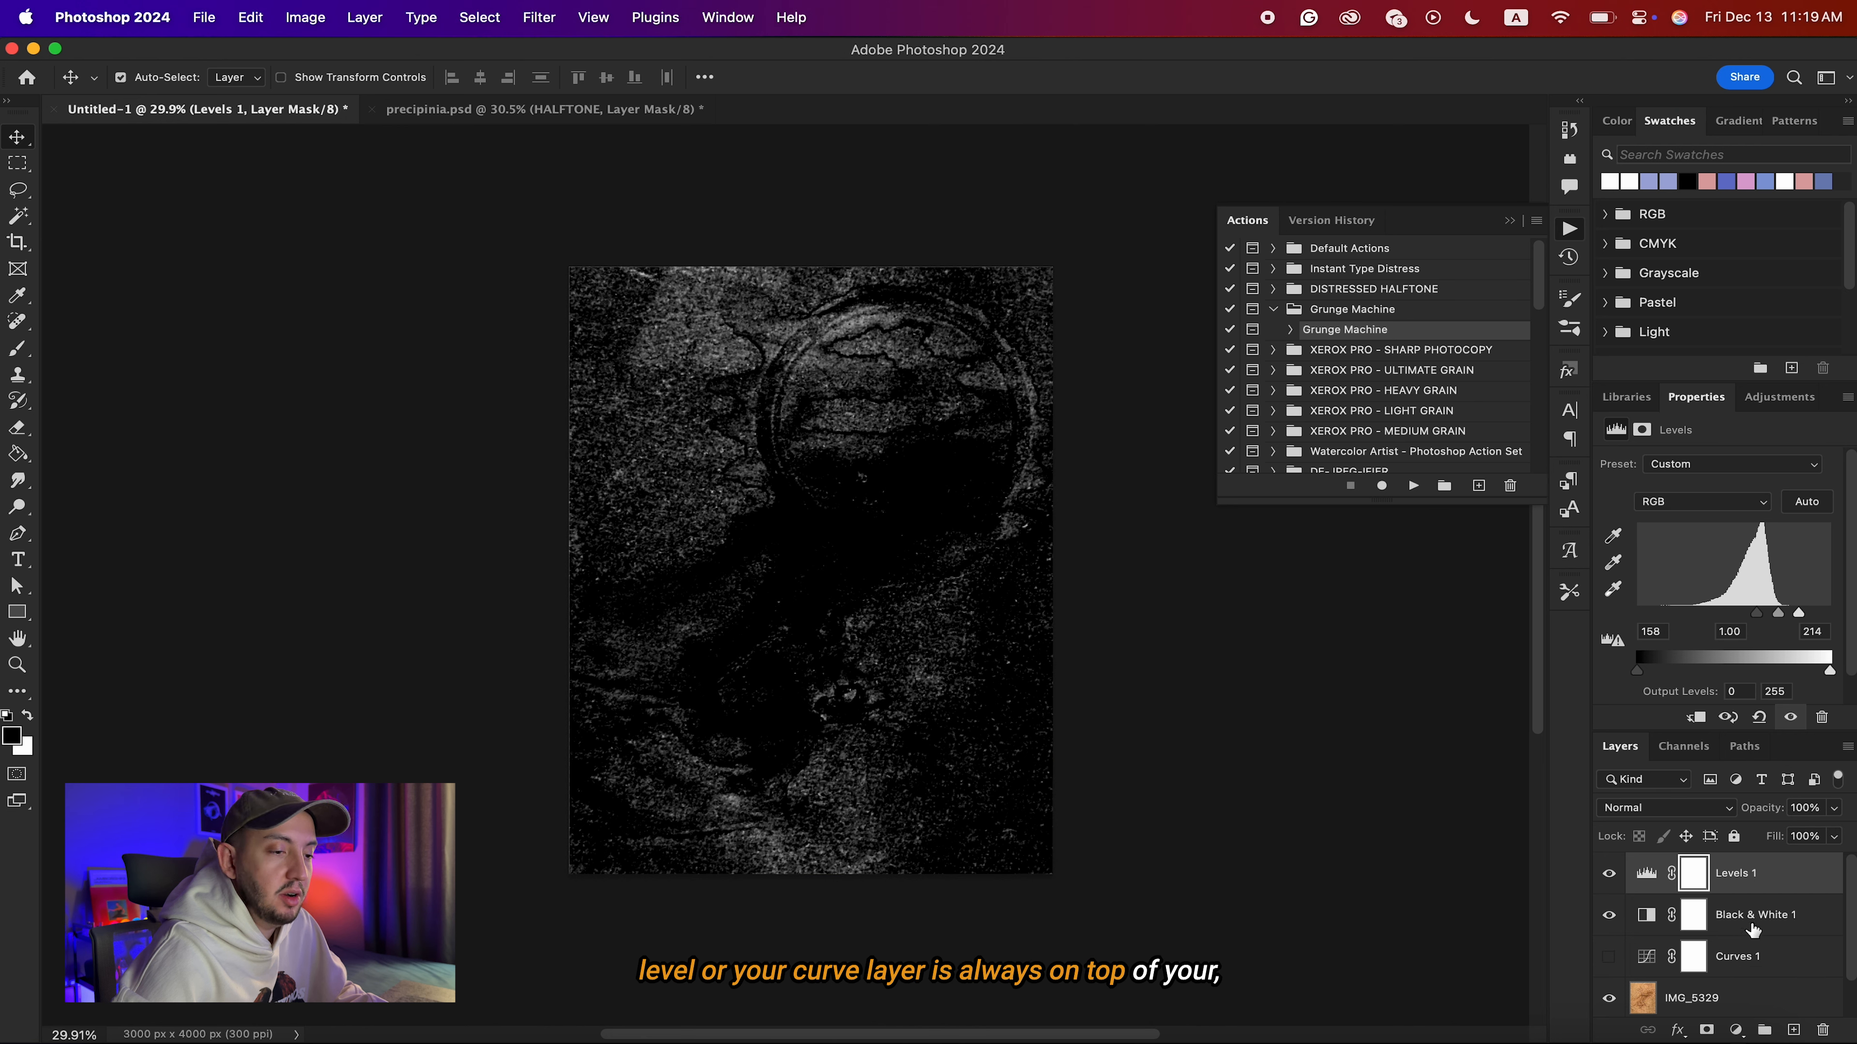
# Set the black input level of the Levels 1 adjustment to 165, leaving mostly fine specks of the texture.
pyautogui.click(1740, 928)
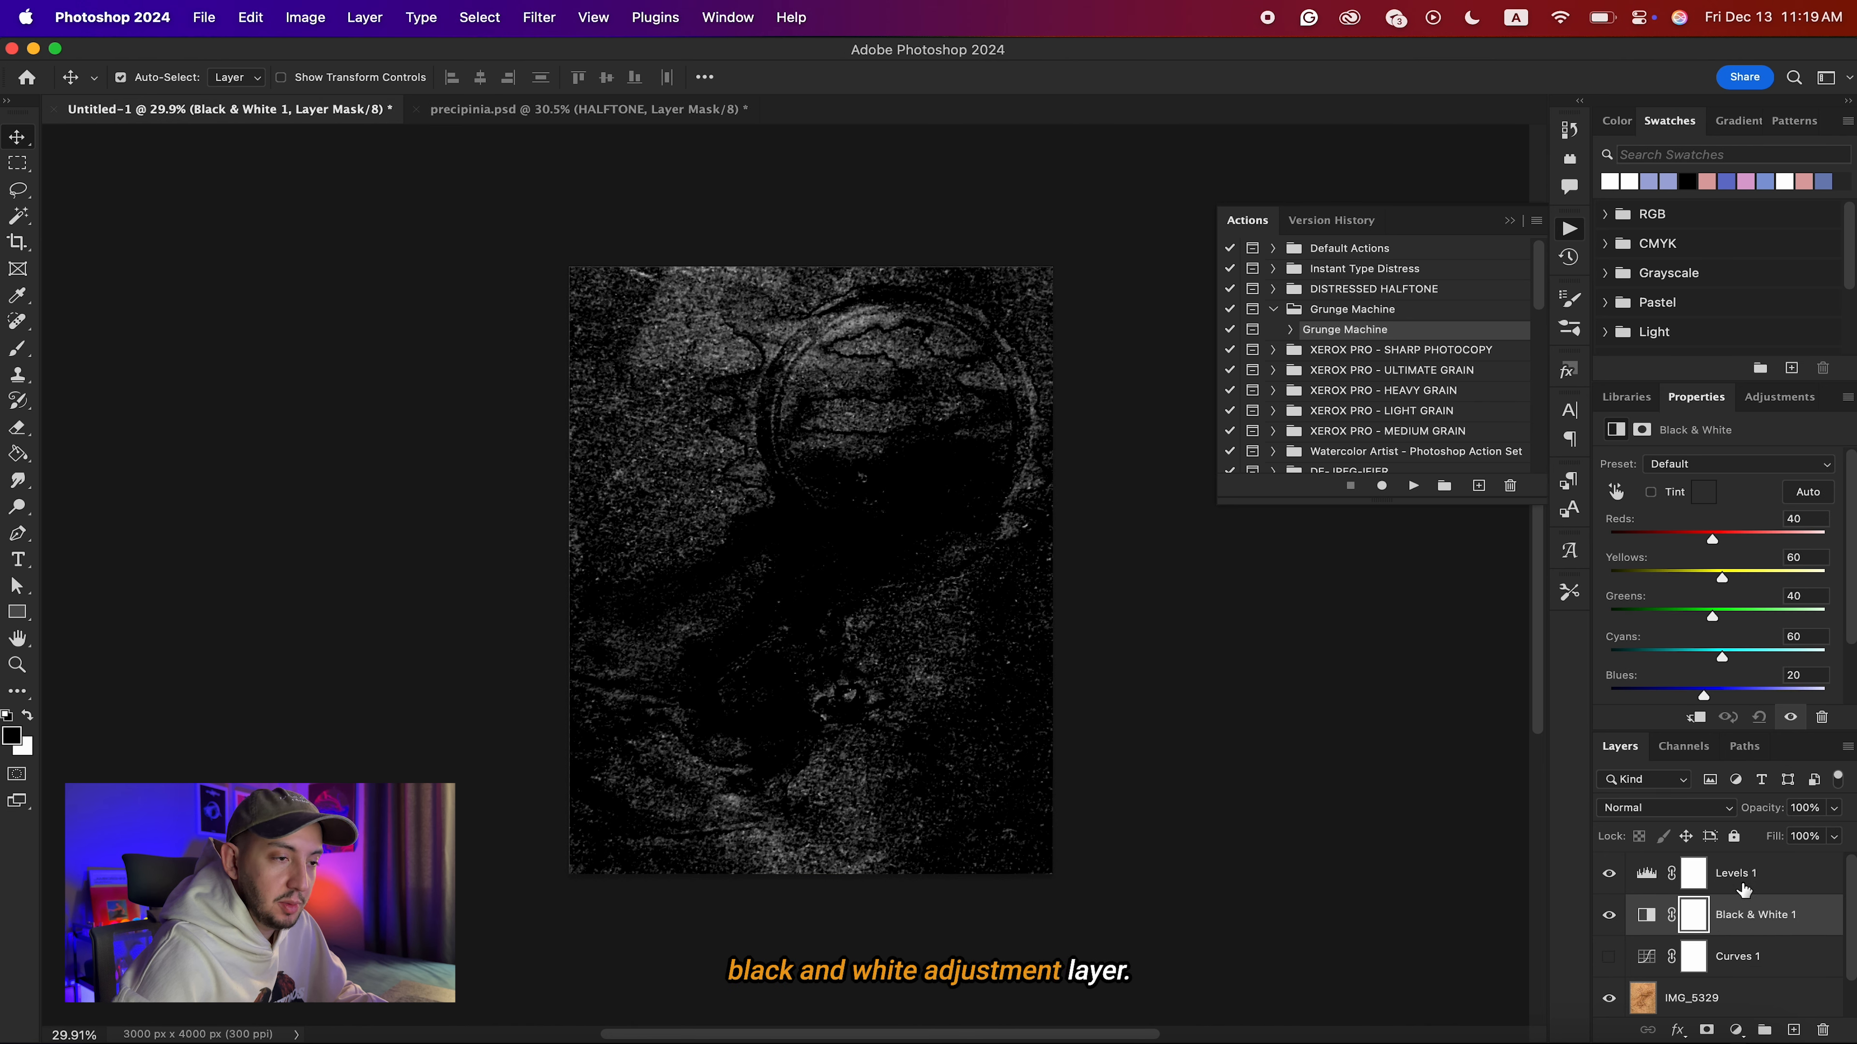
pyautogui.click(1777, 877)
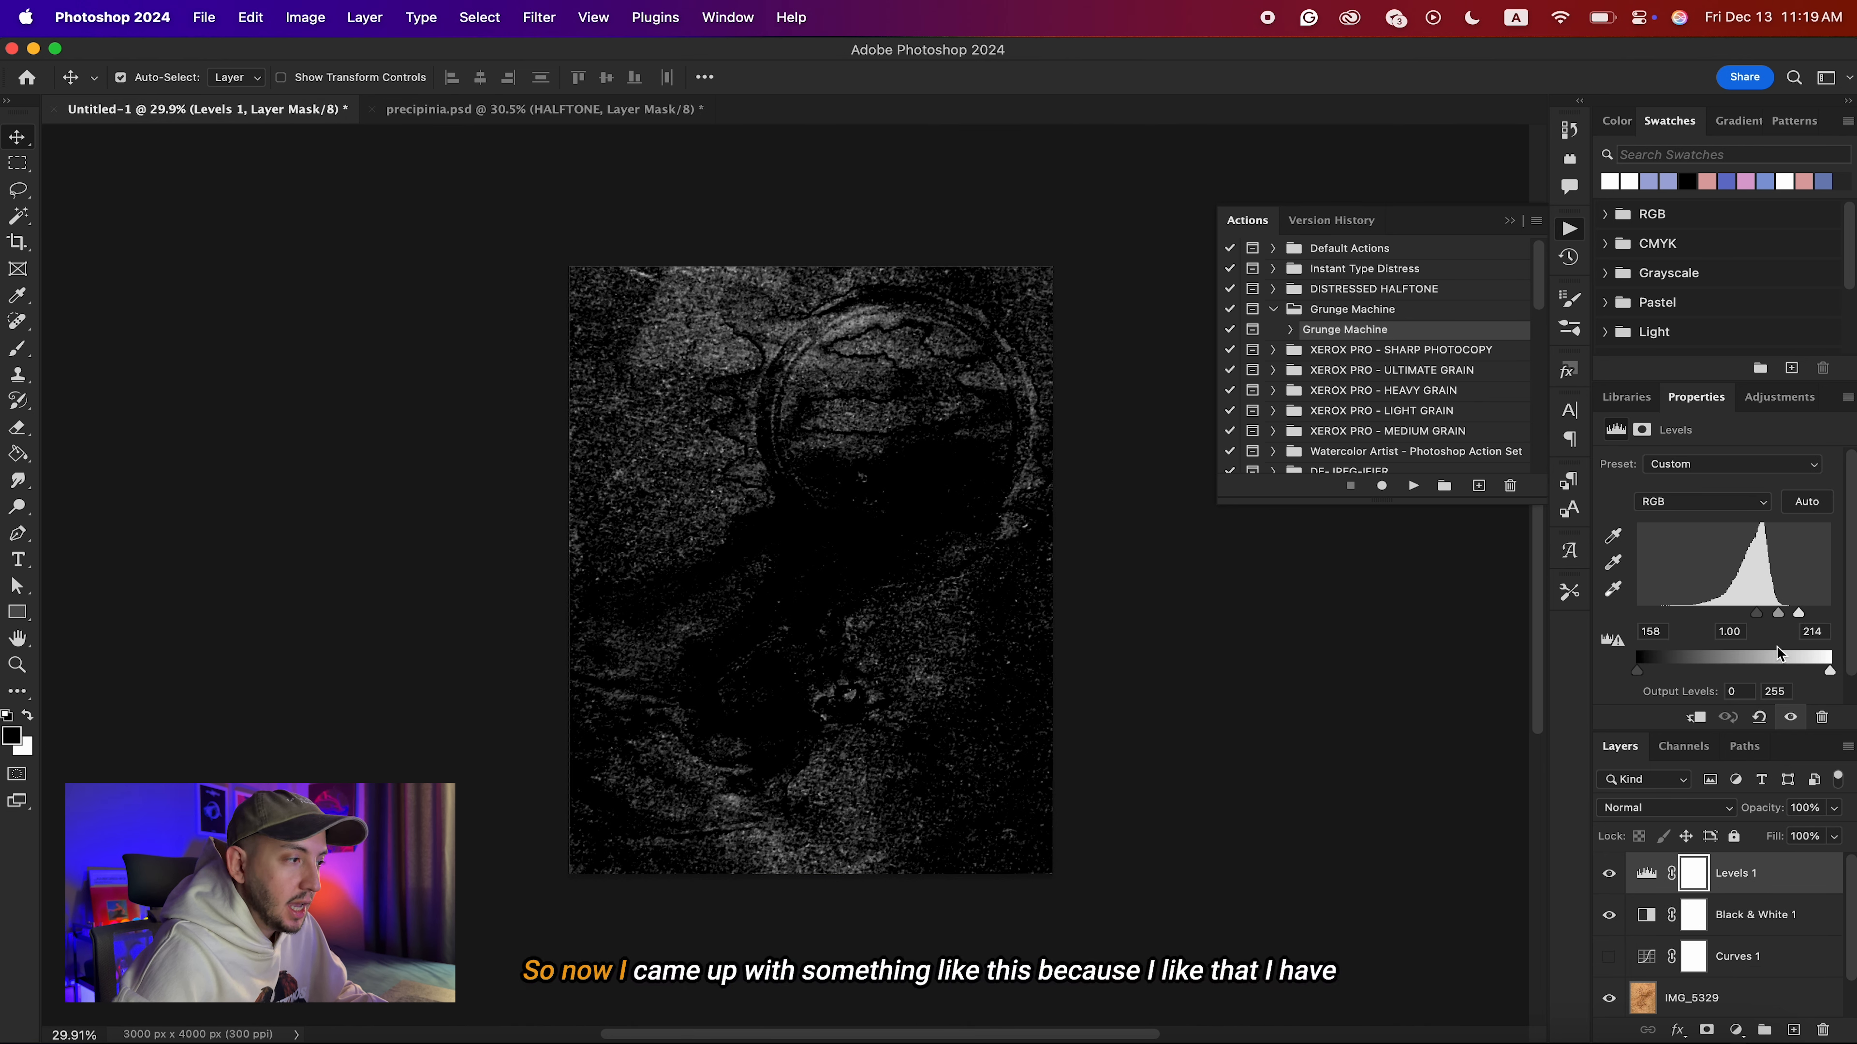
pyautogui.scroll(5, 795, 343)
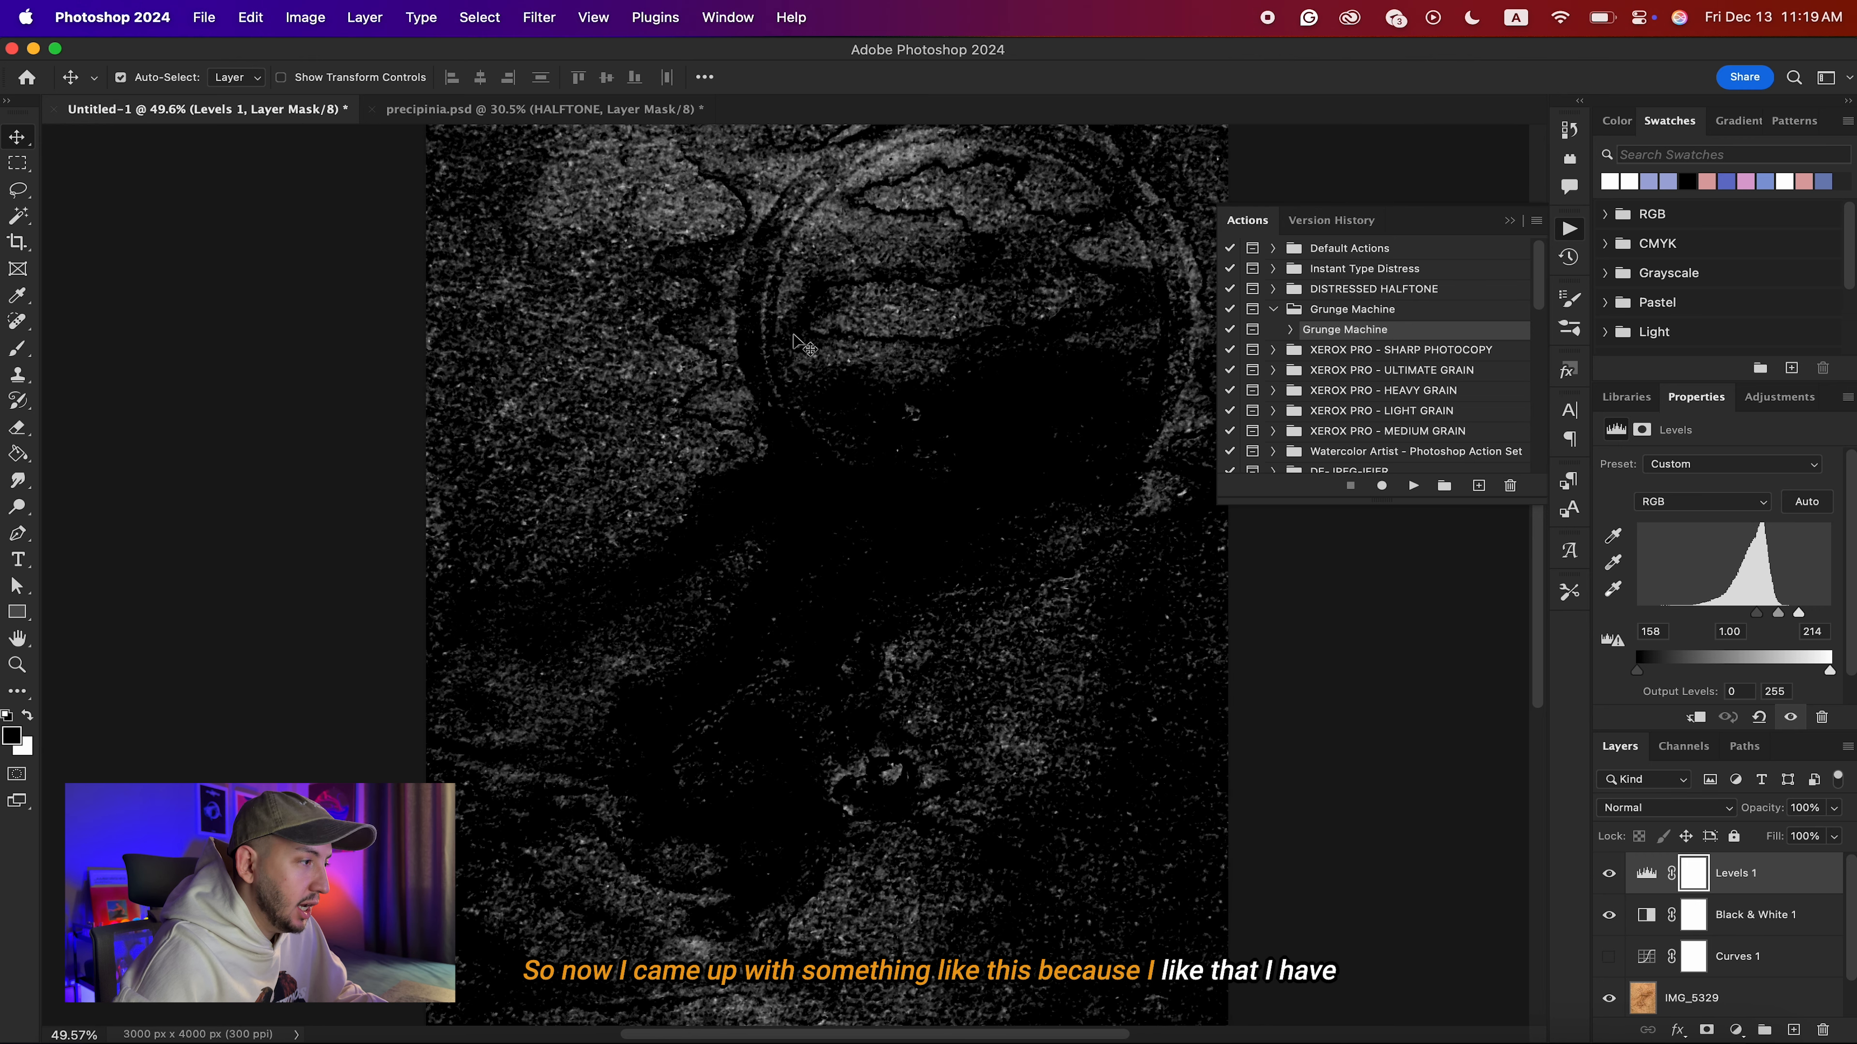
pyautogui.scroll(-4, 795, 342)
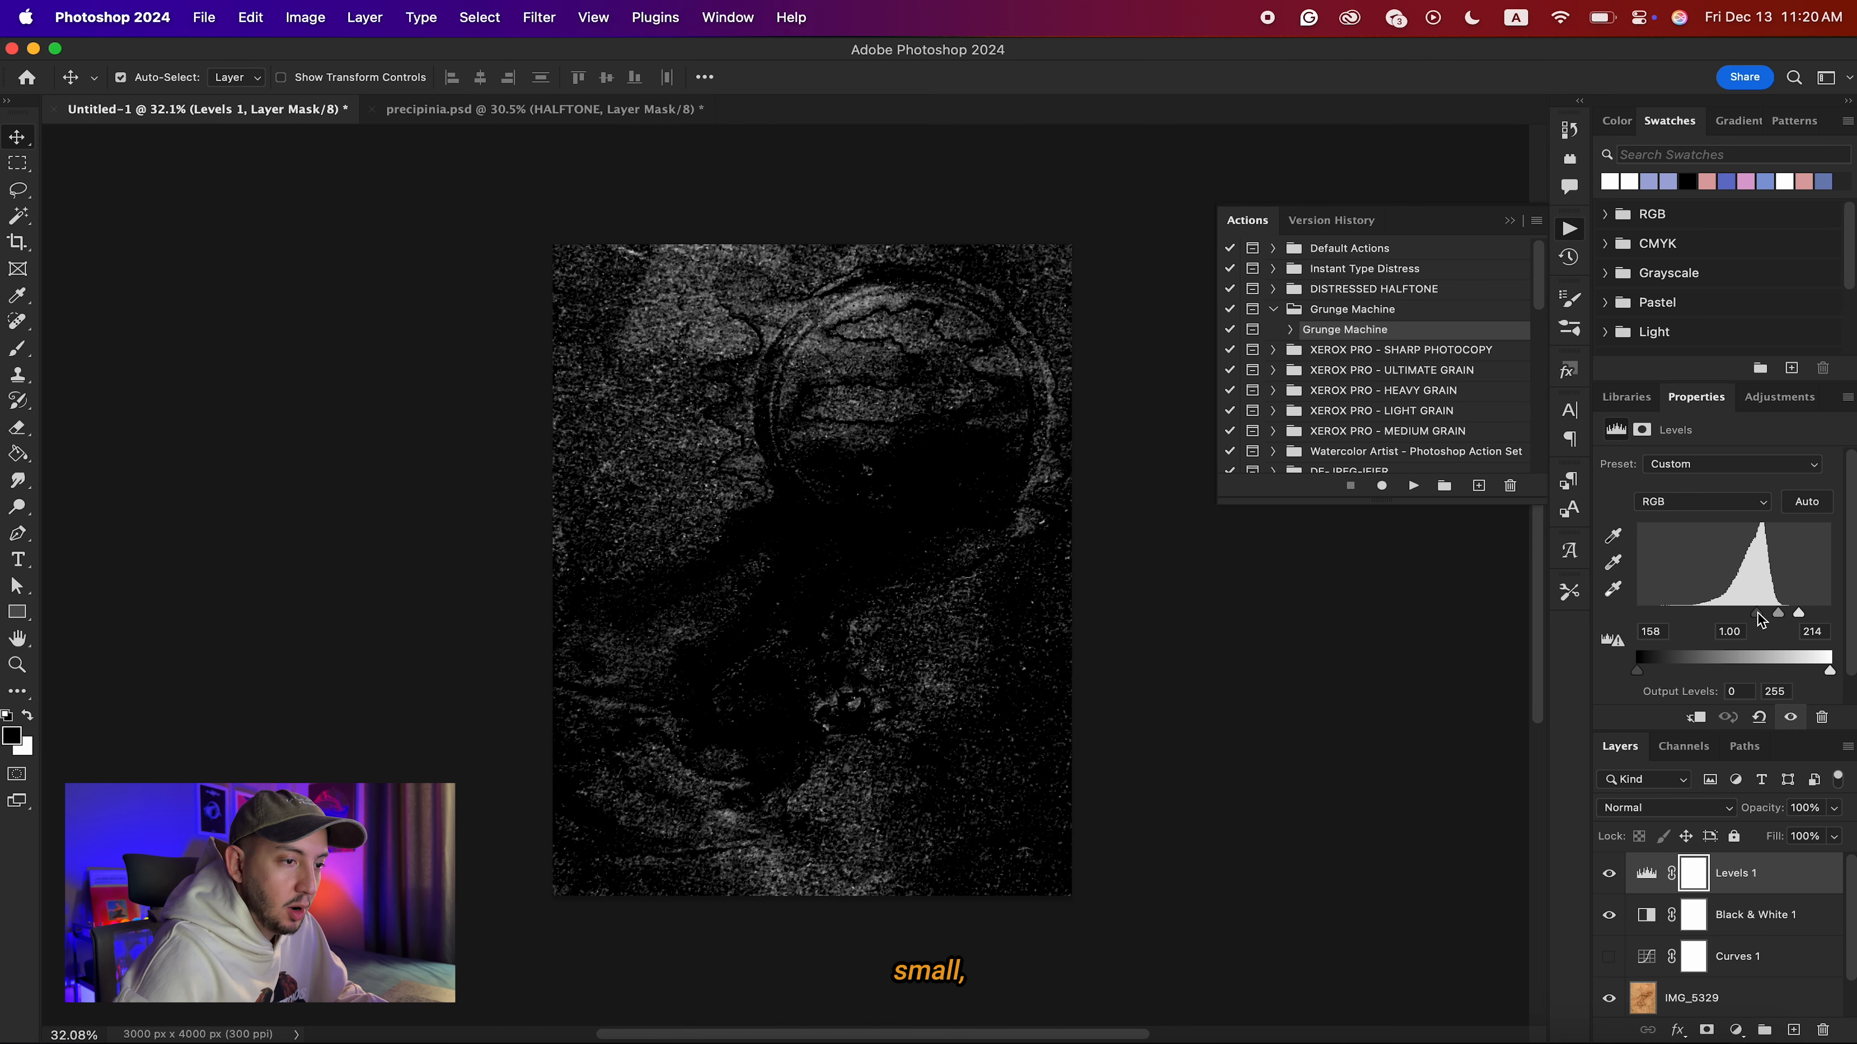
pyautogui.moveTo(1761, 620); pyautogui.dragTo(1765, 618)
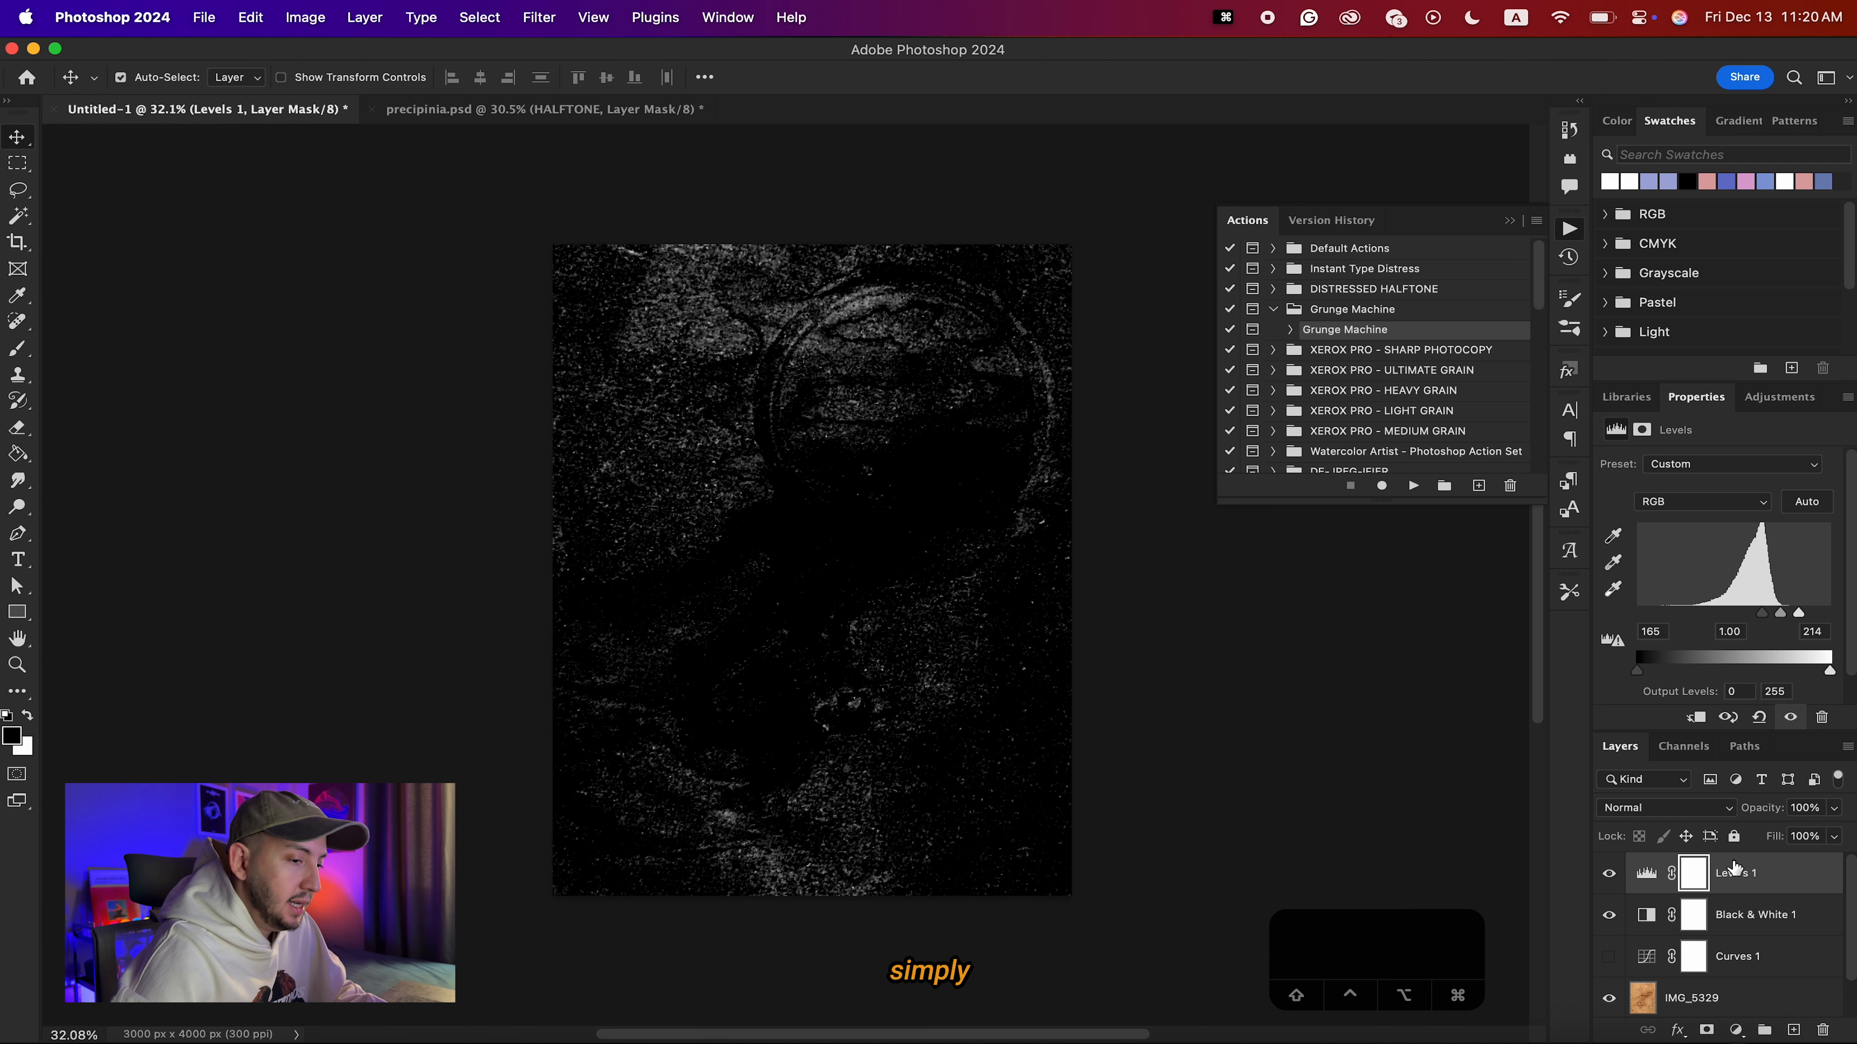
# Stamp all visible layers into a new merged layer above Levels 1 and paste it into precipinia.psd above the HALFTONE group.
pyautogui.click(1776, 878)
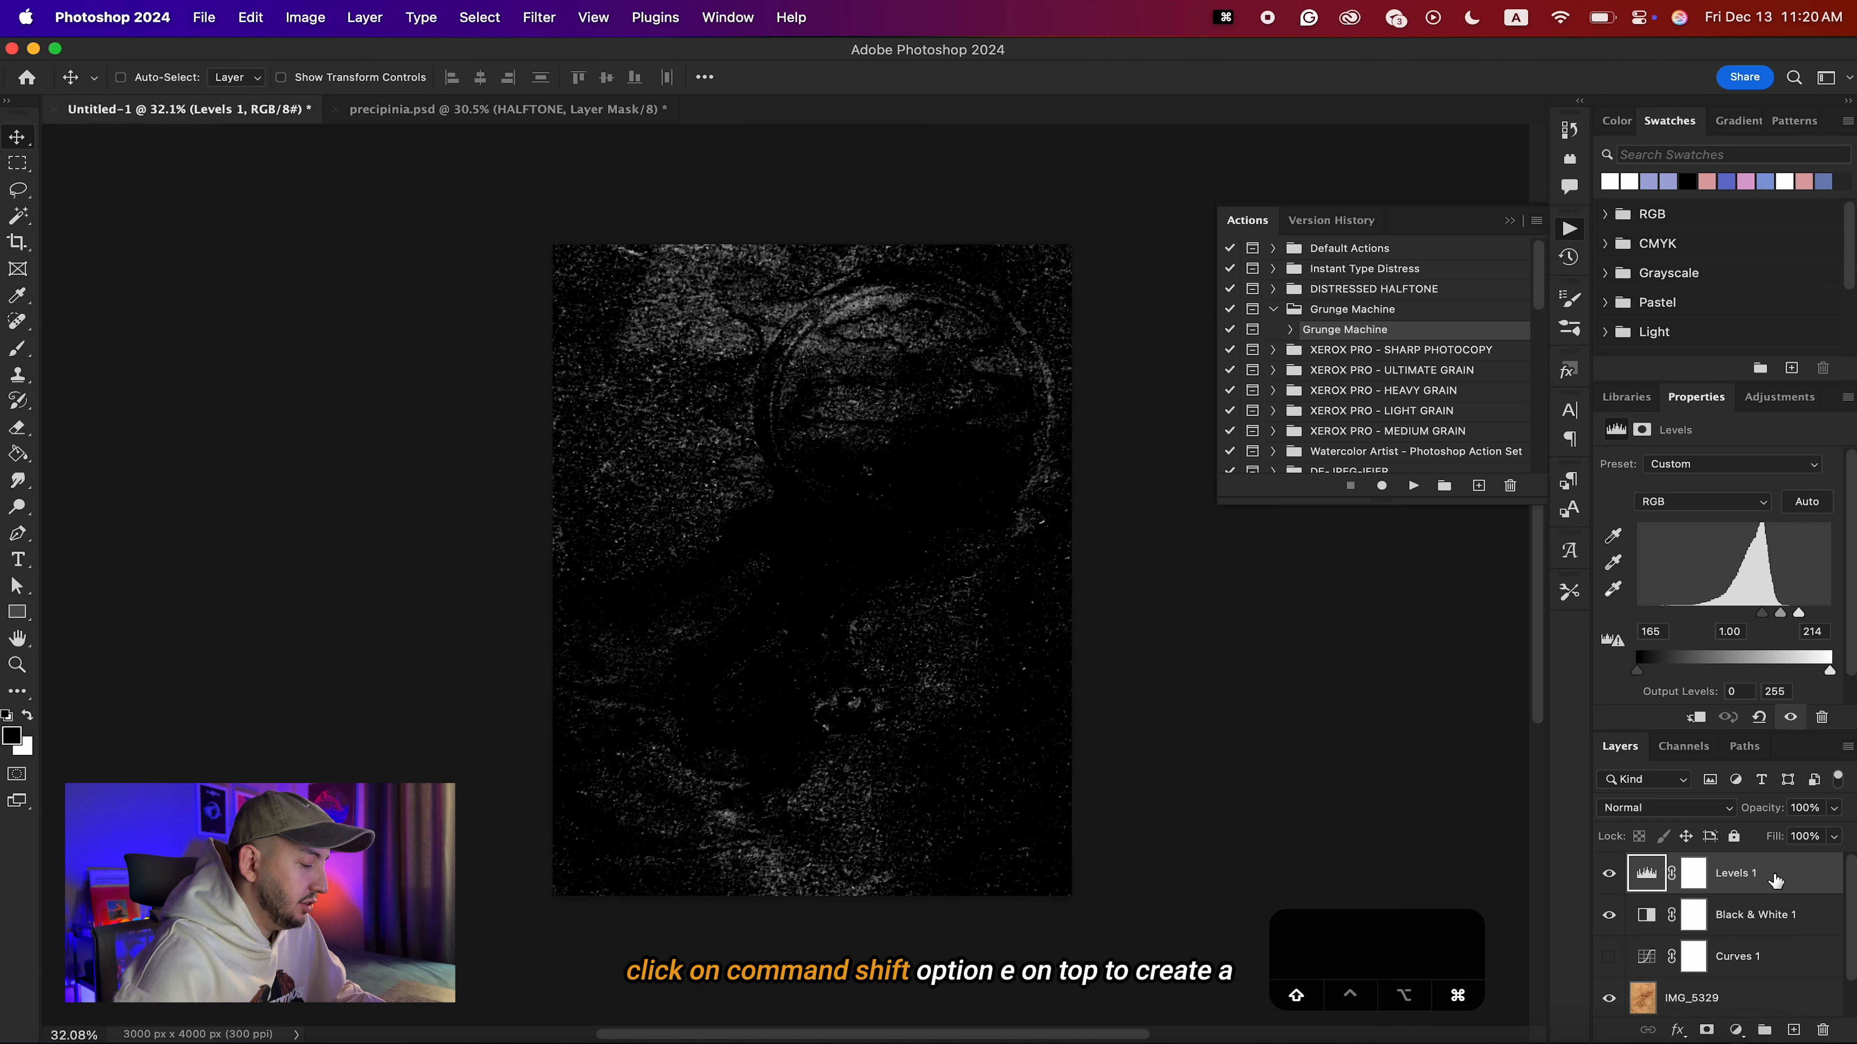
pyautogui.press('alt+shift+super+e')
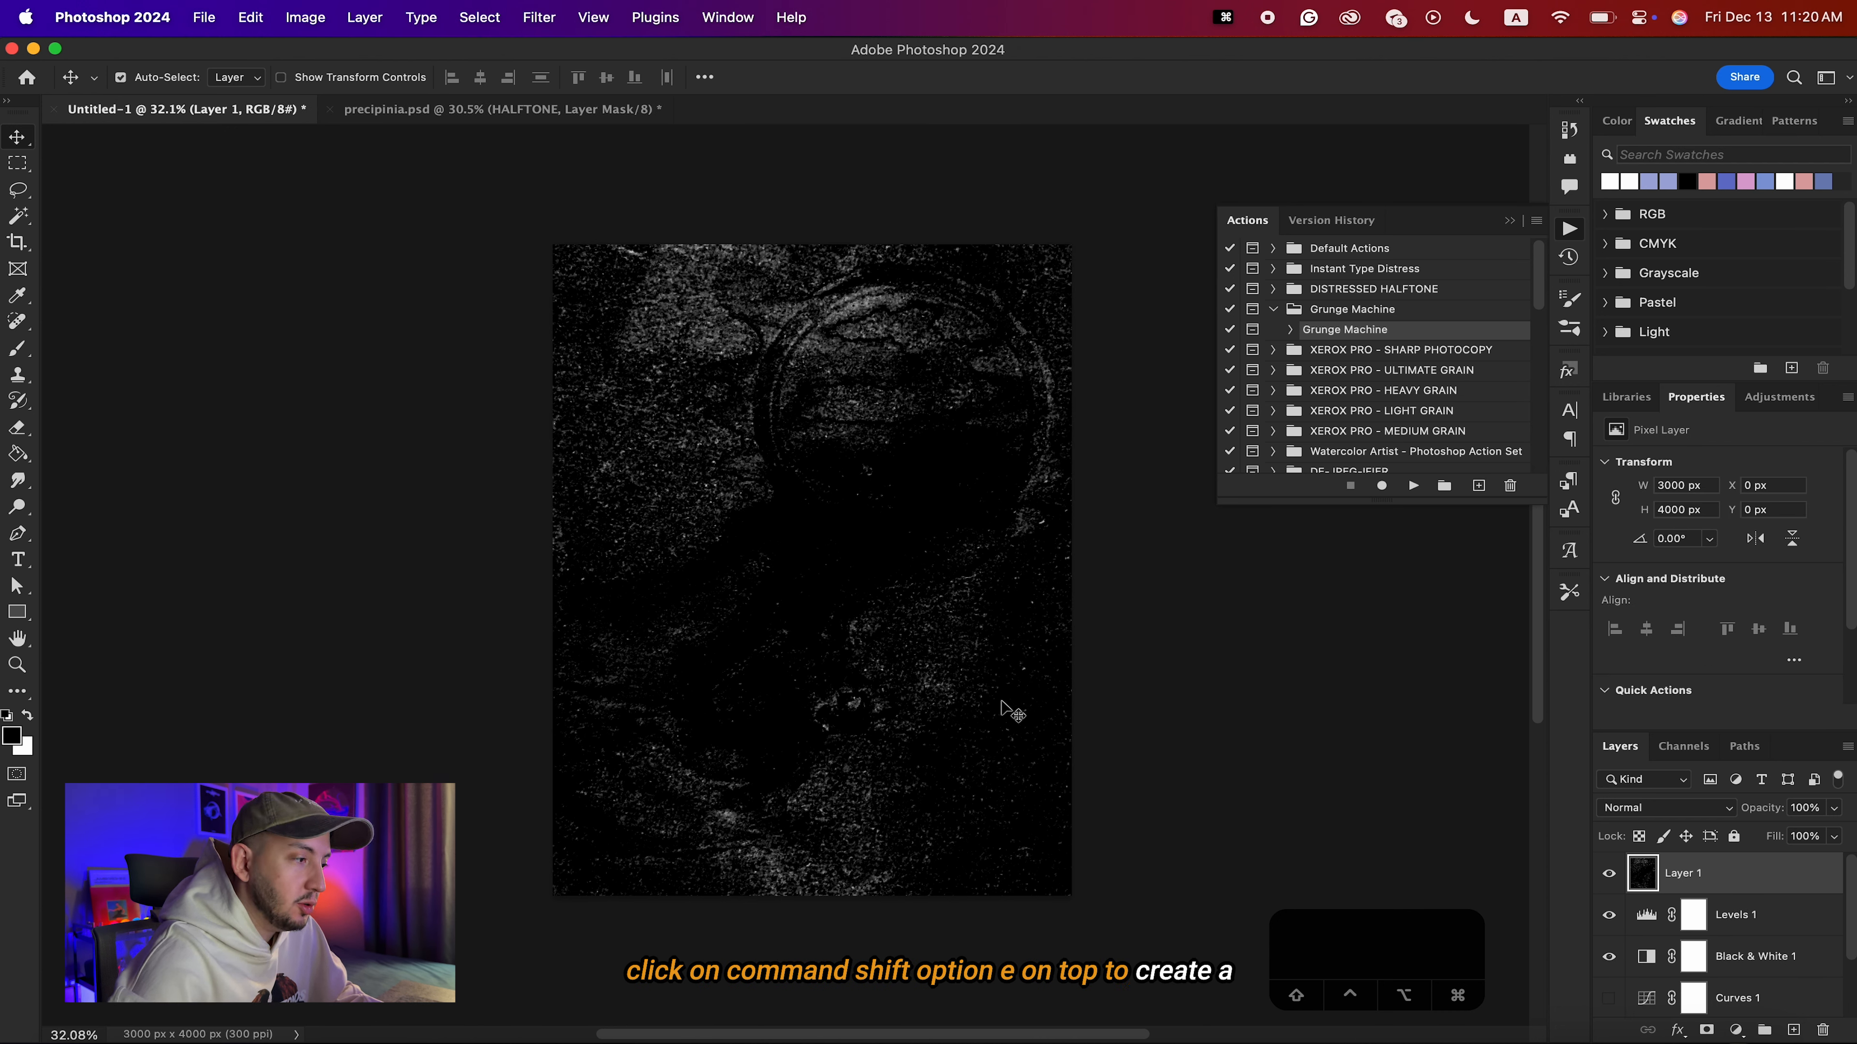
pyautogui.press('v')
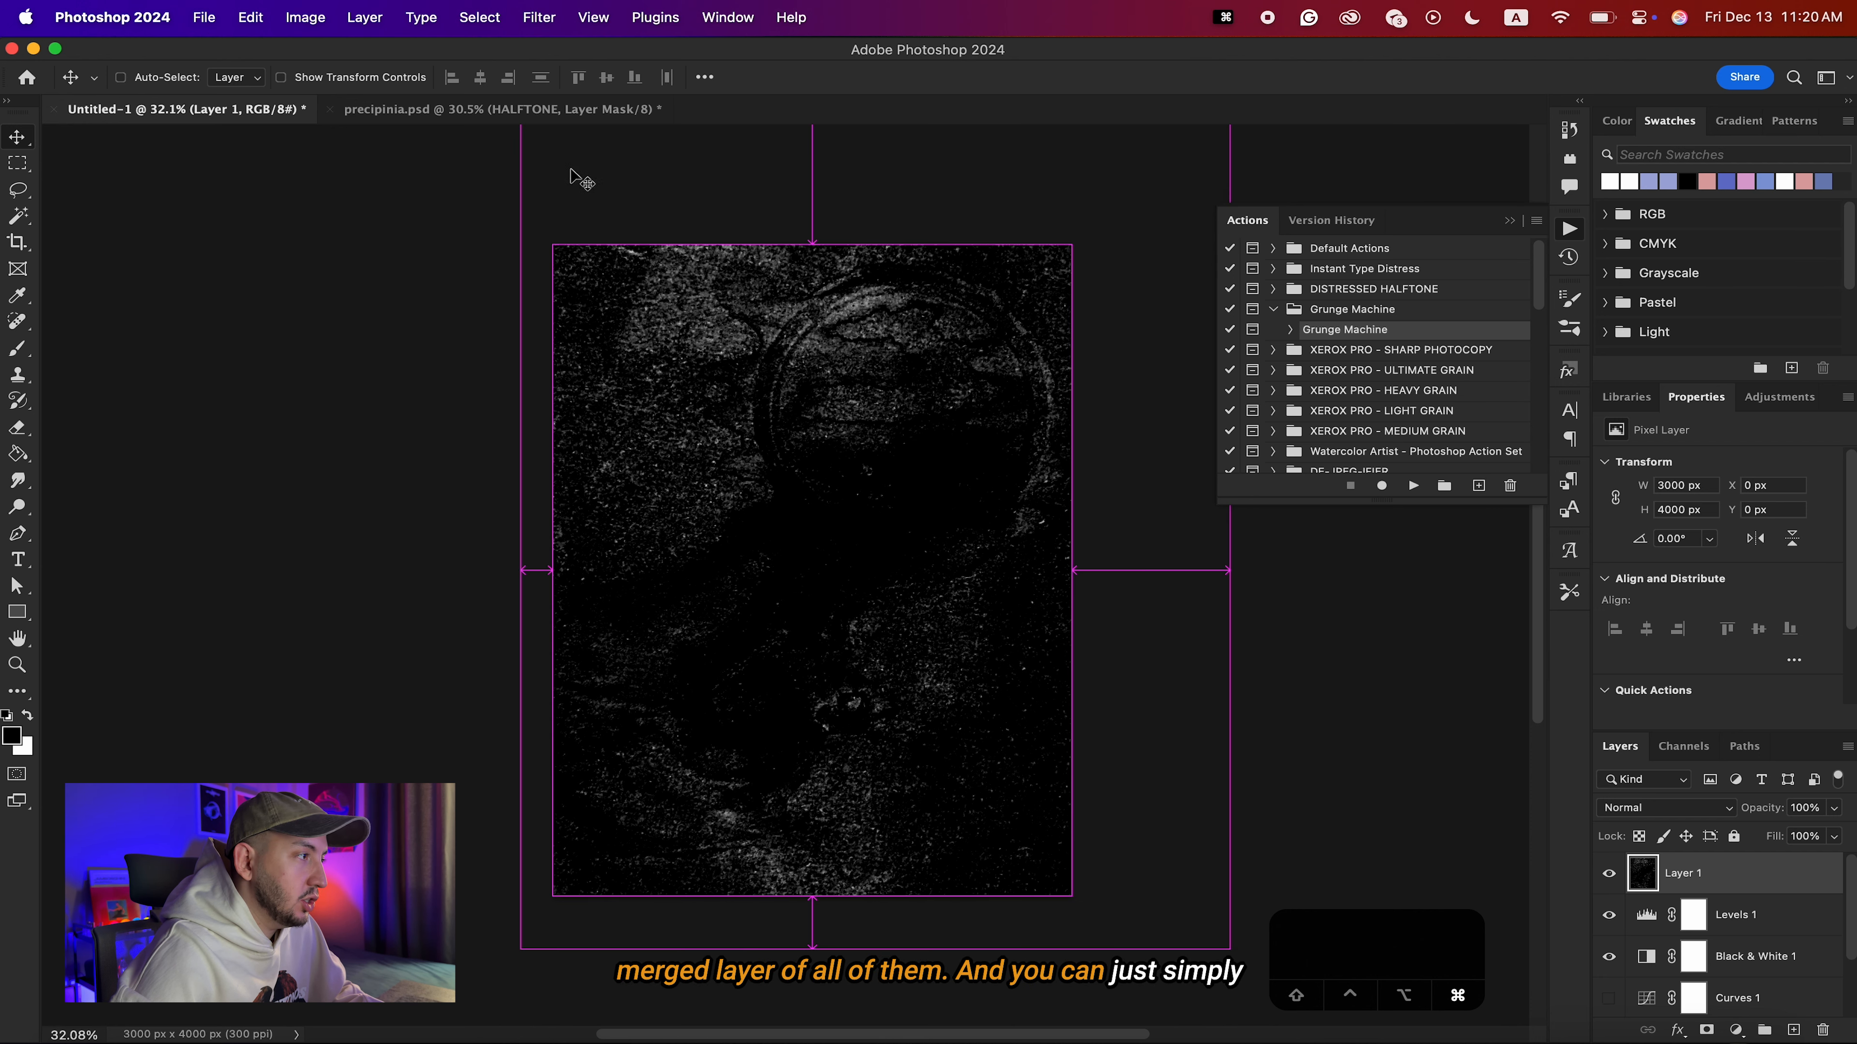
pyautogui.press('super')
pyautogui.moveTo(541, 110); pyautogui.dragTo(1214, 585)
pyautogui.press('super+v')
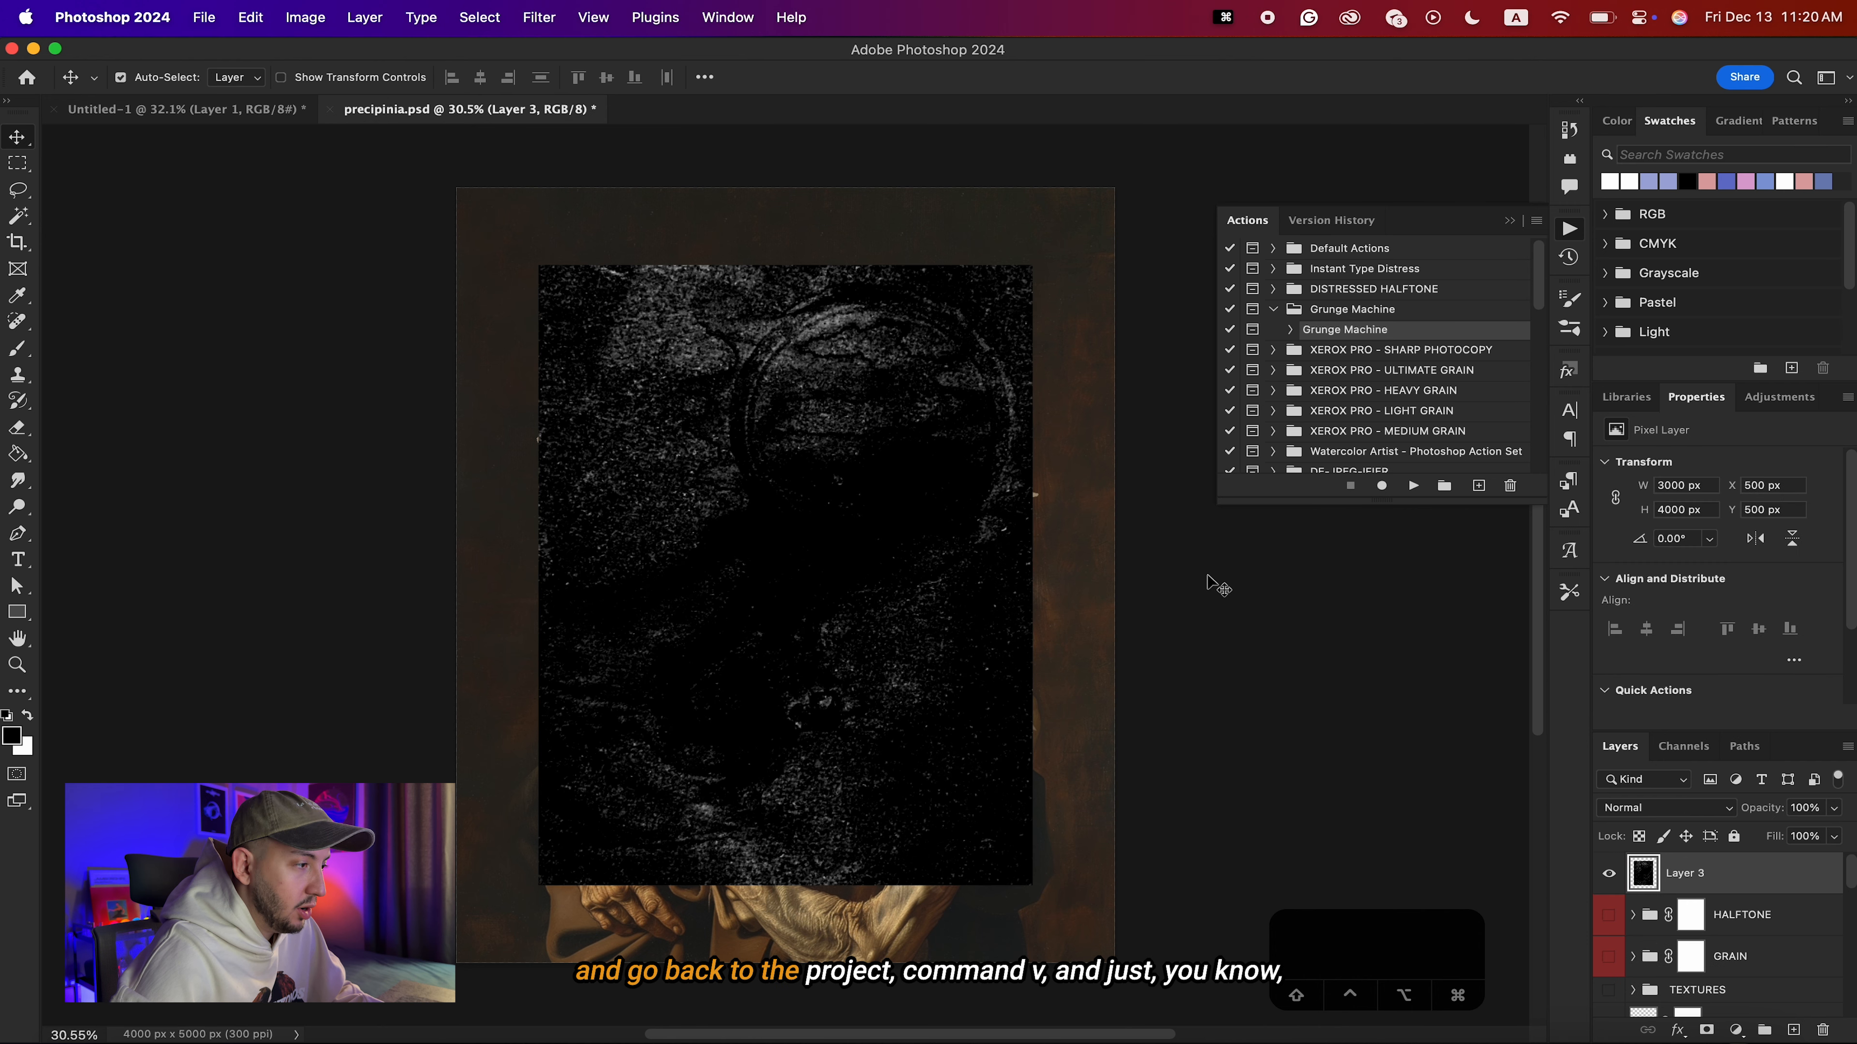
# Scale the pasted black texture to 4000 x 5334 px to cover the poster and set its blend mode to Screen.
pyautogui.press('super+t')
pyautogui.moveTo(1031, 575); pyautogui.dragTo(1116, 578)
pyautogui.press('Return')
pyautogui.click(1626, 810)
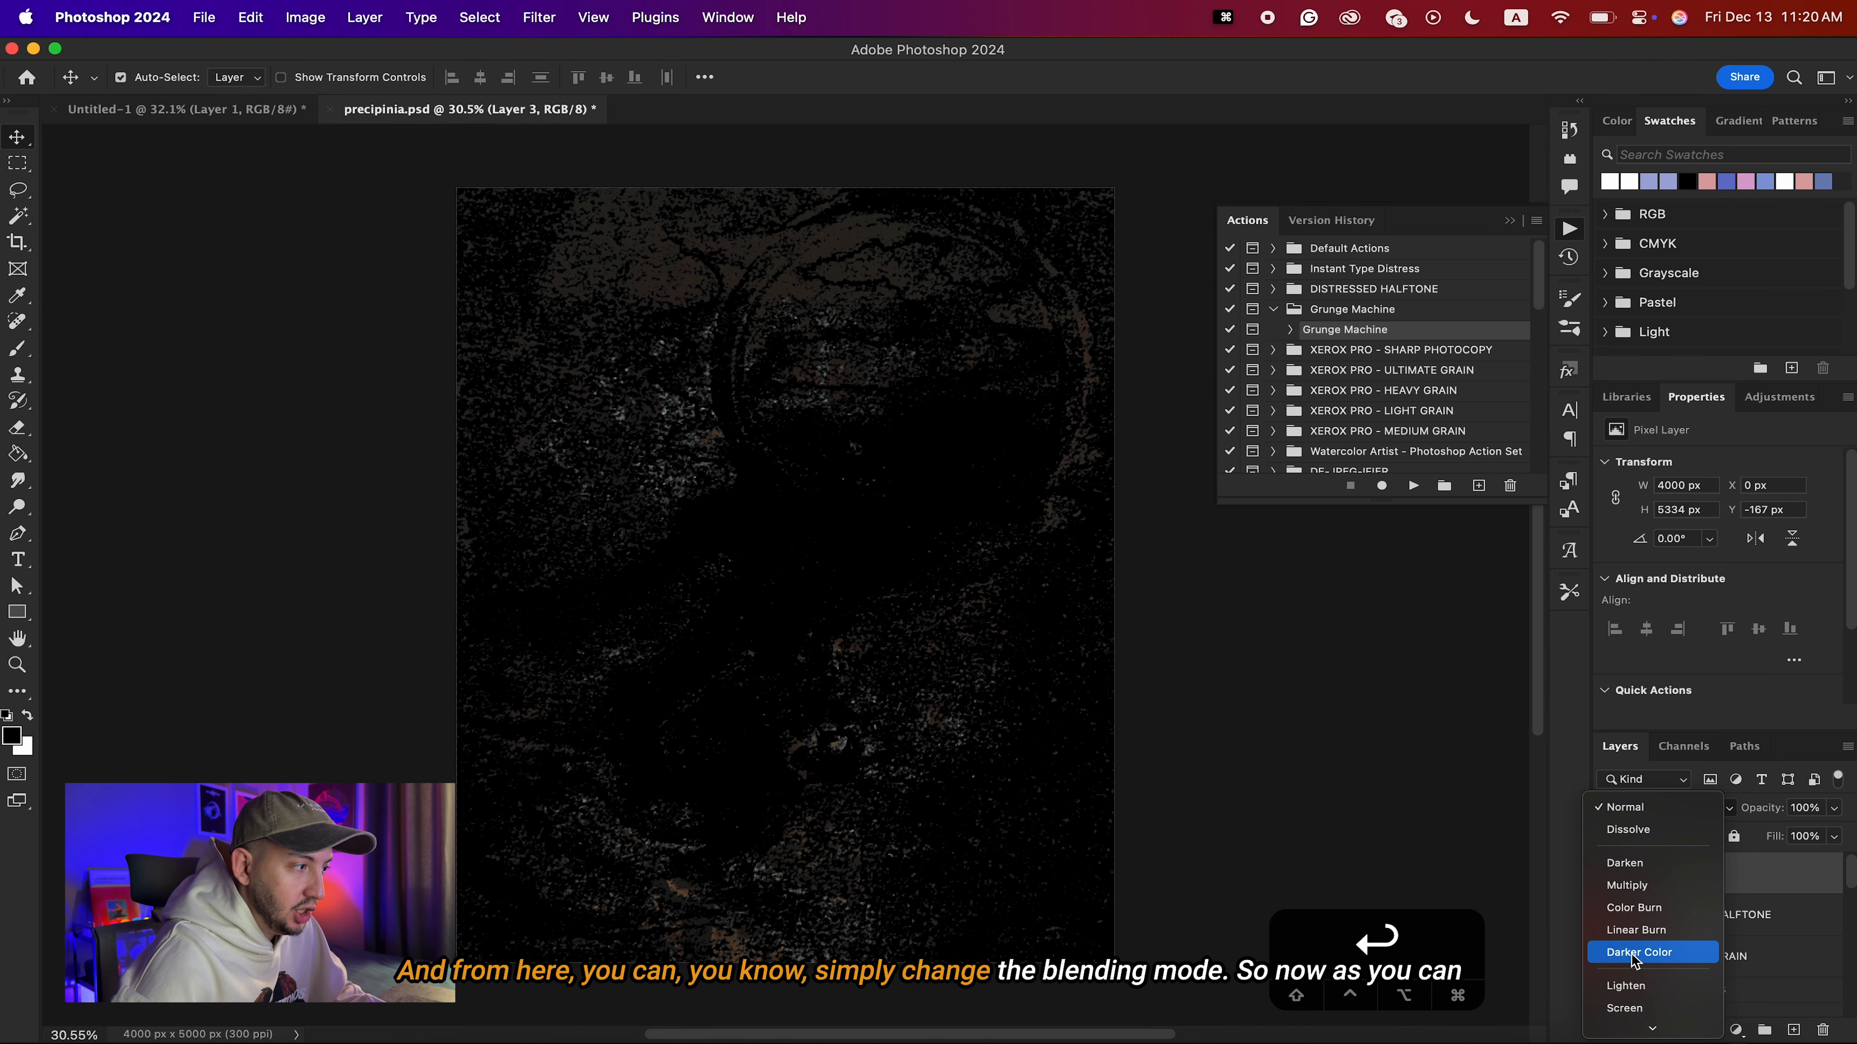
pyautogui.click(1628, 1008)
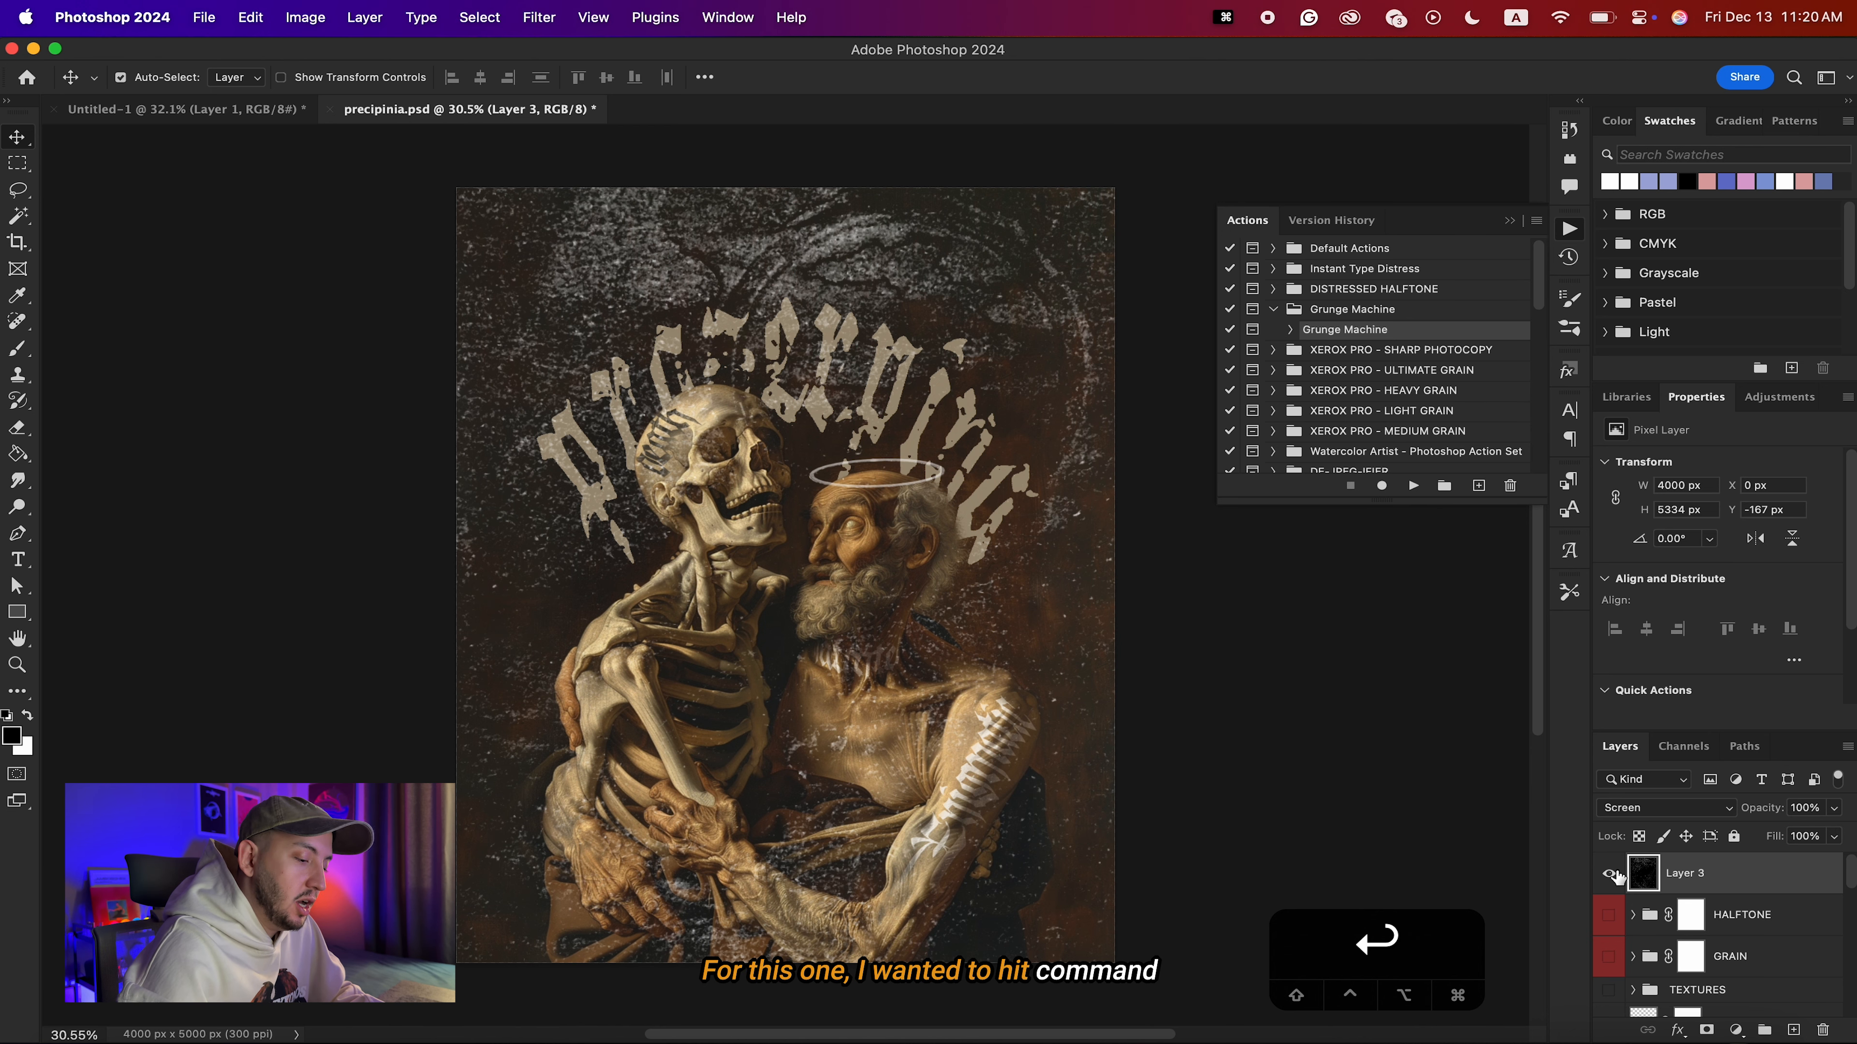
# Invert the colours of the texture on Layer 3 and set its blend mode to Multiply.
pyautogui.press('super+i')
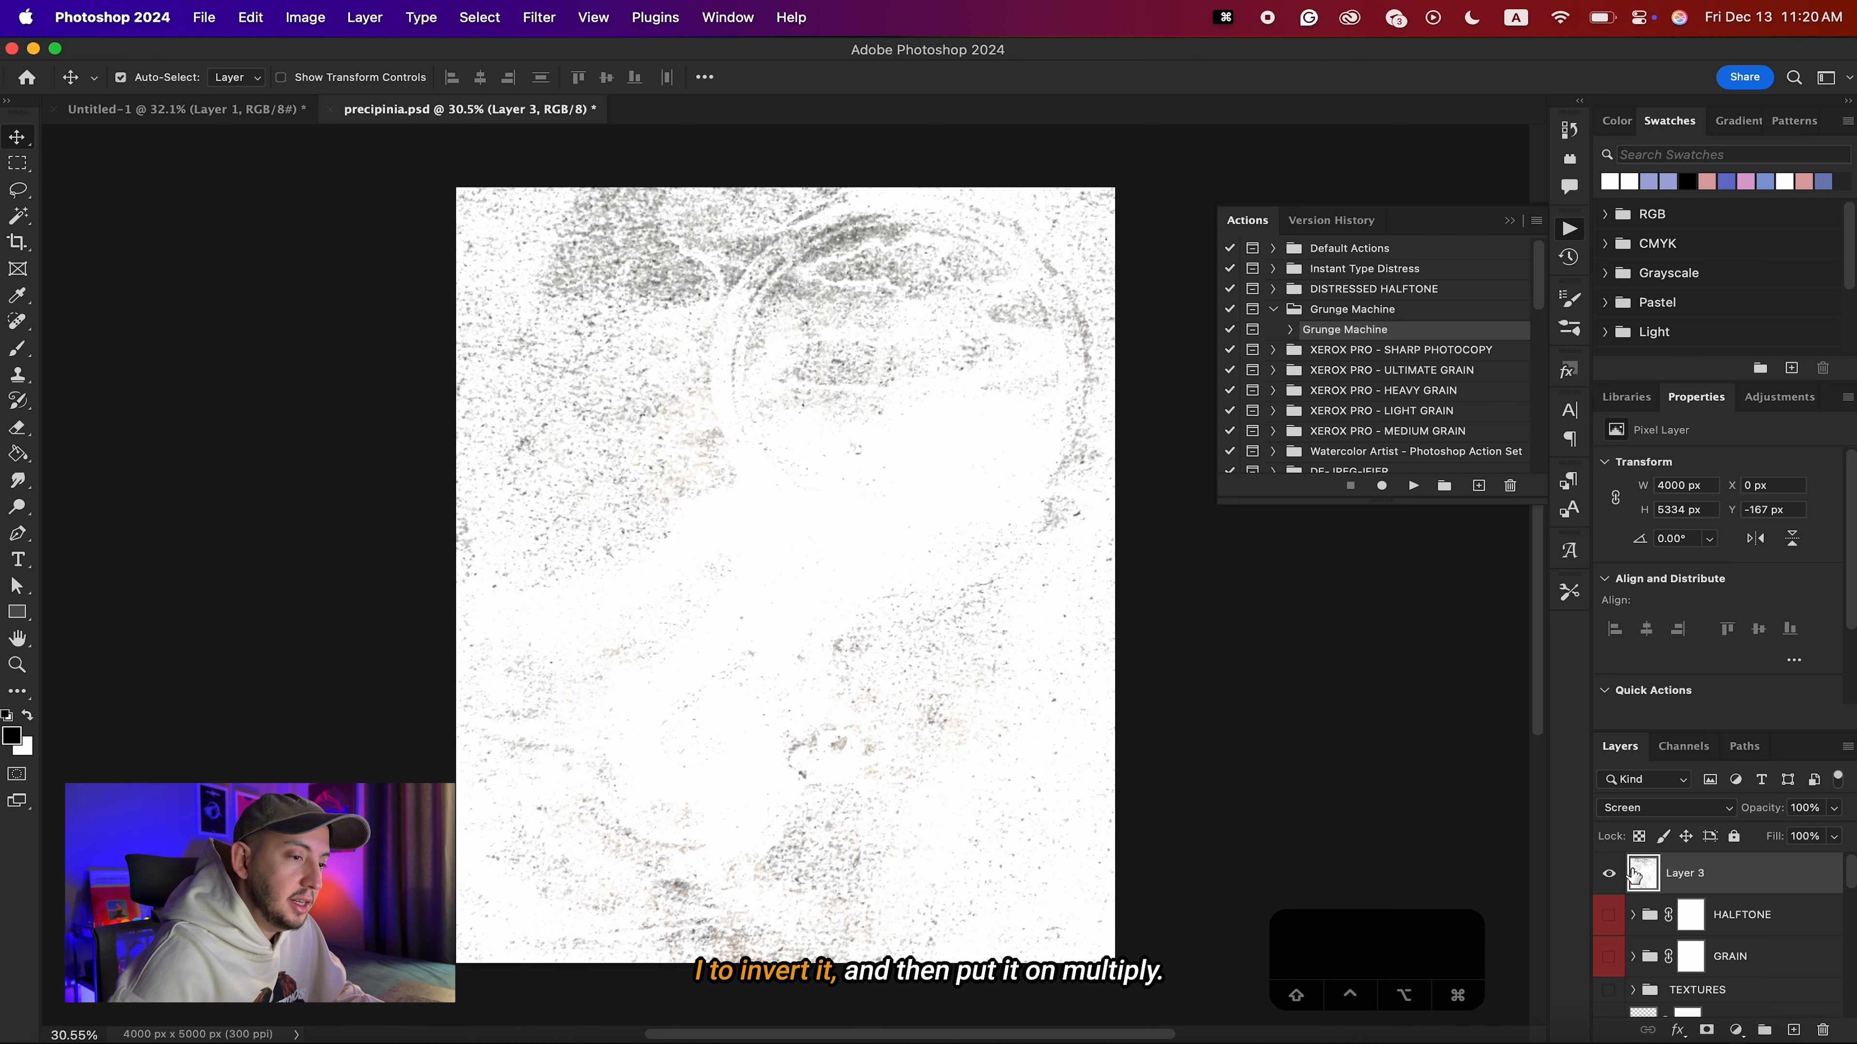
pyautogui.click(1619, 807)
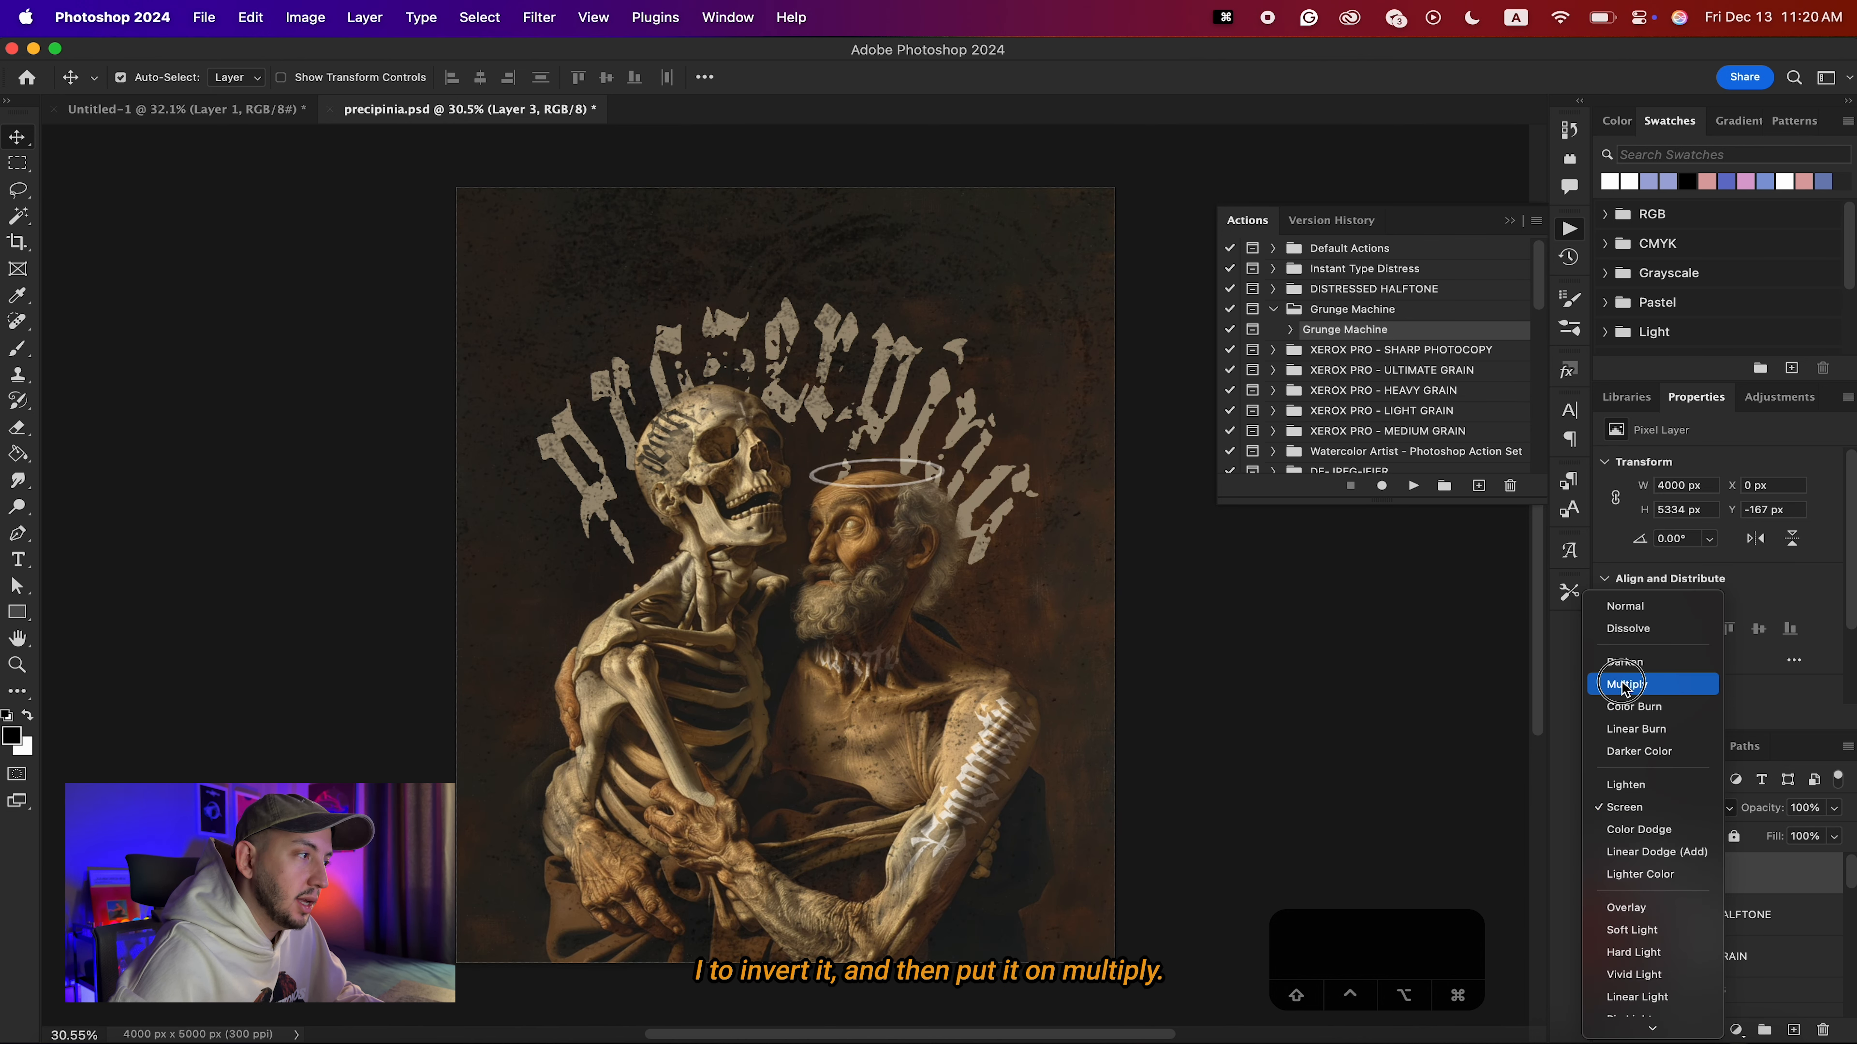
pyautogui.click(1621, 686)
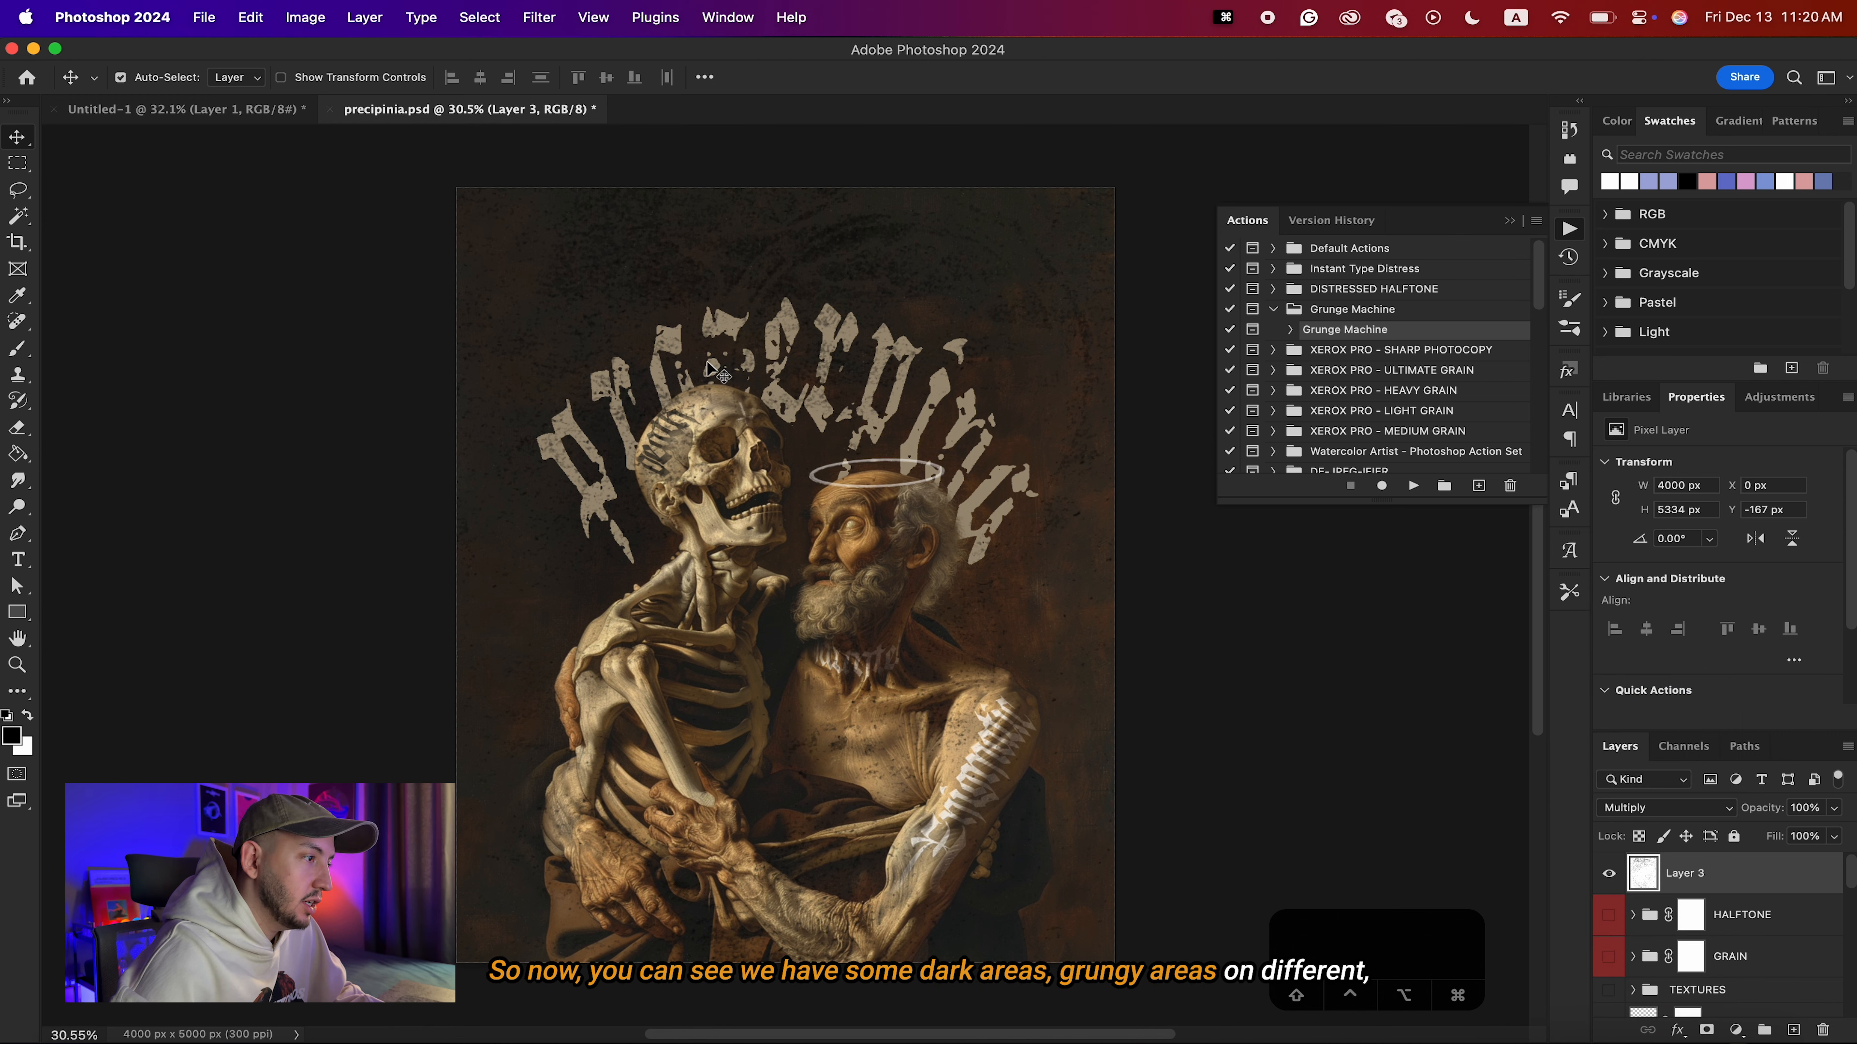
# Scale the inverted texture on Layer 3 up slightly so it extends beyond the poster canvas.
pyautogui.press('super+minus')
pyautogui.press('super+t')
pyautogui.moveTo(860, 439); pyautogui.dragTo(860, 439)
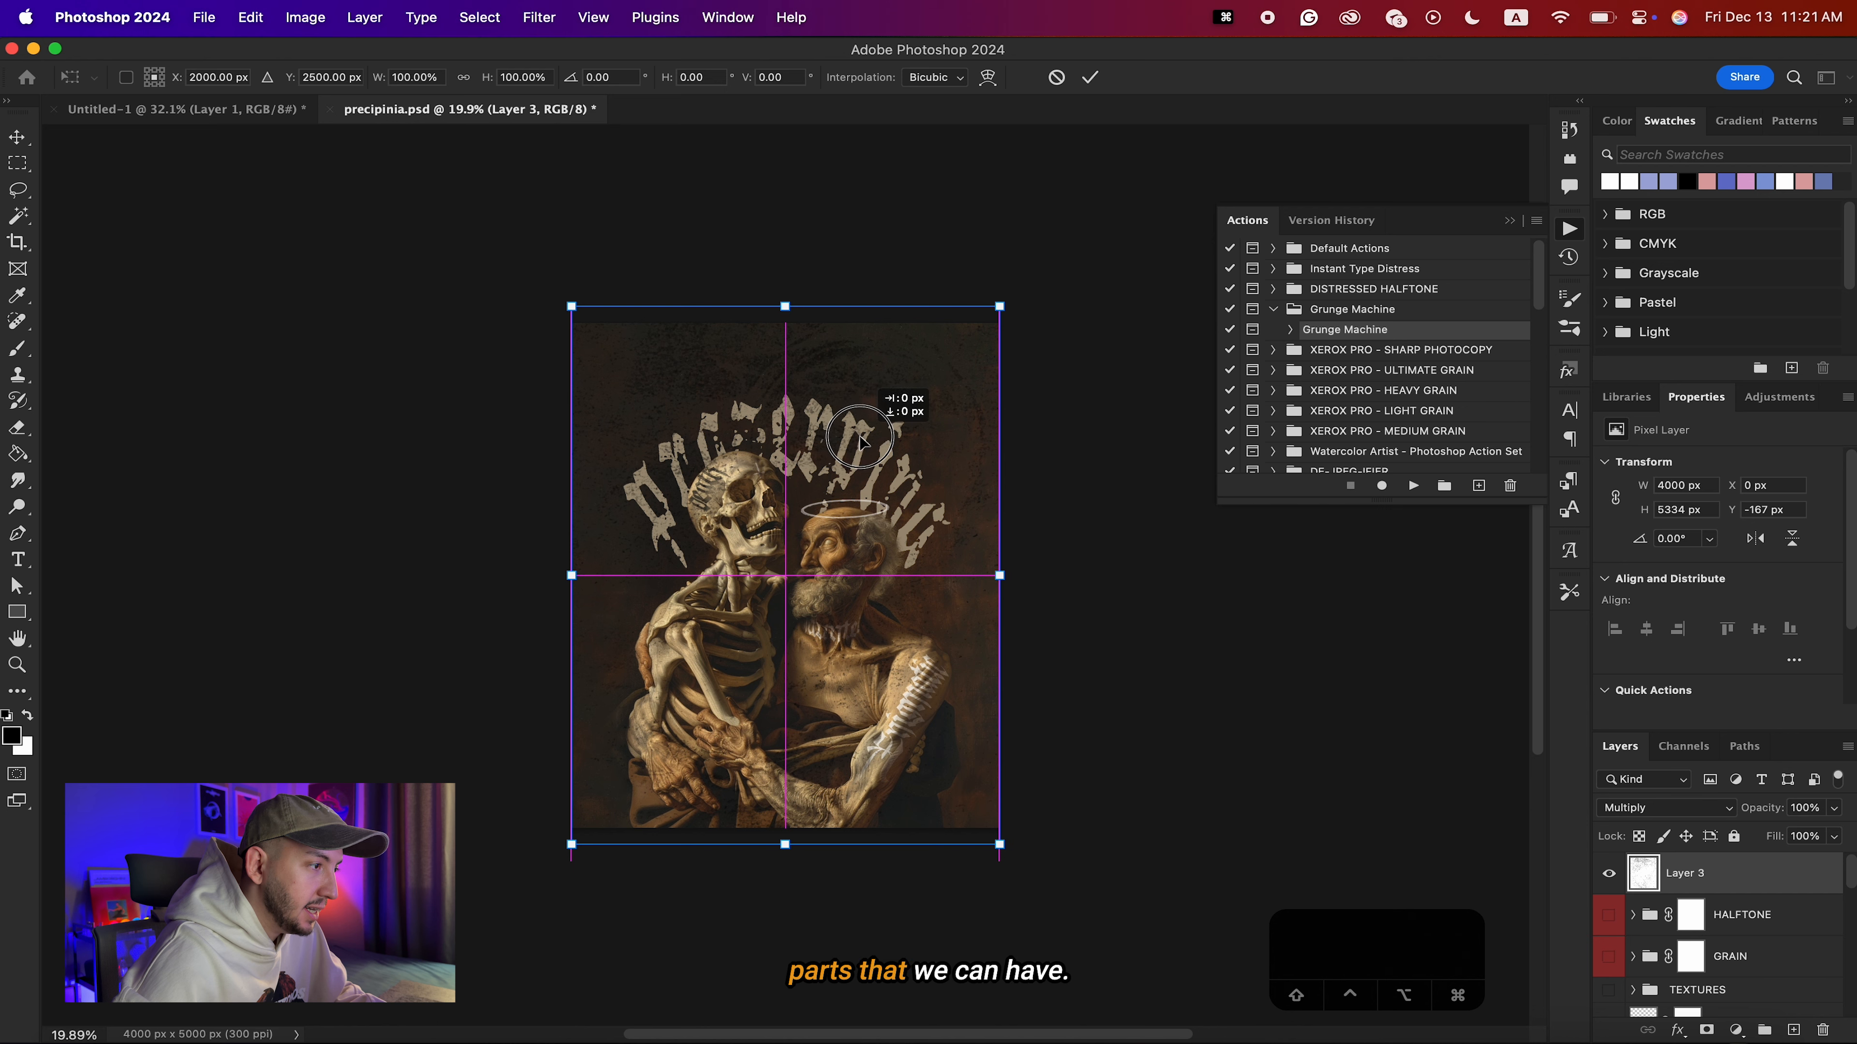
pyautogui.moveTo(999, 307)
pyautogui.mouseDown()
pyautogui.moveTo(1035, 282)
pyautogui.moveTo(1023, 291)
pyautogui.mouseUp()
pyautogui.press('Return')
# Add a layer mask to Layer 3 and paint out texture in its upper middle with an 800 px black brush at 15% flow.
pyautogui.click(1705, 1030)
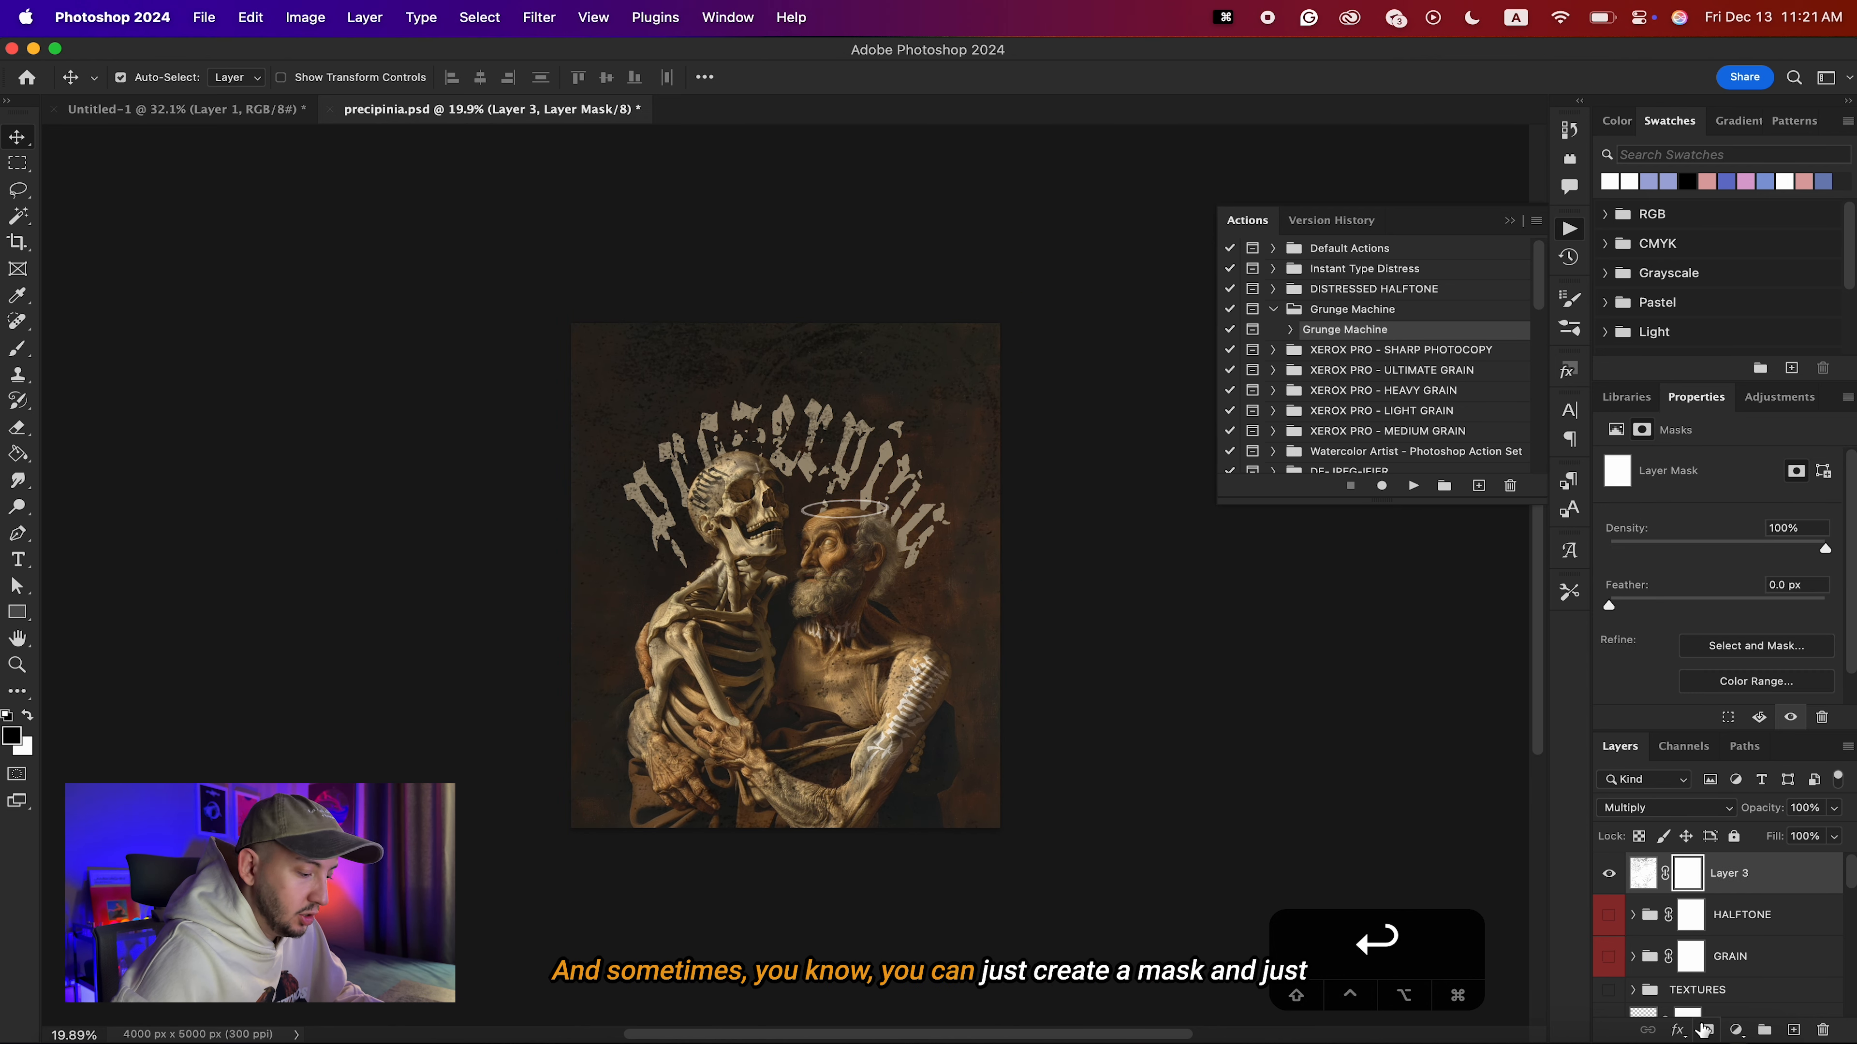
pyautogui.scroll(5, 840, 352)
pyautogui.press('b')
pyautogui.scroll(-2, 820, 243)
pyautogui.press(']')
pyautogui.press(']')
pyautogui.press(']')
pyautogui.press(']')
pyautogui.press(']')
pyautogui.press(']')
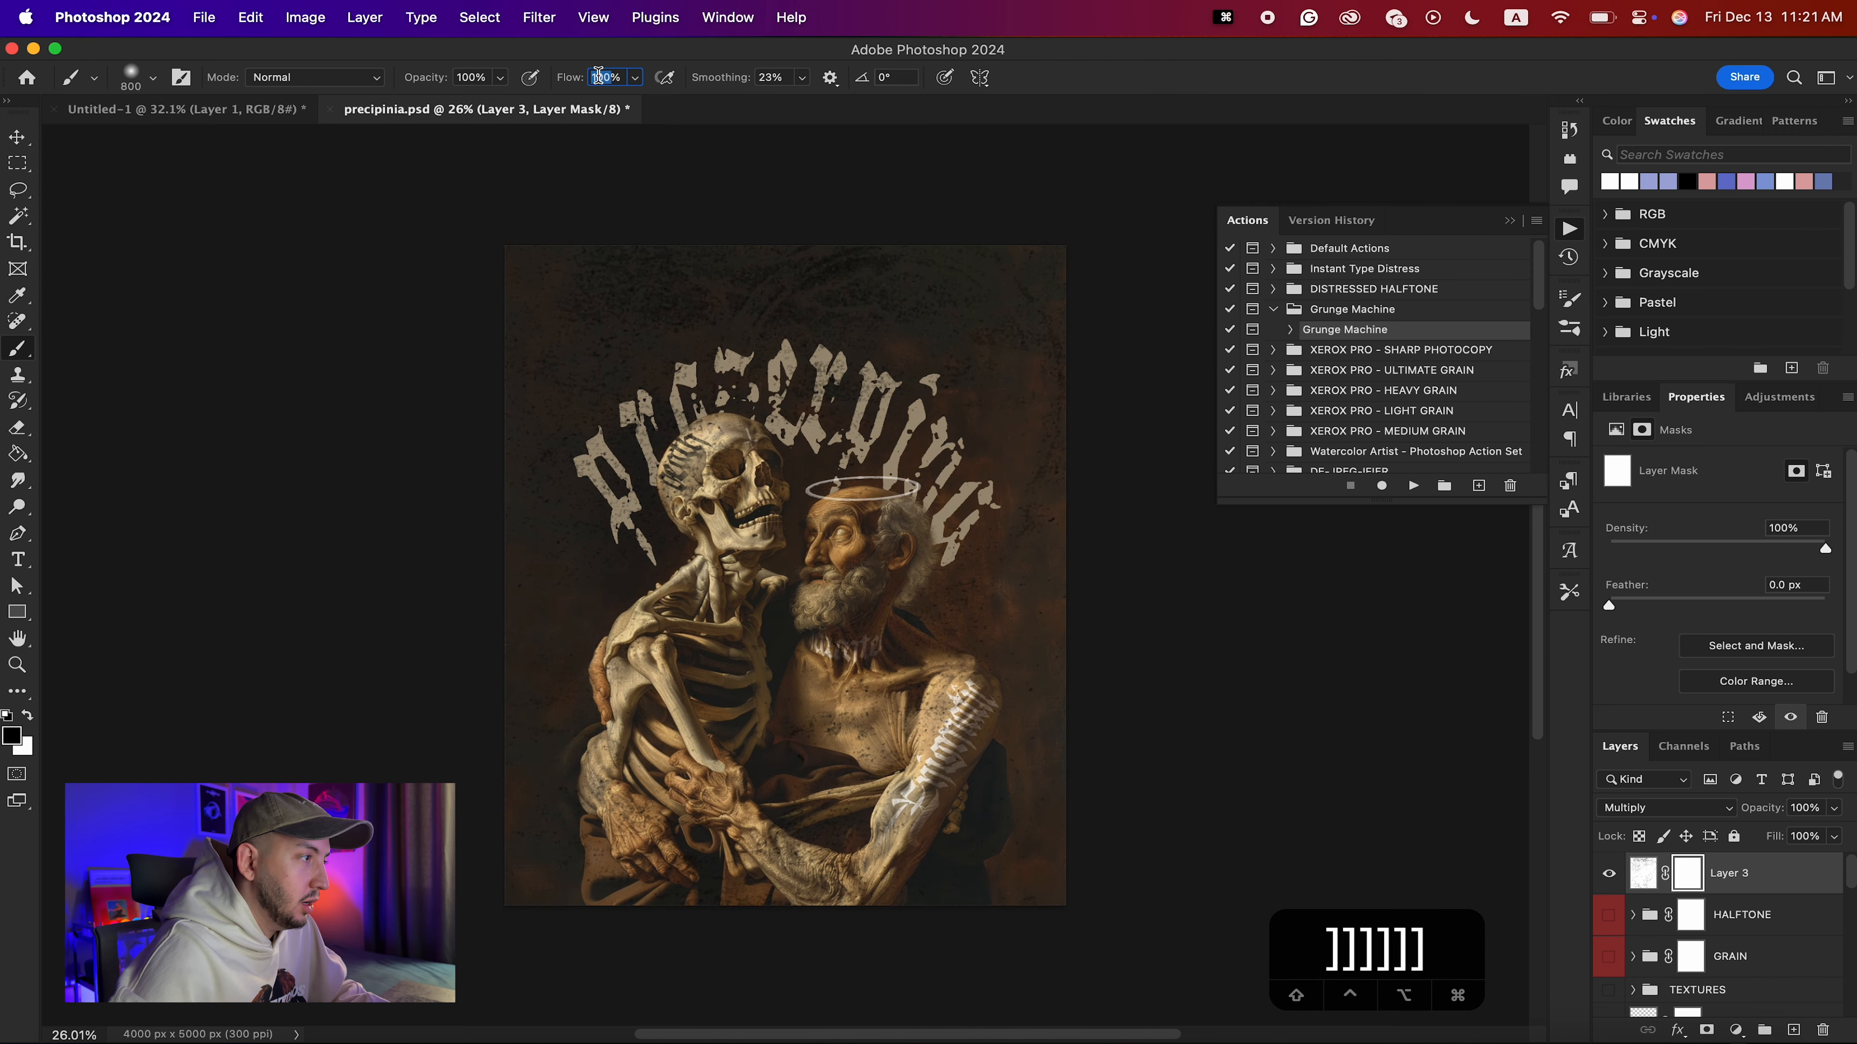
pyautogui.write('15')
pyautogui.press('Return')
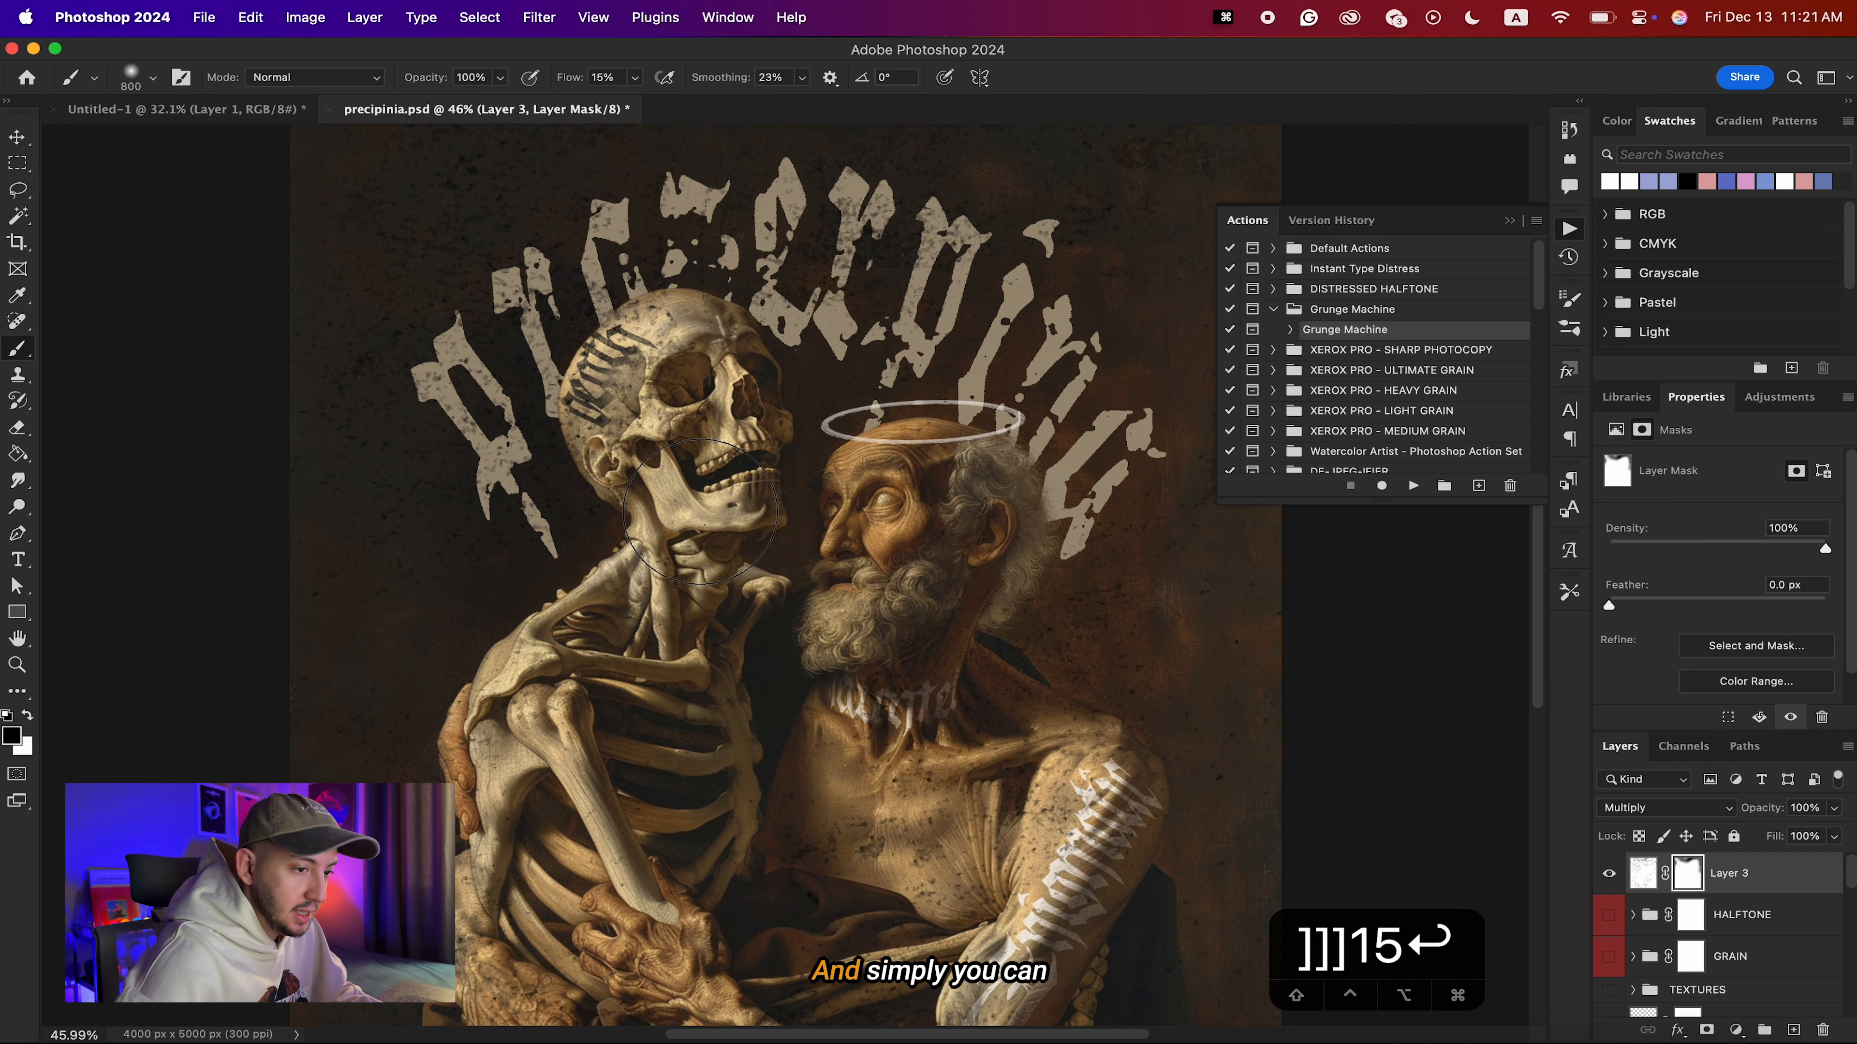
# Lower the opacity of Layer 3 to 50% and return to the Untitled-1 document with the Move tool active.
pyautogui.moveTo(1762, 815); pyautogui.dragTo(1696, 808)
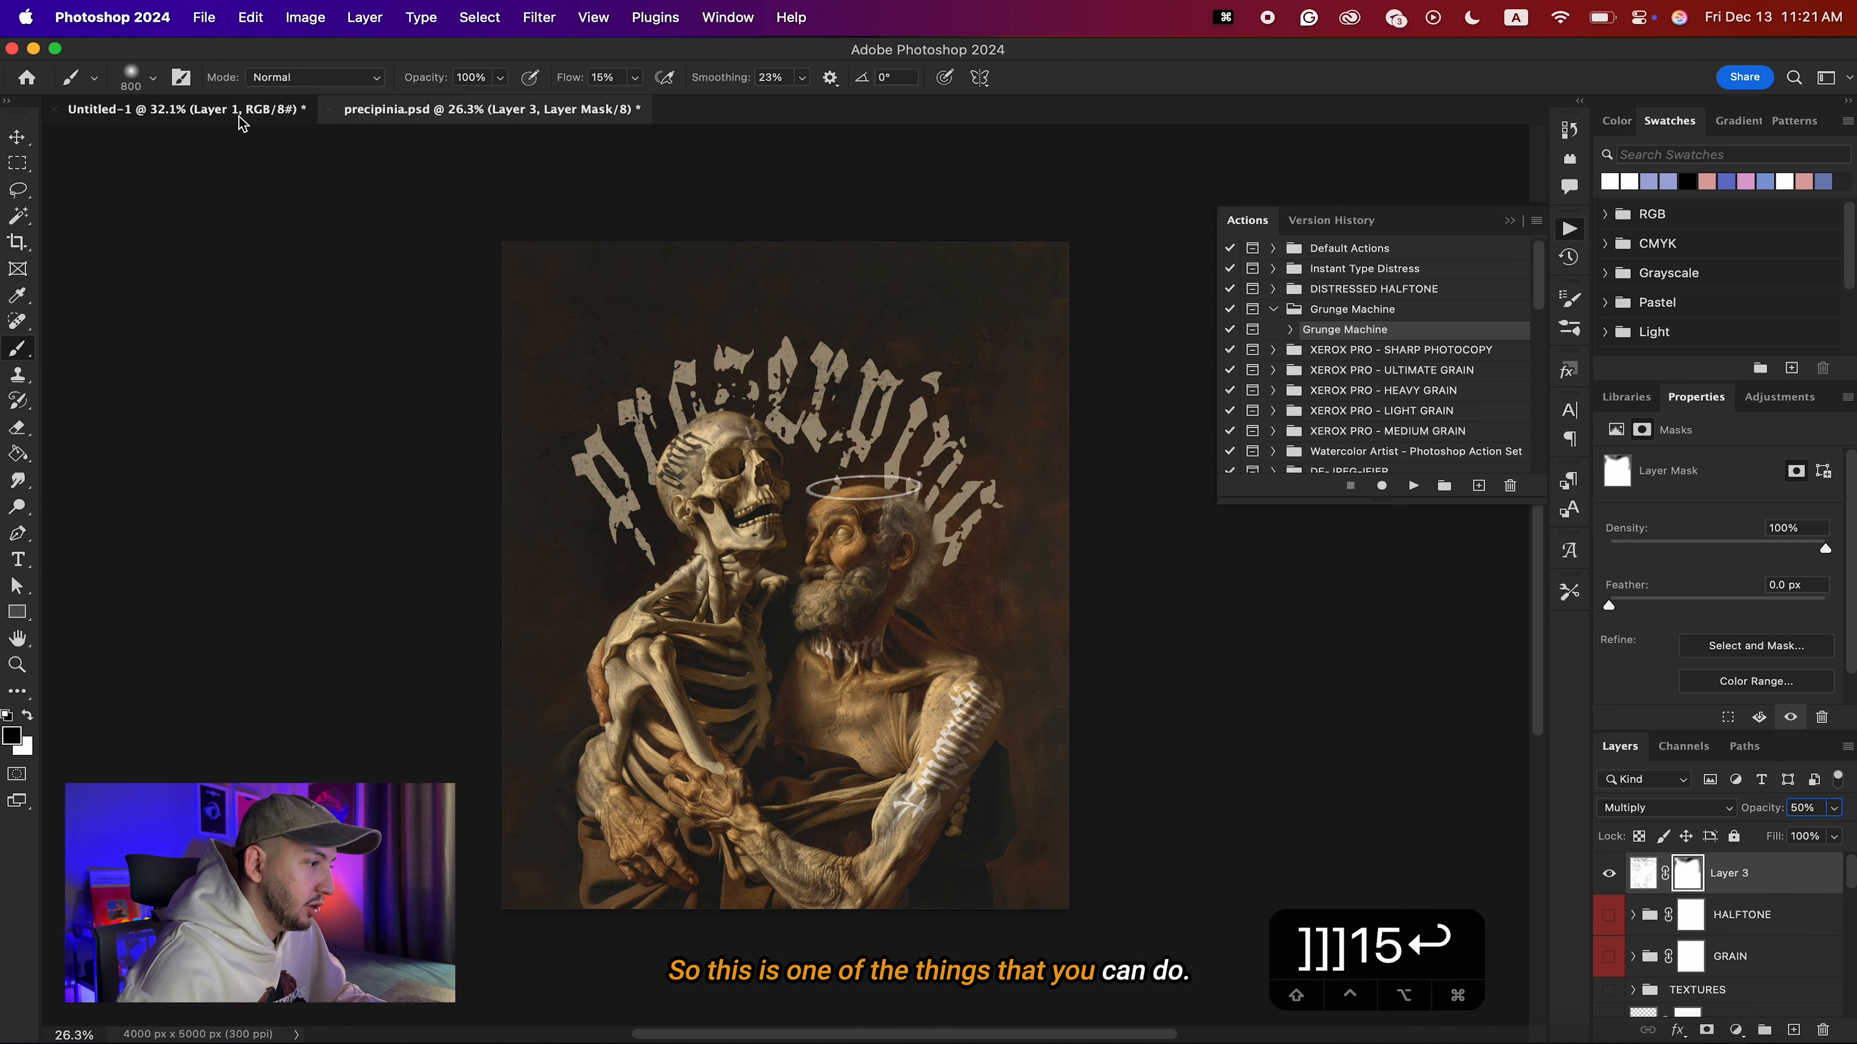
pyautogui.click(240, 109)
pyautogui.press('v')
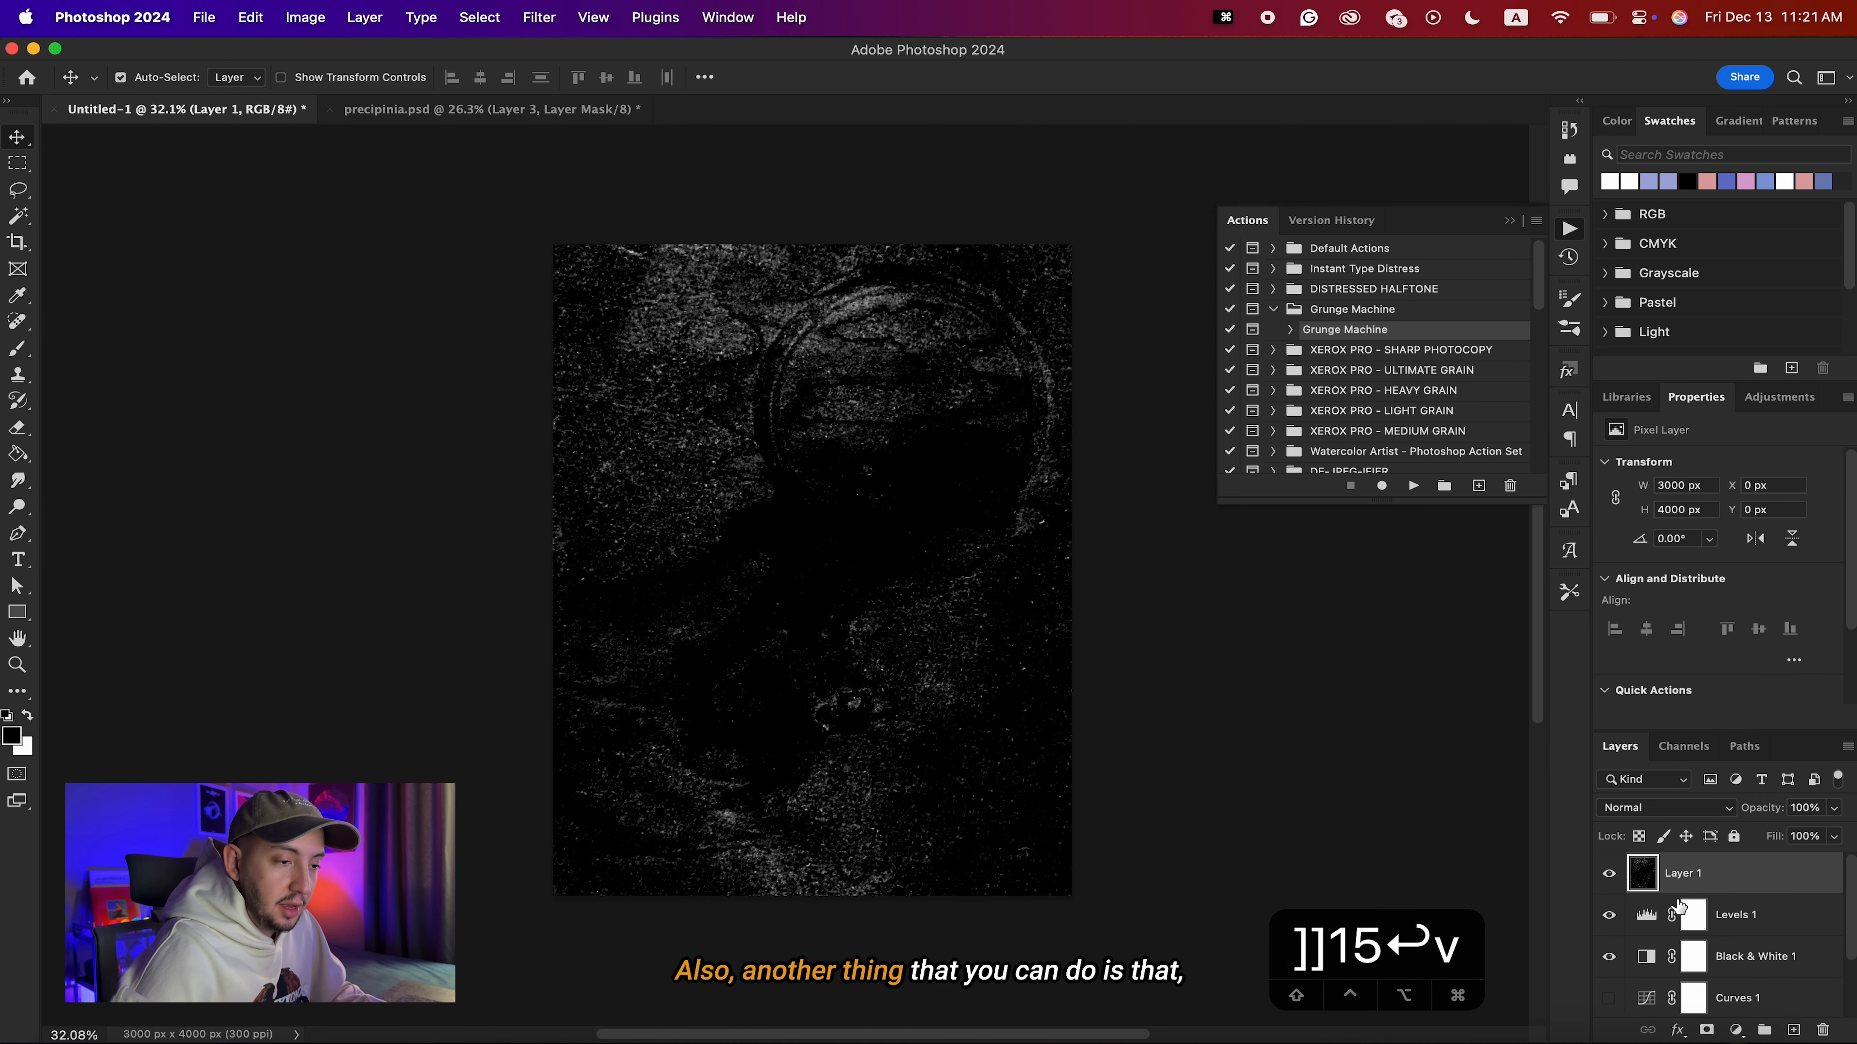
# Delete the merged texture on Layer 1 and the Levels 1 adjustment in Untitled-1.
pyautogui.press('BackSpace')
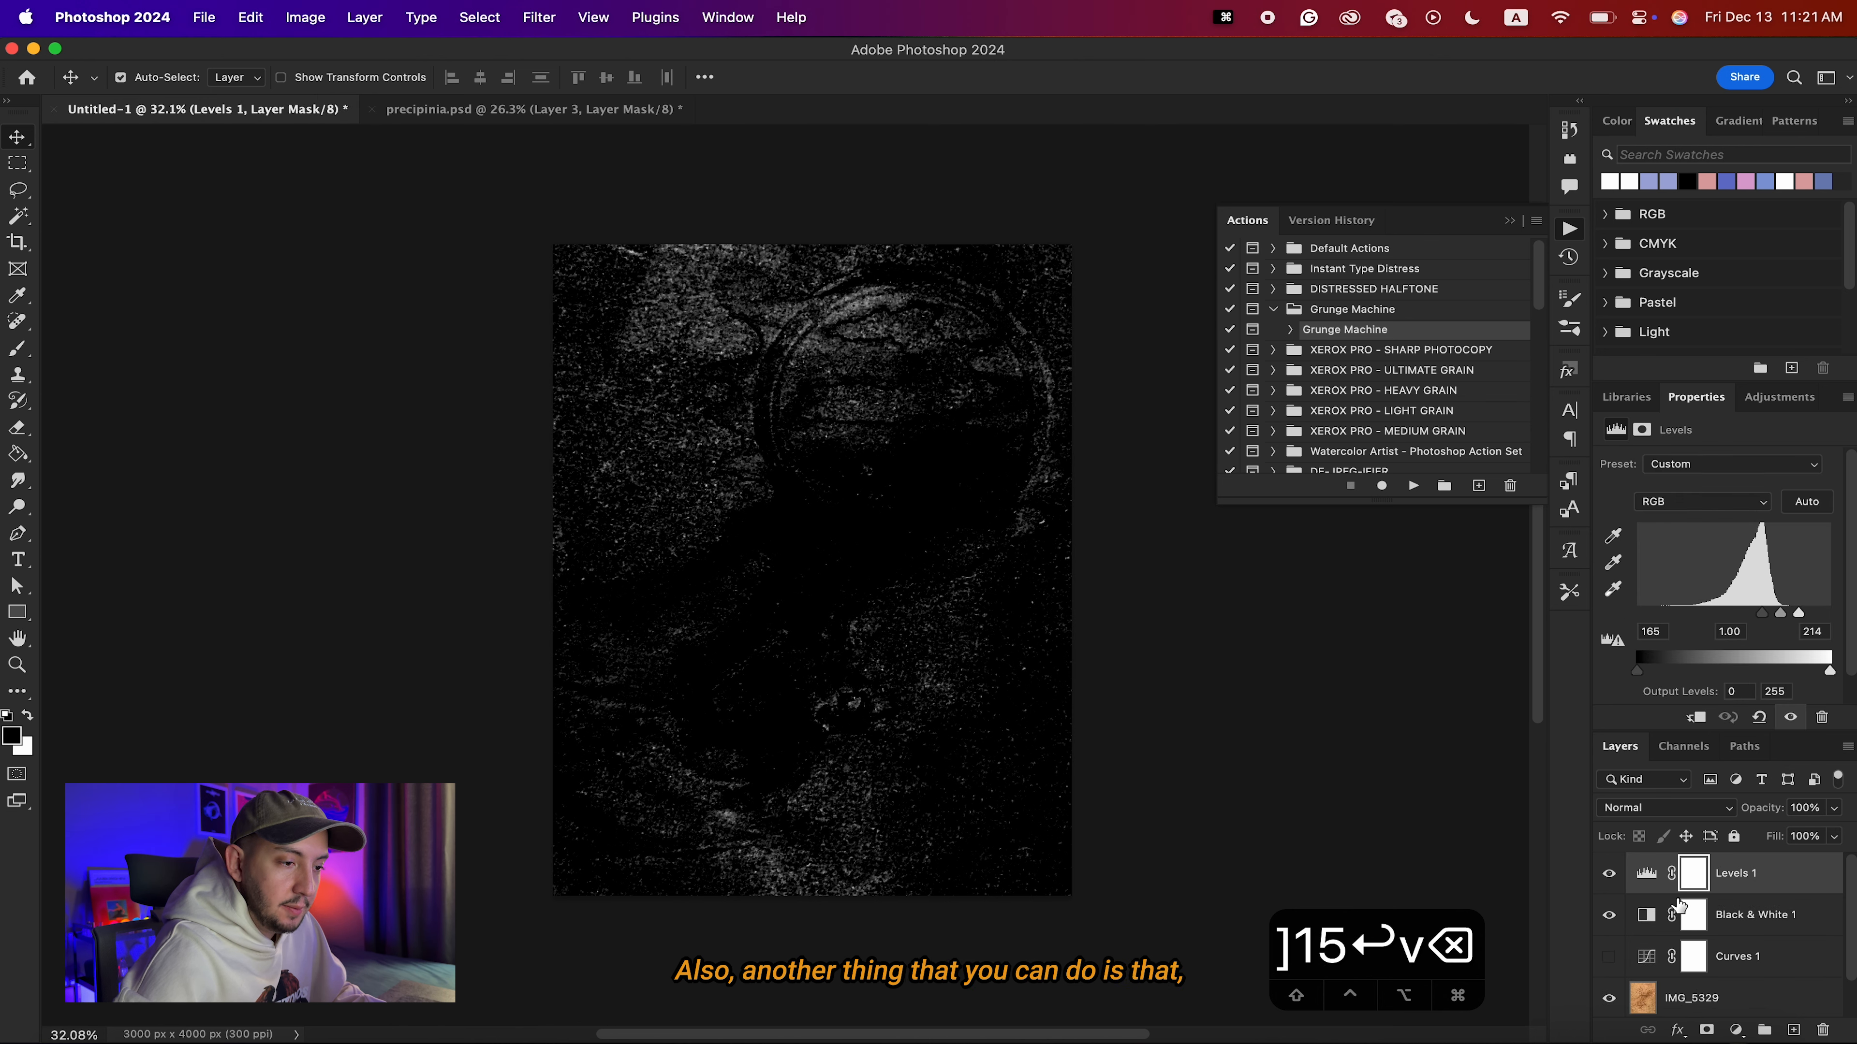
pyautogui.press('BackSpace')
pyautogui.press('BackSpace')
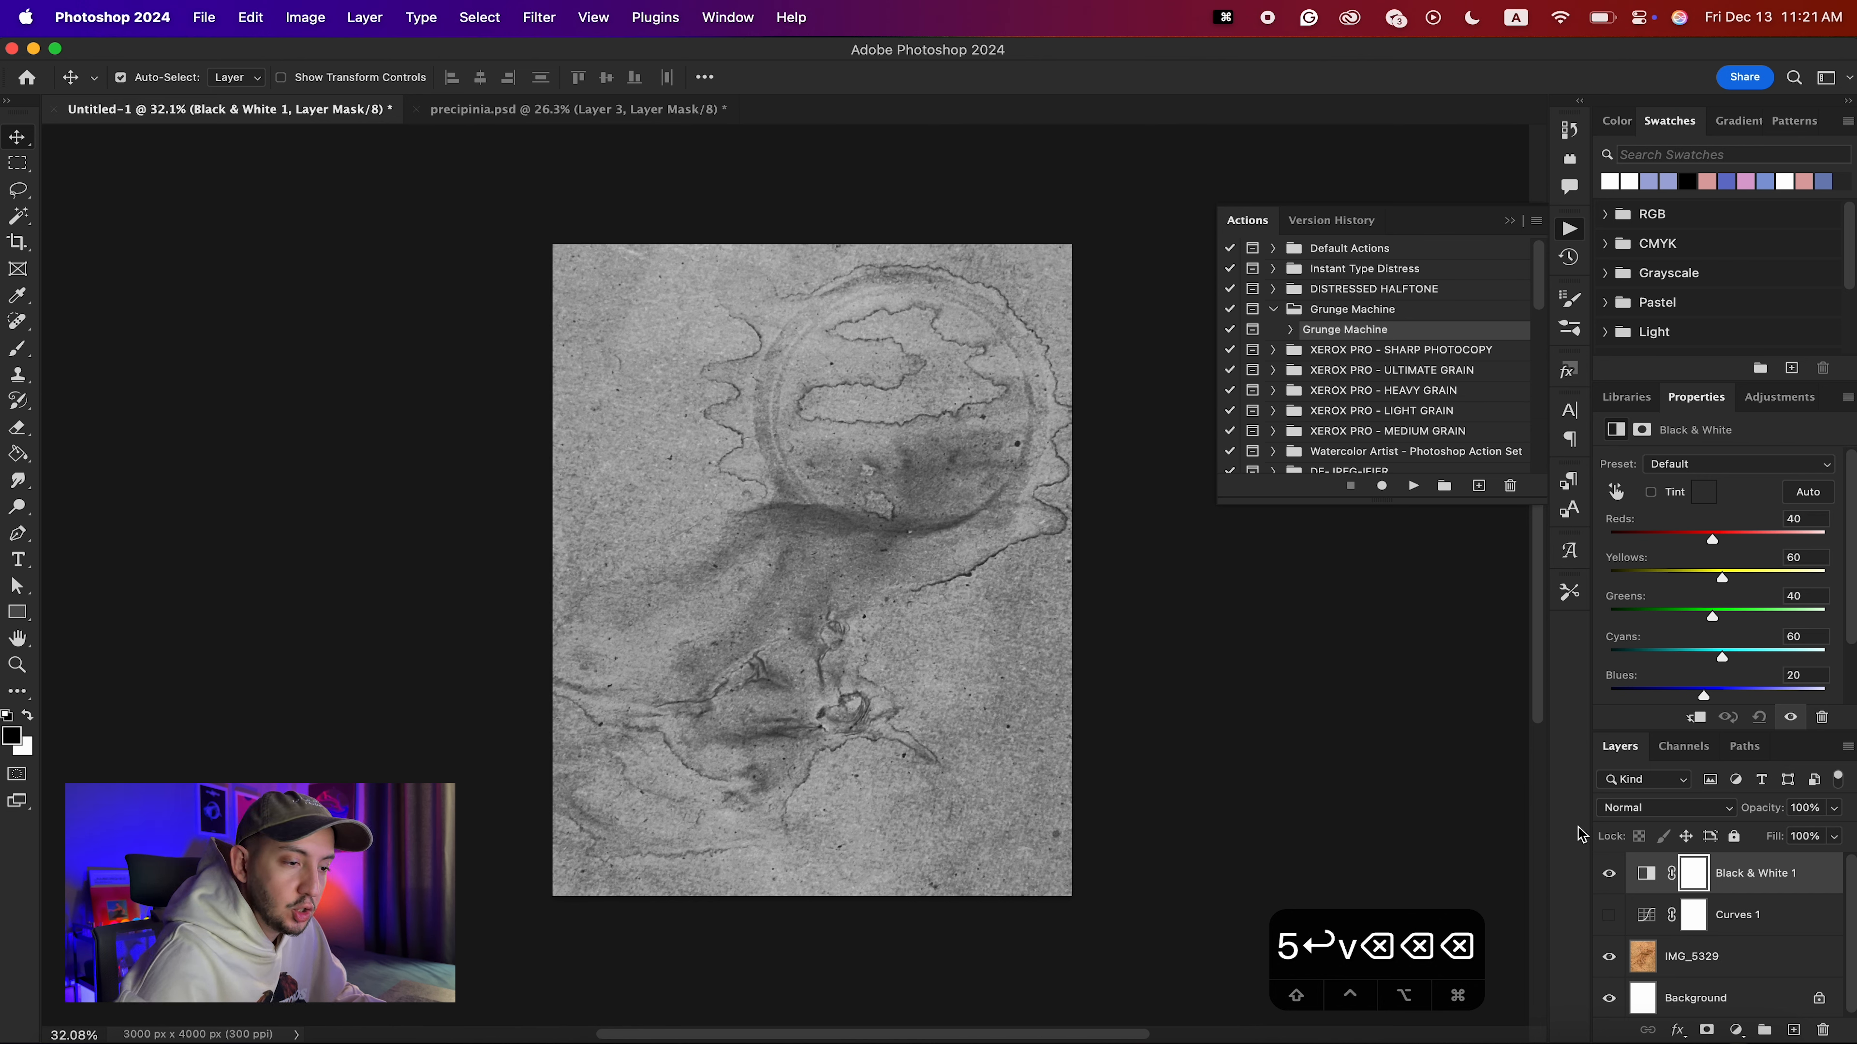
# Add a Levels adjustment above Black & White 1 with midtones at 1.16 and output levels of 47 and 182.
pyautogui.click(1747, 918)
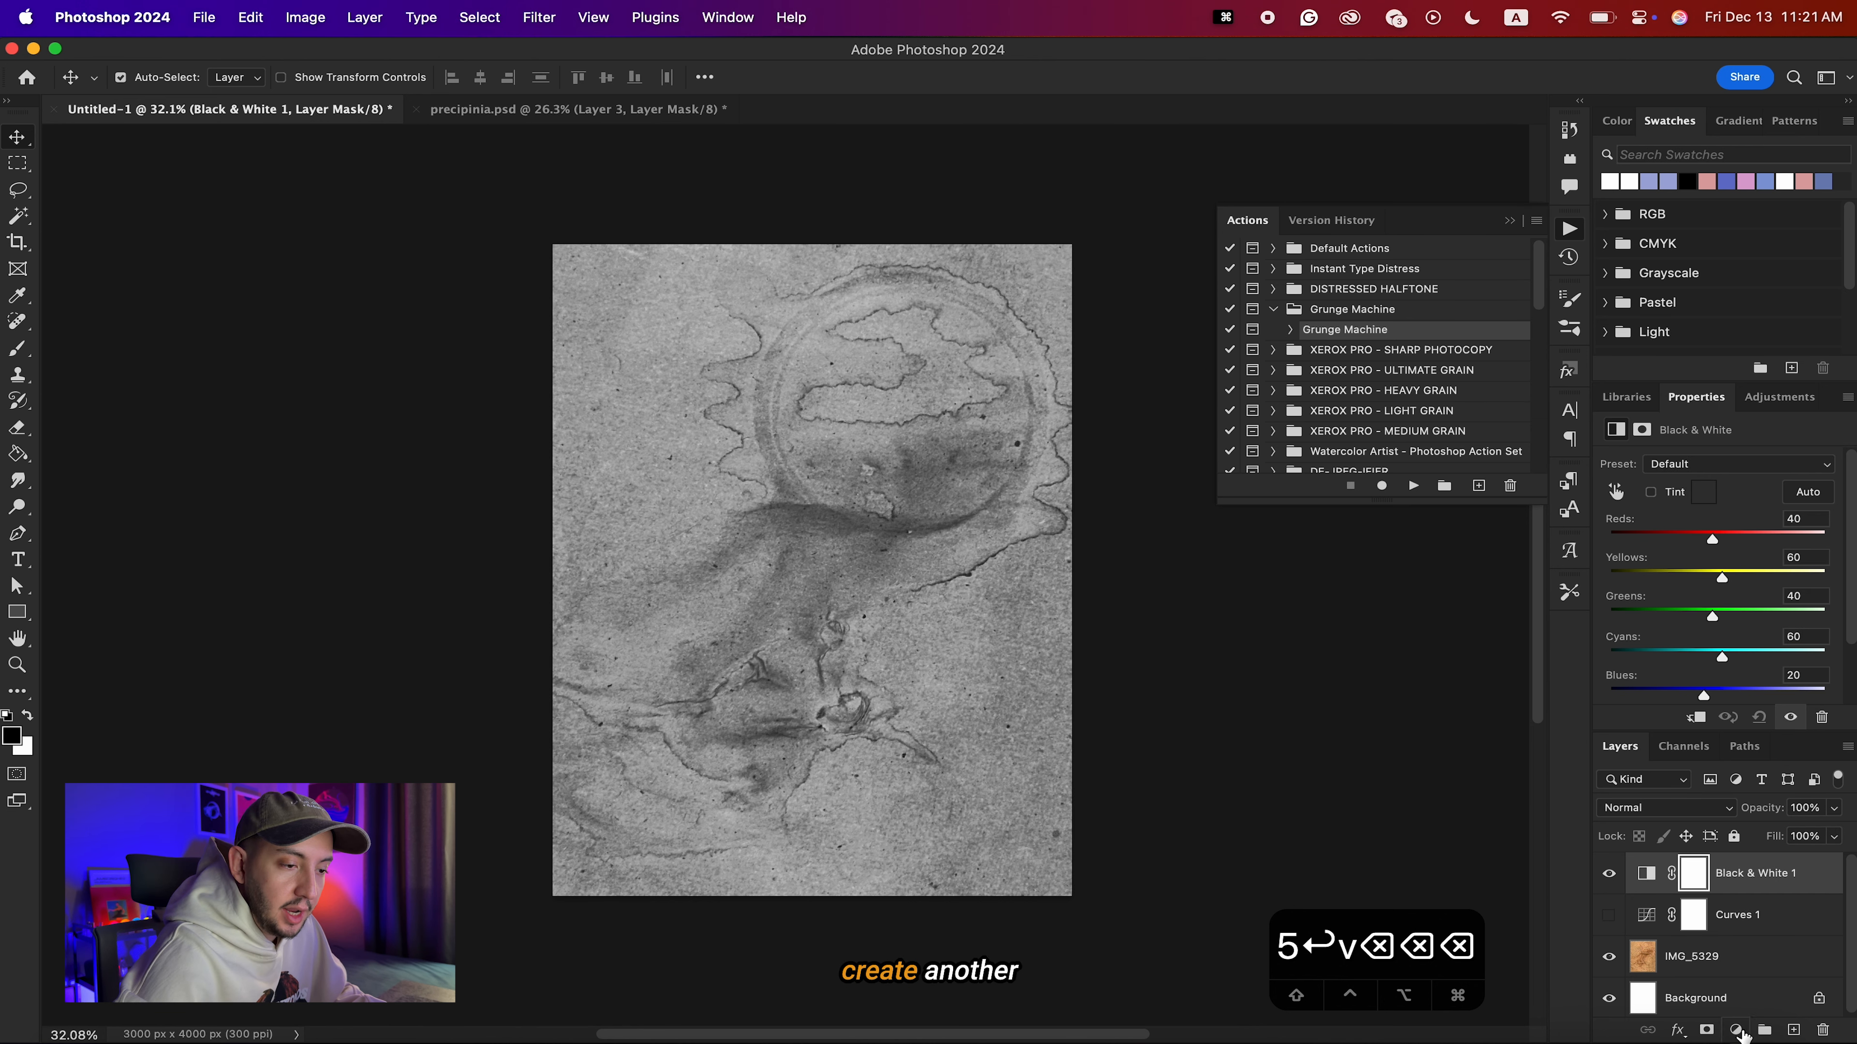
pyautogui.click(1741, 1033)
pyautogui.click(1738, 623)
pyautogui.moveTo(1736, 617); pyautogui.dragTo(1721, 611)
pyautogui.moveTo(1637, 670)
pyautogui.mouseDown()
pyautogui.moveTo(1721, 673)
pyautogui.moveTo(1656, 673)
pyautogui.moveTo(1674, 675)
pyautogui.mouseUp()
pyautogui.moveTo(1830, 672); pyautogui.dragTo(1796, 674)
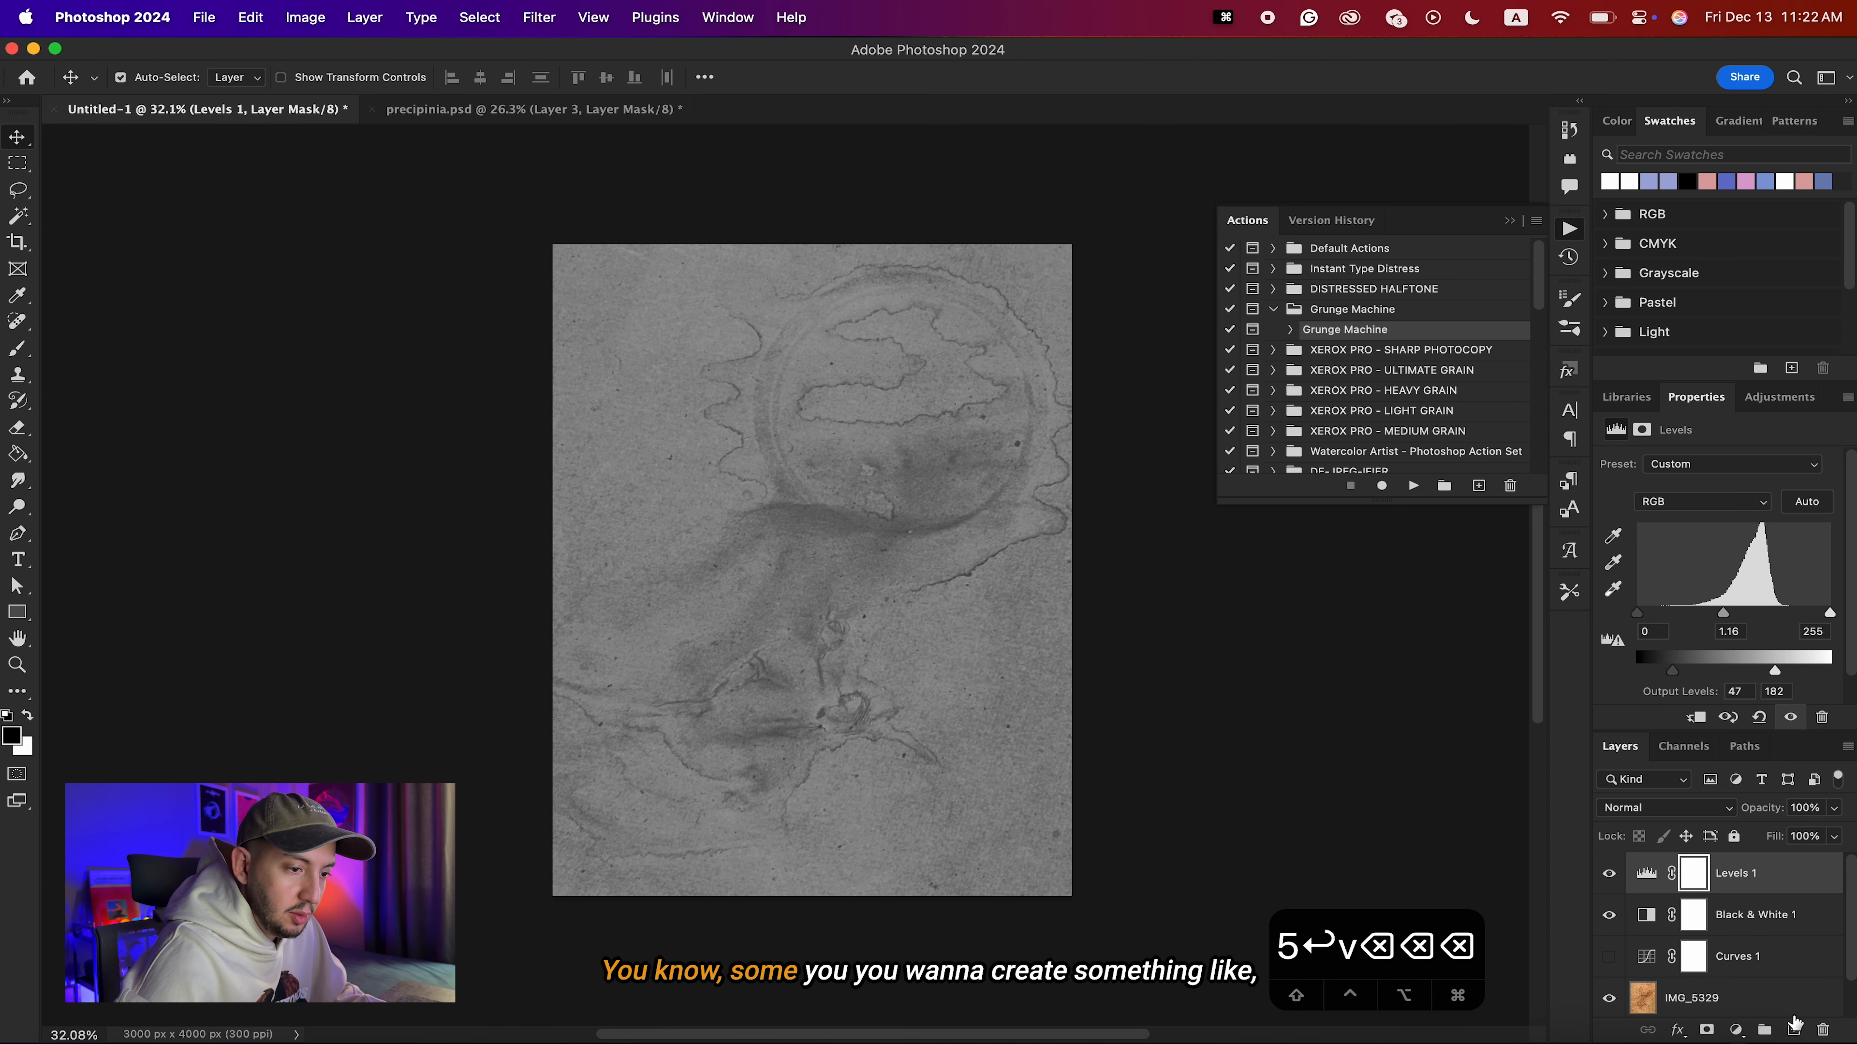
# Add a new layer above Levels 1 and fill it with 50% Gray at 100% opacity.
pyautogui.click(1793, 1029)
pyautogui.press('i')
pyautogui.hotkey('shift', 'F5')
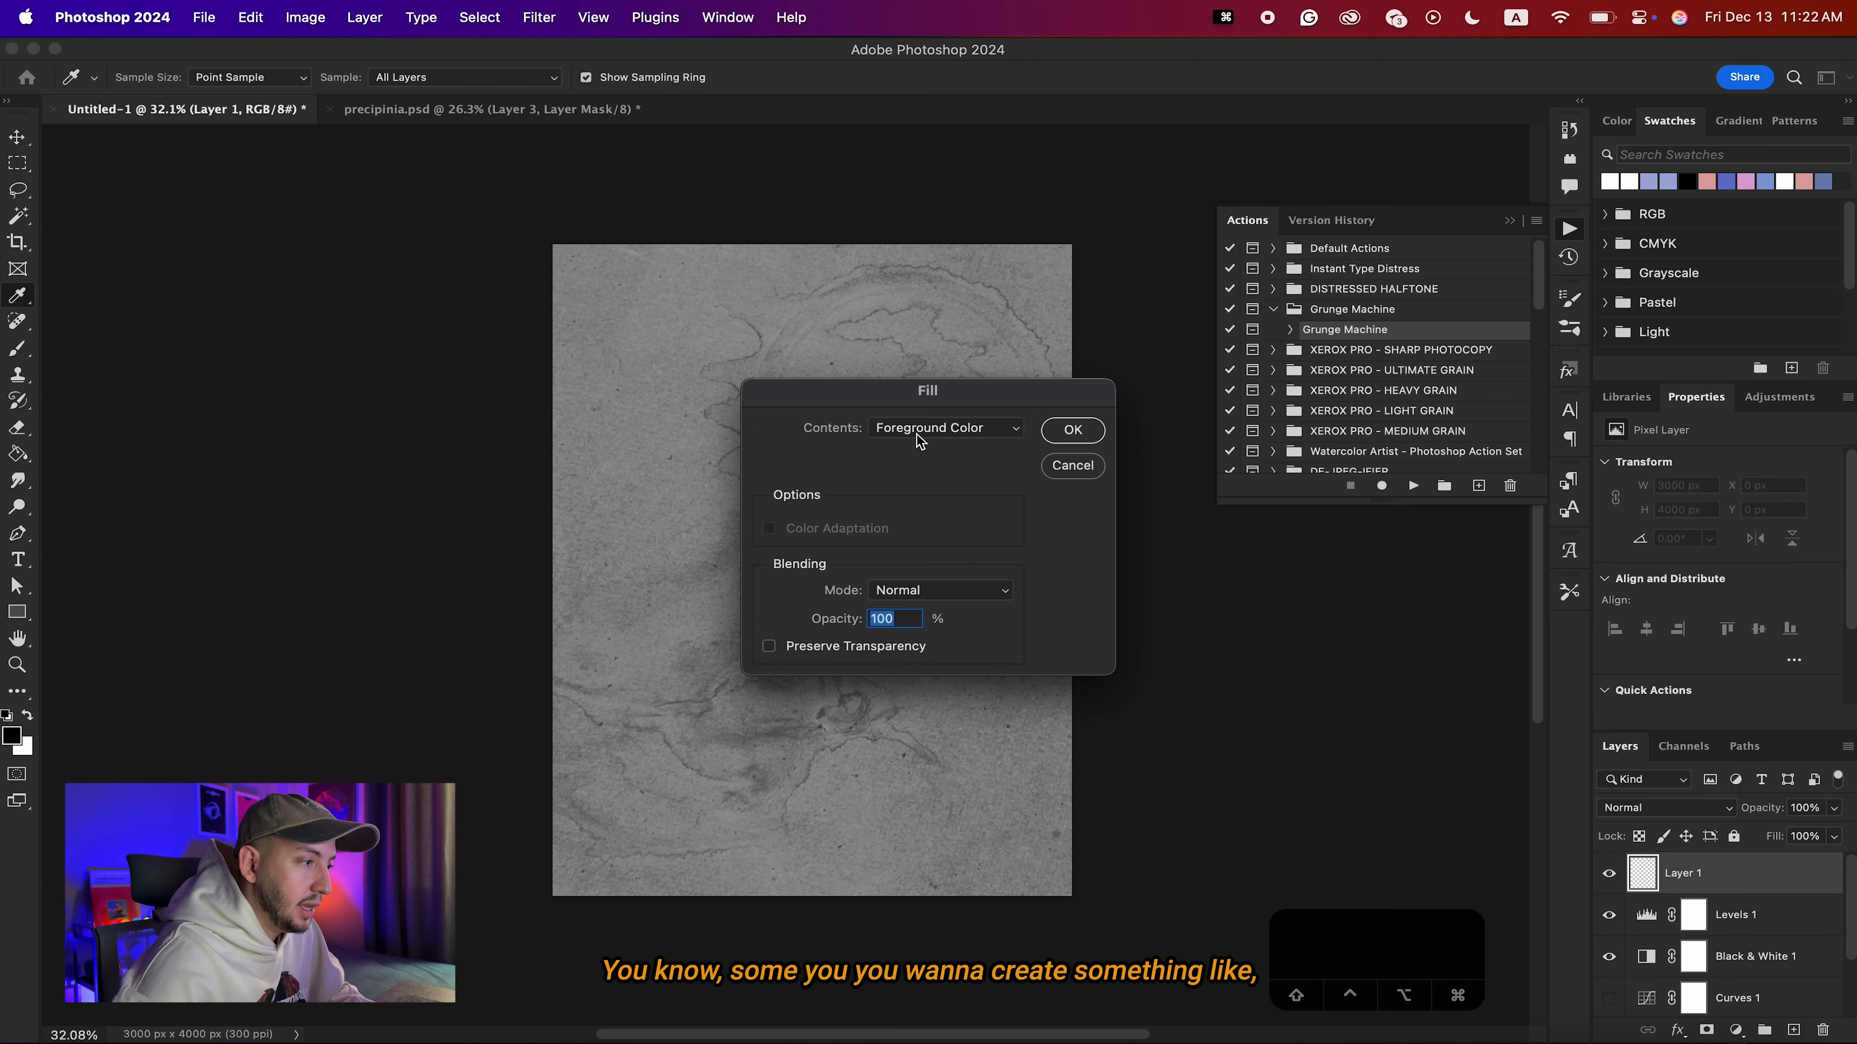
pyautogui.click(943, 427)
pyautogui.click(907, 607)
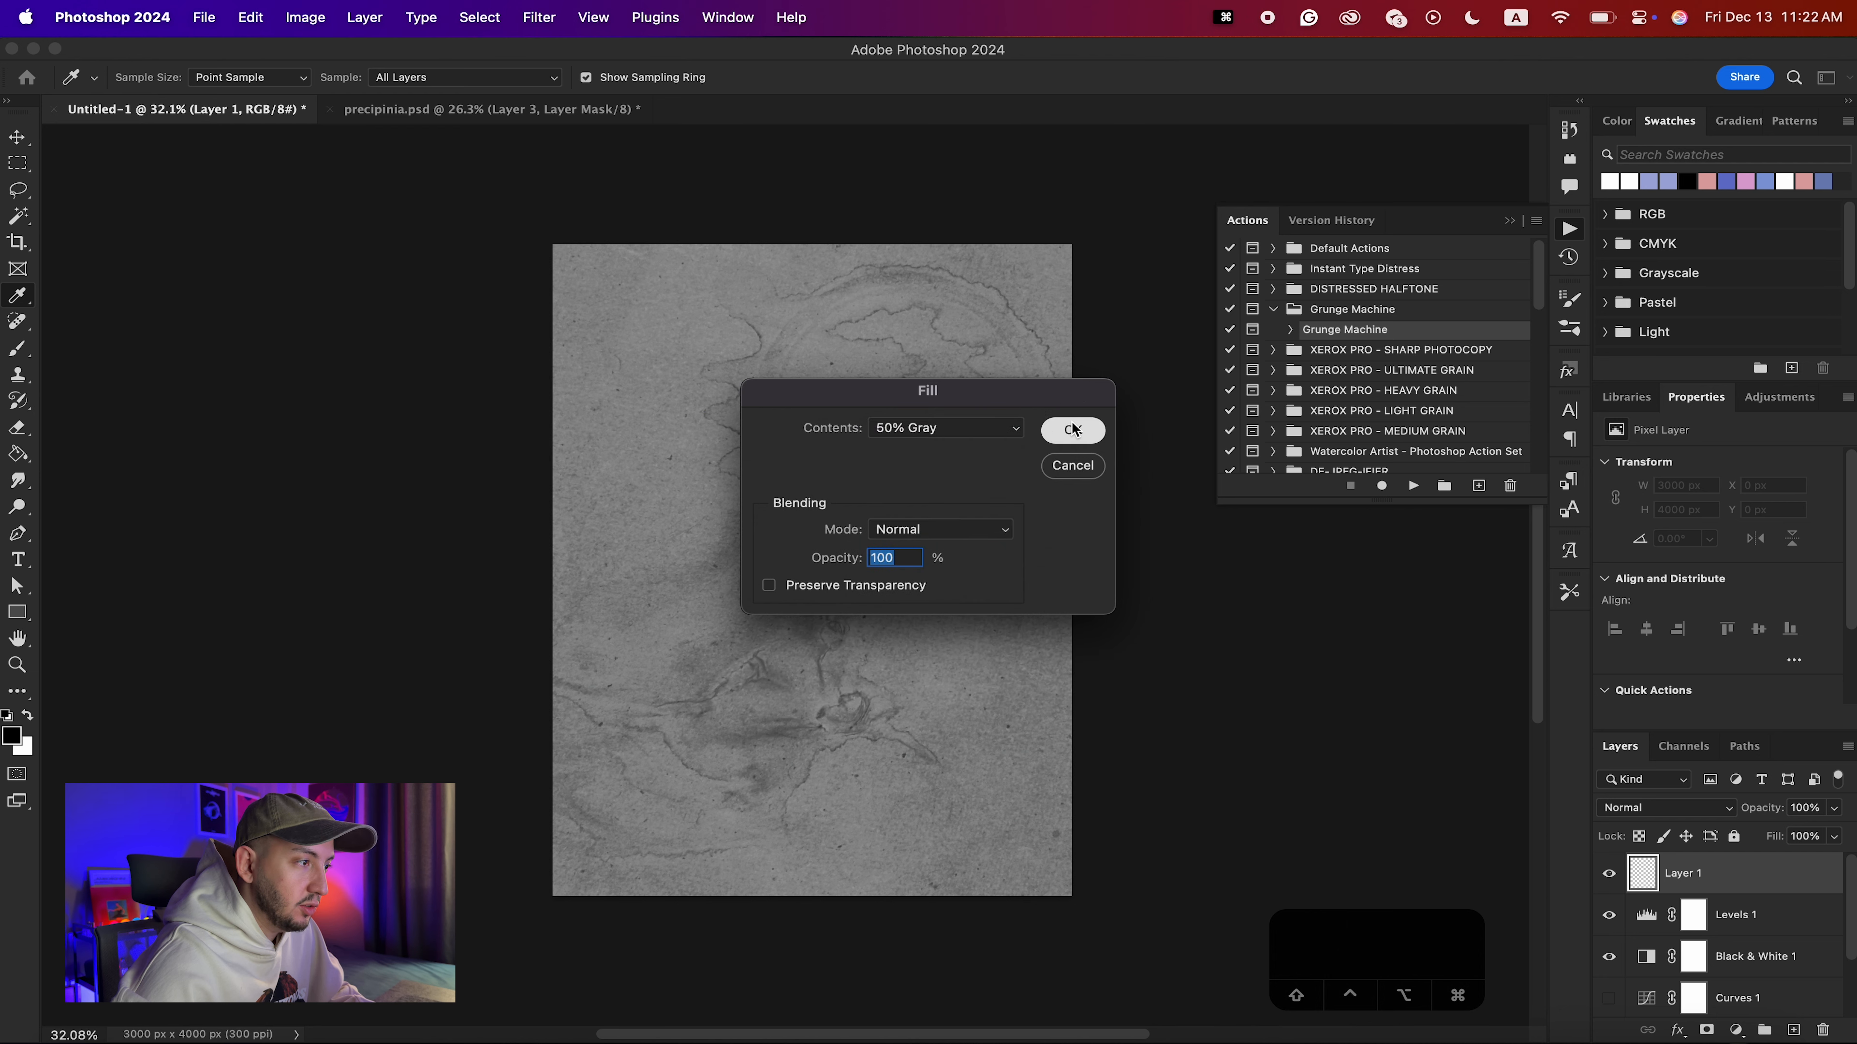
pyautogui.click(1071, 430)
pyautogui.press('v')
# Toggle the gray layer's visibility to compare its tone with the paper texture, leaving it hidden.
pyautogui.click(1609, 875)
pyautogui.click(1608, 875)
pyautogui.click(1609, 875)
pyautogui.click(1609, 875)
pyautogui.click(1609, 875)
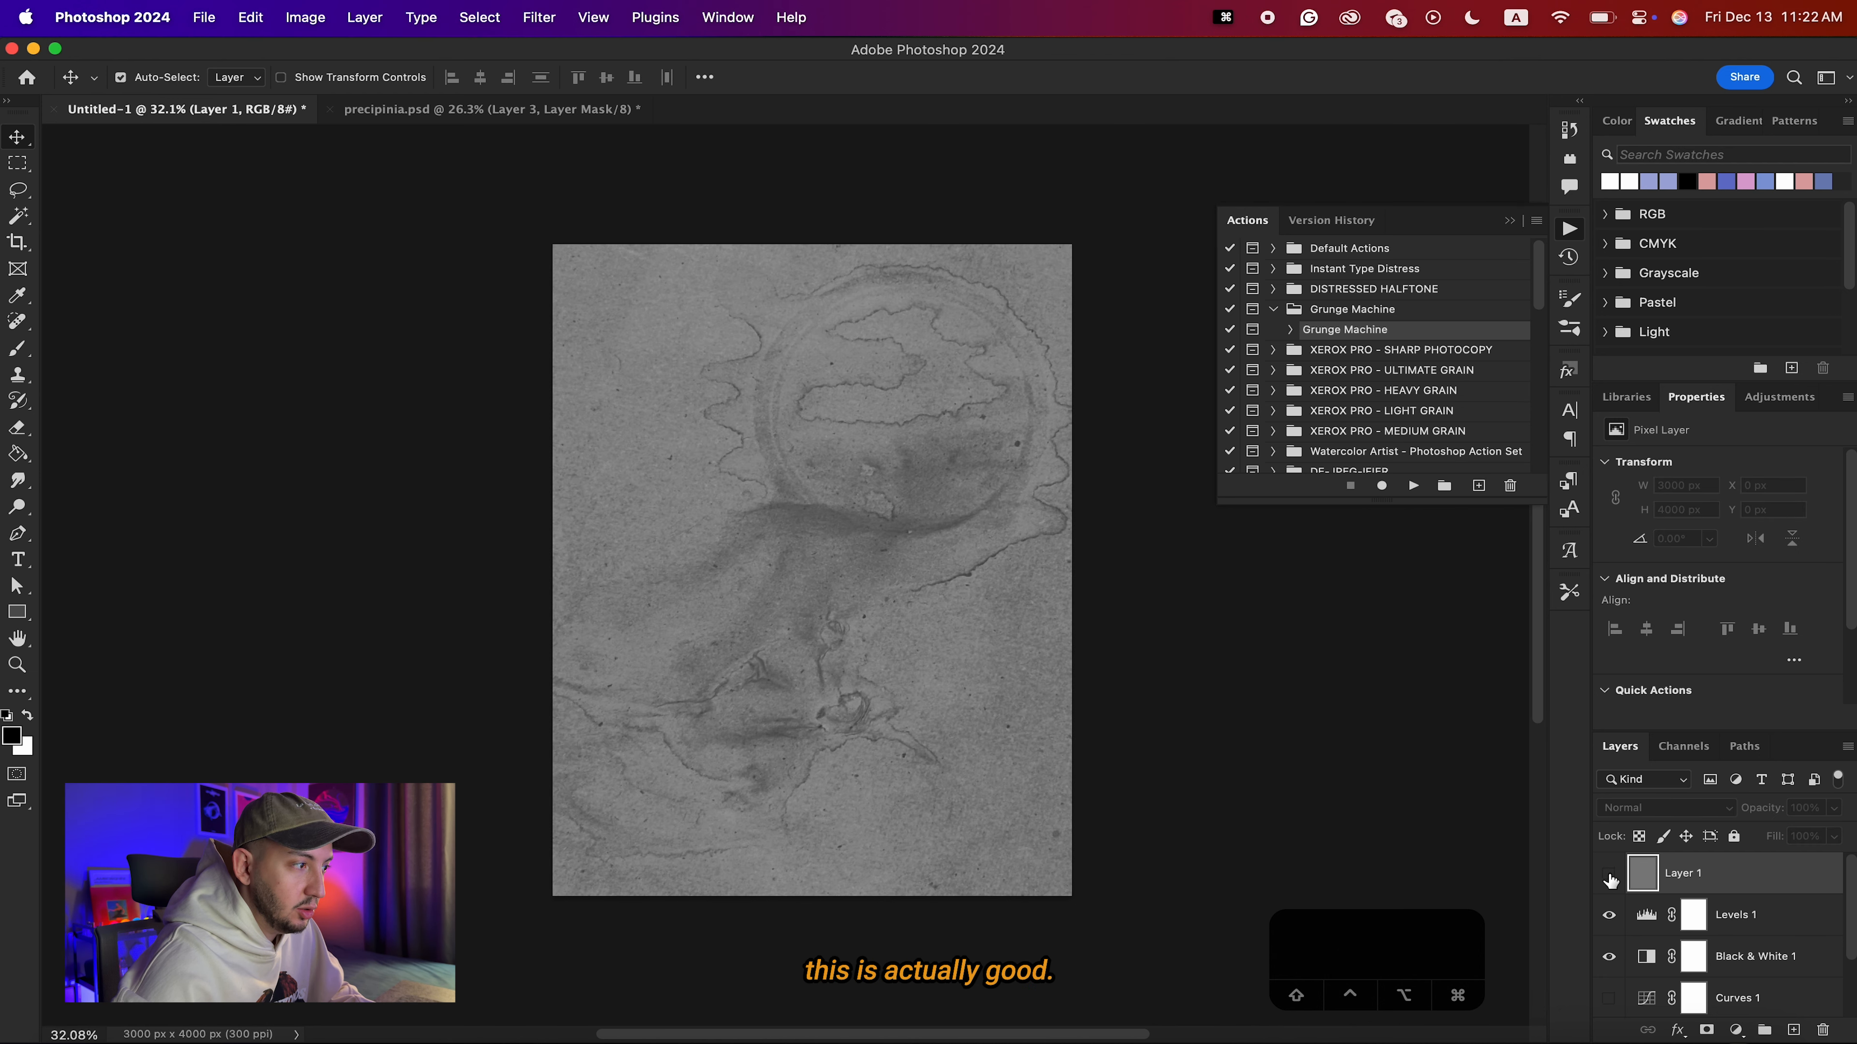
# Set Levels 1 to input black 17 and output white 167, and replace the gray fill layer with a merged copy of the texture.
pyautogui.click(1649, 916)
pyautogui.moveTo(1773, 670); pyautogui.dragTo(1762, 670)
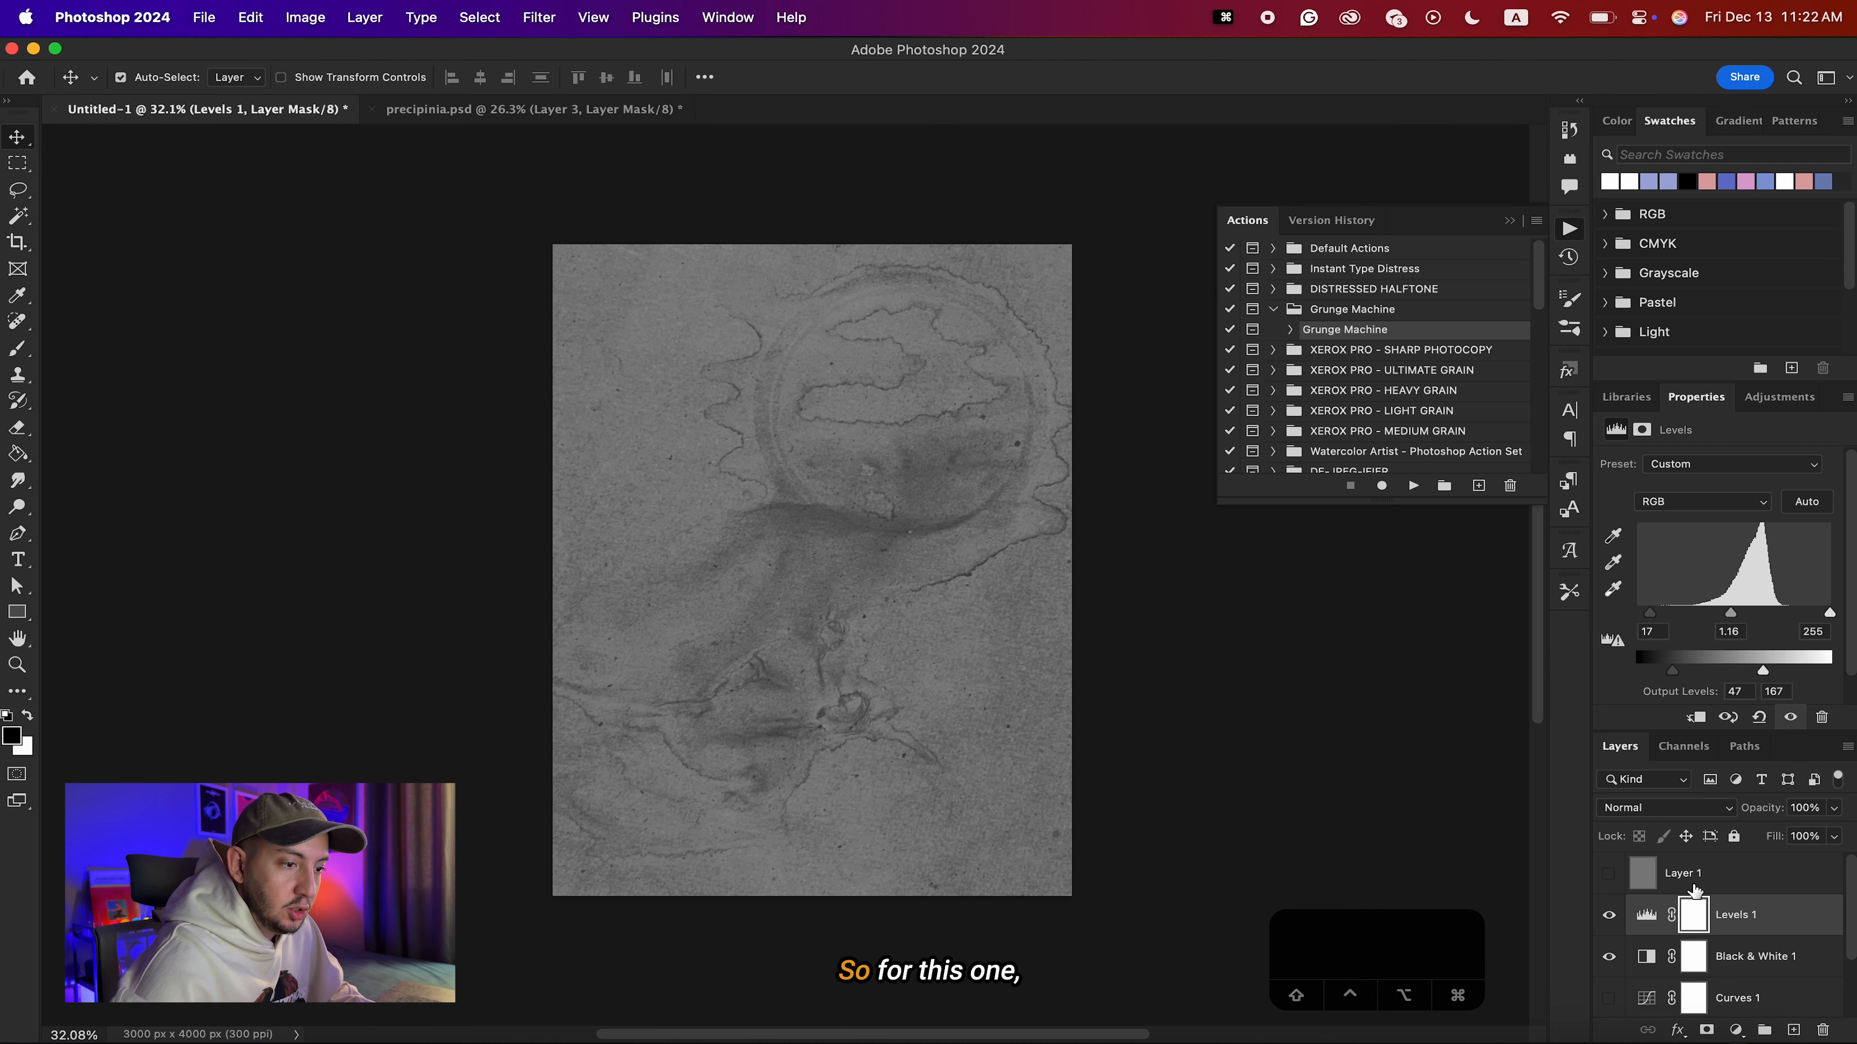
pyautogui.click(1639, 888)
pyautogui.click(1609, 875)
pyautogui.click(1608, 875)
# Paste the merged texture into precipinia.psd with Layer 3 hidden, scale it to 133.33%, and blend it in Overlay mode.
pyautogui.click(483, 110)
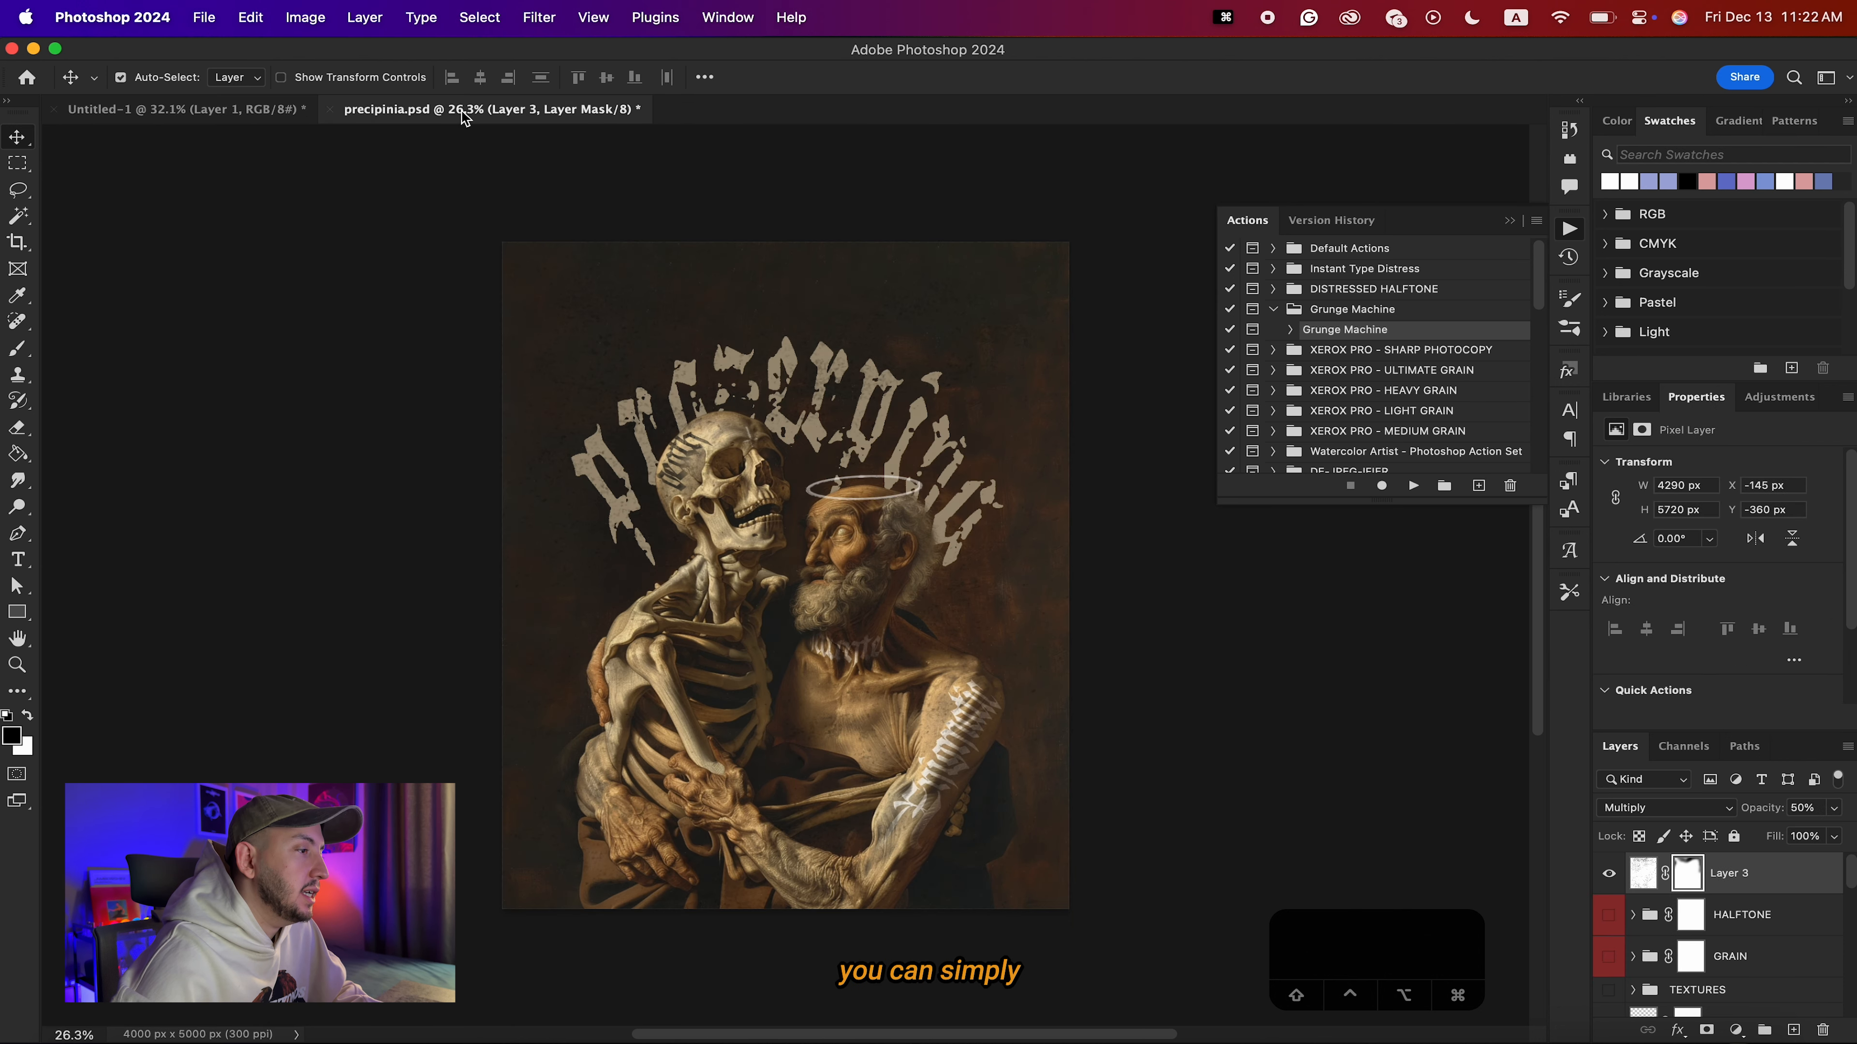
pyautogui.press('super+v')
pyautogui.press('Return')
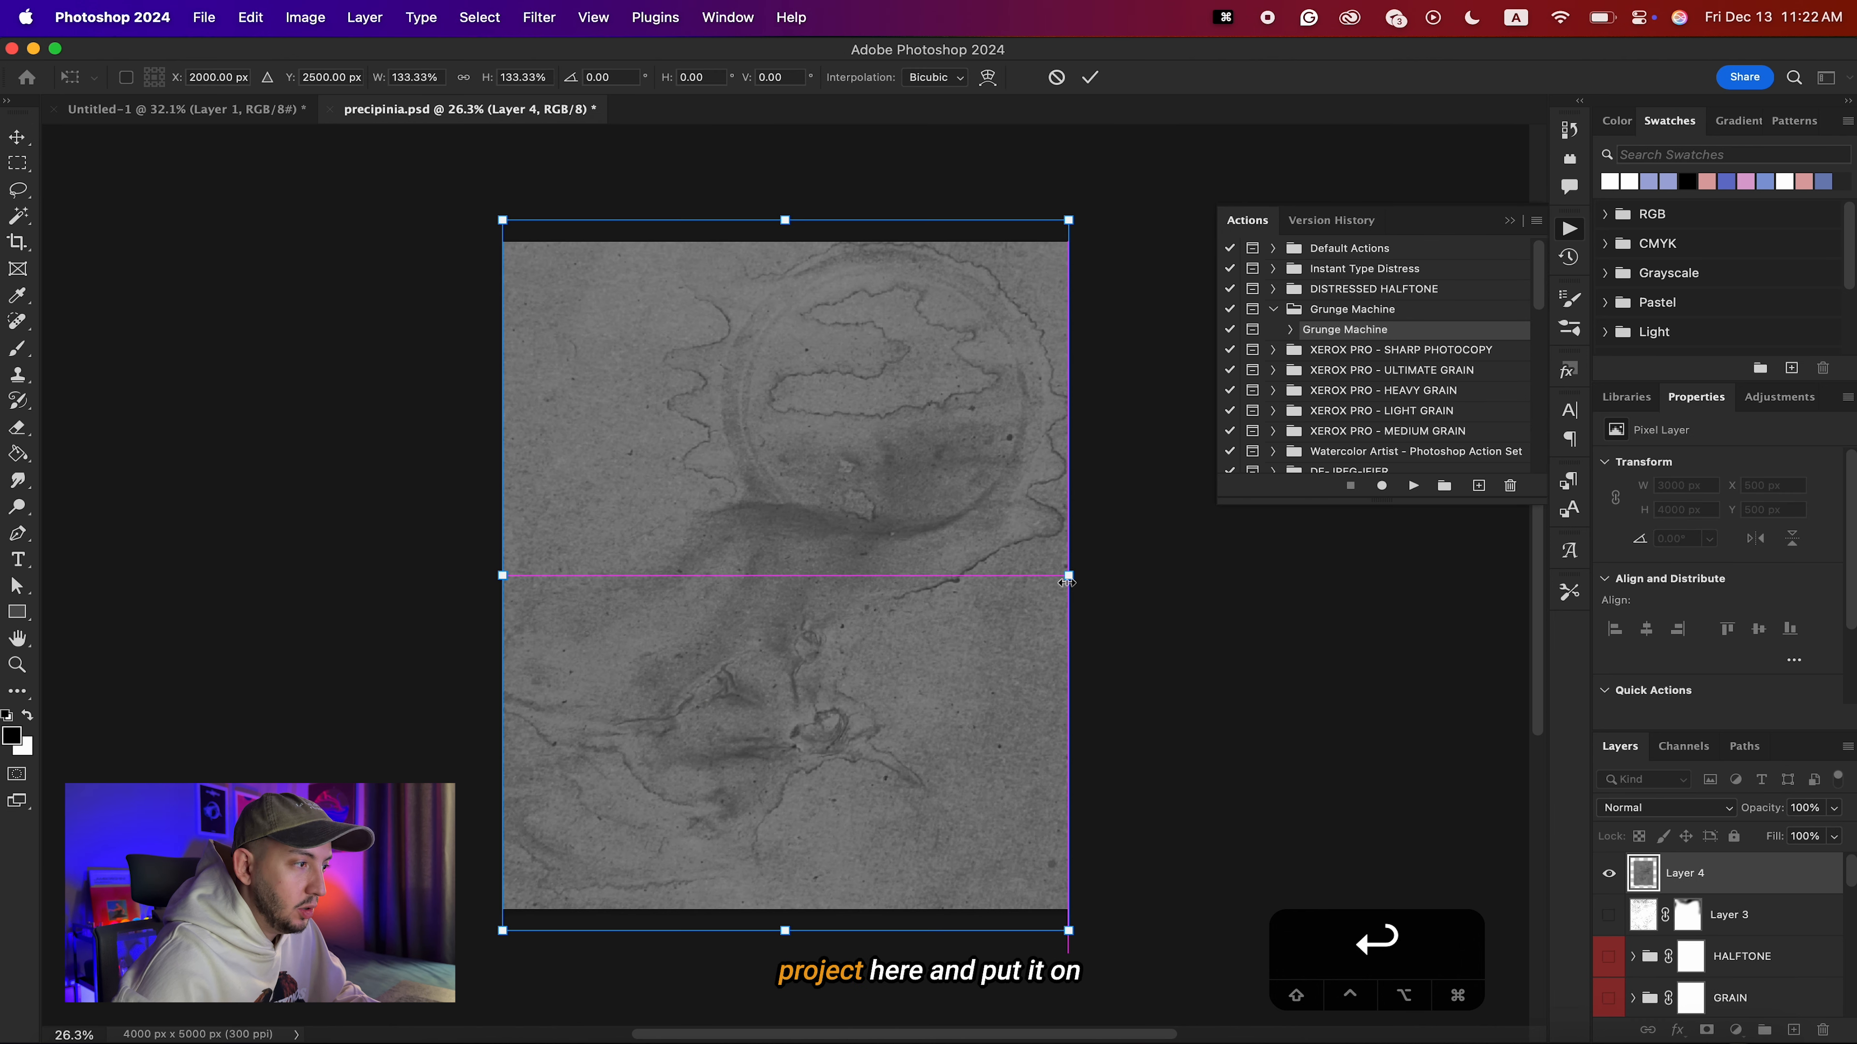
pyautogui.click(1662, 808)
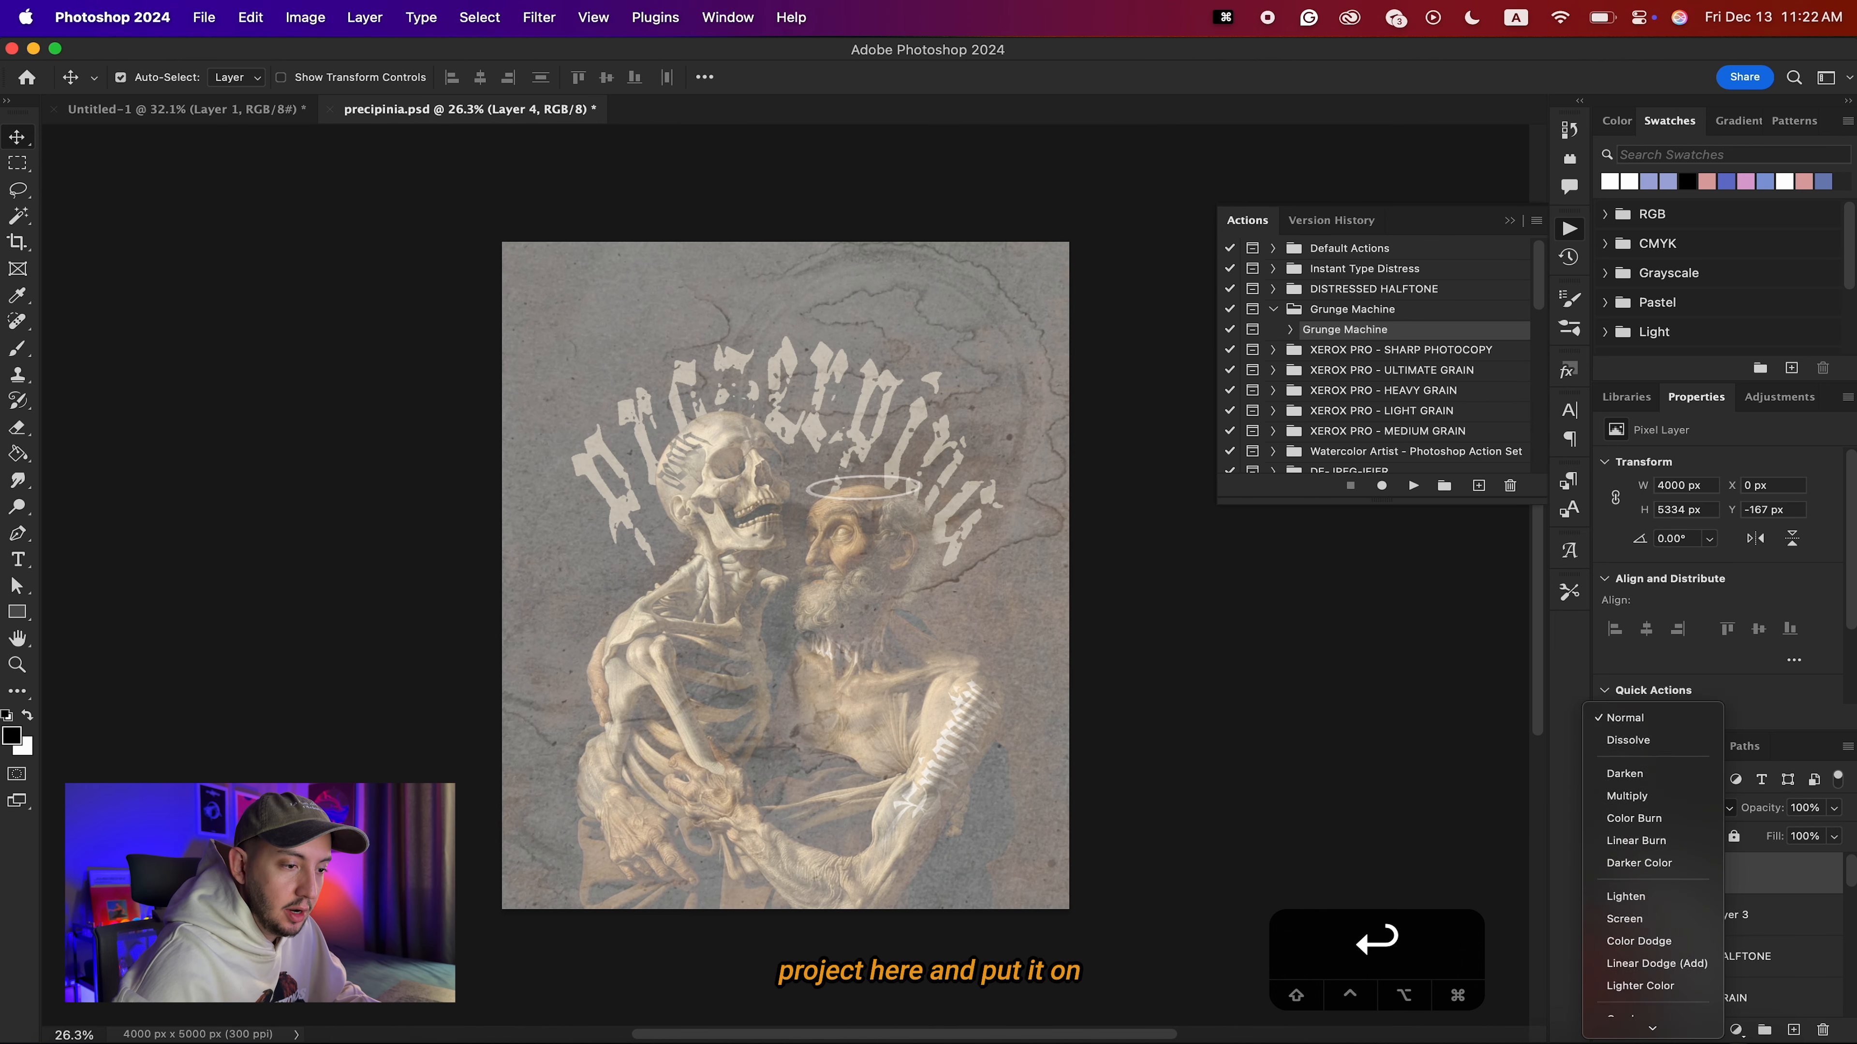
pyautogui.click(1622, 864)
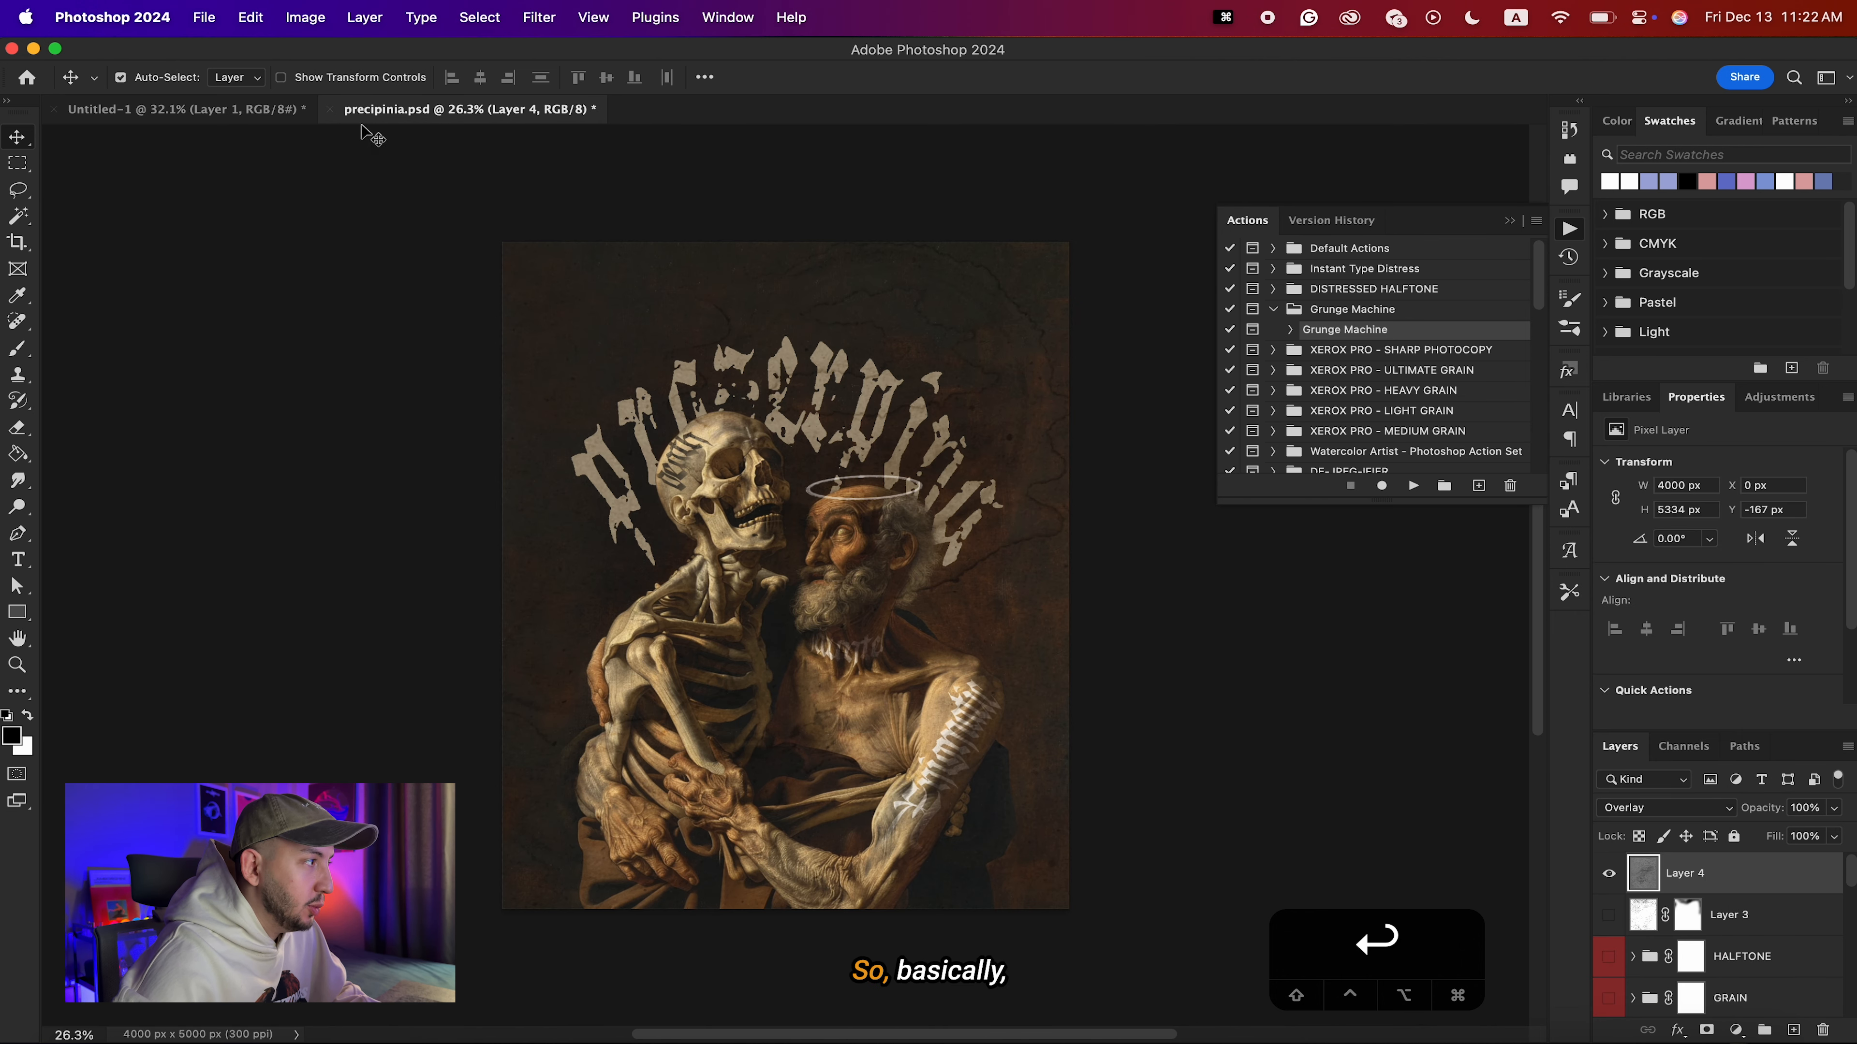
# Compare the gray texture in Untitled-1 with the poster, and examine the overlaid lines and specks across the poster's lettering, figures and background.
pyautogui.click(237, 117)
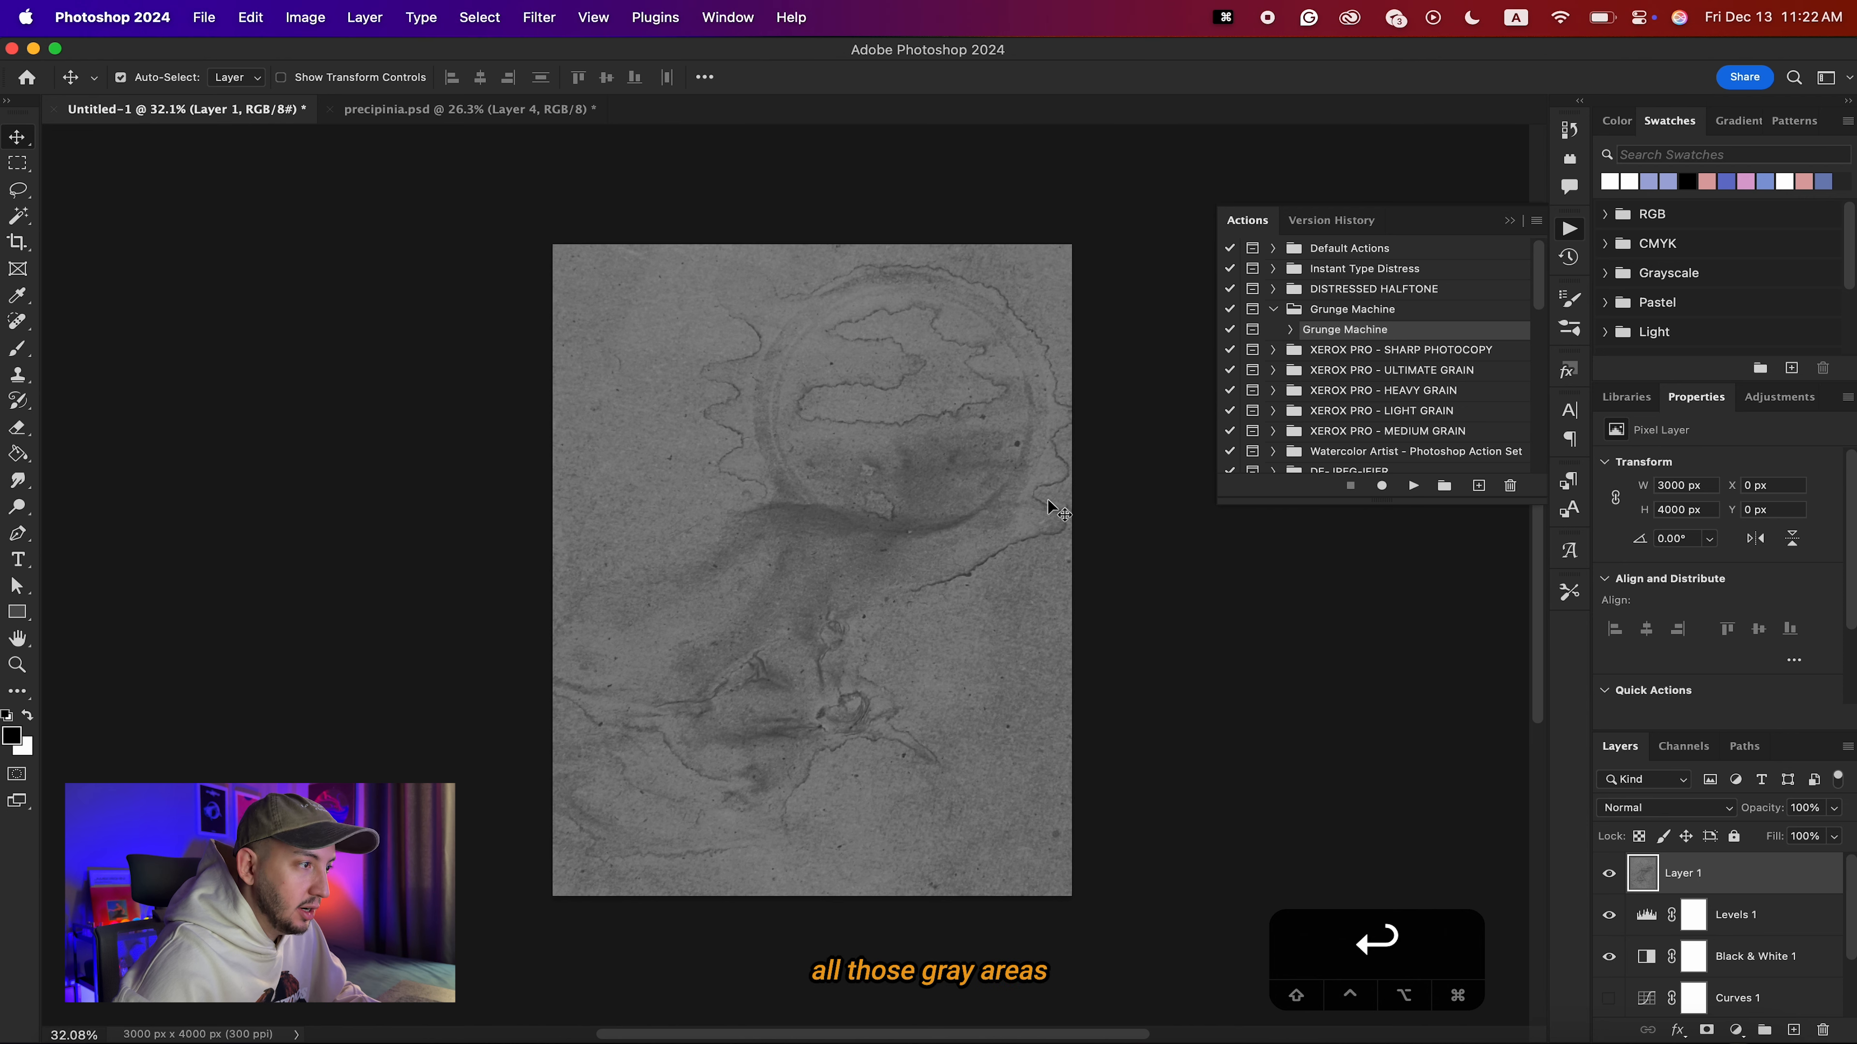
pyautogui.click(456, 110)
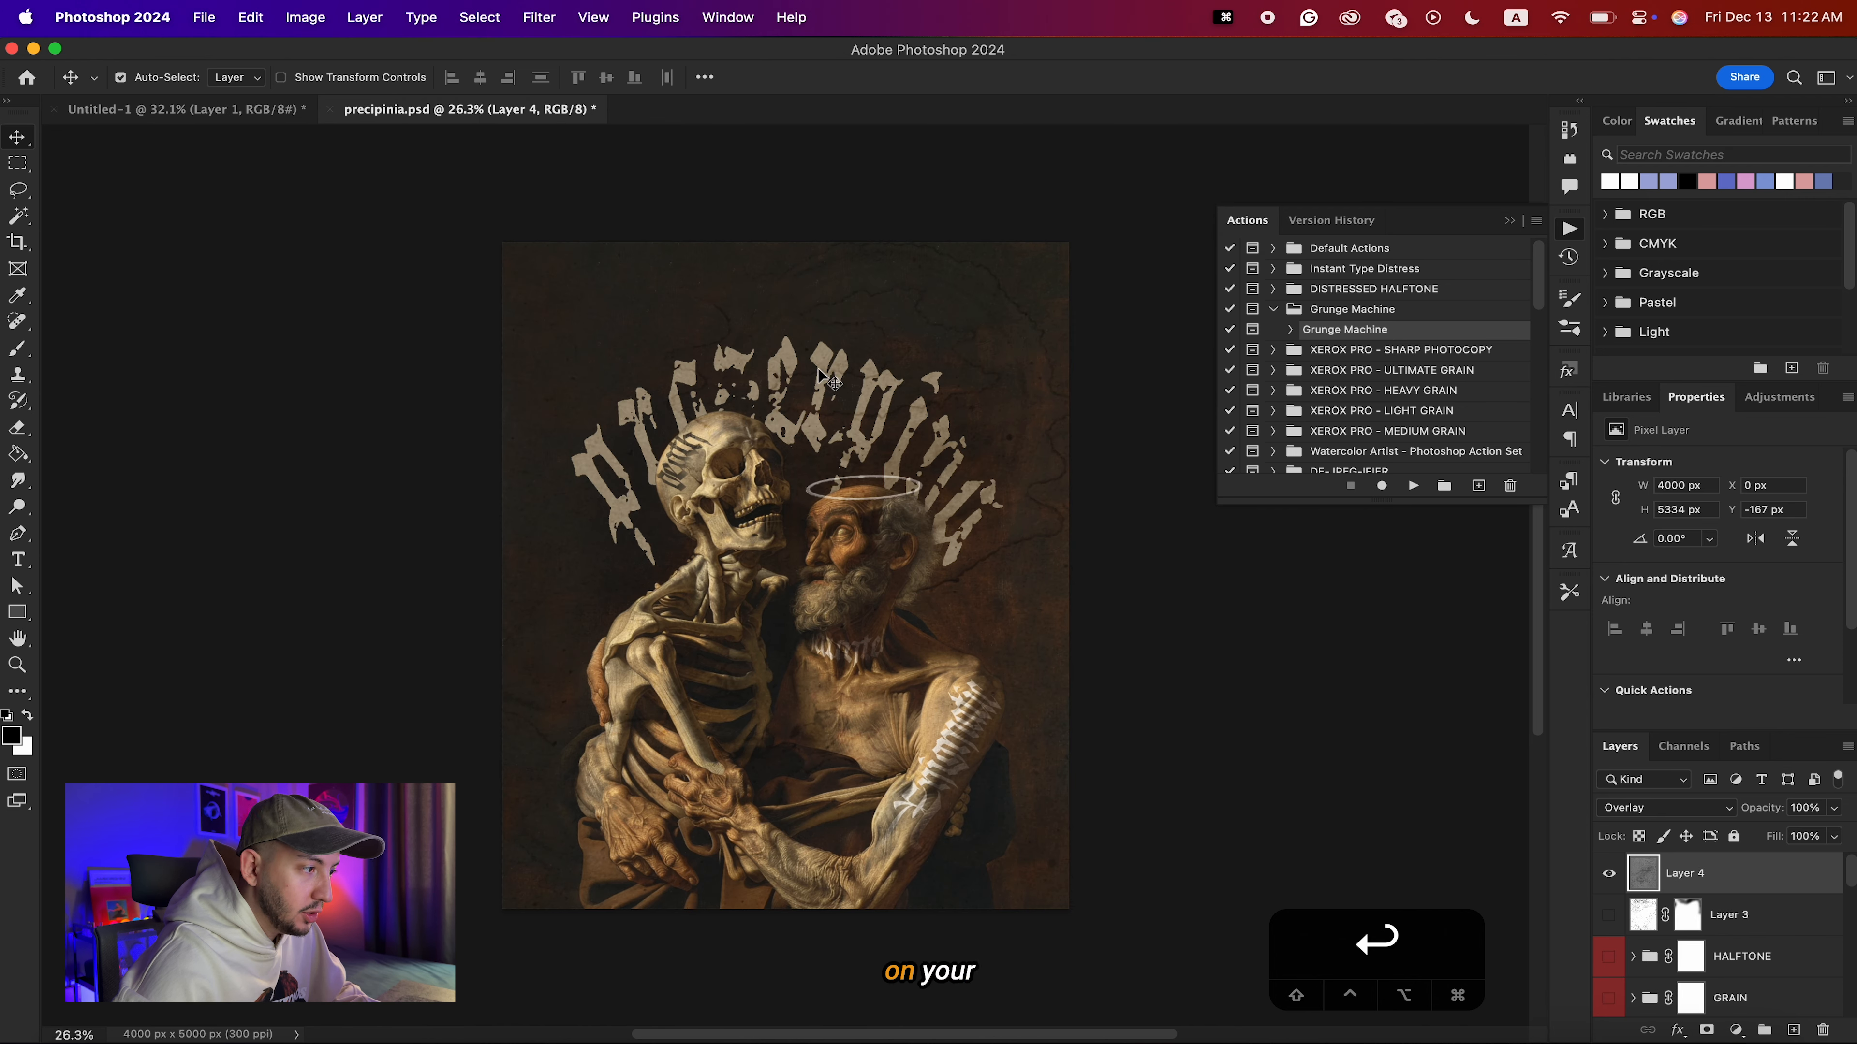
pyautogui.scroll(8, 689, 664)
pyautogui.scroll(3, 689, 665)
pyautogui.hscroll(5, 688, 664)
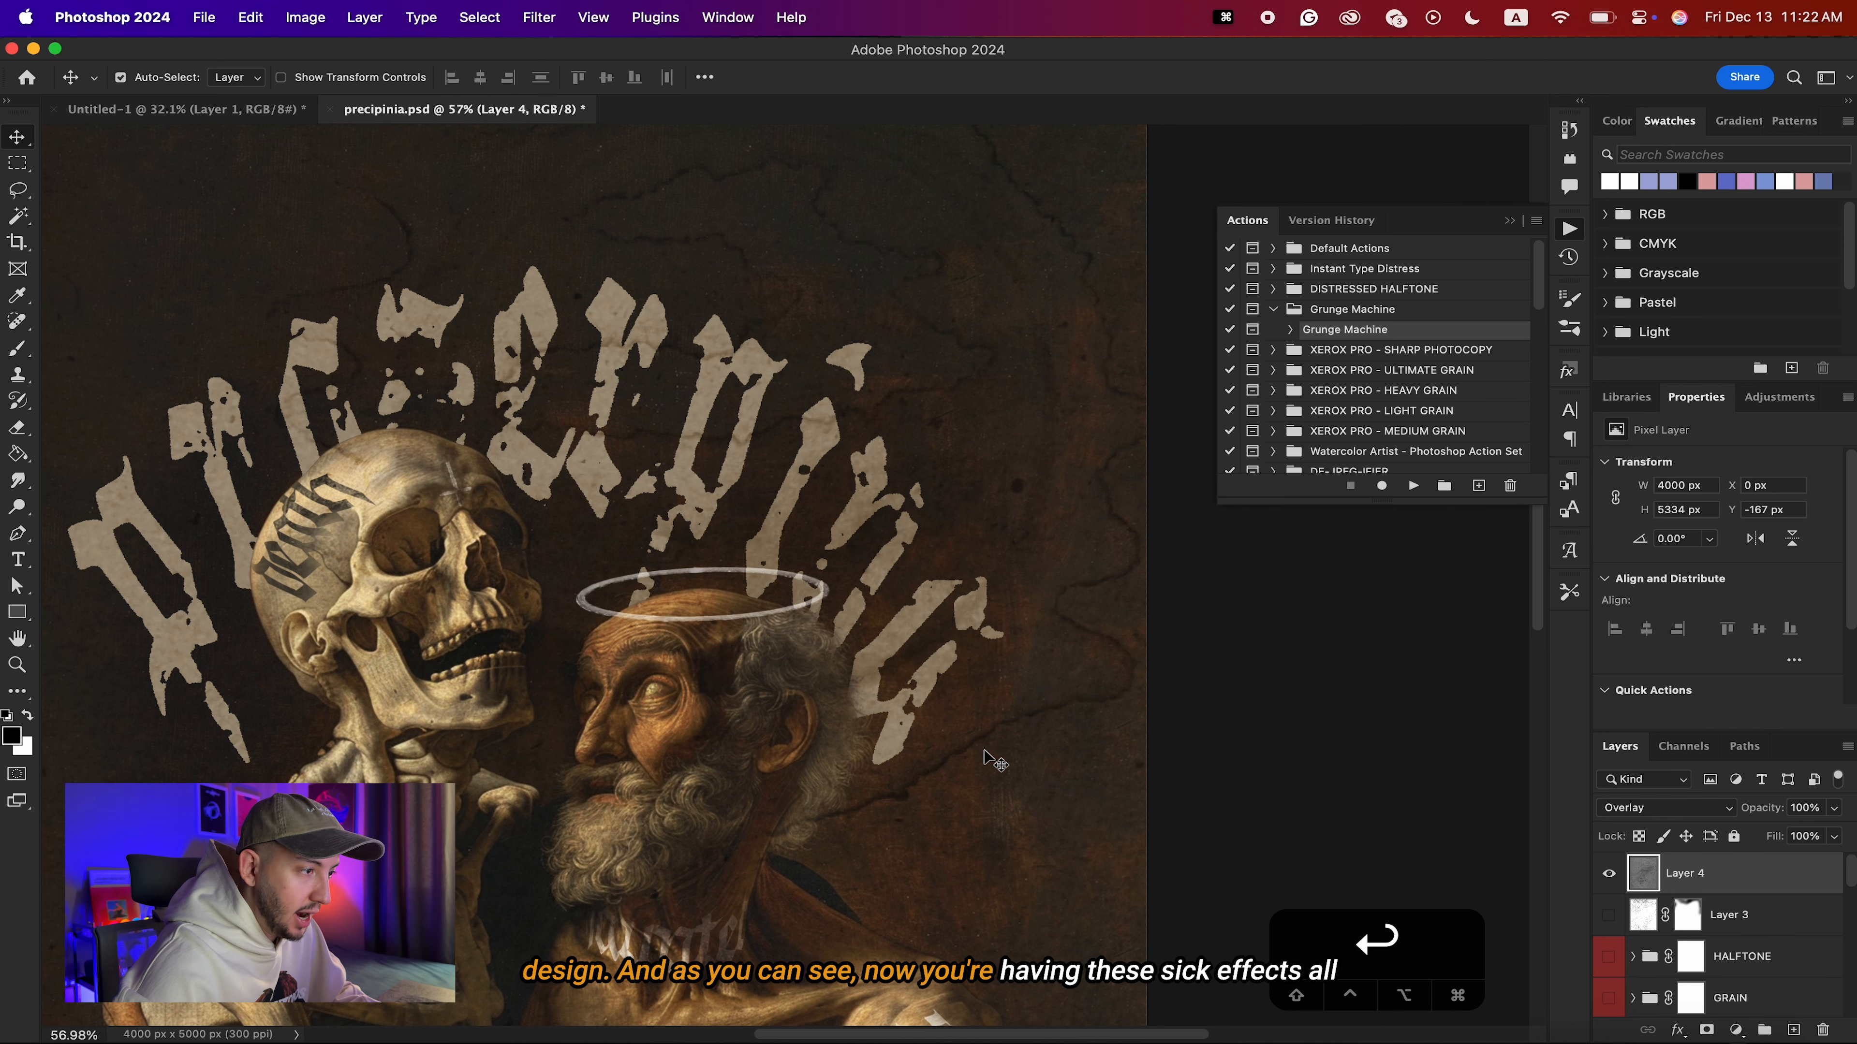
pyautogui.scroll(3, 985, 758)
pyautogui.hscroll(5, 925, 732)
pyautogui.scroll(5, 894, 578)
pyautogui.hscroll(-7, 894, 578)
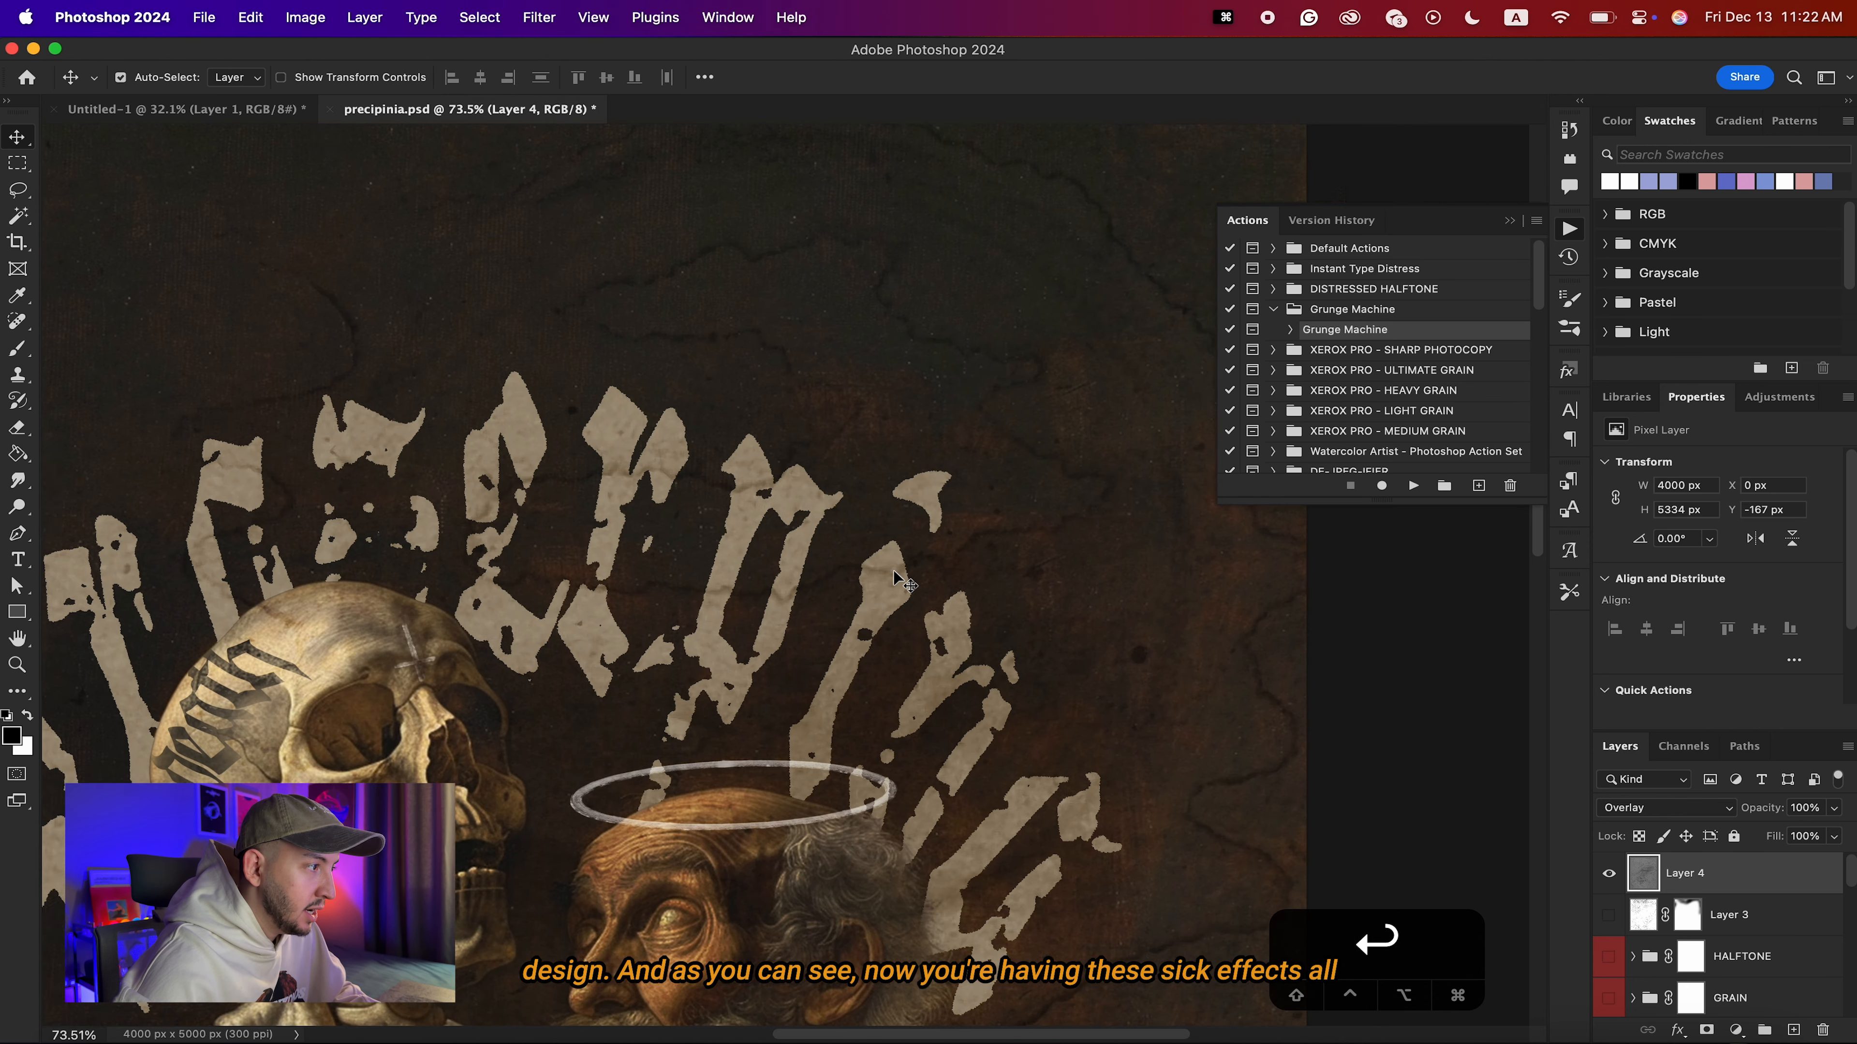
pyautogui.scroll(3, 896, 575)
pyautogui.hscroll(-4, 895, 575)
pyautogui.scroll(-15, 614, 640)
pyautogui.hscroll(-4, 614, 640)
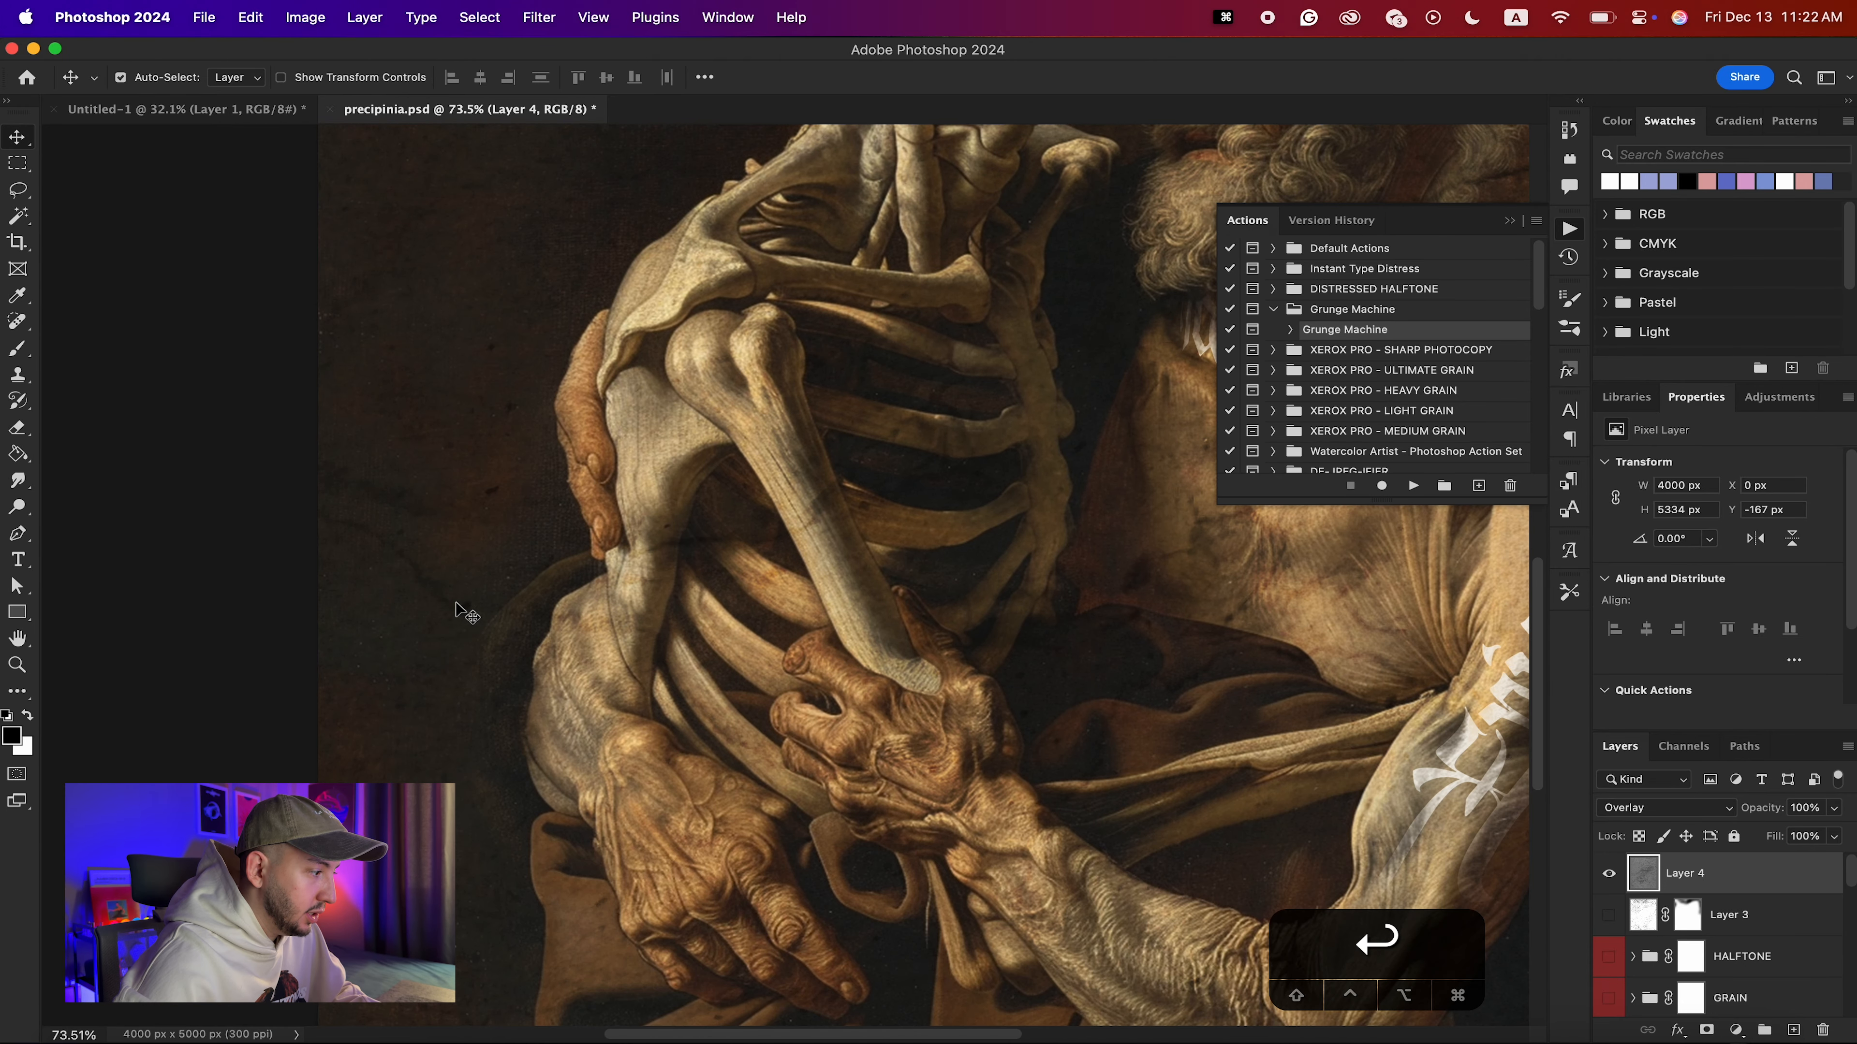
pyautogui.scroll(-5, 466, 615)
pyautogui.scroll(15, 466, 615)
pyautogui.hscroll(-2, 467, 614)
pyautogui.scroll(1, 458, 613)
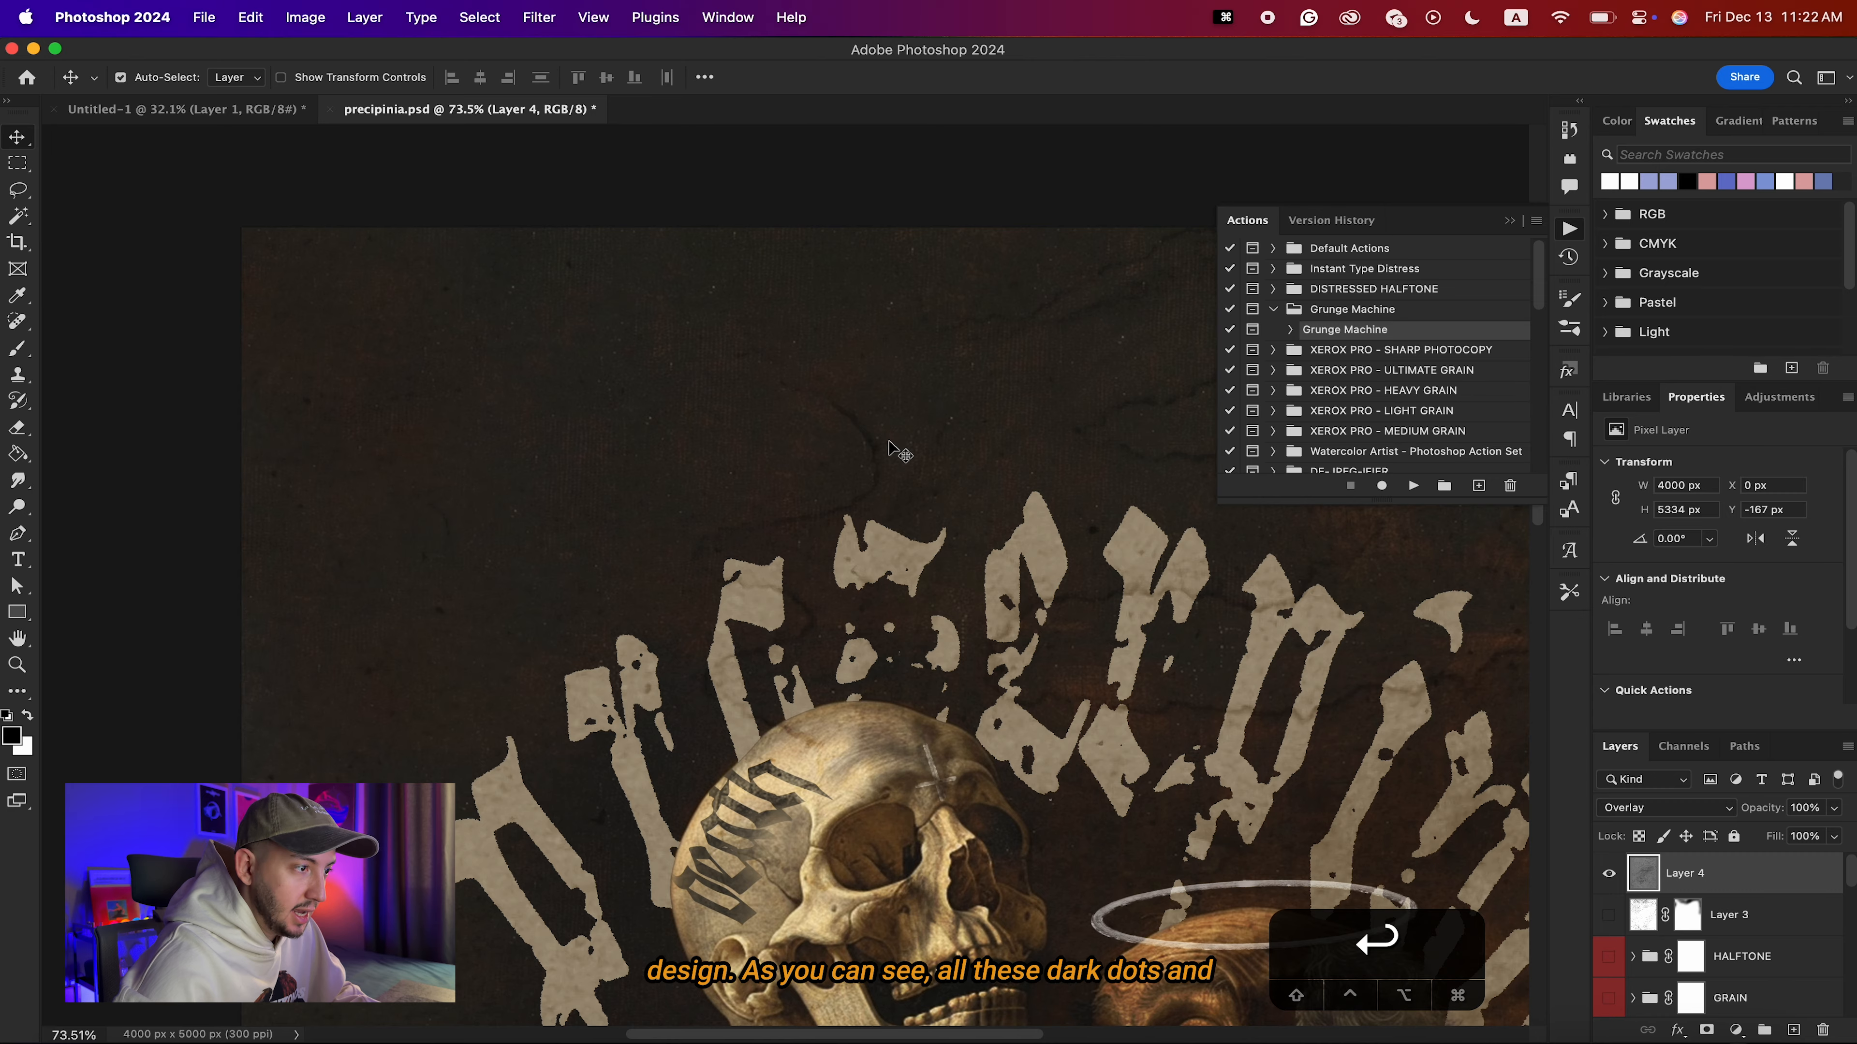
pyautogui.scroll(-5, 890, 446)
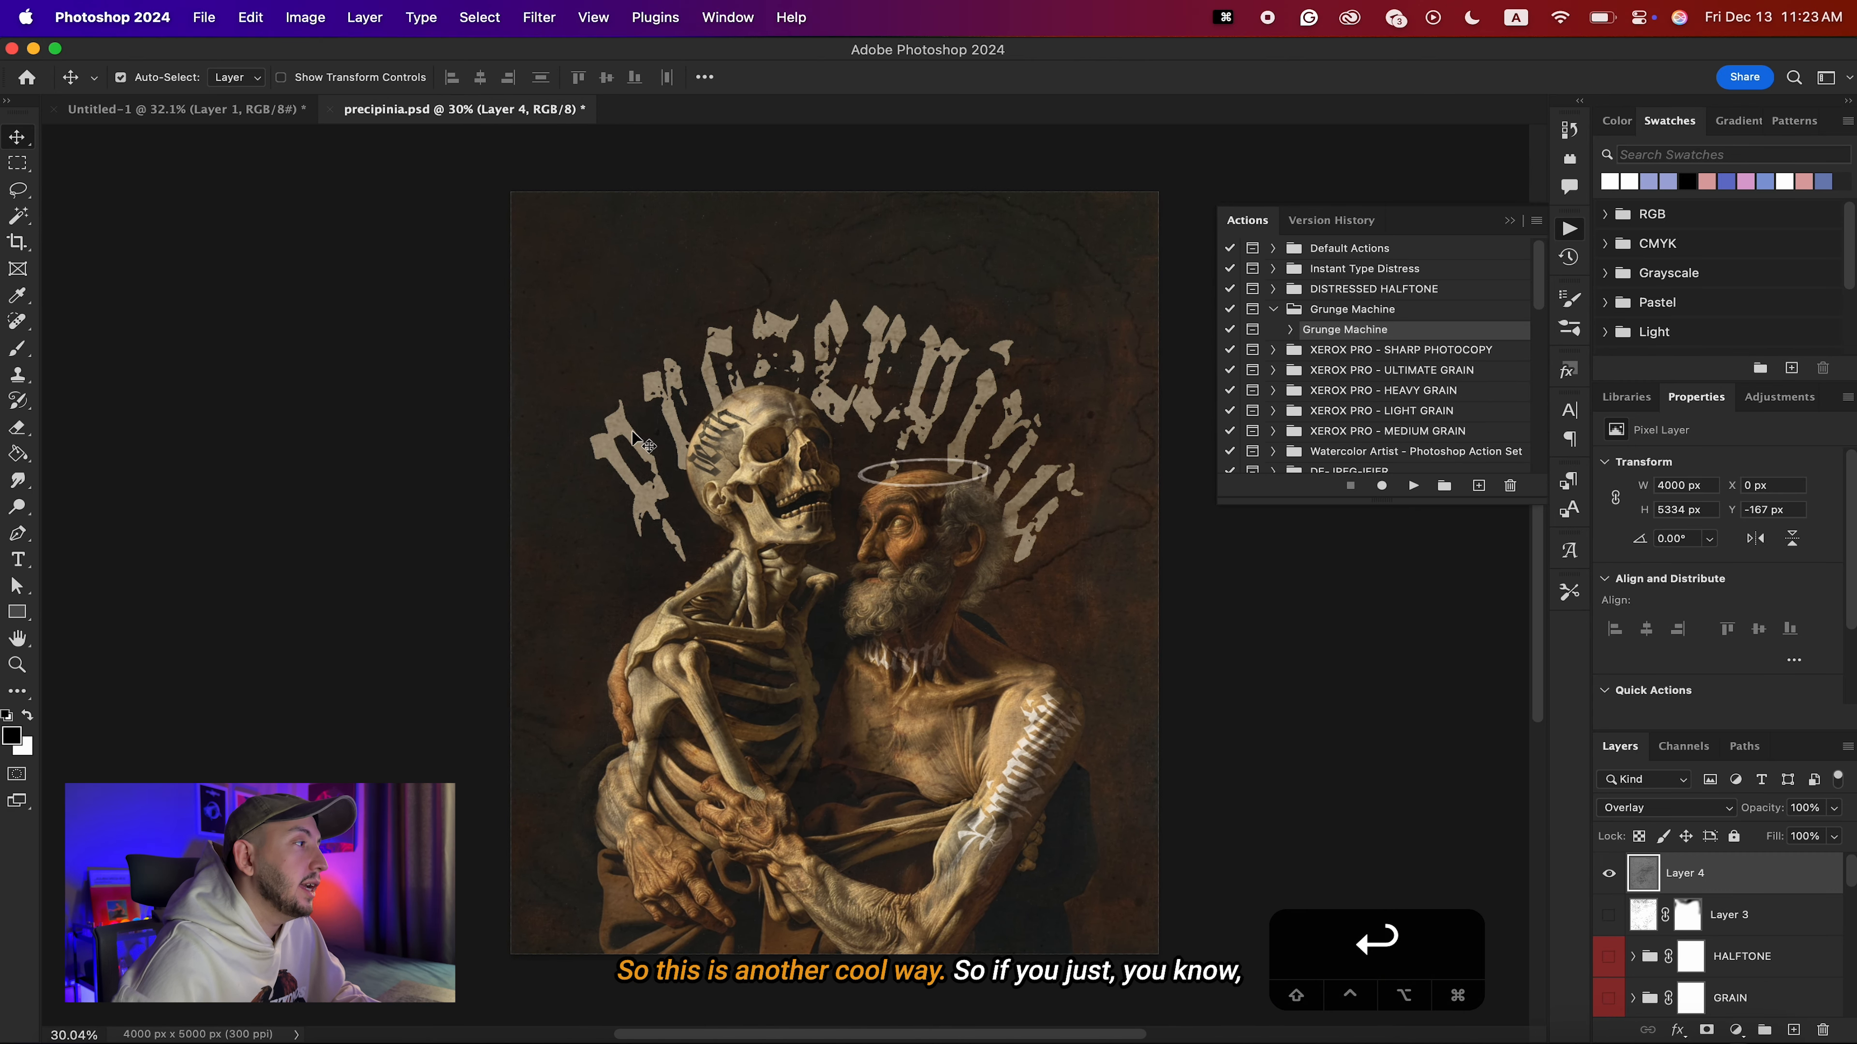
# Examine the stain edges and dark specks of the gray texture in Untitled-1 up close, and return to precipinia.psd.
pyautogui.click(217, 112)
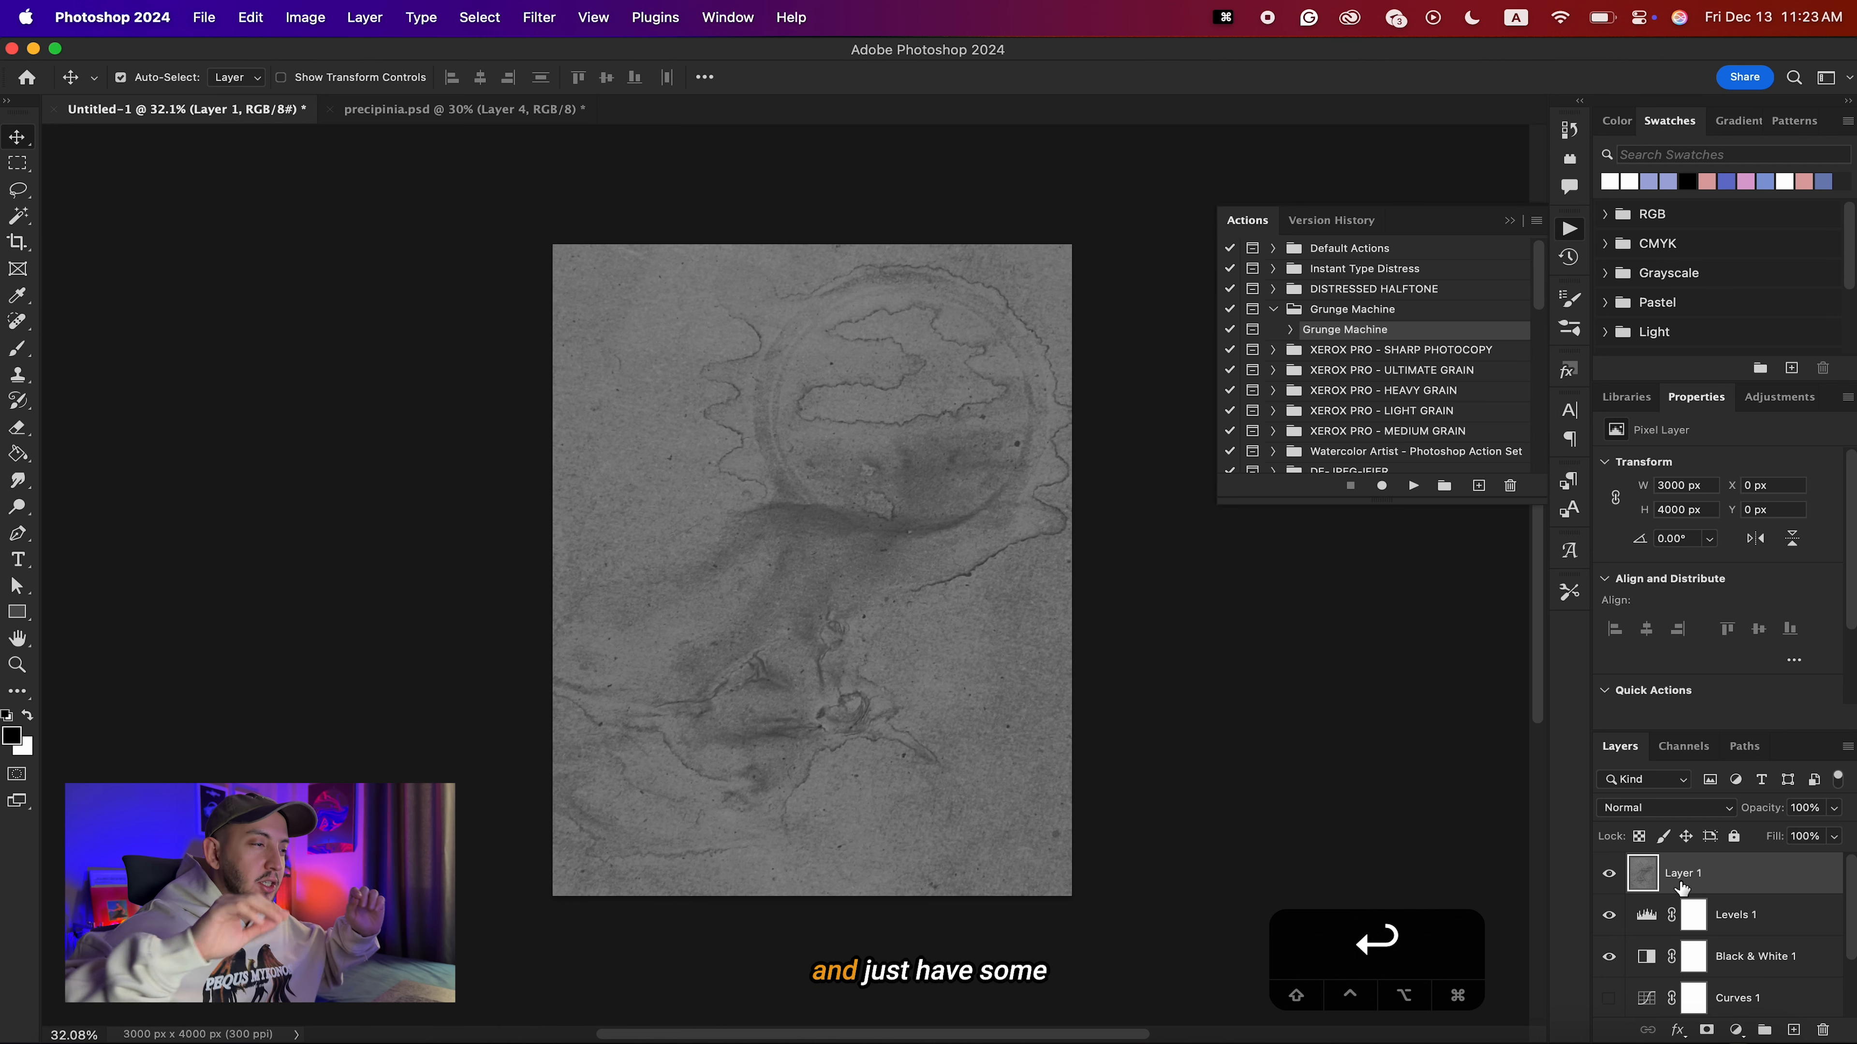
pyautogui.scroll(5, 1070, 610)
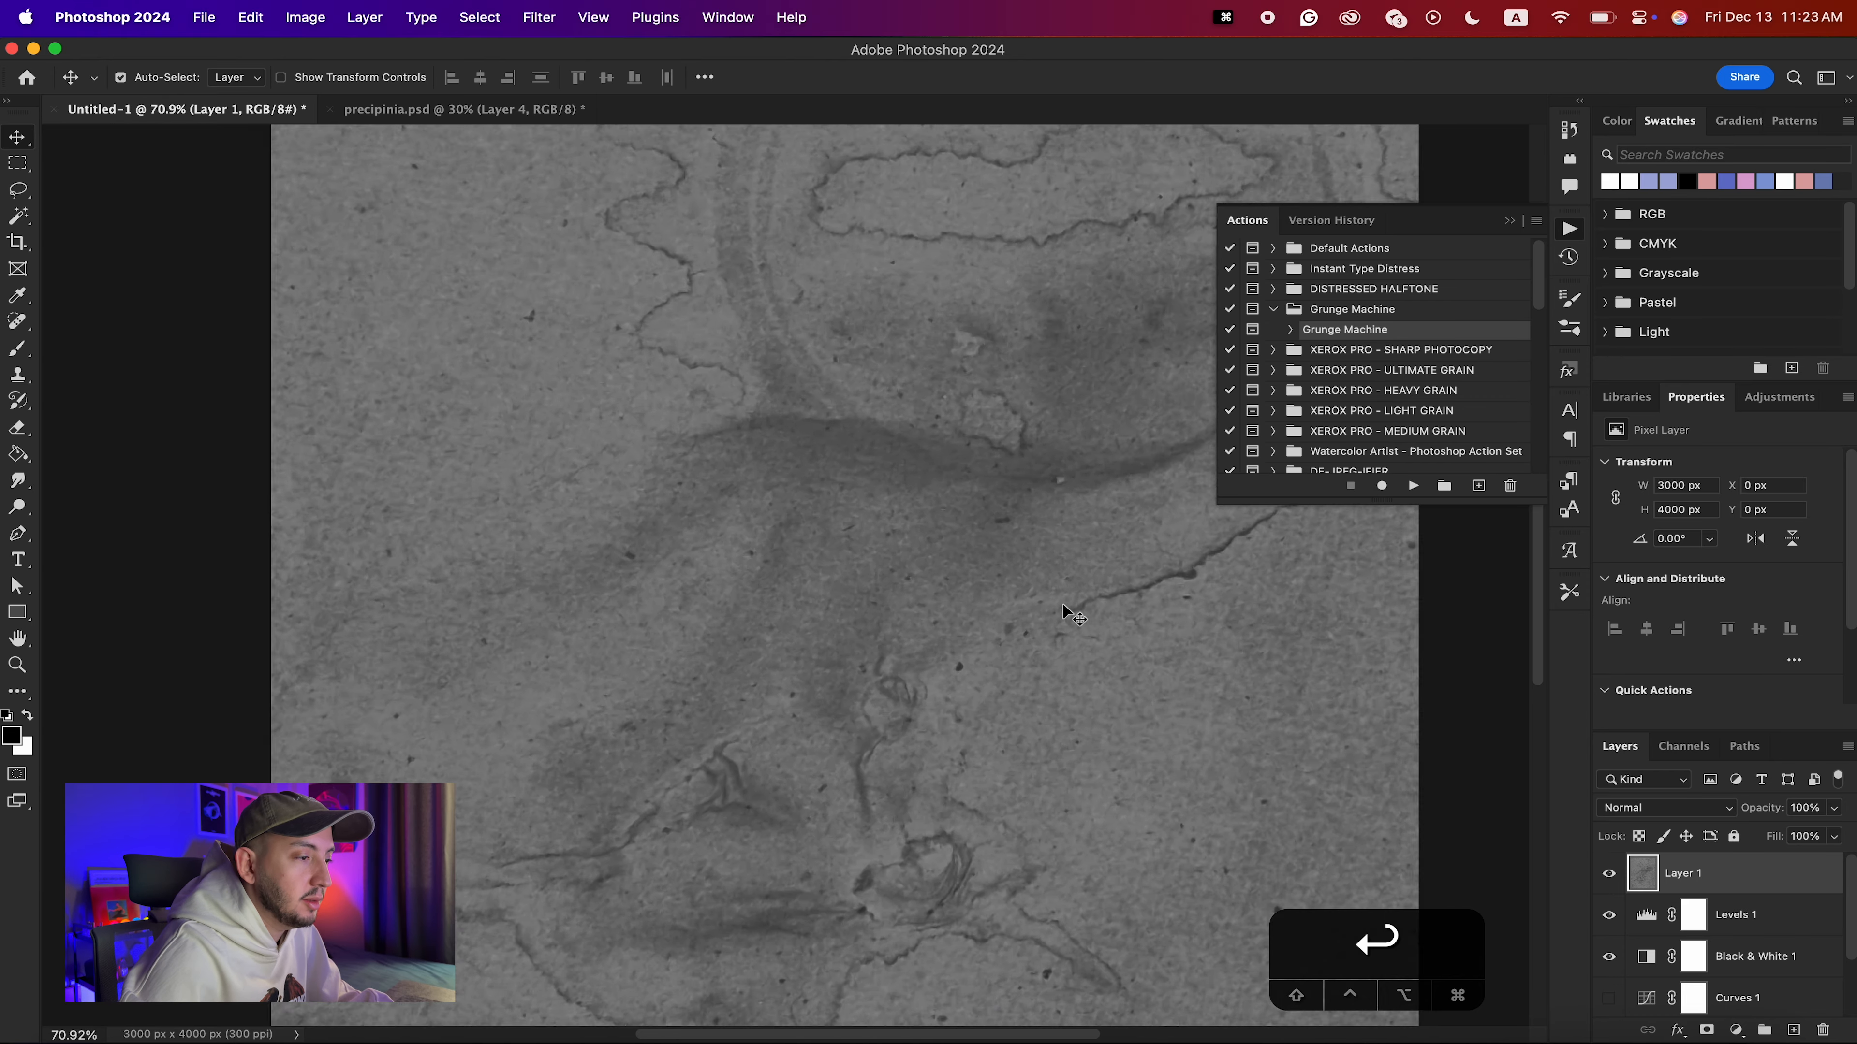
pyautogui.scroll(-4, 853, 422)
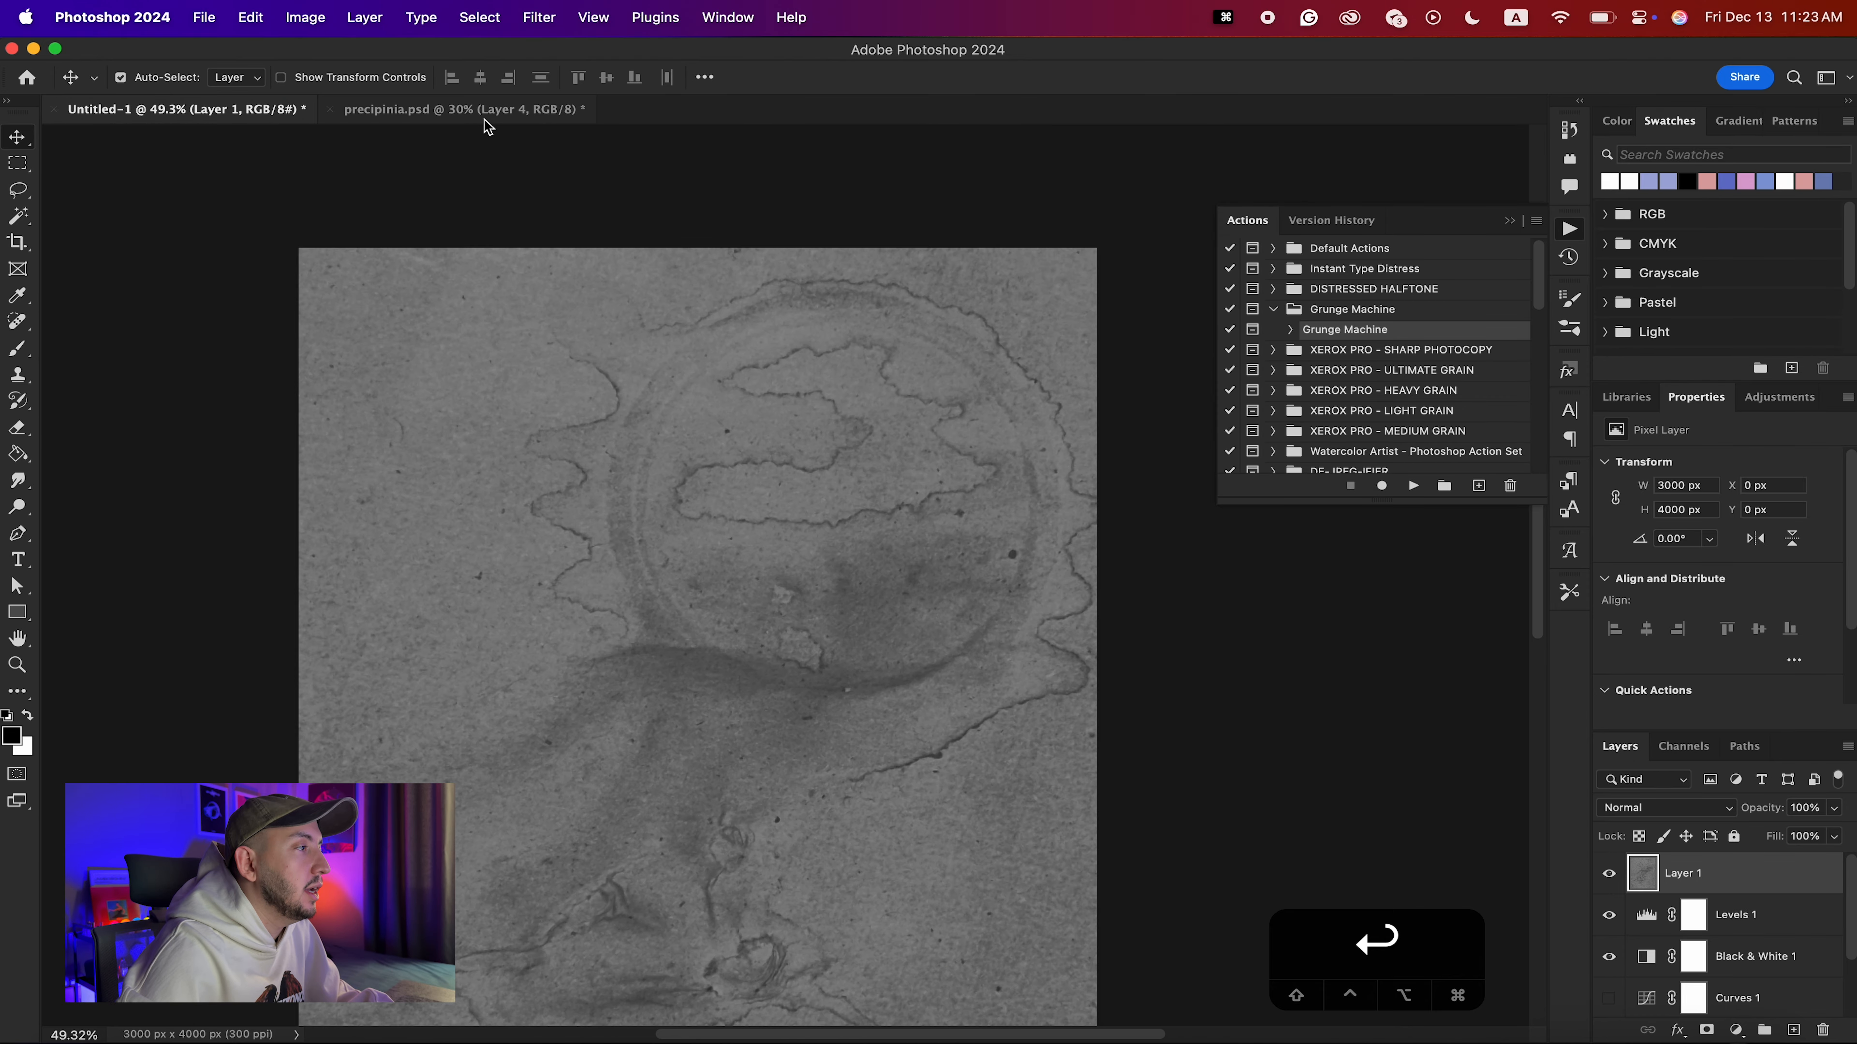
pyautogui.click(485, 117)
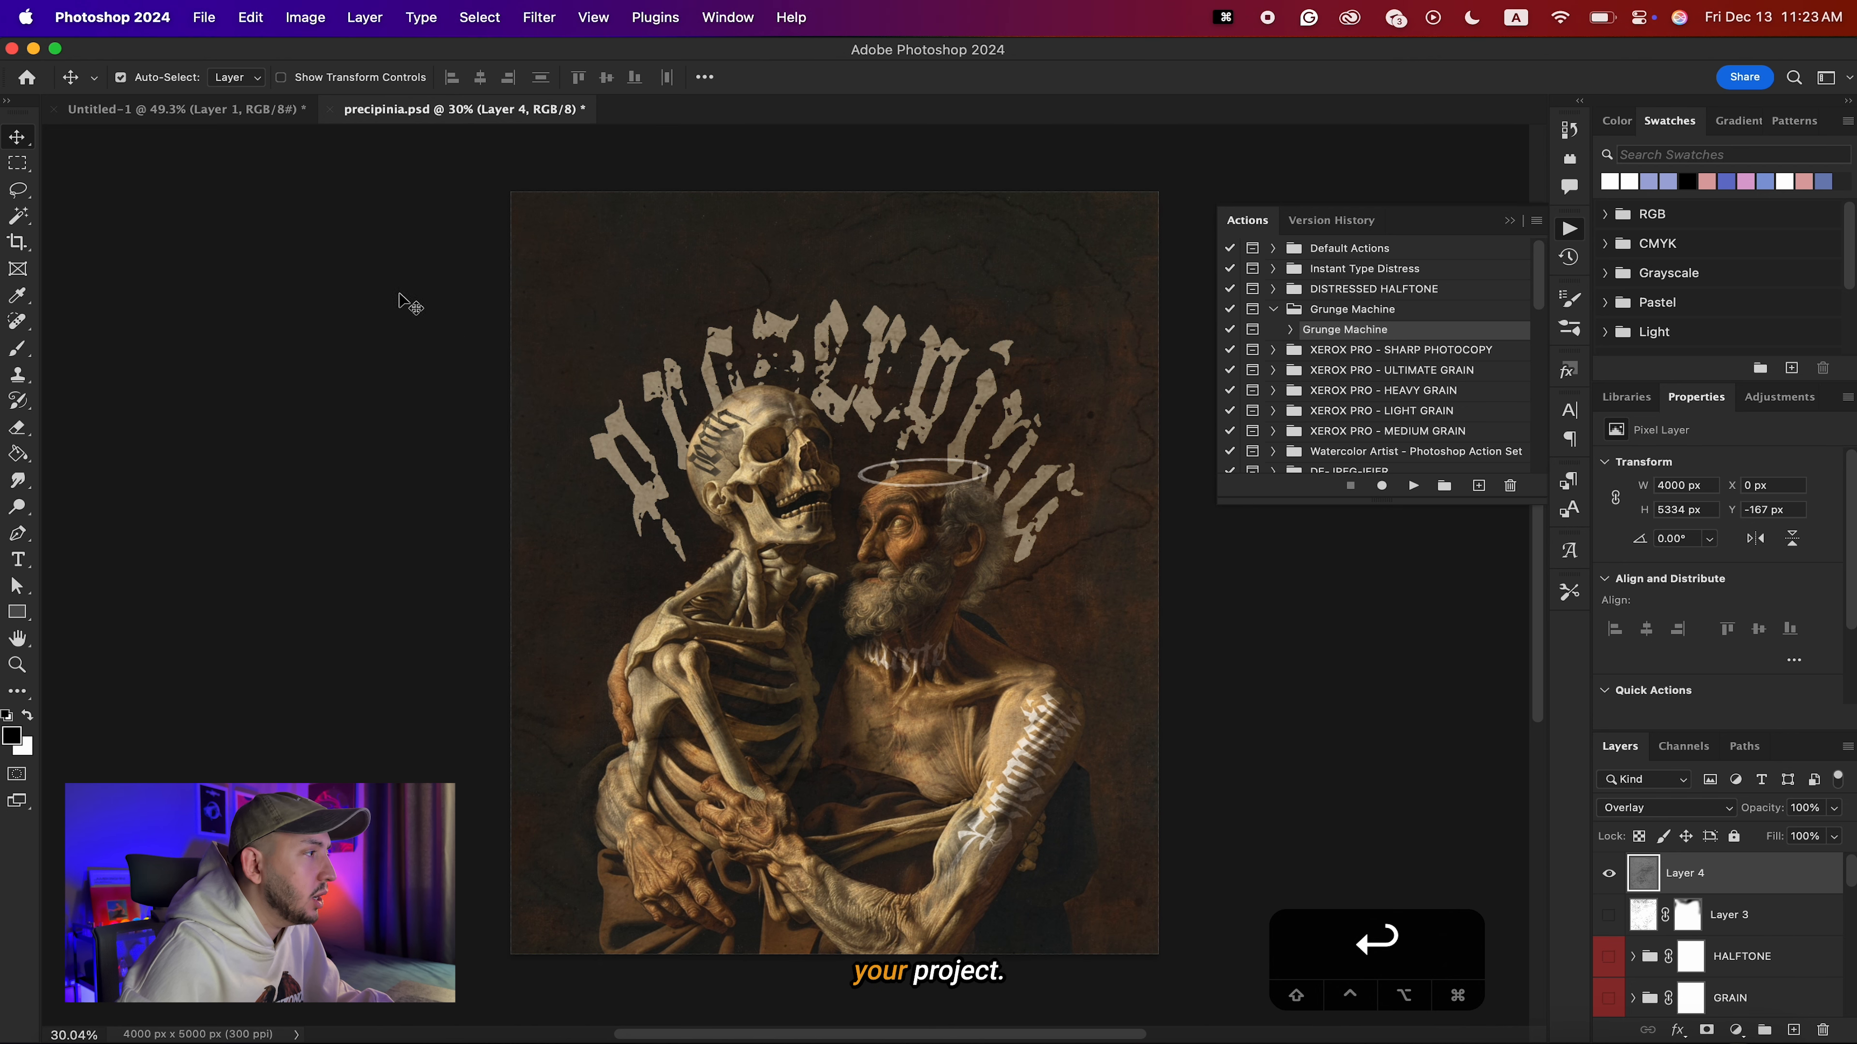
# In Untitled-1, rename the merged texture layer, Layer 1, as Merge.
pyautogui.click(182, 112)
pyautogui.hscroll(-2, 299, 691)
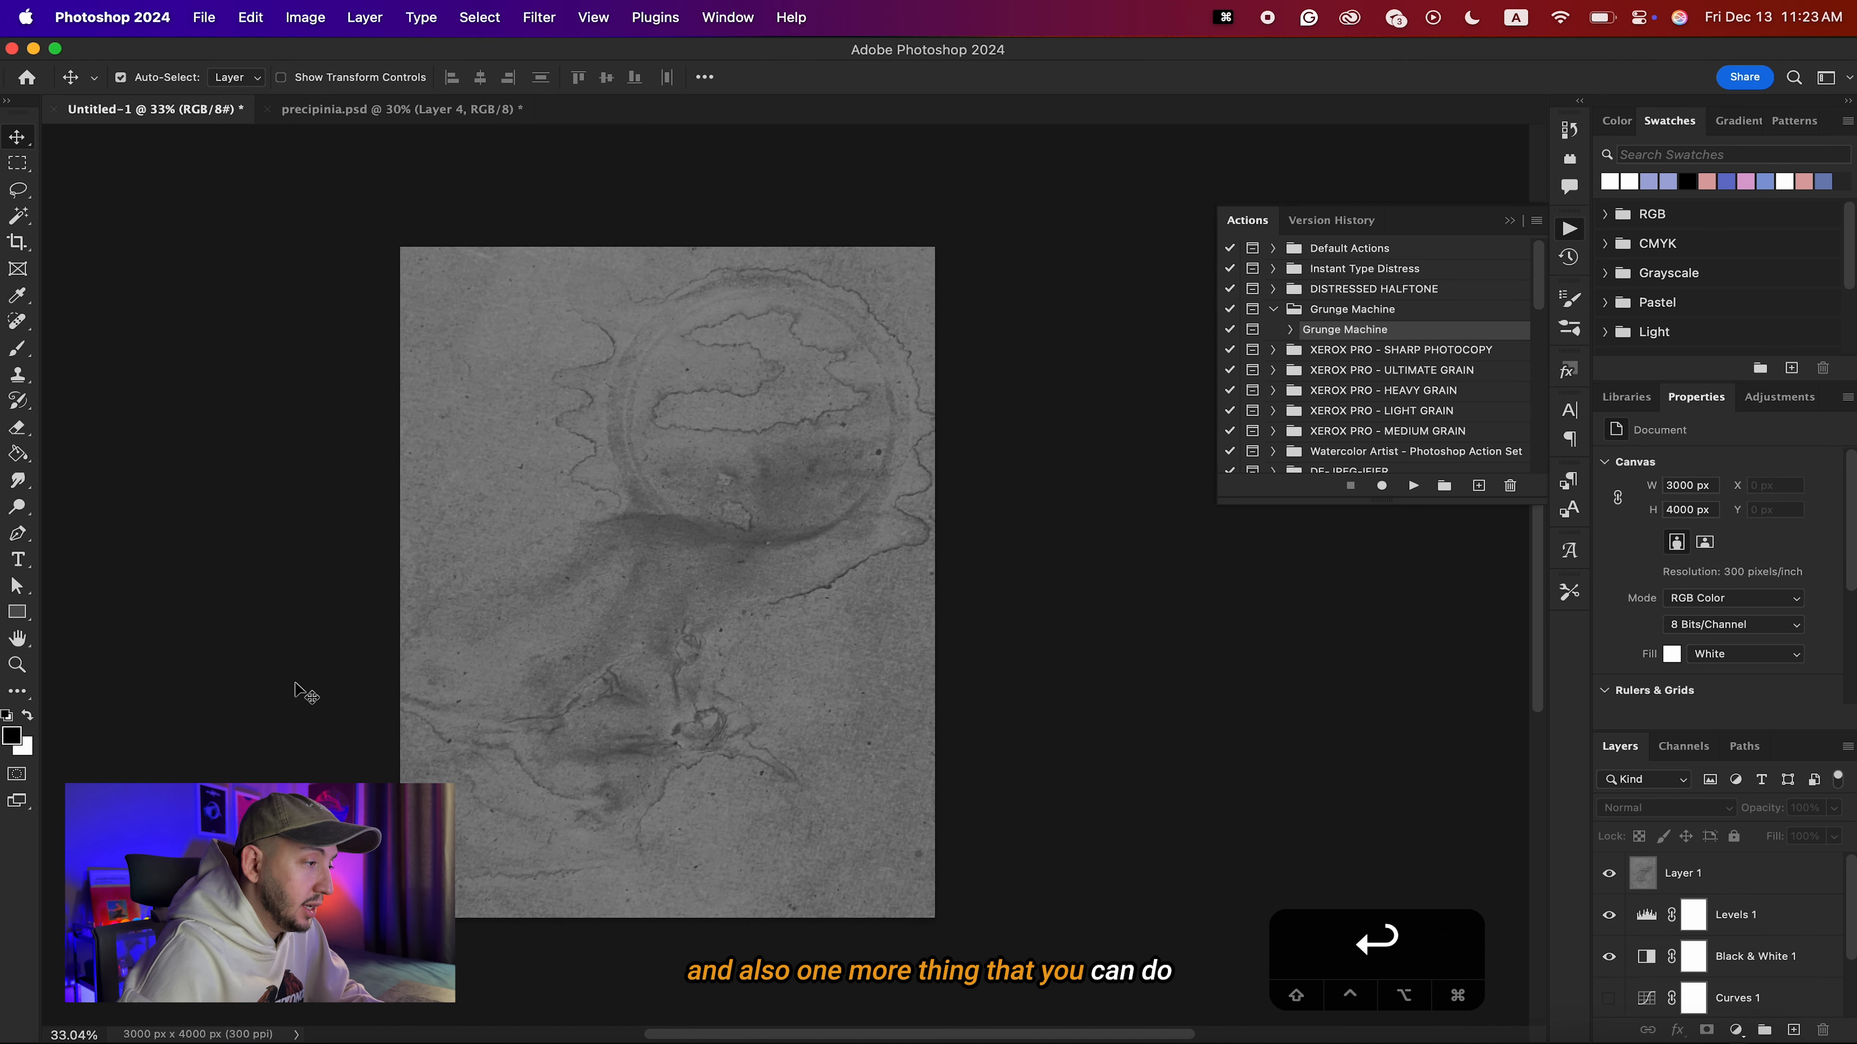
pyautogui.hscroll(-8, 299, 691)
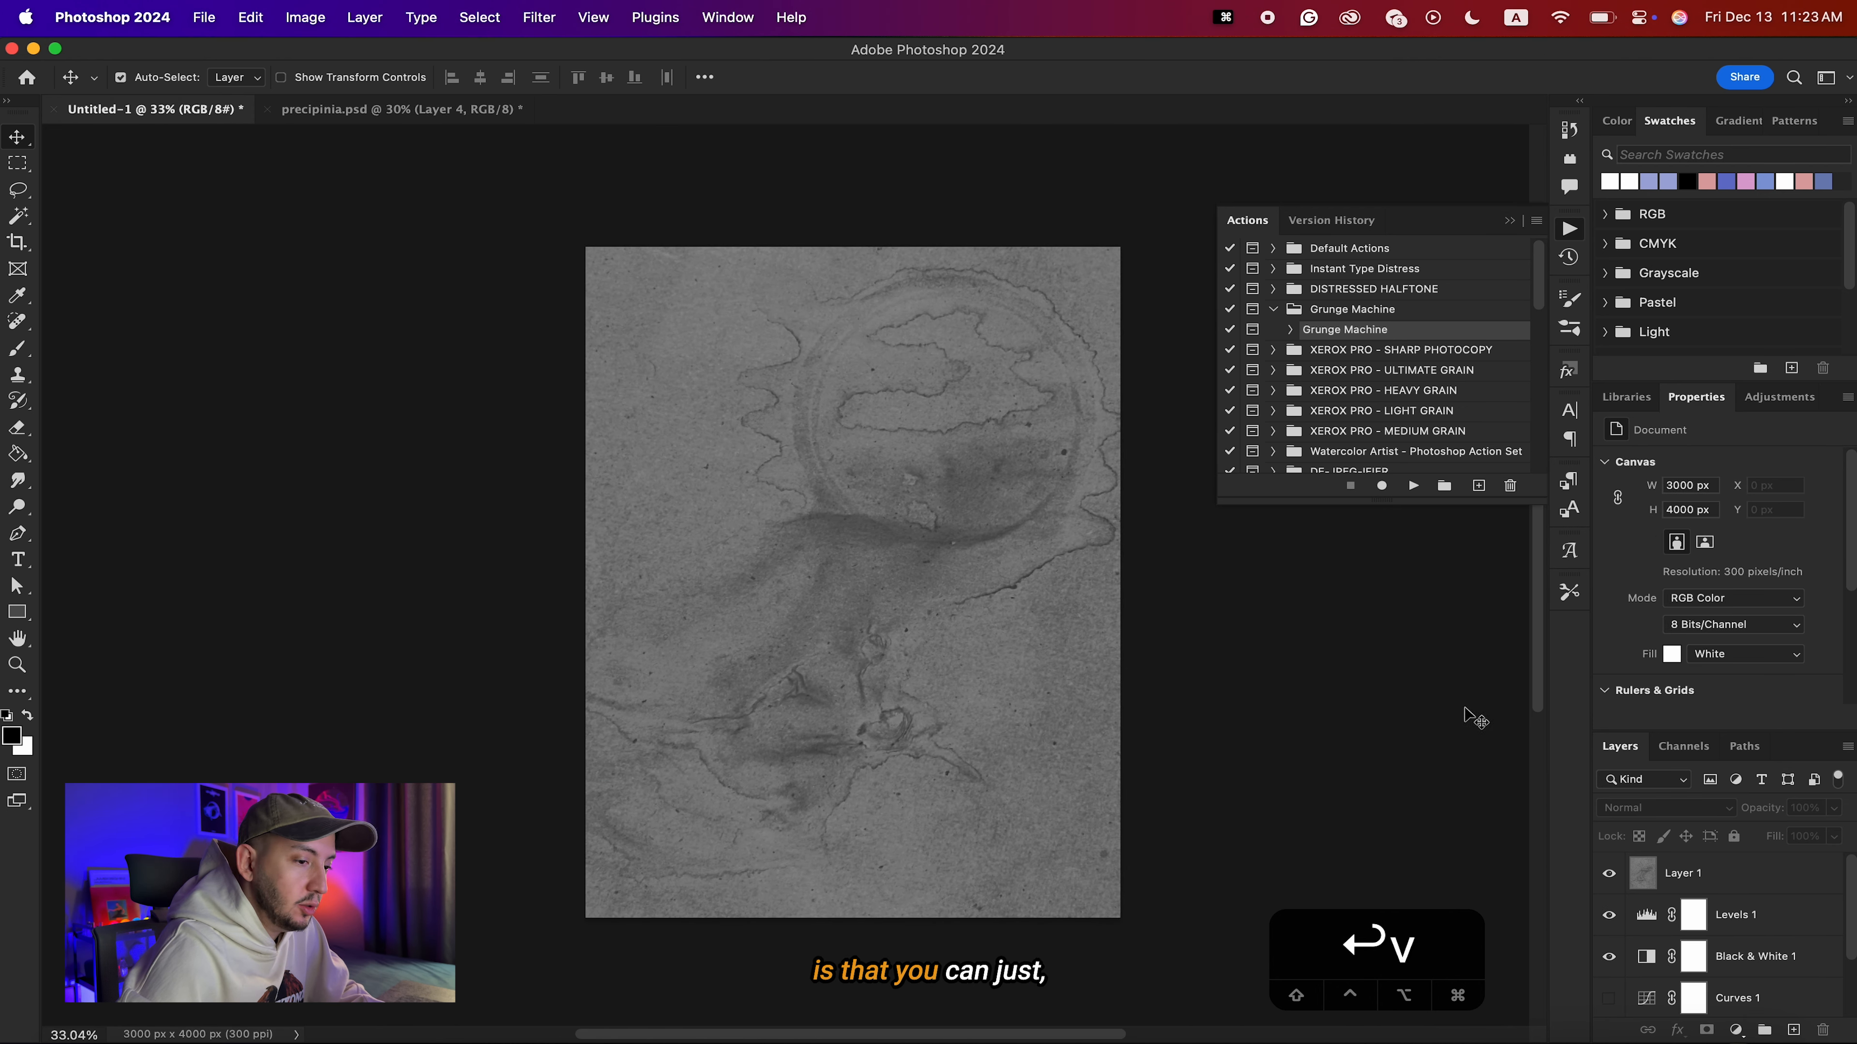
pyautogui.click(1726, 881)
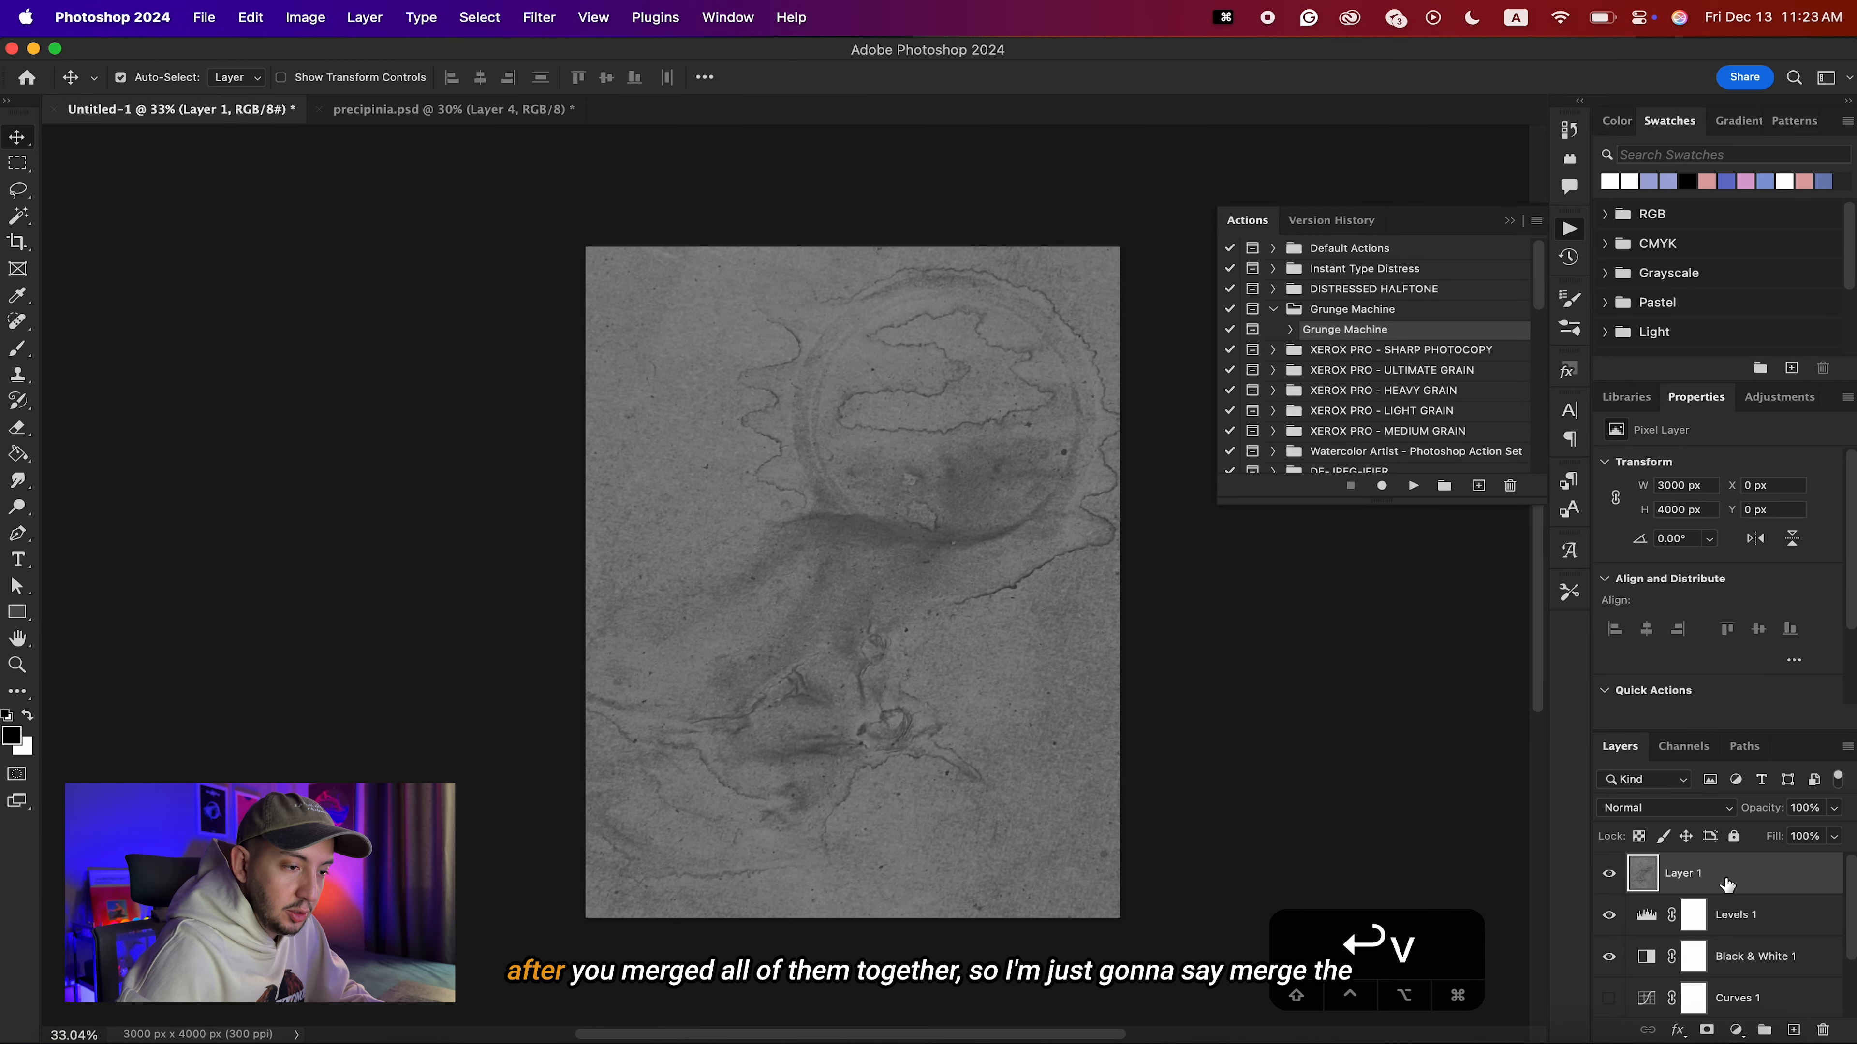
pyautogui.write('Merged')
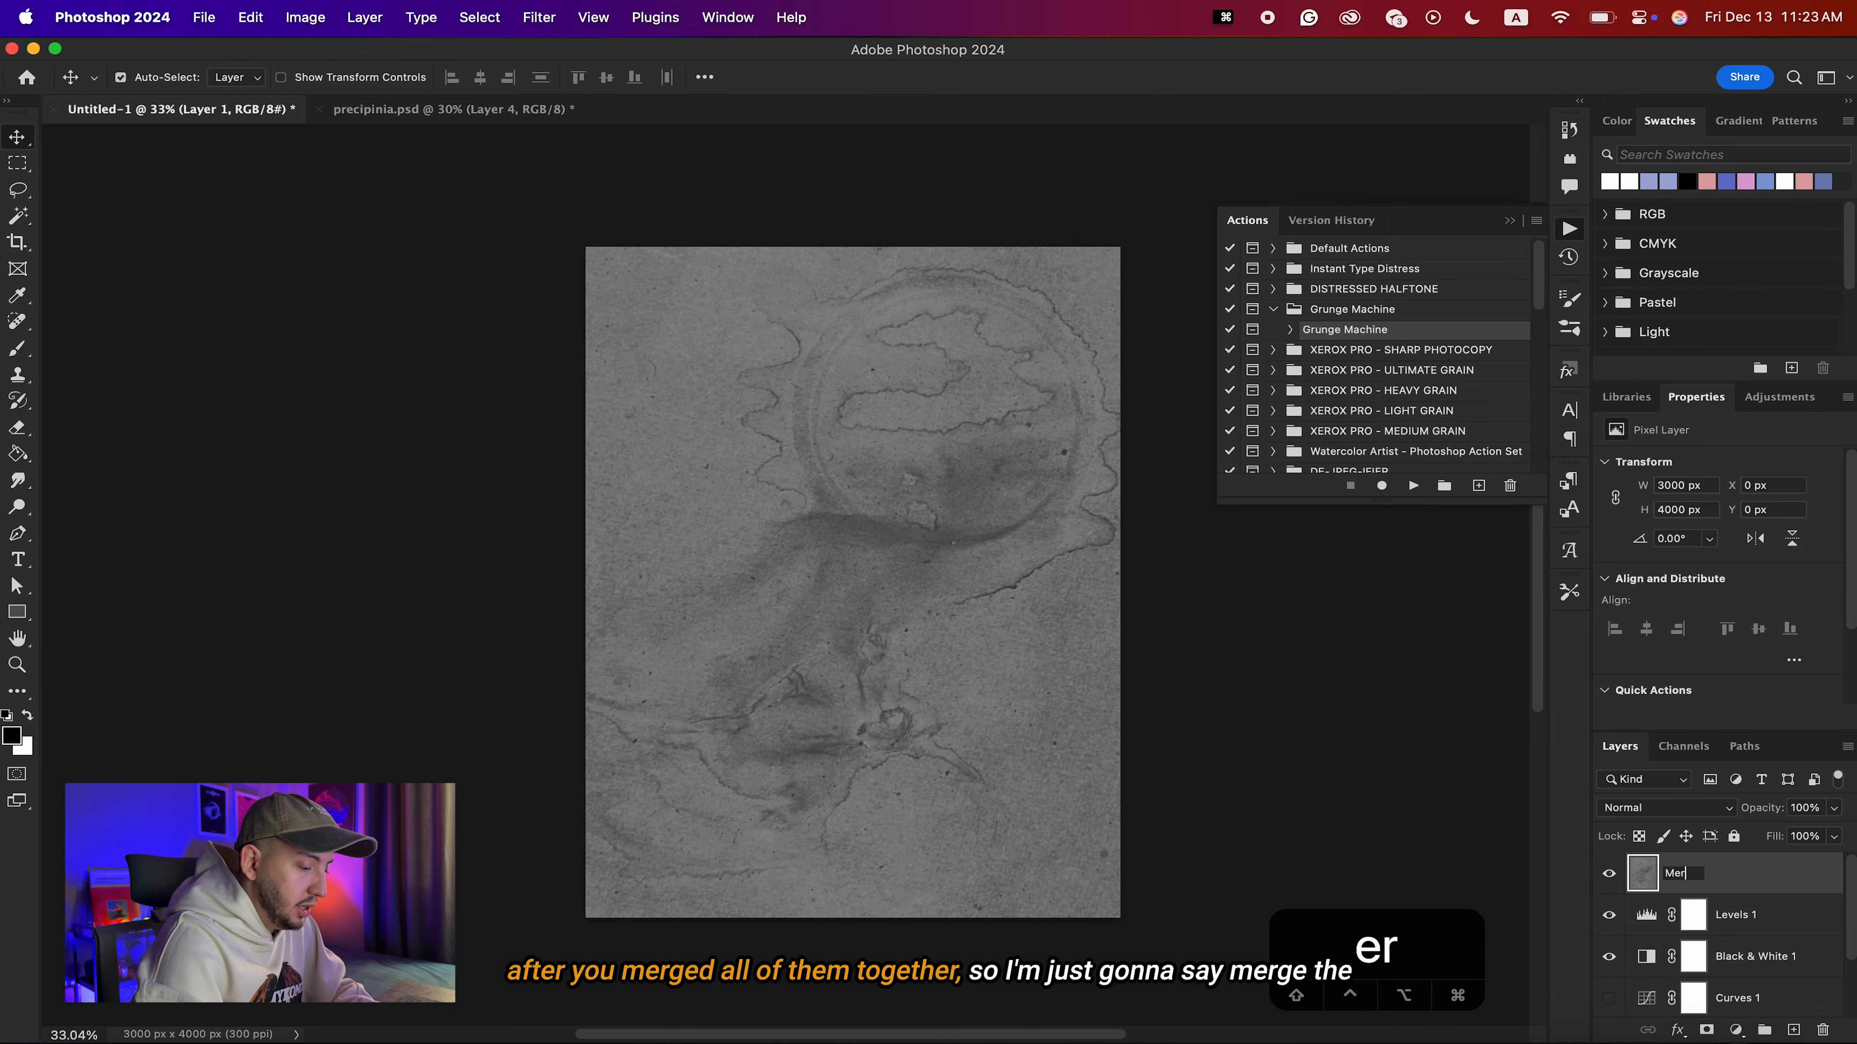
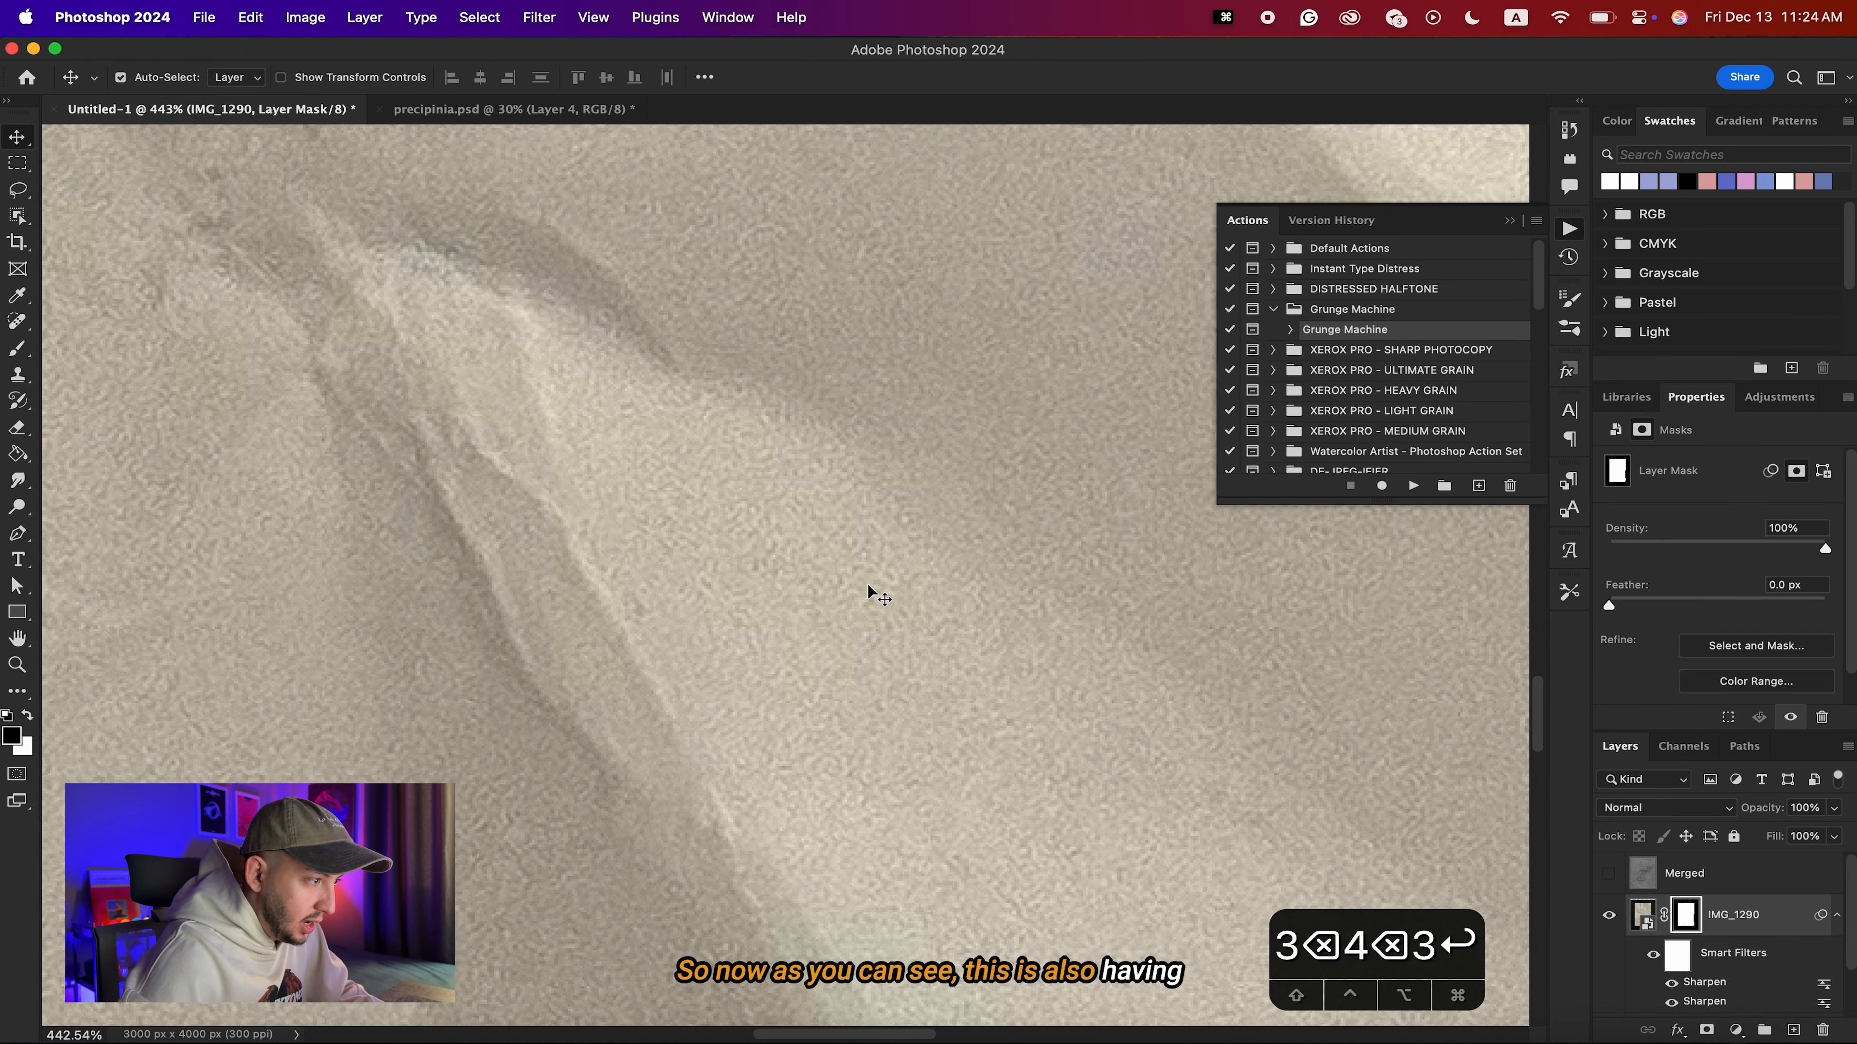
pyautogui.scroll(20, 562, 775)
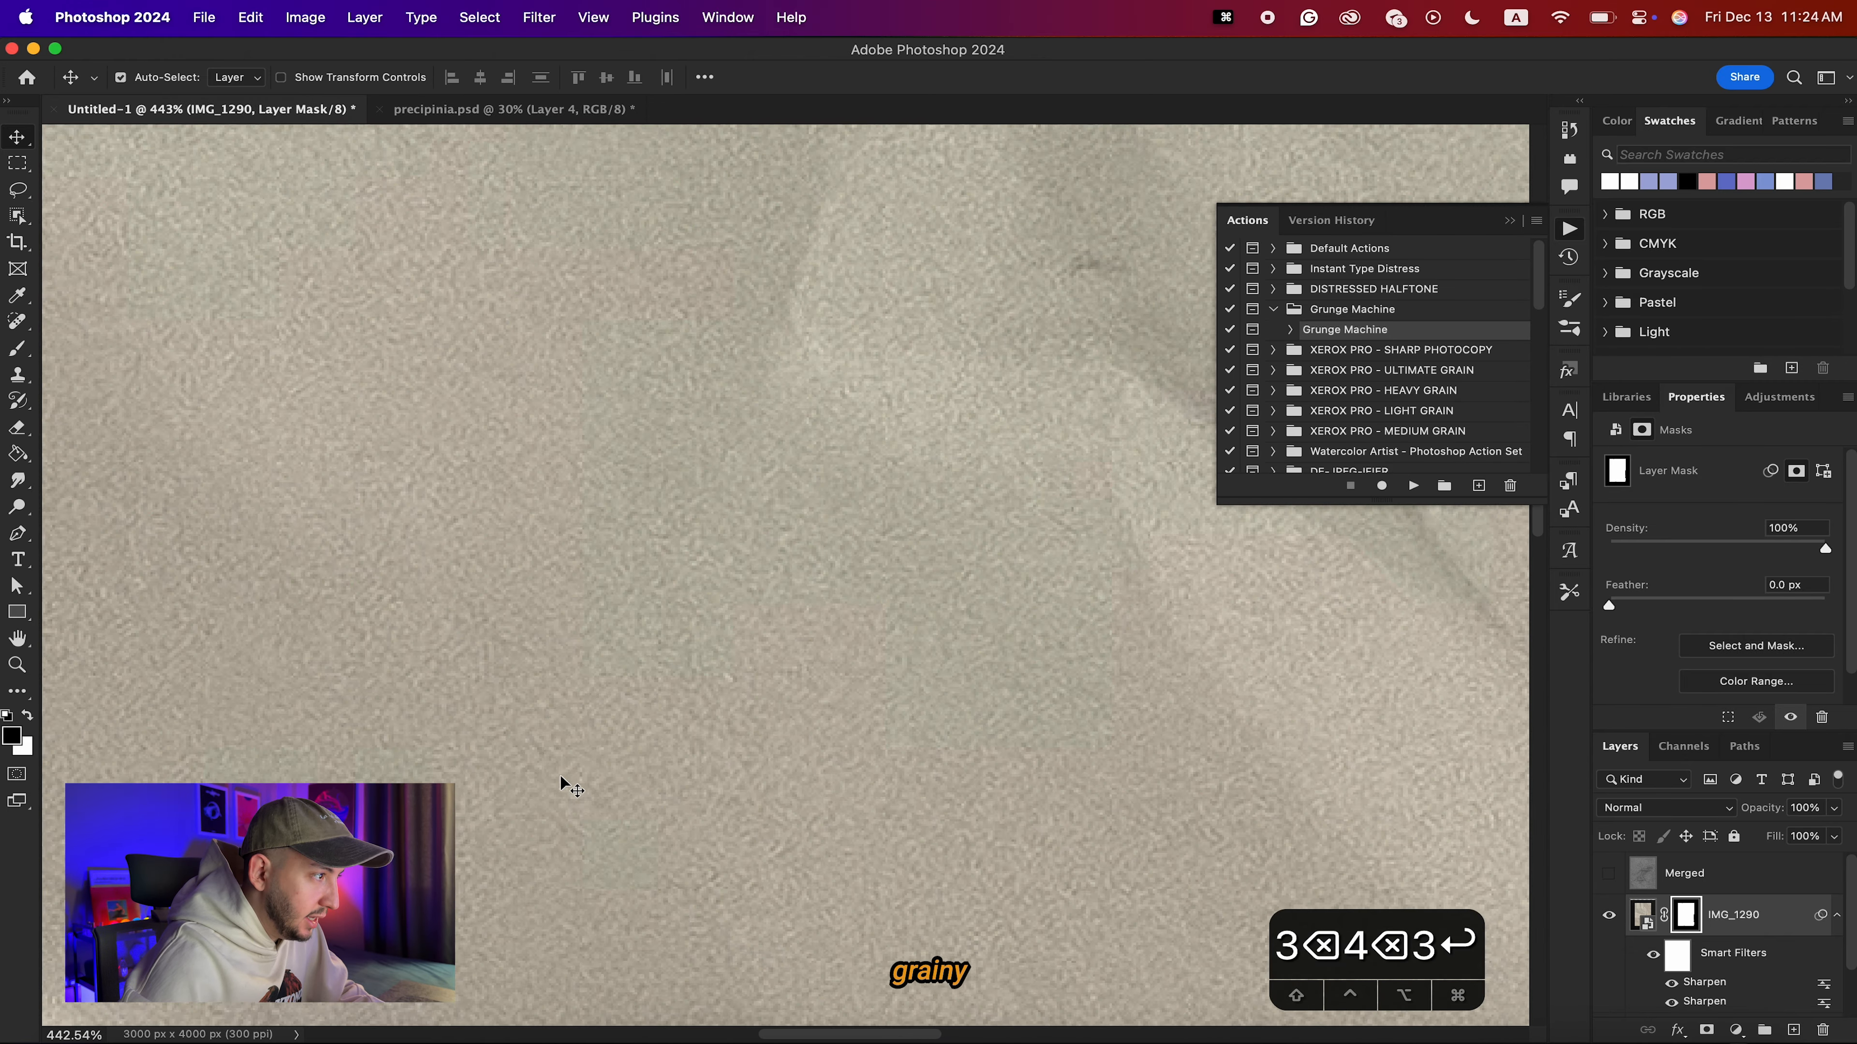
# Place the coffee-stain photo IMG_5329 from the Downloads folder above the cut-out crumpled paper layer in Untitled-1.
pyautogui.scroll(-12, 560, 774)
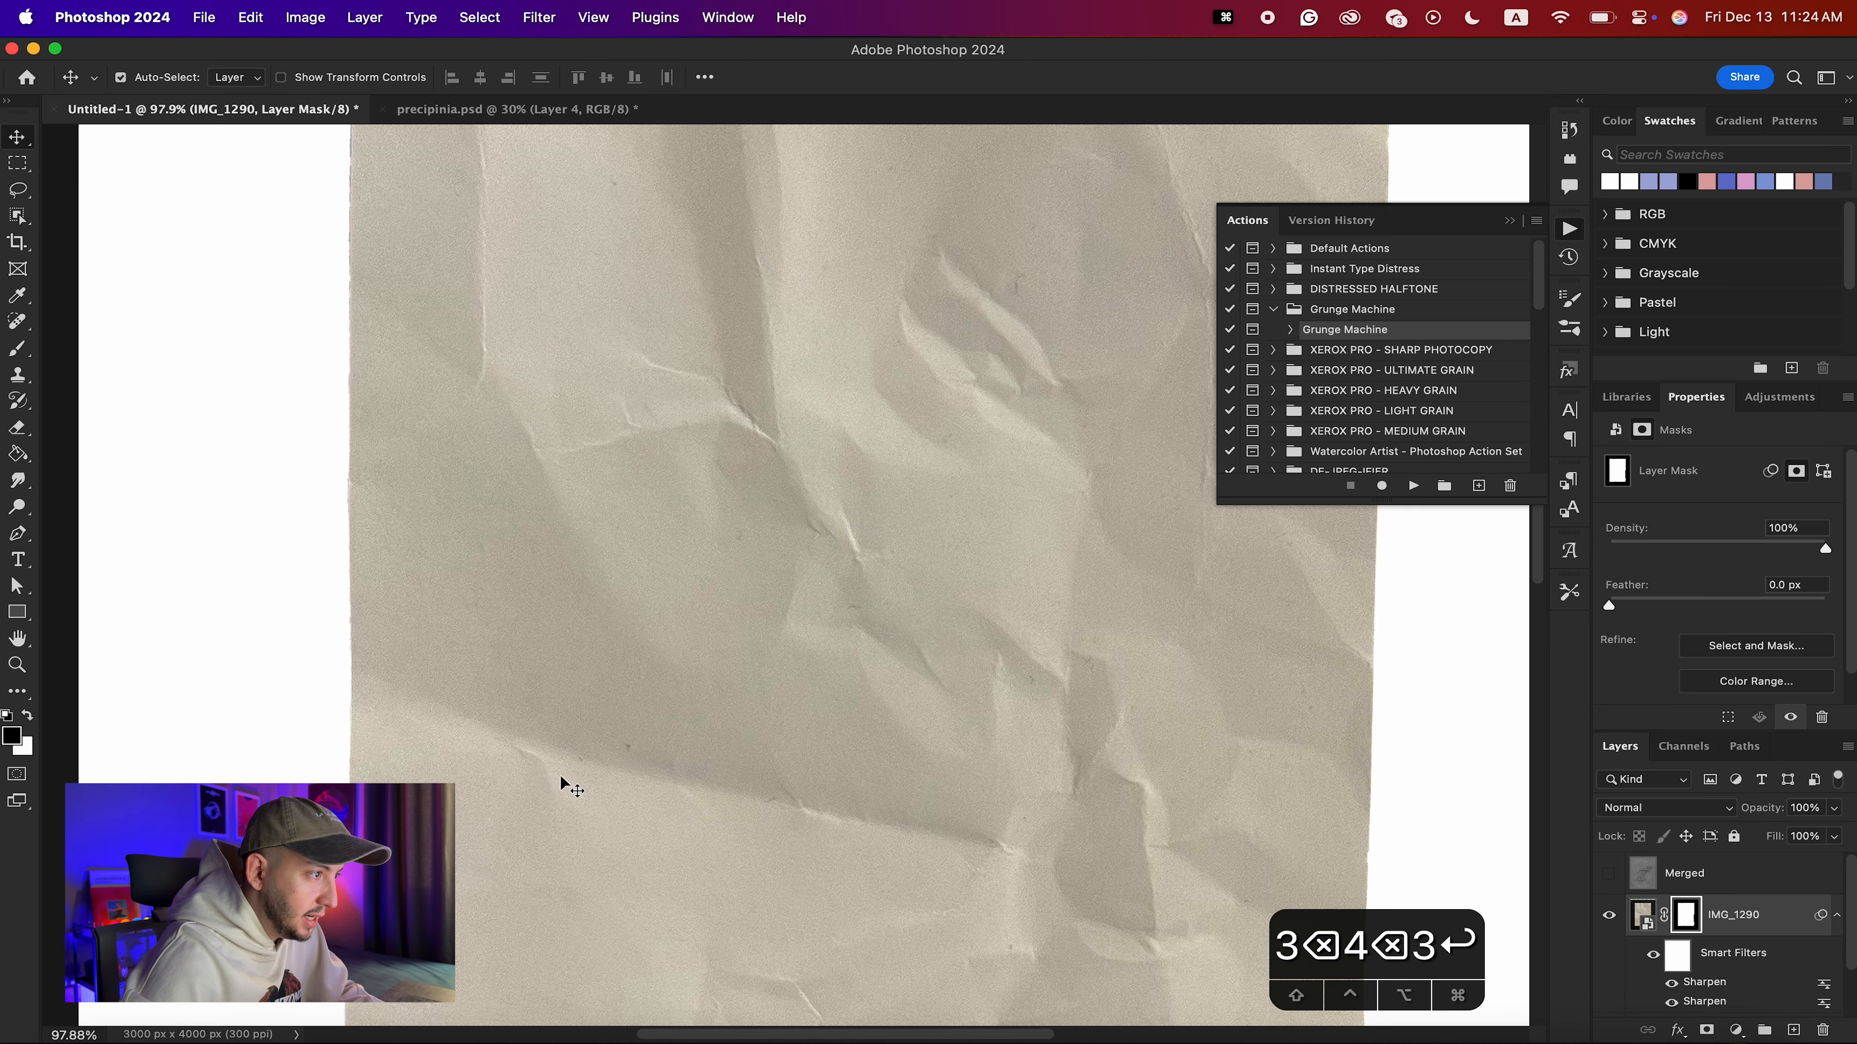
pyautogui.scroll(-5, 1005, 797)
pyautogui.hscroll(1, 980, 814)
pyautogui.scroll(-2, 816, 518)
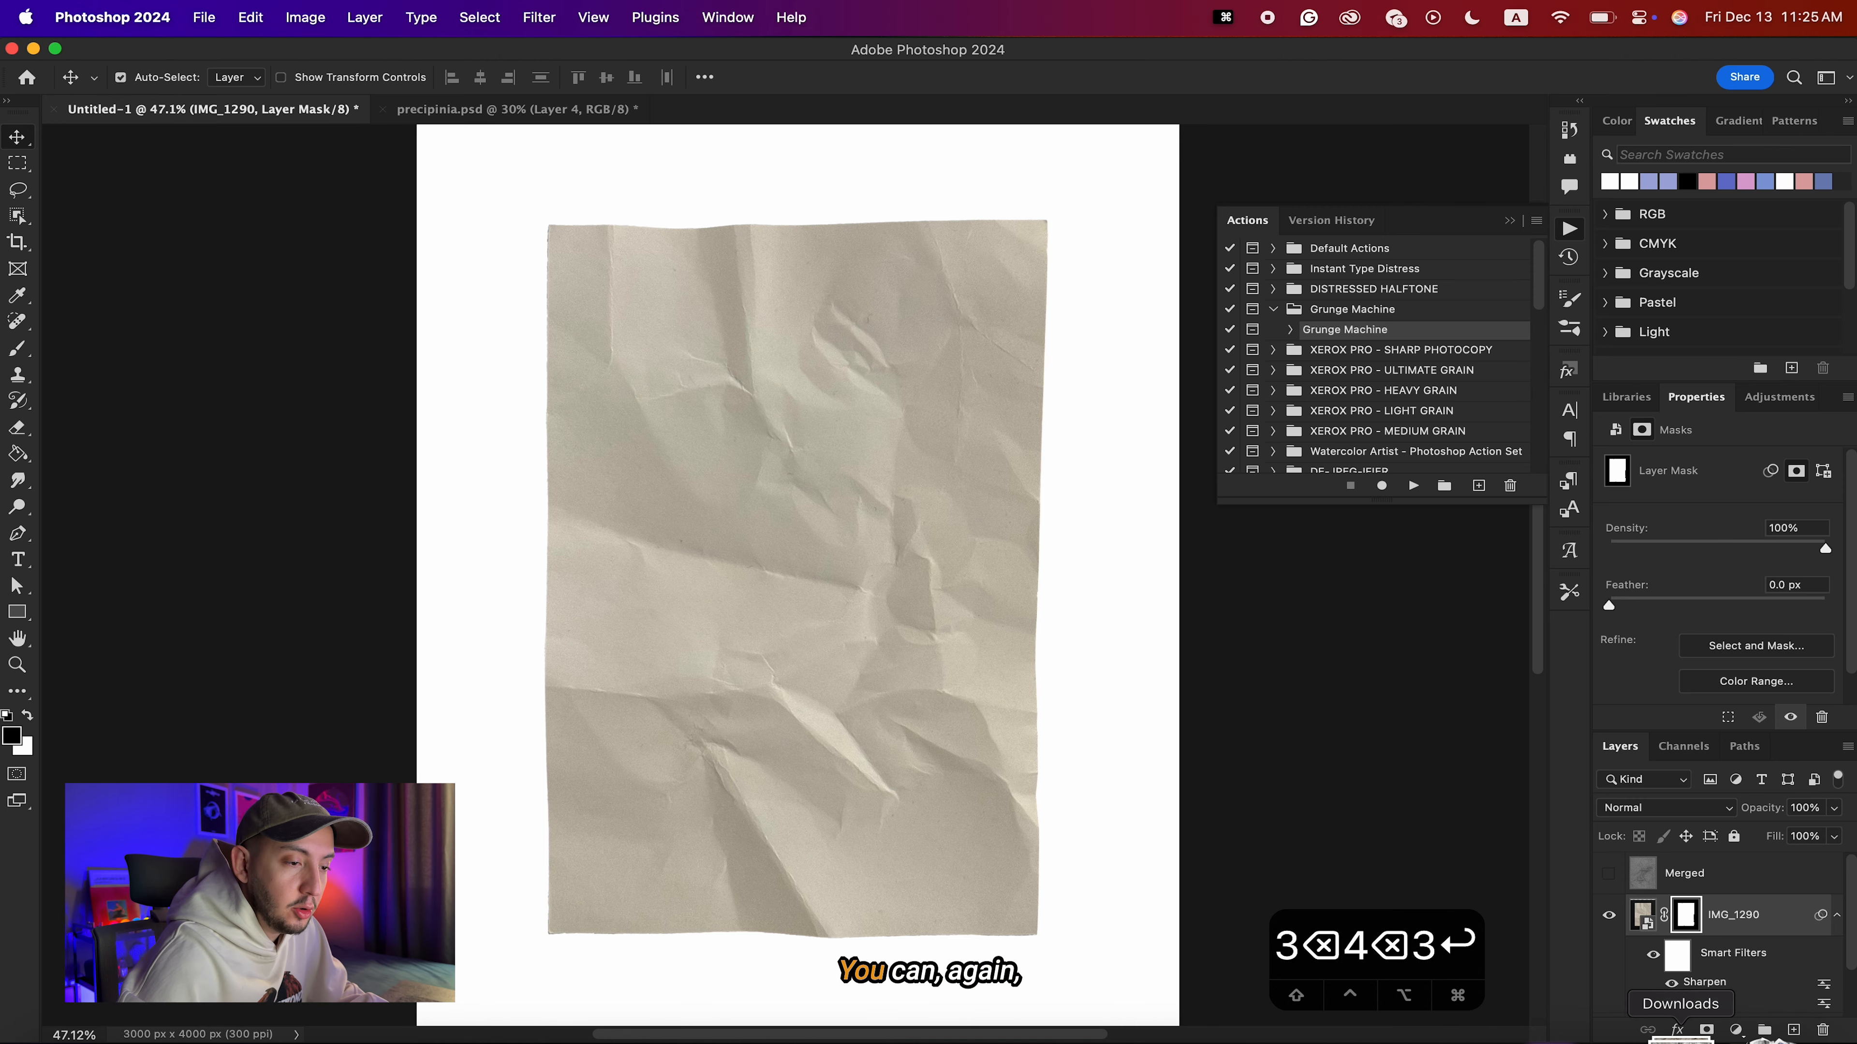
pyautogui.click(1680, 1034)
pyautogui.moveTo(765, 284); pyautogui.dragTo(564, 689)
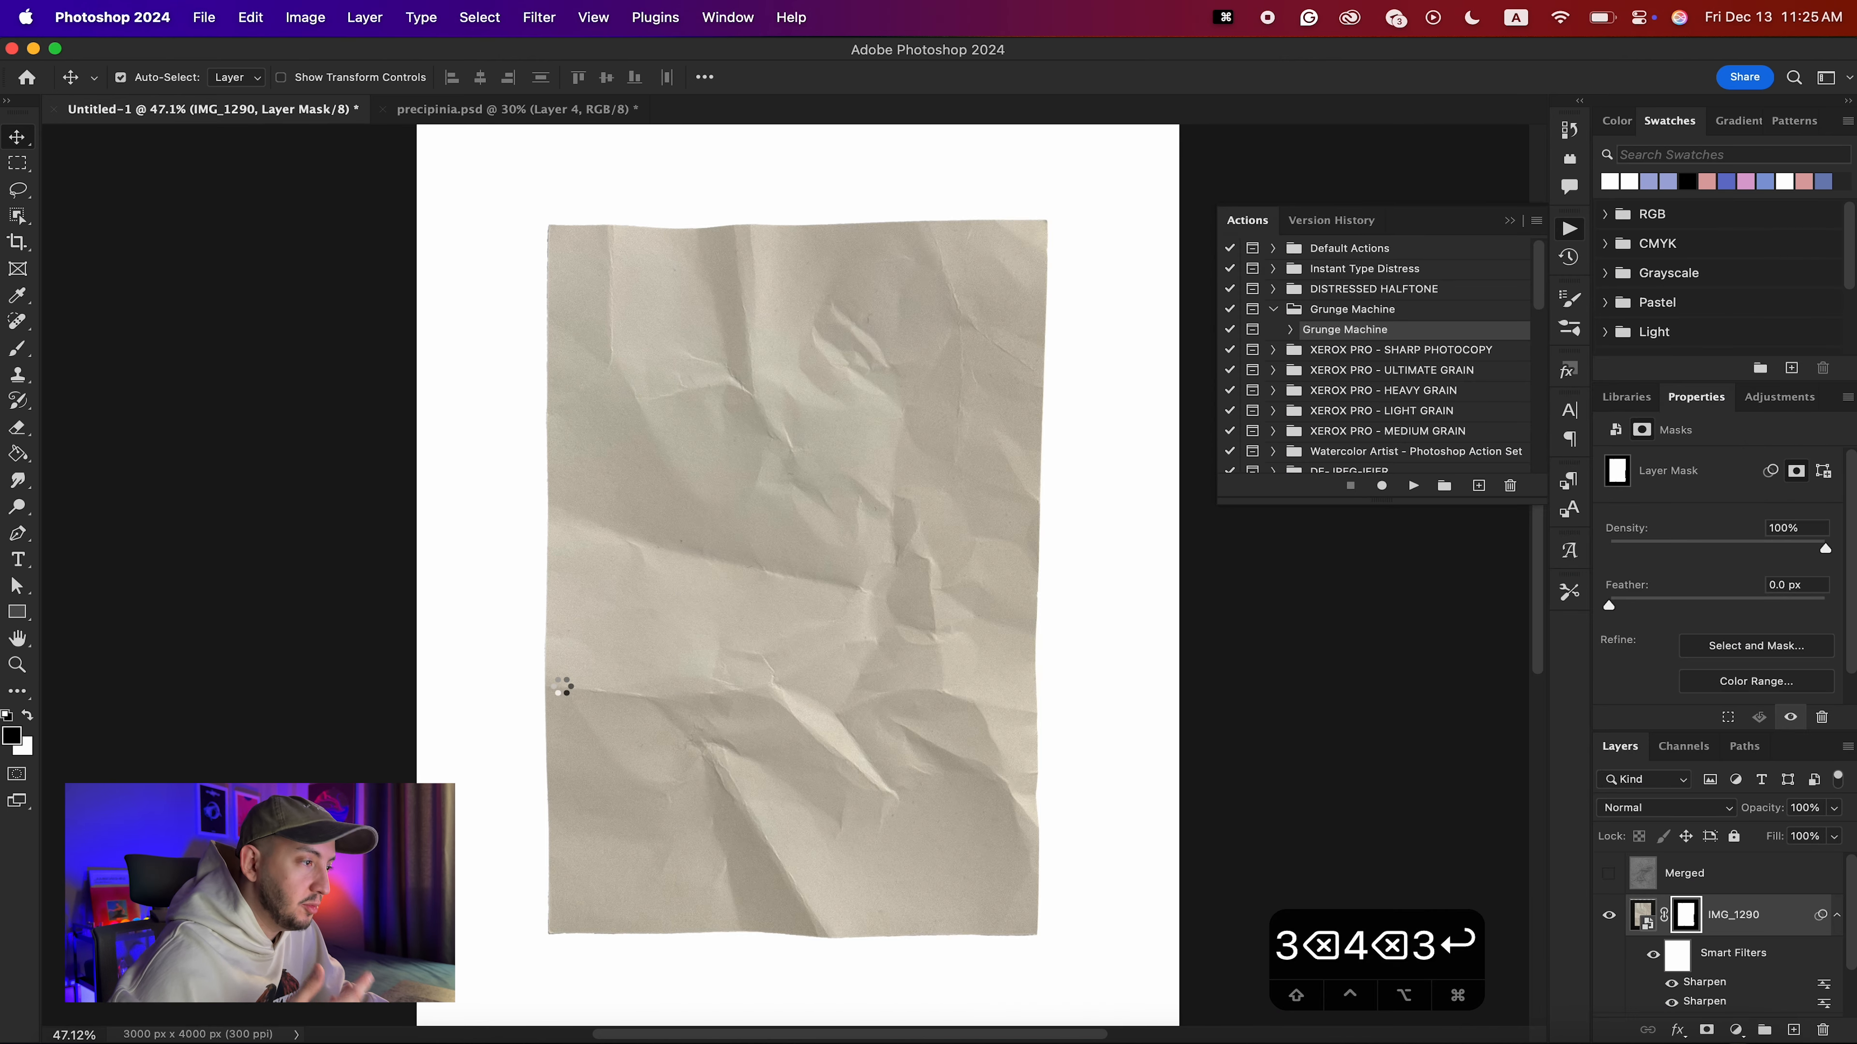
pyautogui.press('Return')
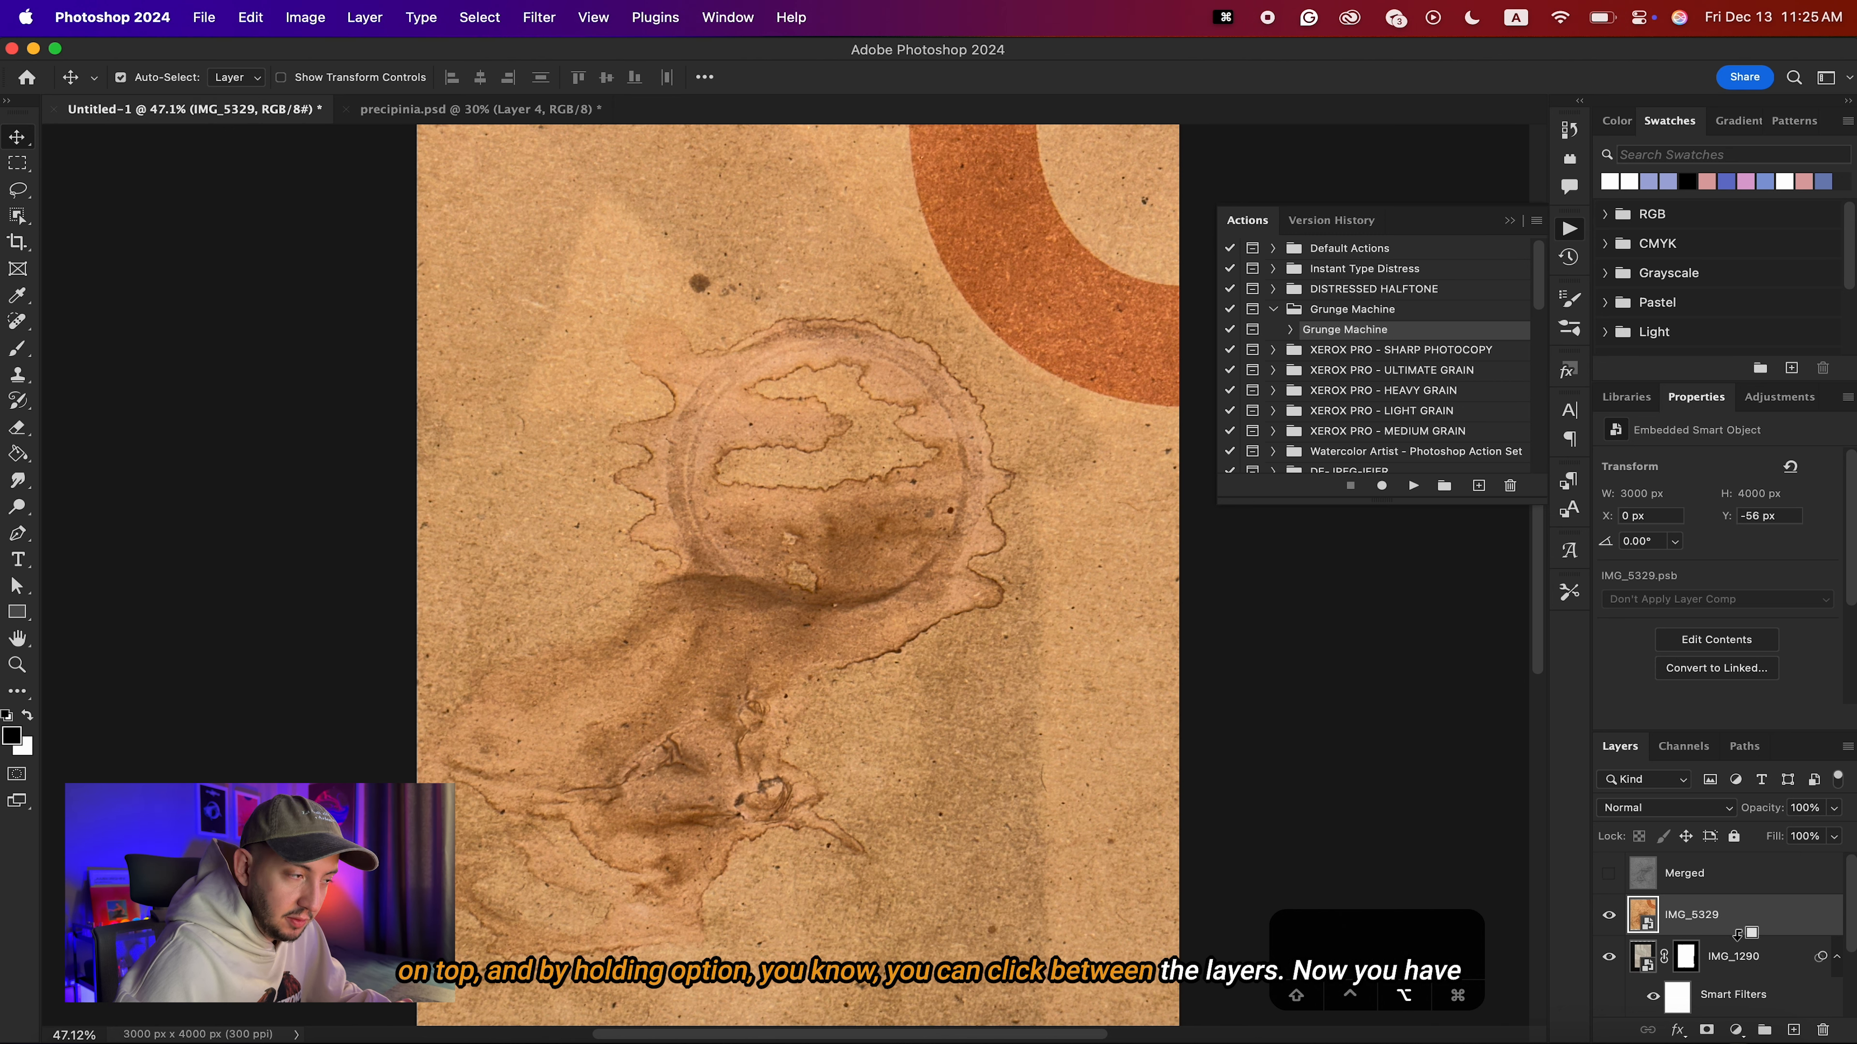
# Clip IMG_5329 to the crumpled paper layer IMG_1290 and blend it in Soft Light mode.
pyautogui.keyDown('alt'); pyautogui.click(1738, 934); pyautogui.keyUp('alt')
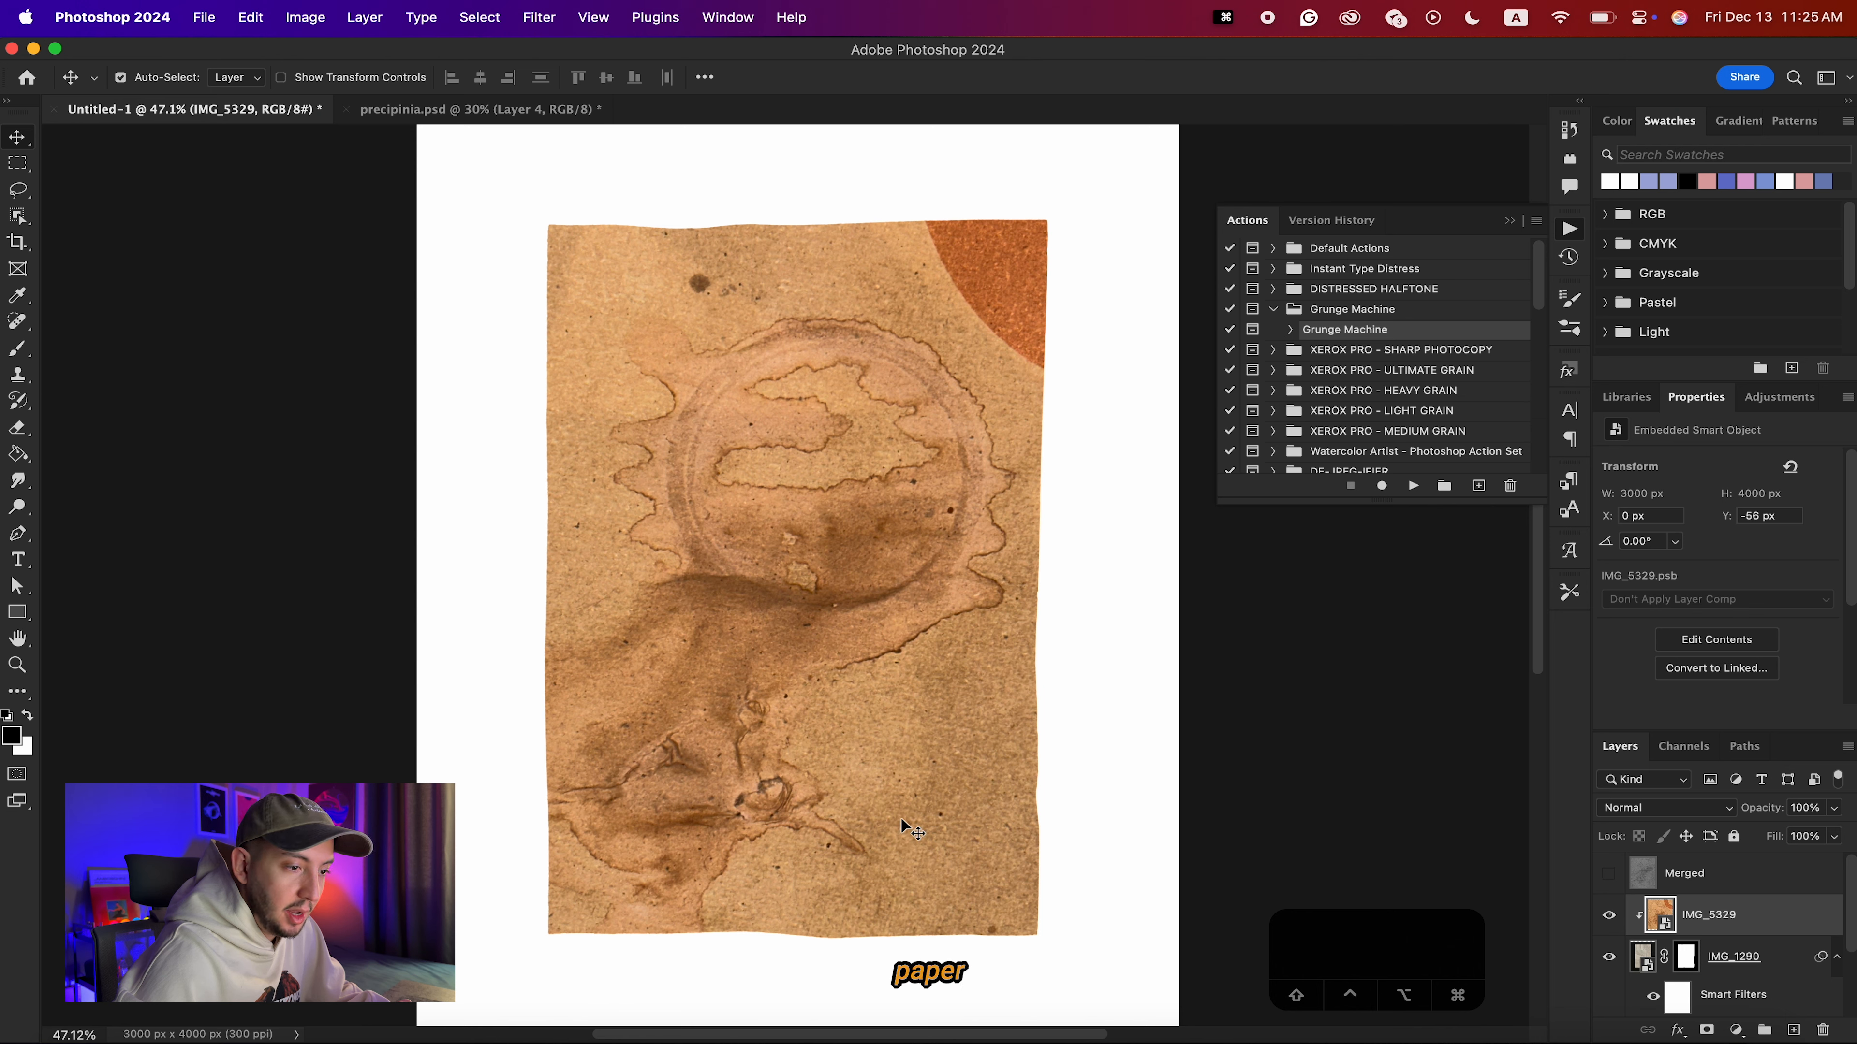
pyautogui.click(1670, 814)
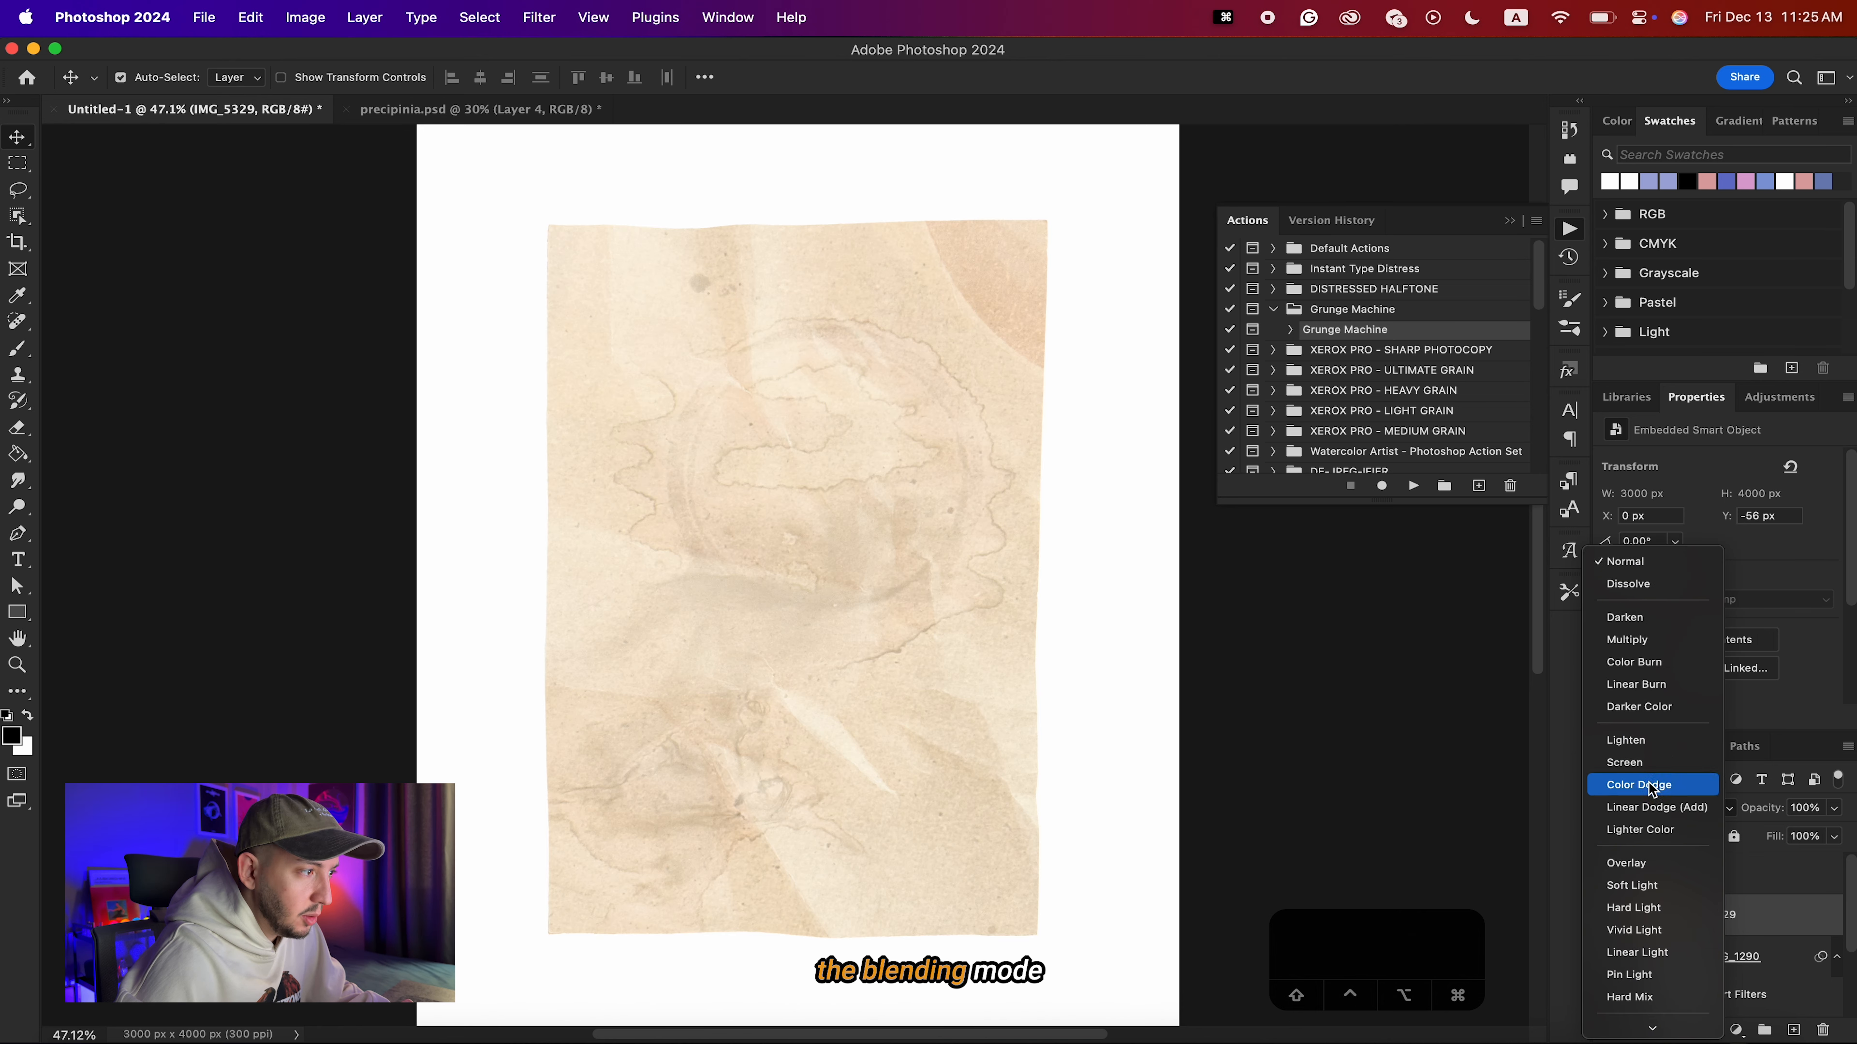
pyautogui.click(1648, 886)
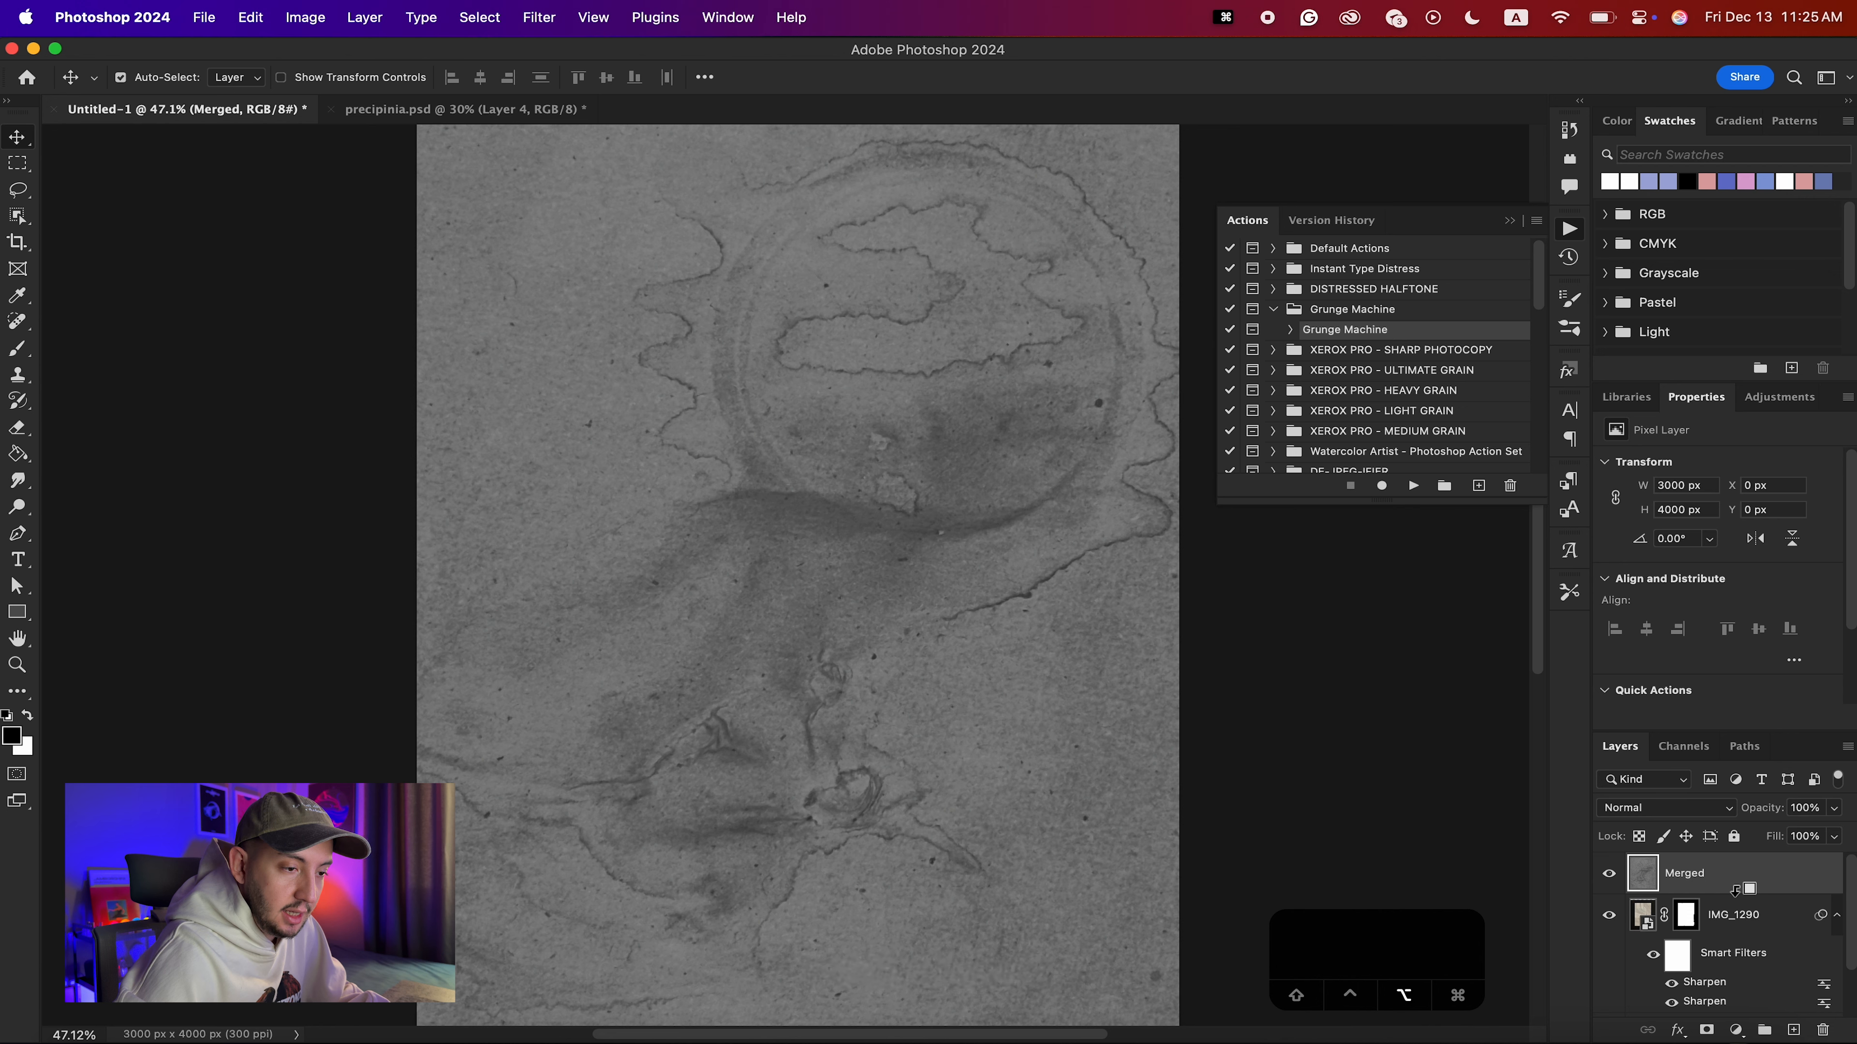
# Clip the gray Merged texture to IMG_1290, try Color Burn, and set its blending mode to Overlay.
pyautogui.keyDown('alt'); pyautogui.click(1735, 889); pyautogui.keyUp('alt')
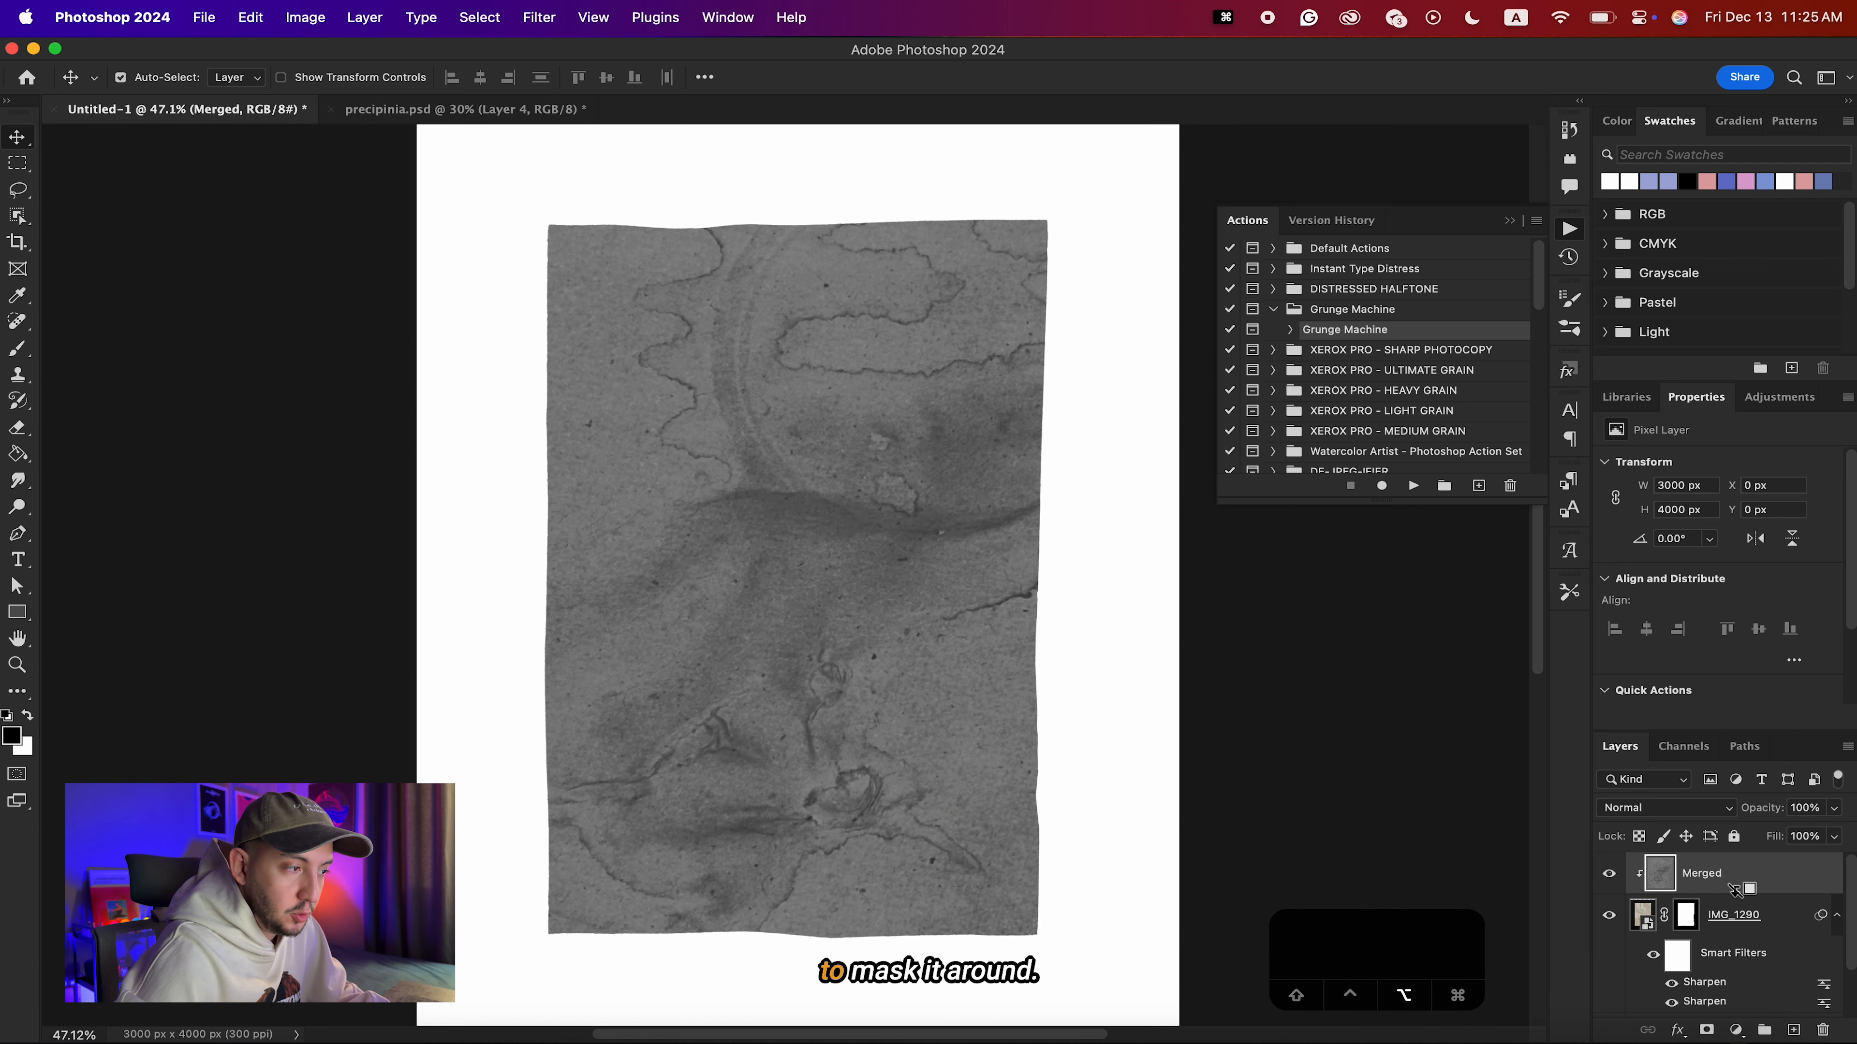
pyautogui.click(1661, 807)
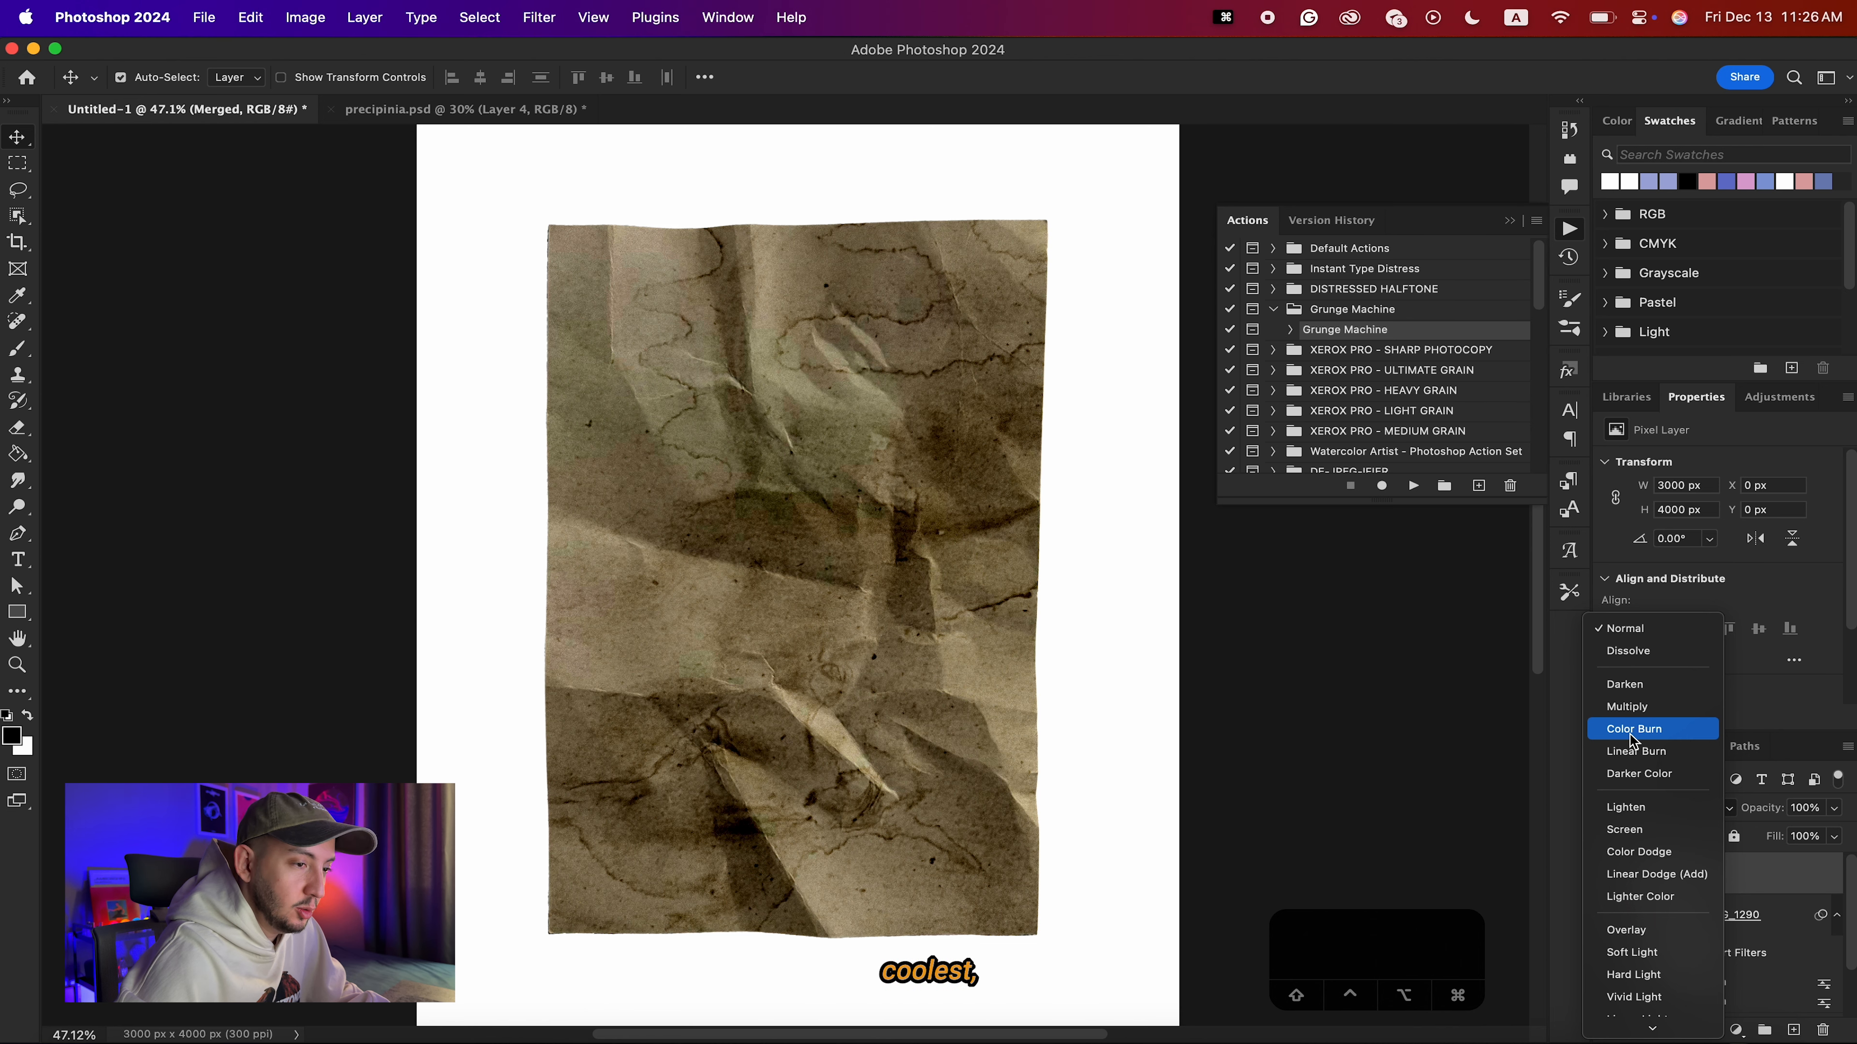
pyautogui.click(1630, 734)
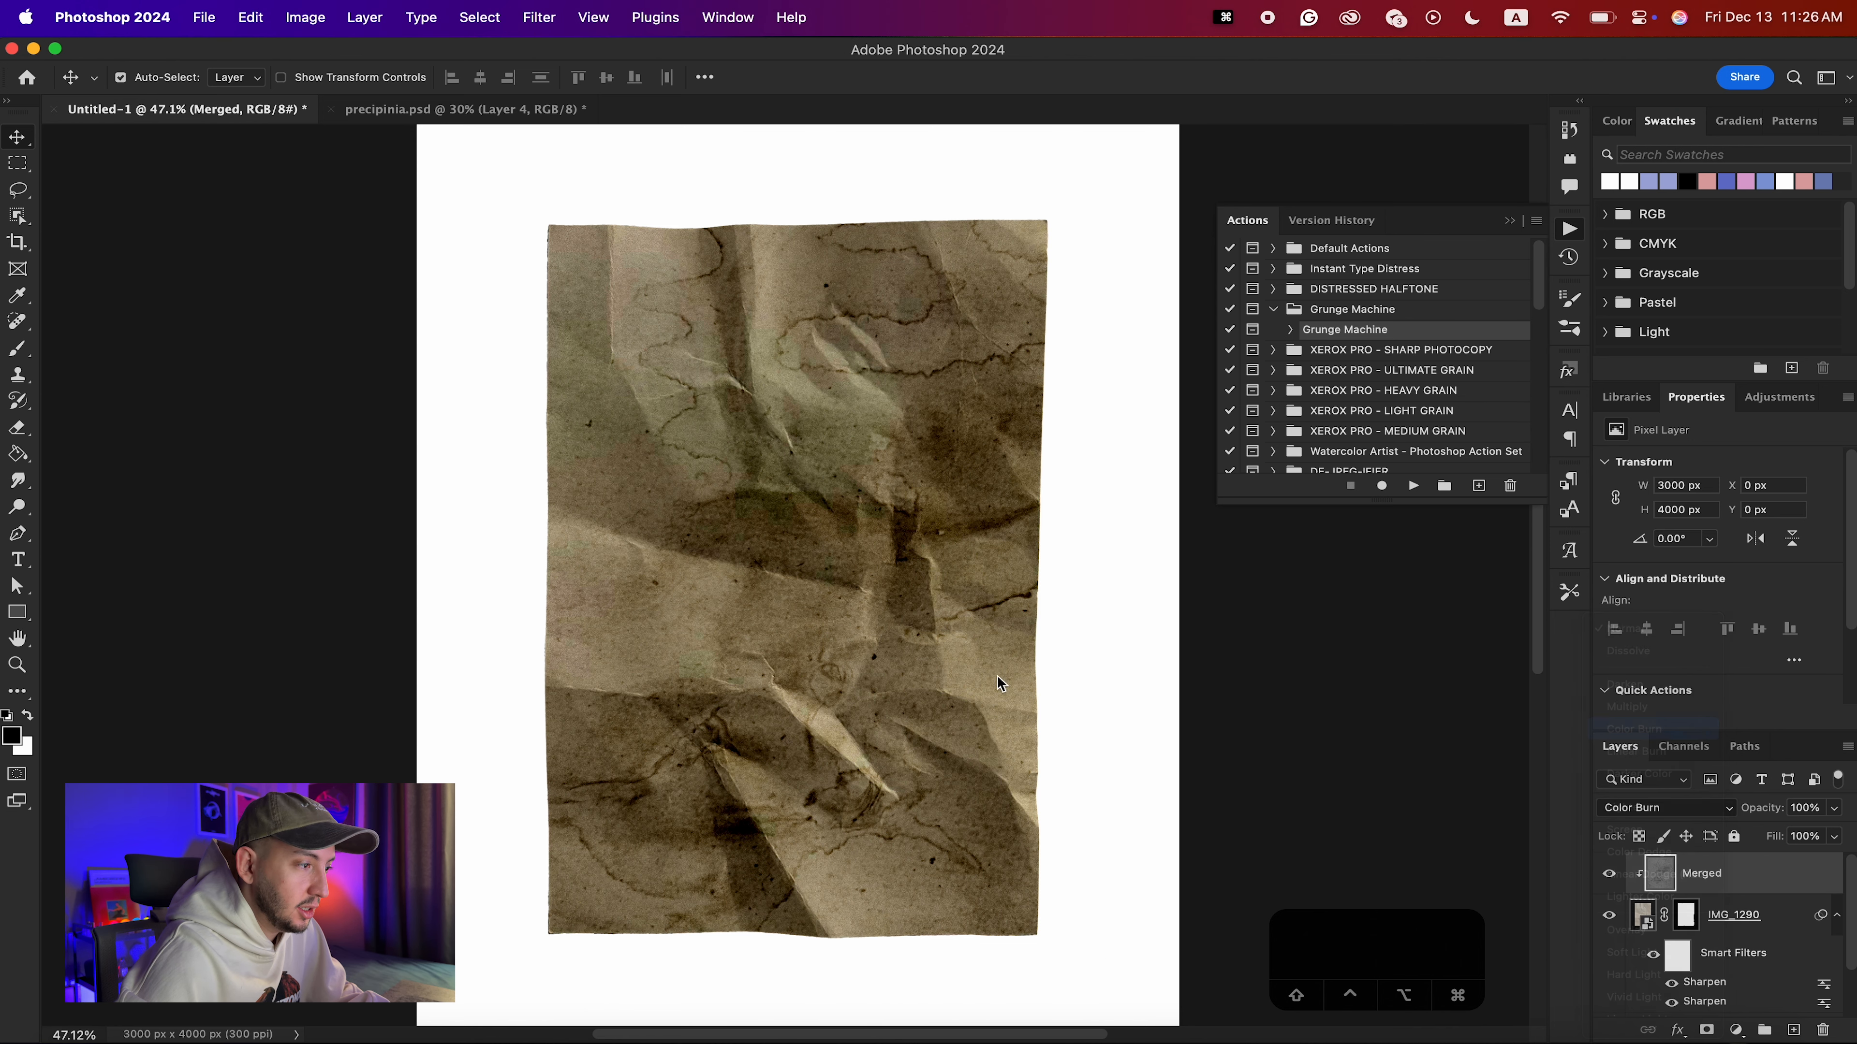
pyautogui.click(1659, 807)
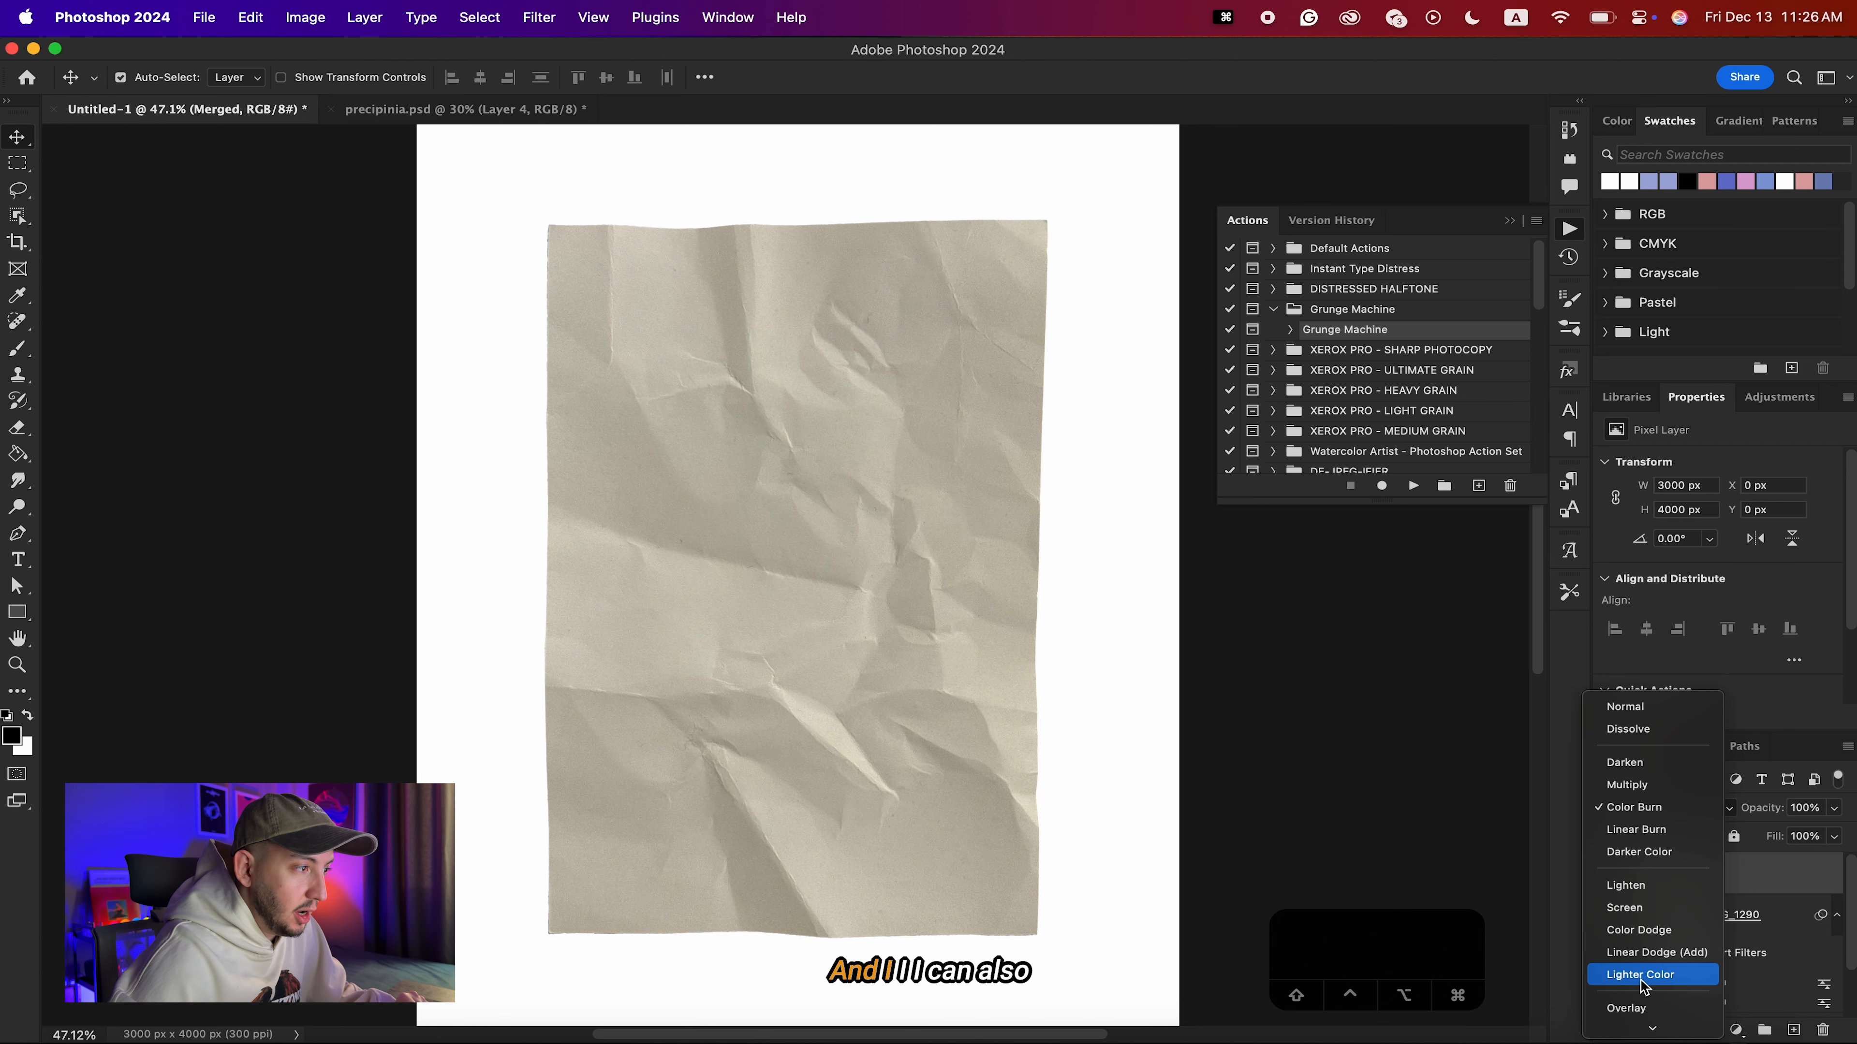
pyautogui.click(1628, 1008)
pyautogui.scroll(-5, 850, 702)
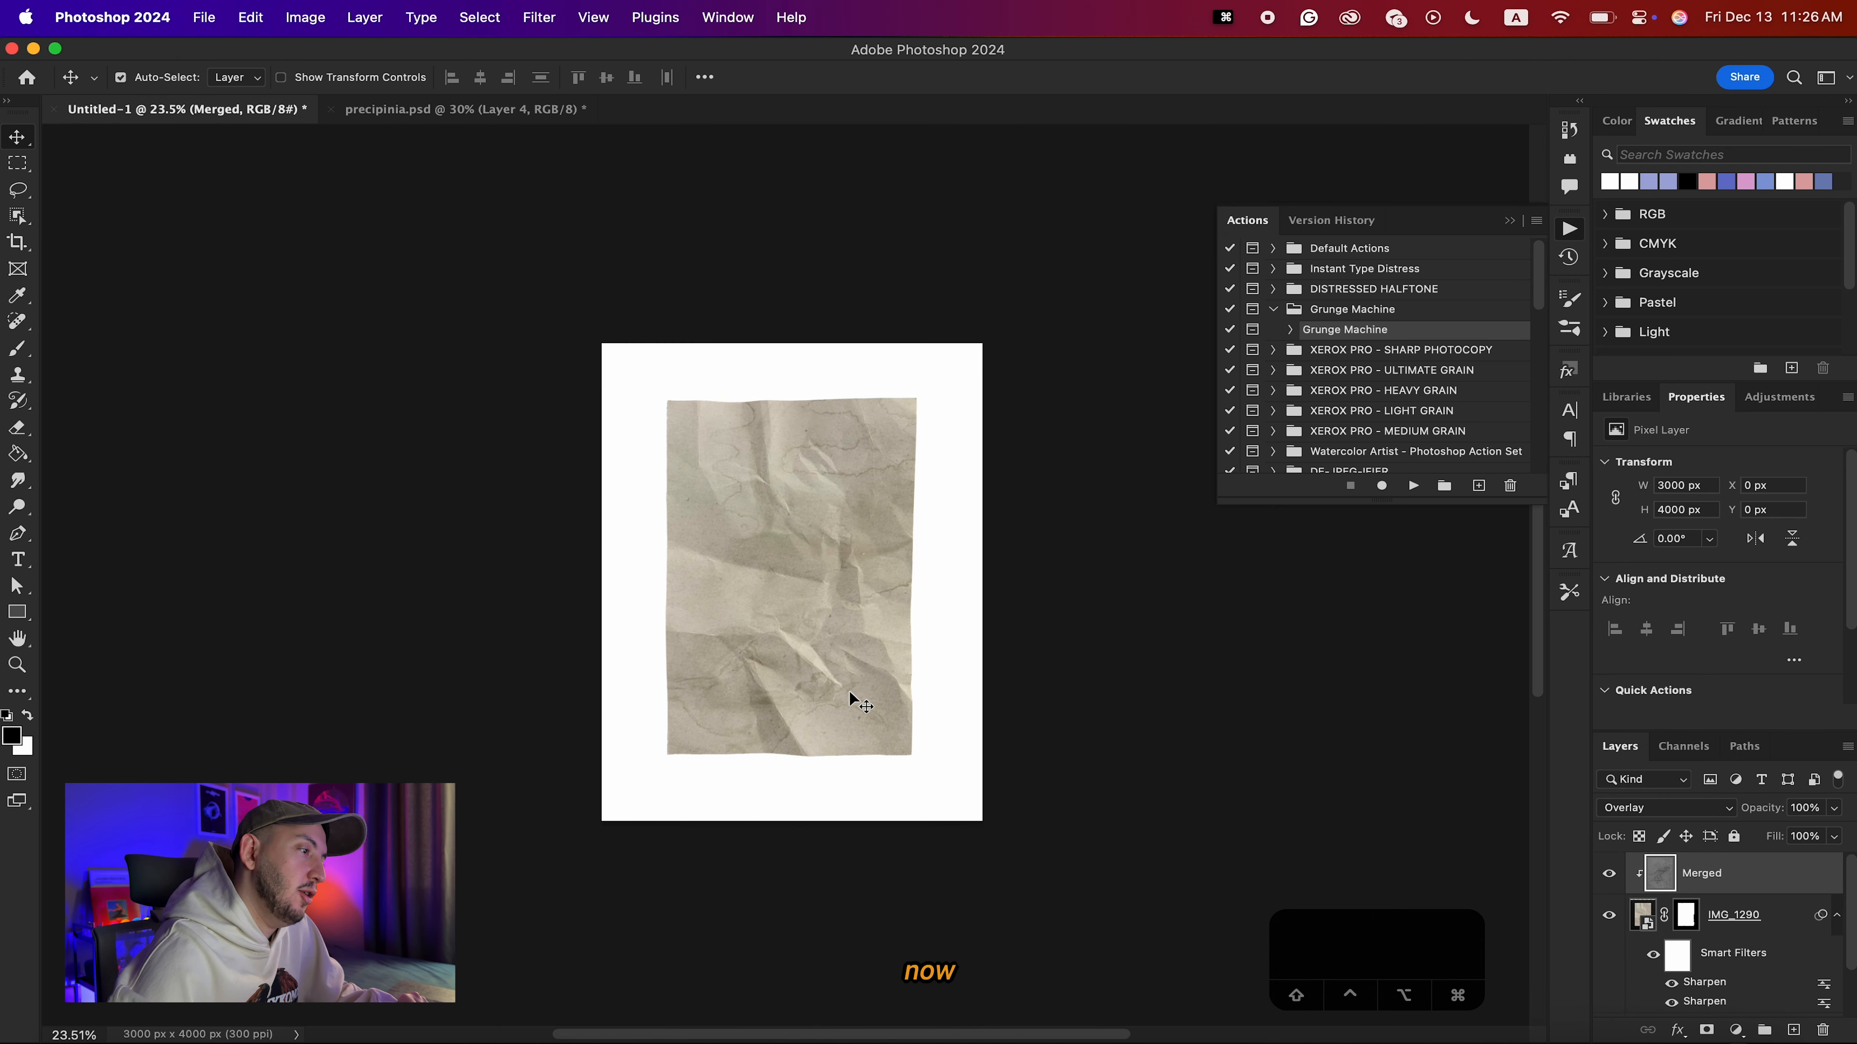
pyautogui.scroll(4, 850, 699)
# Release the Merged layer's clipping, compare Normal with Overlay blending, and examine the stains across the paper folds.
pyautogui.keyDown('alt'); pyautogui.click(1725, 890); pyautogui.keyUp('alt')
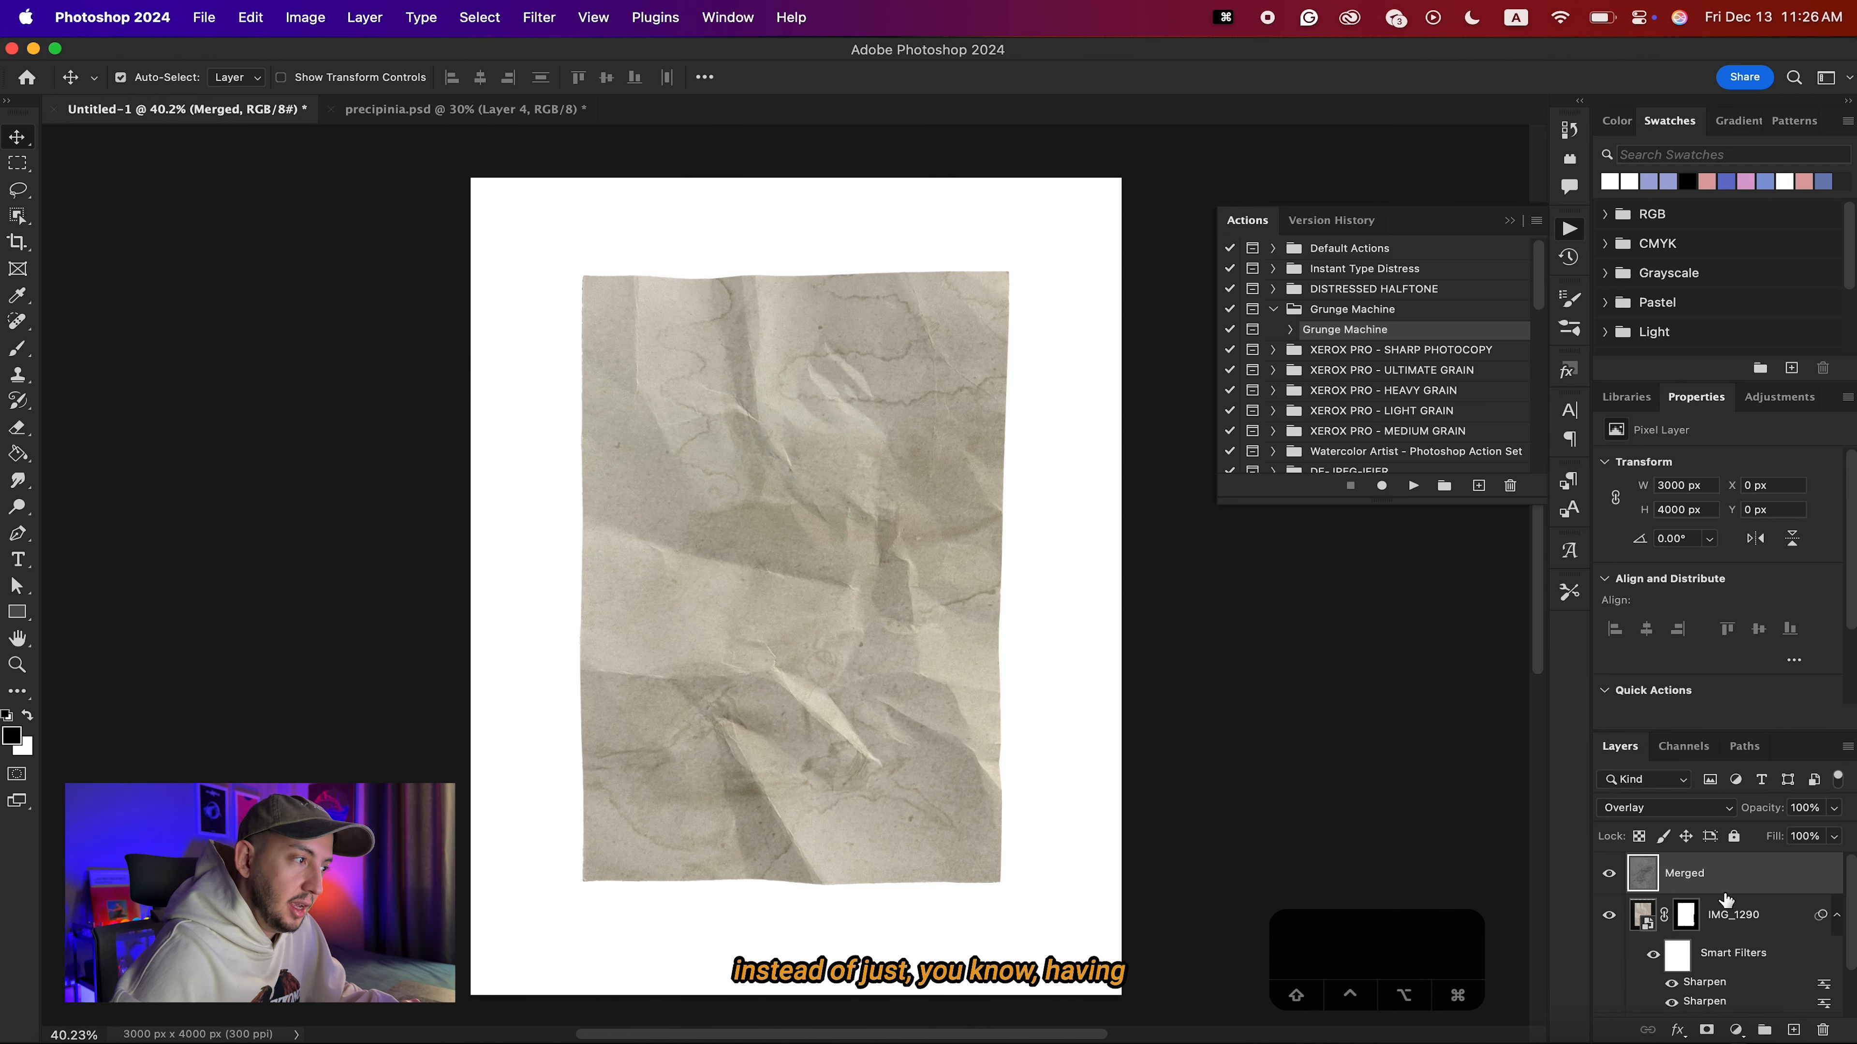
pyautogui.click(1663, 808)
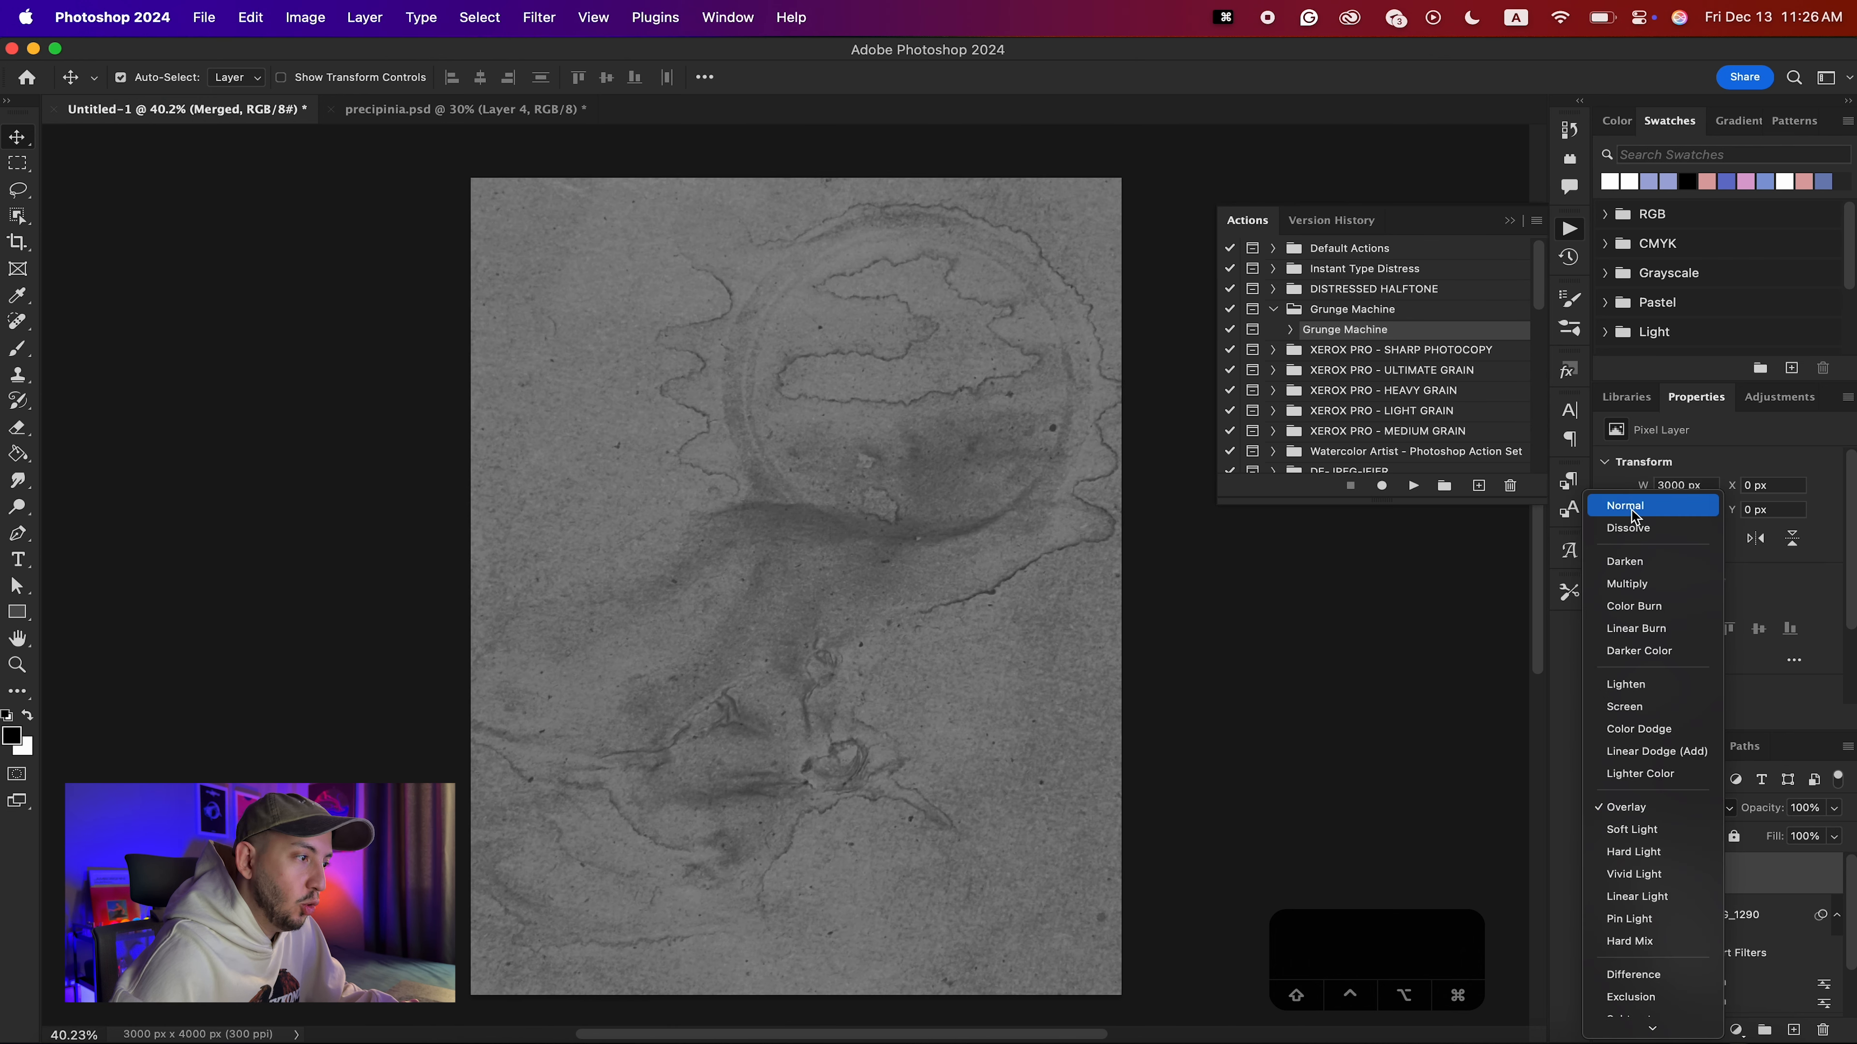
pyautogui.click(1634, 516)
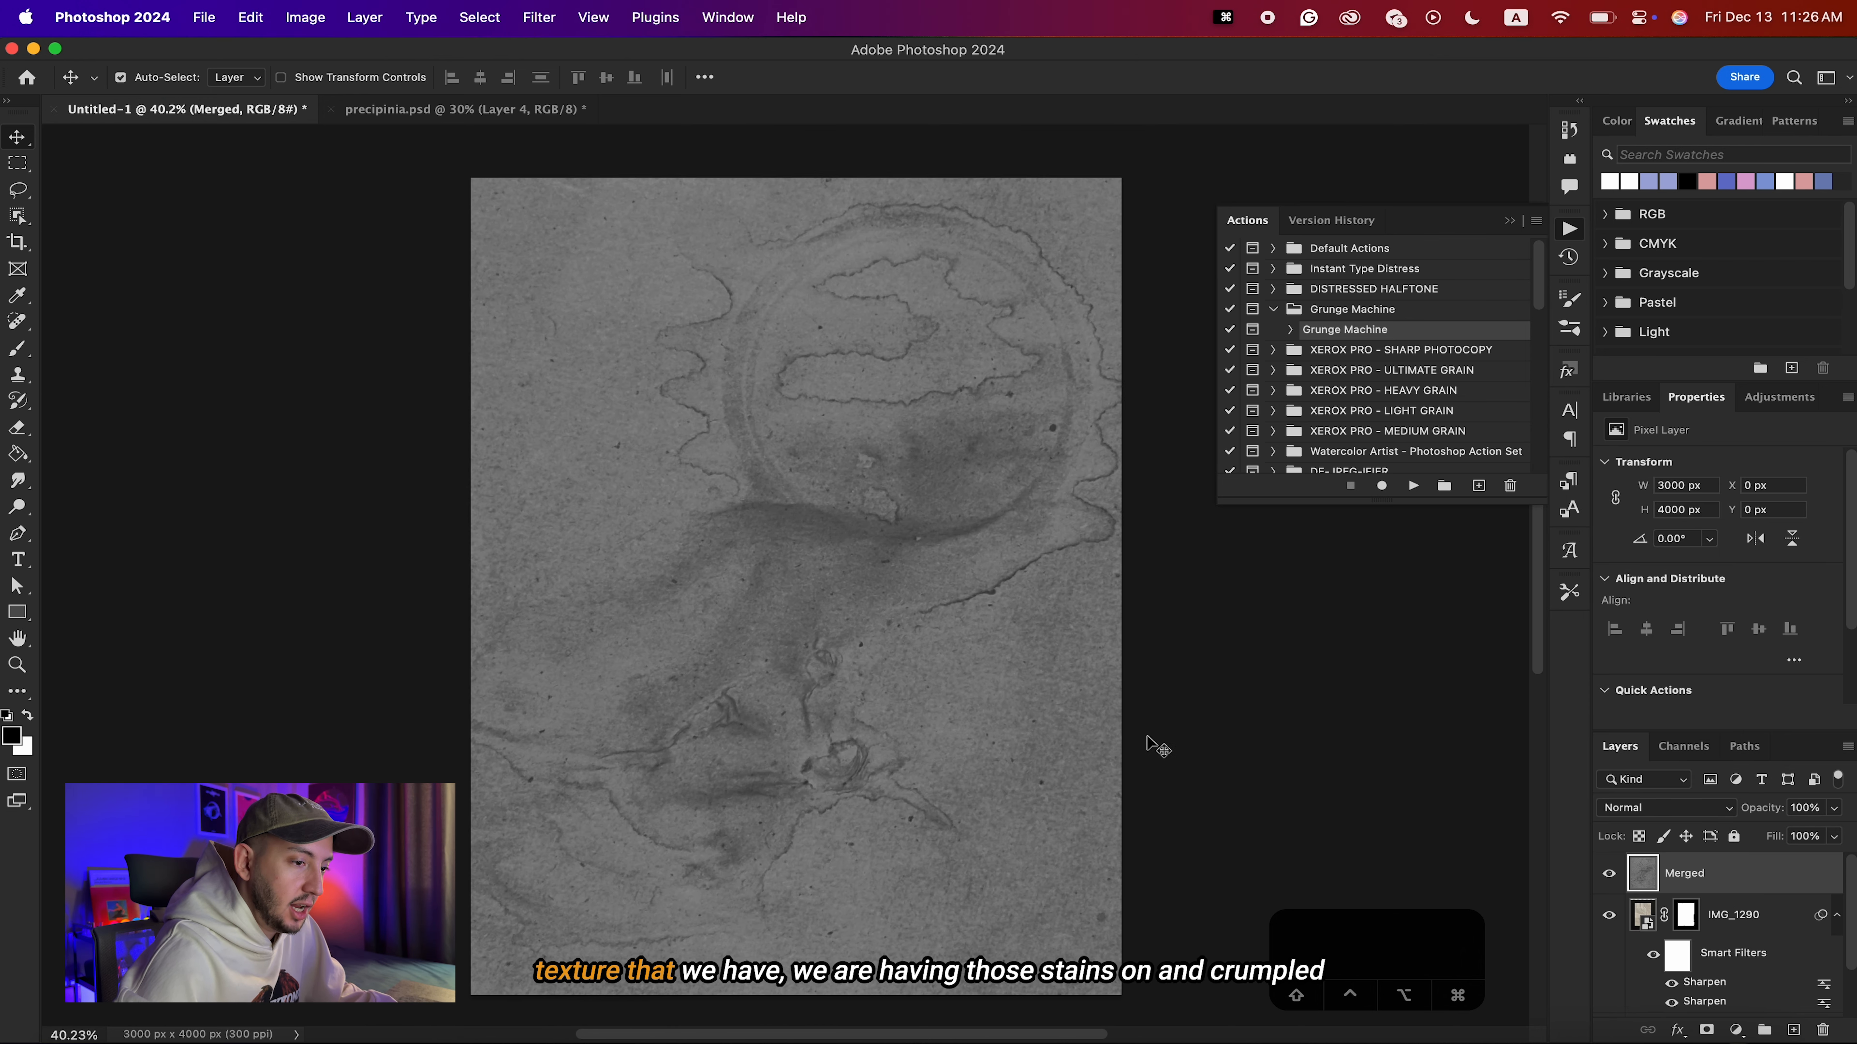
pyautogui.press('cmd+z')
pyautogui.scroll(5, 757, 574)
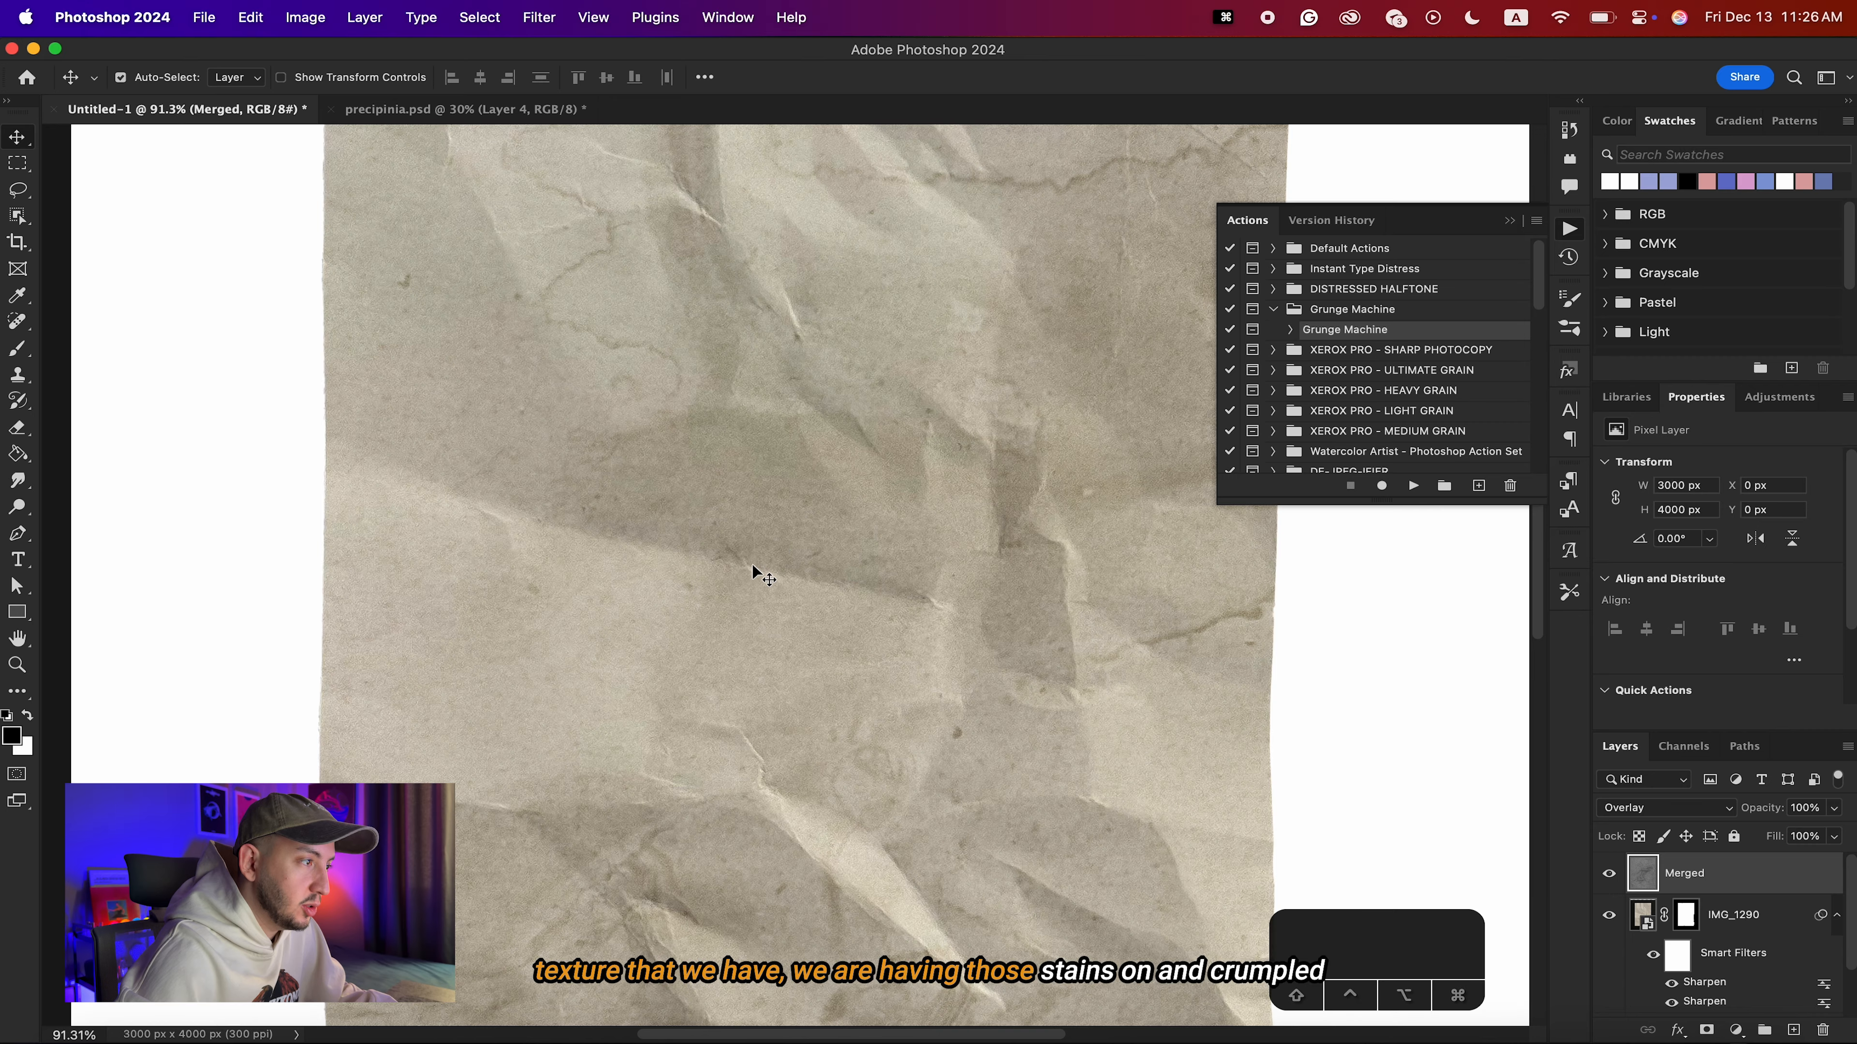
pyautogui.scroll(-4, 1003, 352)
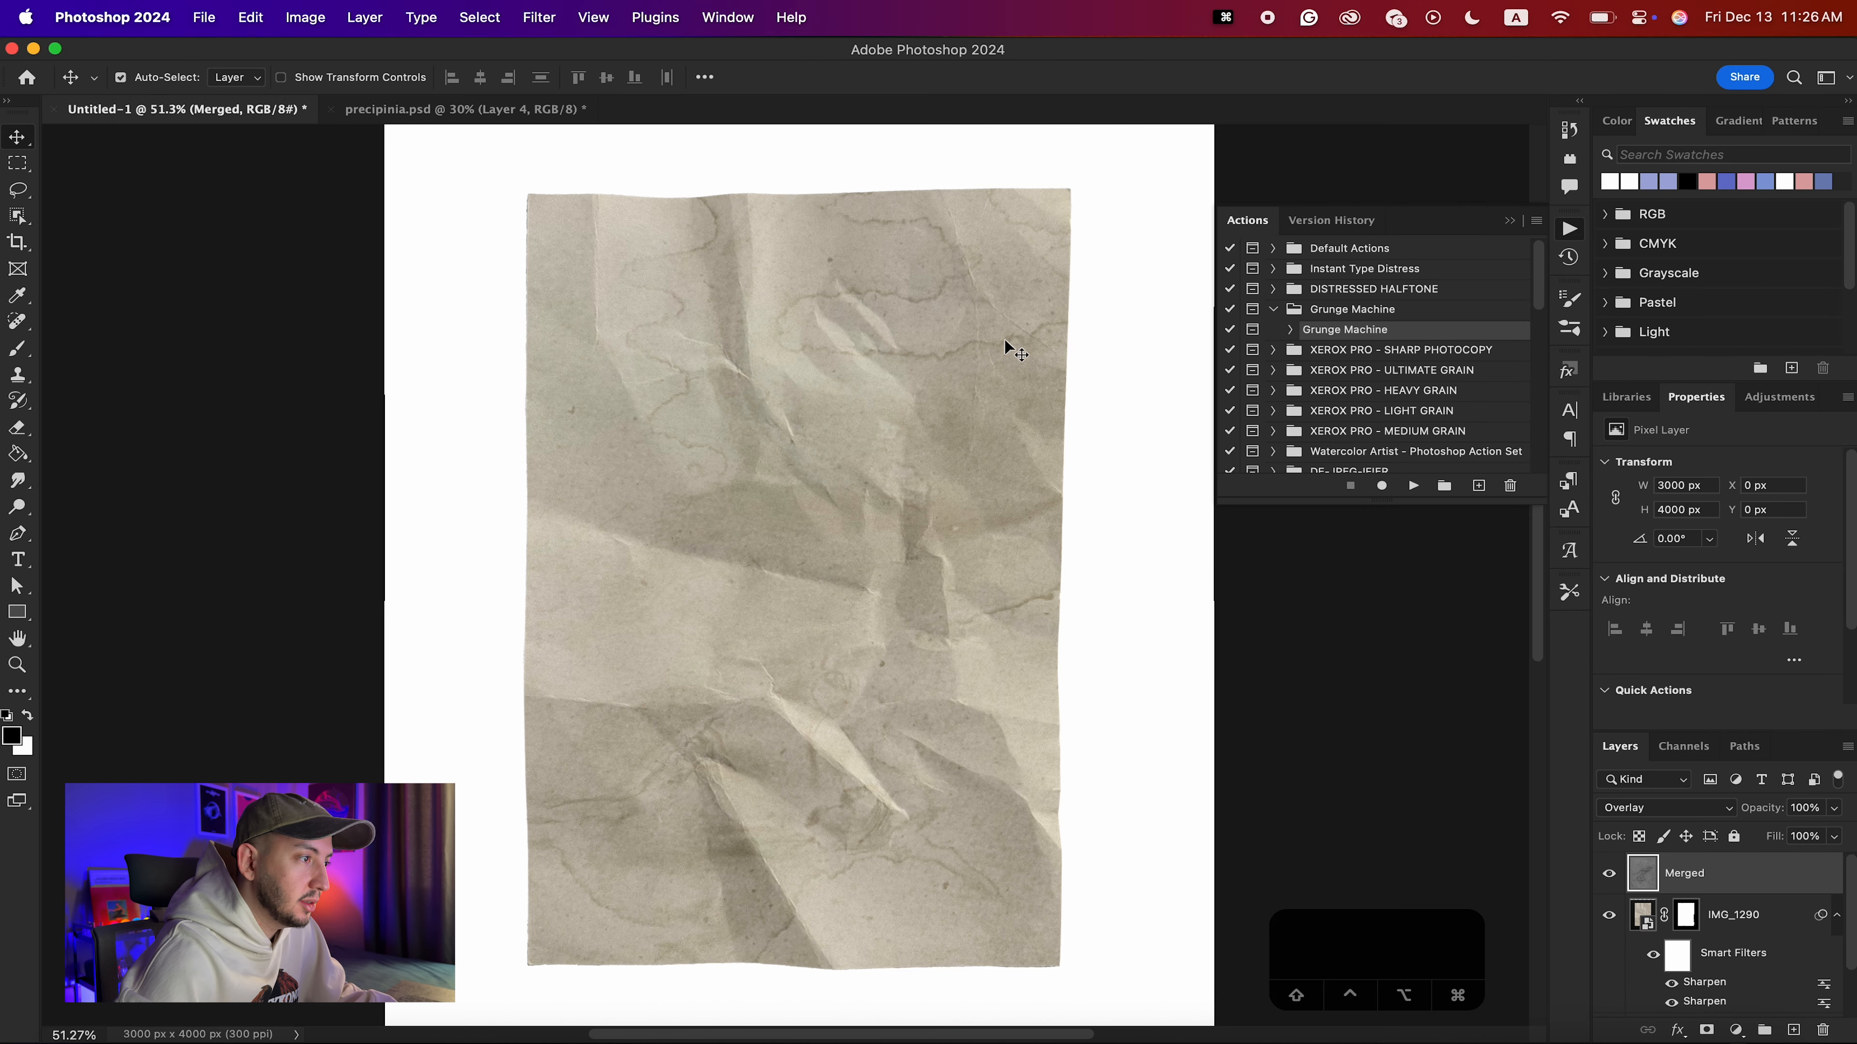
# Hide the Background layer and clip the Merged texture to IMG_1290.
pyautogui.scroll(-1, 1681, 936)
pyautogui.scroll(-1, 1709, 919)
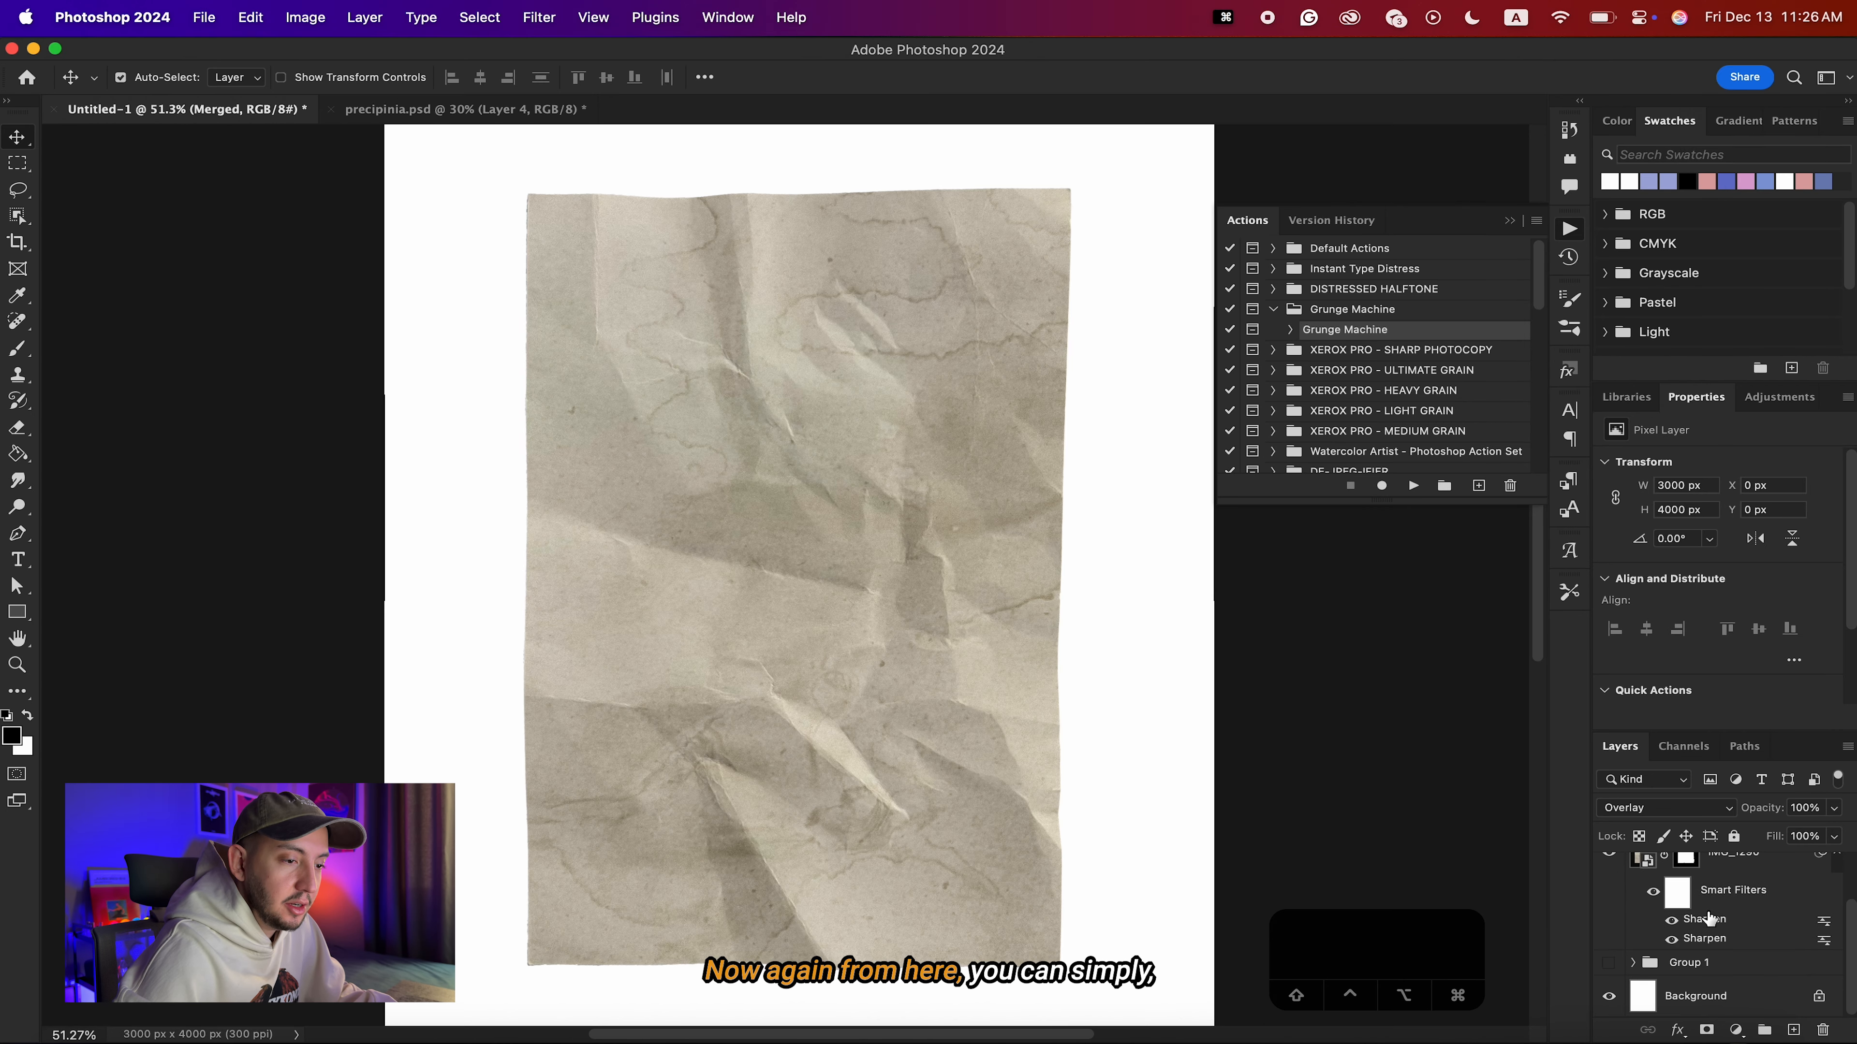
pyautogui.click(1609, 999)
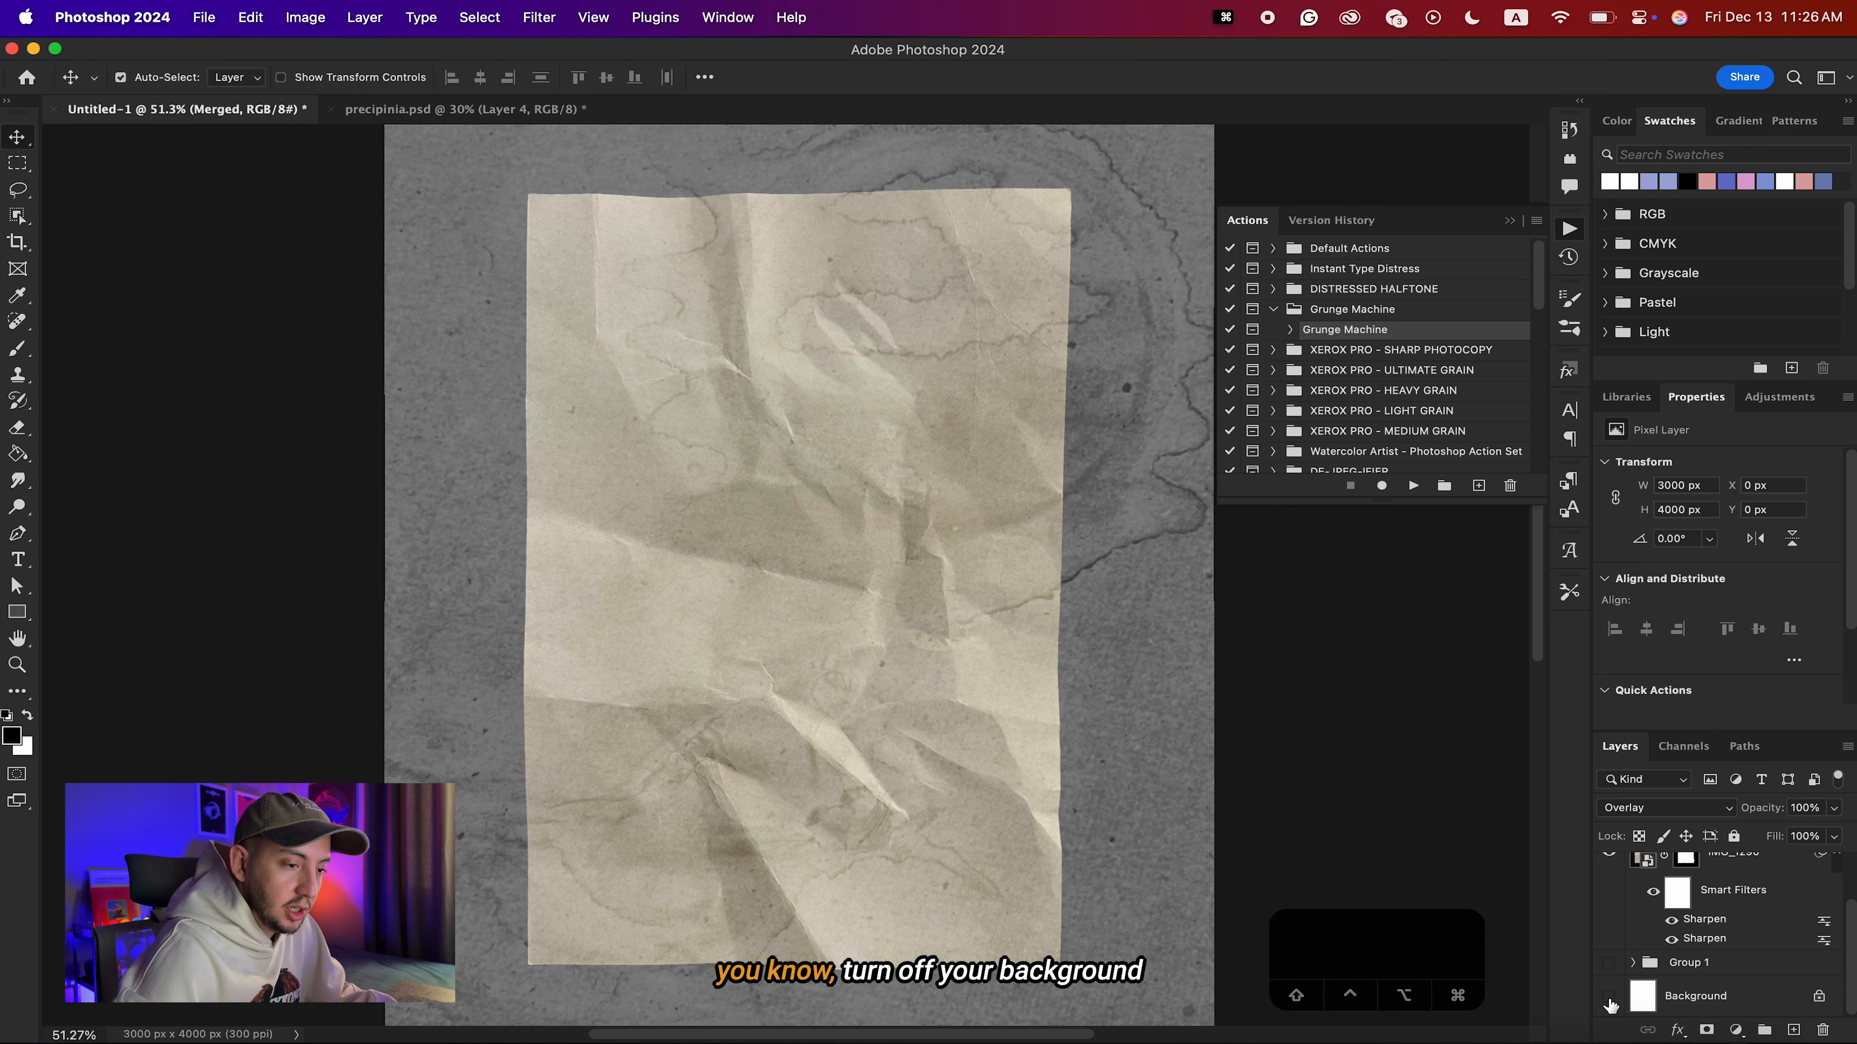
pyautogui.scroll(2, 1684, 964)
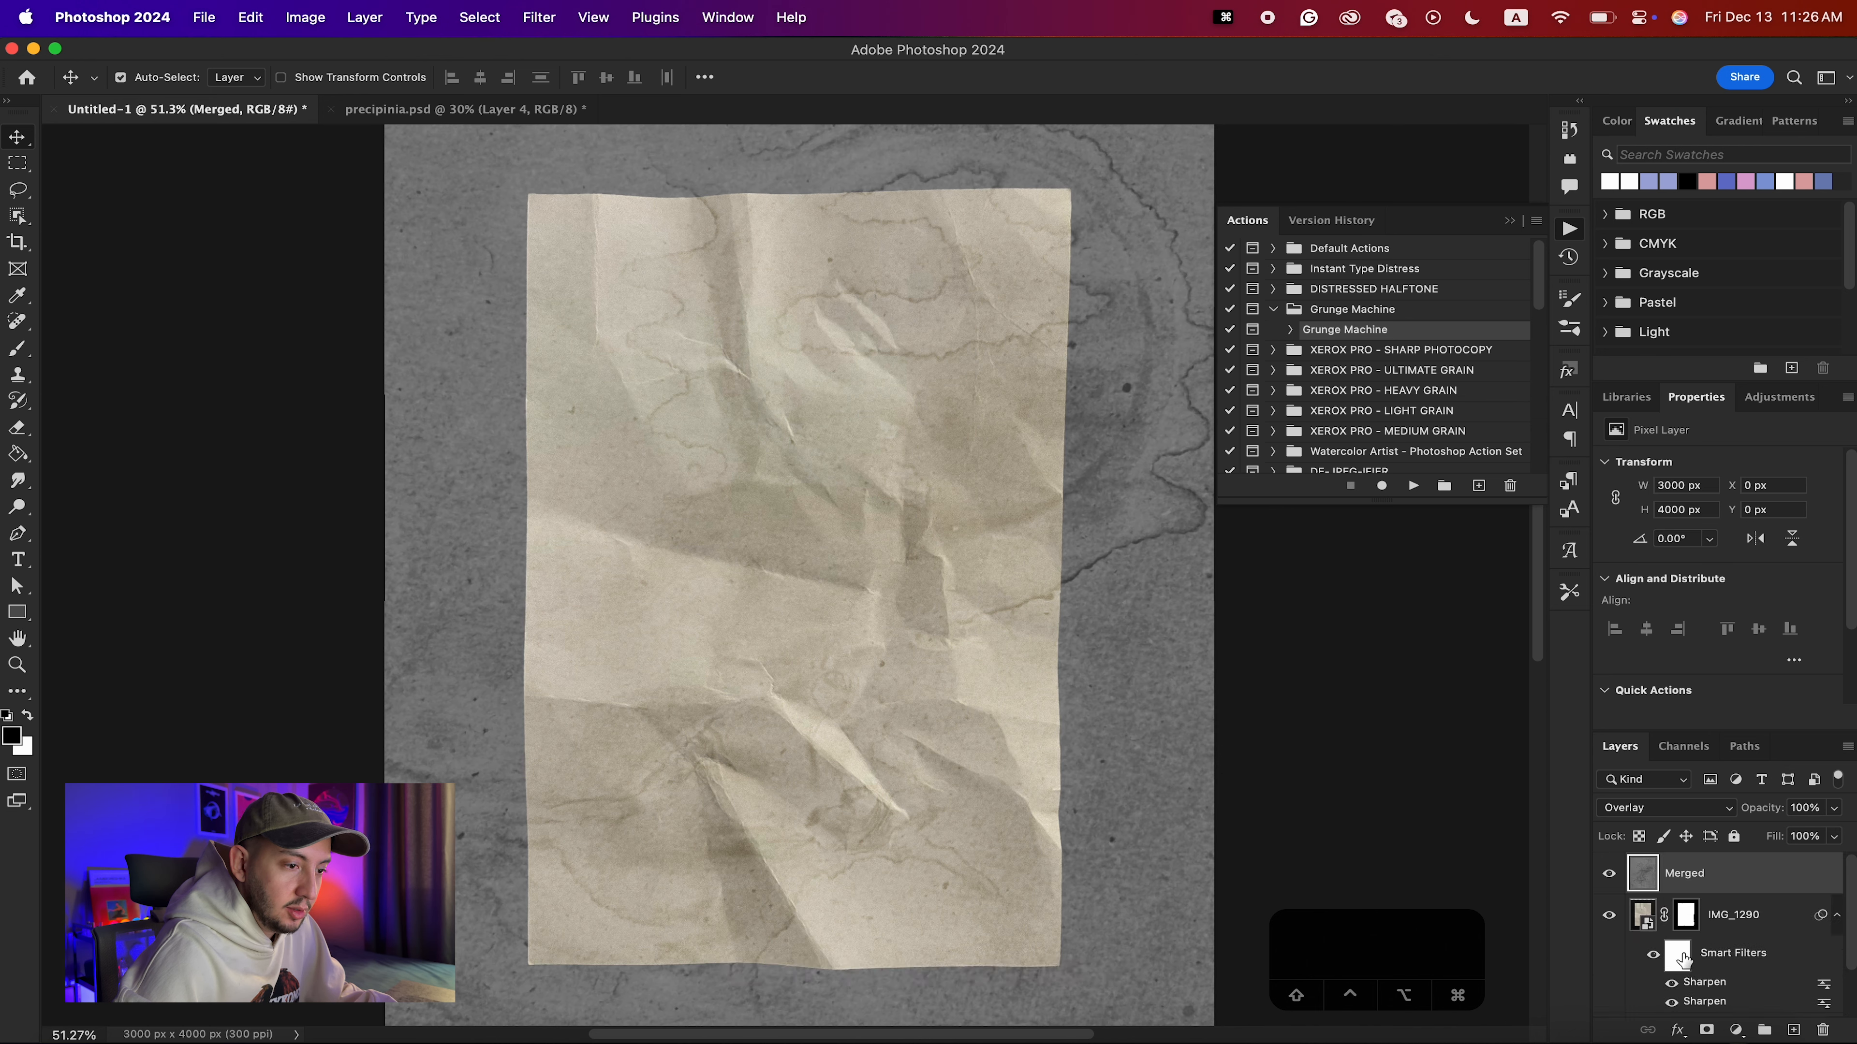
pyautogui.keyDown('alt'); pyautogui.click(1732, 892); pyautogui.keyUp('alt')
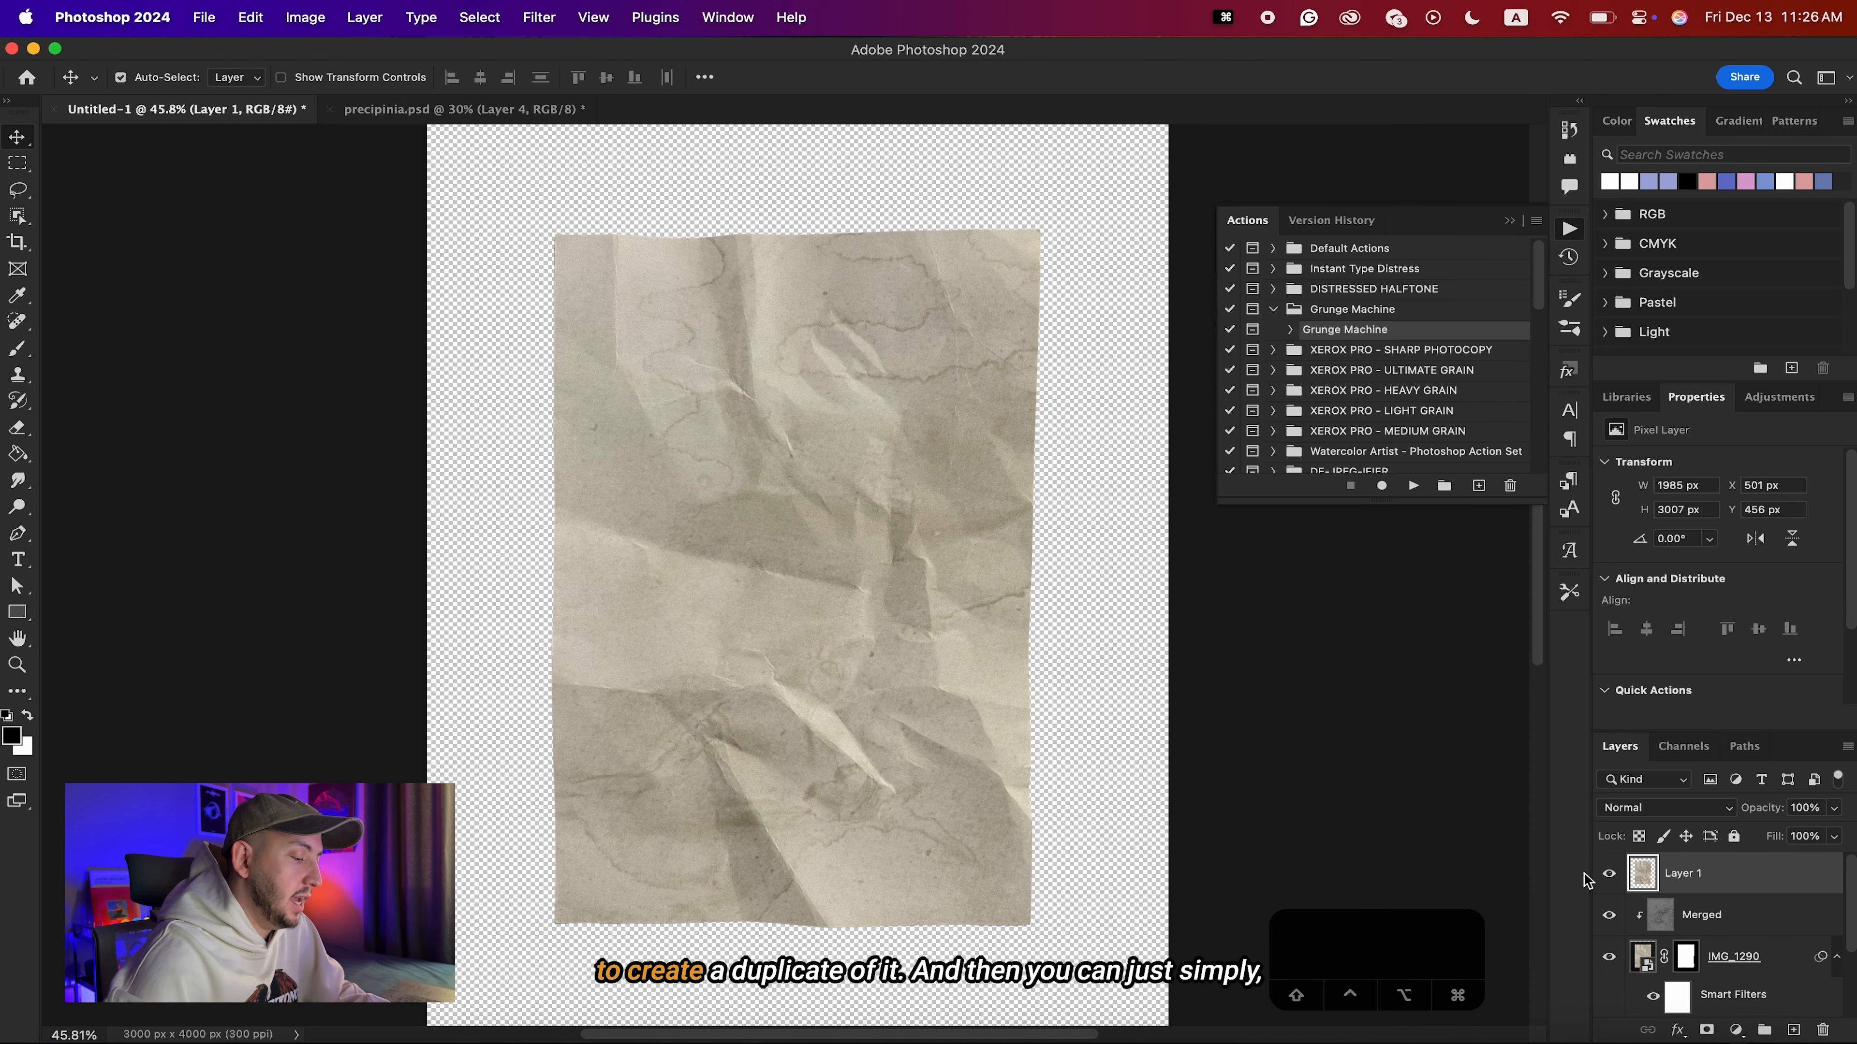
# Duplicate the stained paper as a merged copy on its own layer, and delete Layer 4 and Layer 3 in precipinia.psd.
pyautogui.press('super+c')
pyautogui.press('super+v')
pyautogui.click(460, 109)
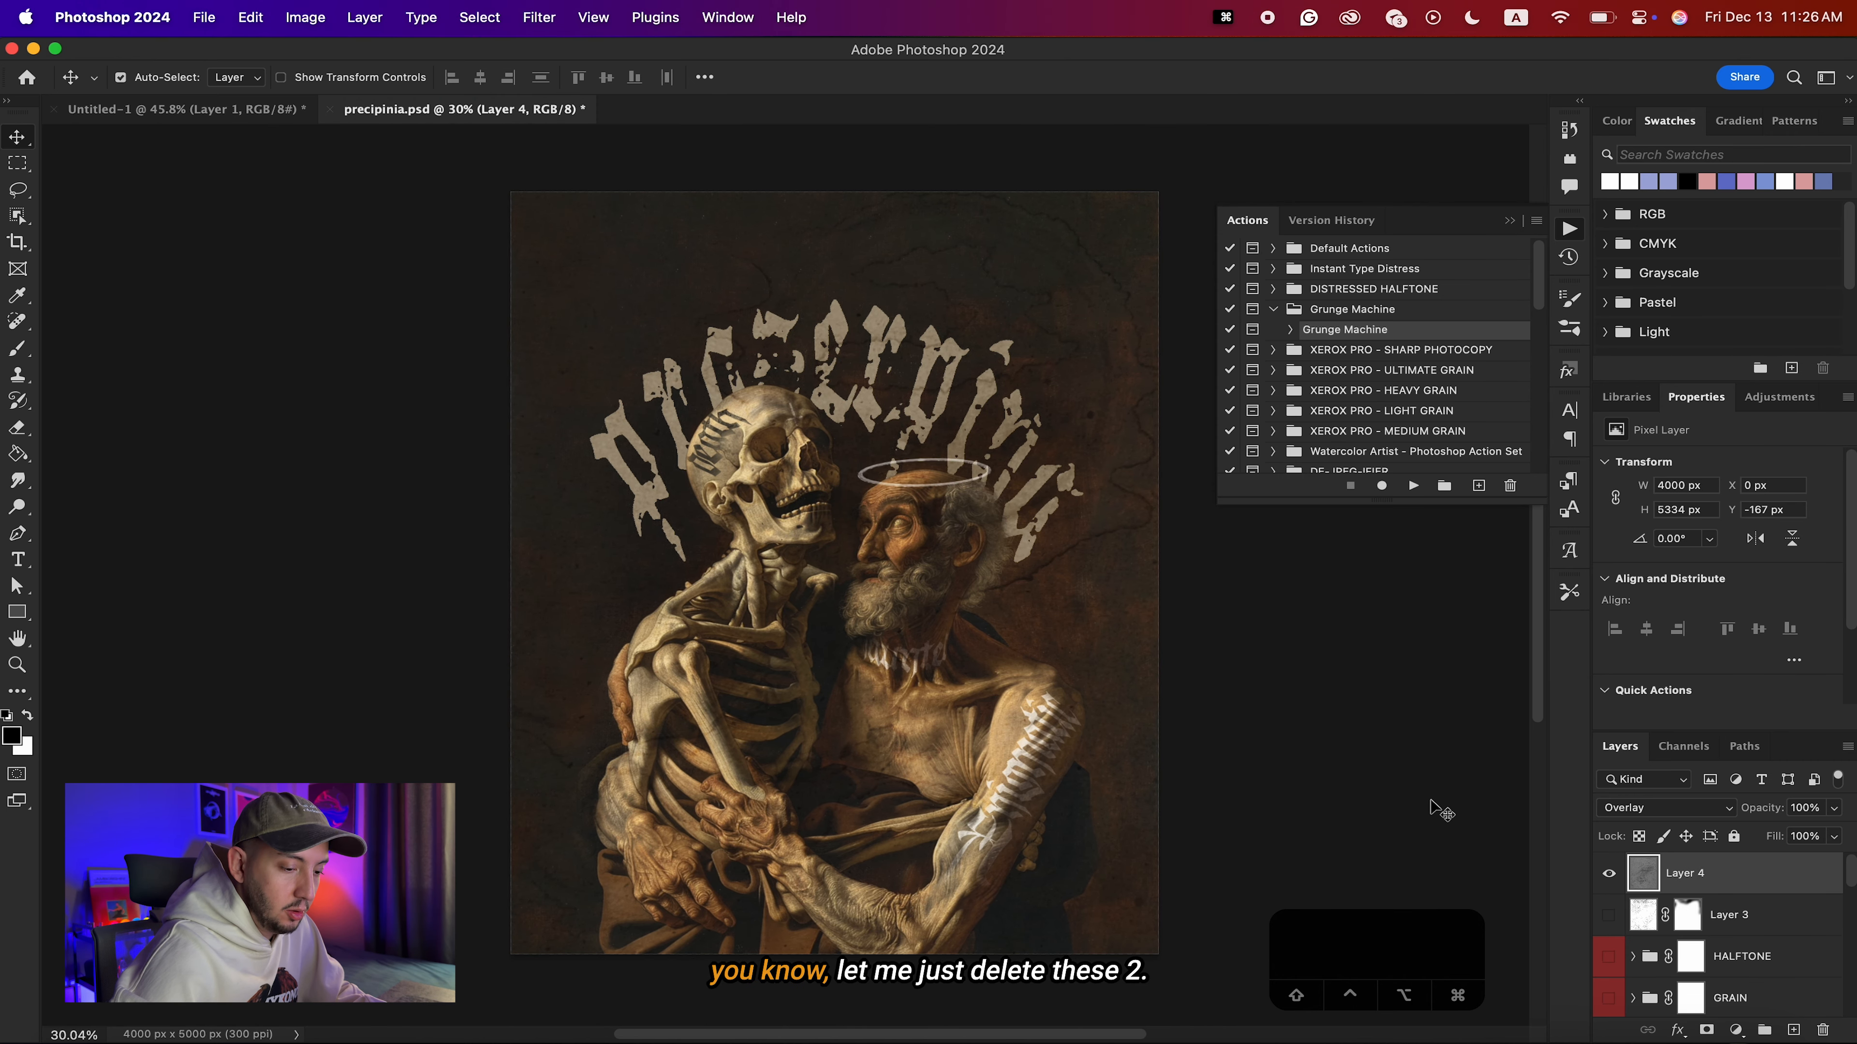
pyautogui.press('BackSpace')
pyautogui.press('BackSpace')
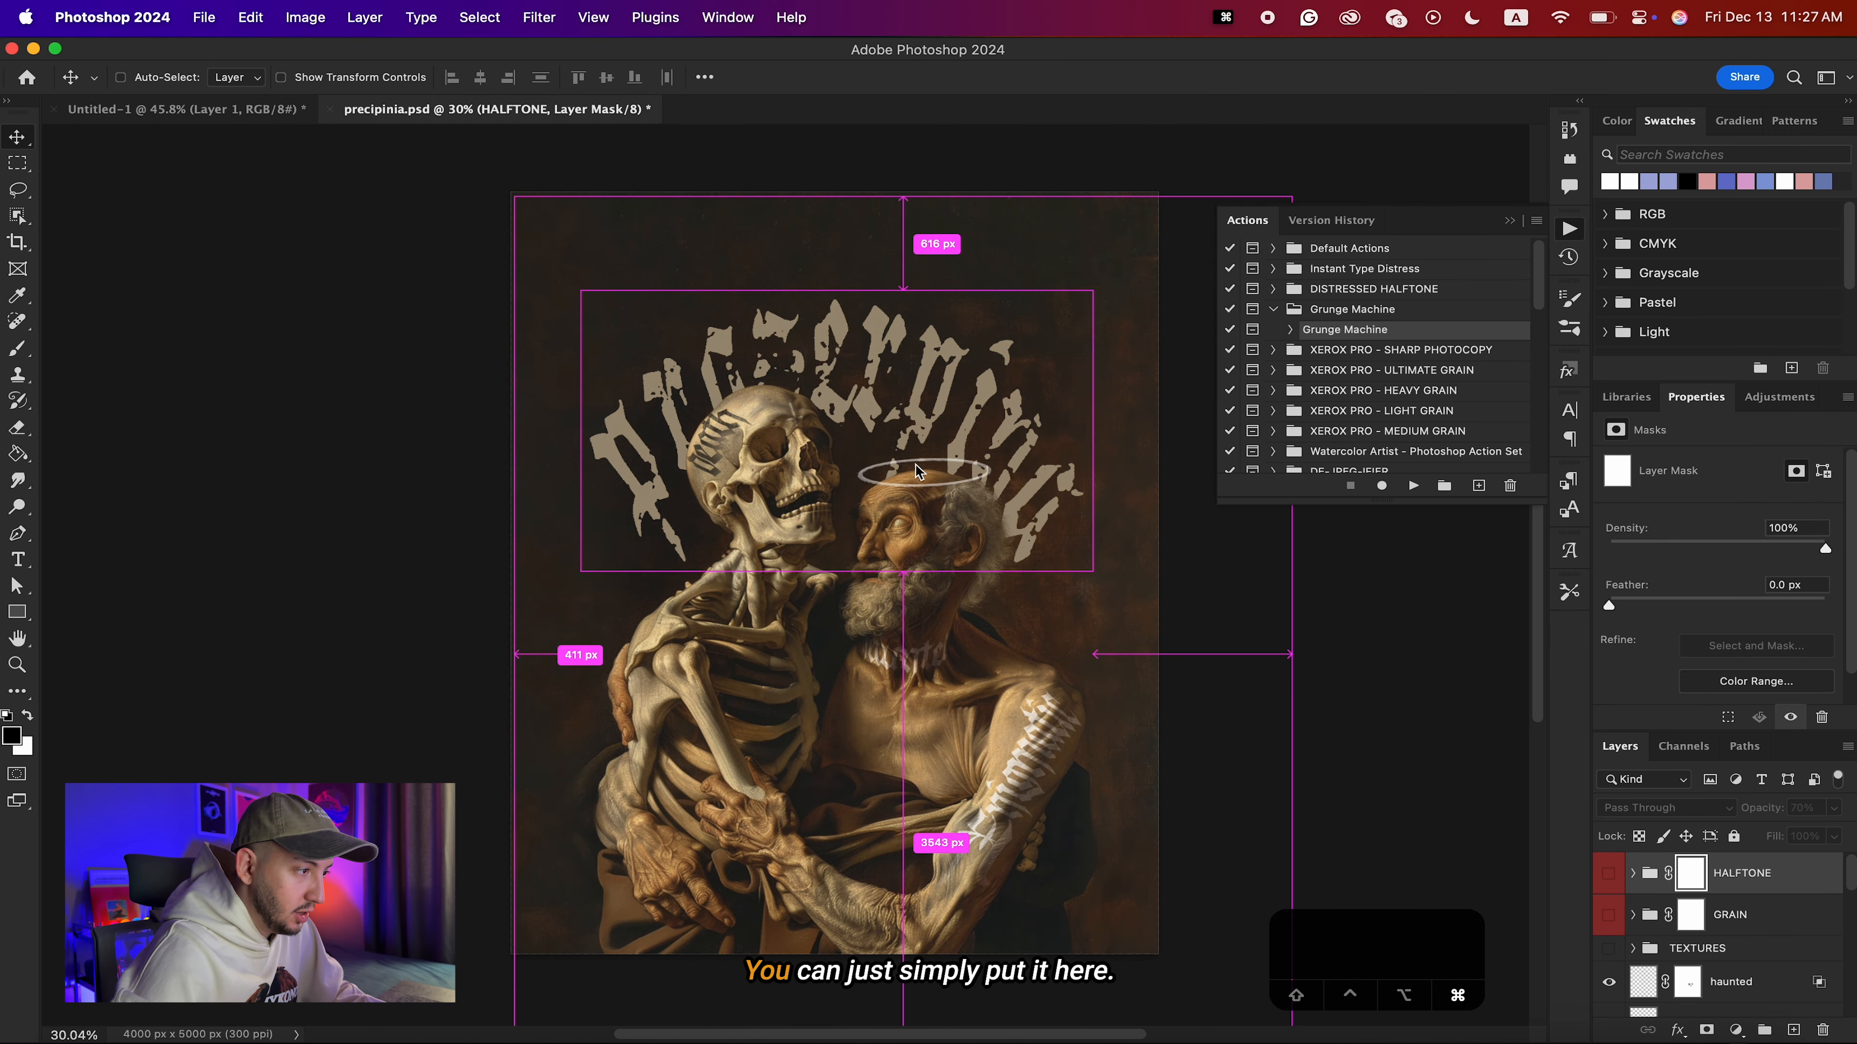
# Paste the stained paper into precipinia.psd and scale it up to about 3049 × 4619 px.
pyautogui.press('super+v')
pyautogui.press('super+t')
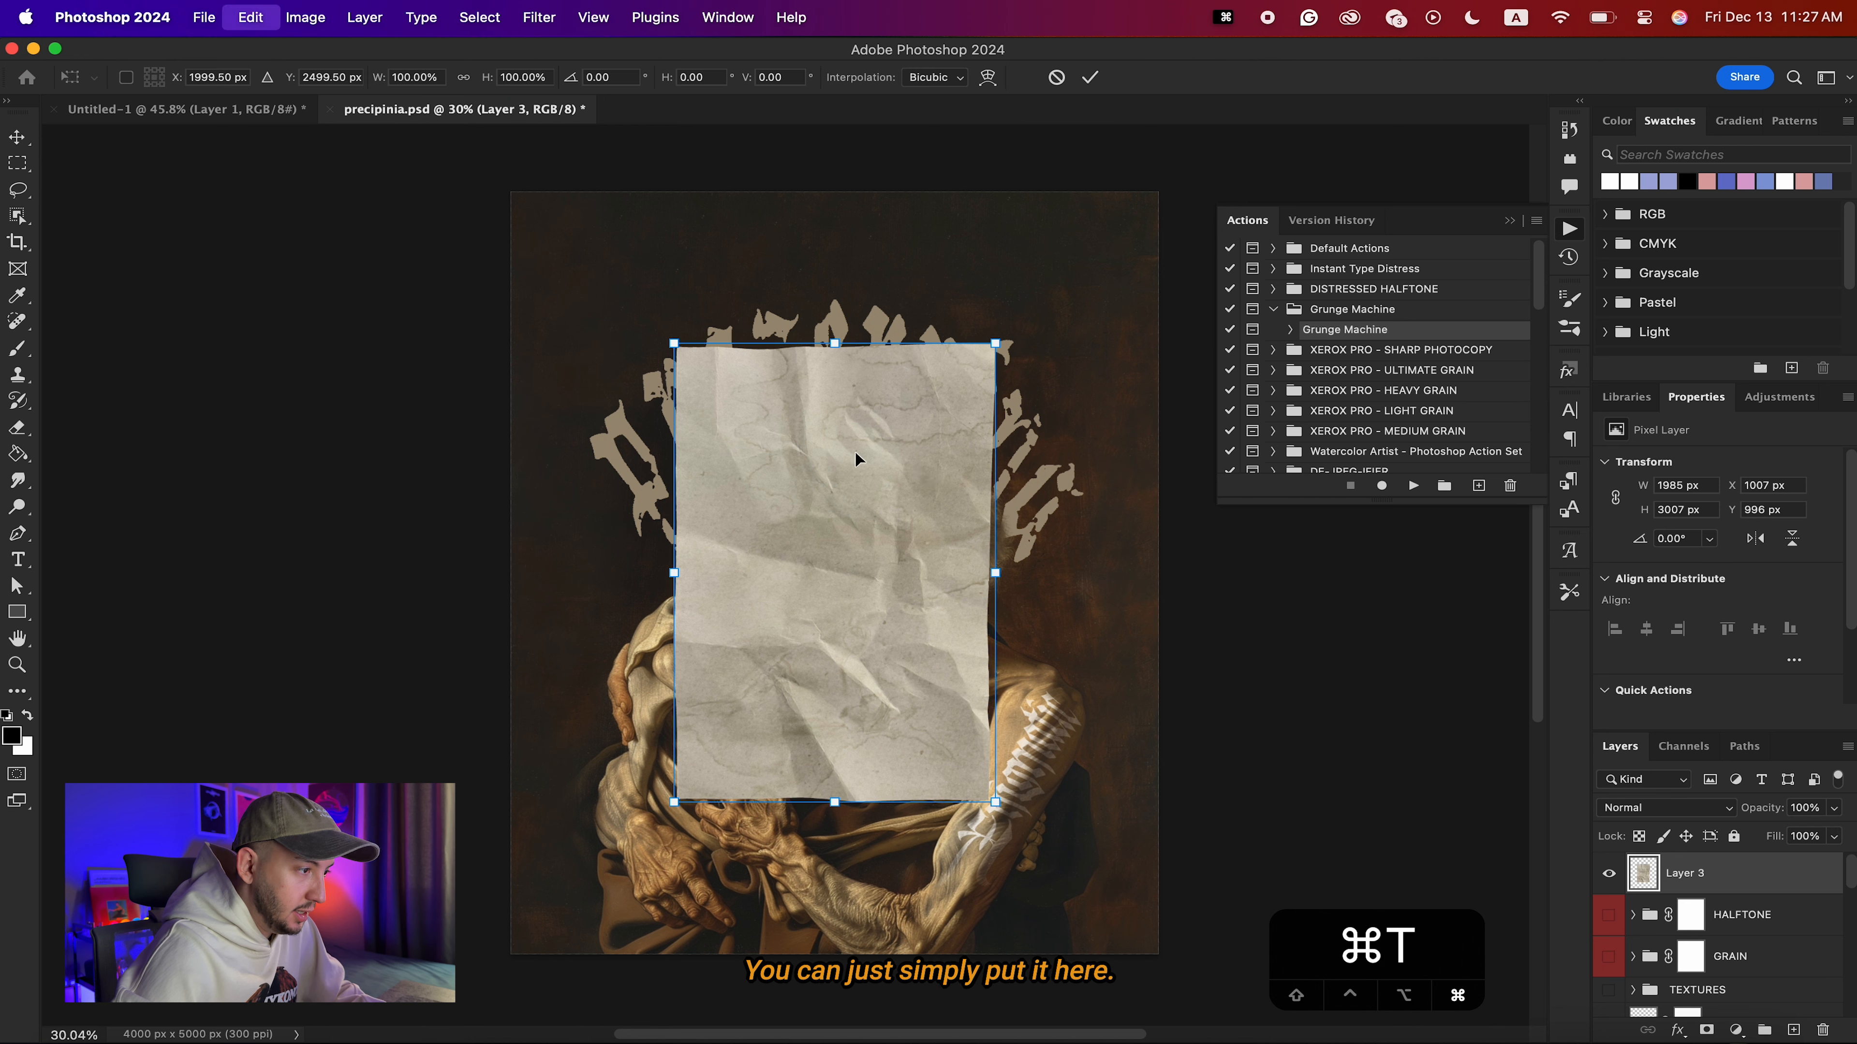
pyautogui.moveTo(995, 574); pyautogui.dragTo(1079, 597)
pyautogui.press('Return')
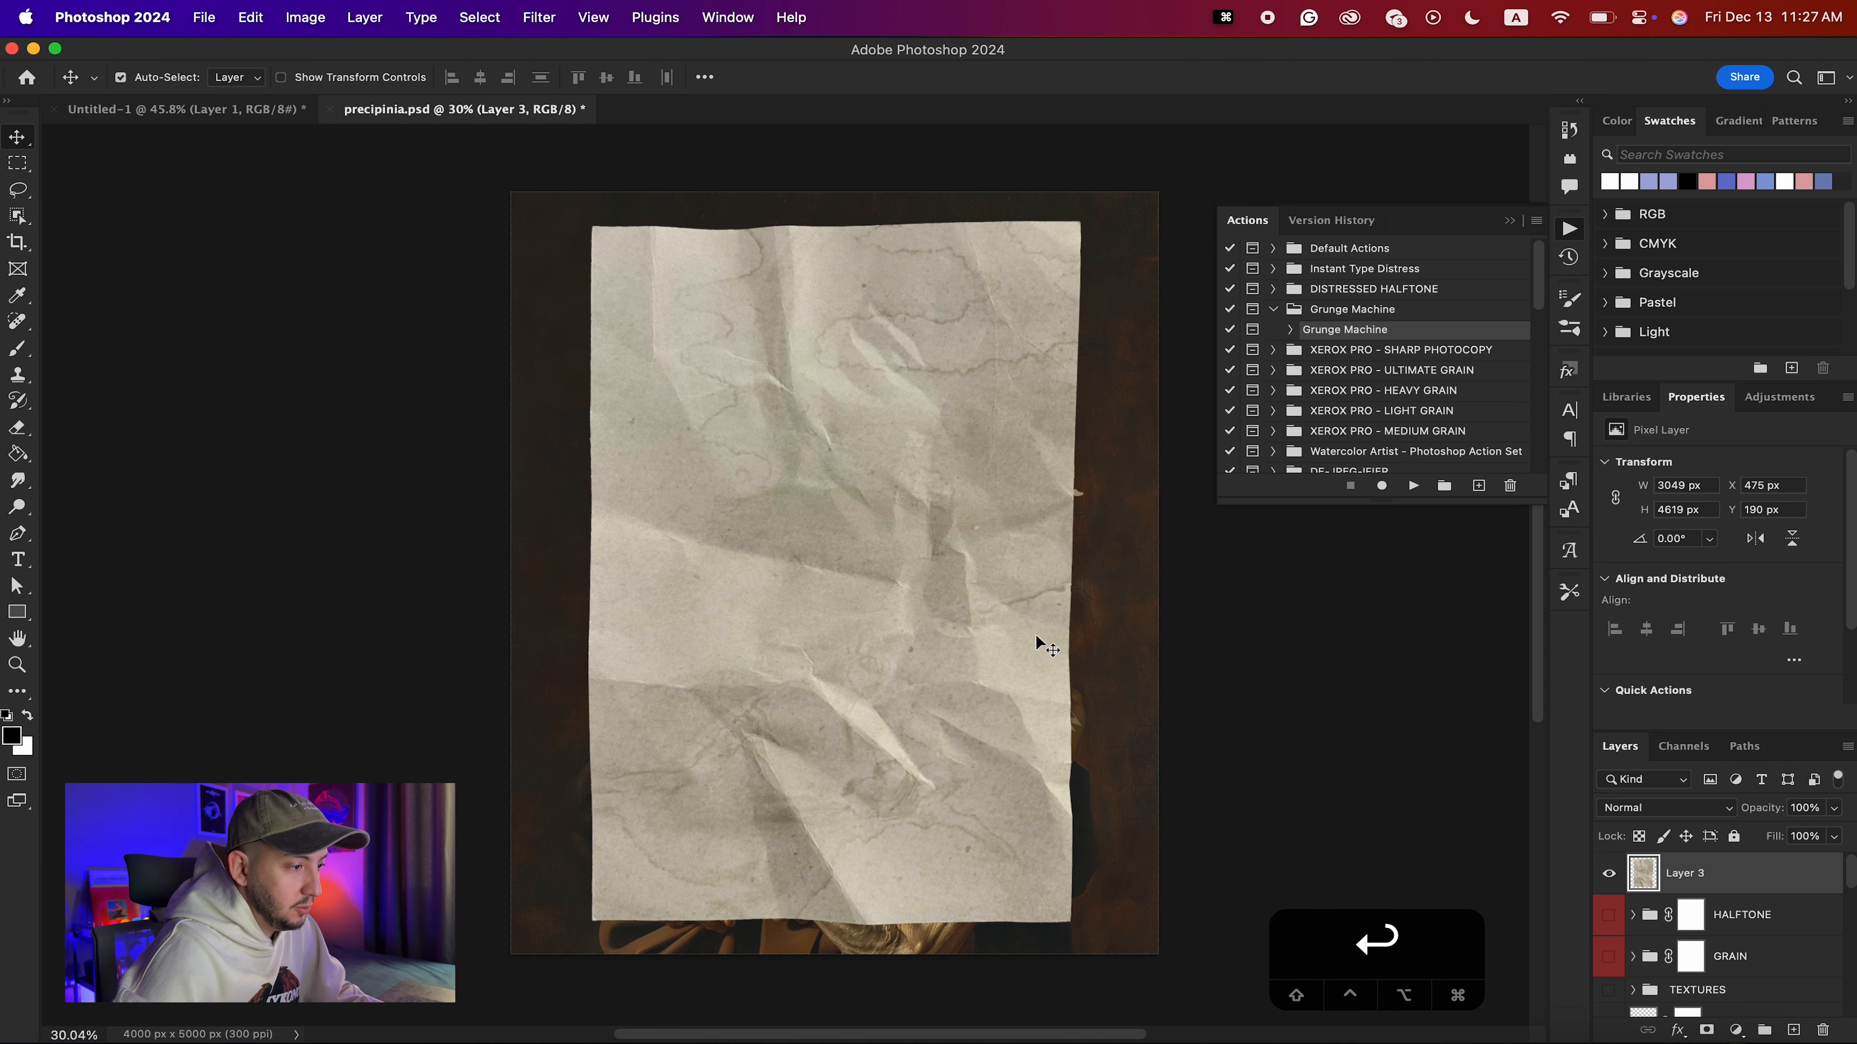
# Preview blending modes such as Hard Light for the pasted paper over the poster, and delete that paper layer.
pyautogui.click(1679, 807)
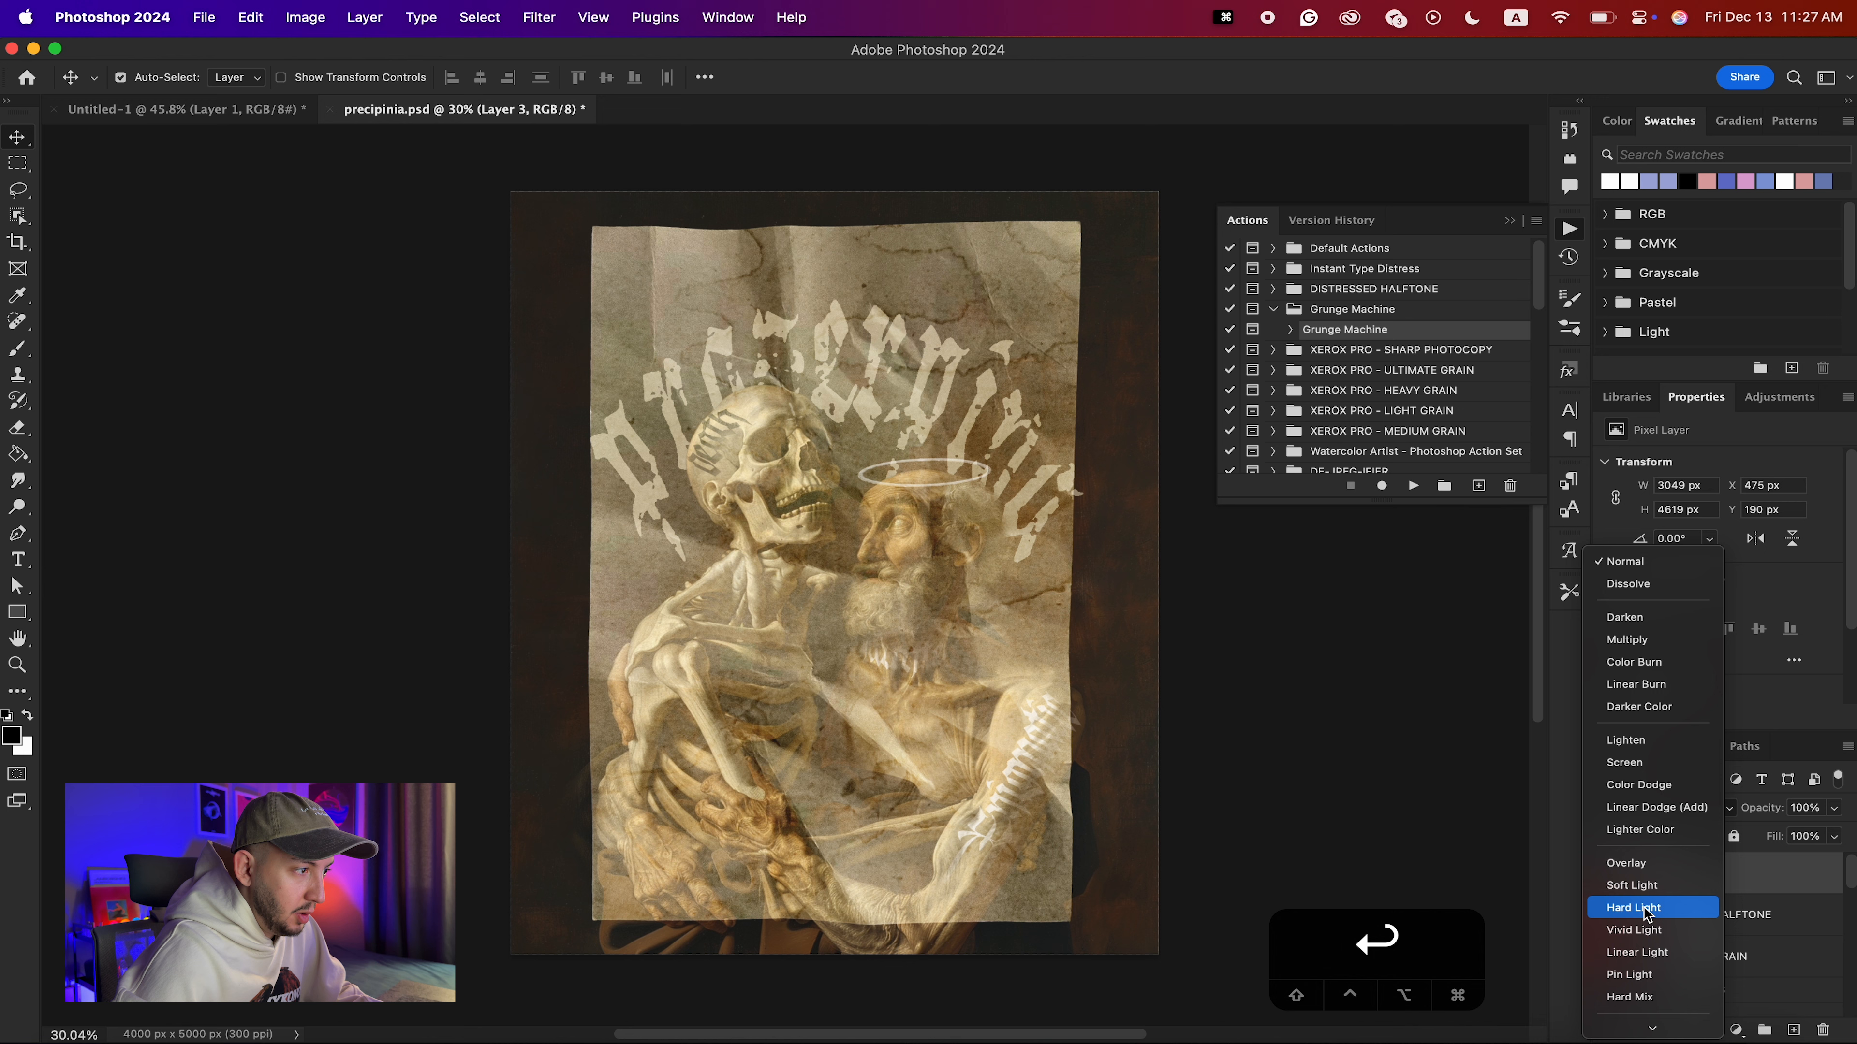
pyautogui.click(1391, 830)
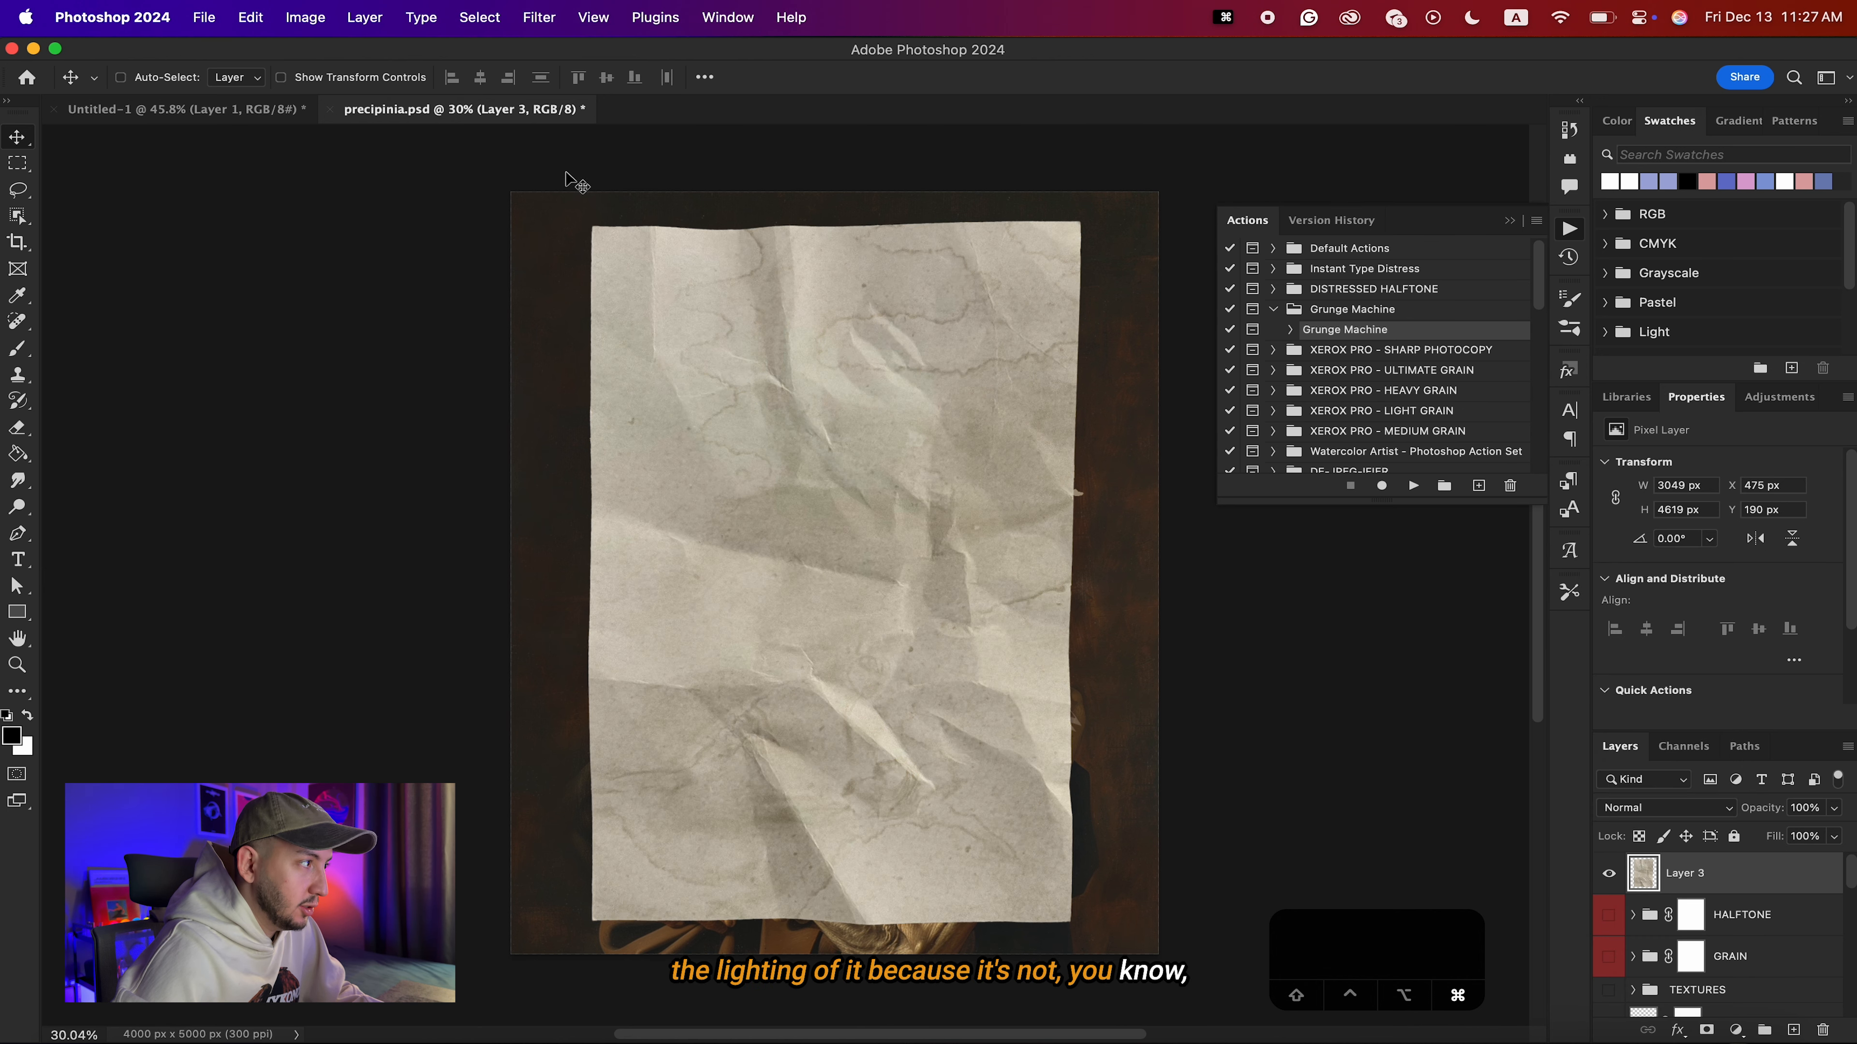
pyautogui.press('cmd+z')
pyautogui.press('BackSpace')
# In Untitled-1, add a Black & White adjustment above Layer 1 and merge it with that layer.
pyautogui.click(231, 110)
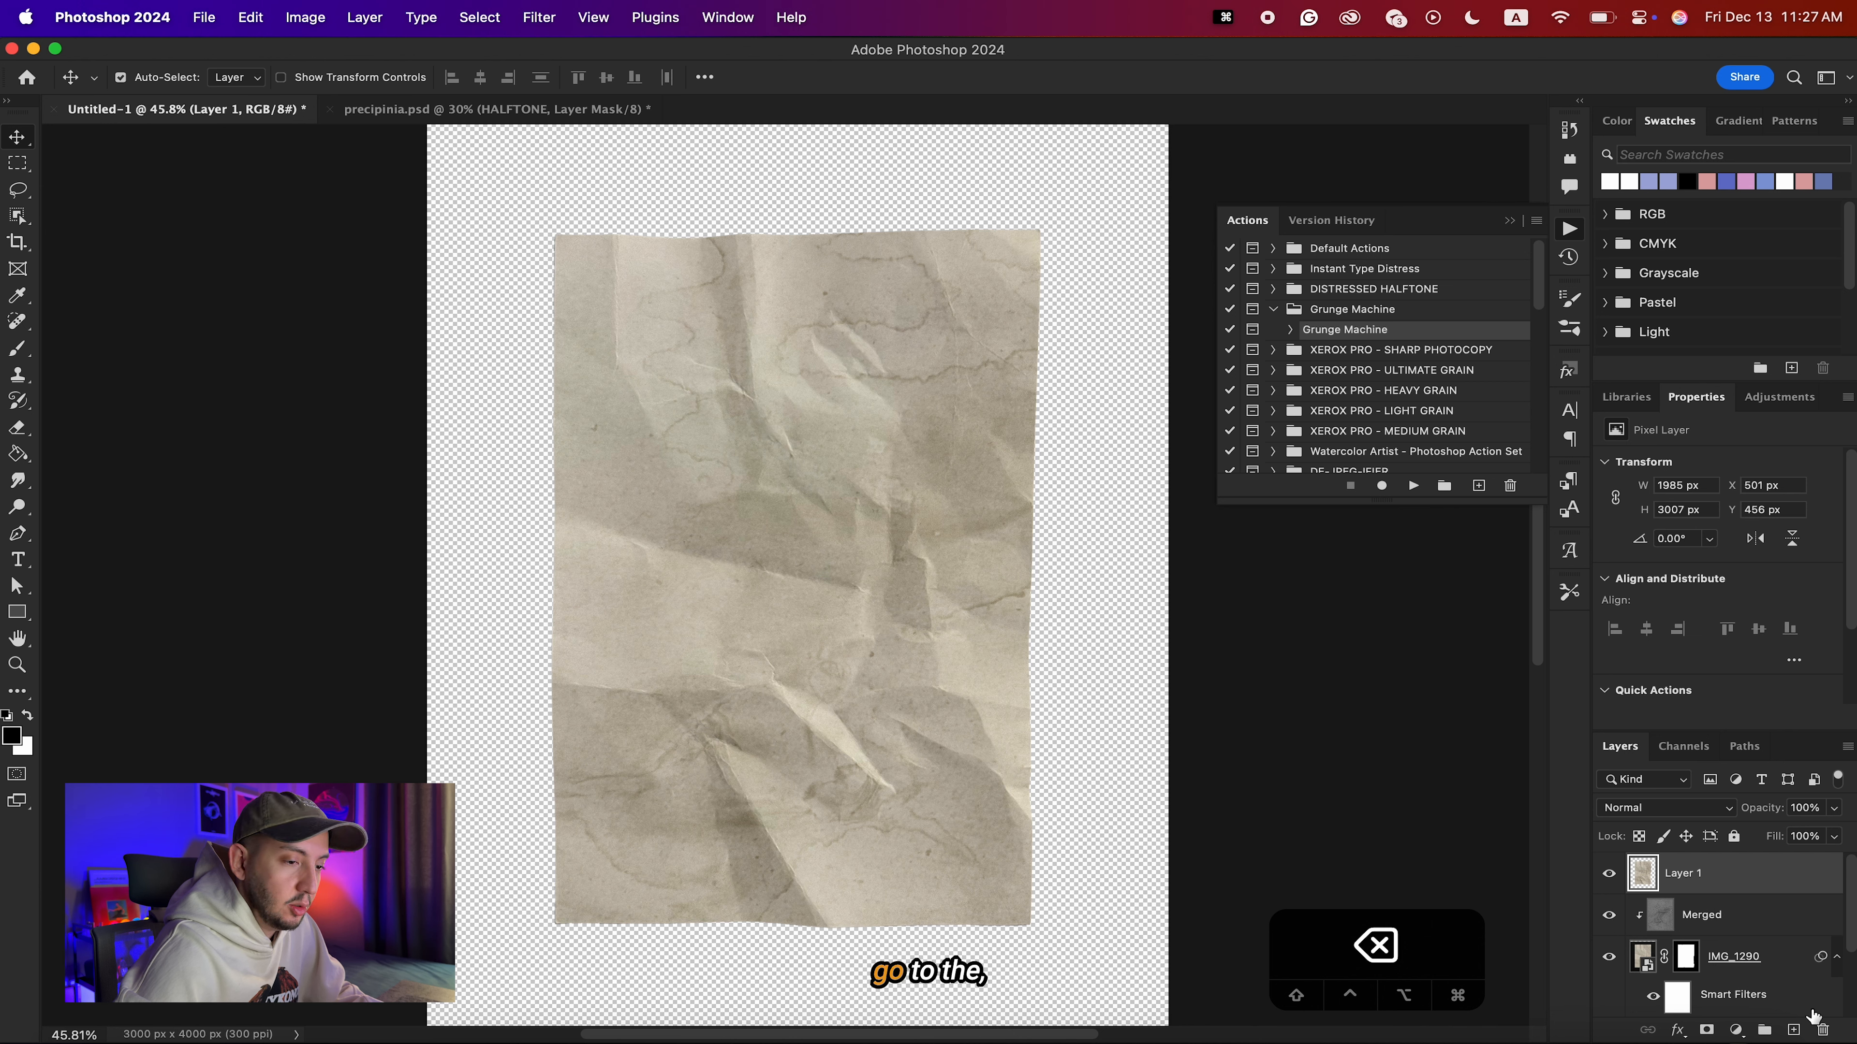
pyautogui.click(1736, 1032)
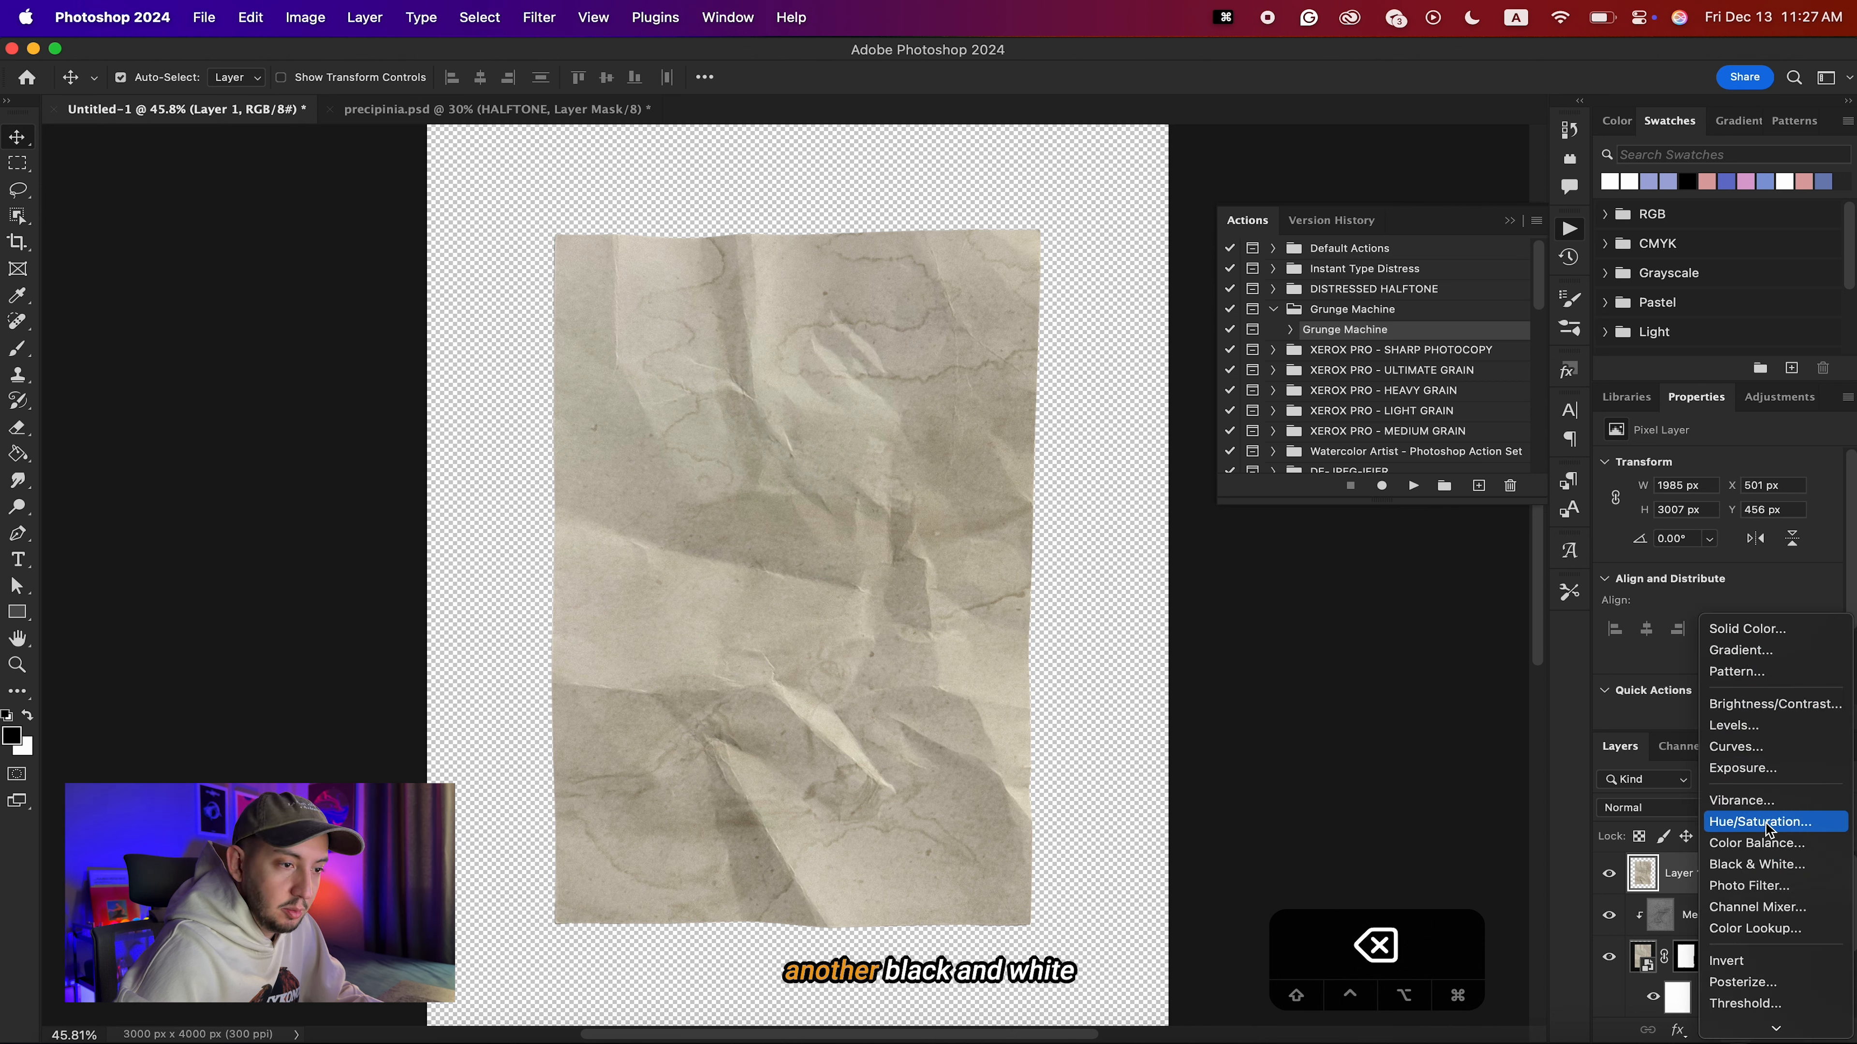
pyautogui.click(1754, 866)
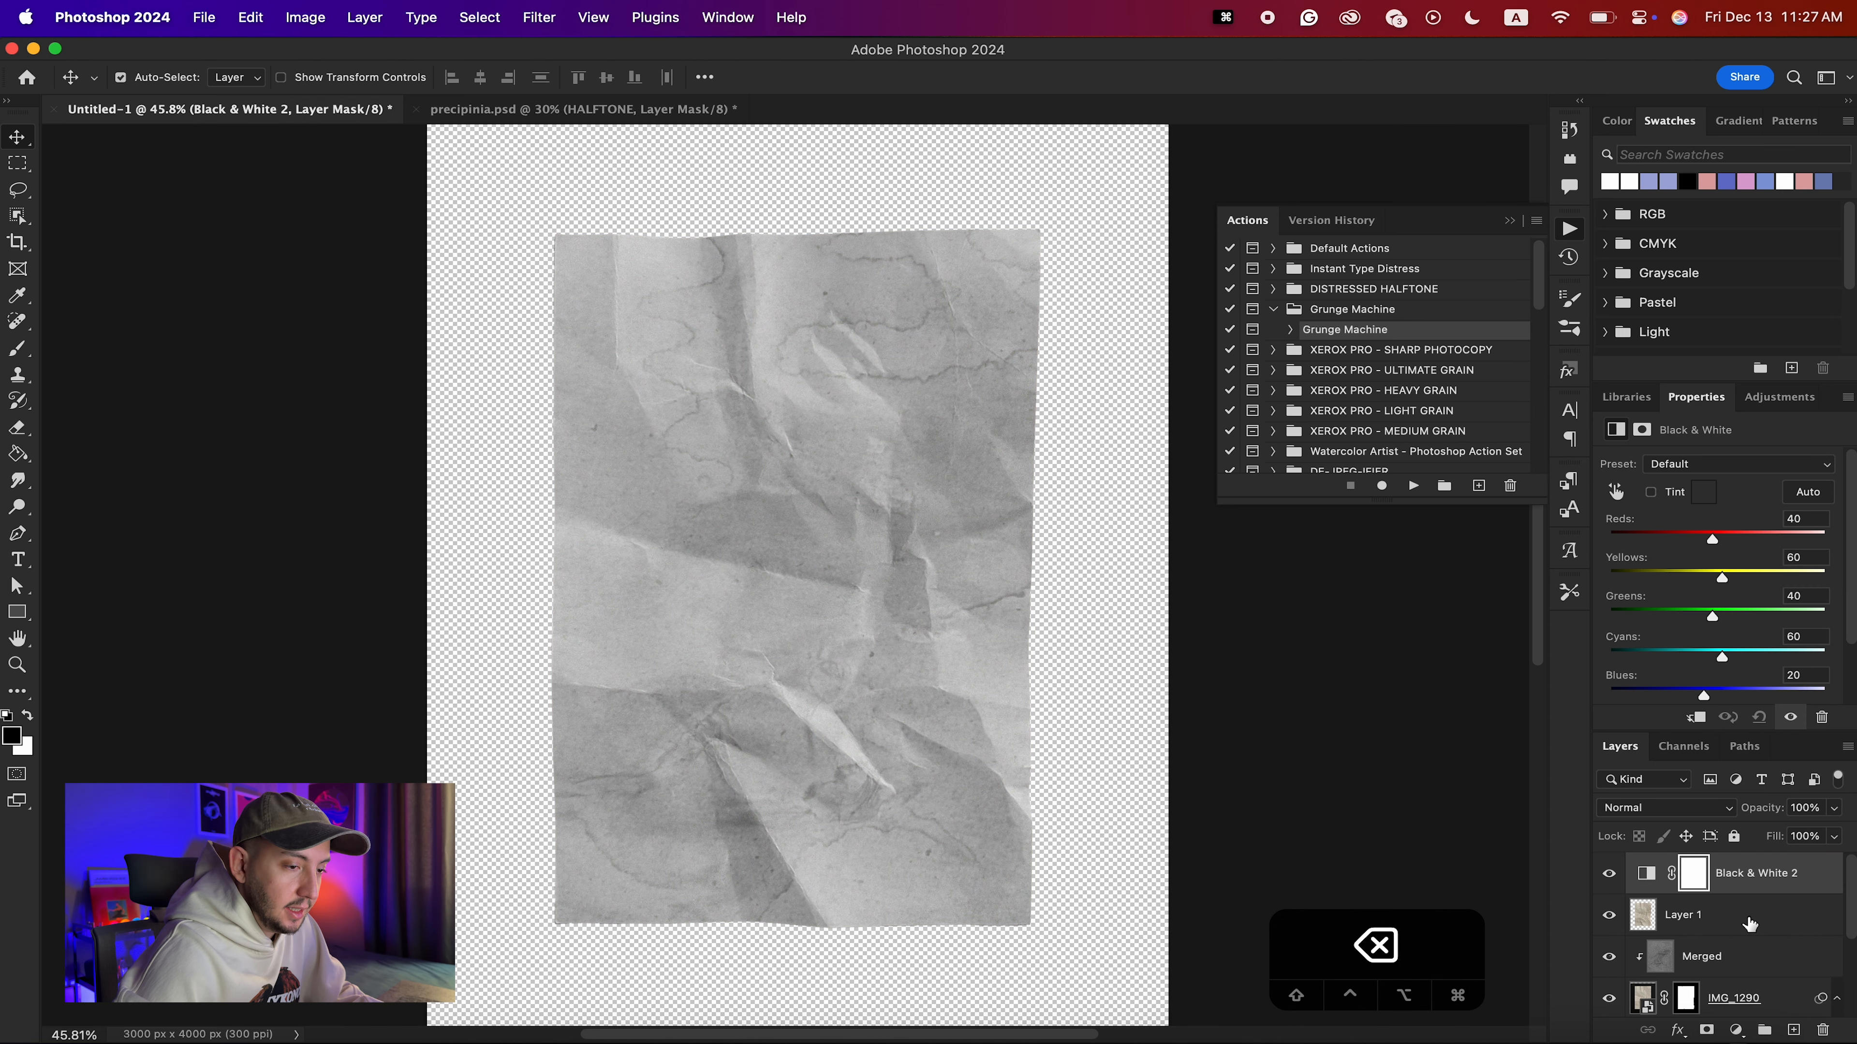
pyautogui.keyDown('shift'); pyautogui.click(1749, 923); pyautogui.keyUp('shift')
pyautogui.press('super+e')
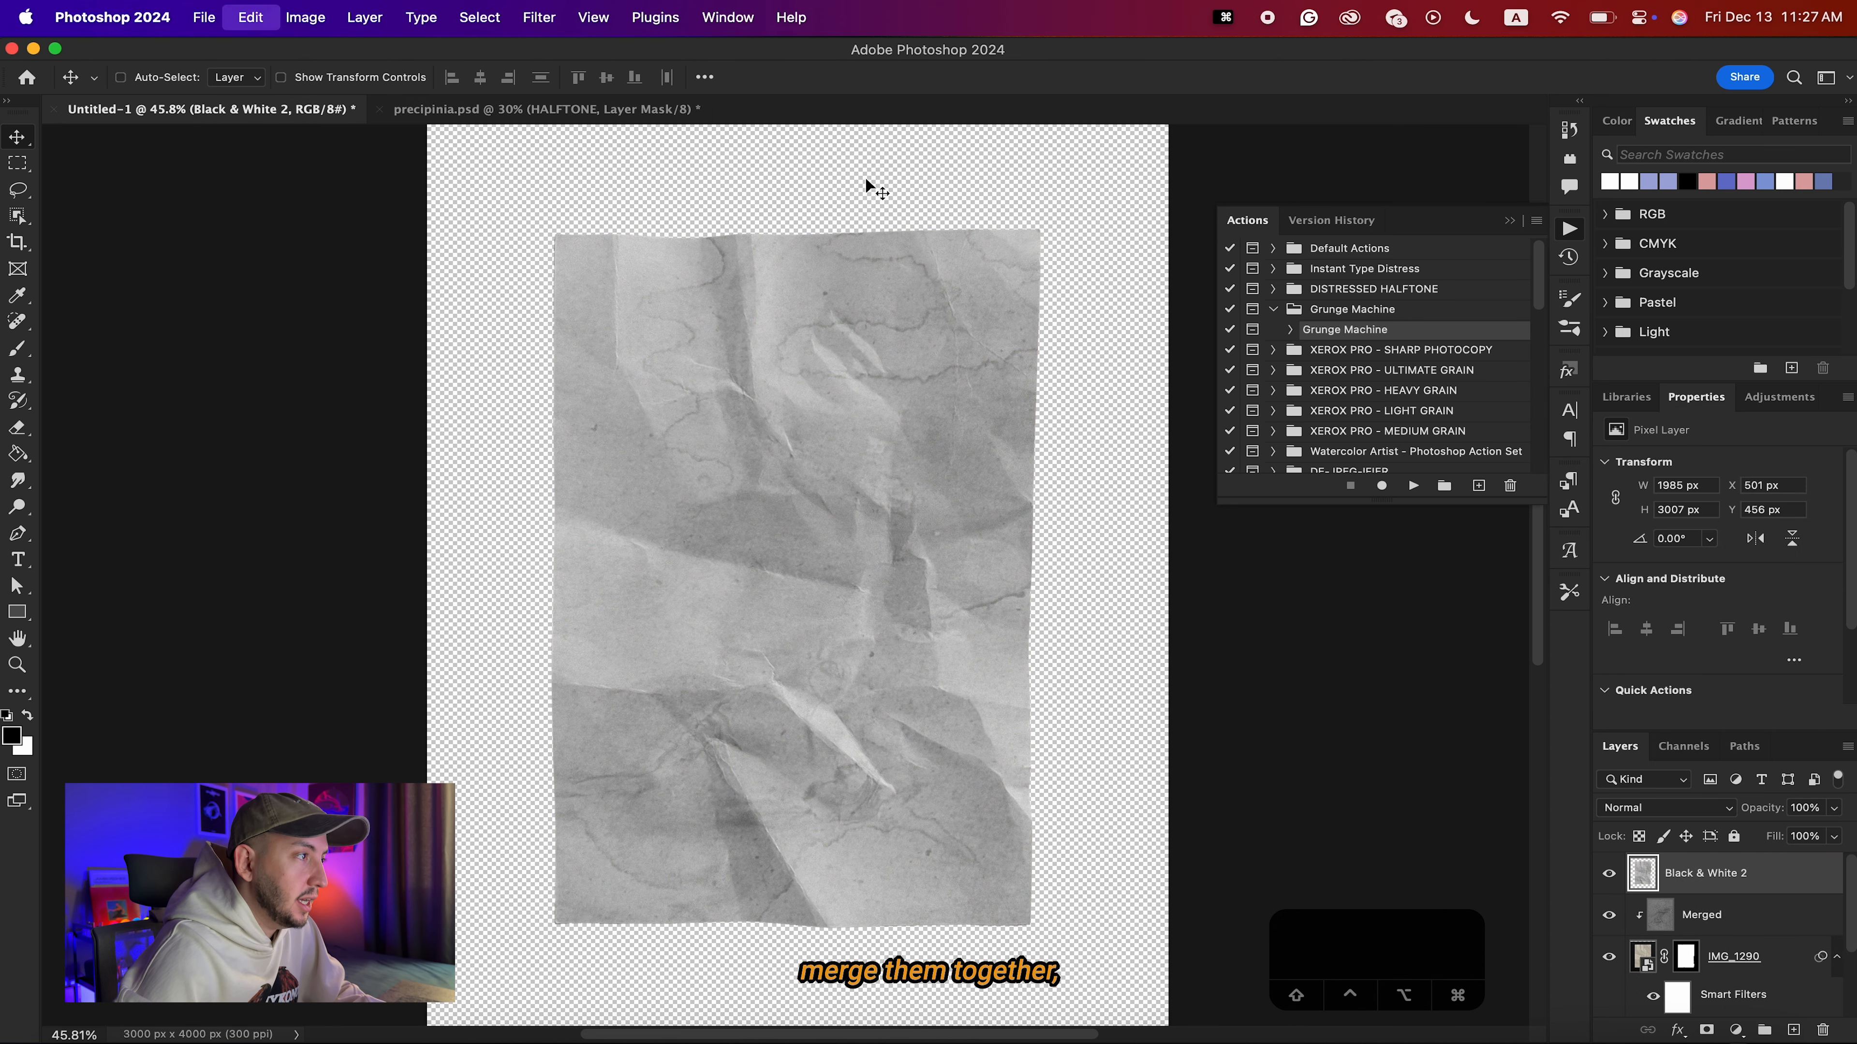
# Bring the merged black-and-white paper into precipinia.psd, scale it to 153.60%, and blend it in Overlay mode.
pyautogui.moveTo(867, 181); pyautogui.dragTo(882, 453)
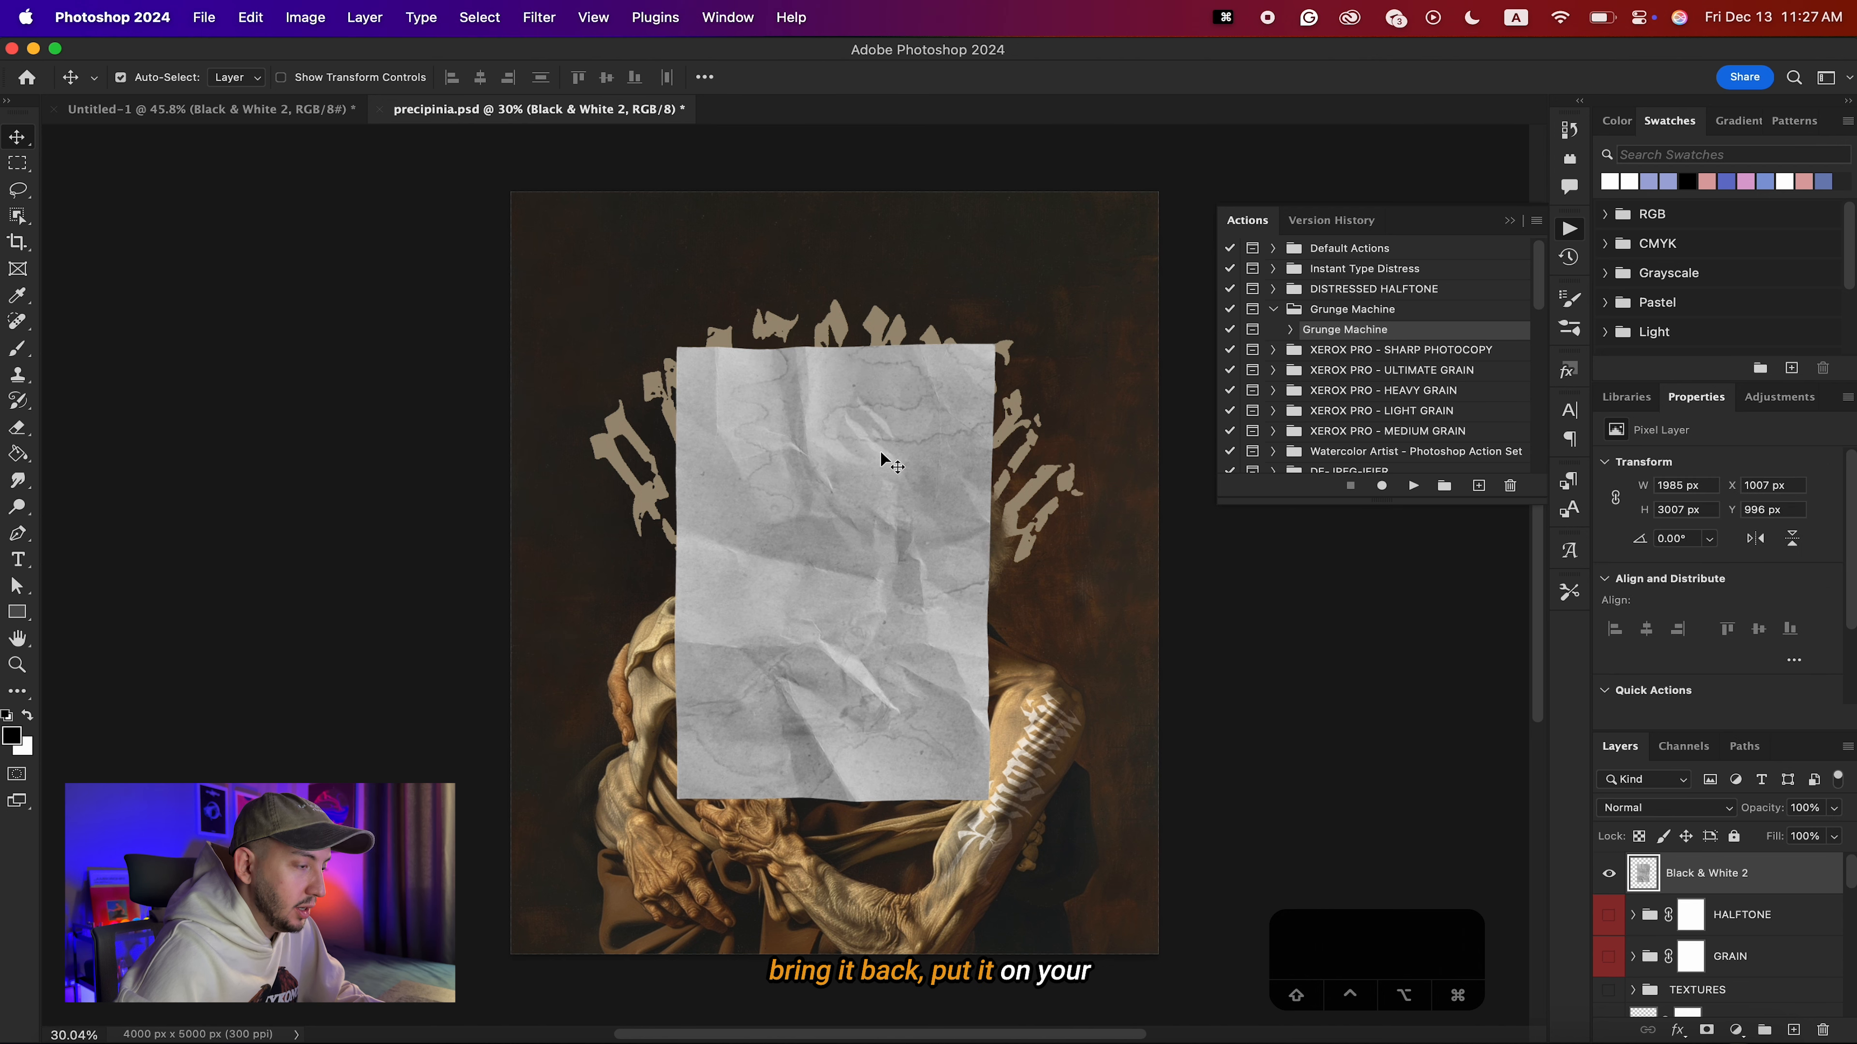
pyautogui.press('super+t')
pyautogui.moveTo(992, 572); pyautogui.dragTo(1081, 590)
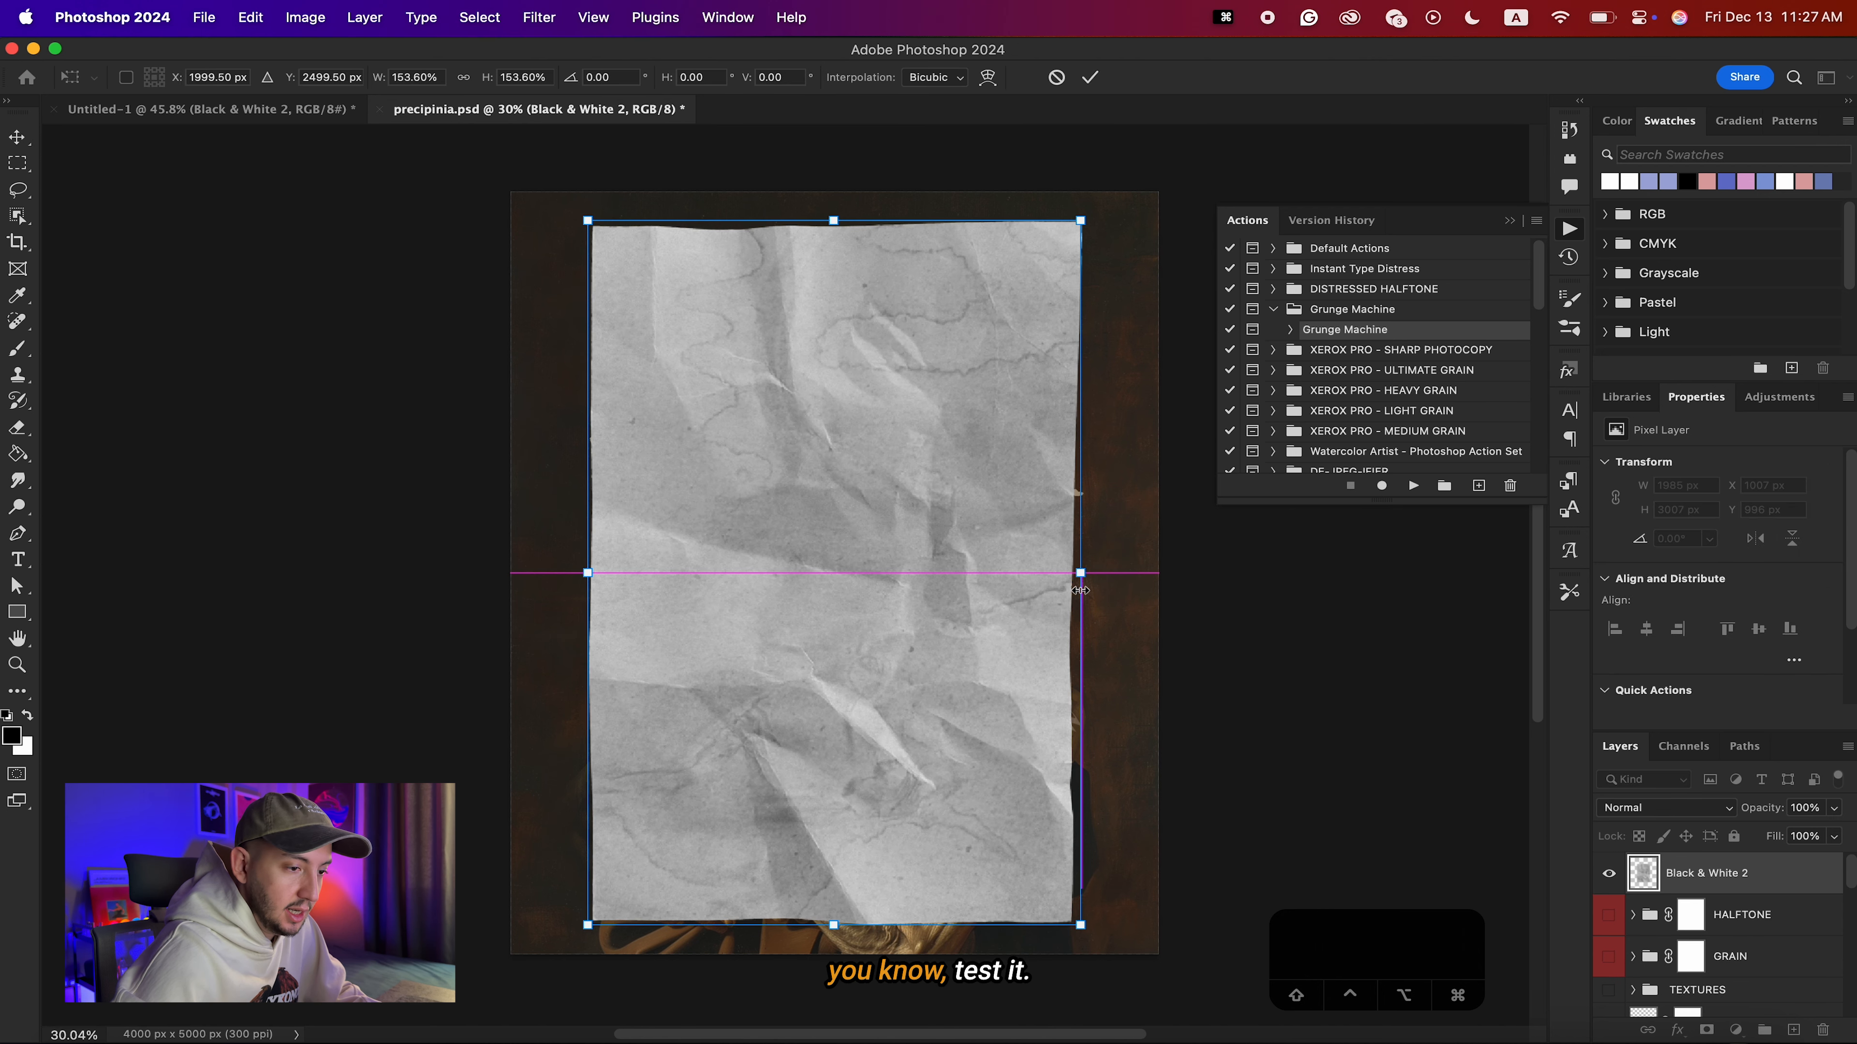
pyautogui.press('Return')
pyautogui.hotkey('shift', 'alt', 'o')
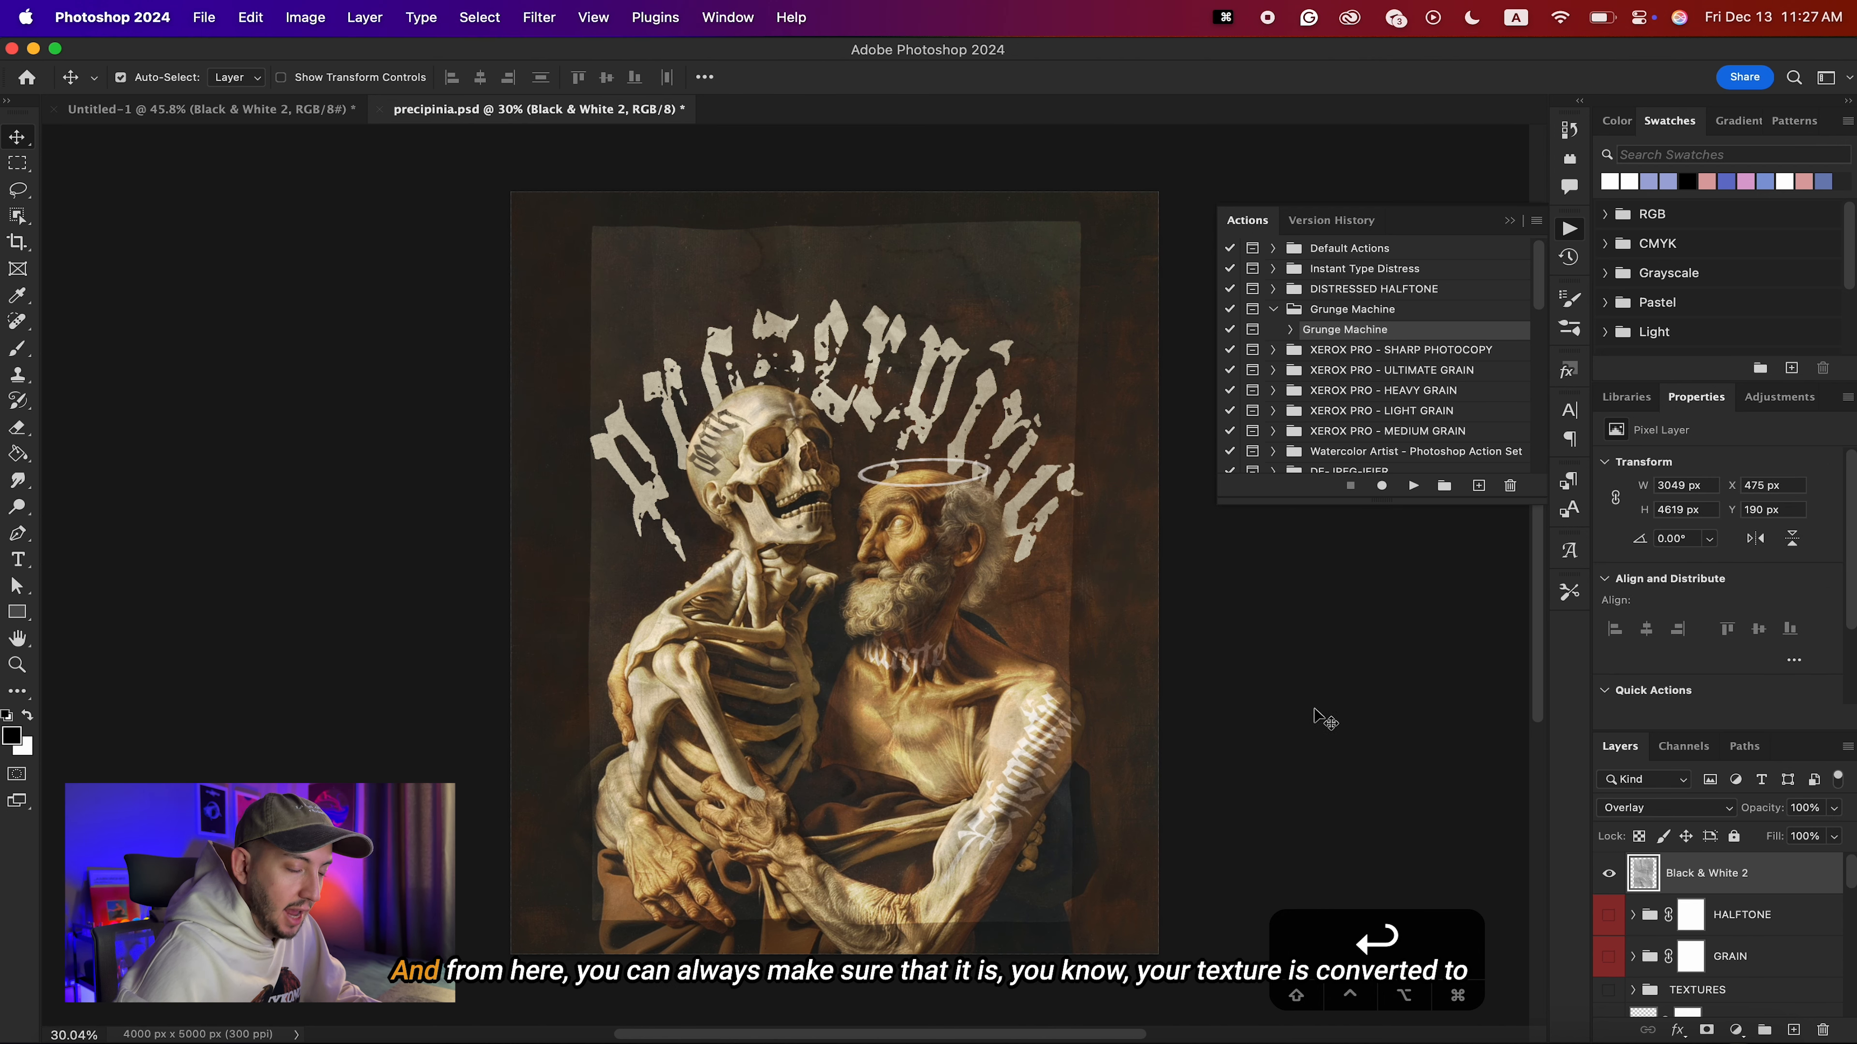
# Convert the Black & White 2 paper layer to a smart object and darken its midtones to 0.31 with Levels.
pyautogui.rightClick(1797, 884)
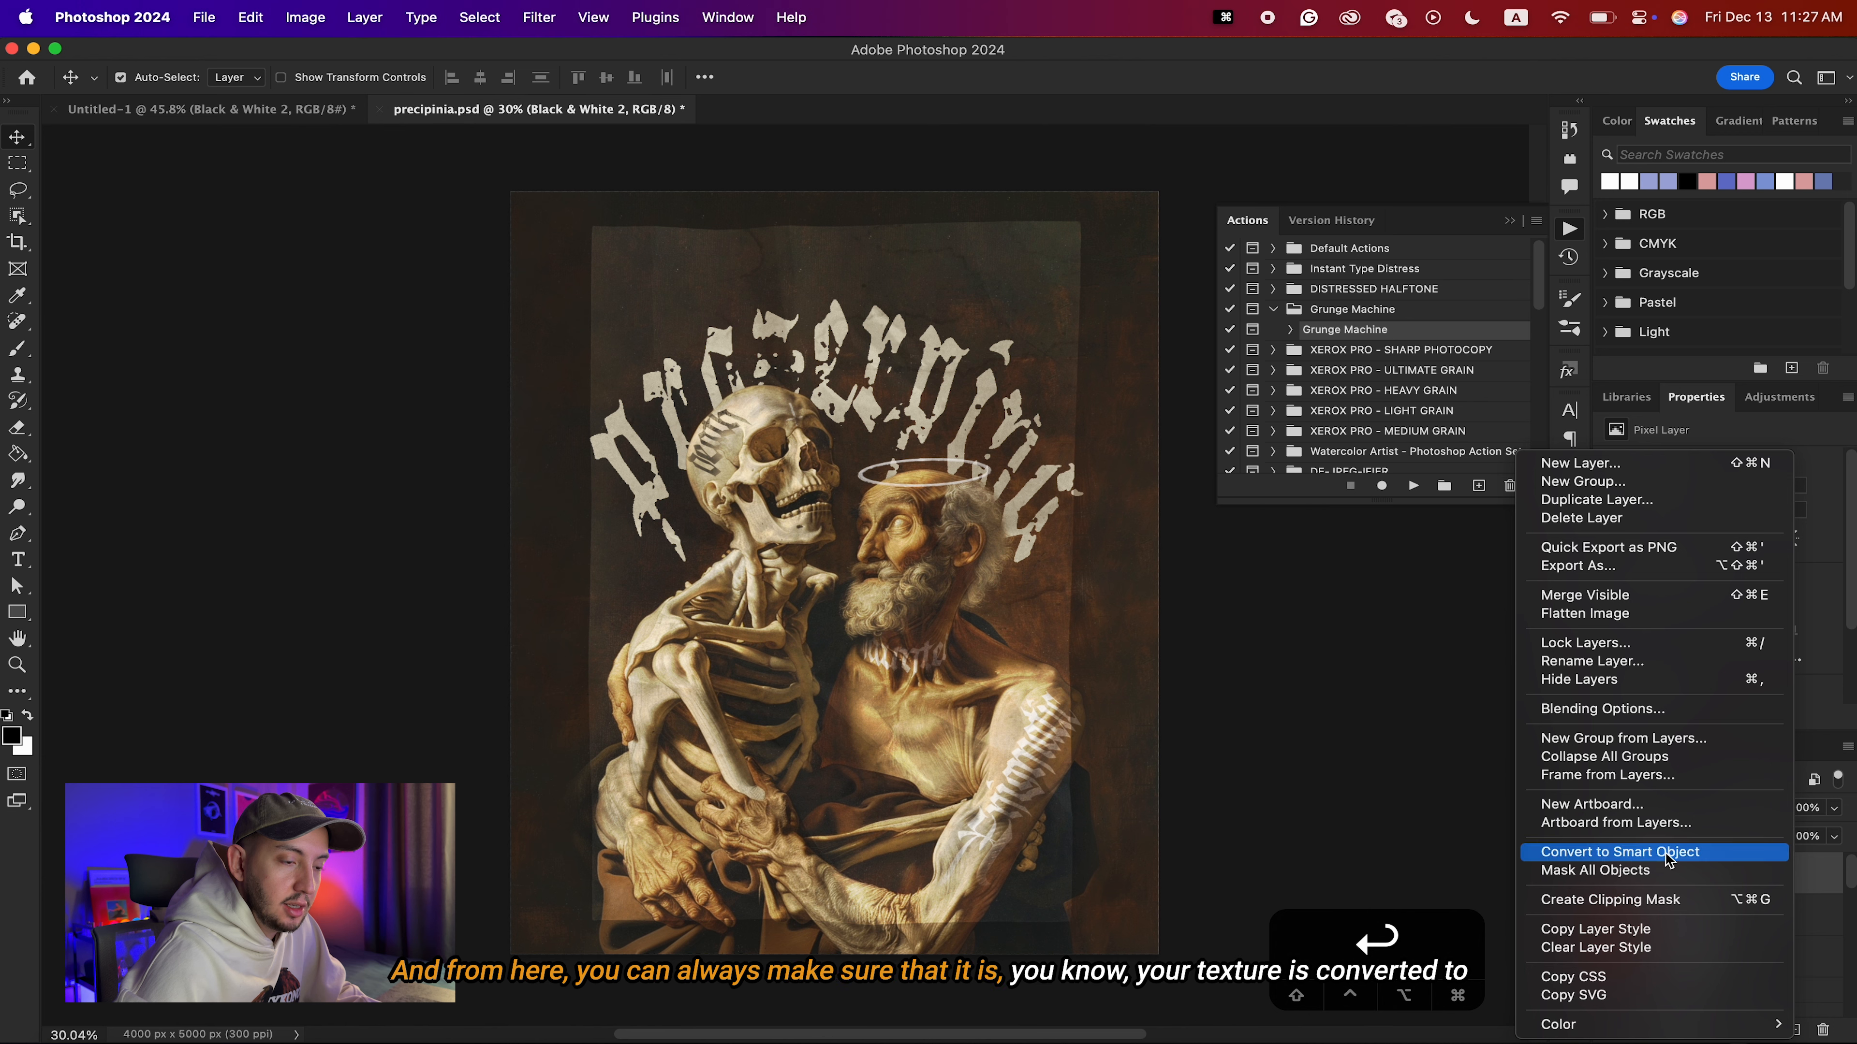
pyautogui.click(1634, 853)
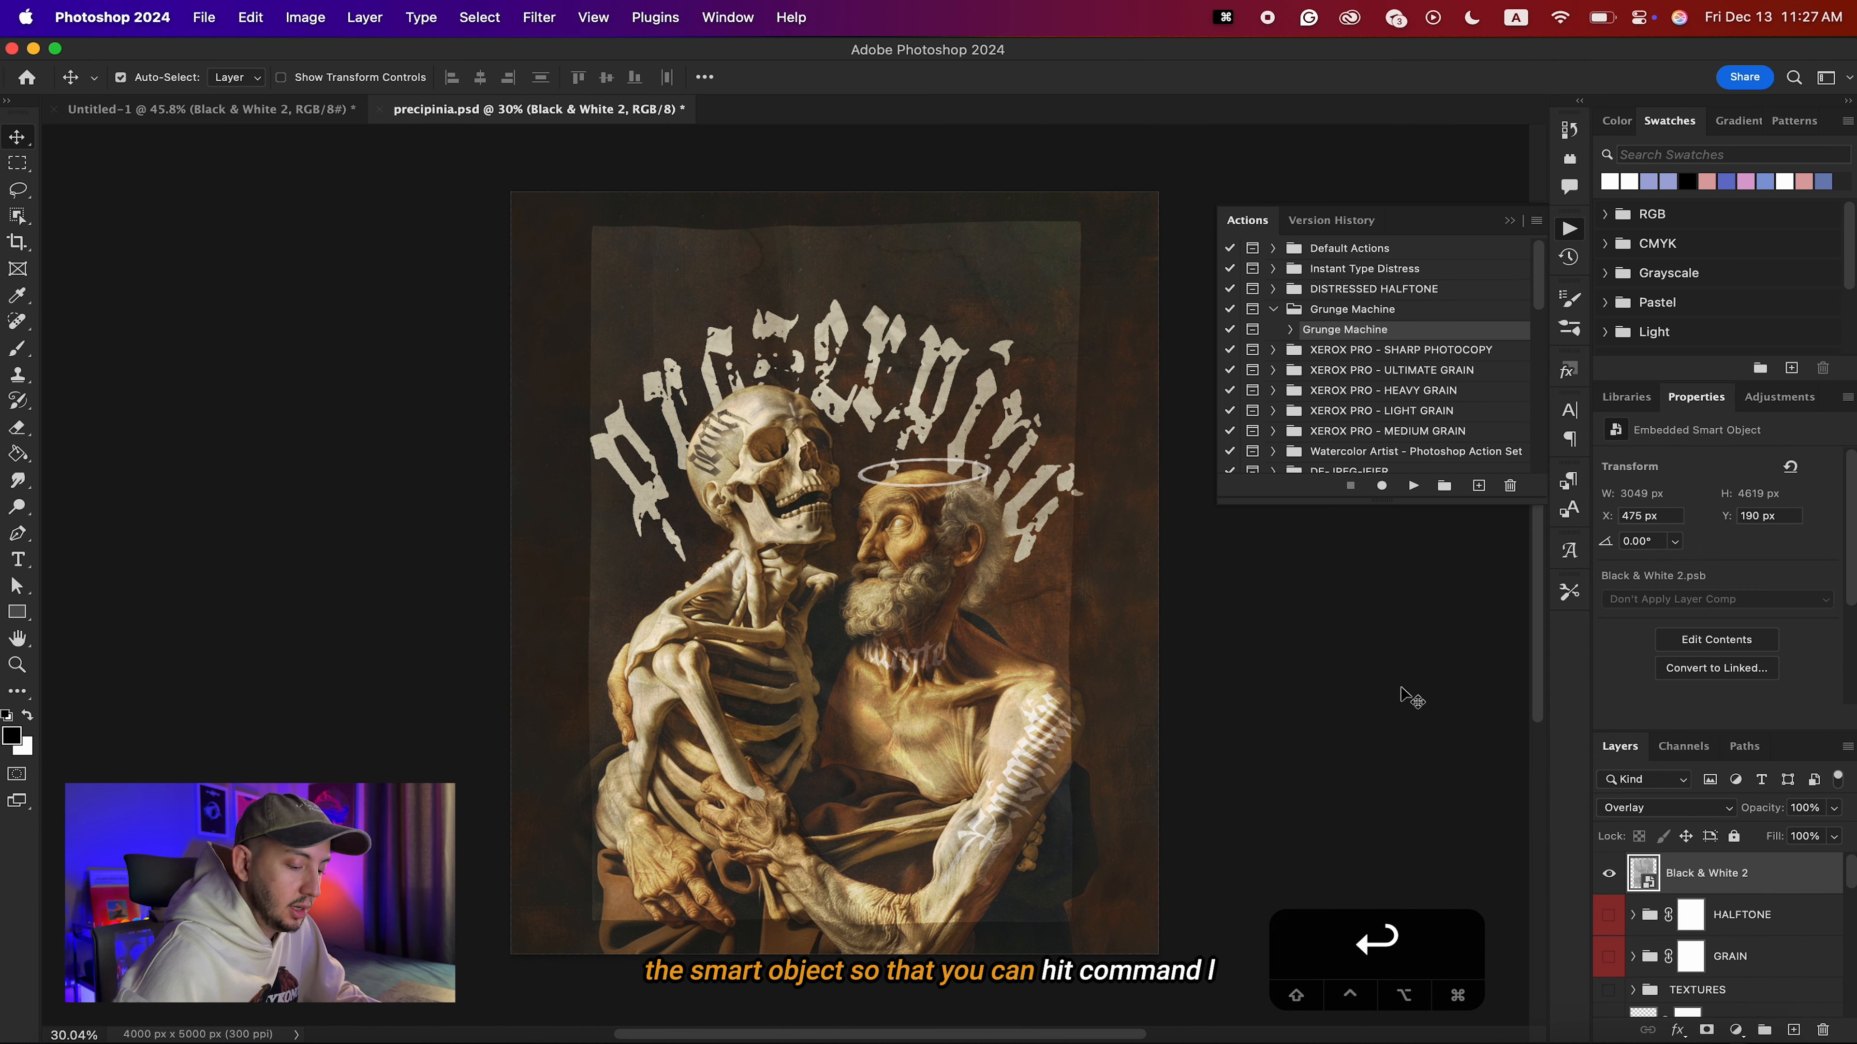
pyautogui.press('super+i')
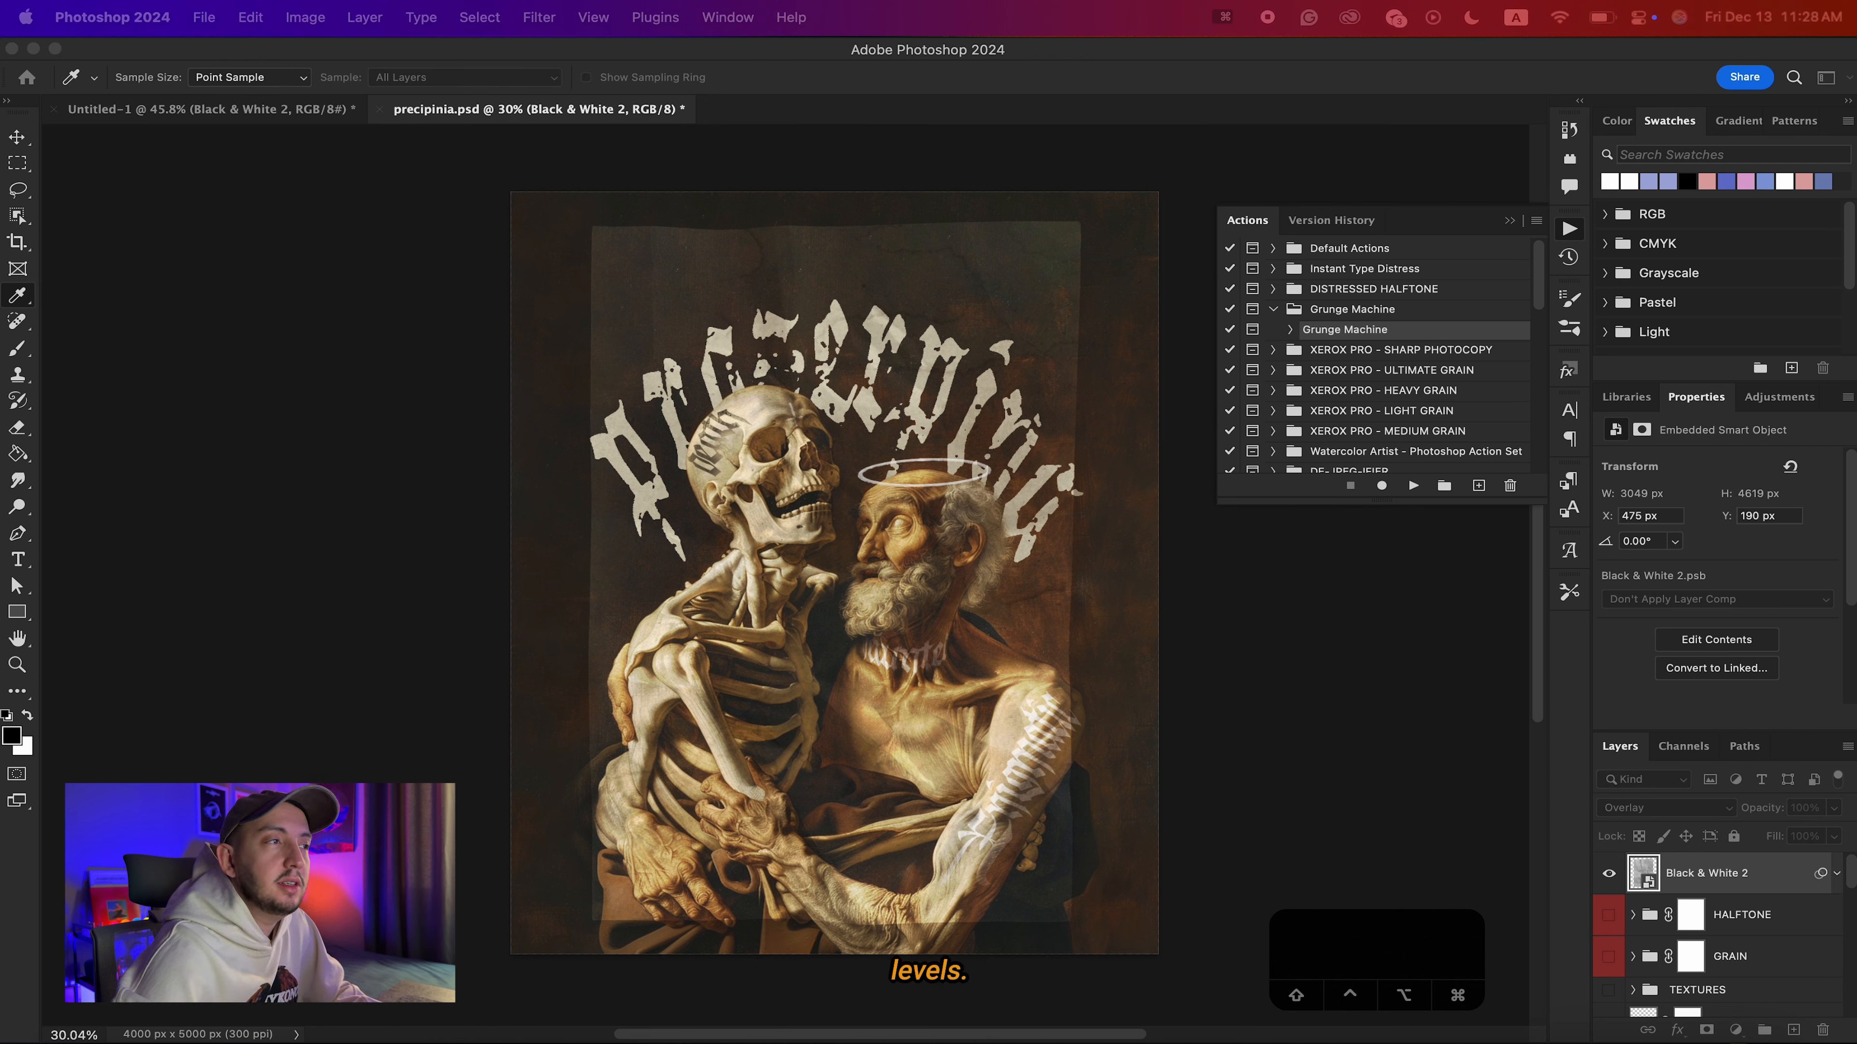
pyautogui.press('super+l')
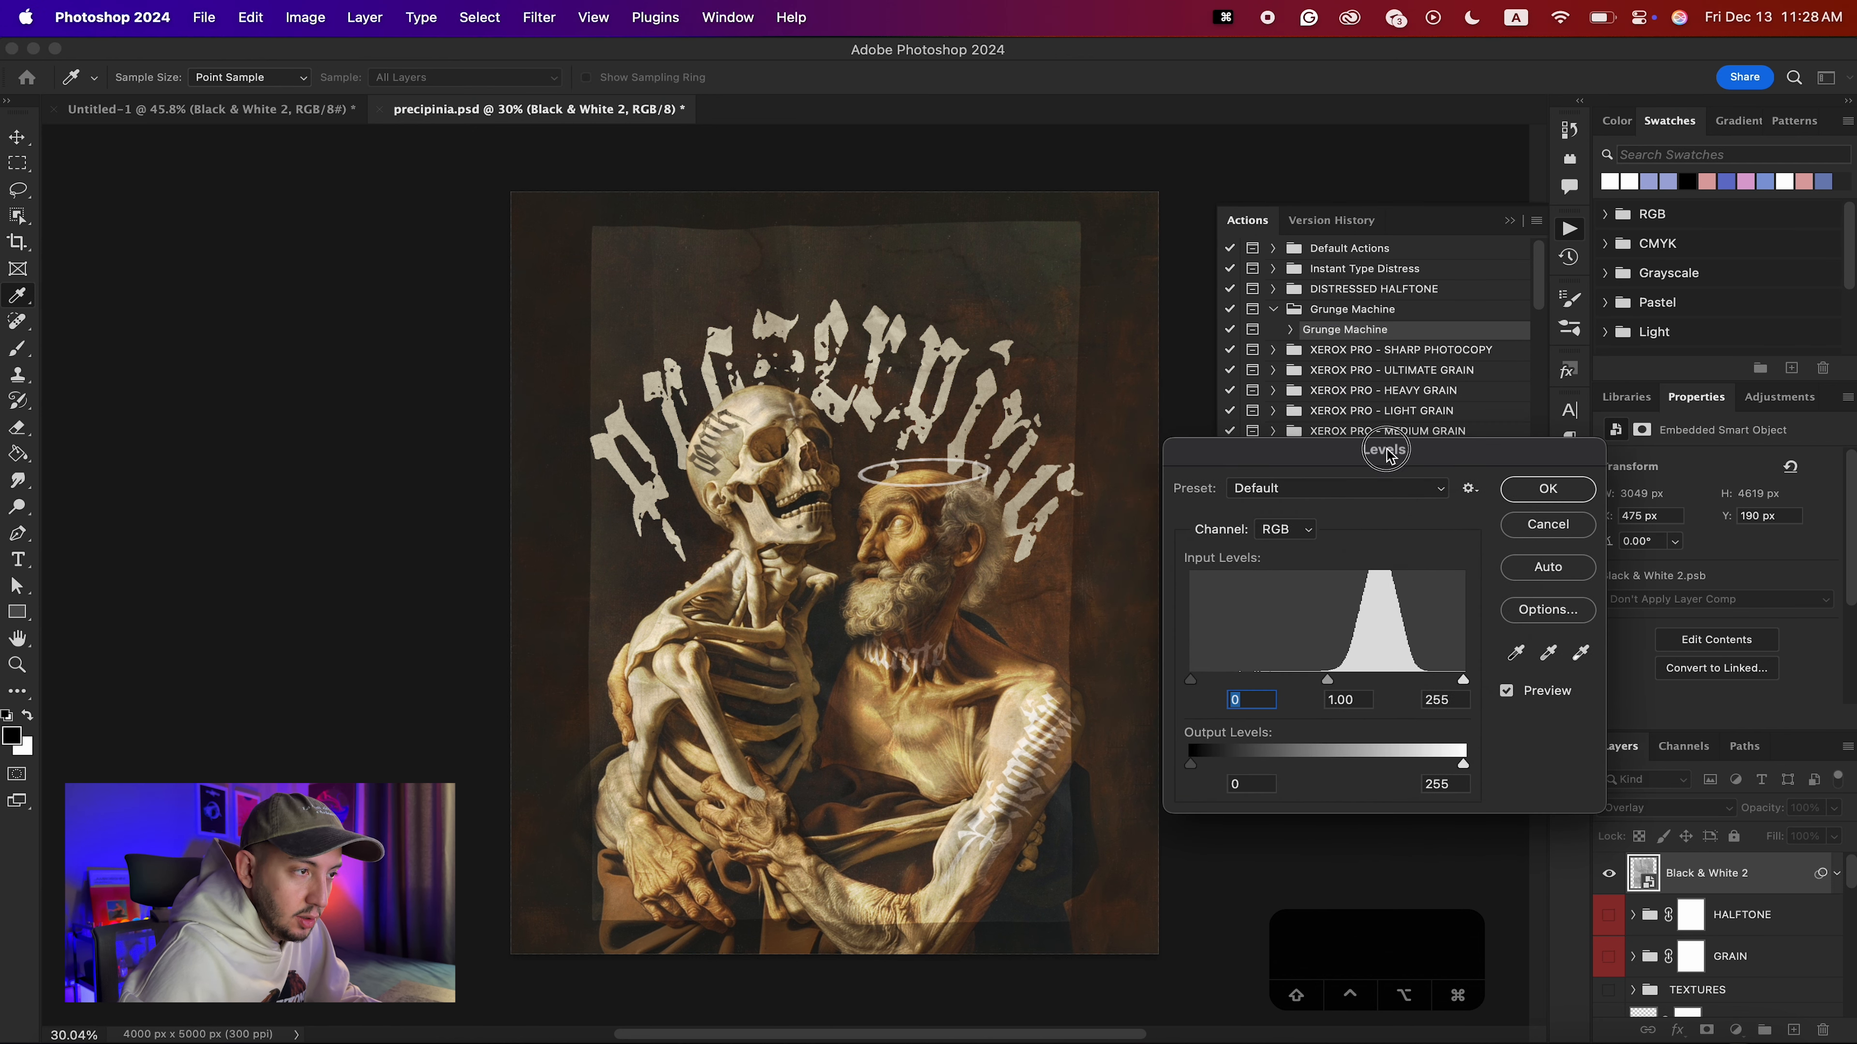
pyautogui.moveTo(1389, 455); pyautogui.dragTo(1366, 356)
pyautogui.moveTo(1306, 582); pyautogui.dragTo(1388, 572)
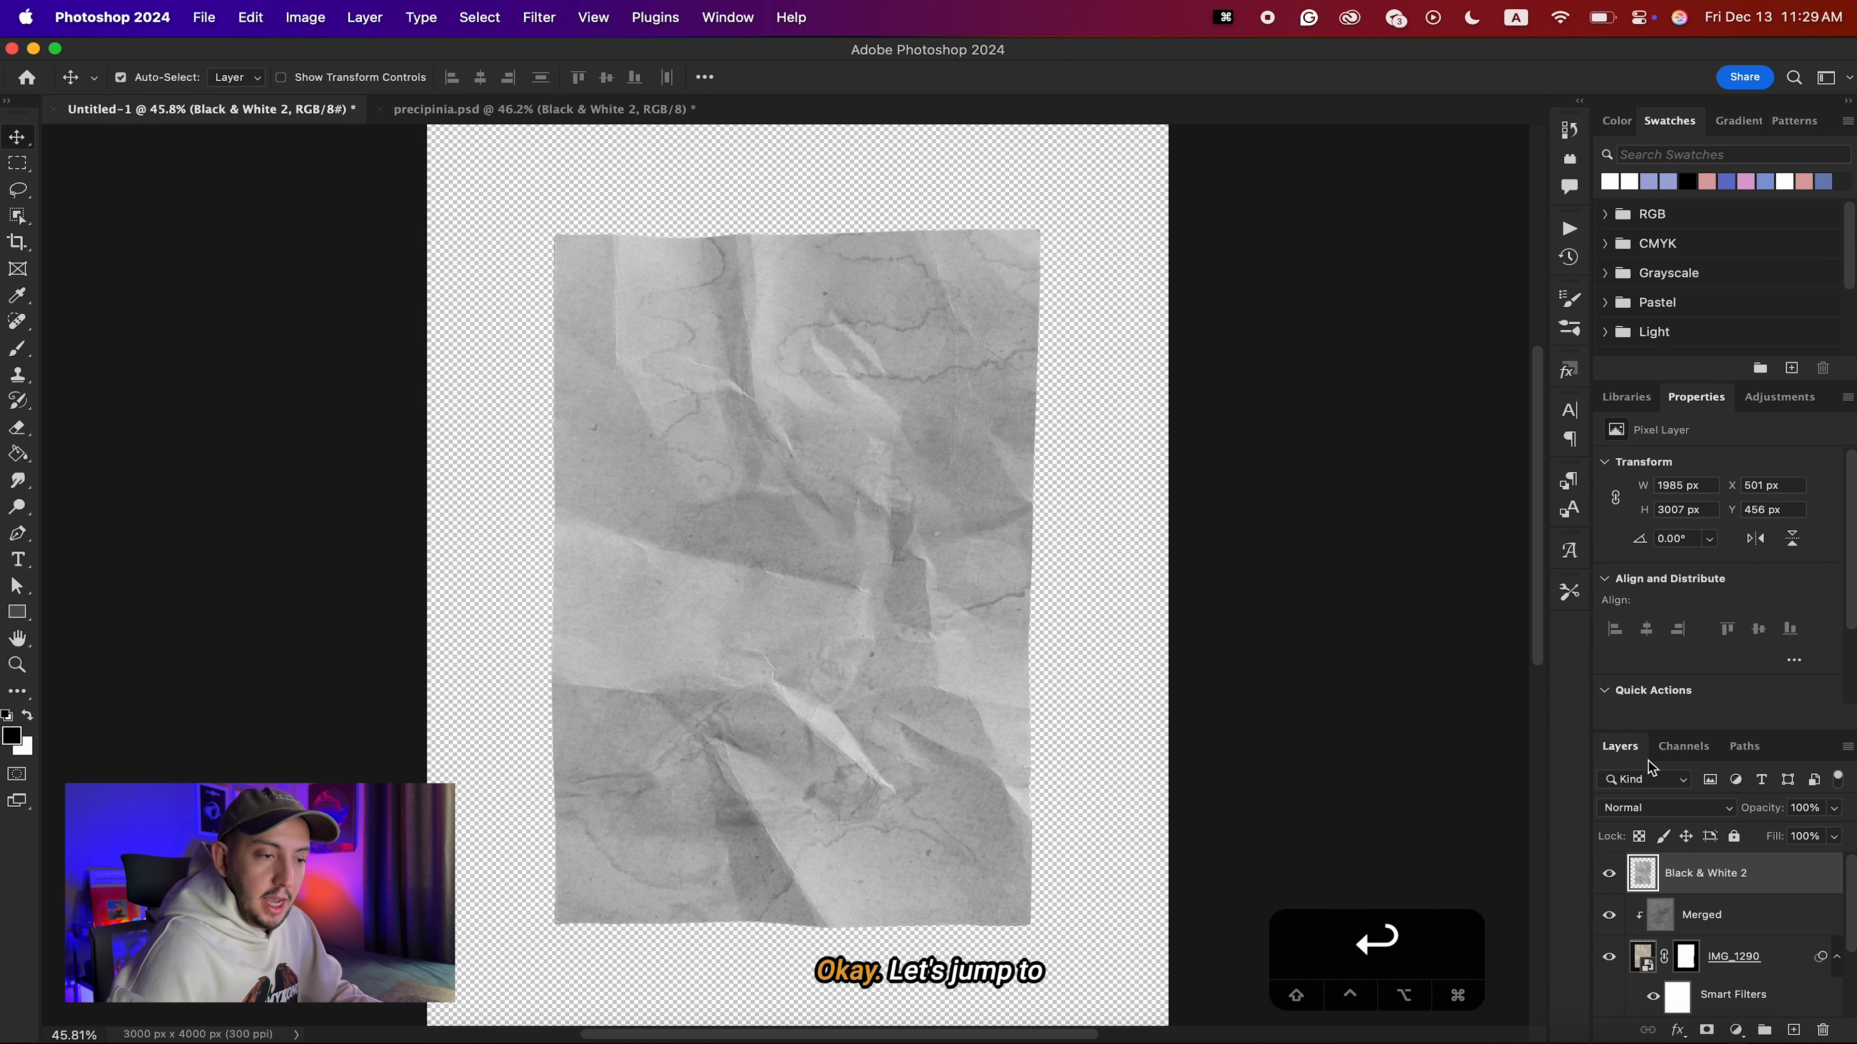
# Delete the Merged texture layer and the IMG_1290 paper layer from Untitled-1.
pyautogui.press('BackSpace')
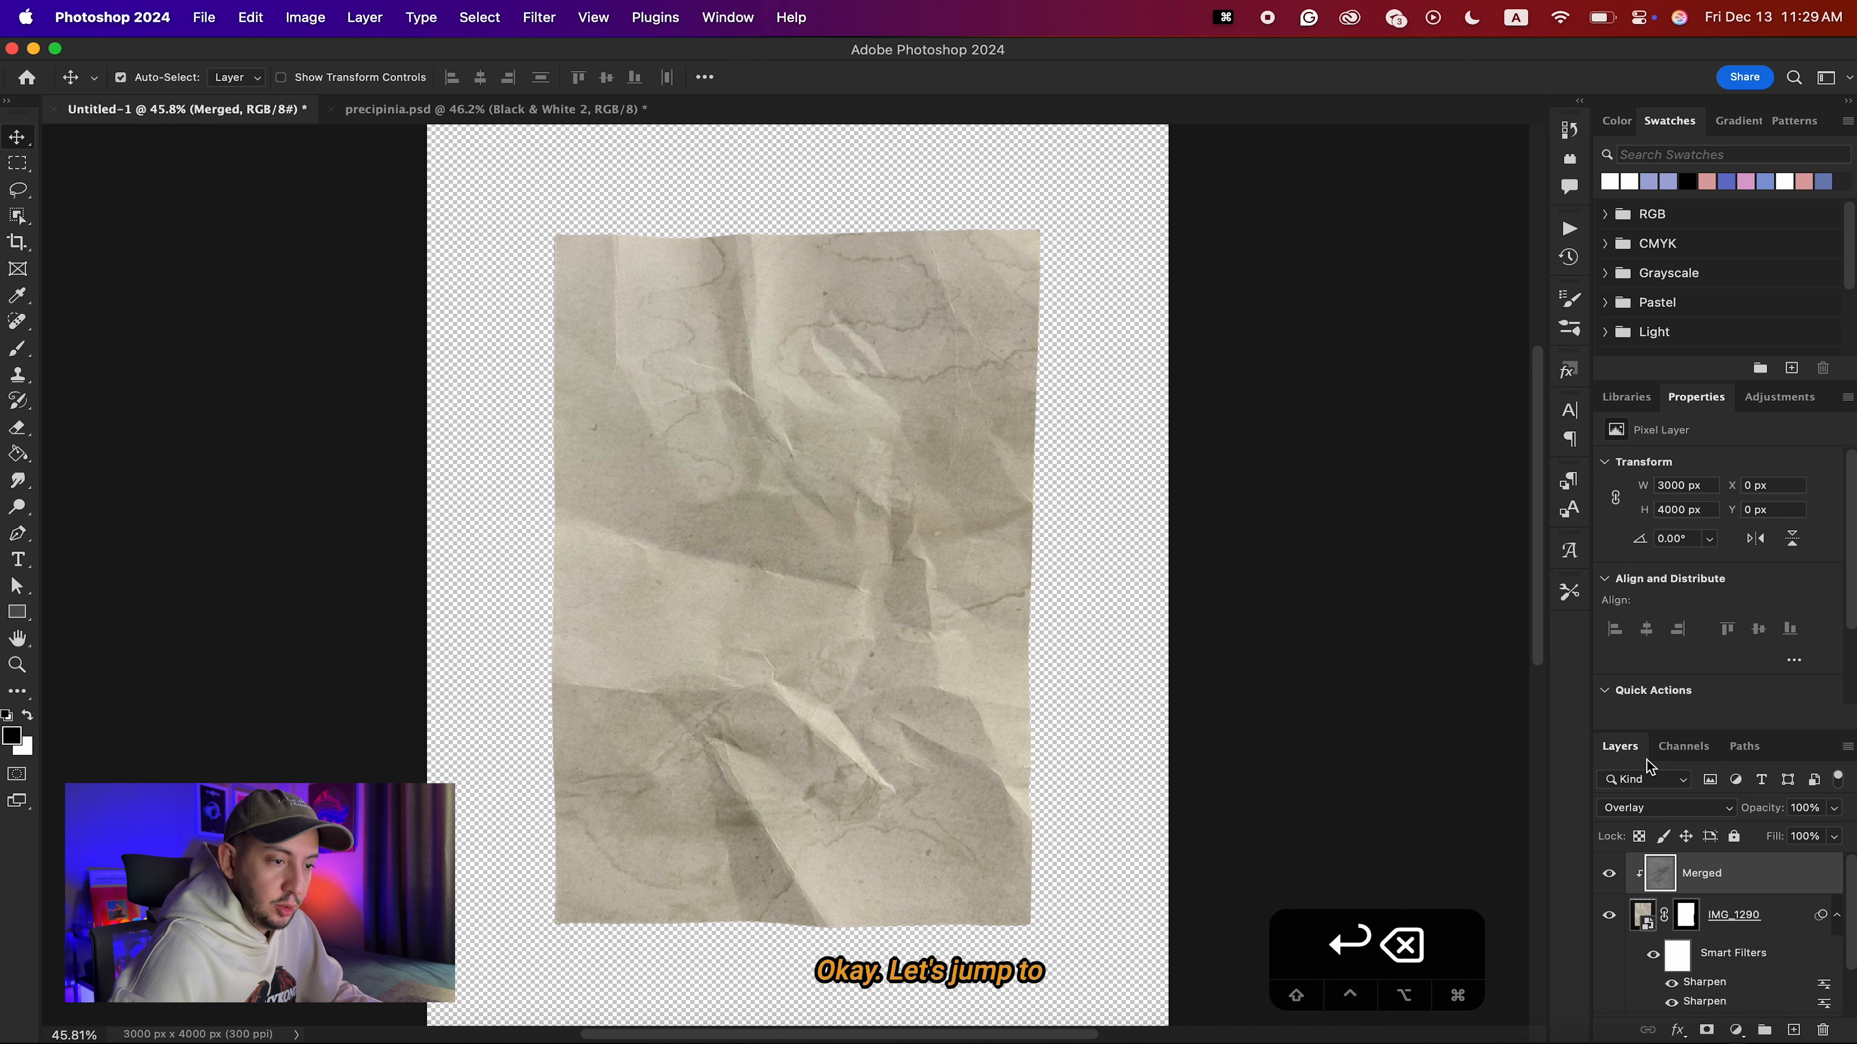
pyautogui.press('BackSpace')
pyautogui.press('BackSpace')
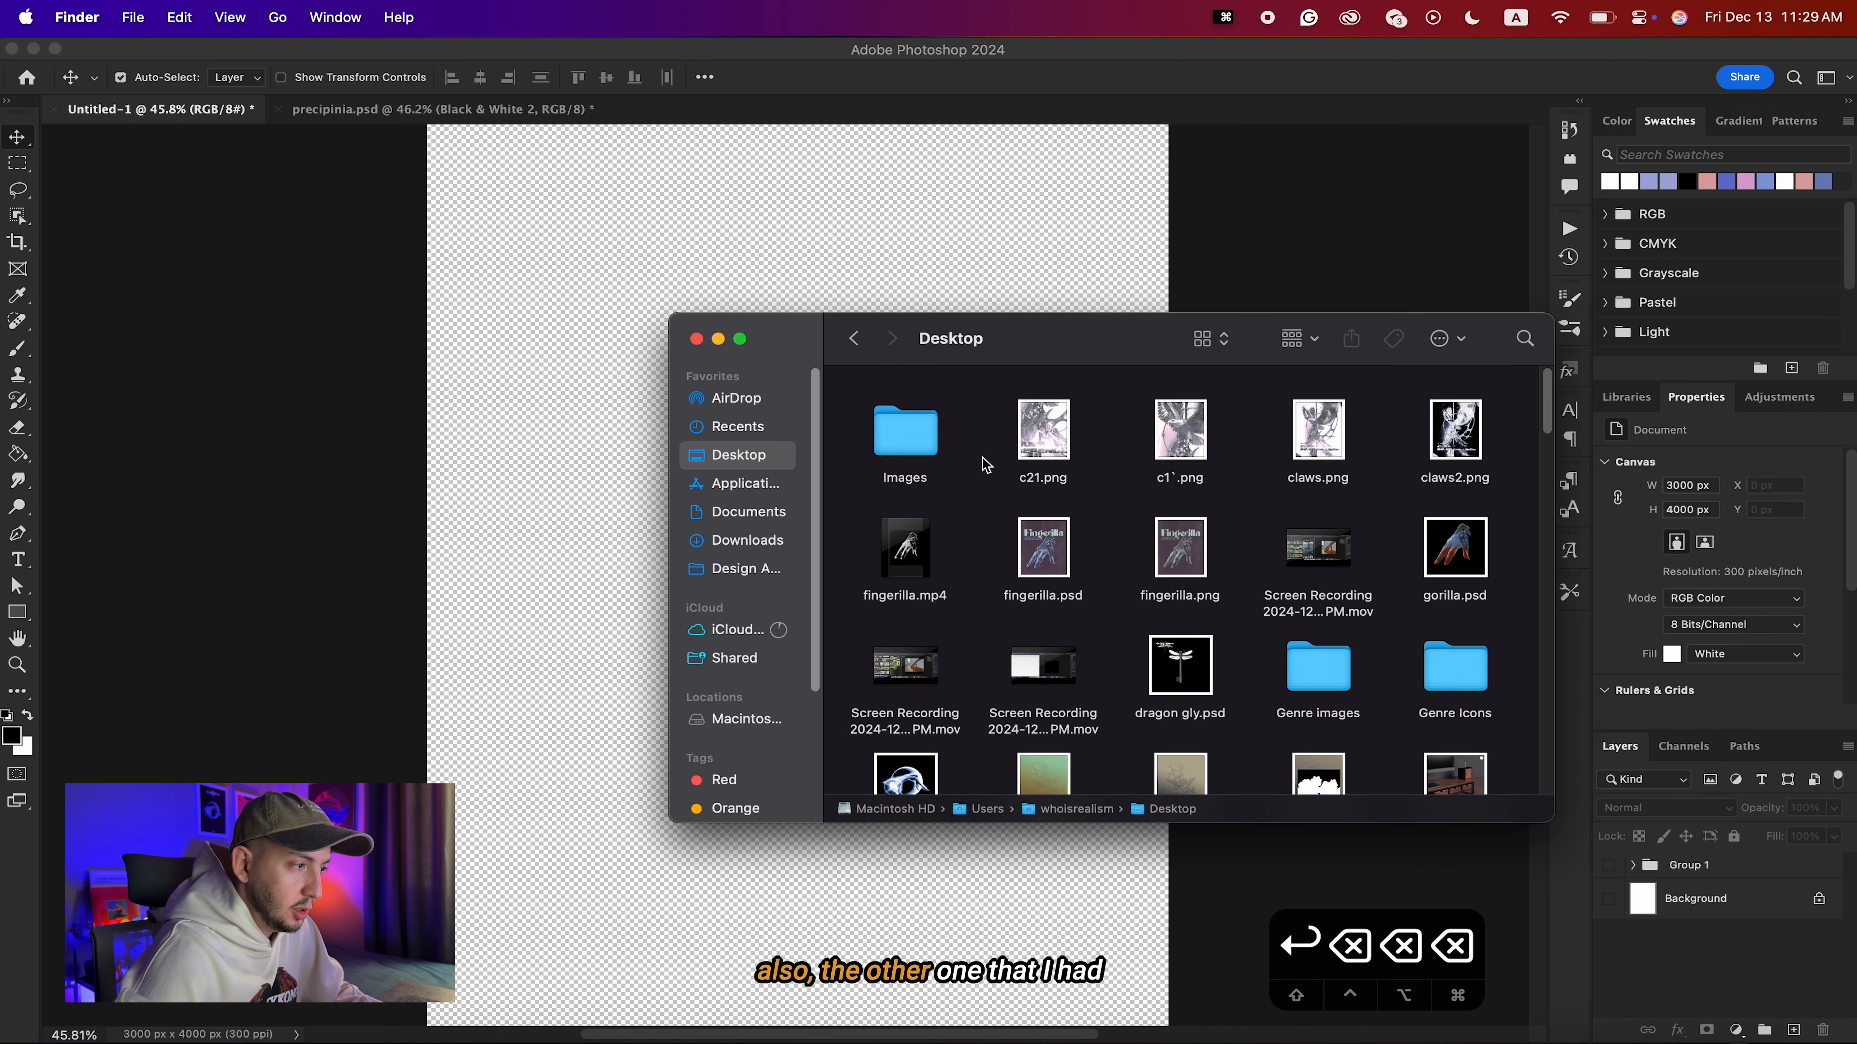
# Place the torn-paper photo IMG_1291 from the Desktop's Images folder into Untitled-1.
pyautogui.doubleClick(927, 442)
pyautogui.moveTo(1248, 420); pyautogui.dragTo(469, 726)
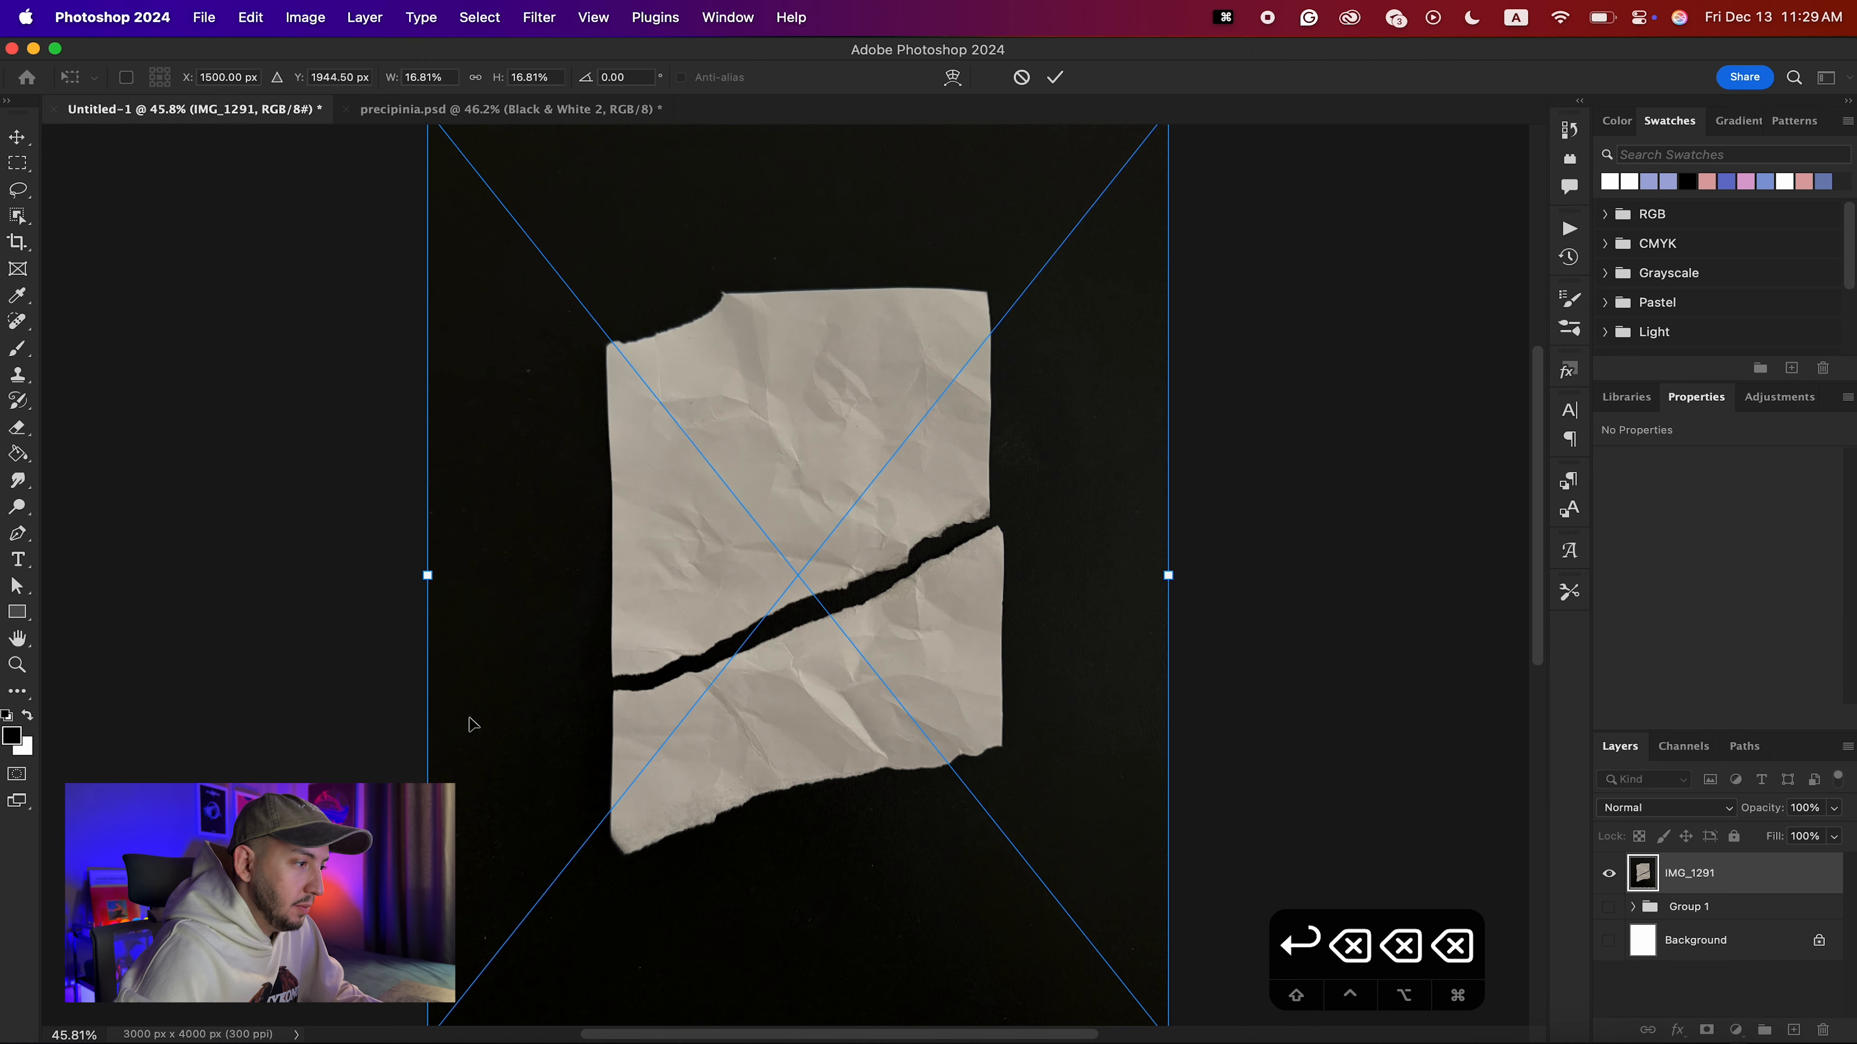
pyautogui.press('Return')
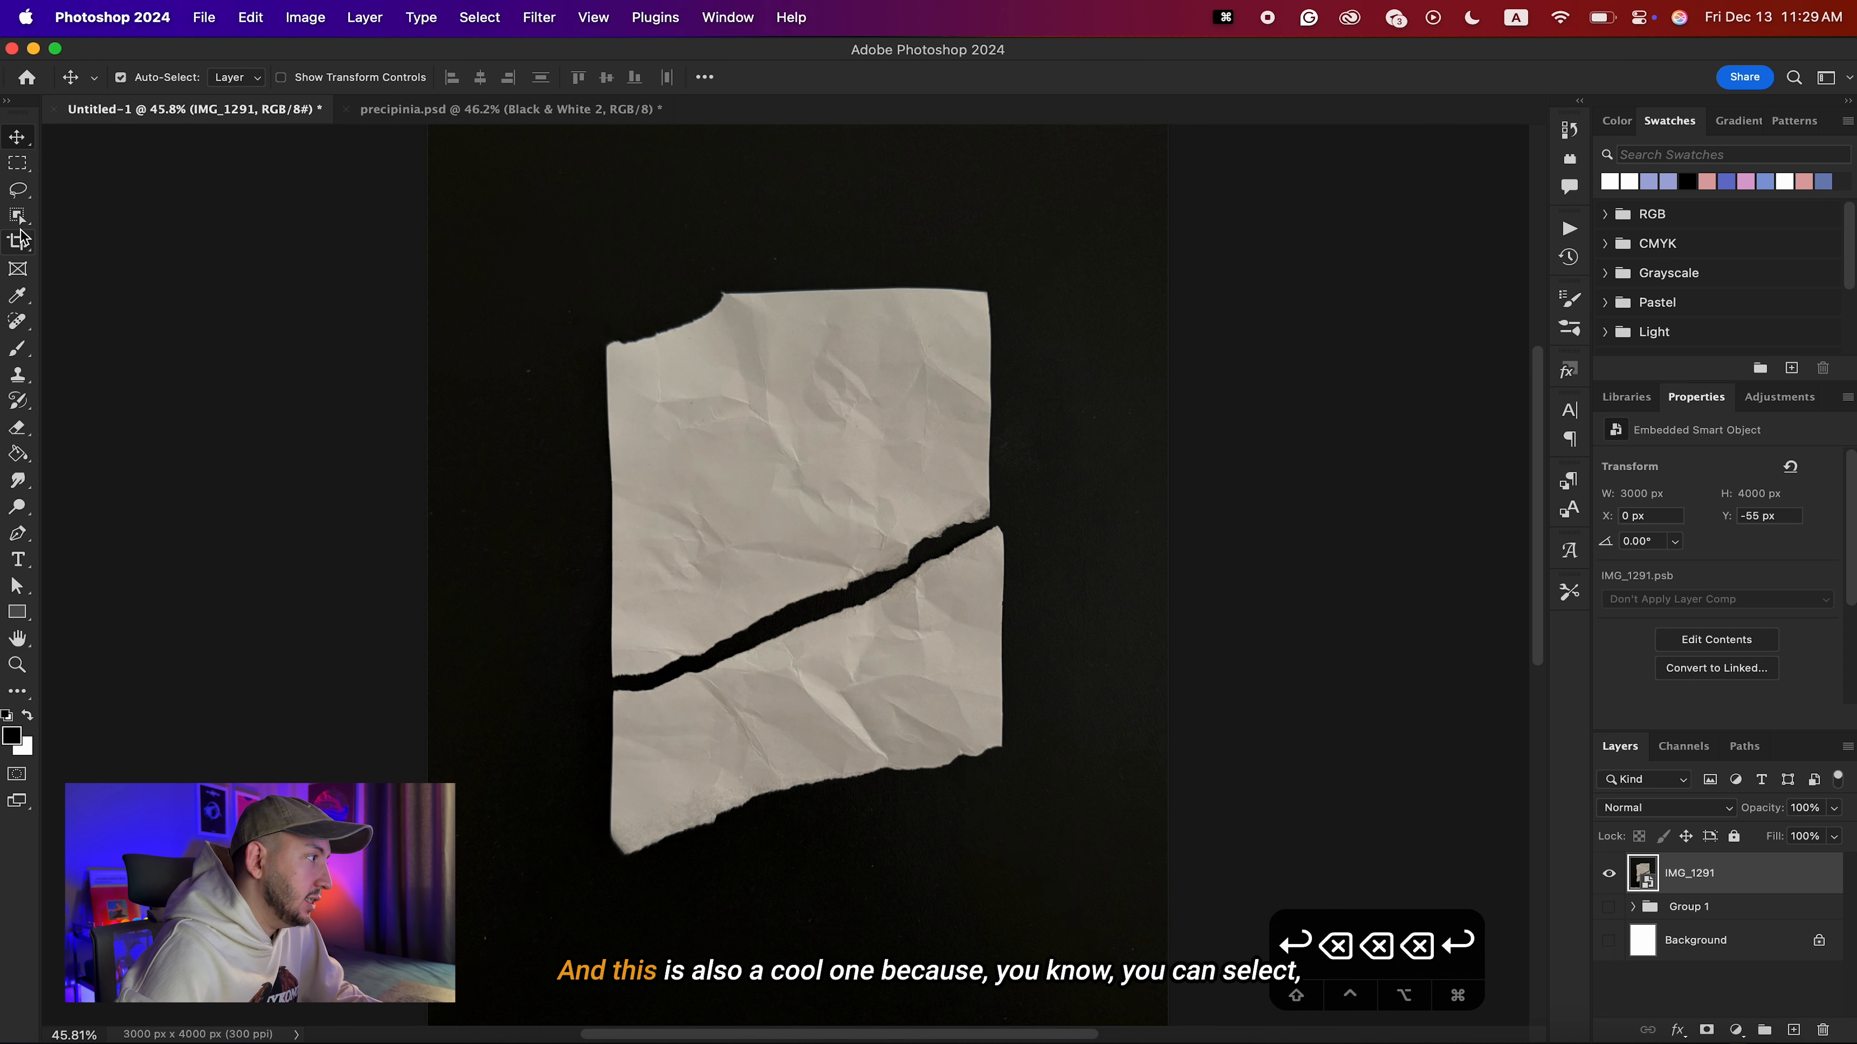
# Select both torn paper pieces with the Object Selection tool and mask out the black background.
pyautogui.click(20, 228)
pyautogui.moveTo(580, 286); pyautogui.dragTo(1035, 892)
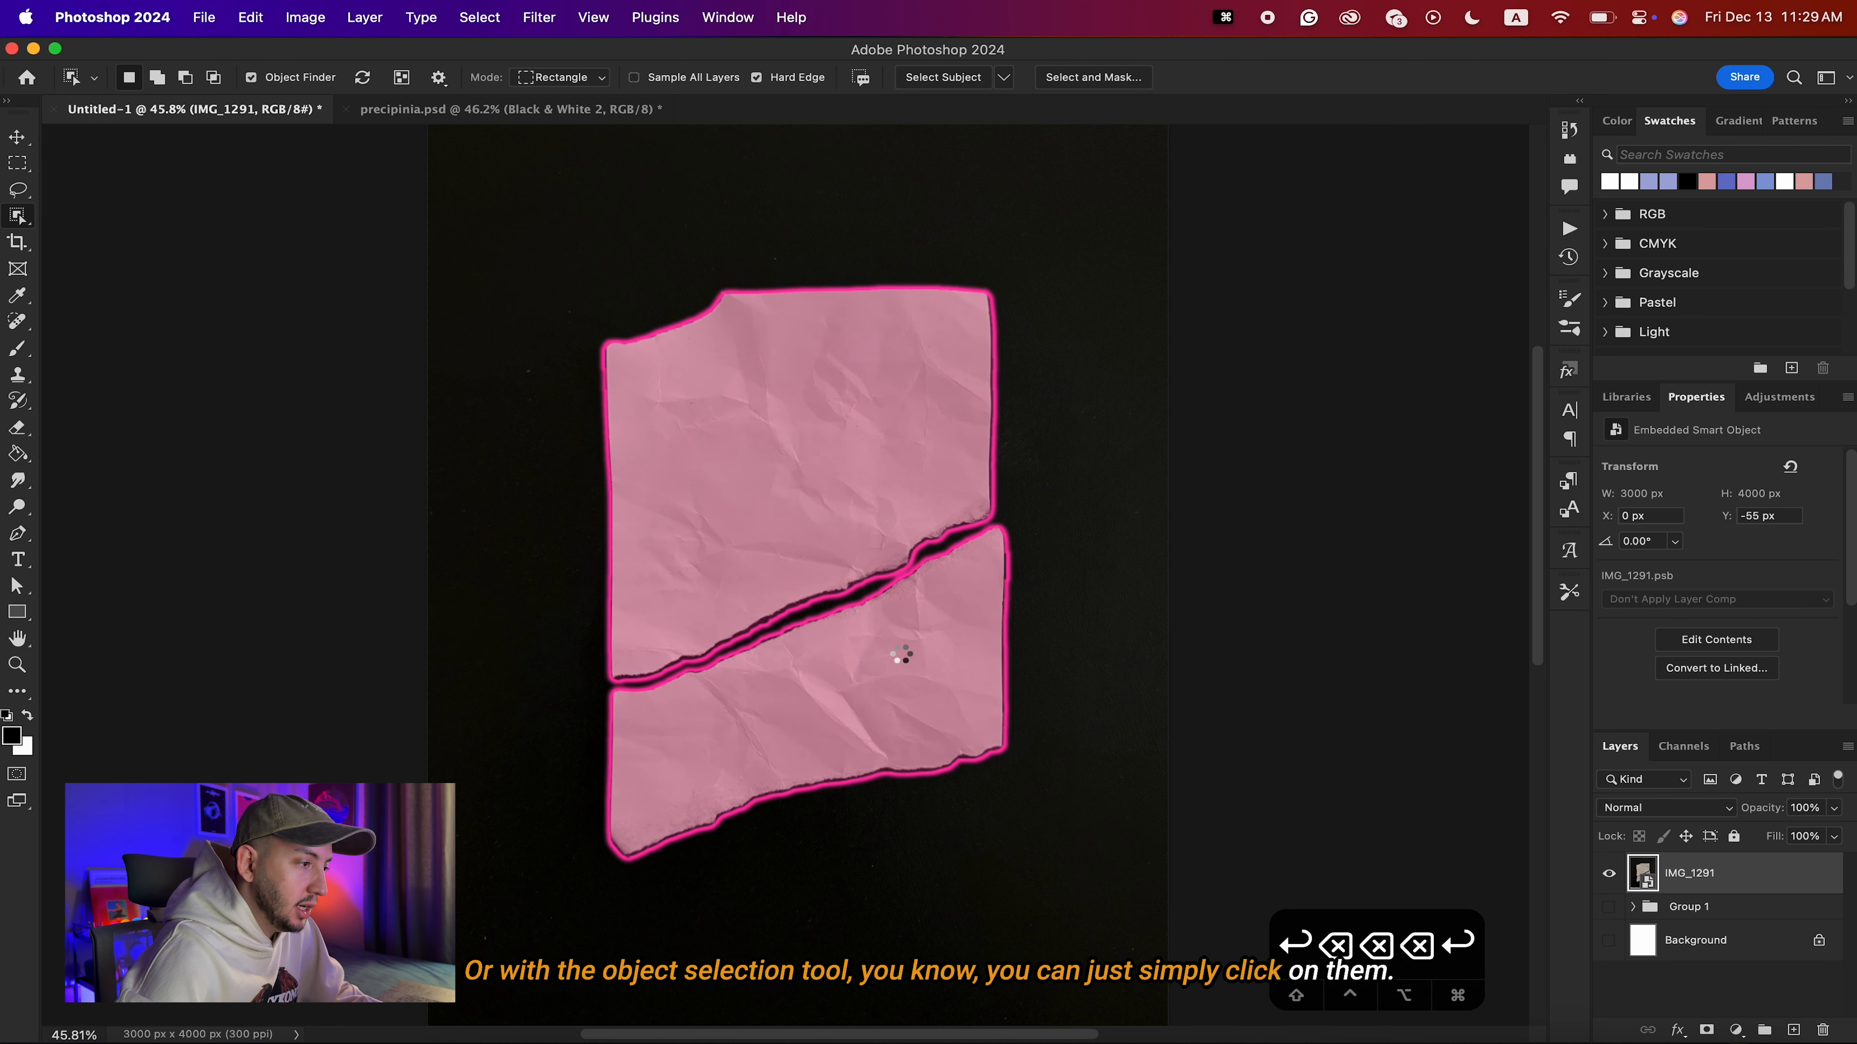
pyautogui.click(1706, 1030)
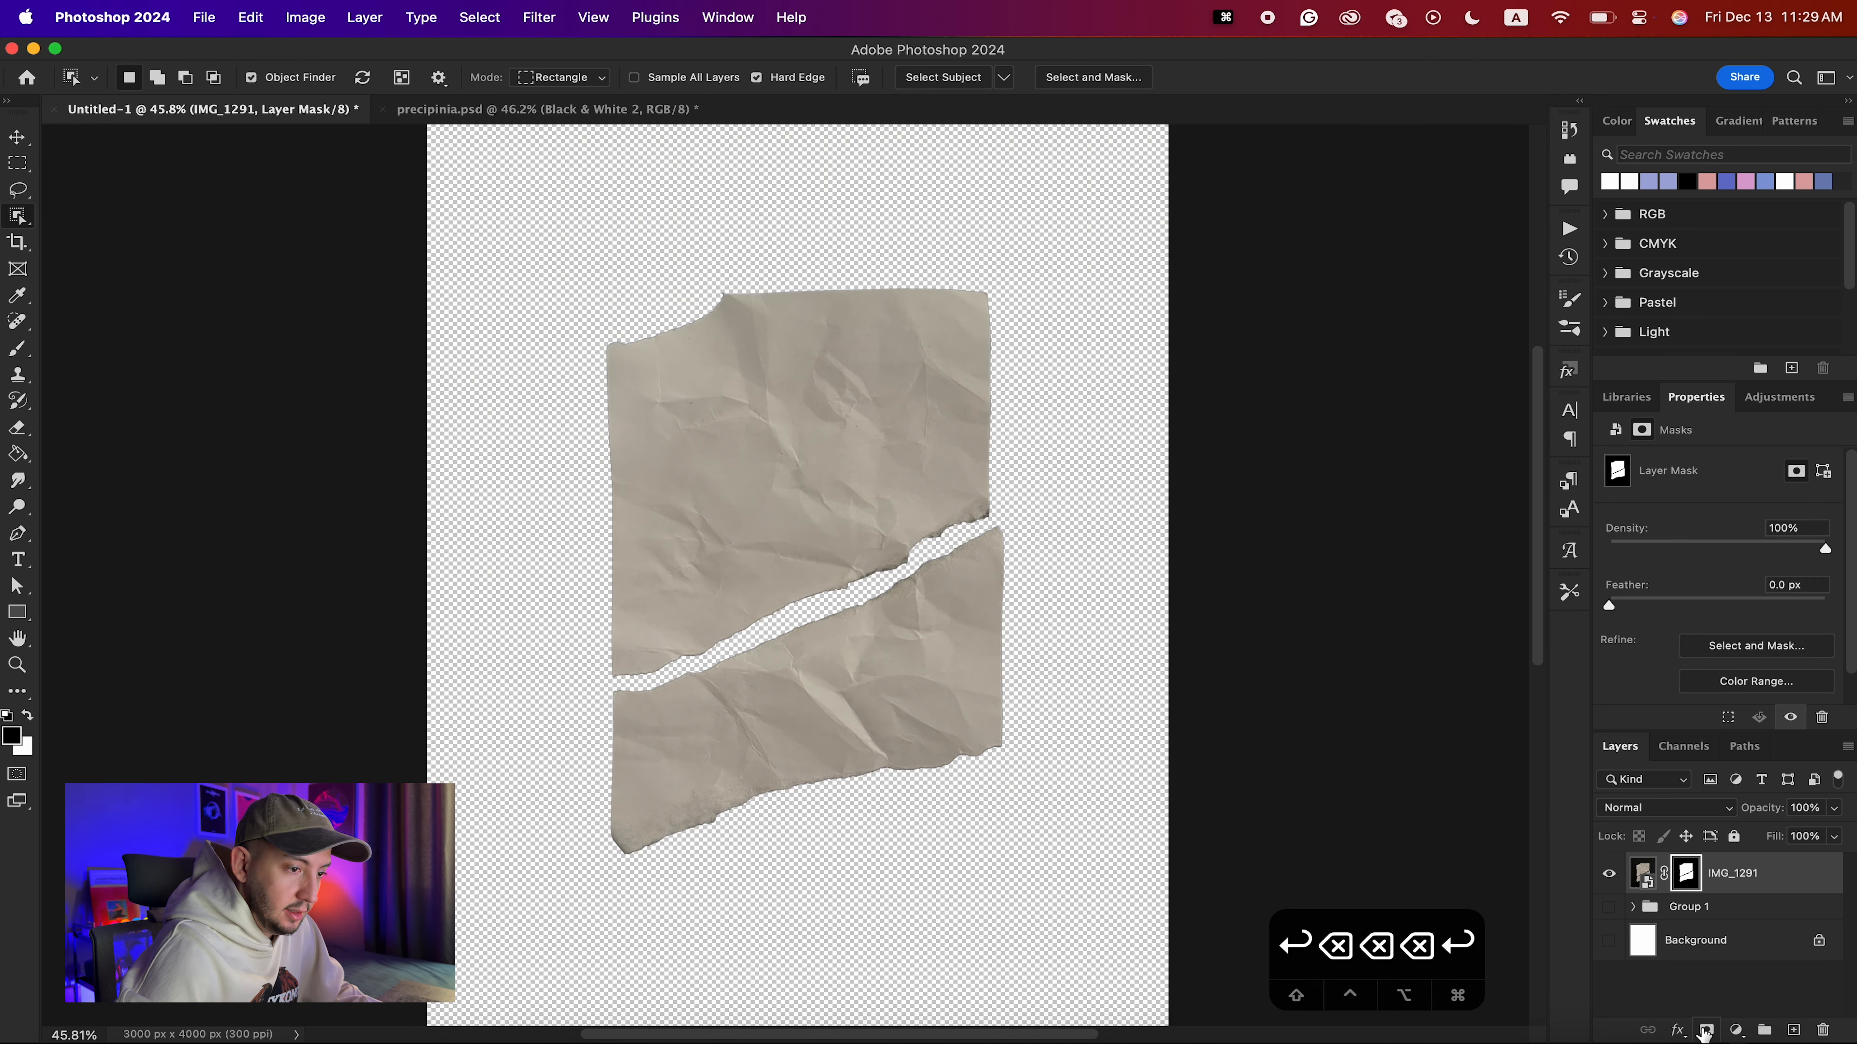
# Sharpen the IMG_1291 paper image twice with the Sharpen filter.
pyautogui.click(1643, 872)
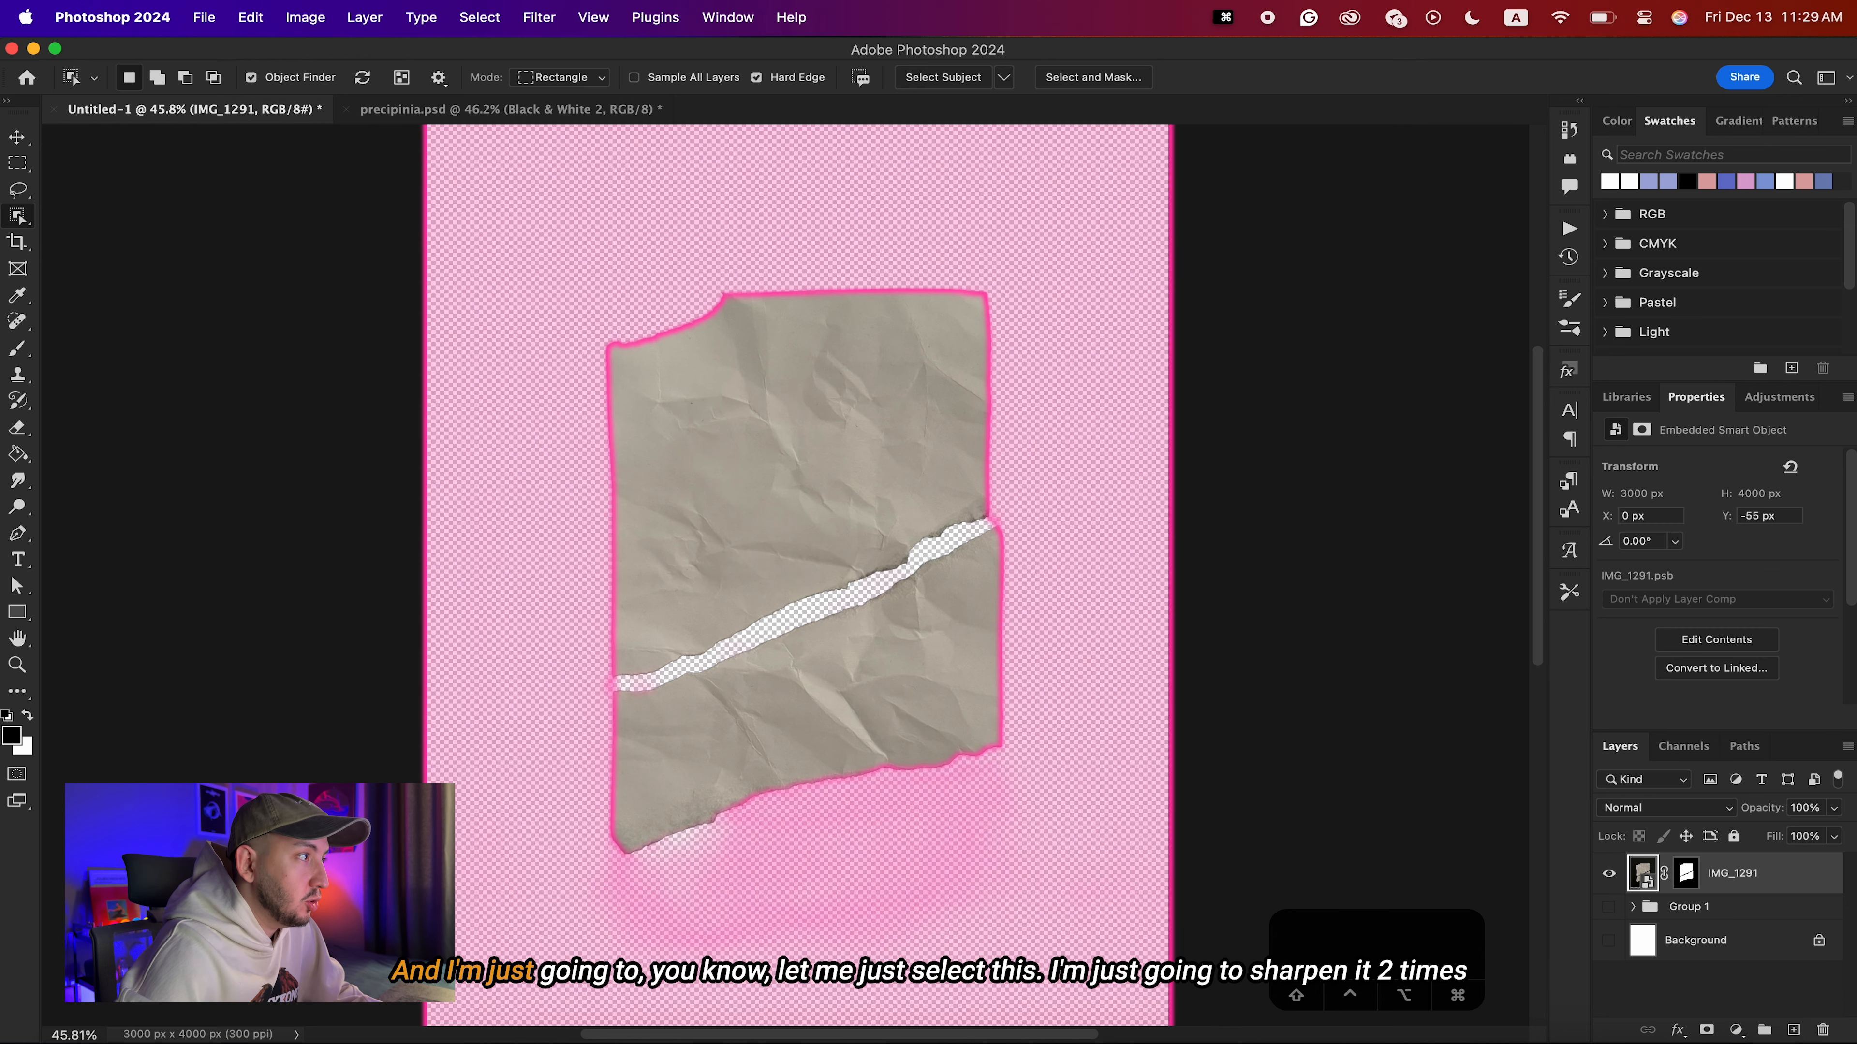
pyautogui.click(21, 140)
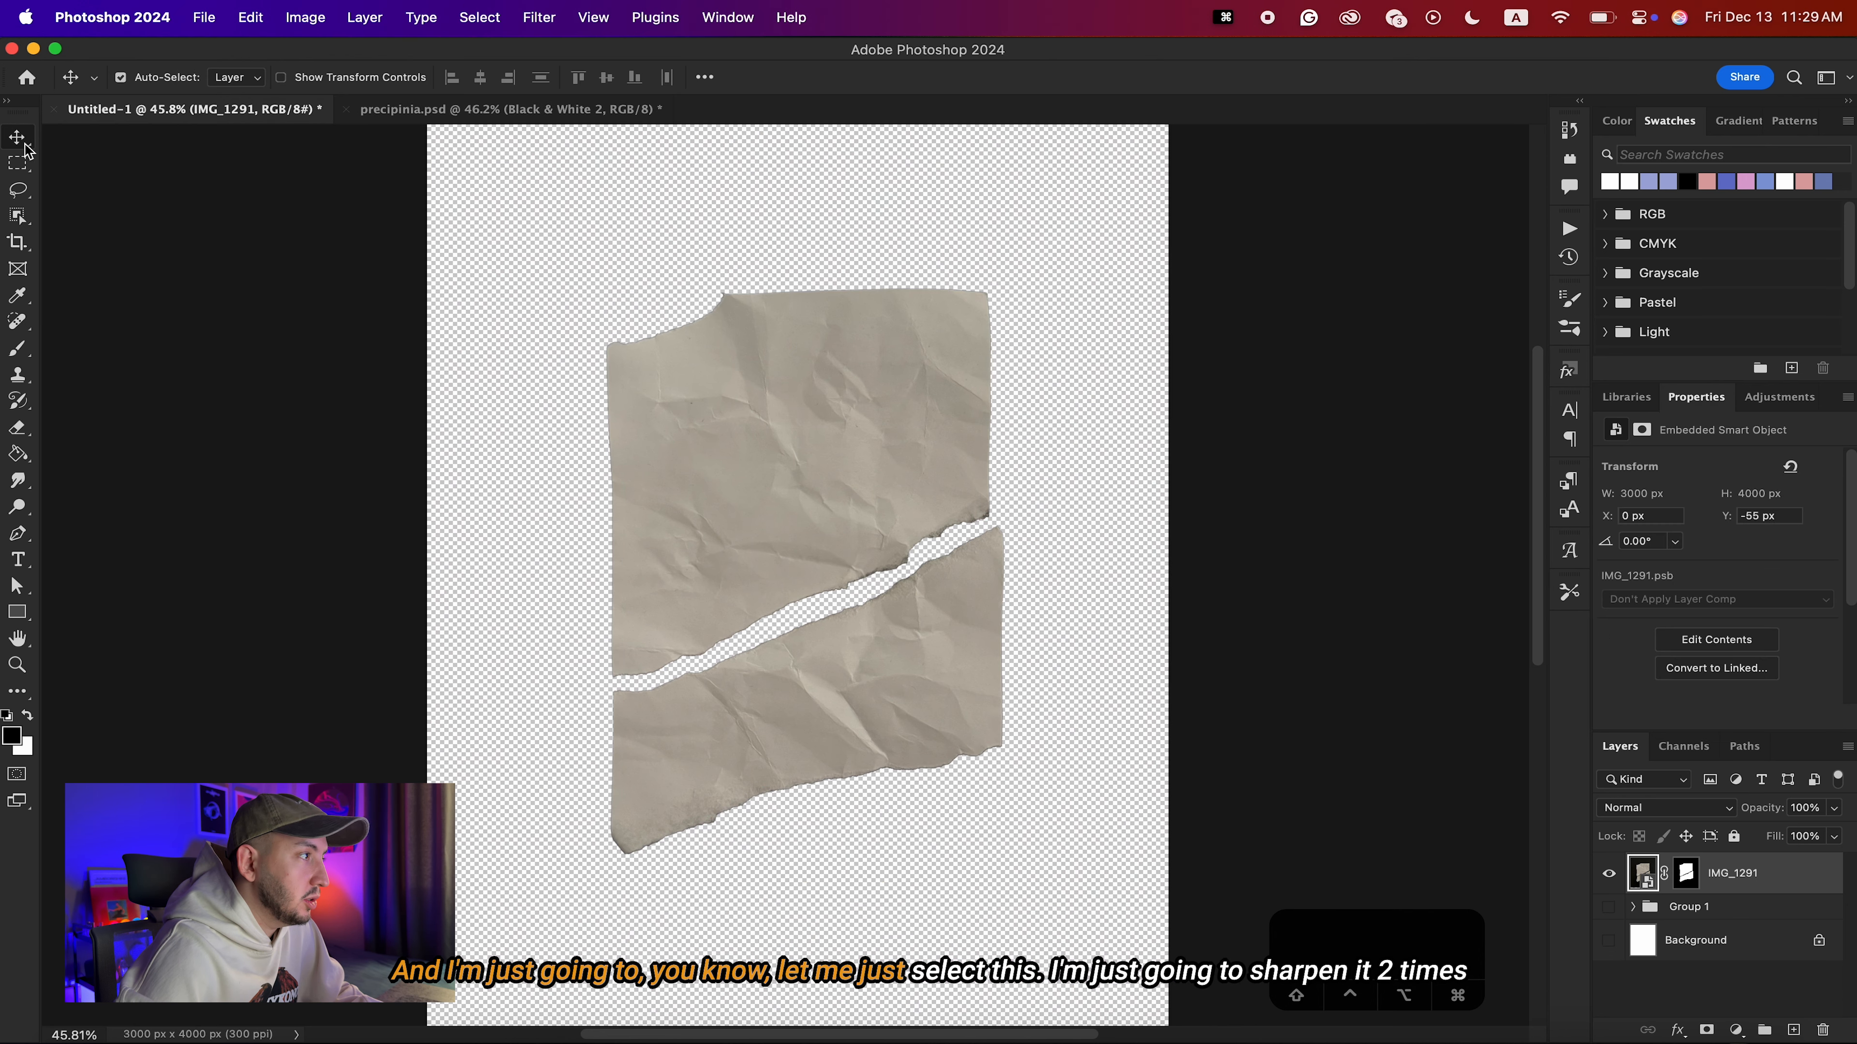
pyautogui.click(540, 17)
pyautogui.click(556, 50)
pyautogui.click(540, 18)
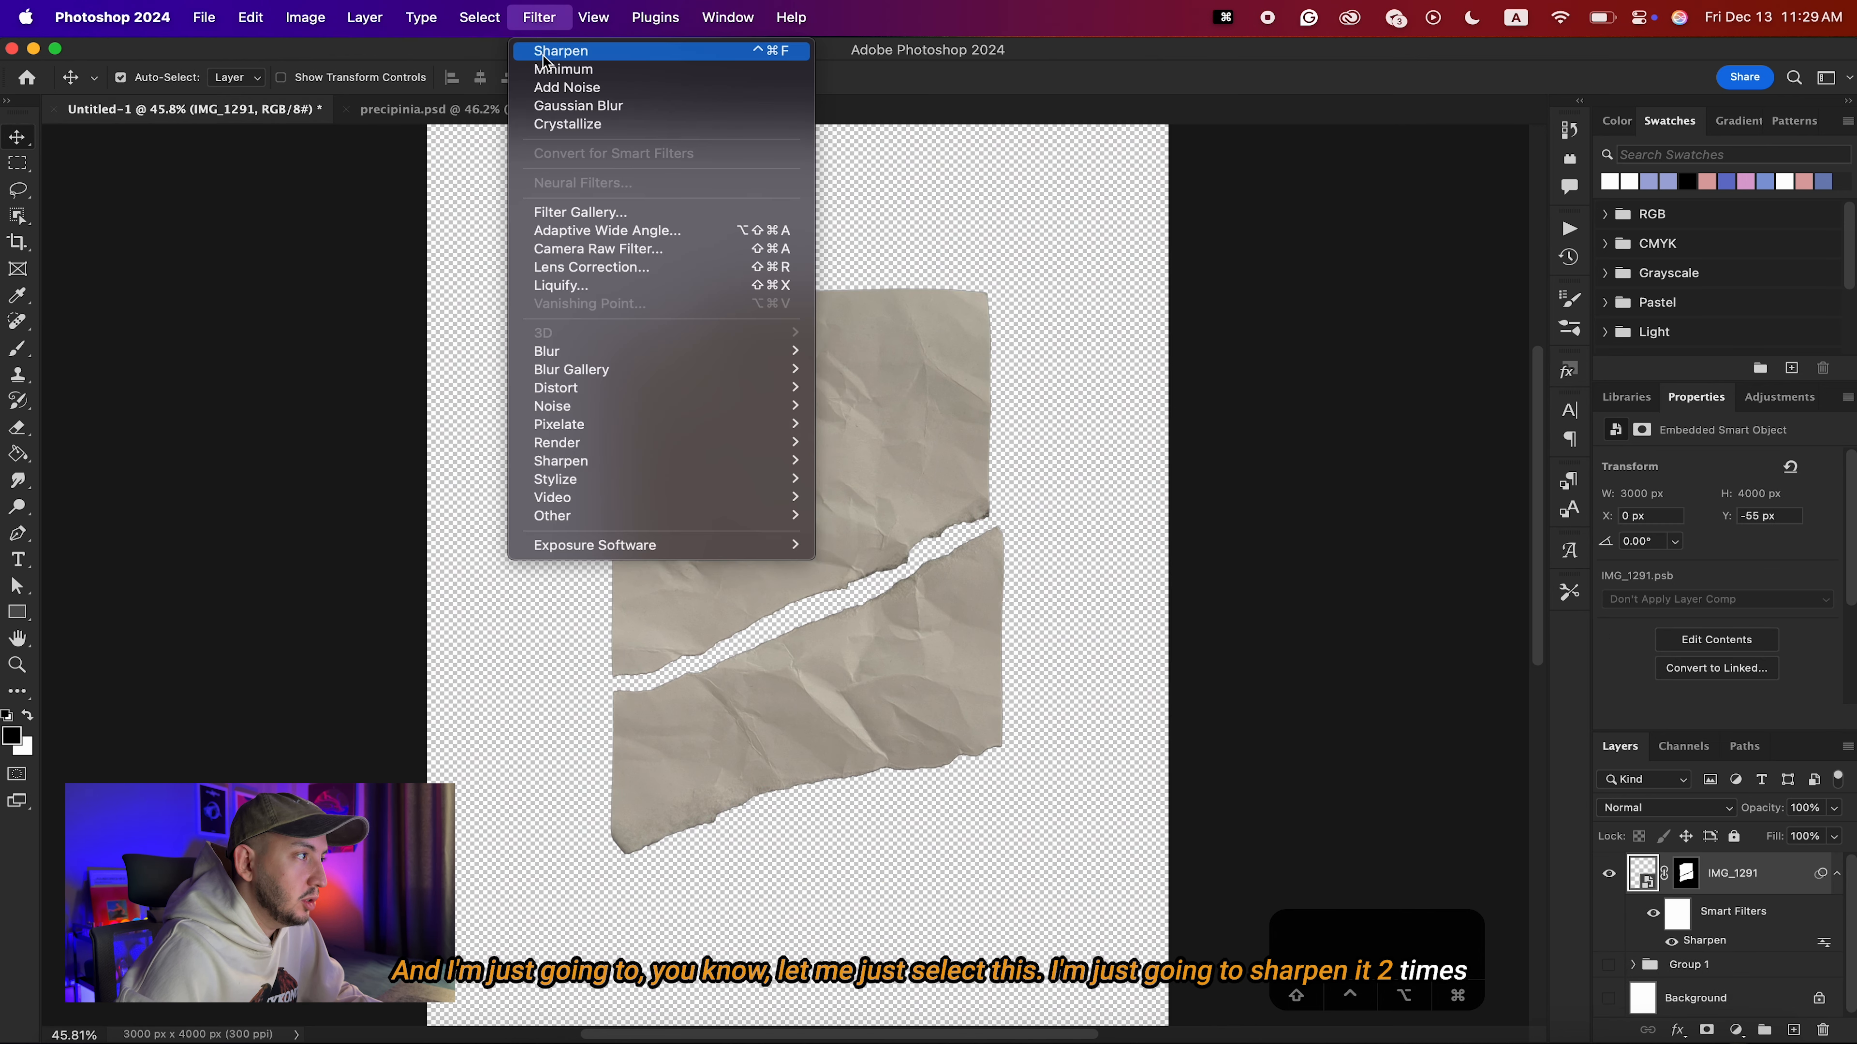
pyautogui.click(556, 50)
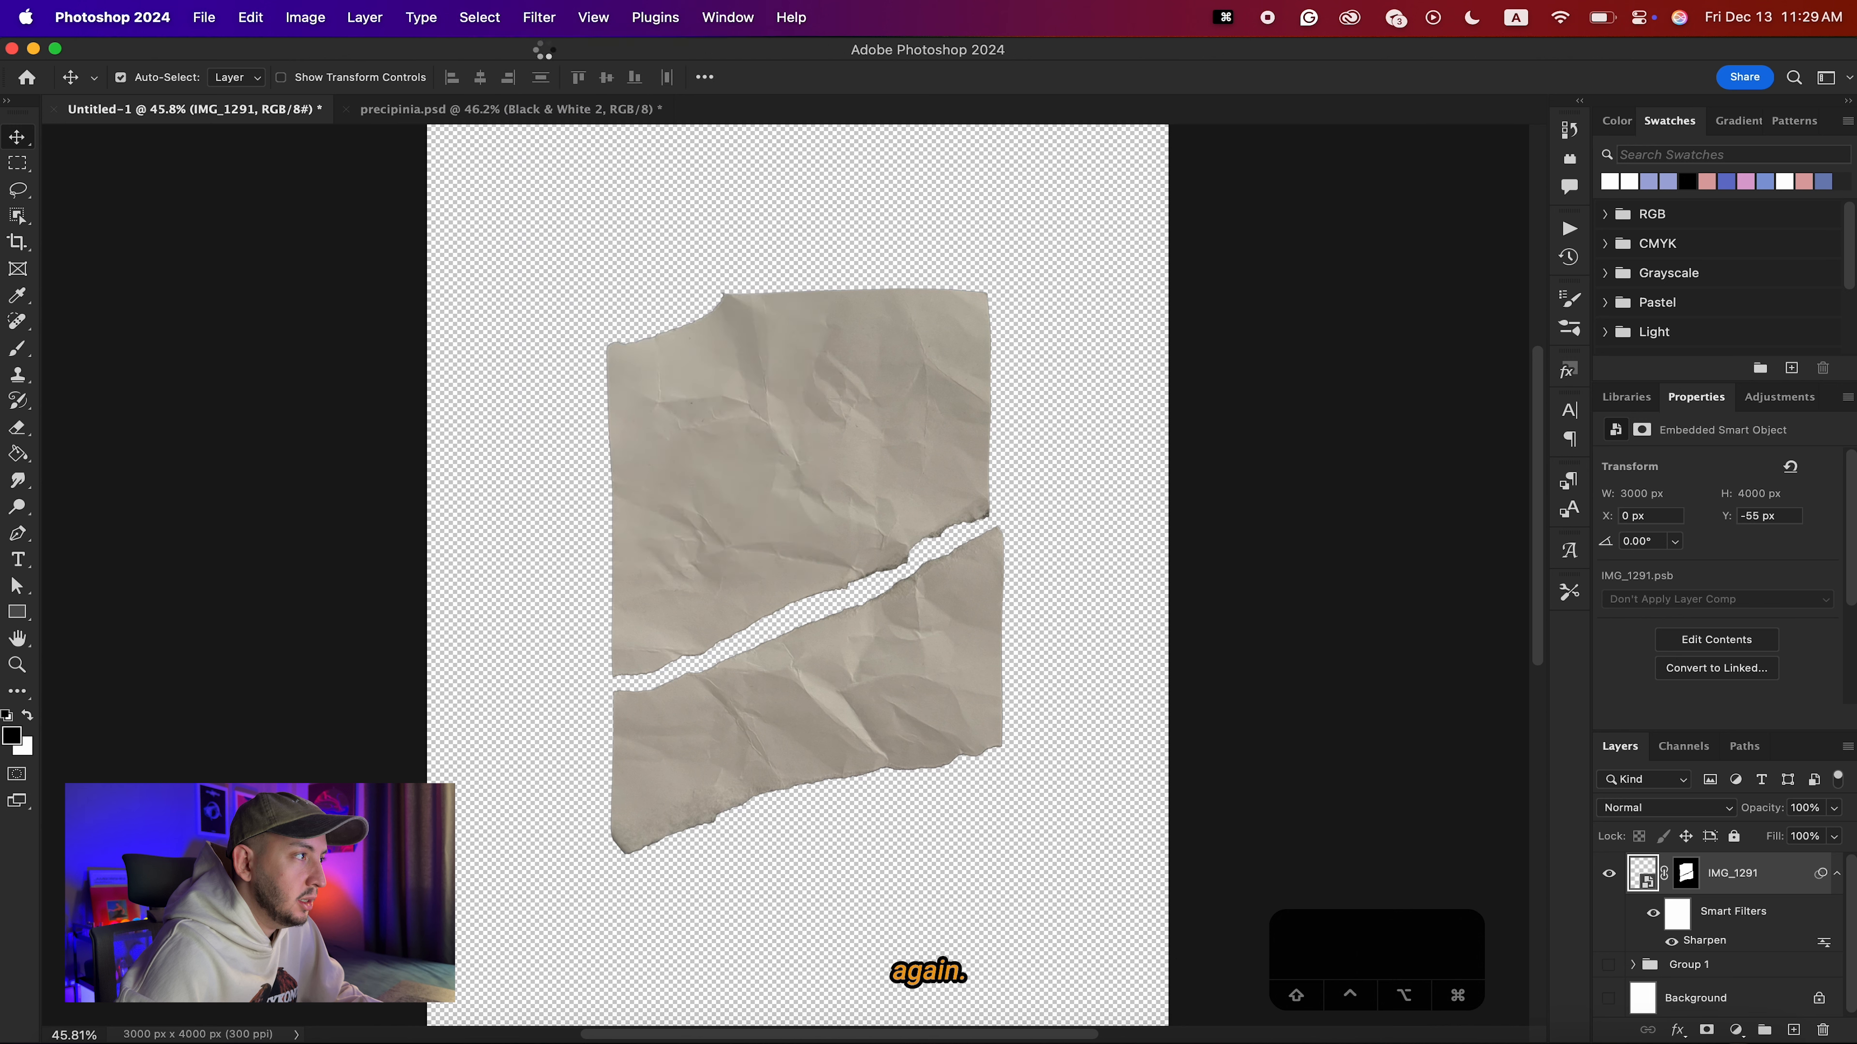
# Shrink the IMG_1291 layer mask with a Minimum filter of 3 pixels radius to clean up the torn edges.
pyautogui.click(1702, 877)
pyautogui.click(539, 18)
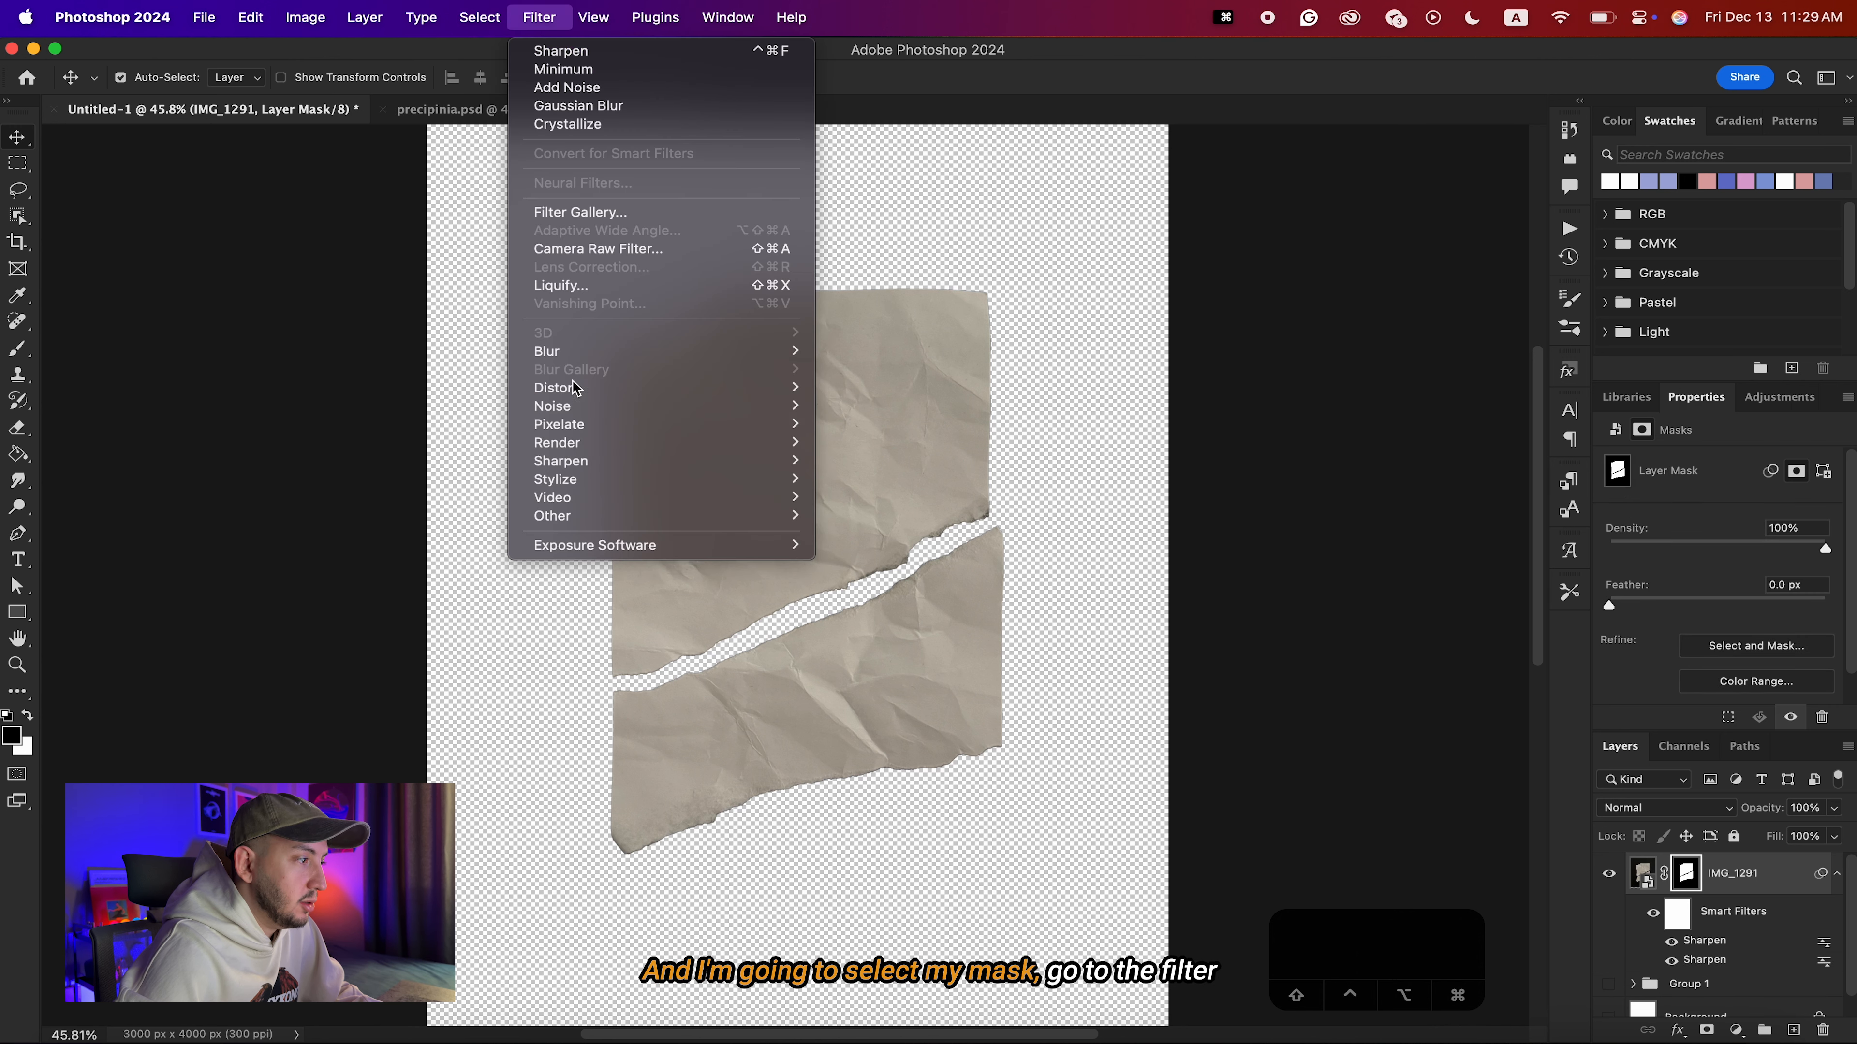
pyautogui.moveTo(704, 517)
pyautogui.click(863, 589)
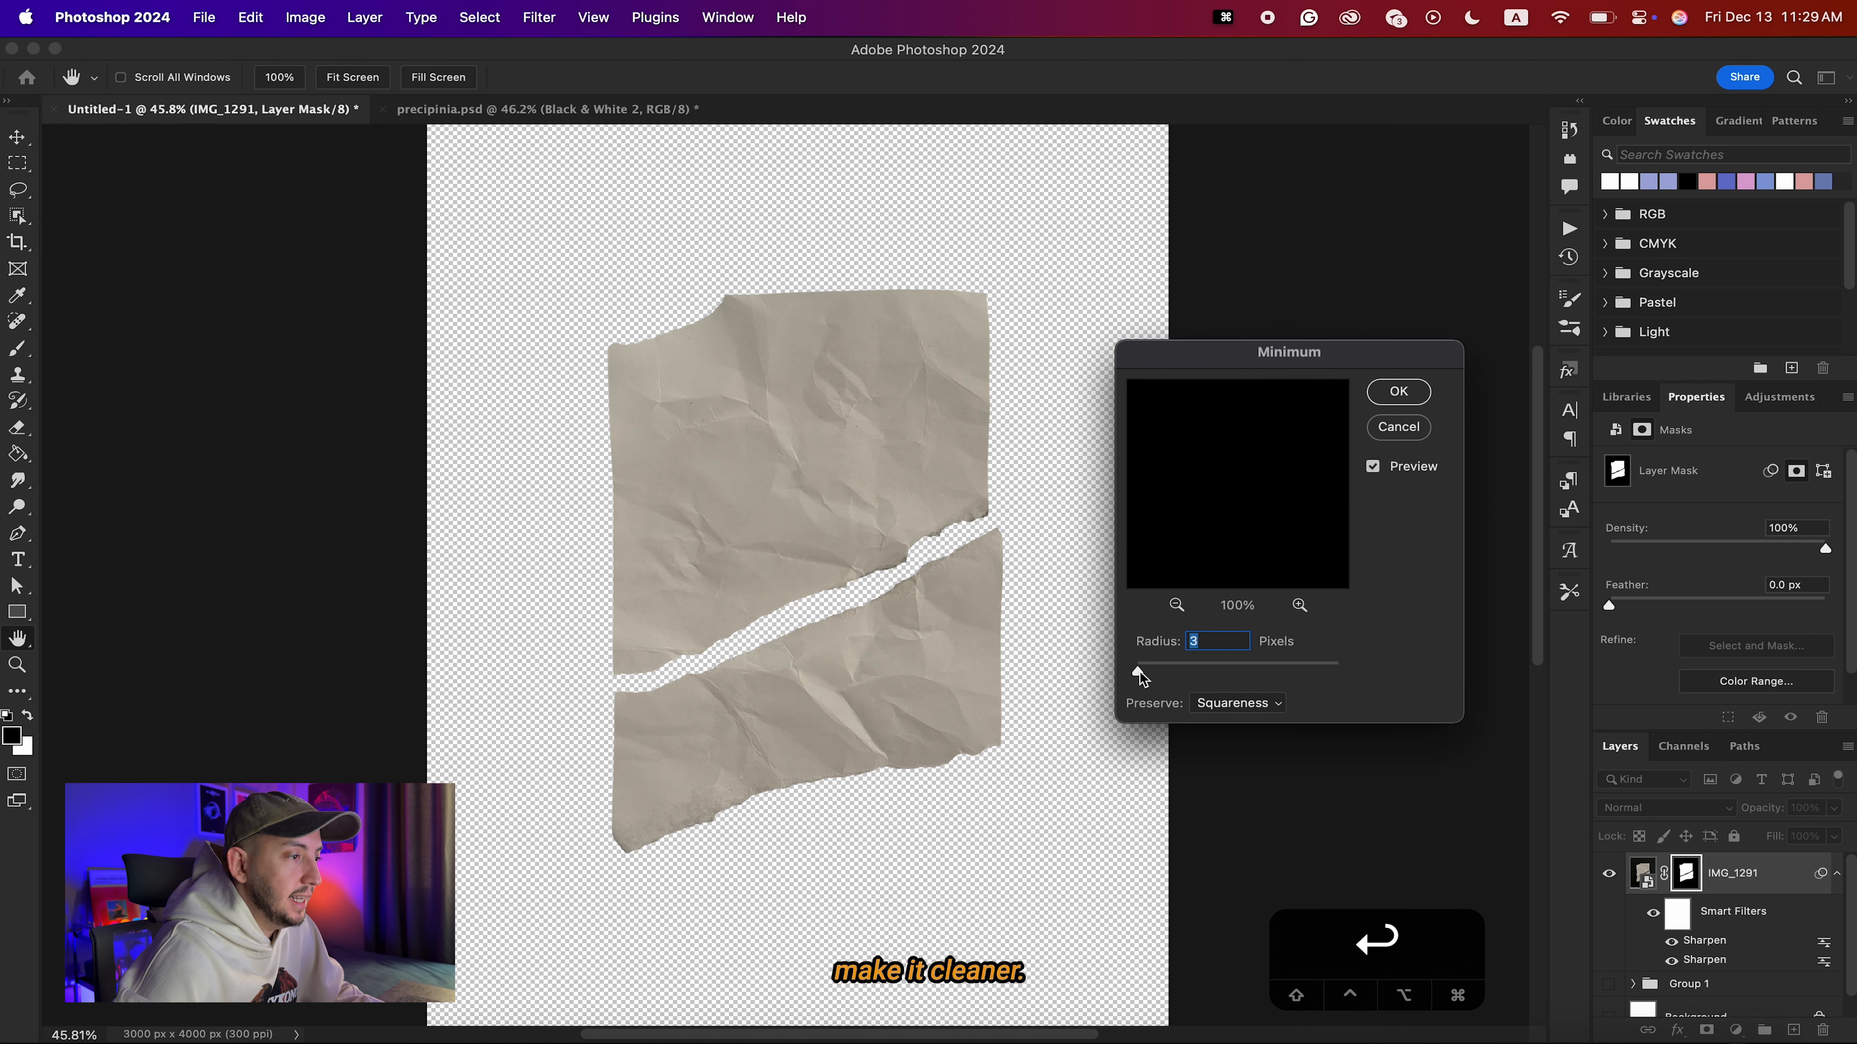
pyautogui.press('Return')
pyautogui.scroll(-3, 883, 633)
pyautogui.scroll(2, 883, 633)
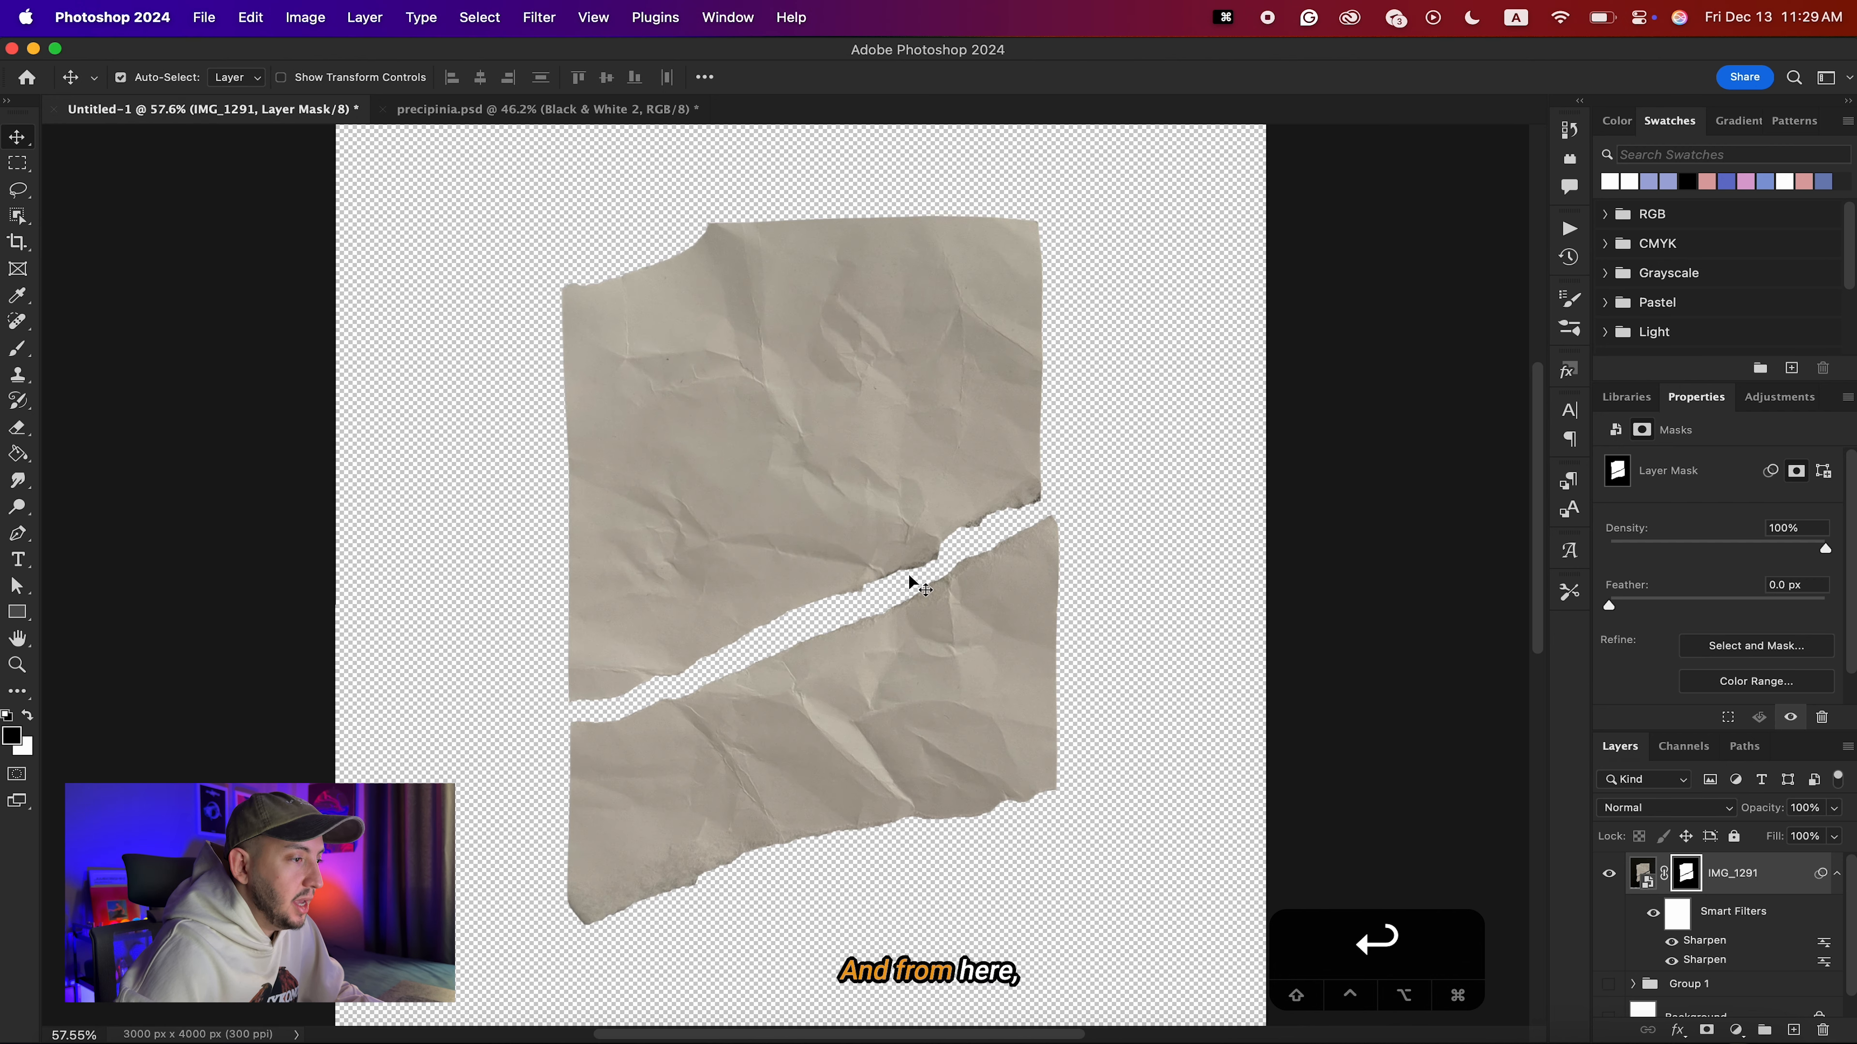
pyautogui.scroll(-2, 871, 572)
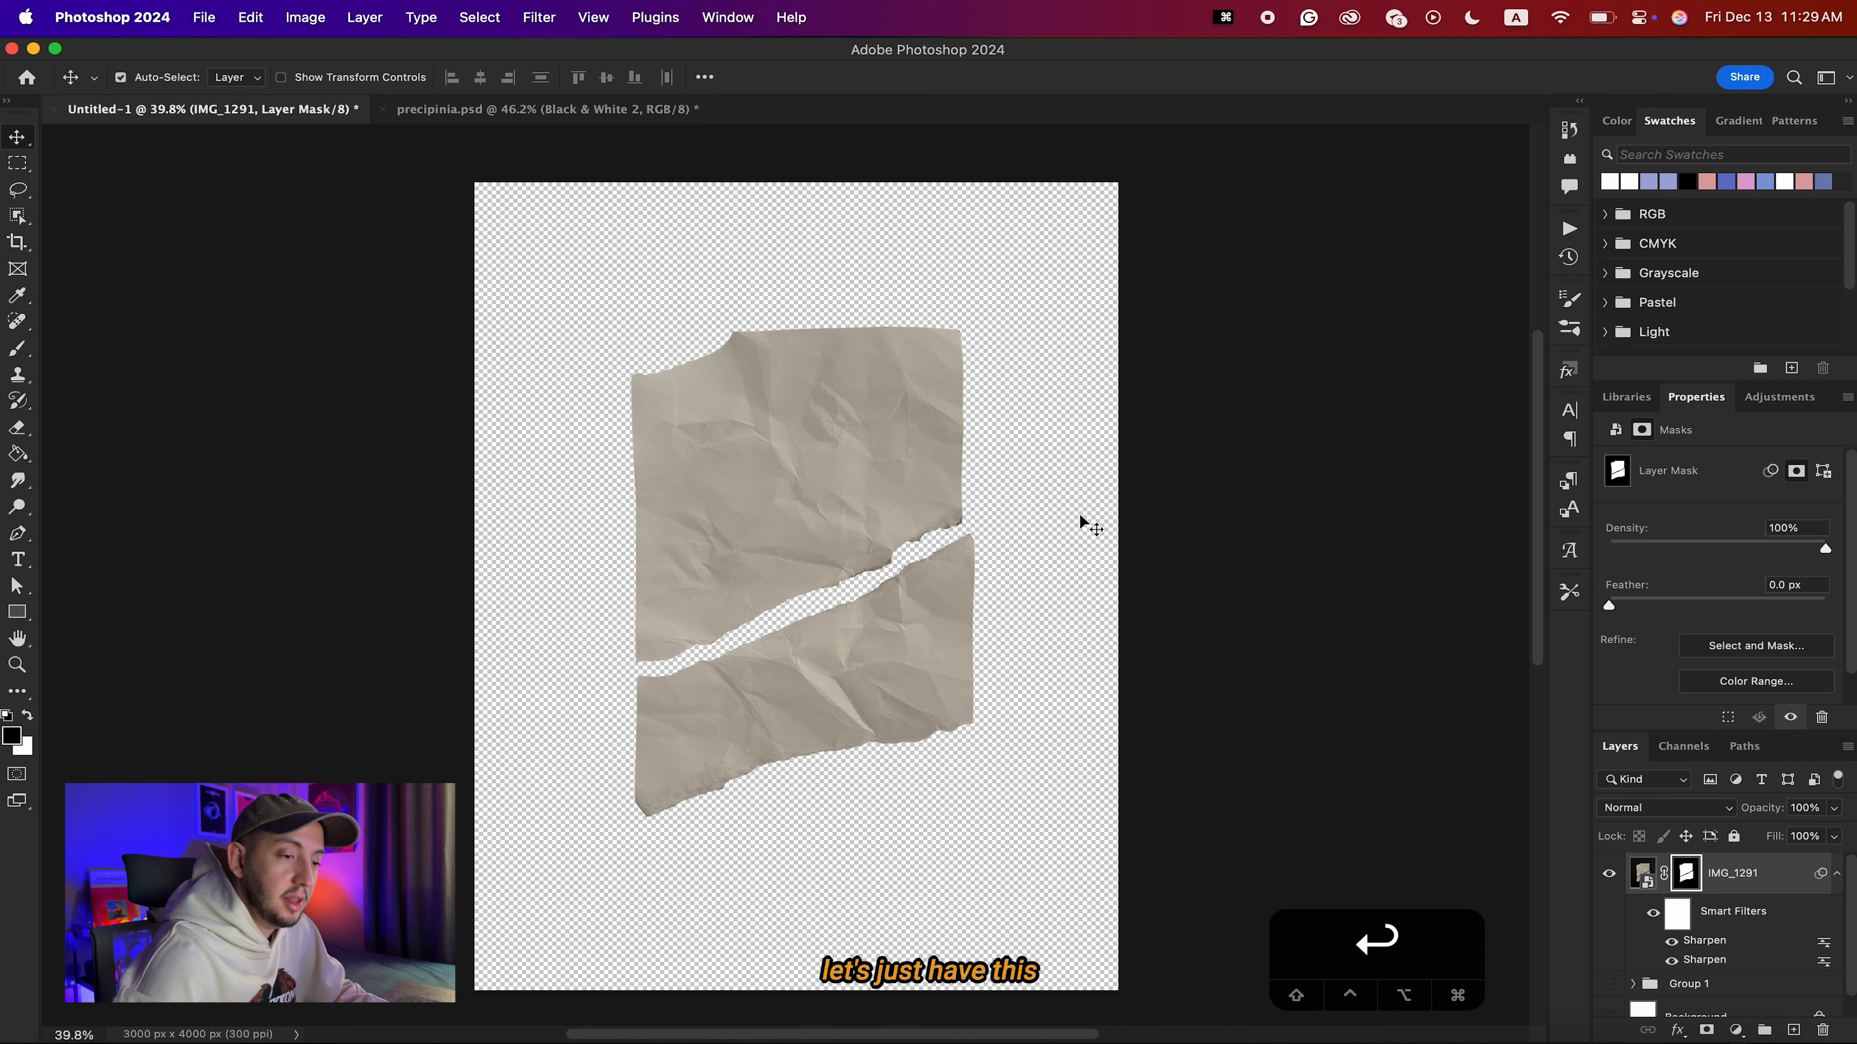
# Hide the IMG_1291 layer and place the wall photo IMG_5252.png from Downloads onto the canvas.
pyautogui.click(1608, 873)
pyautogui.click(1744, 1040)
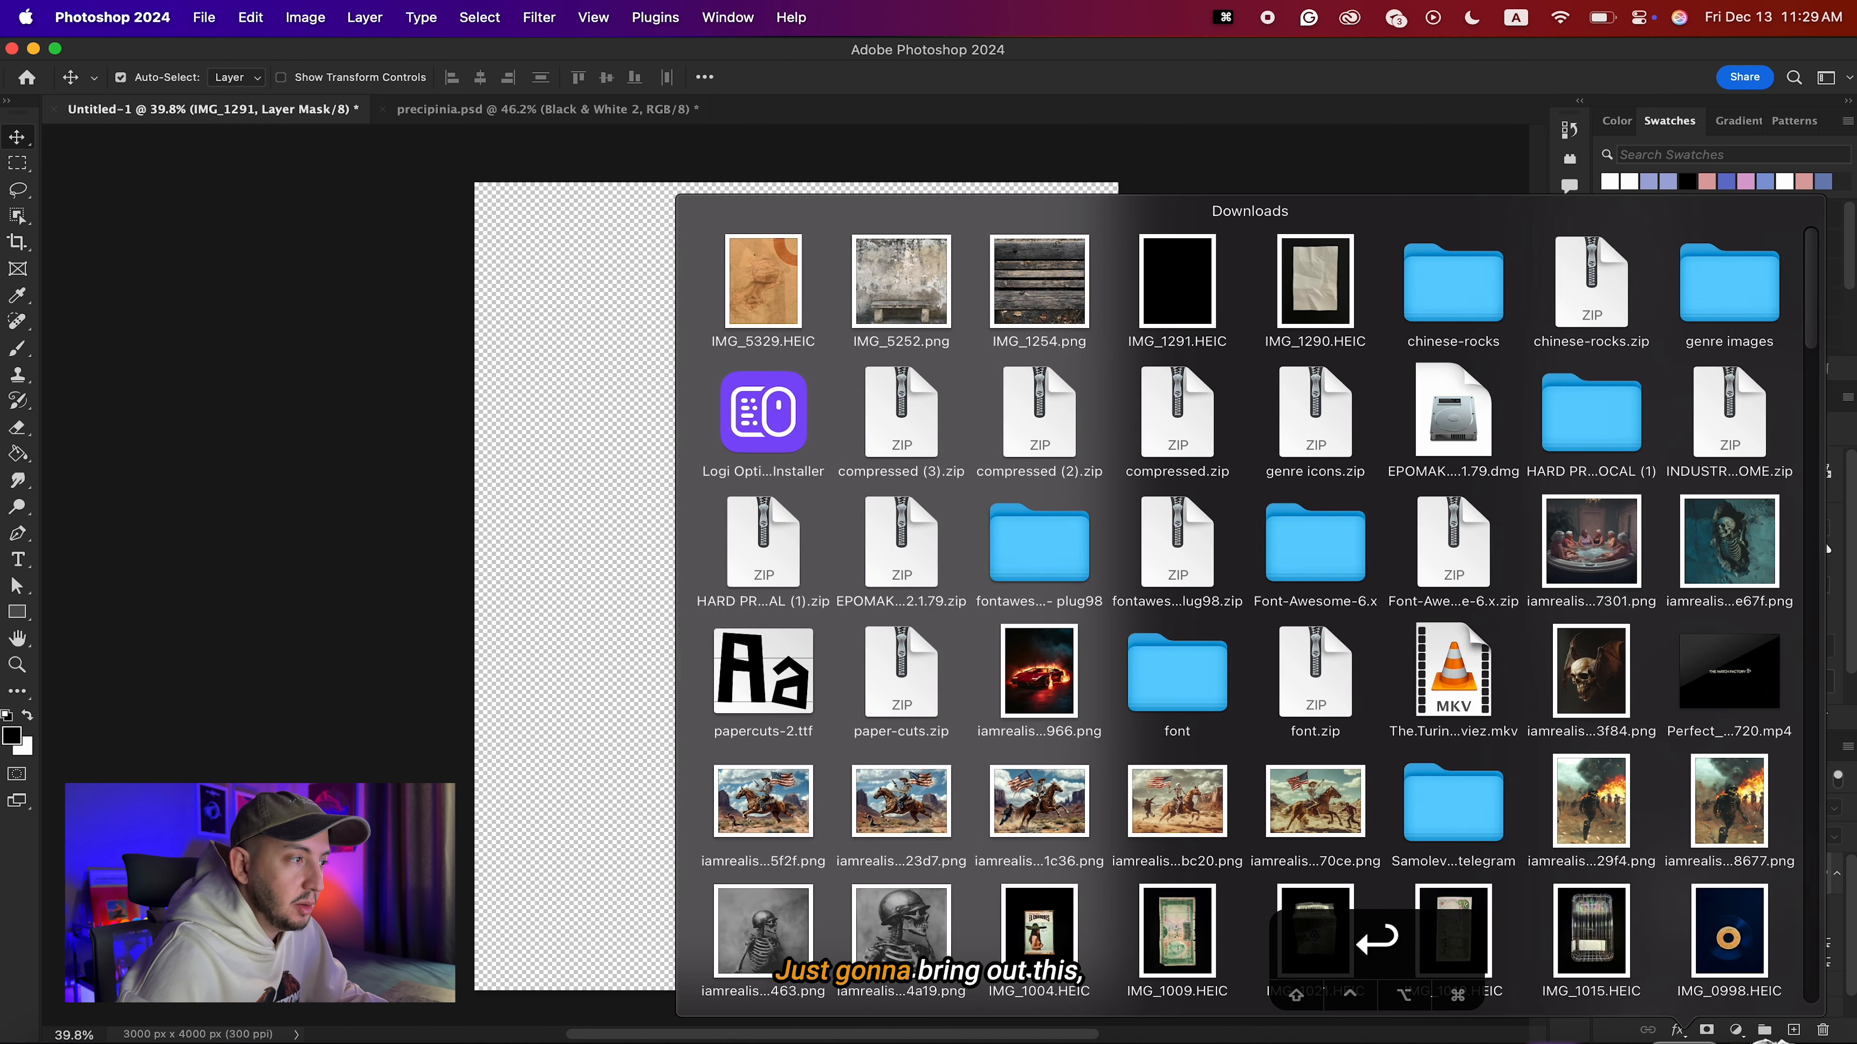
pyautogui.moveTo(917, 288); pyautogui.dragTo(592, 610)
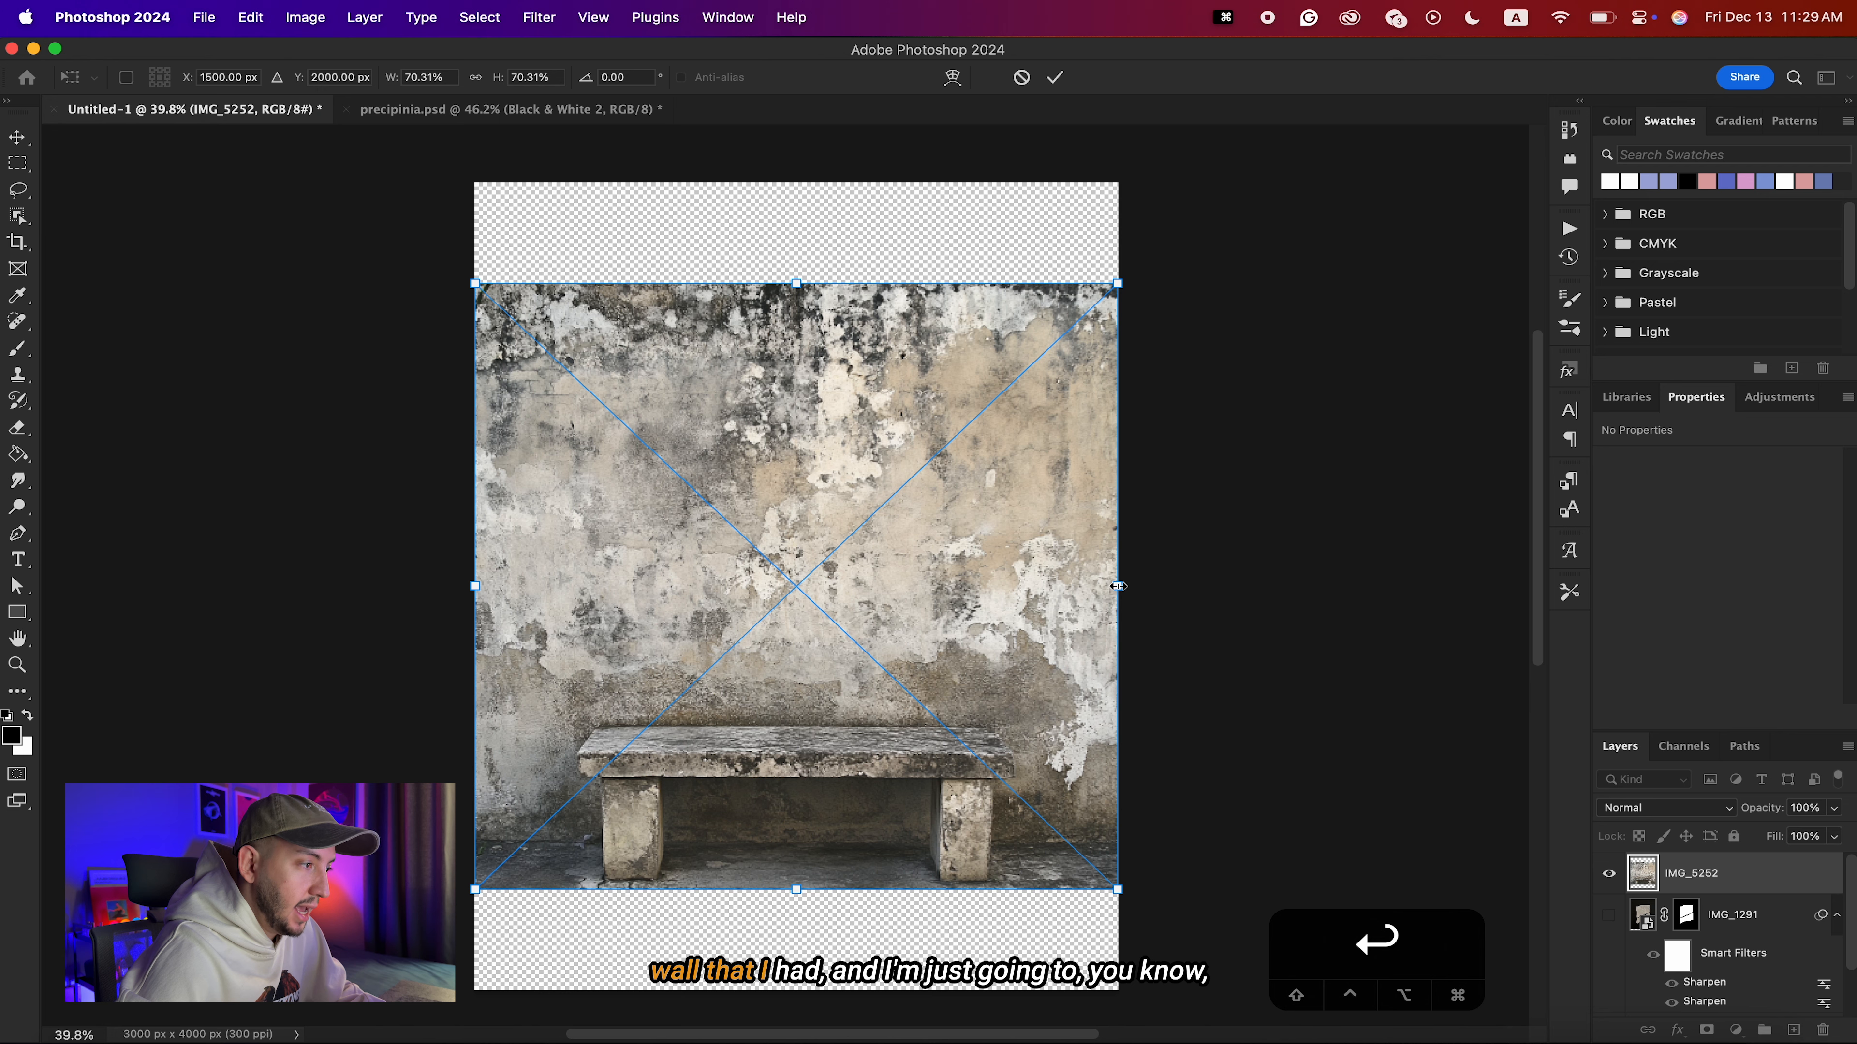
pyautogui.press('Return')
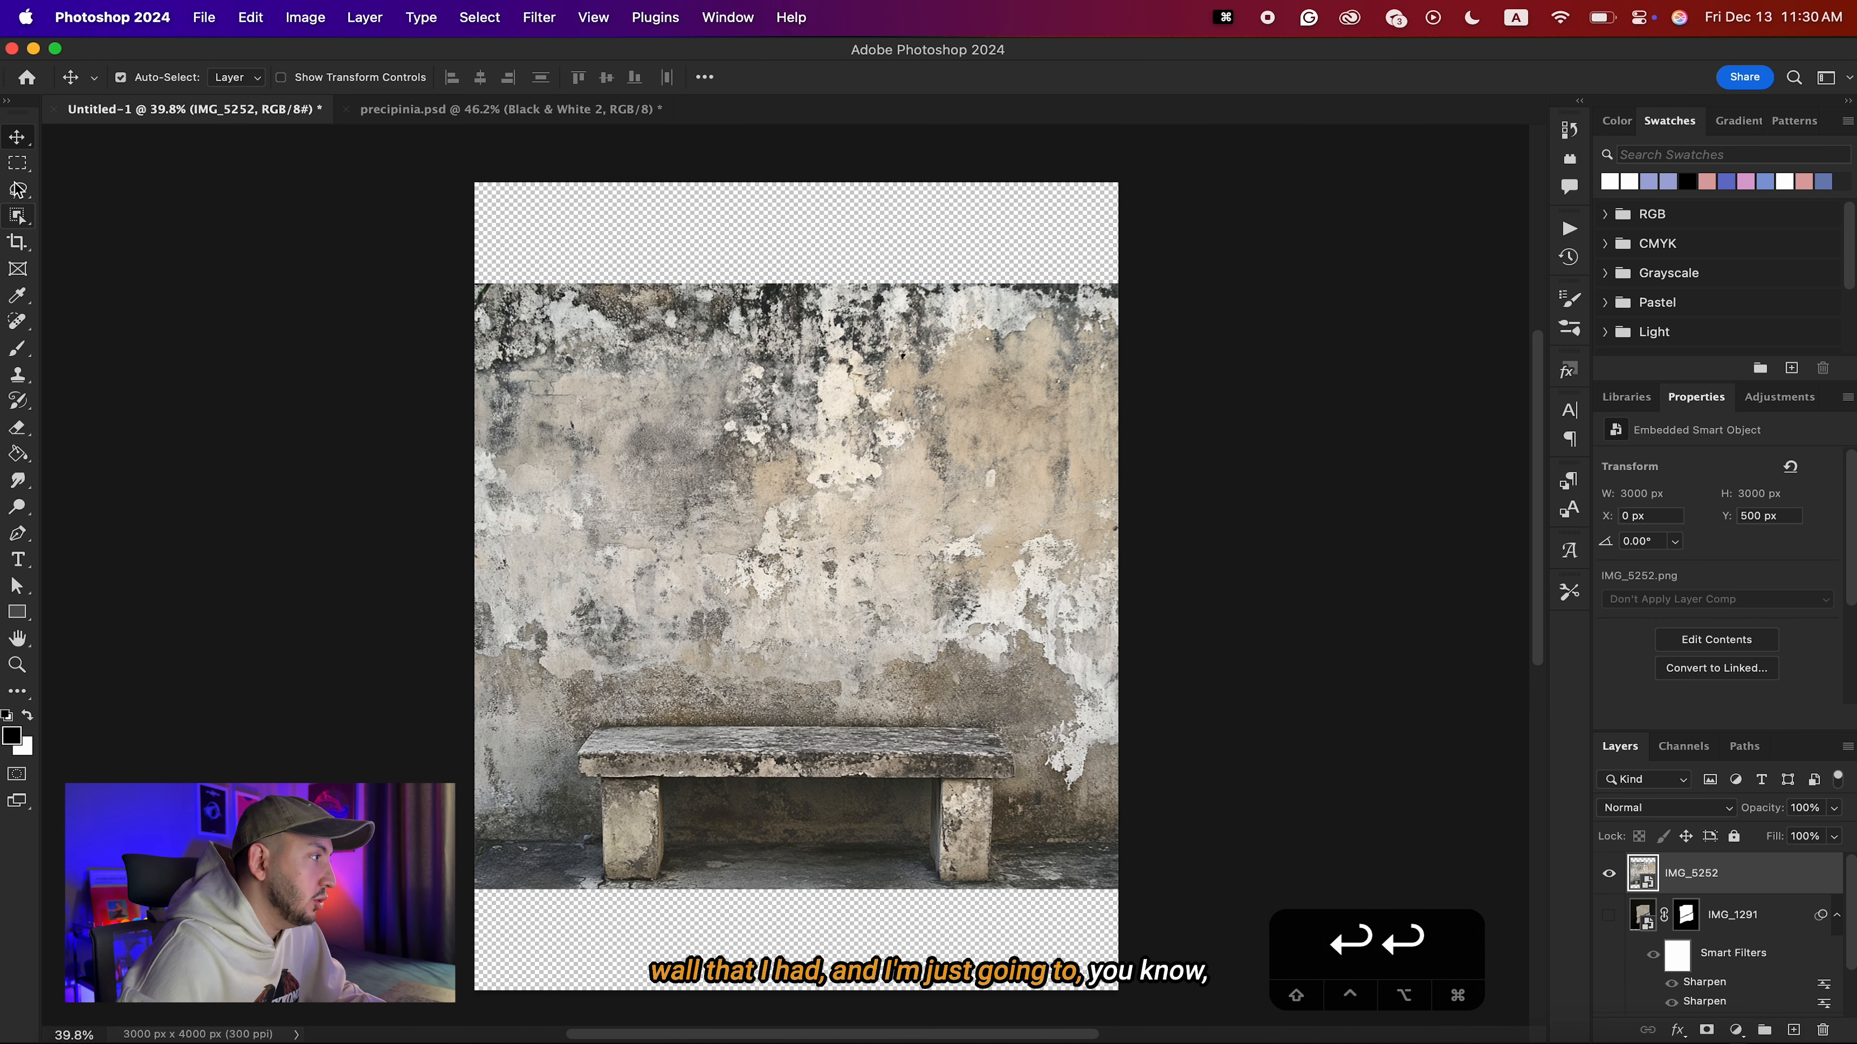
# Mask the wall photo to a rectangle above the bench and convert the layer to a smart object.
pyautogui.click(17, 163)
pyautogui.moveTo(480, 289); pyautogui.dragTo(1115, 724)
pyautogui.moveTo(1116, 724); pyautogui.dragTo(1116, 724)
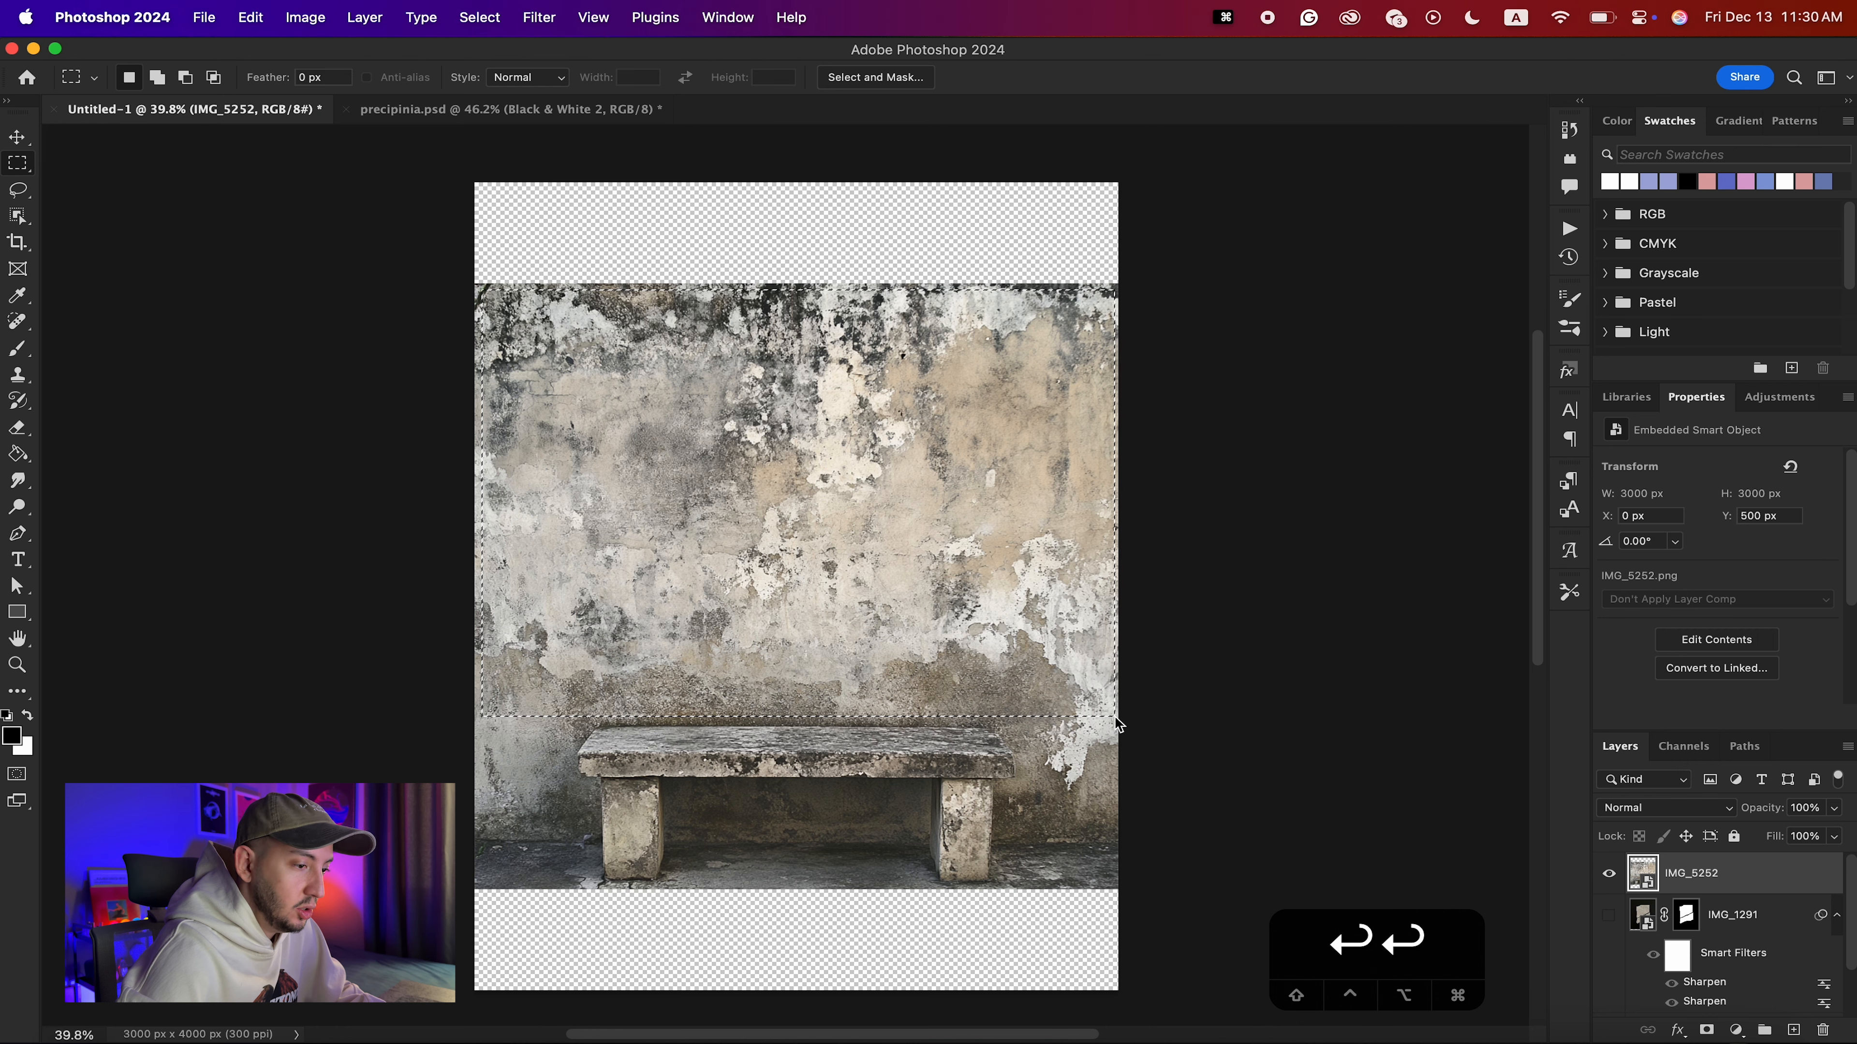
pyautogui.click(1706, 1030)
pyautogui.rightClick(1784, 874)
pyautogui.scroll(-3, 1681, 915)
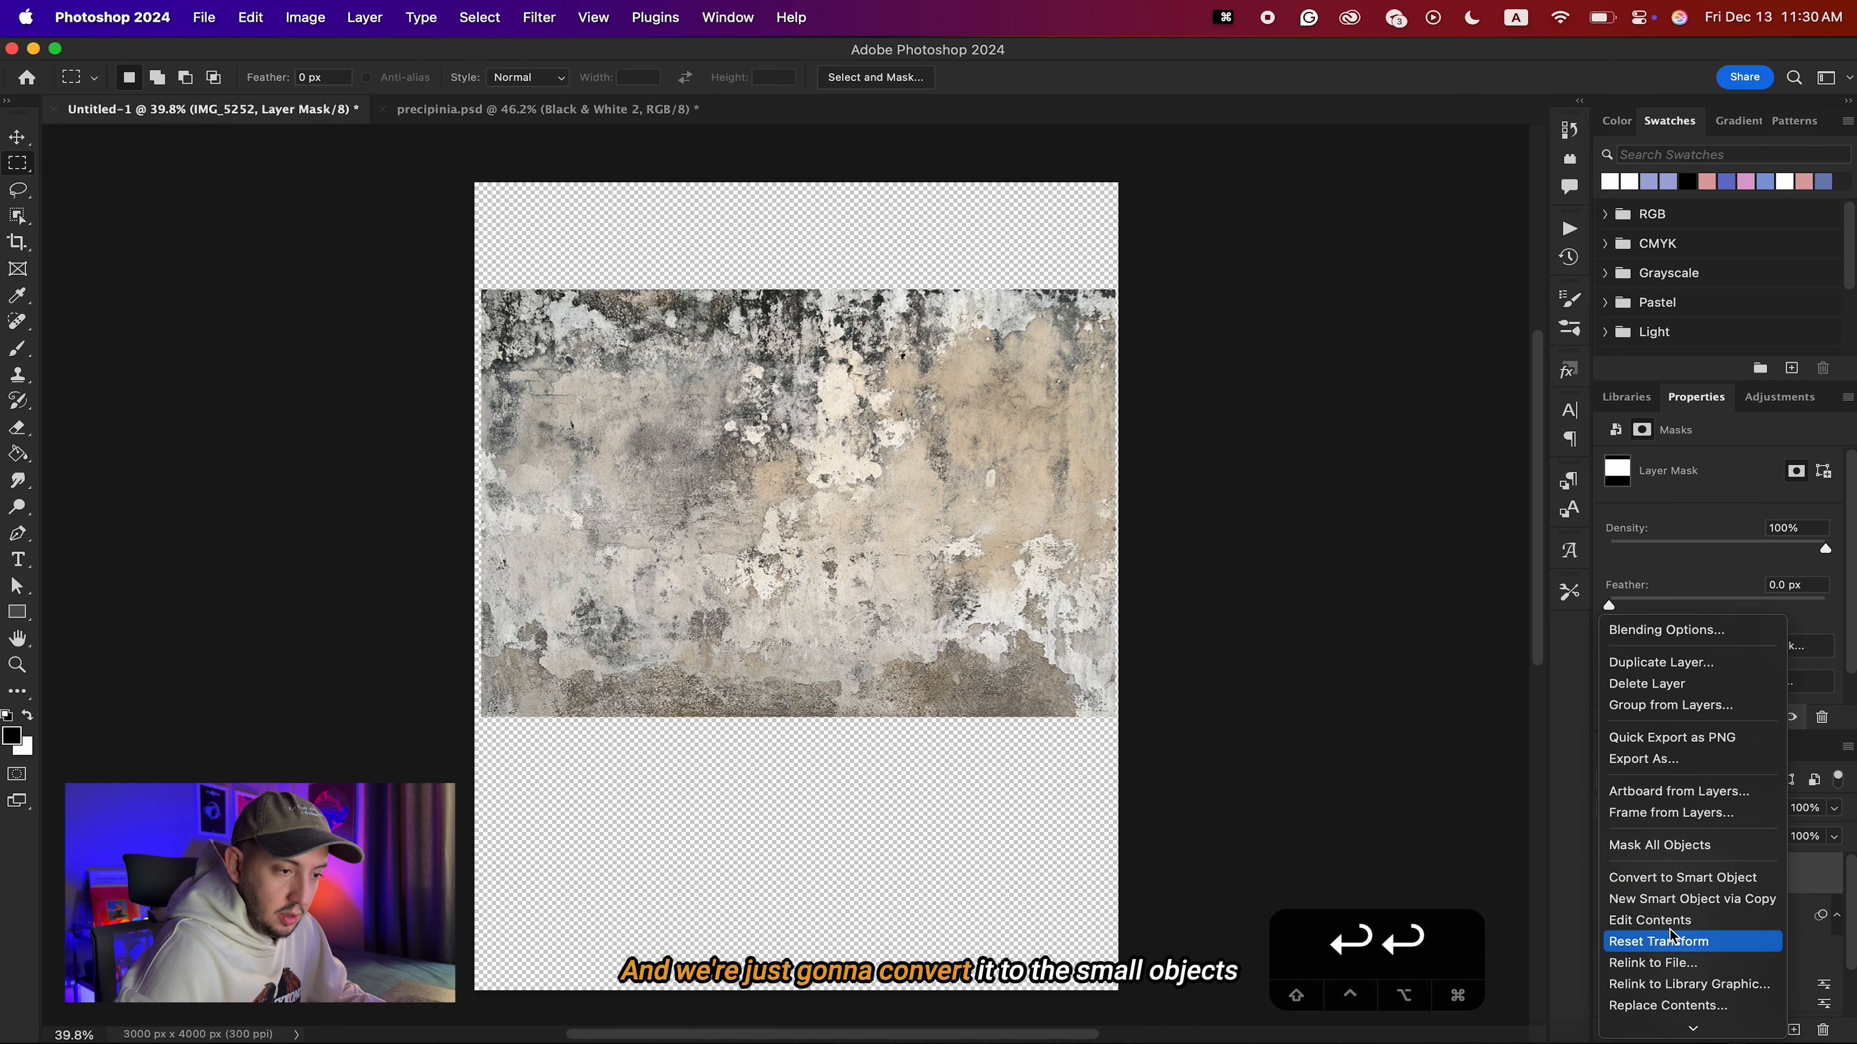
pyautogui.click(1674, 875)
# Rotate the wall texture 90°, scale it to about 2398 × 3350 px, and center it on the portrait canvas.
pyautogui.press('super+t')
pyautogui.moveTo(1128, 333); pyautogui.dragTo(1035, 758)
pyautogui.moveTo(898, 488); pyautogui.dragTo(903, 577)
pyautogui.moveTo(1023, 588); pyautogui.dragTo(1054, 596)
pyautogui.press('v')
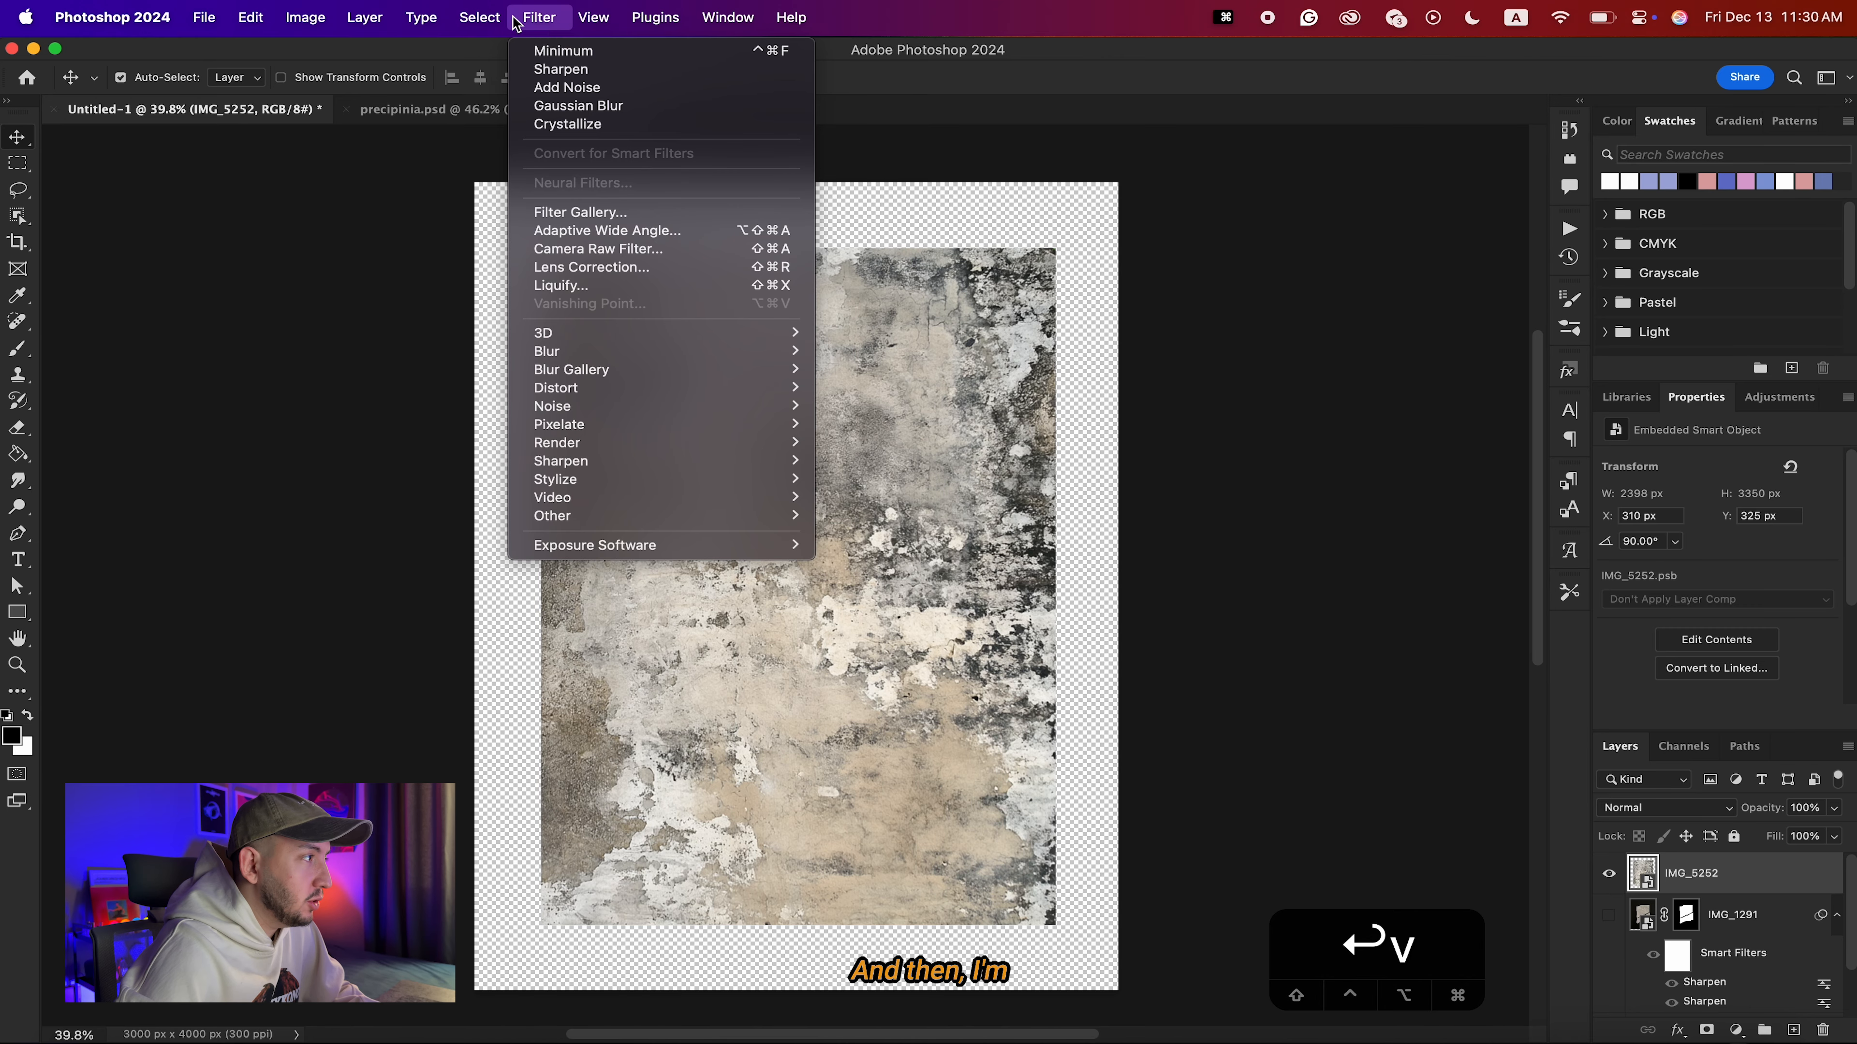
# Apply a Black & White adjustment directly to the IMG_5252 wall texture.
pyautogui.moveTo(305, 18)
pyautogui.moveTo(333, 80)
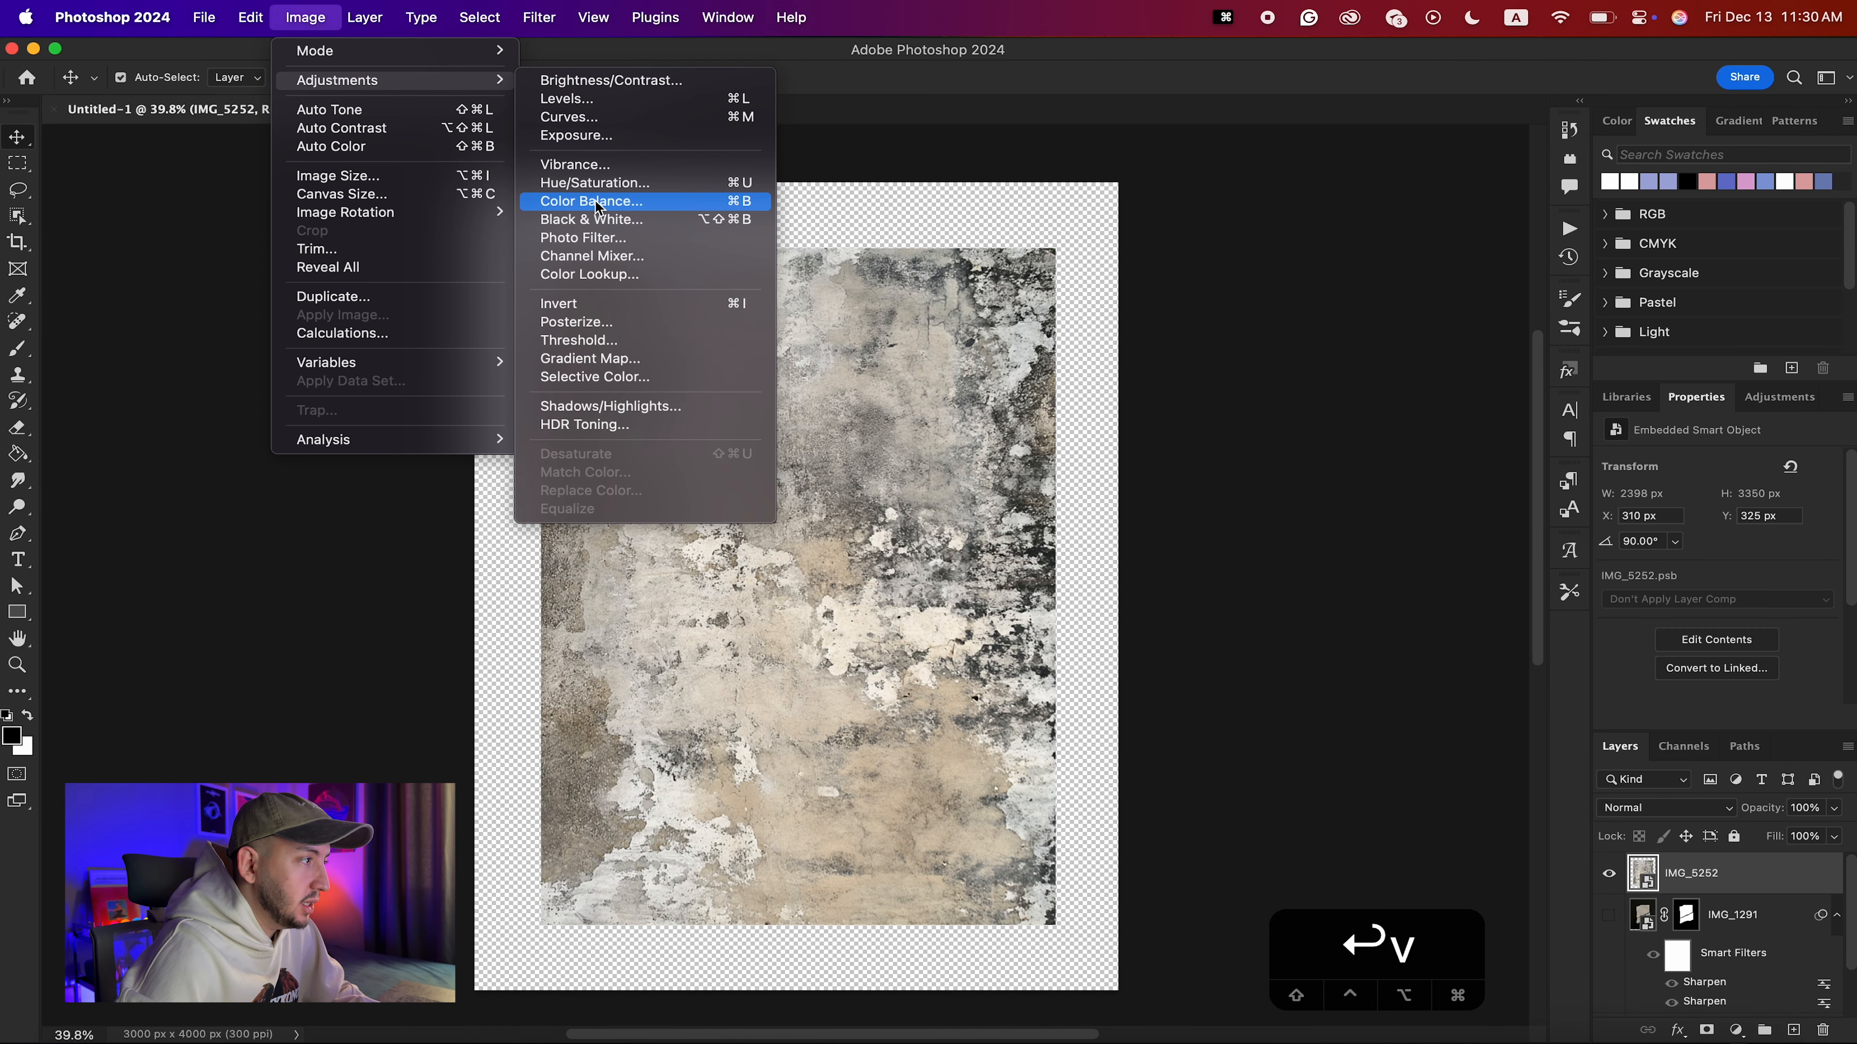
pyautogui.click(584, 224)
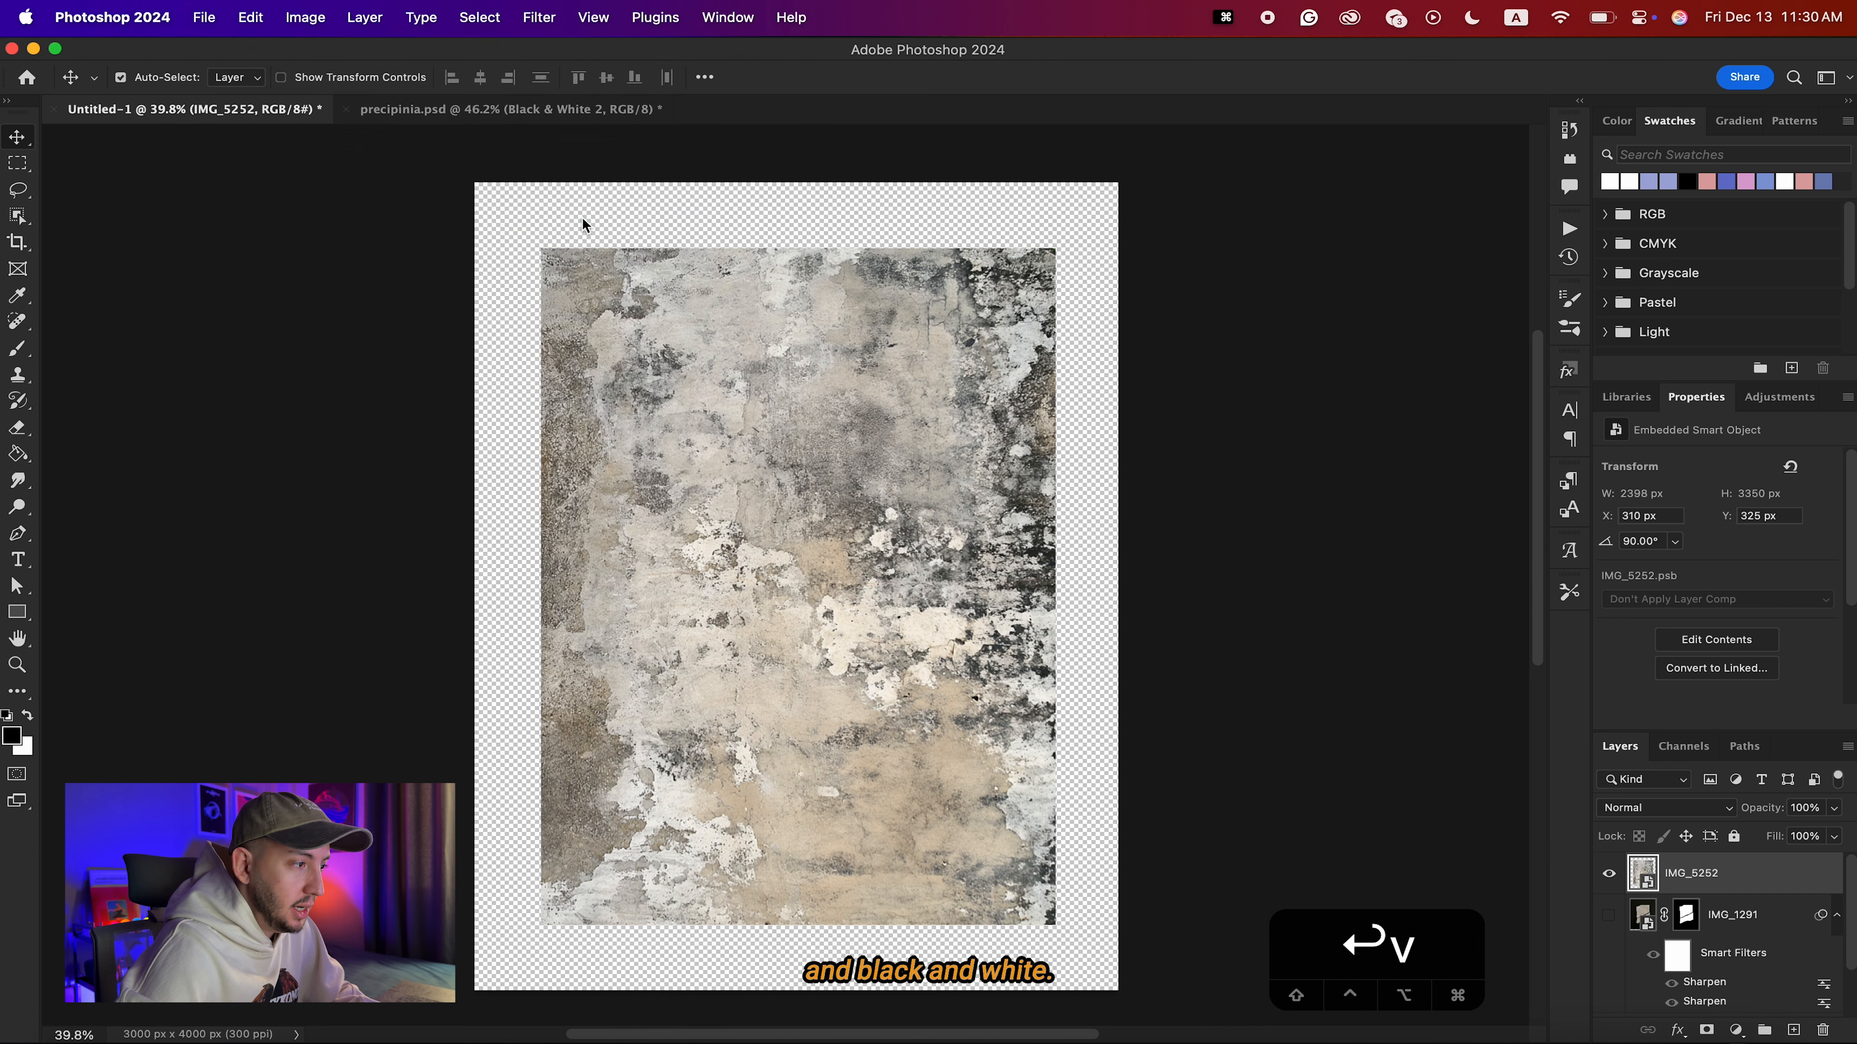
pyautogui.moveTo(973, 191); pyautogui.dragTo(1450, 236)
pyautogui.press('Return')
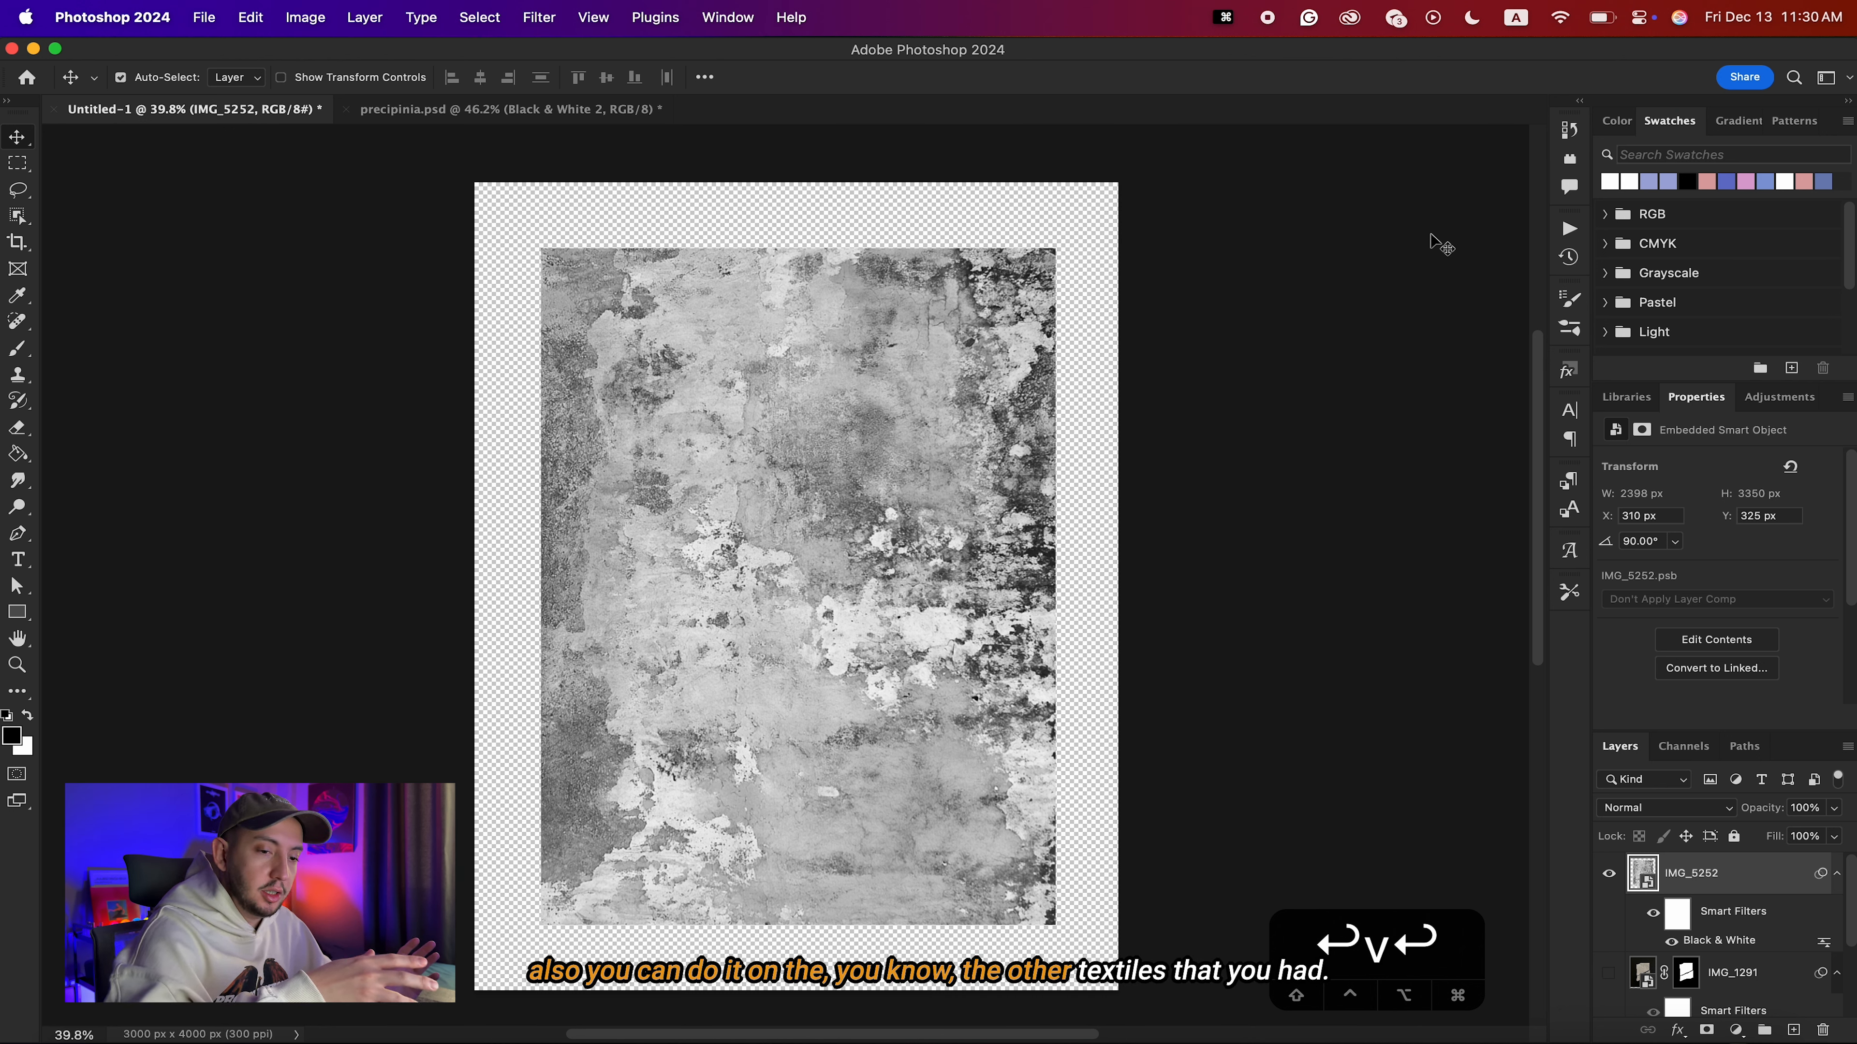
# Add a Threshold adjustment layer above the wall texture and set its level to 178.
pyautogui.click(1736, 1031)
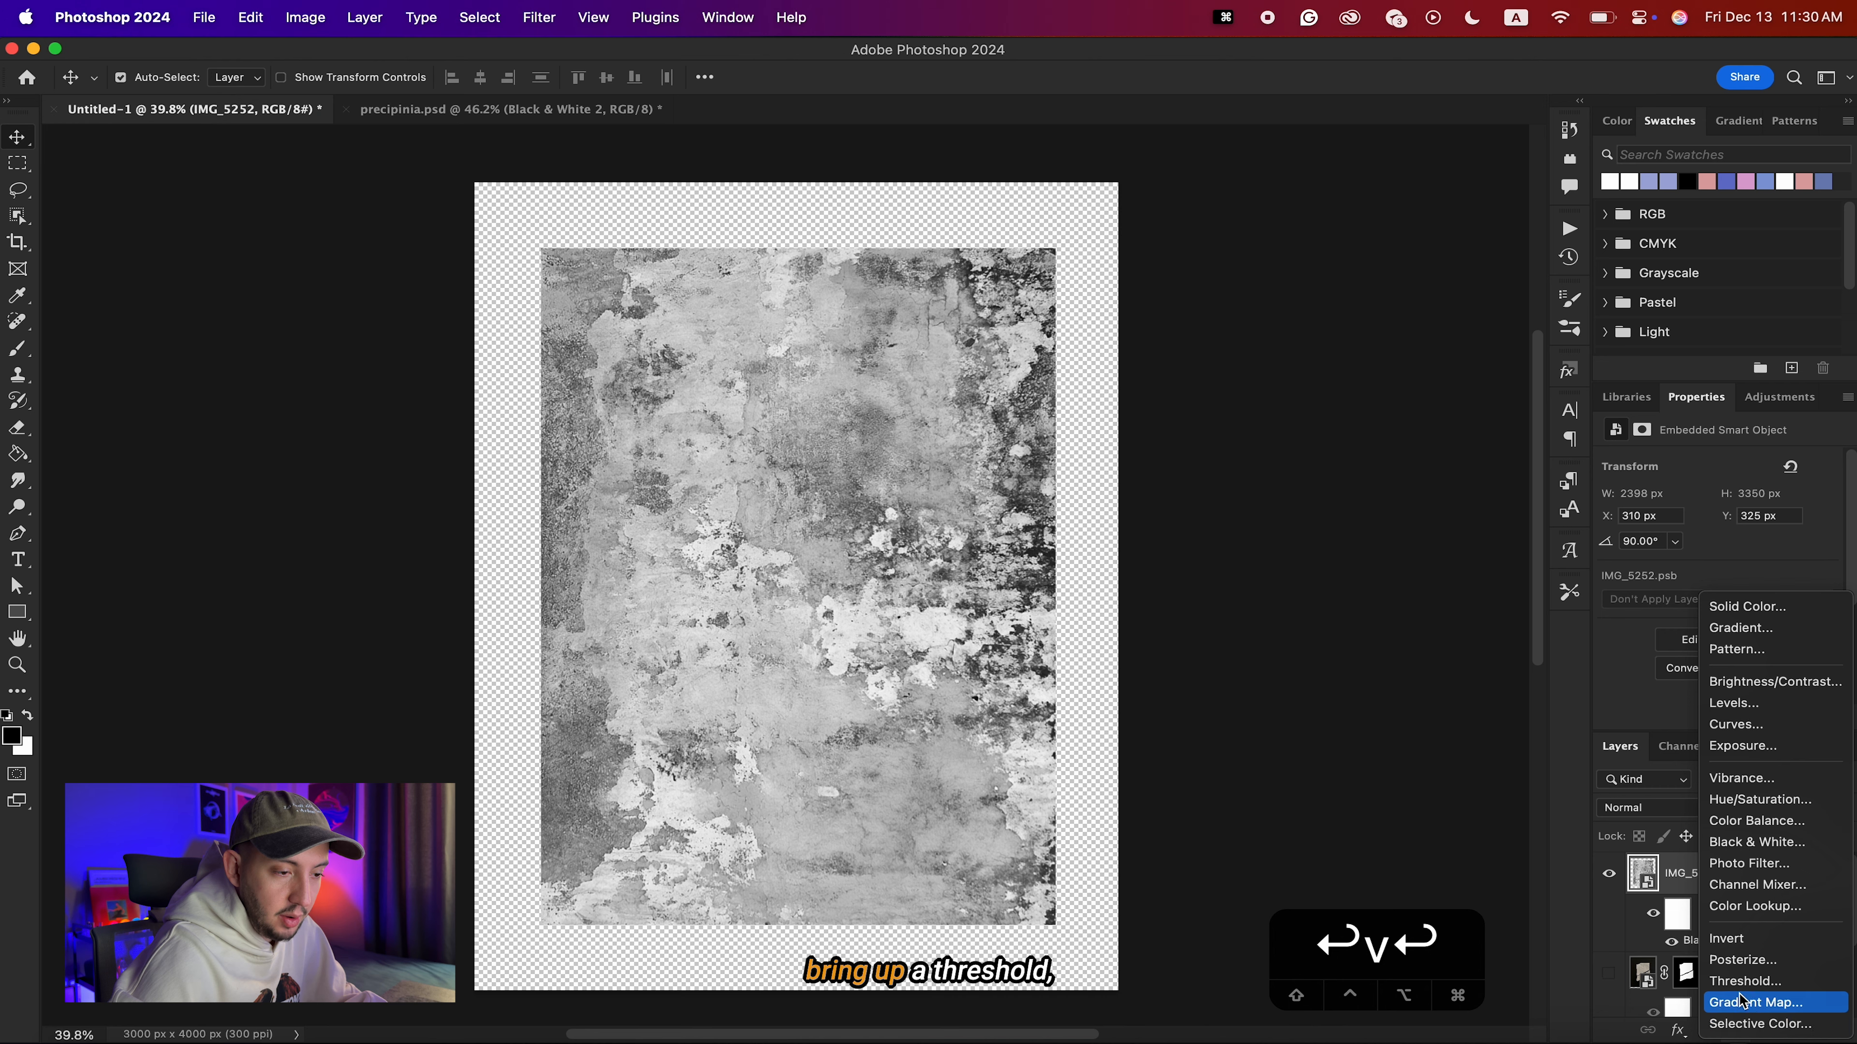
pyautogui.click(1741, 981)
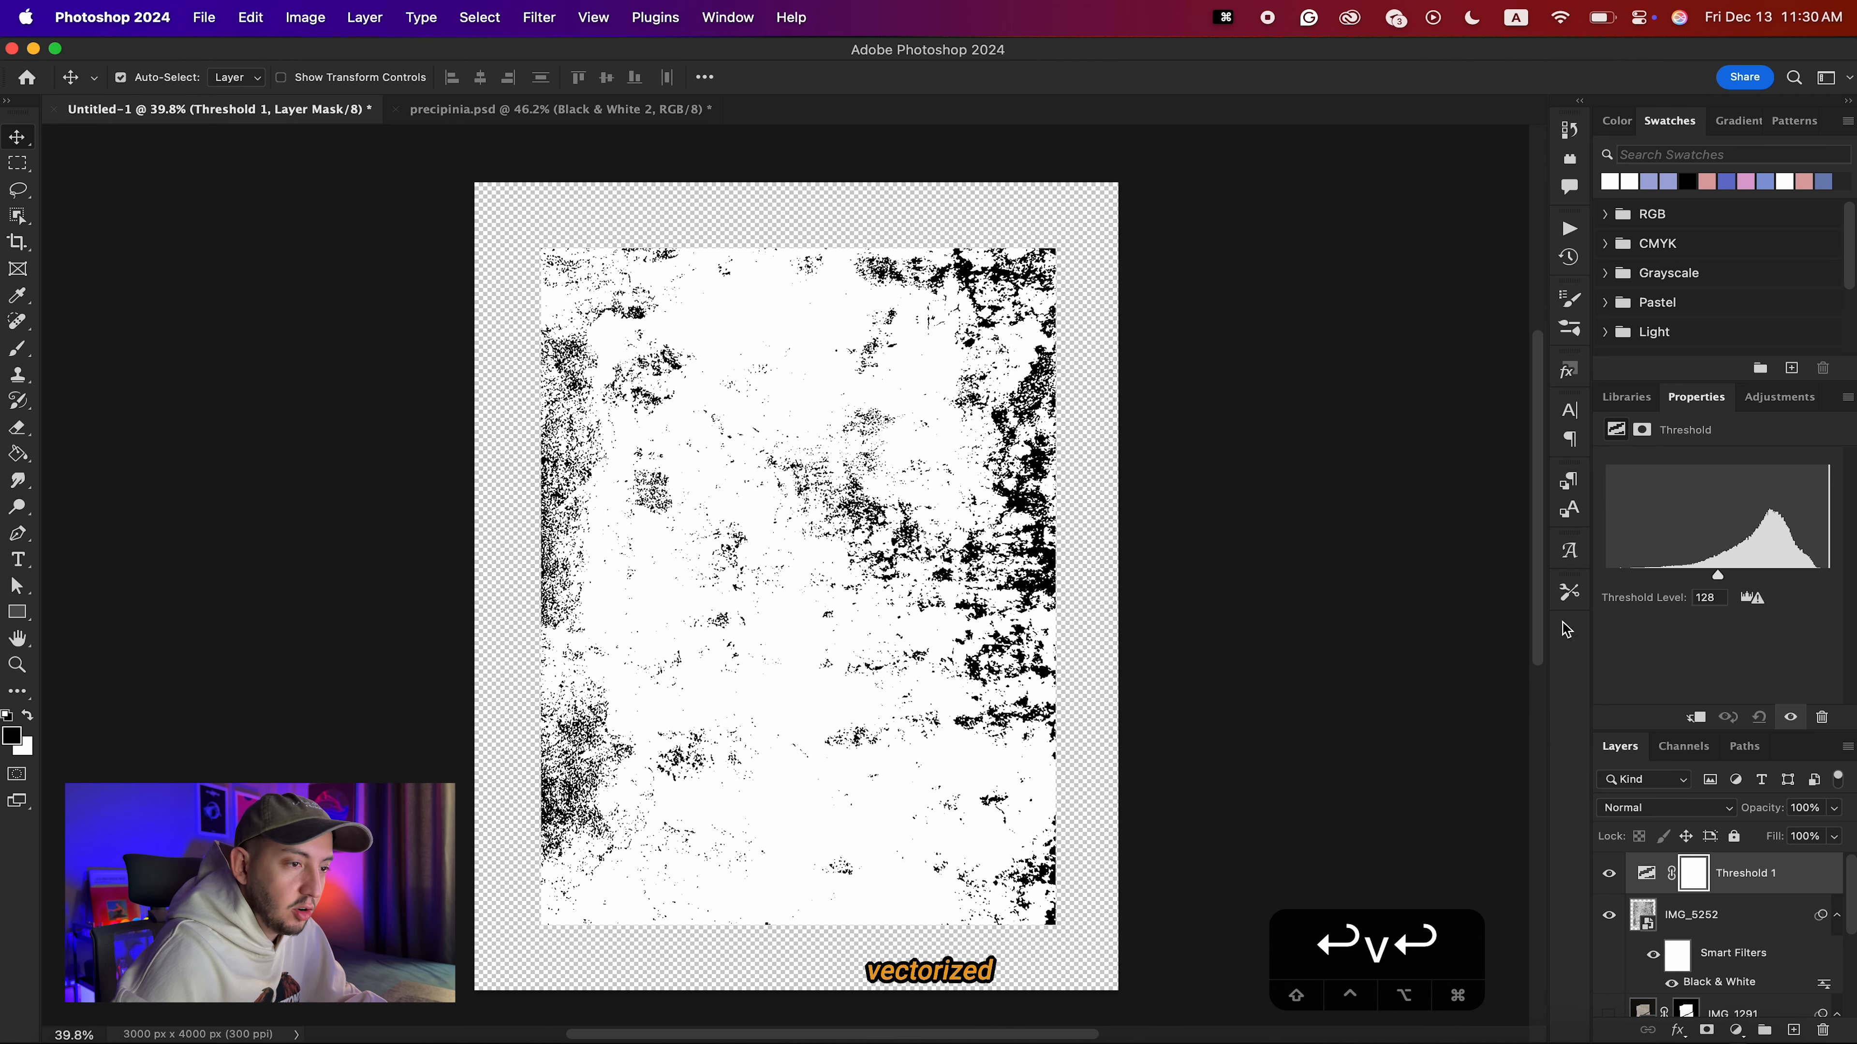
pyautogui.moveTo(1718, 575)
pyautogui.mouseDown()
pyautogui.moveTo(1674, 575)
pyautogui.moveTo(1789, 580)
pyautogui.moveTo(1740, 578)
pyautogui.mouseUp()
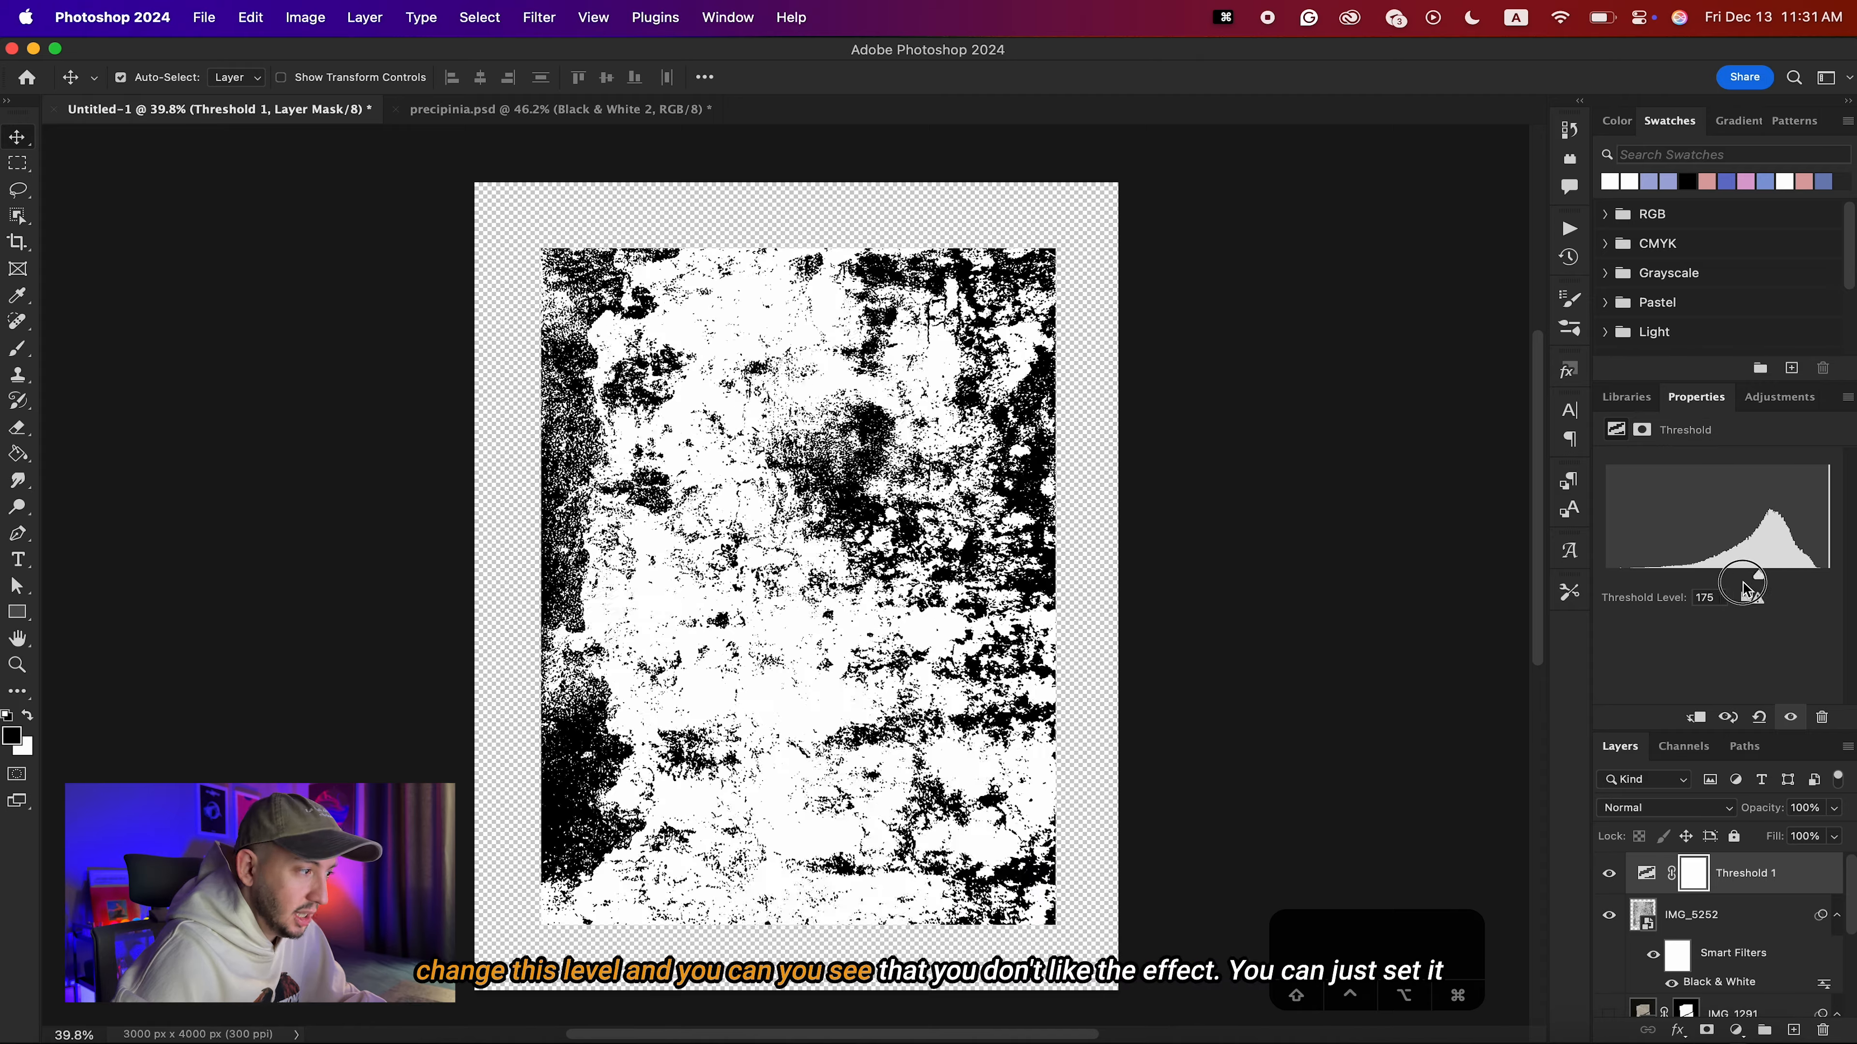
pyautogui.press('super+z')
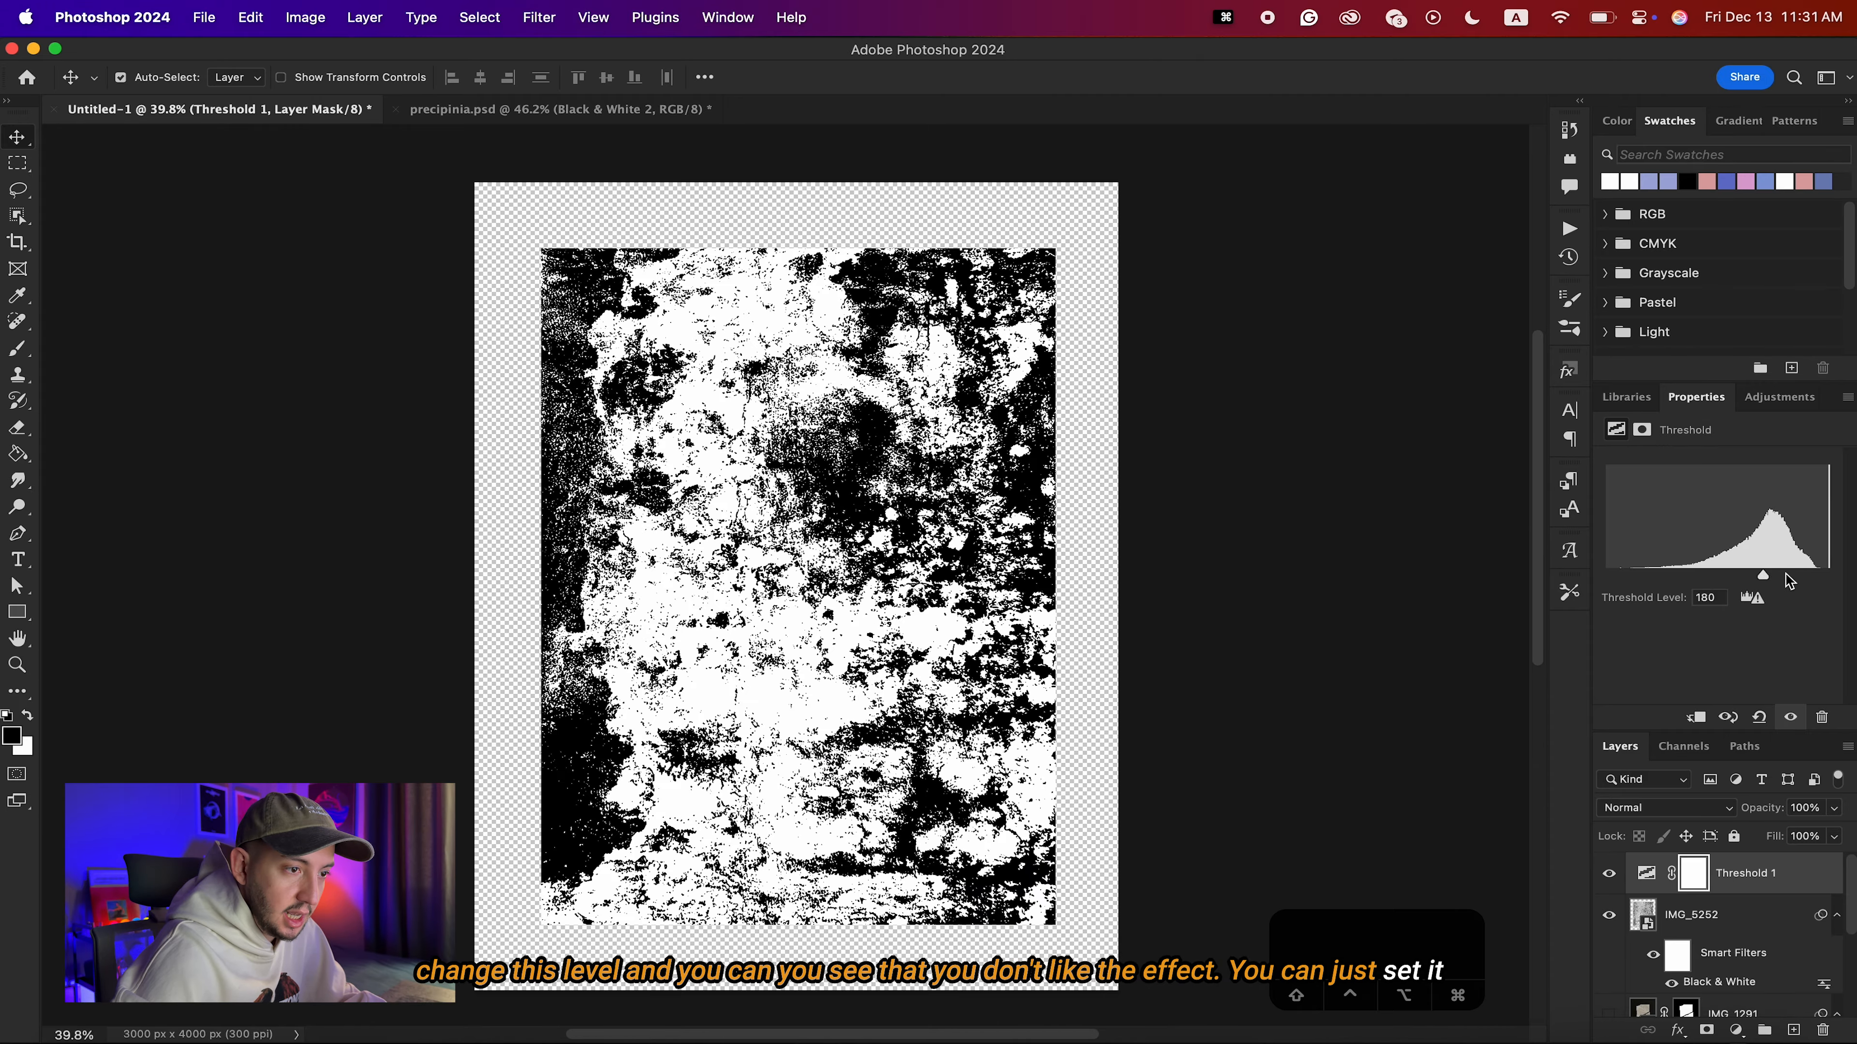
pyautogui.moveTo(1764, 578); pyautogui.dragTo(1770, 583)
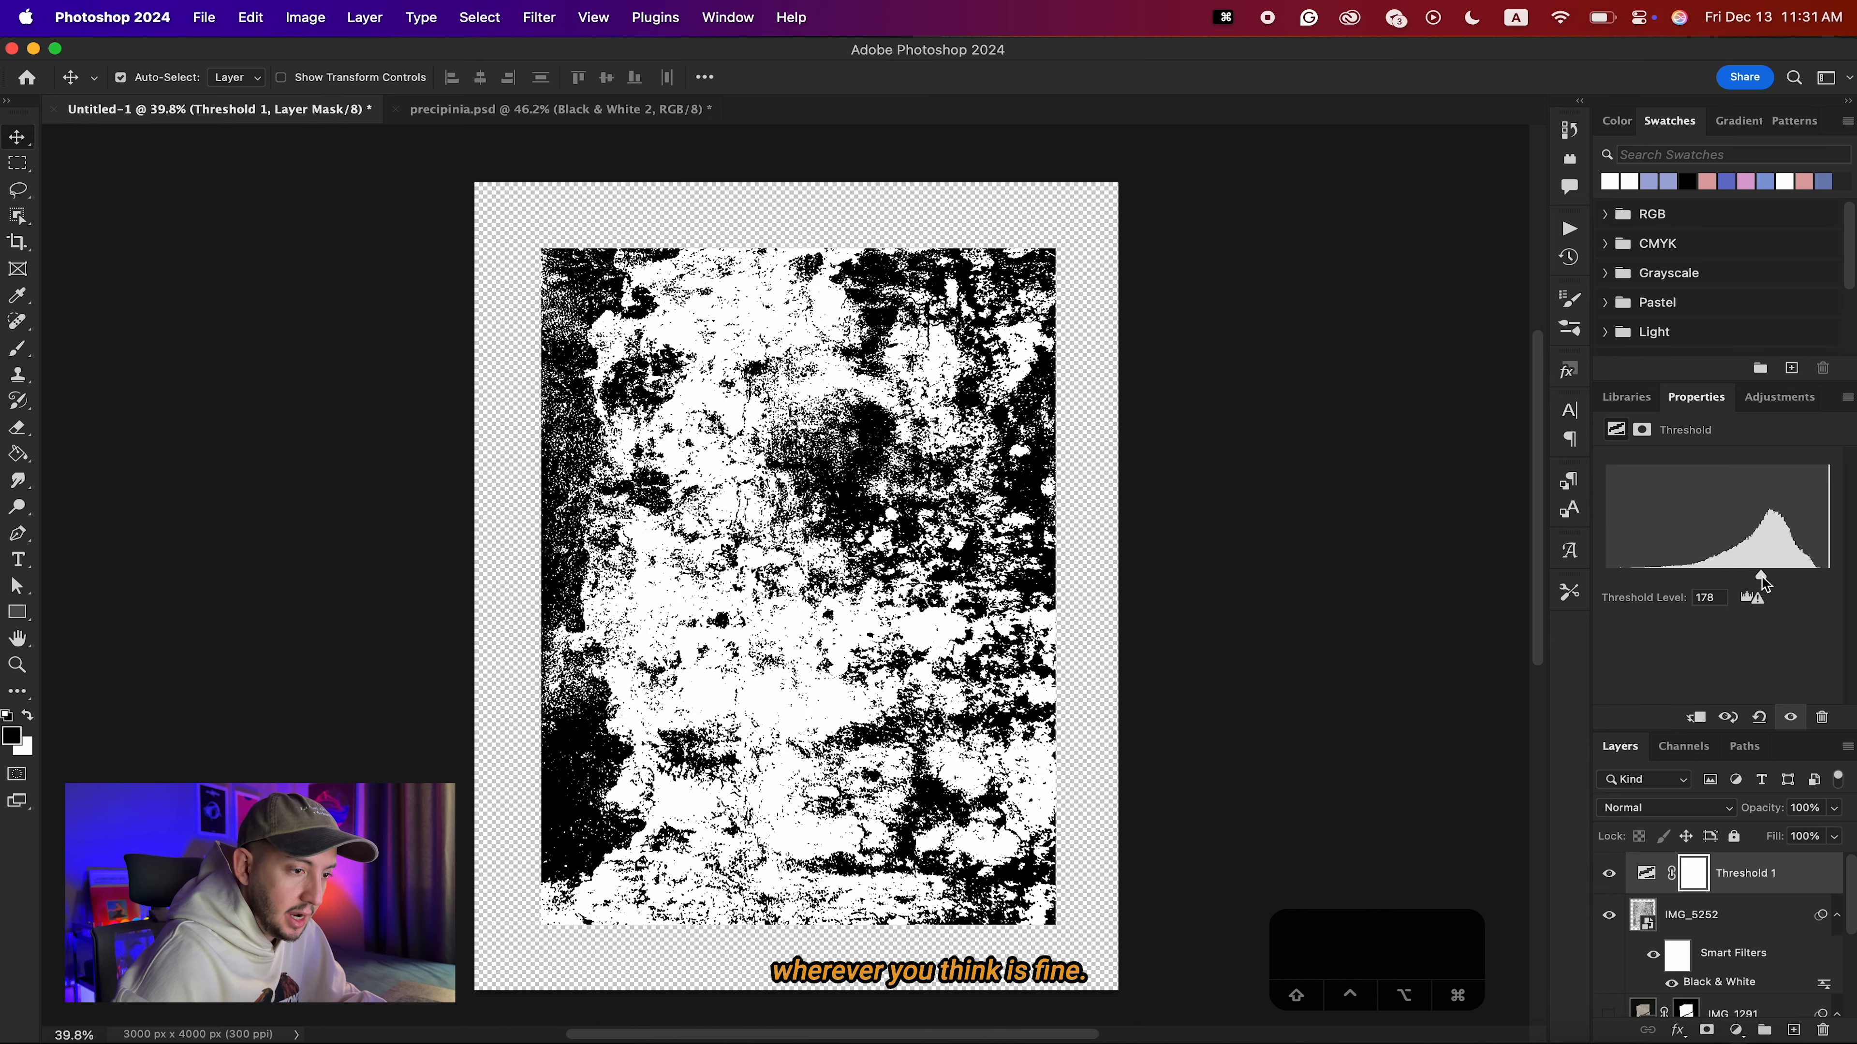
# Apply Levels directly to the IMG_5252 wall texture with a midtone value of 1.16 and an output white level of 222.
pyautogui.click(1728, 916)
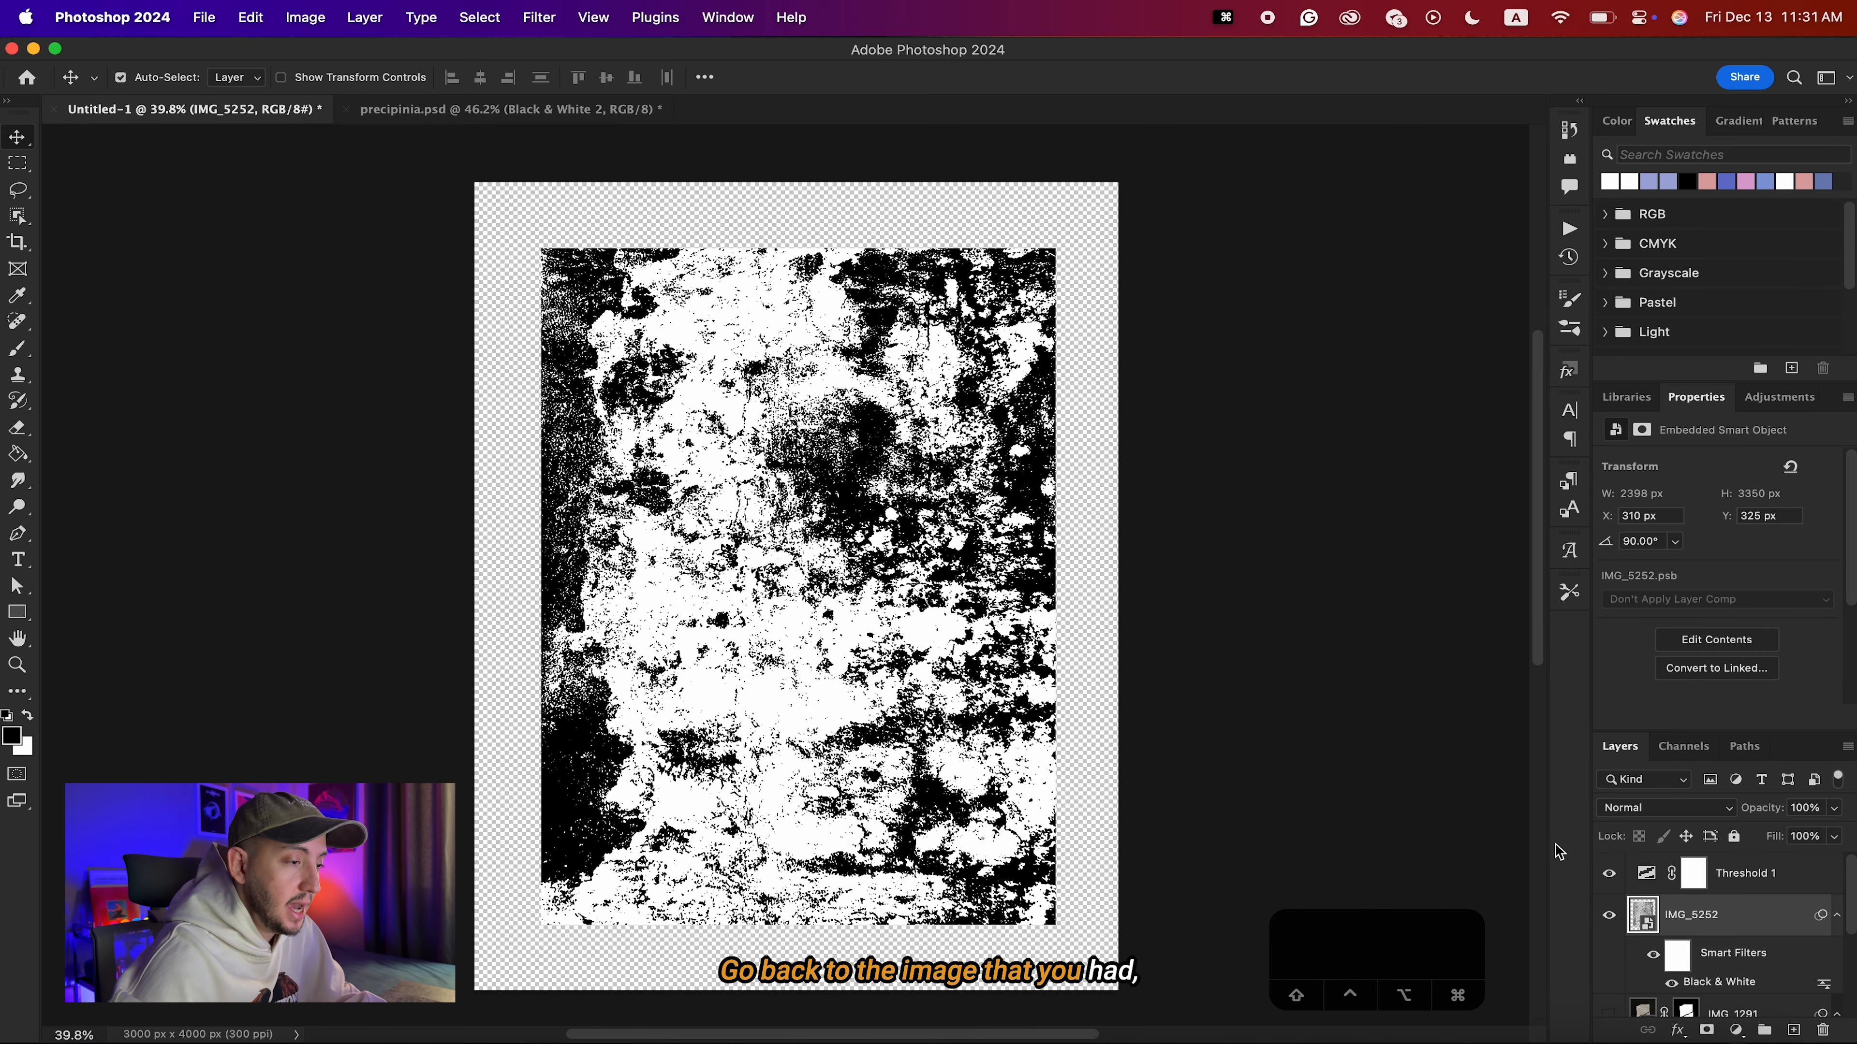
pyautogui.press('super+l')
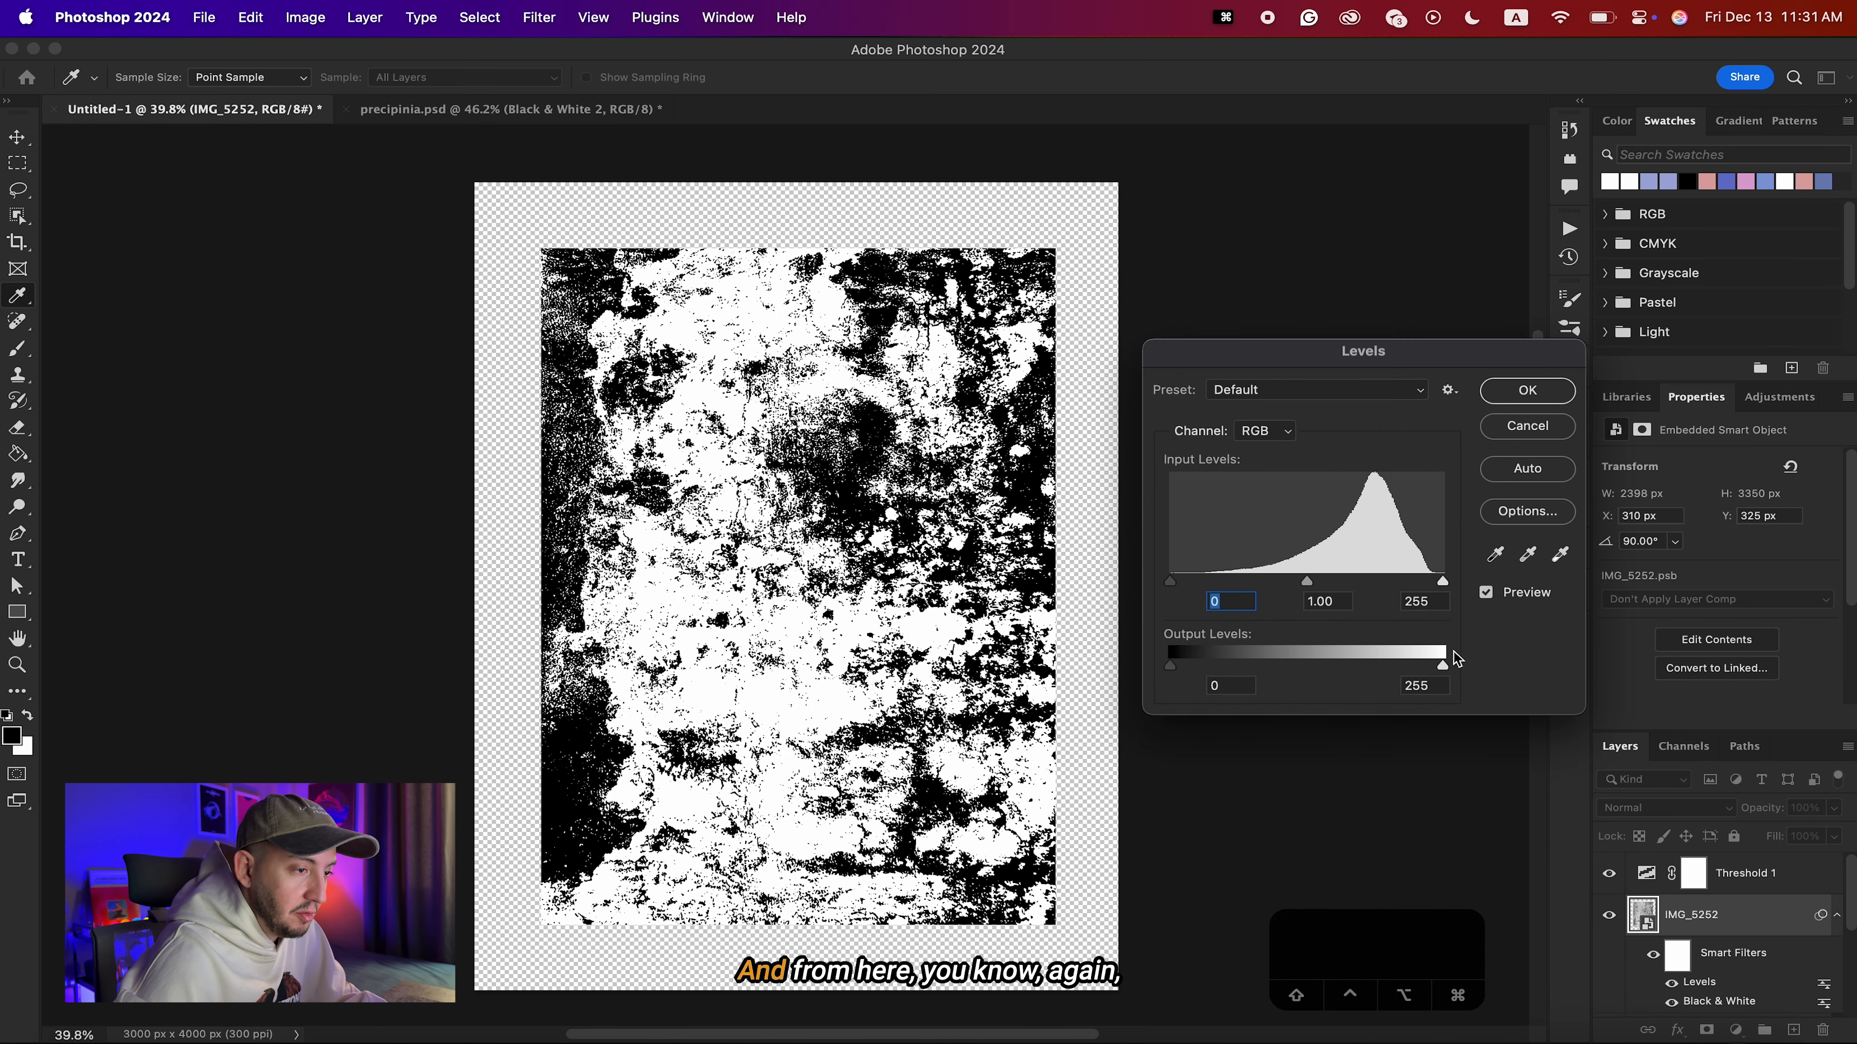
pyautogui.moveTo(1441, 665); pyautogui.dragTo(1410, 667)
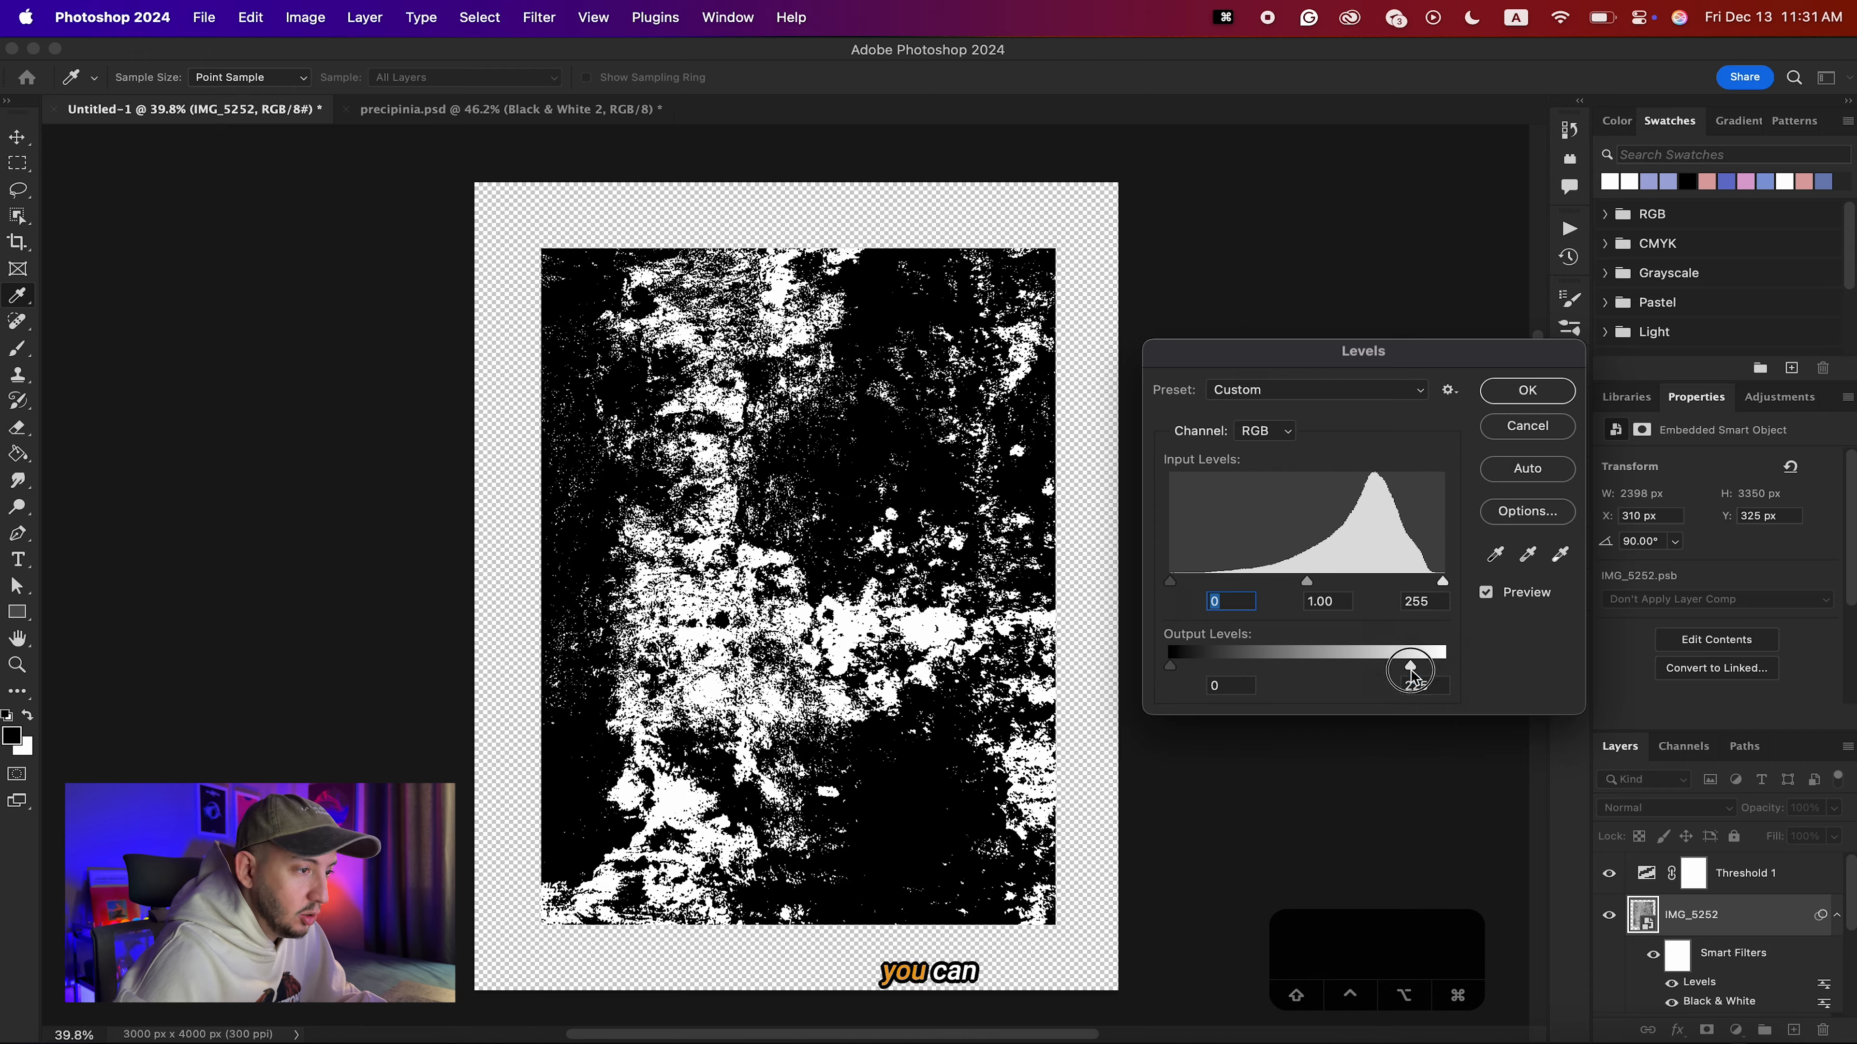
pyautogui.moveTo(1307, 581); pyautogui.dragTo(1271, 584)
pyautogui.moveTo(1409, 667); pyautogui.dragTo(1392, 664)
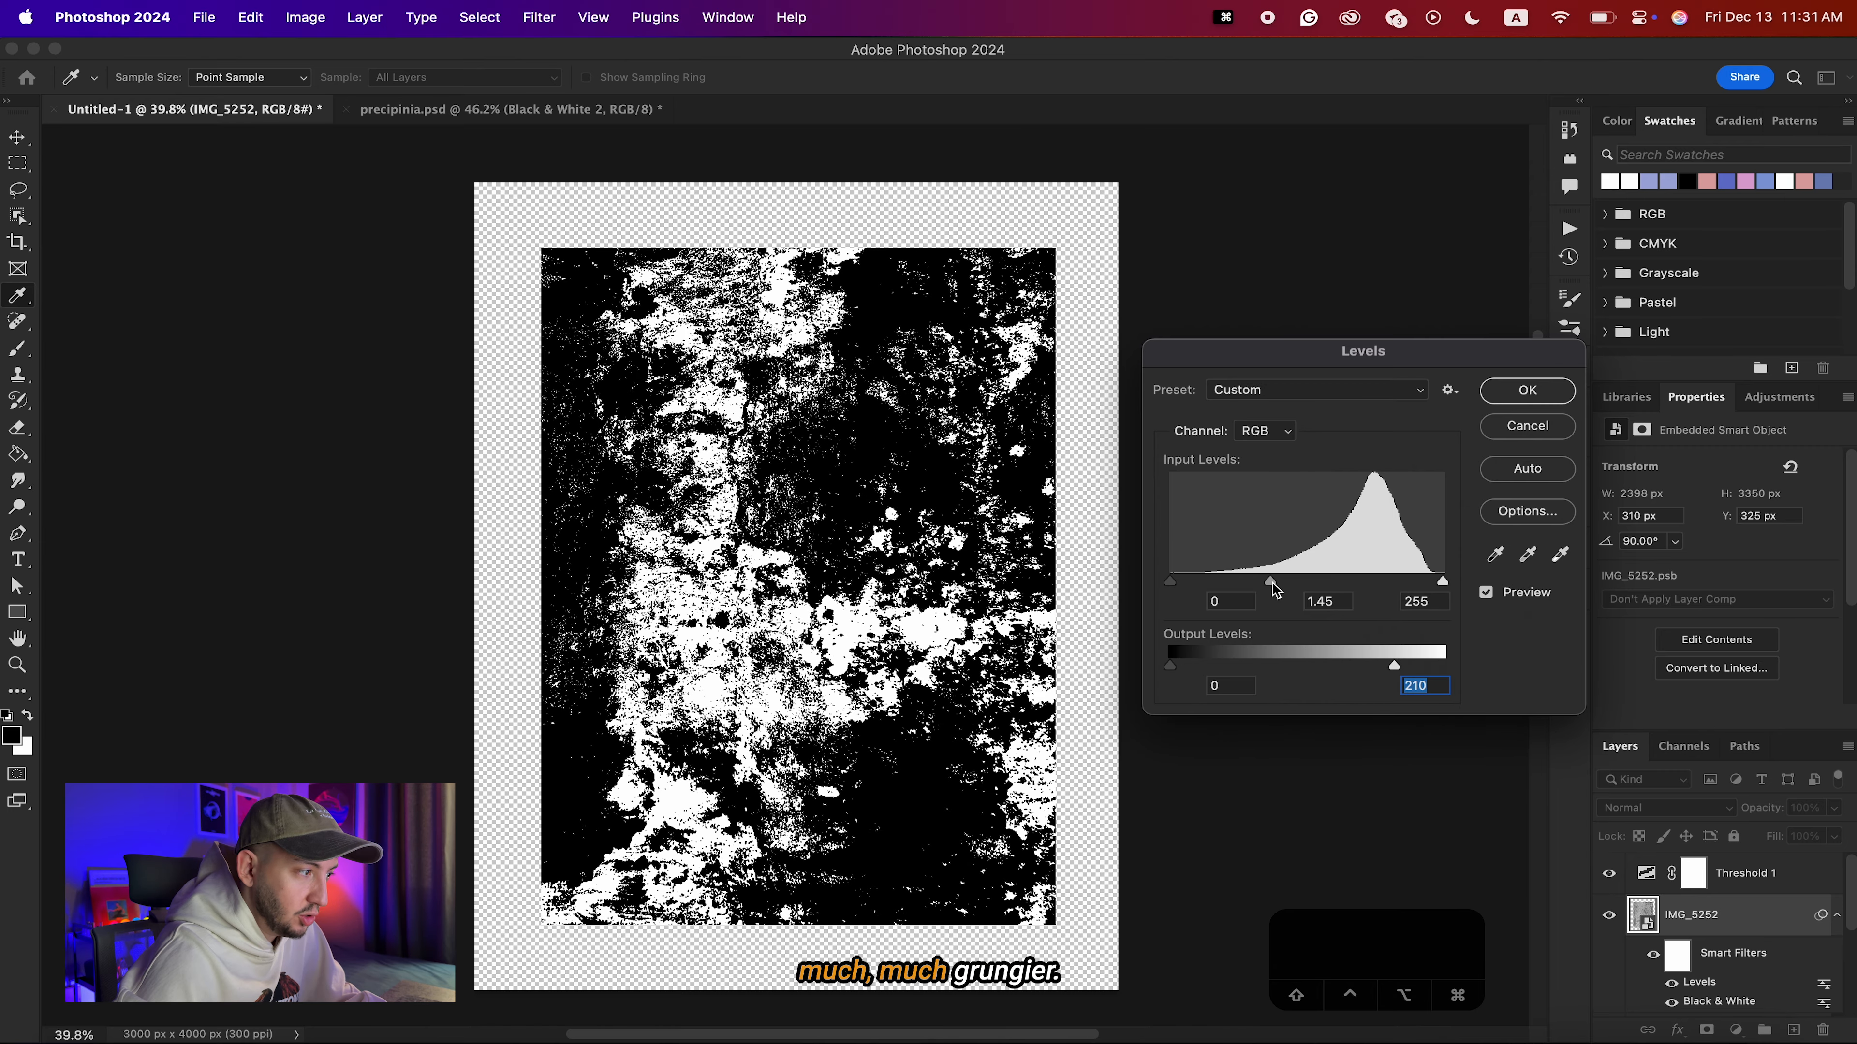
pyautogui.moveTo(1291, 583)
pyautogui.mouseDown()
pyautogui.moveTo(1312, 582)
pyautogui.moveTo(1292, 584)
pyautogui.mouseUp()
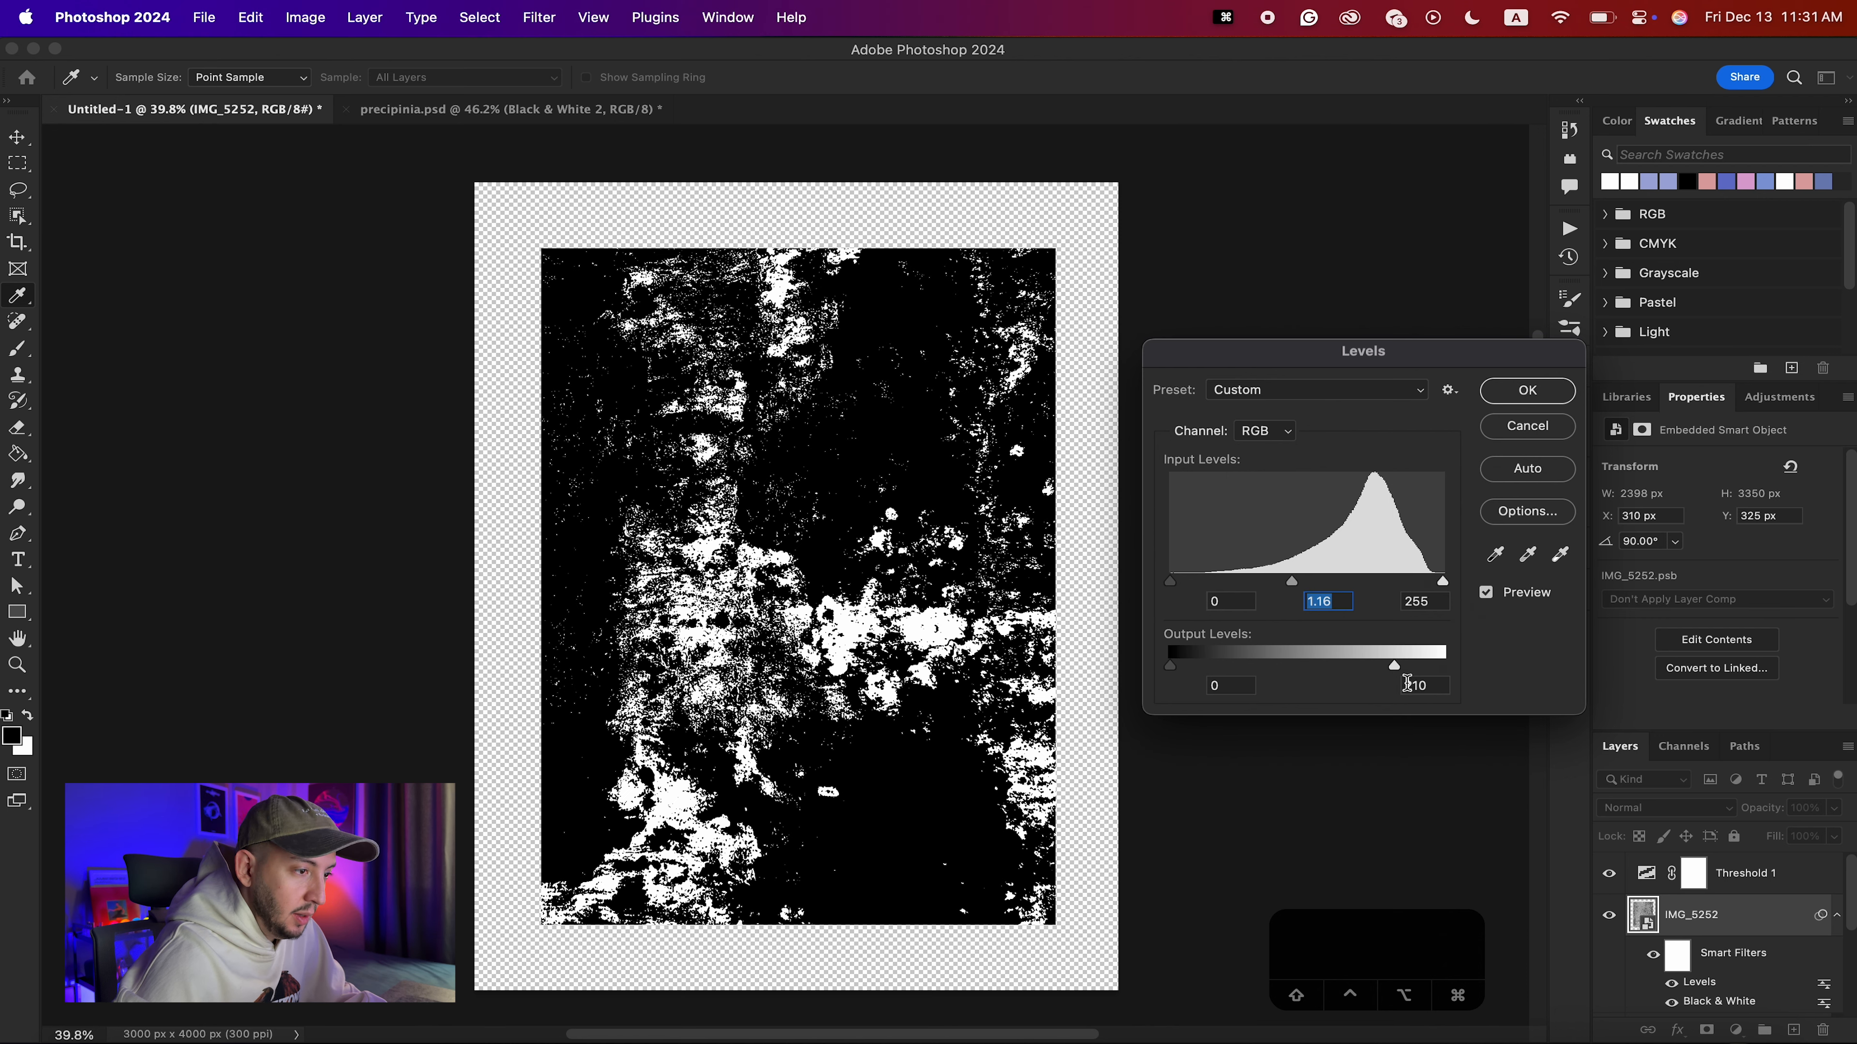
pyautogui.moveTo(1395, 667)
pyautogui.mouseDown()
pyautogui.moveTo(1376, 669)
pyautogui.moveTo(1410, 671)
pyautogui.mouseUp()
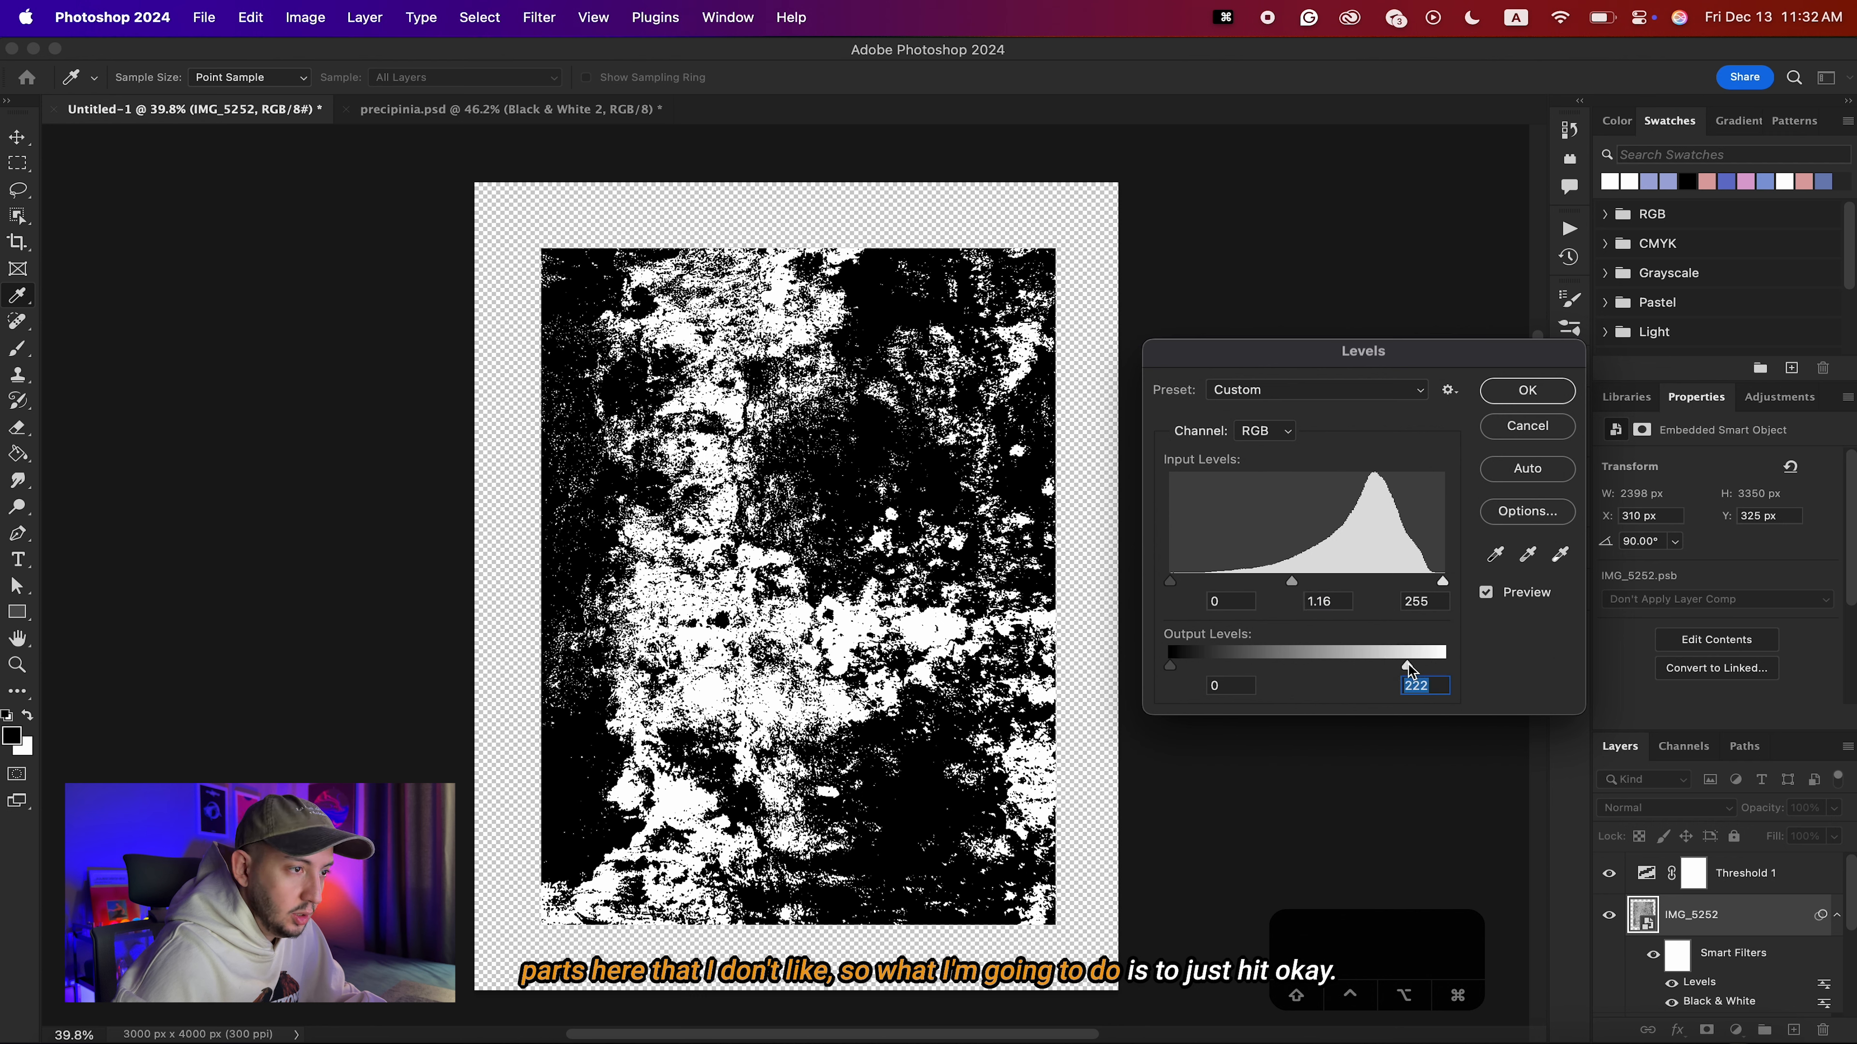
pyautogui.click(1505, 398)
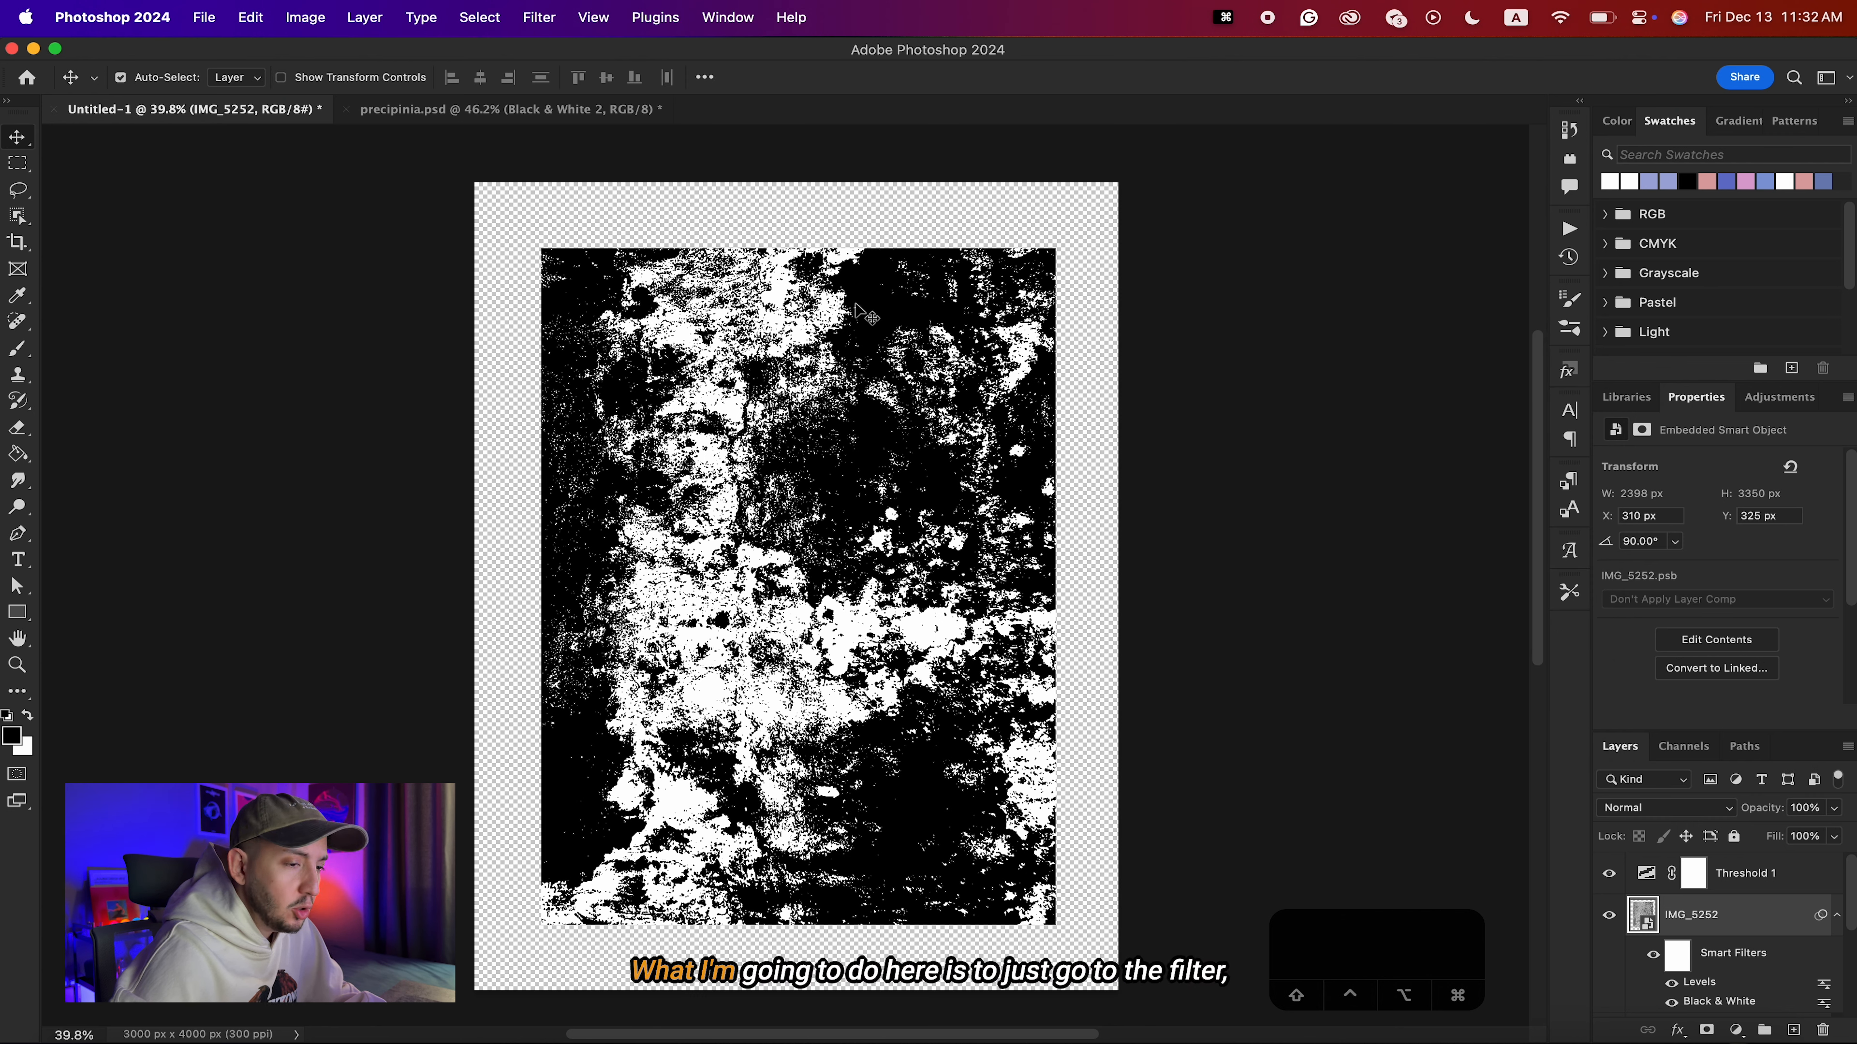
# Apply a Camera Raw Filter to the wall texture with Texture +95 and Clarity +89, and compare before and after.
pyautogui.click(542, 19)
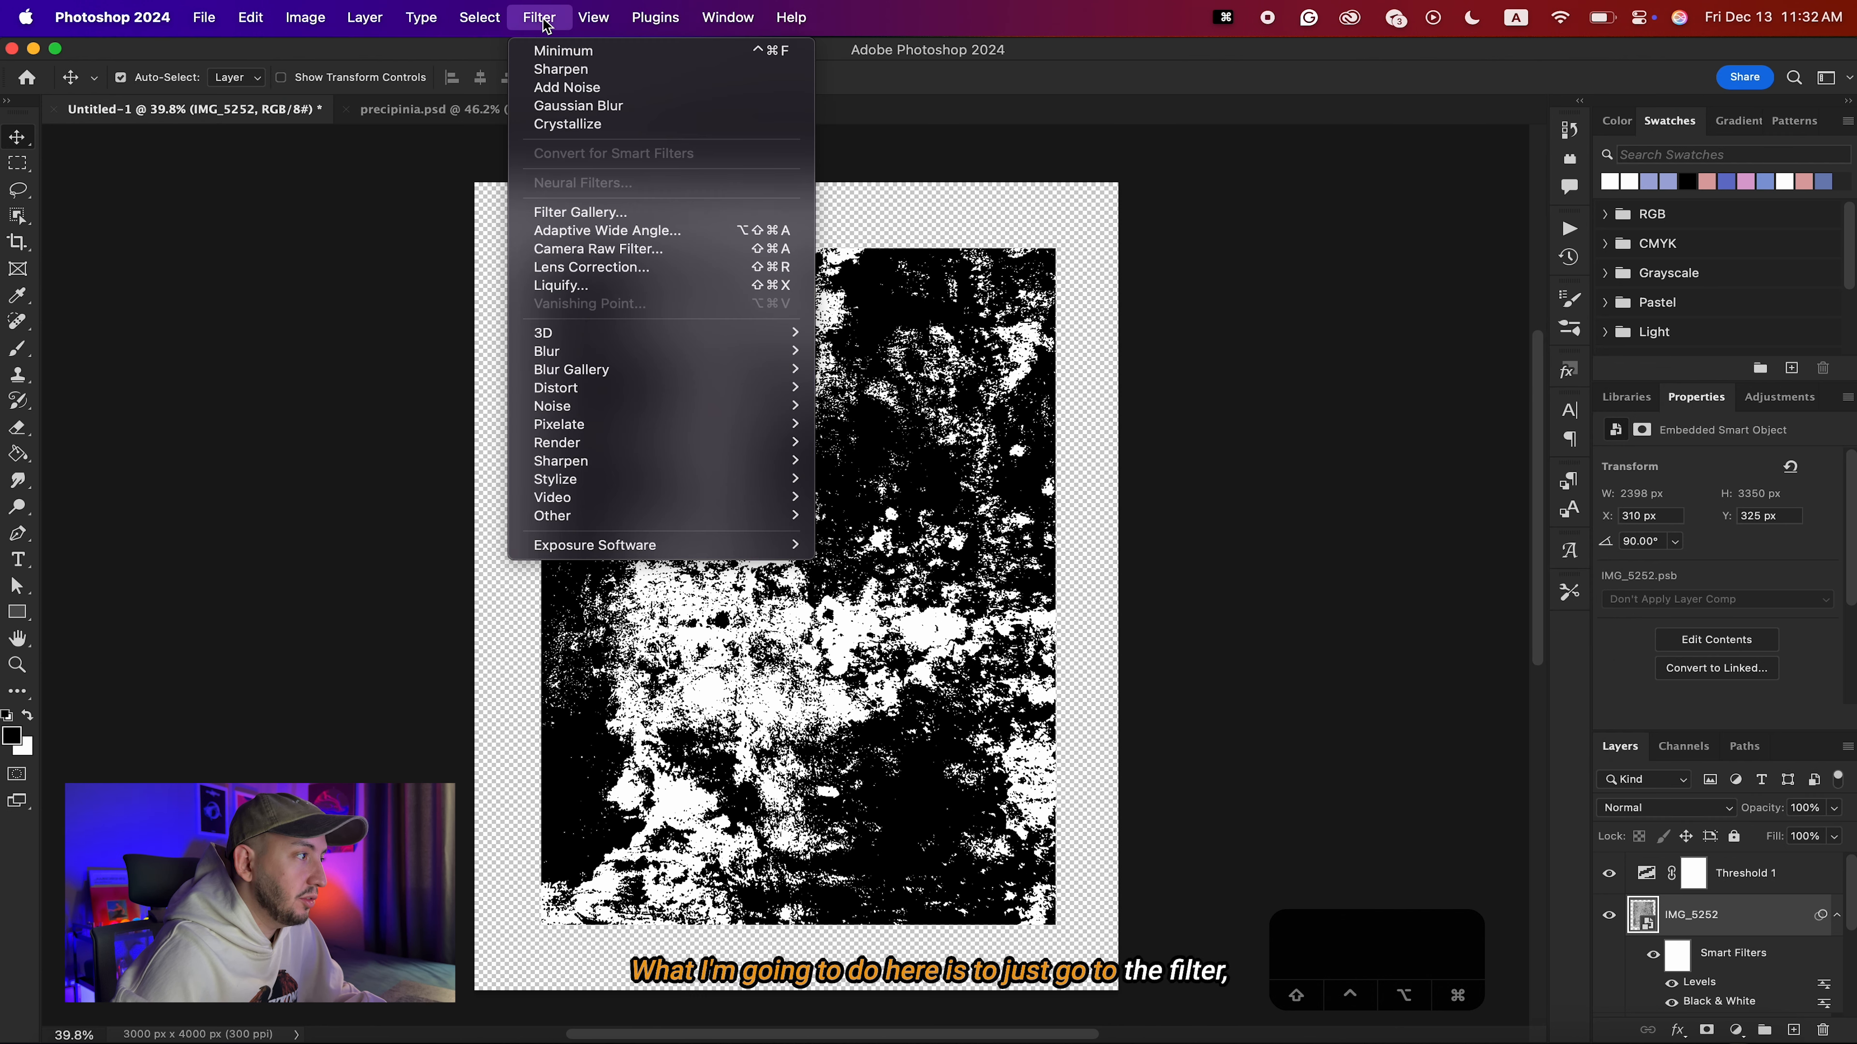
pyautogui.click(617, 252)
pyautogui.moveTo(1667, 871); pyautogui.dragTo(1769, 907)
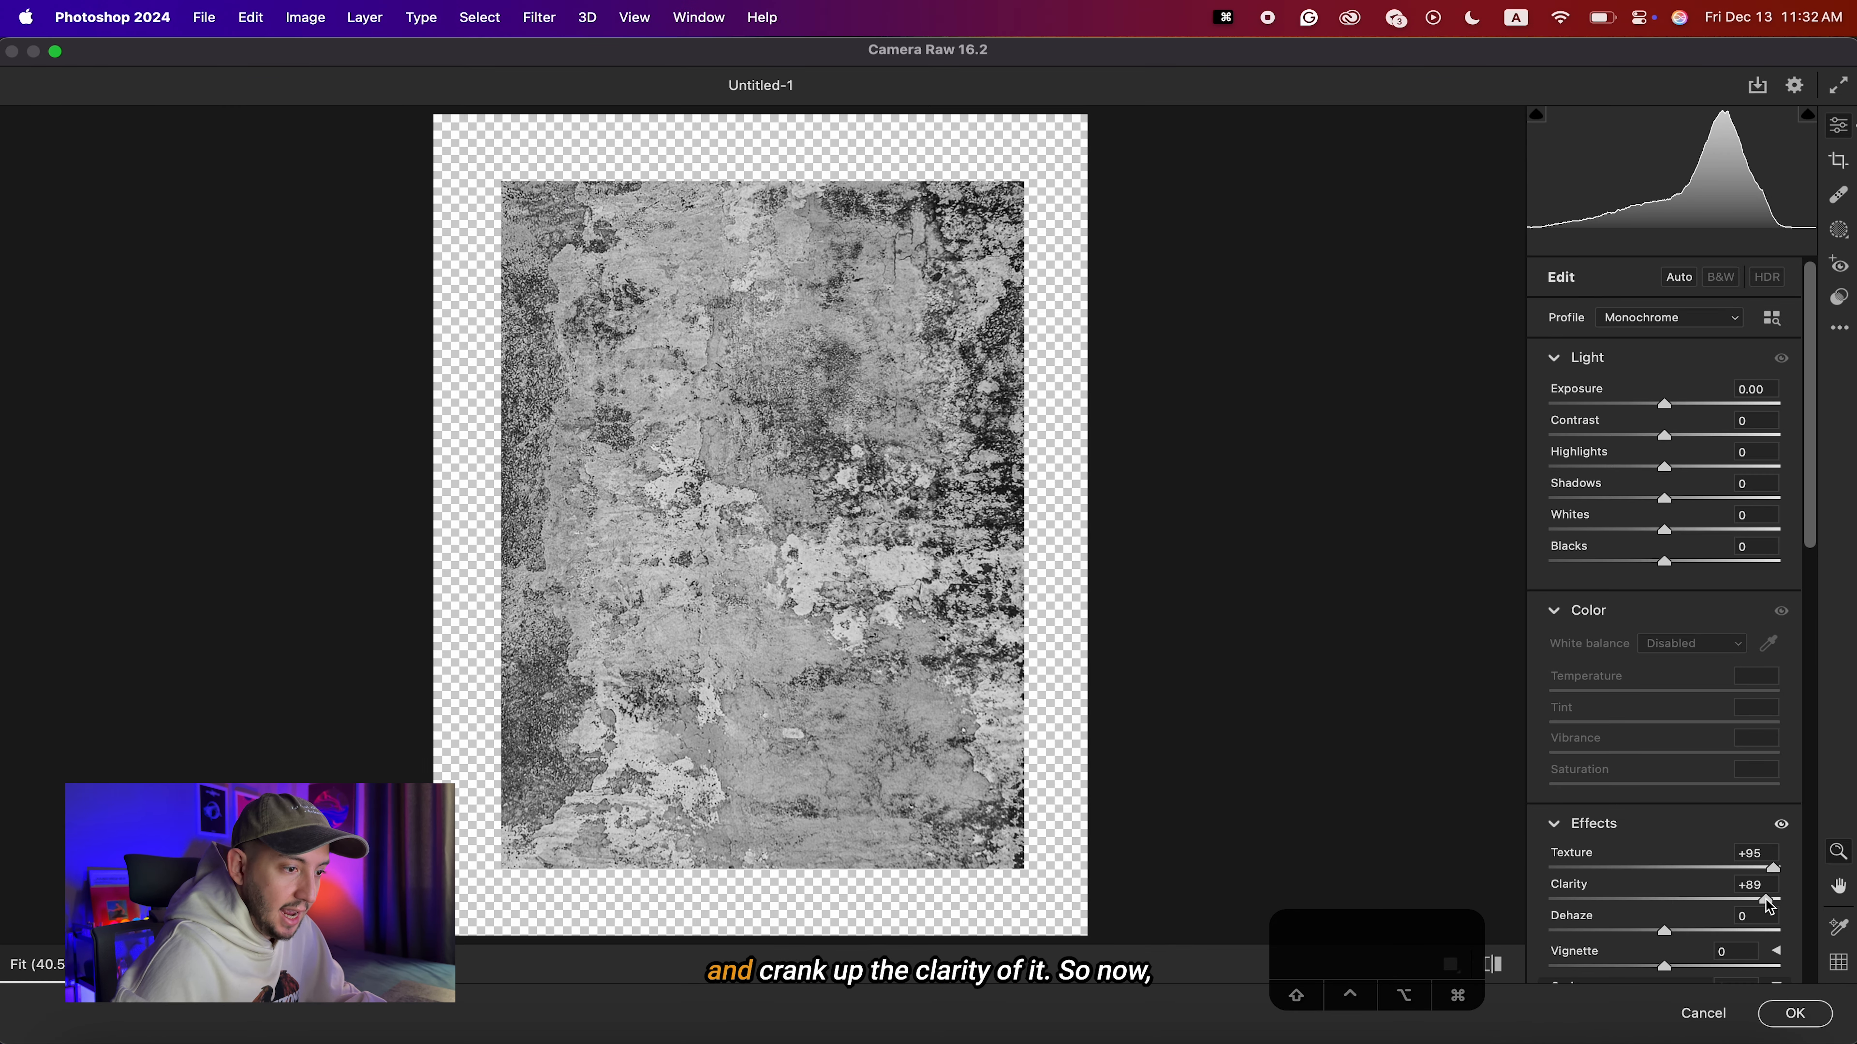
pyautogui.click(1790, 1024)
pyautogui.scroll(4, 778, 436)
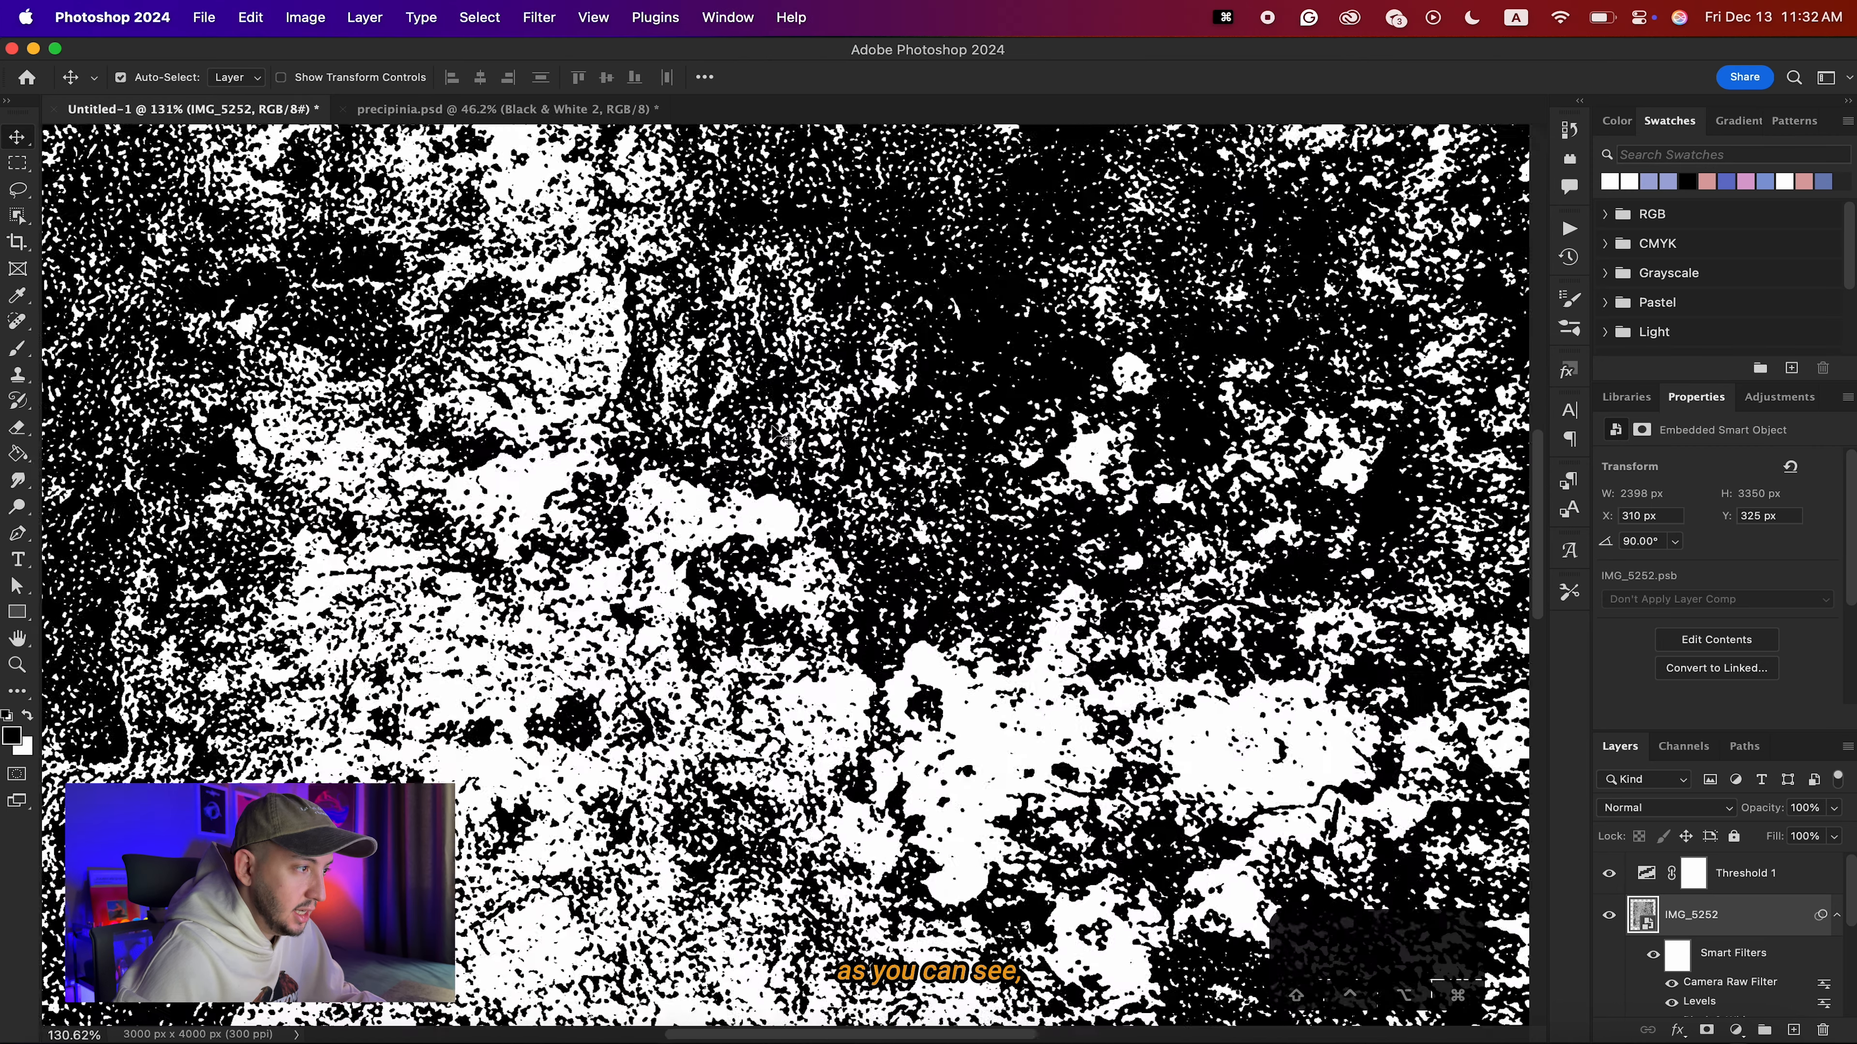
pyautogui.scroll(-4, 779, 437)
pyautogui.press('super+z')
pyautogui.press('shift+super+z')
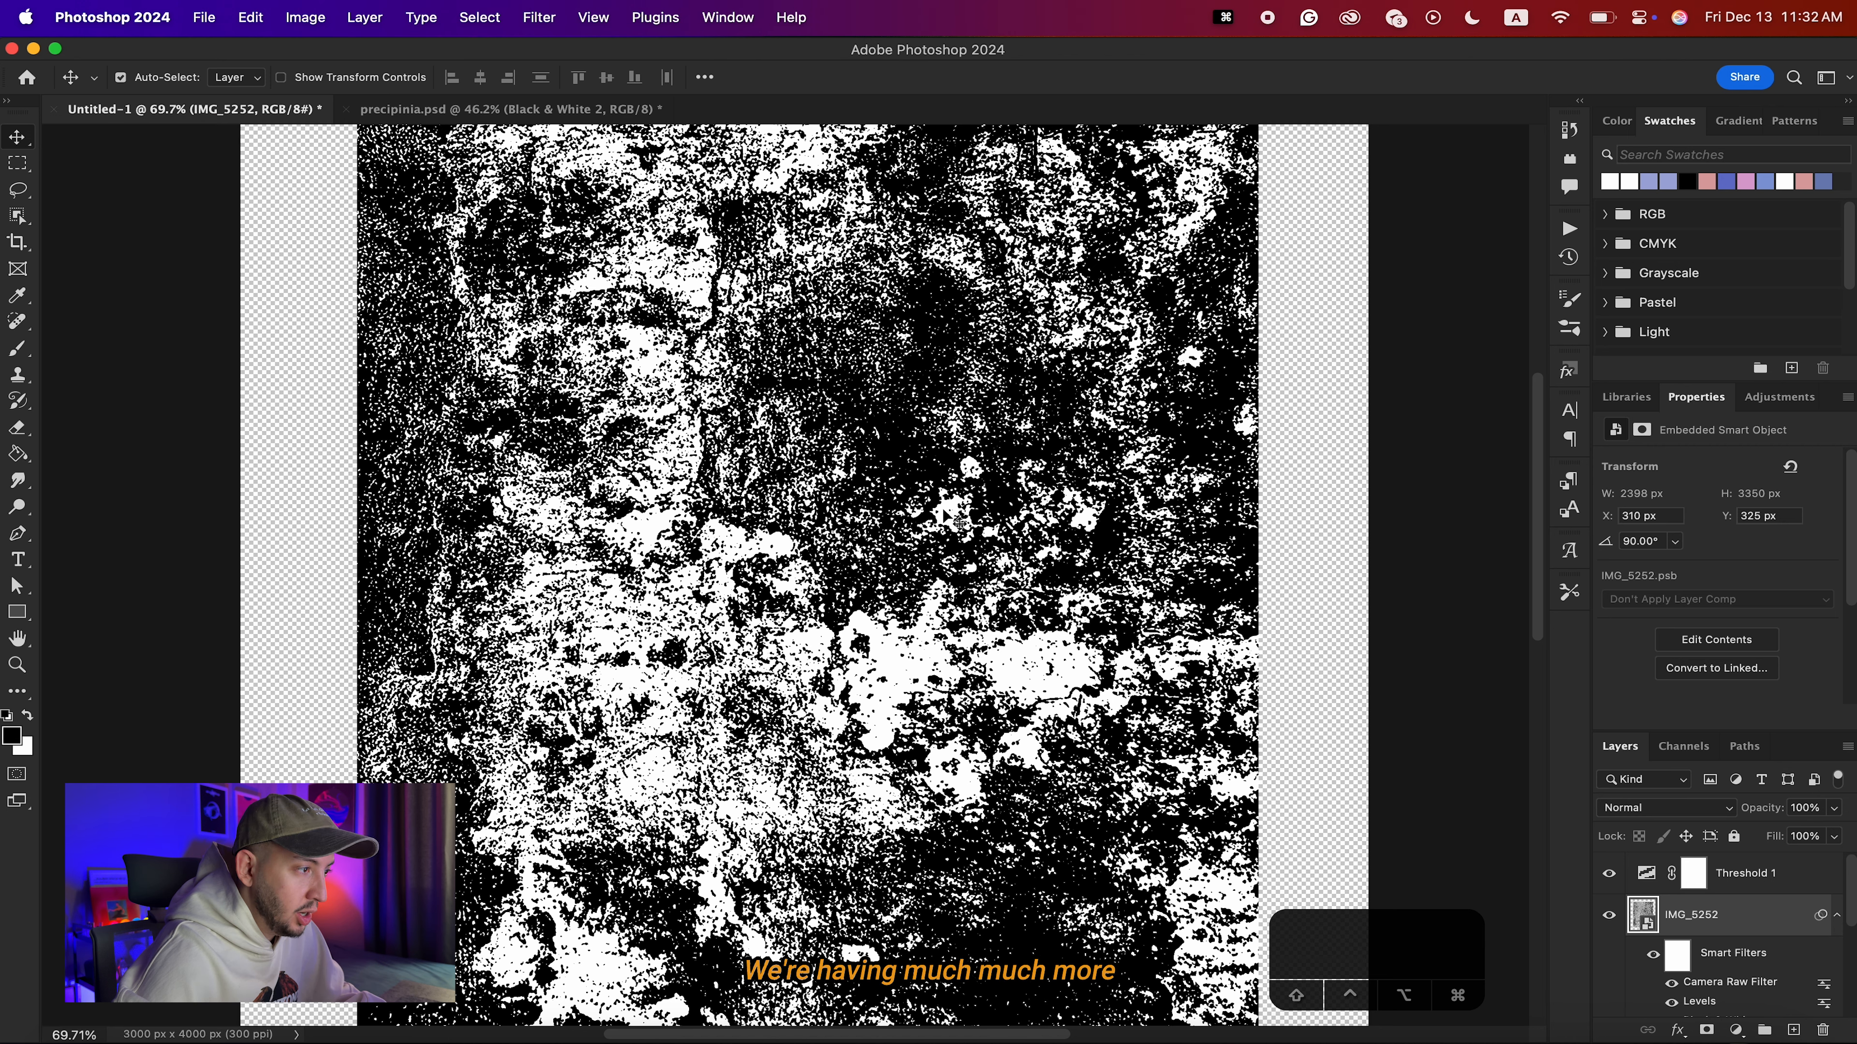
pyautogui.scroll(-4, 957, 521)
# Set the Threshold level to 159 and stamp all visible layers into a new layer on top.
pyautogui.click(1637, 877)
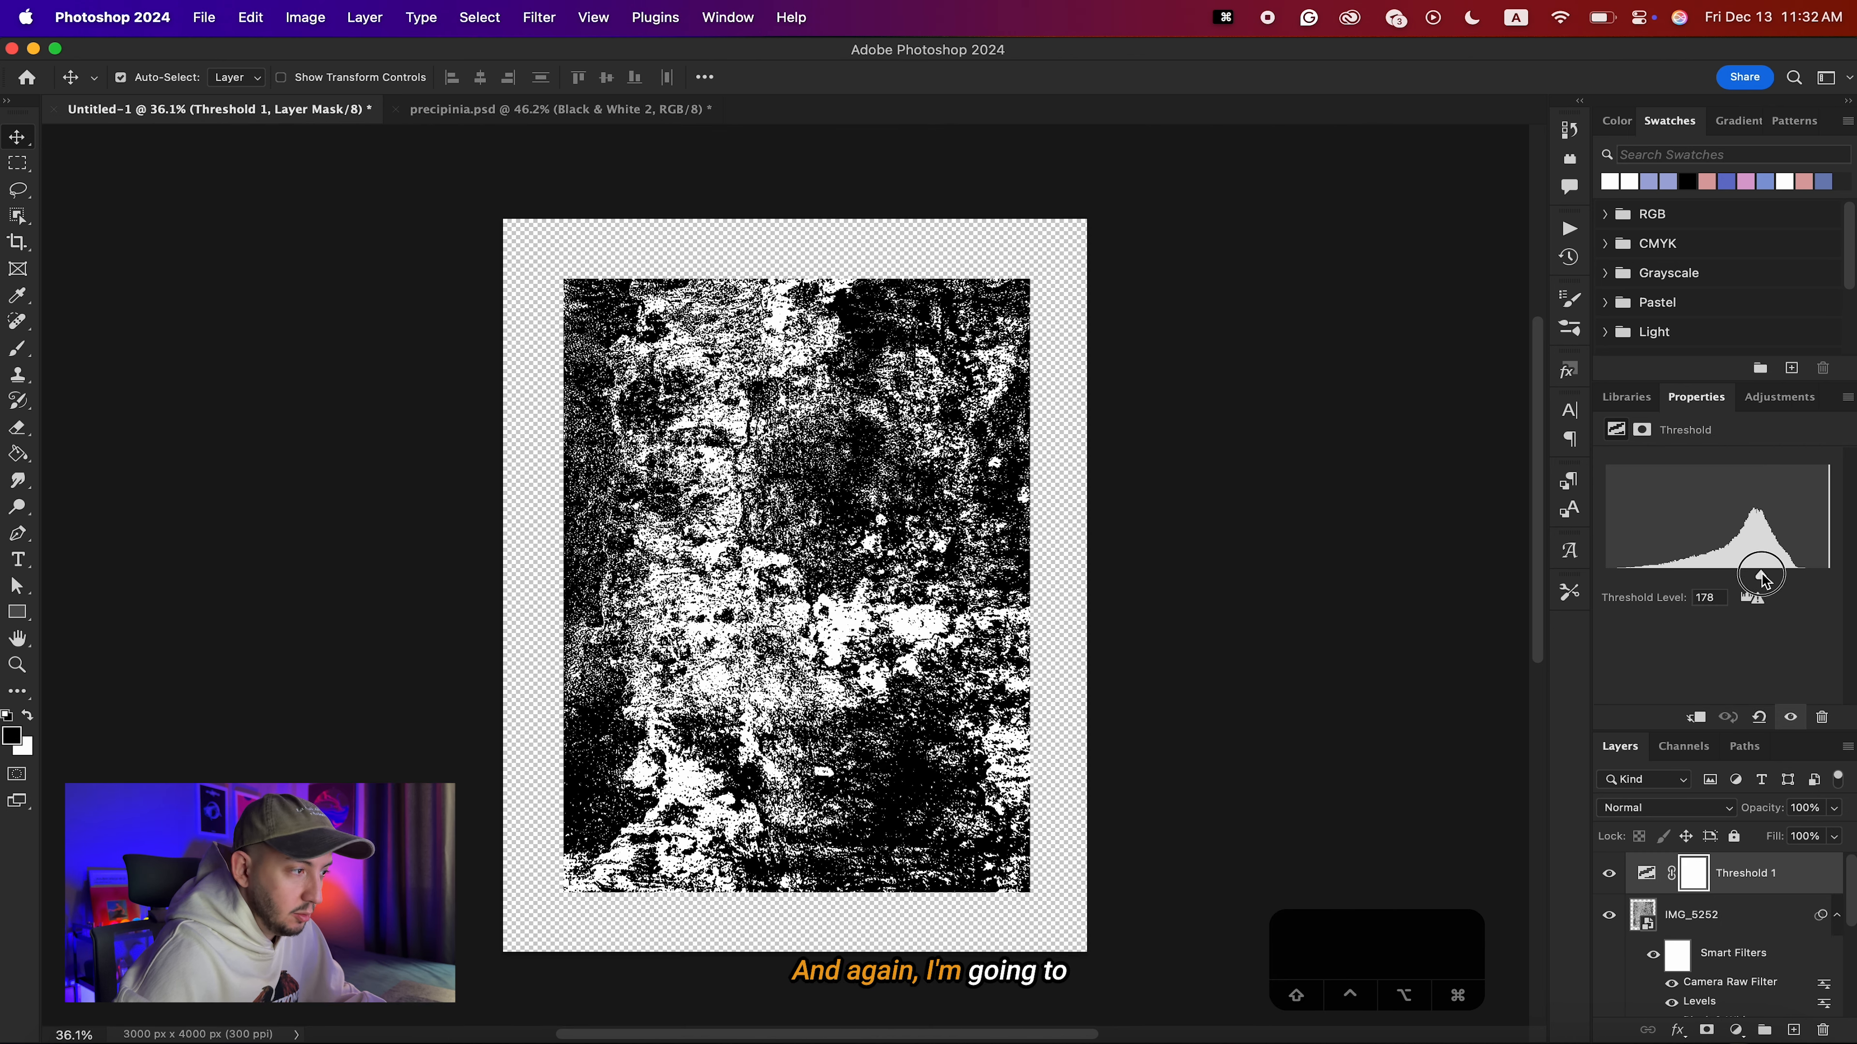
pyautogui.moveTo(1763, 580); pyautogui.dragTo(1748, 580)
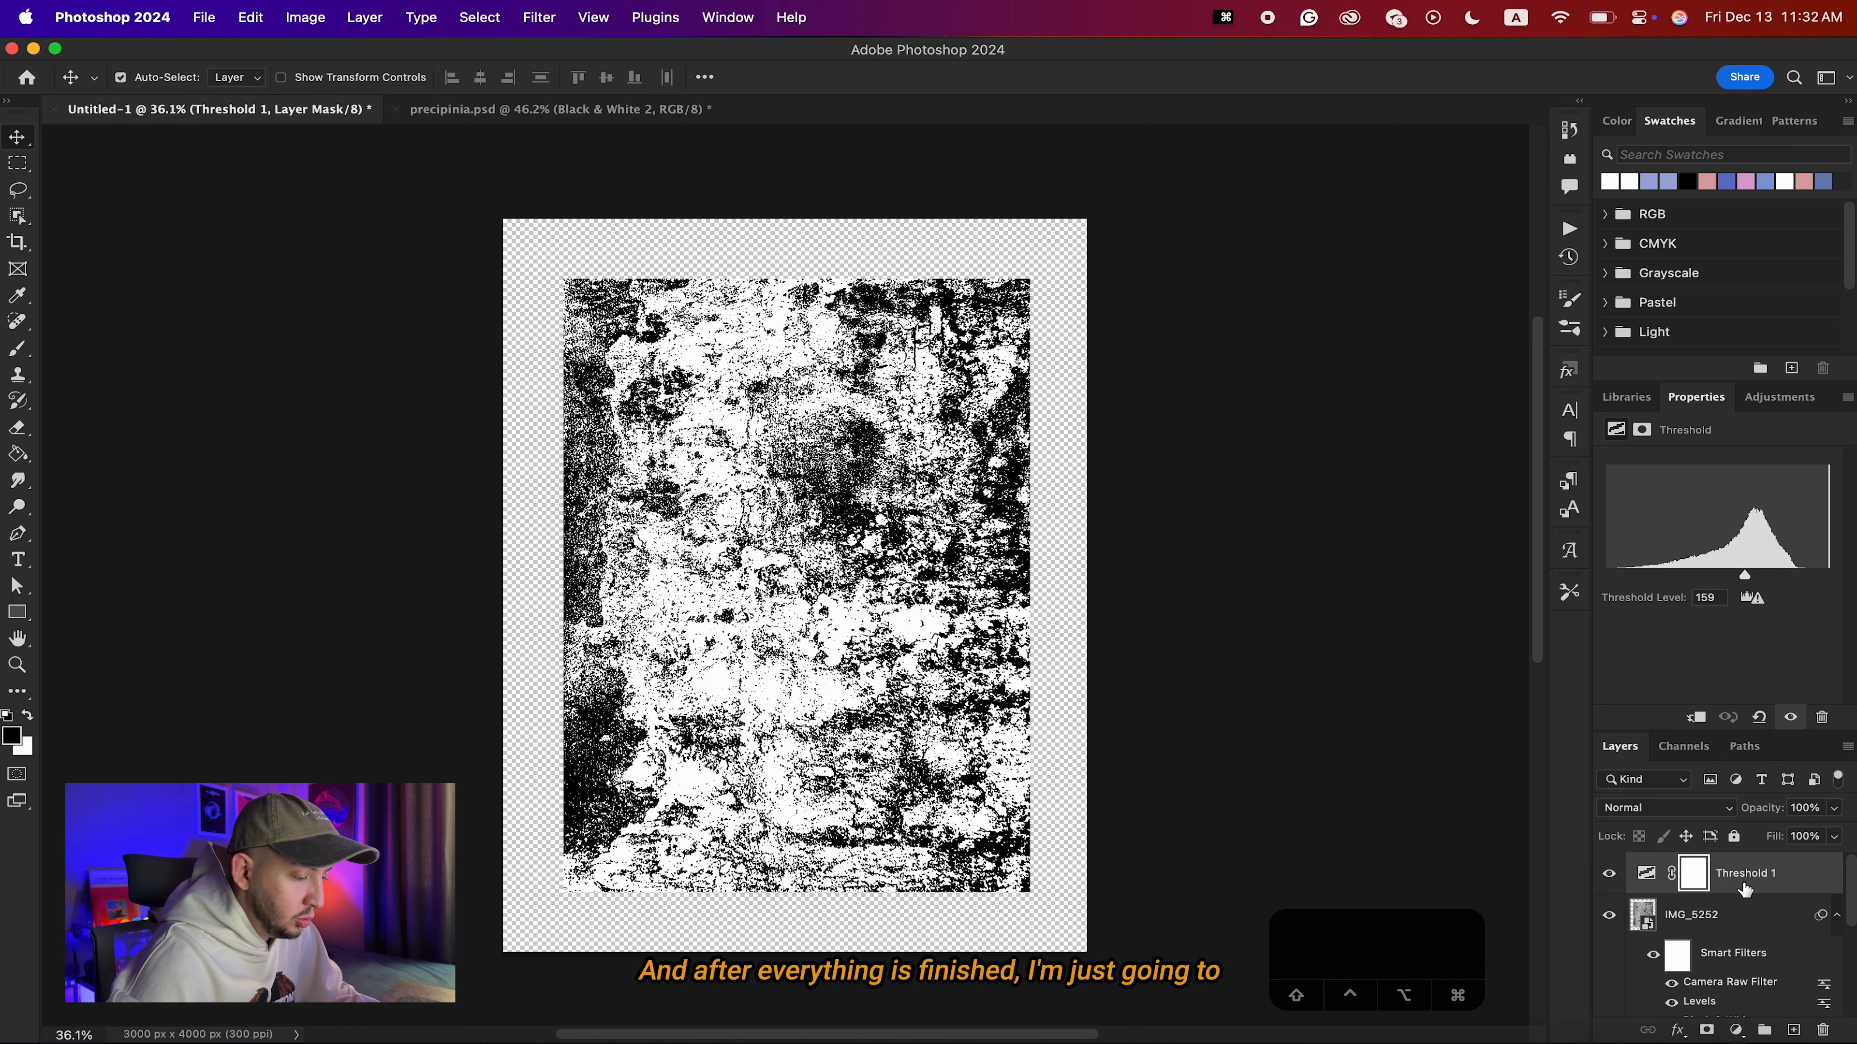
pyautogui.click(1736, 925)
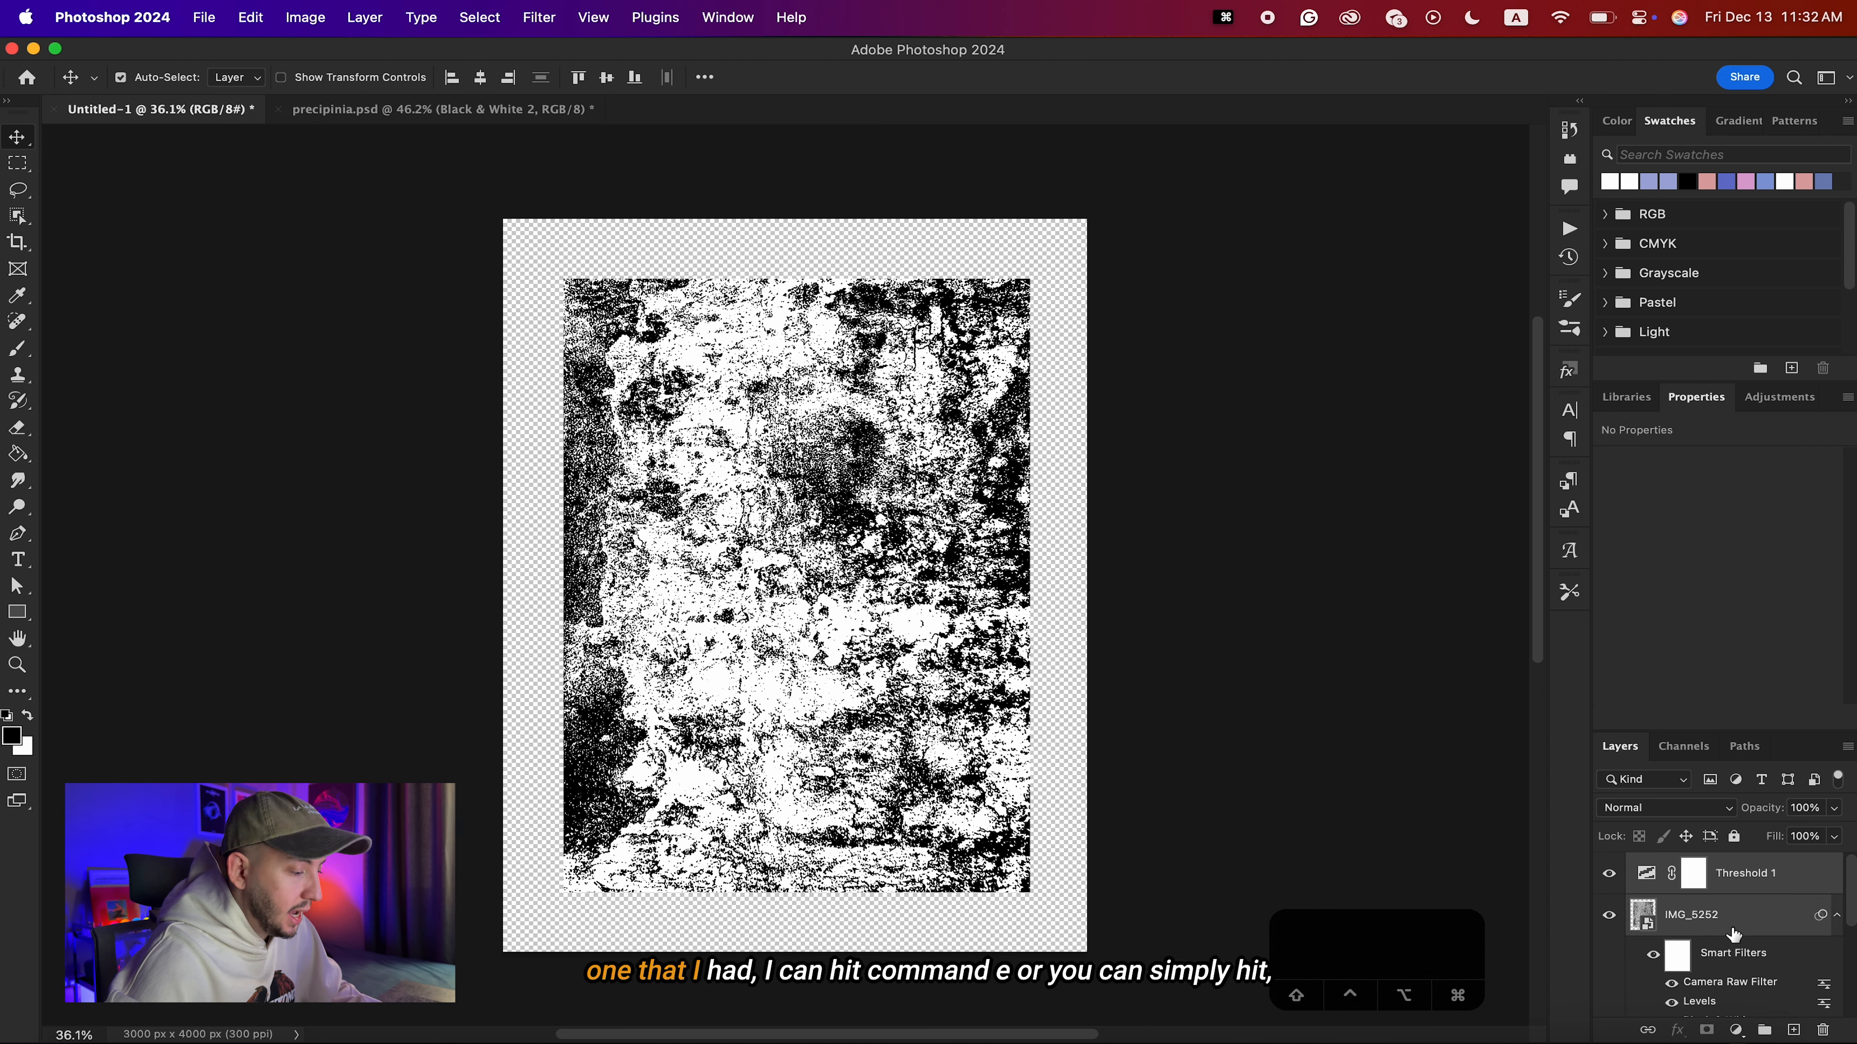
pyautogui.click(1779, 878)
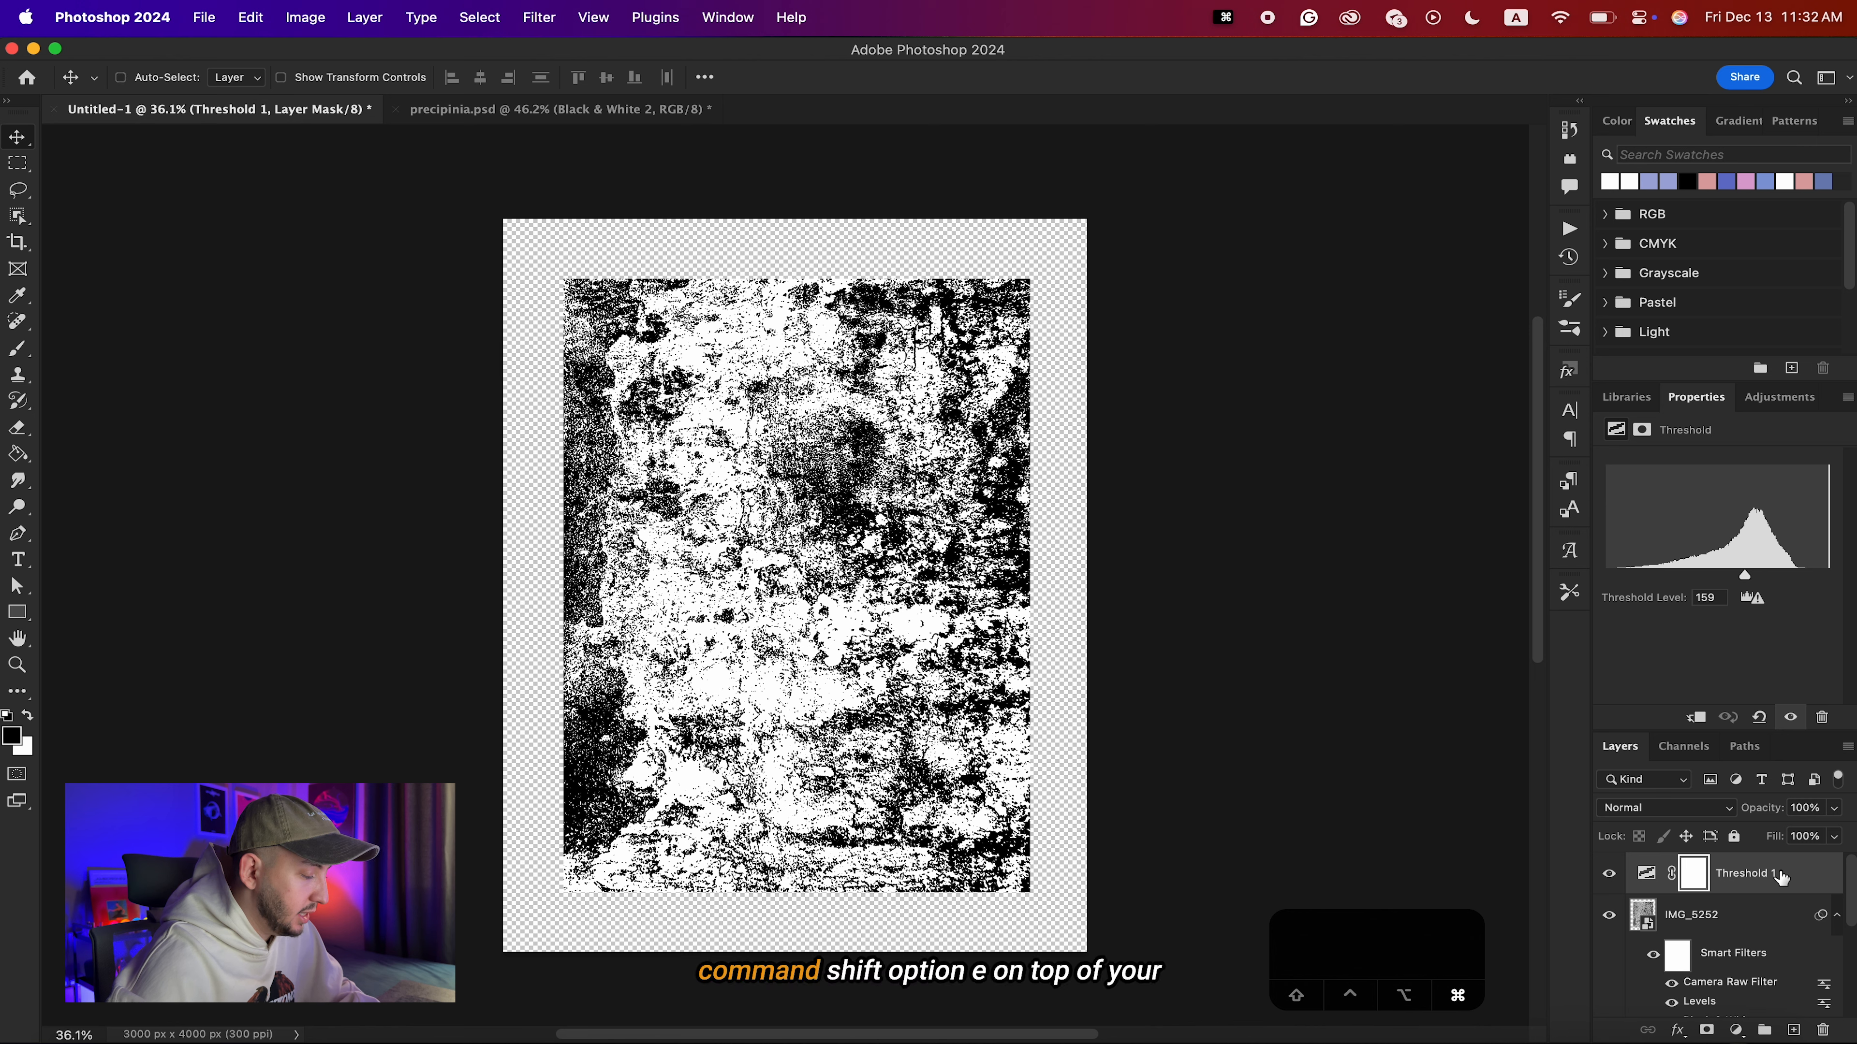
pyautogui.hotkey('ctrl', 'shift', 'alt', 'e')
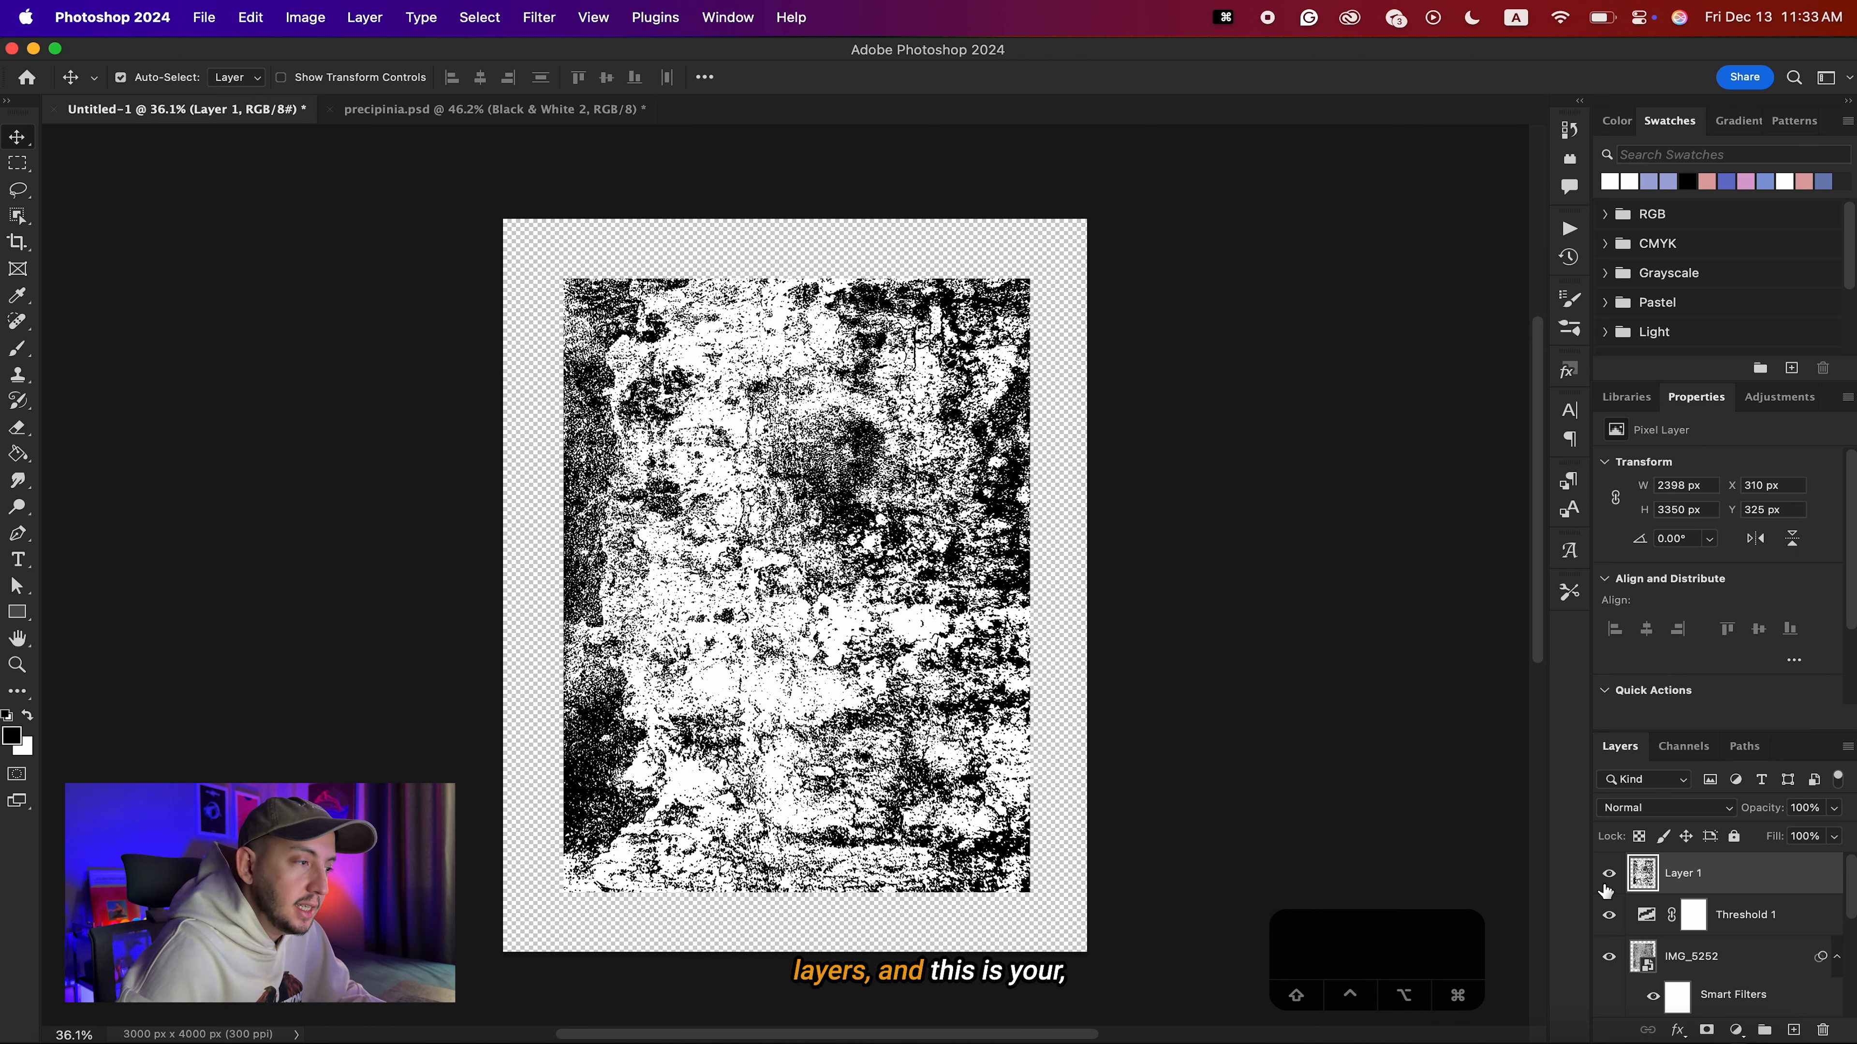
# Try inverting the merged wall texture layer's colors and undo the inversion.
pyautogui.moveTo(767, 567); pyautogui.dragTo(788, 599)
pyautogui.press('super+z')
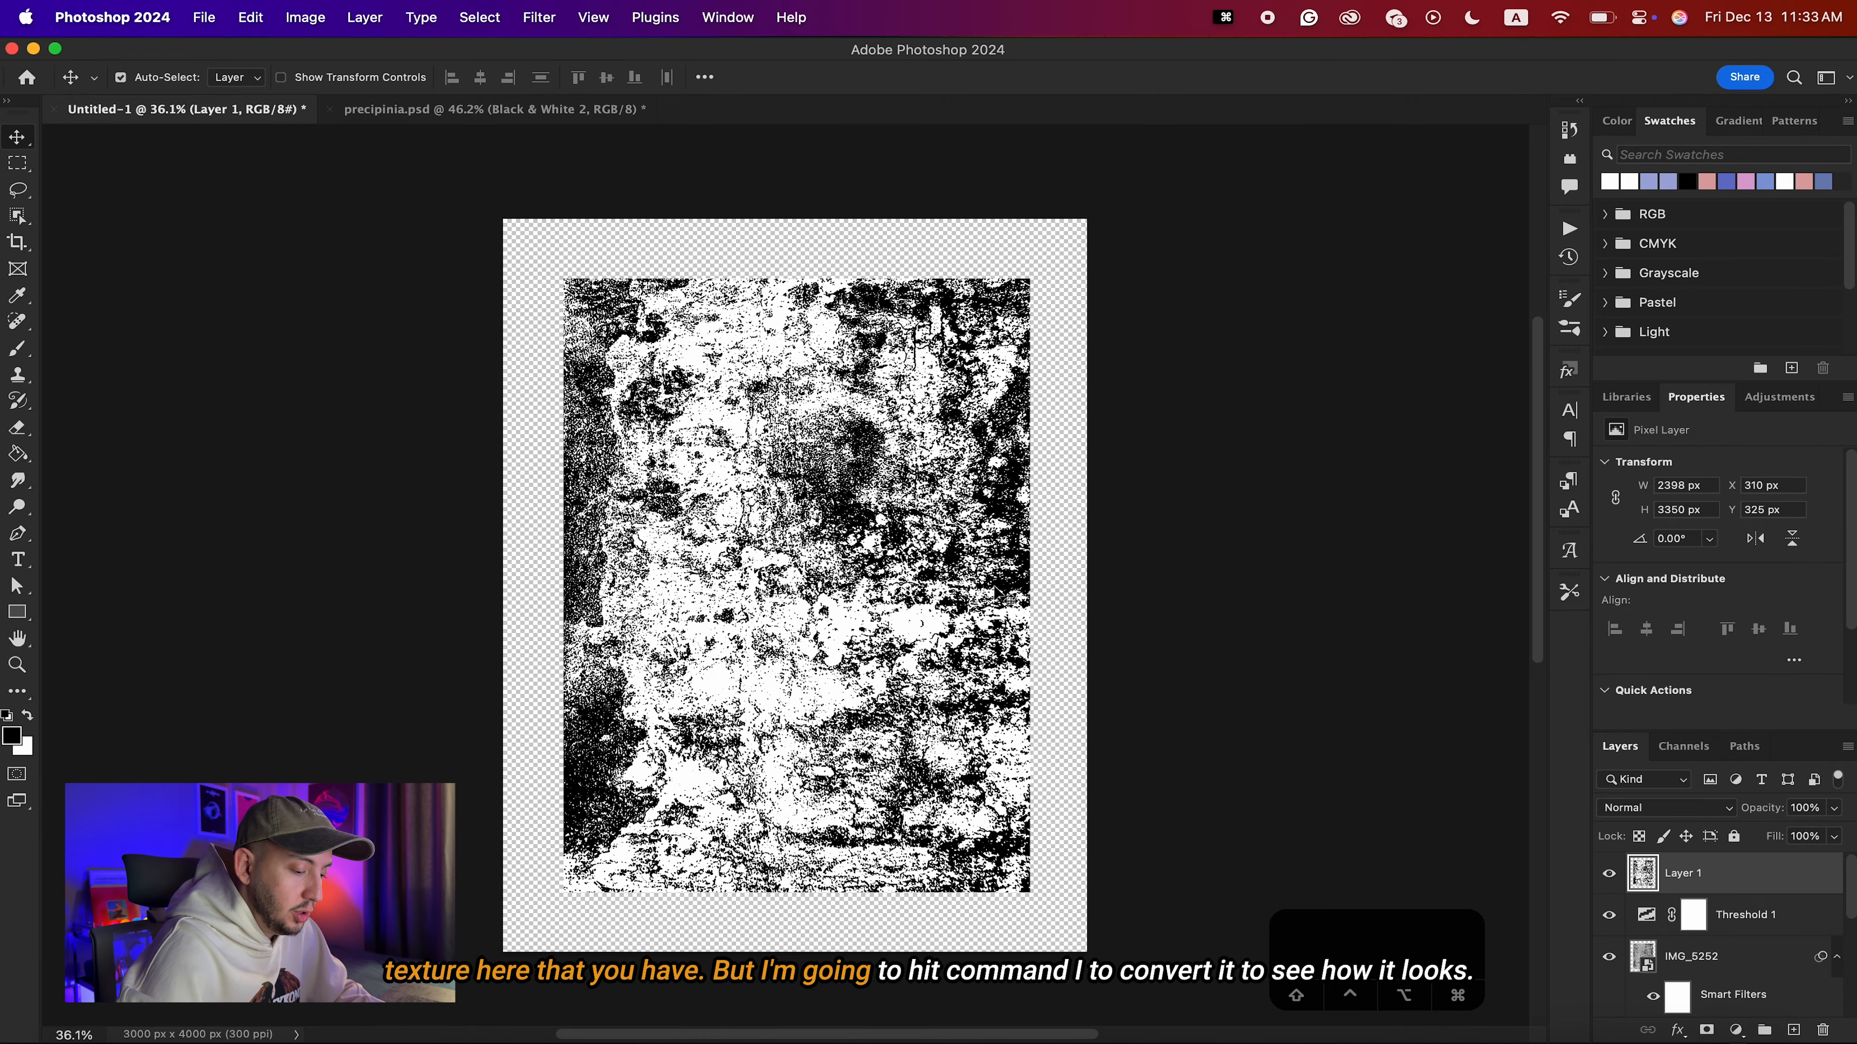
pyautogui.press('super+i')
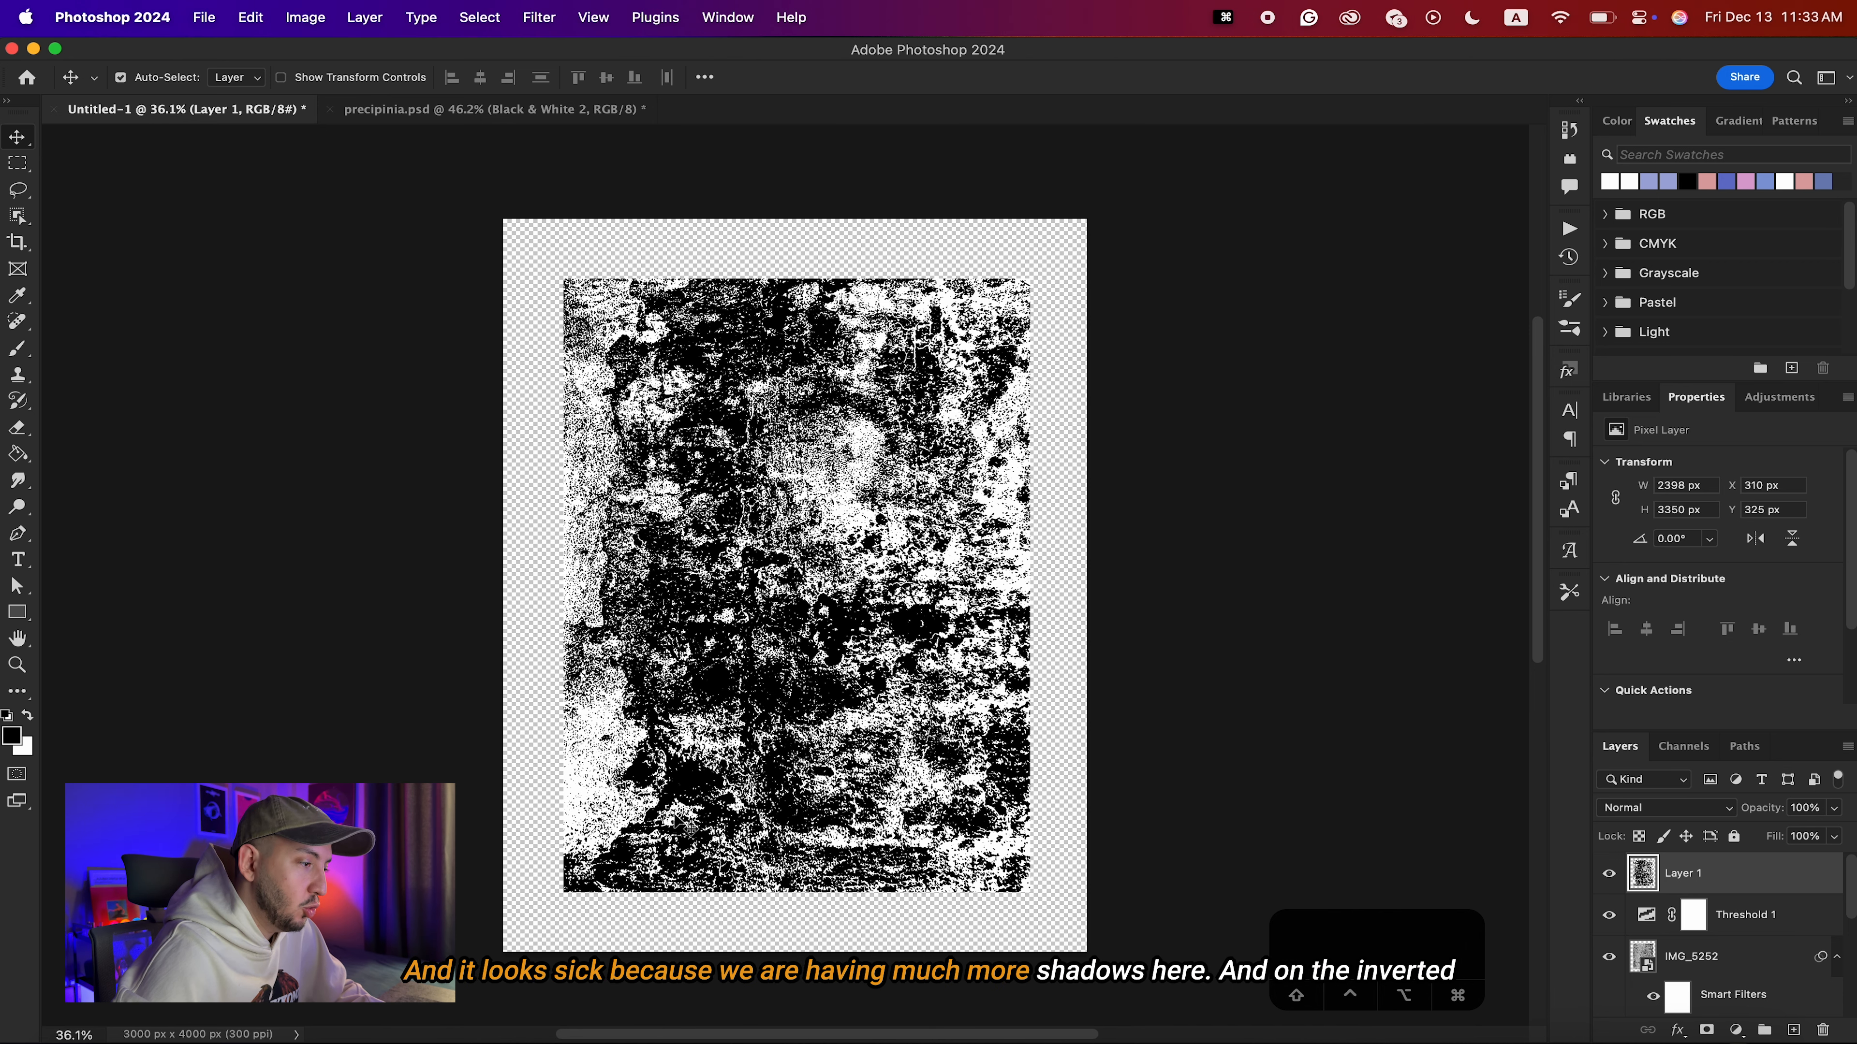
pyautogui.press('super+z')
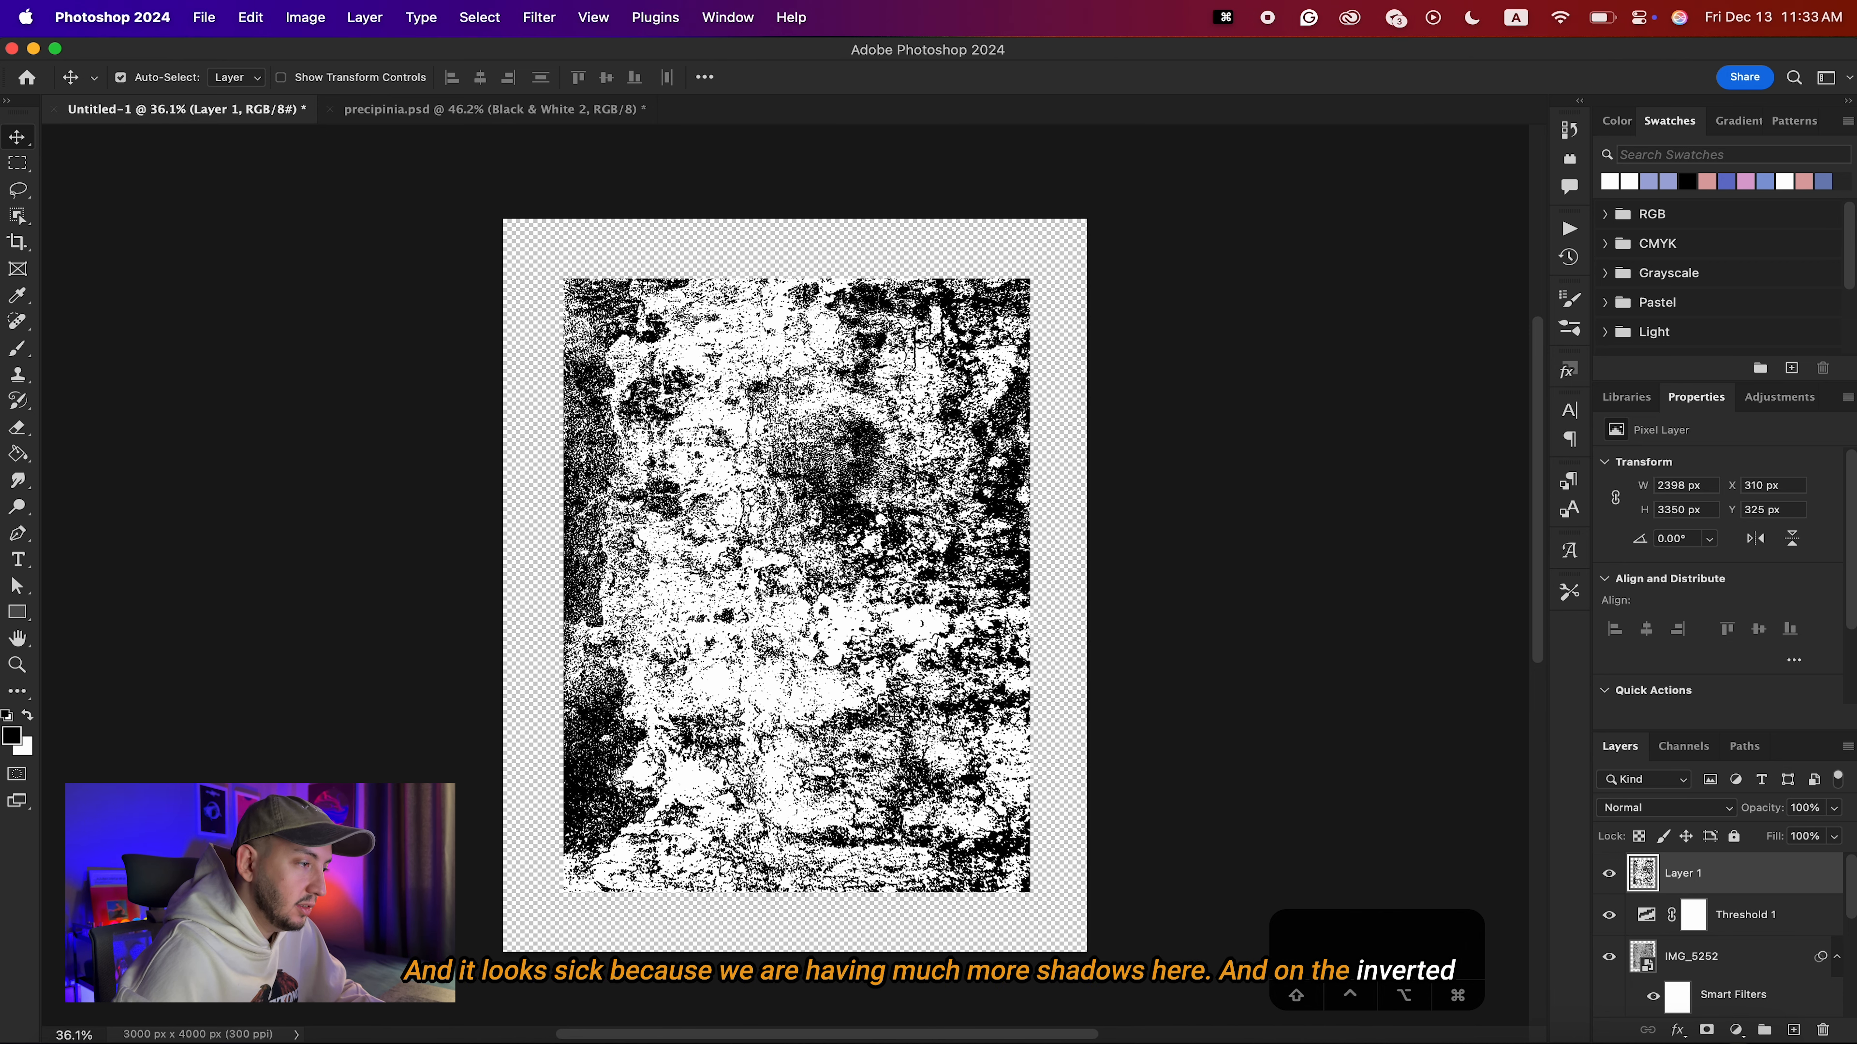
pyautogui.press('super+z')
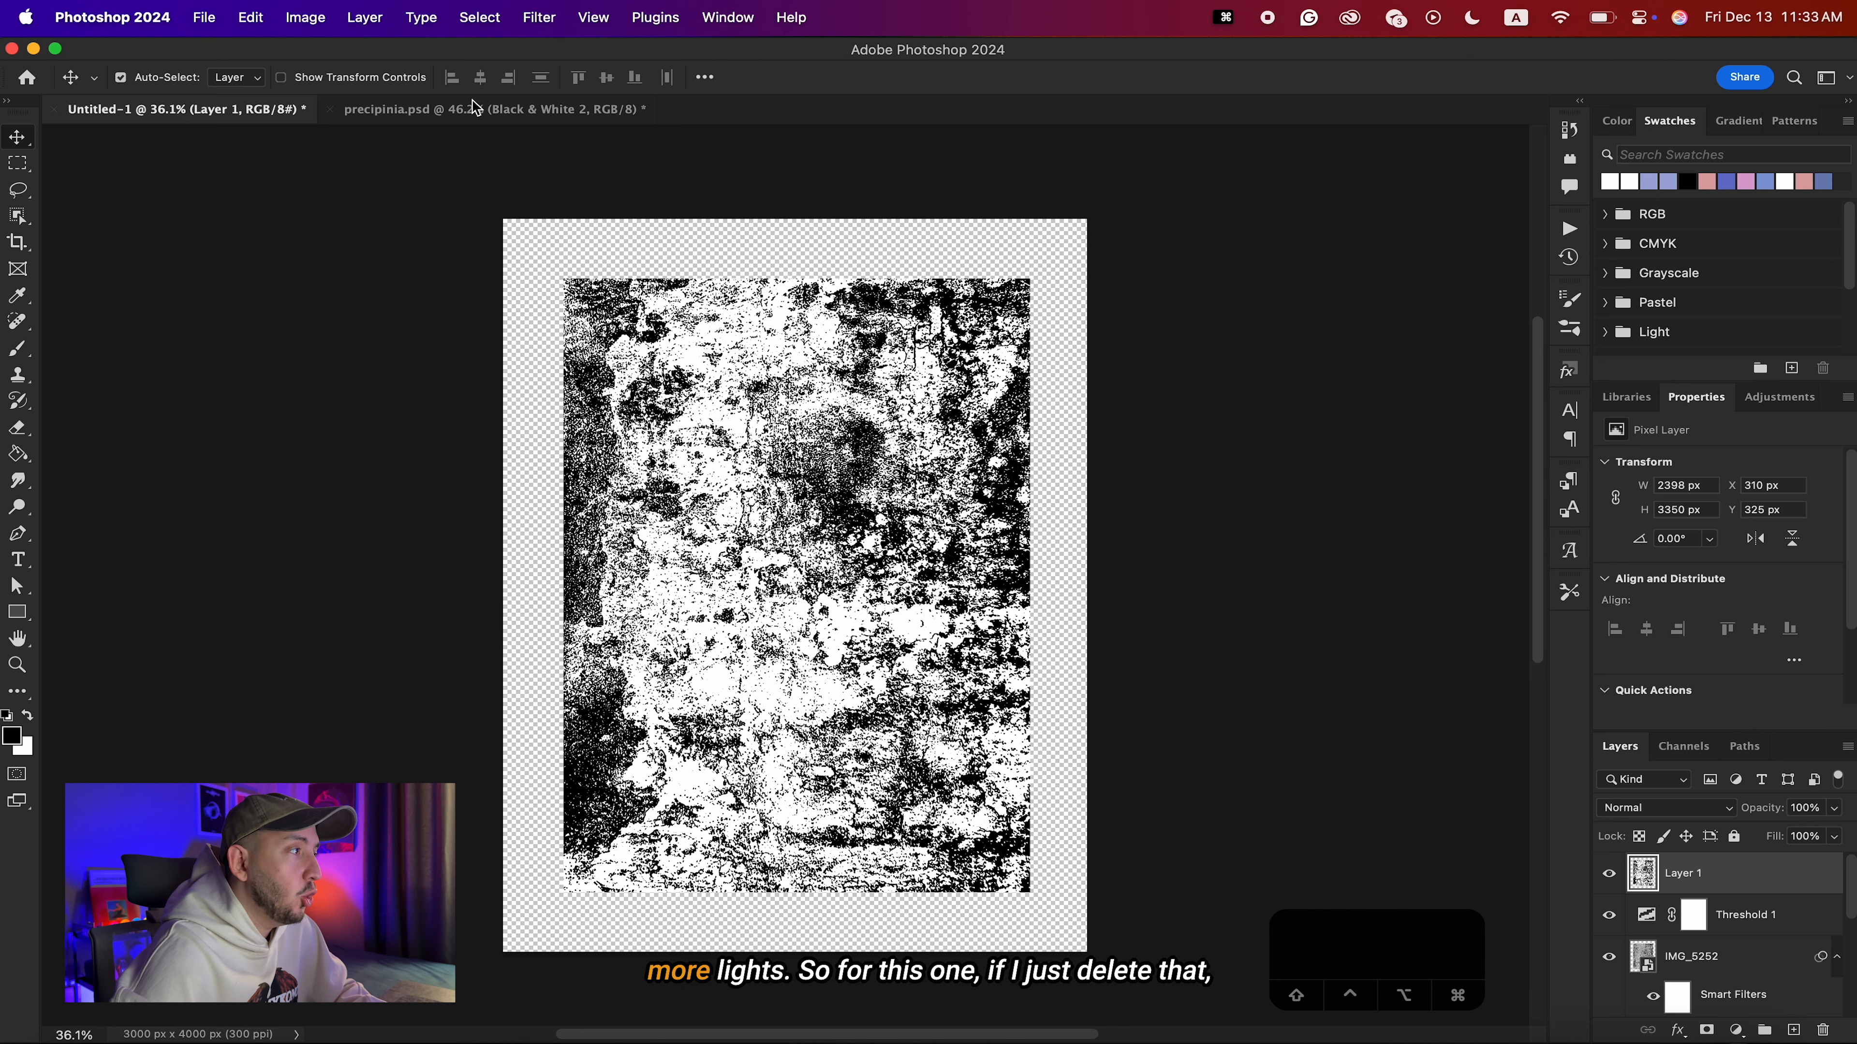
pyautogui.click(443, 111)
# Delete the Black & White adjustment and the clipped IMG_5252 wall texture above the torn paper layer.
pyautogui.press('Return')
pyautogui.press('BackSpace')
pyautogui.press('BackSpace')
pyautogui.press('BackSpace')
pyautogui.press('BackSpace')
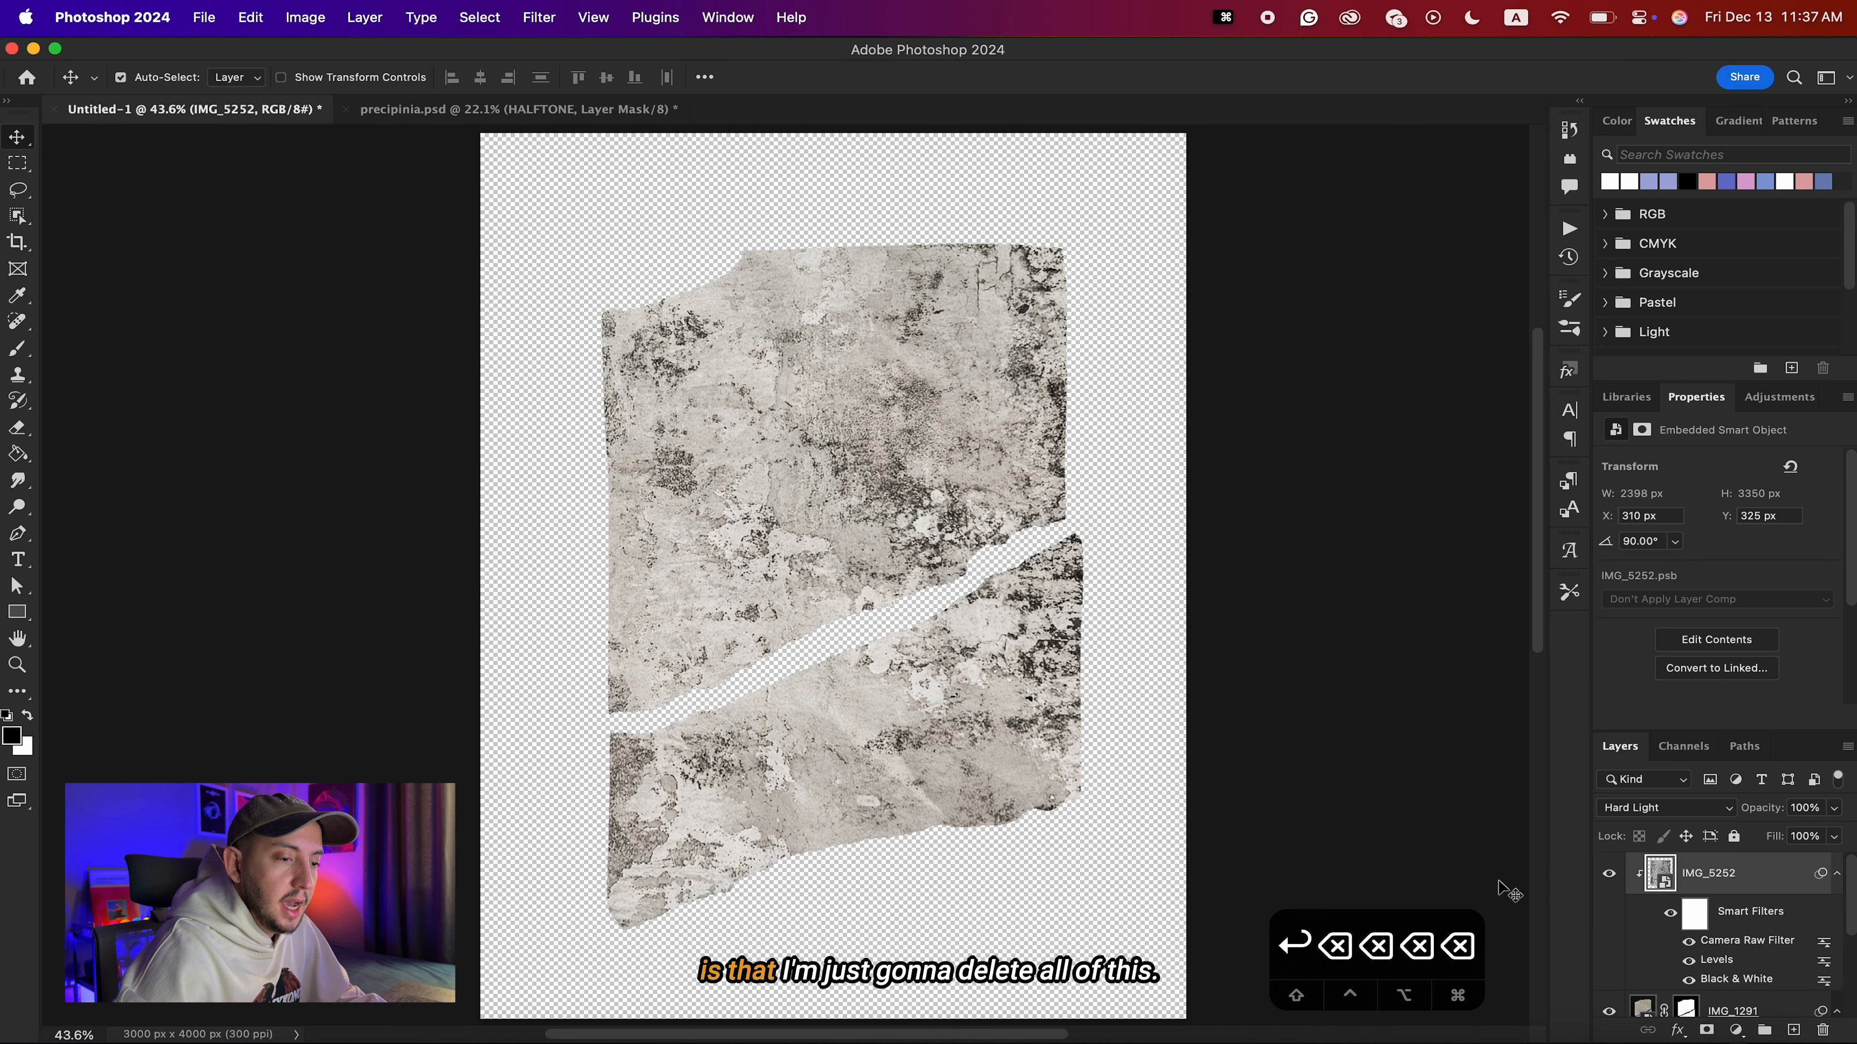
pyautogui.press('BackSpace')
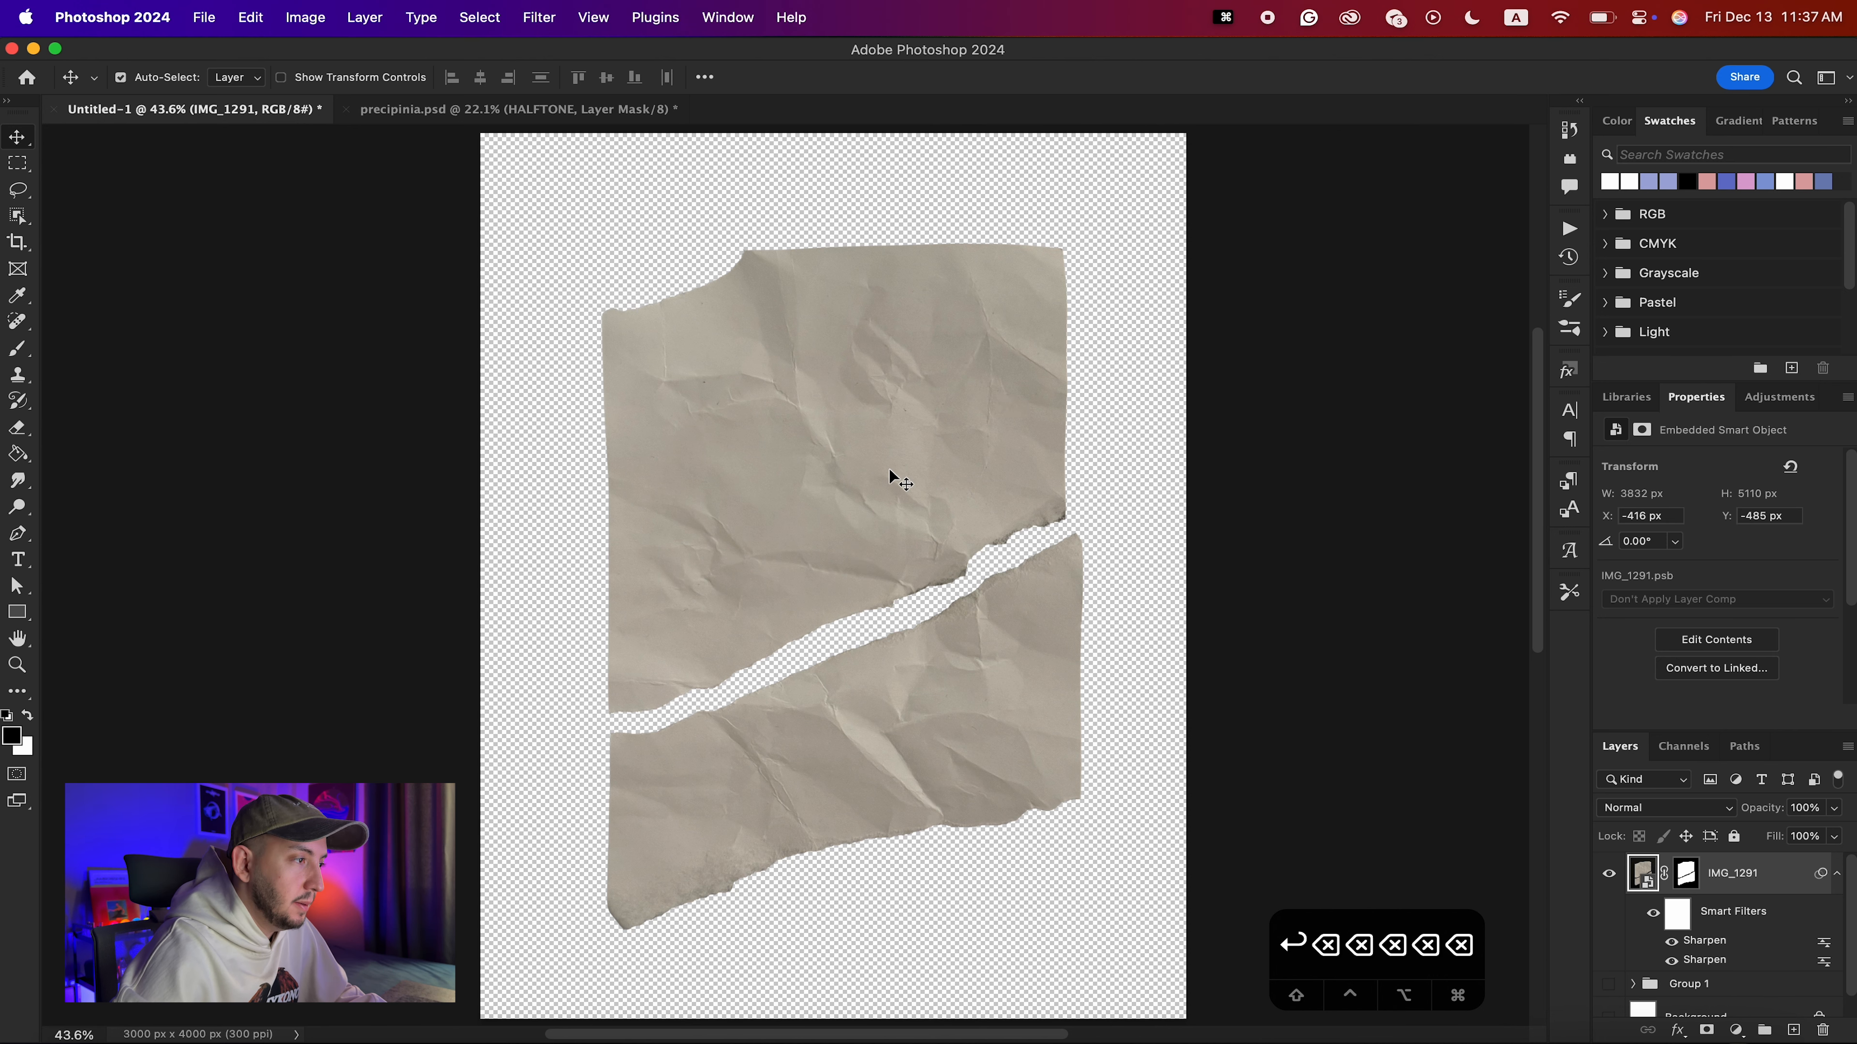
# Show the Background layer and invert it to black behind the torn paper.
pyautogui.scroll(-1, 1723, 989)
pyautogui.click(1610, 998)
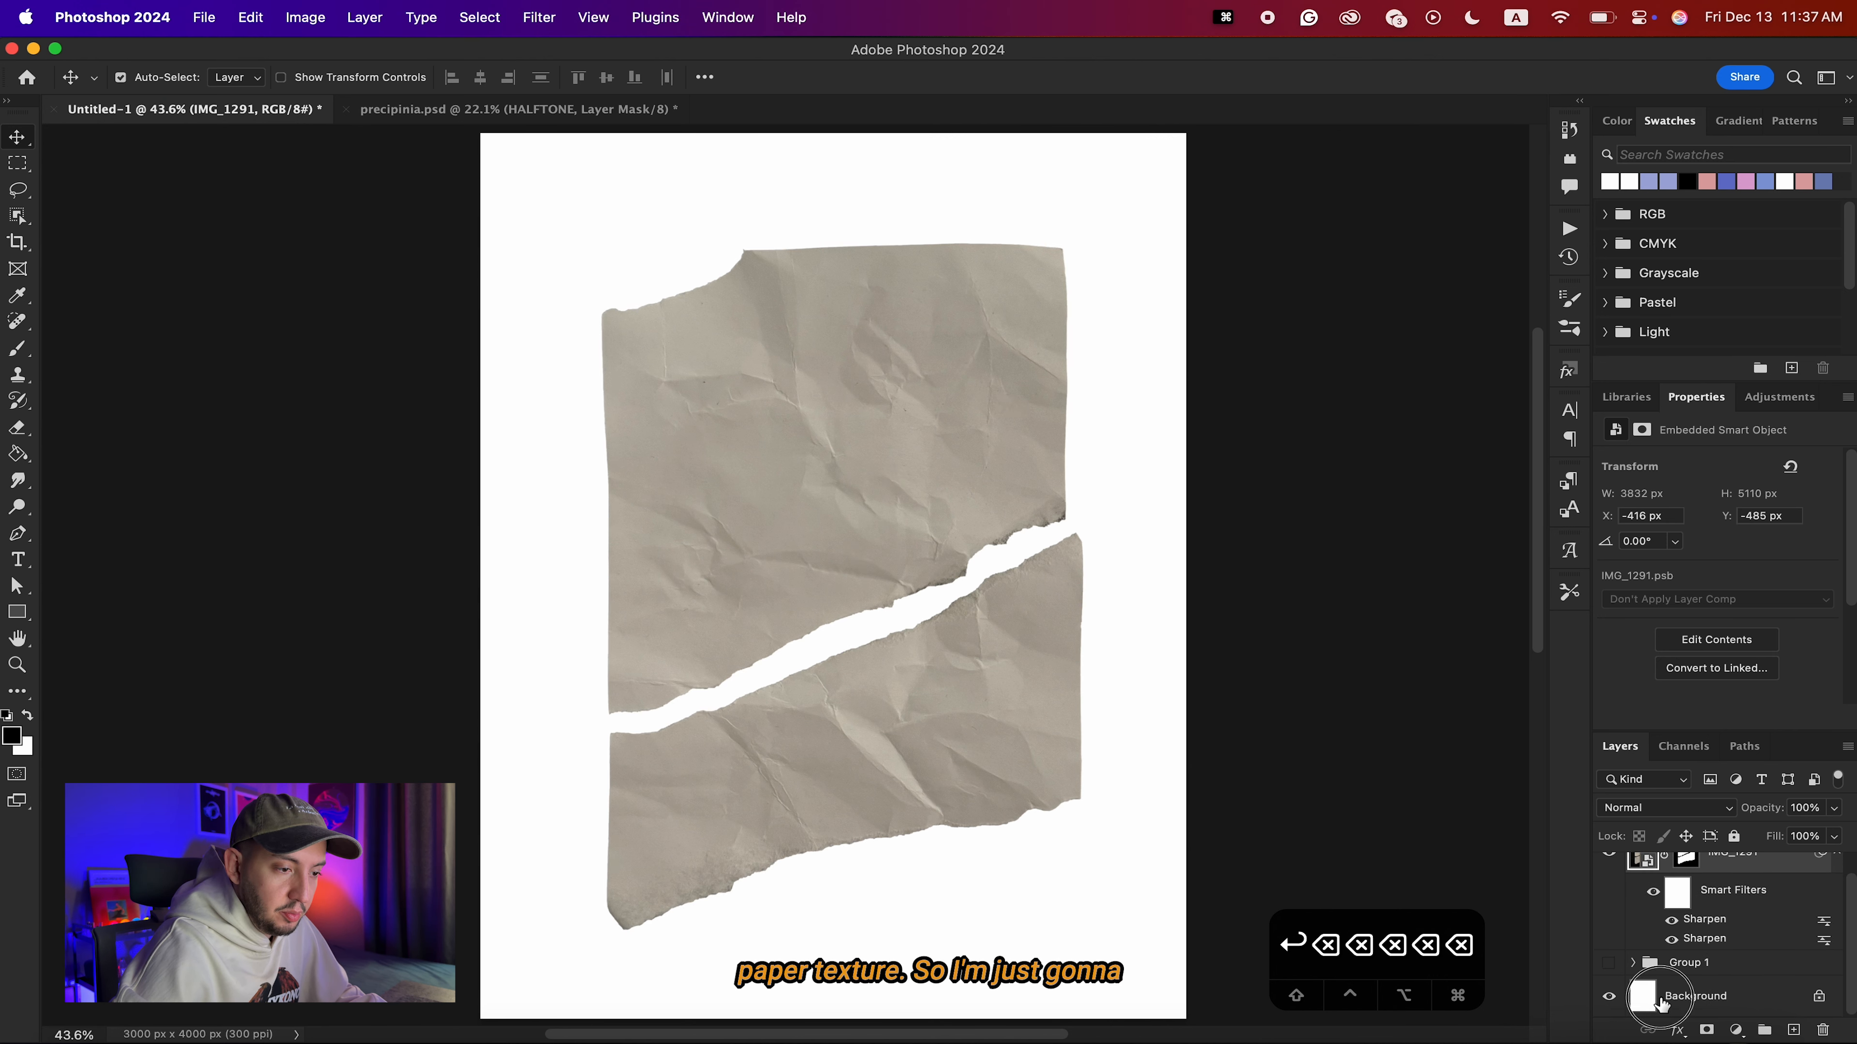
pyautogui.click(1676, 1005)
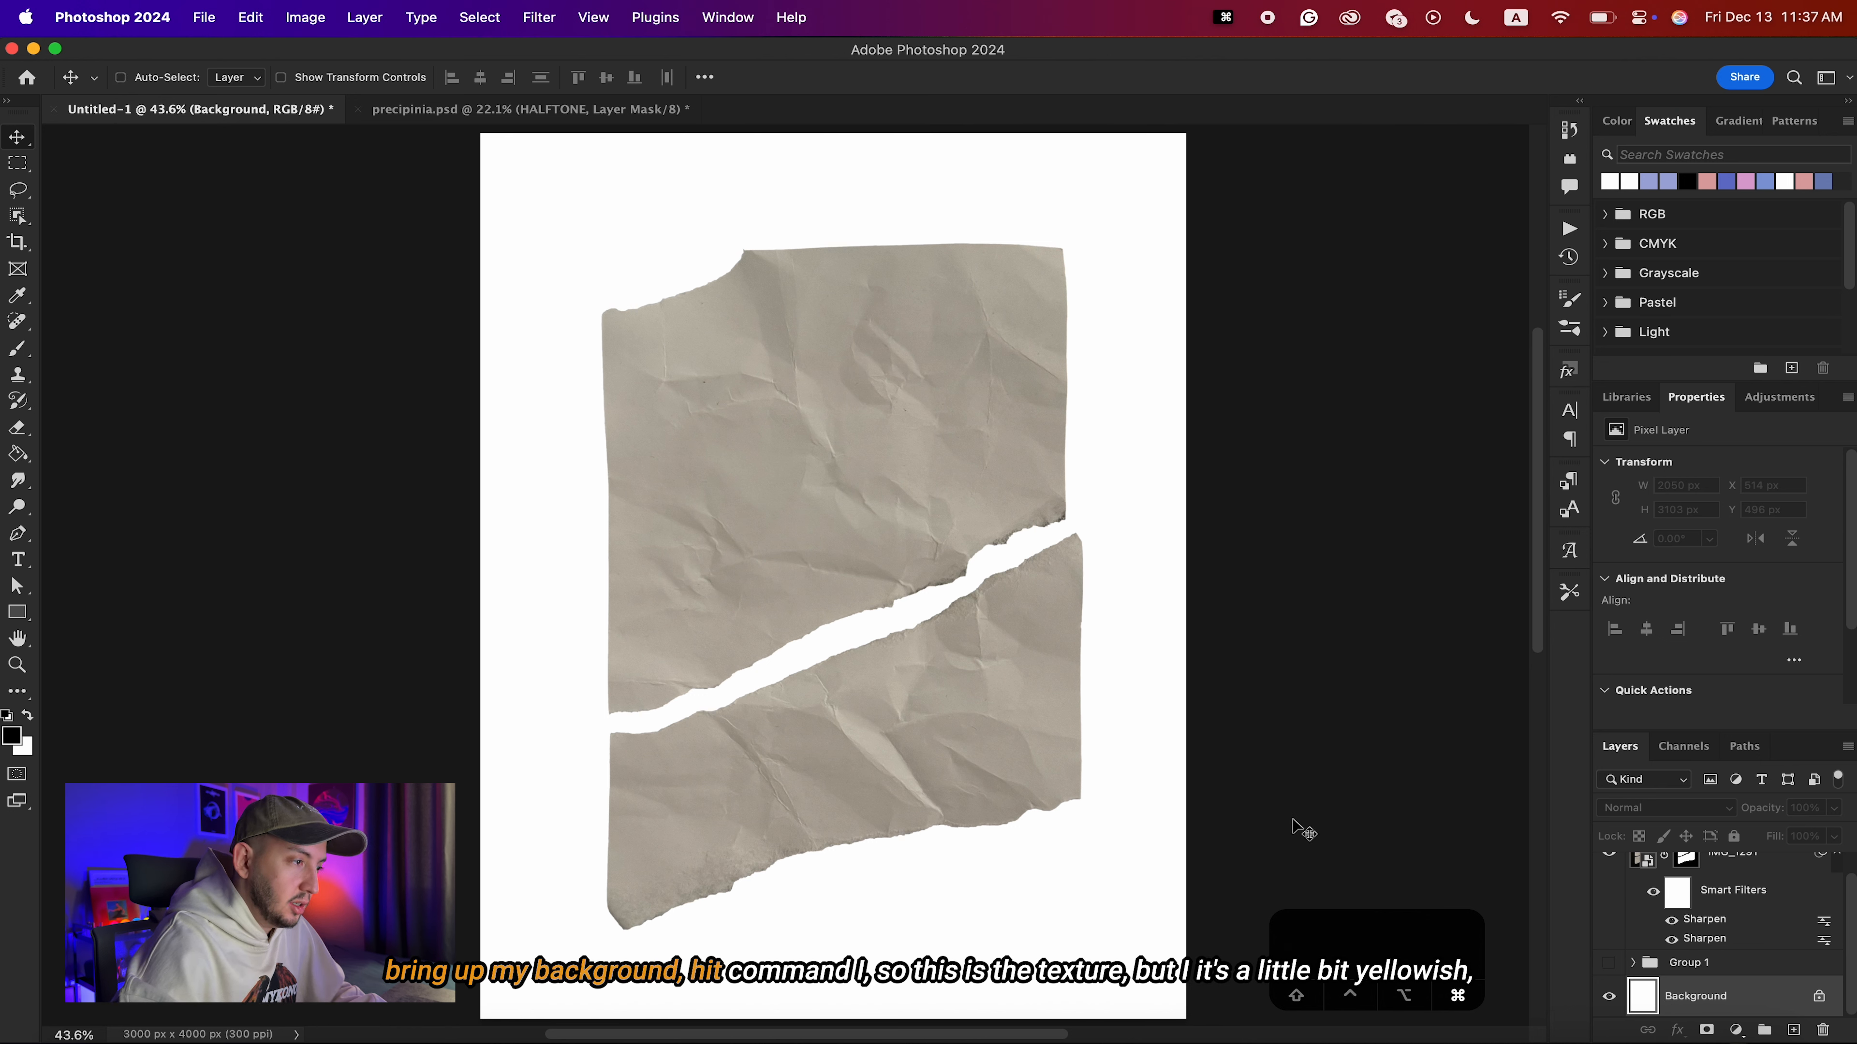
pyautogui.press('super+i')
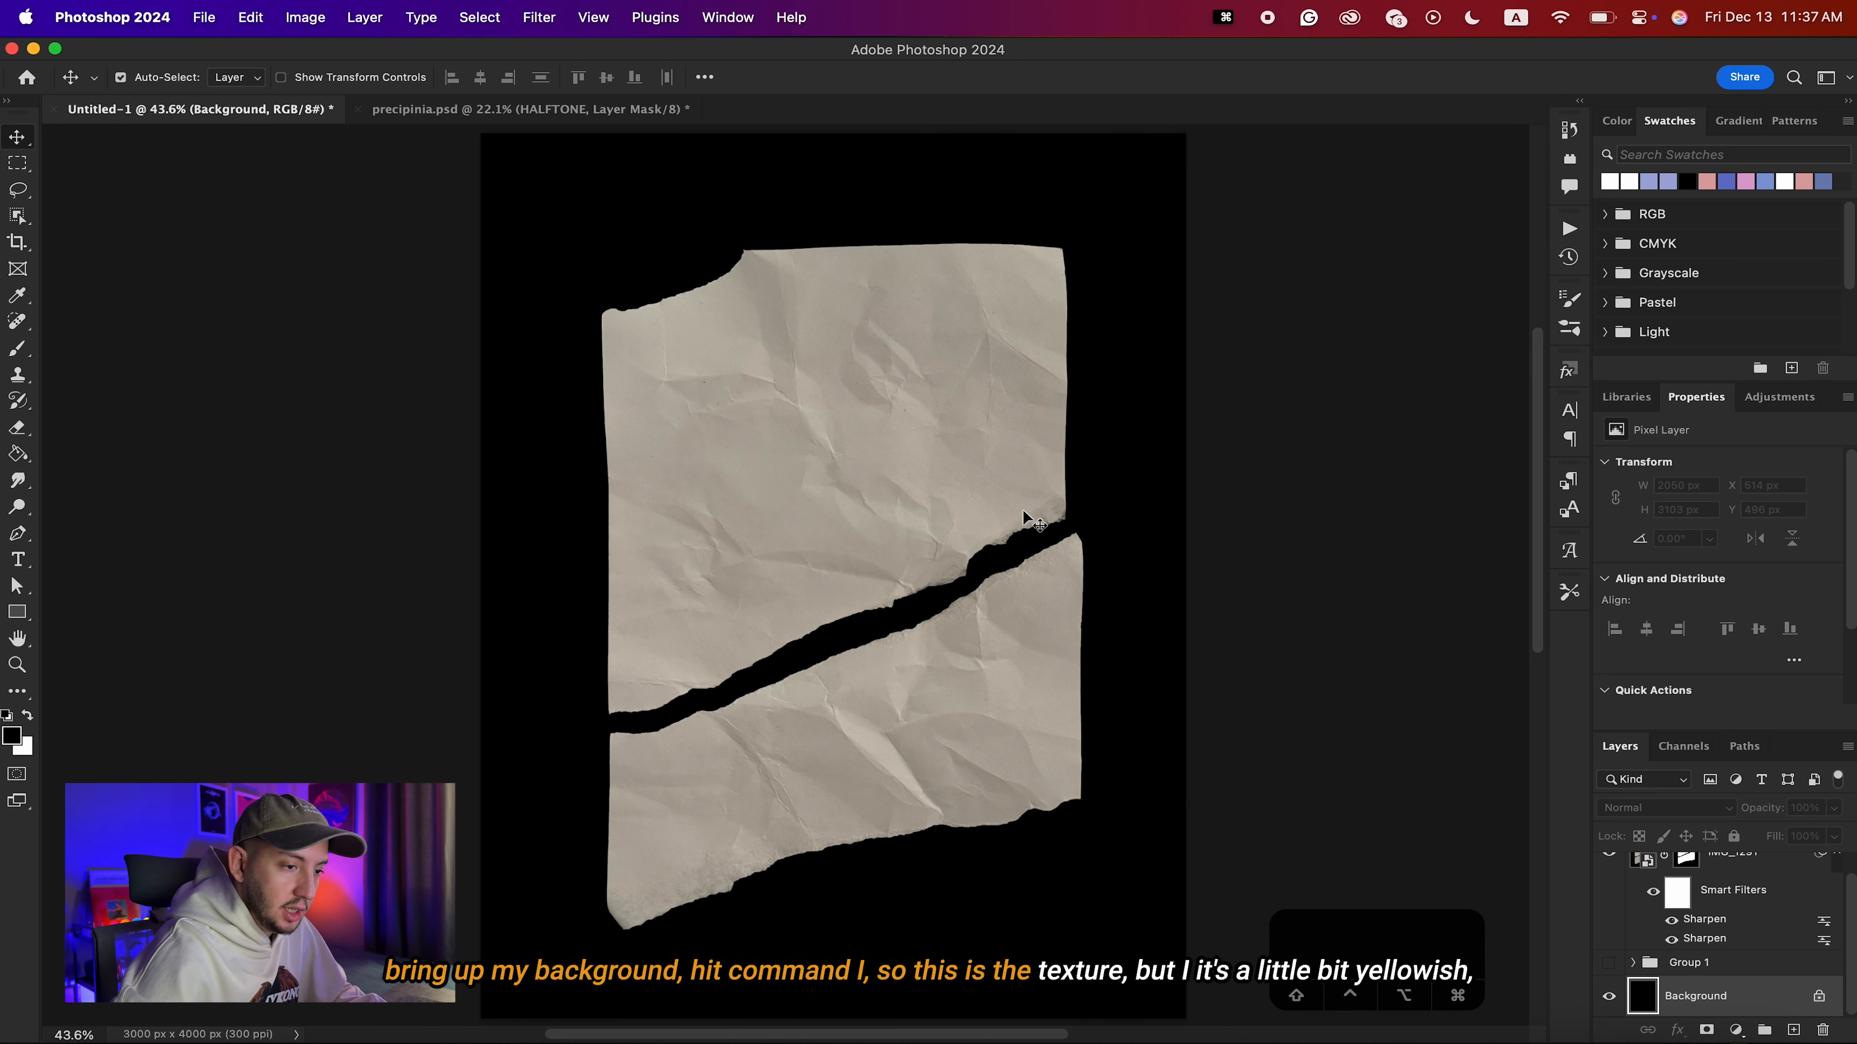
# Add a Black & White adjustment layer with default settings above the IMG_1291 paper layer.
pyautogui.scroll(1, 1710, 913)
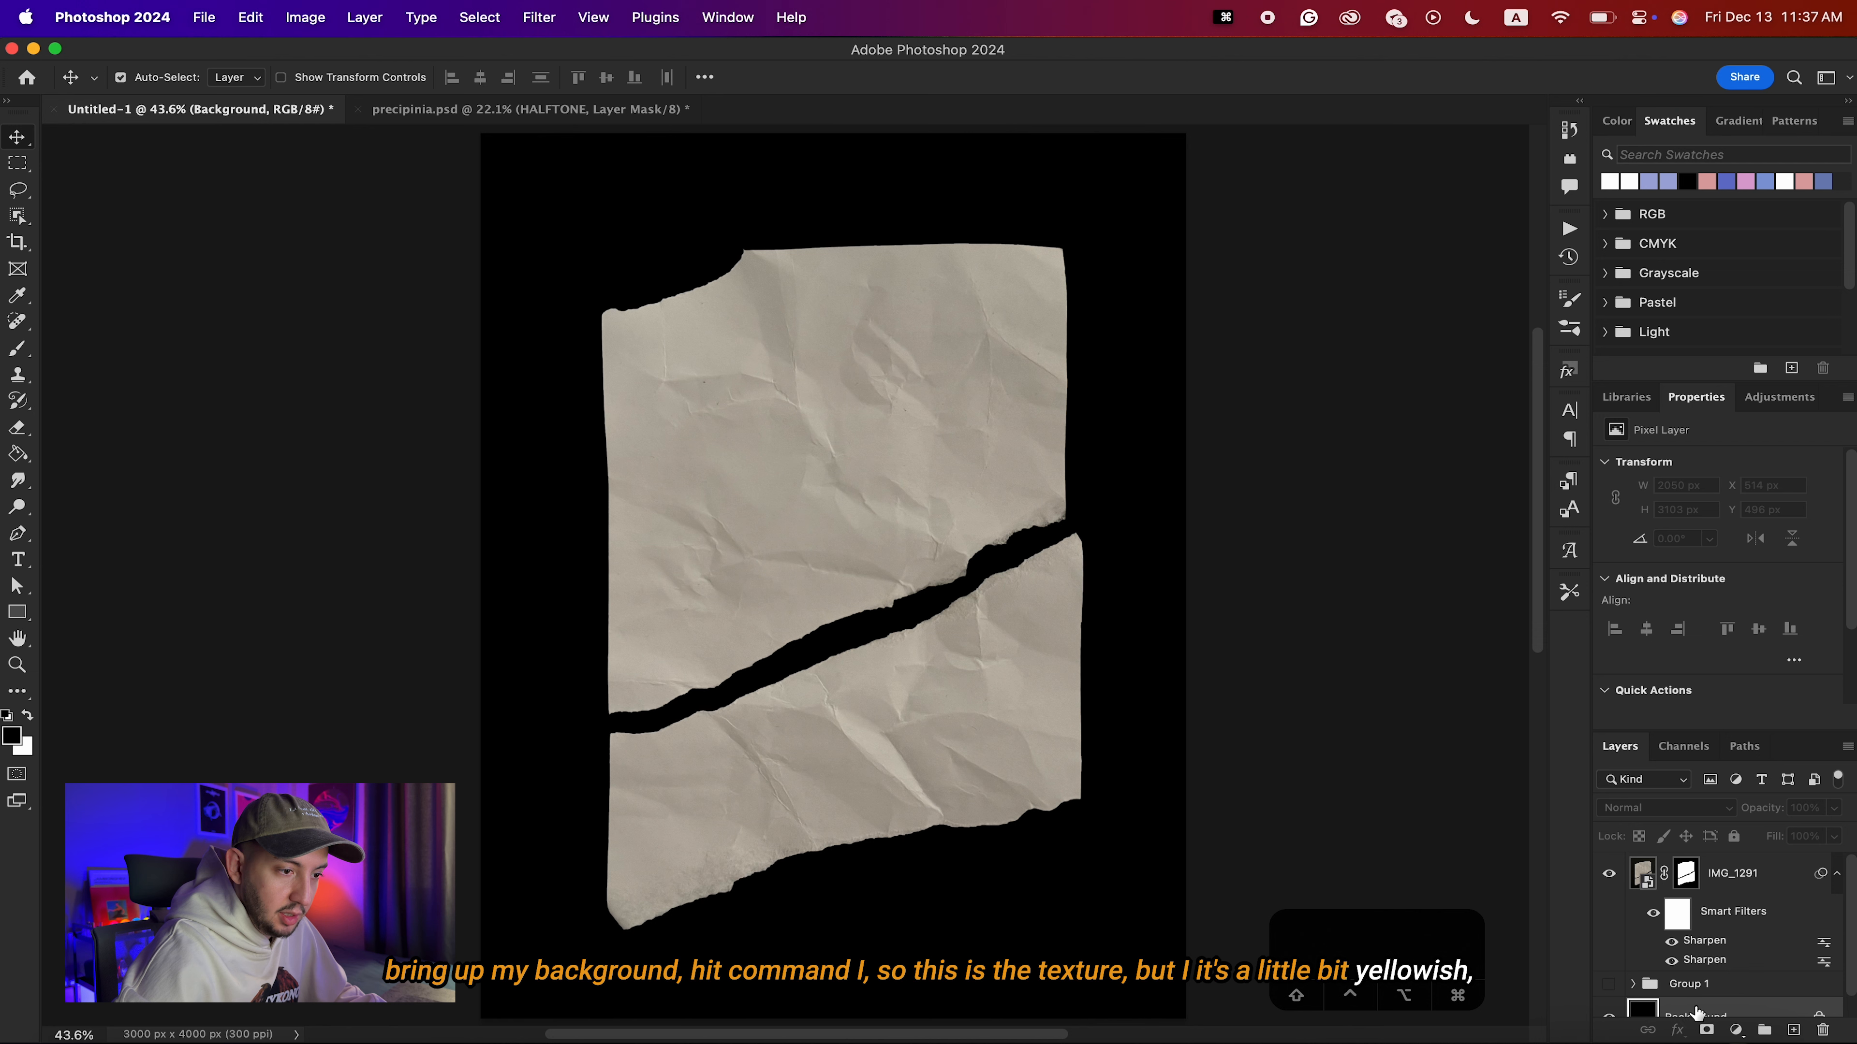
pyautogui.click(1698, 925)
pyautogui.click(1736, 1031)
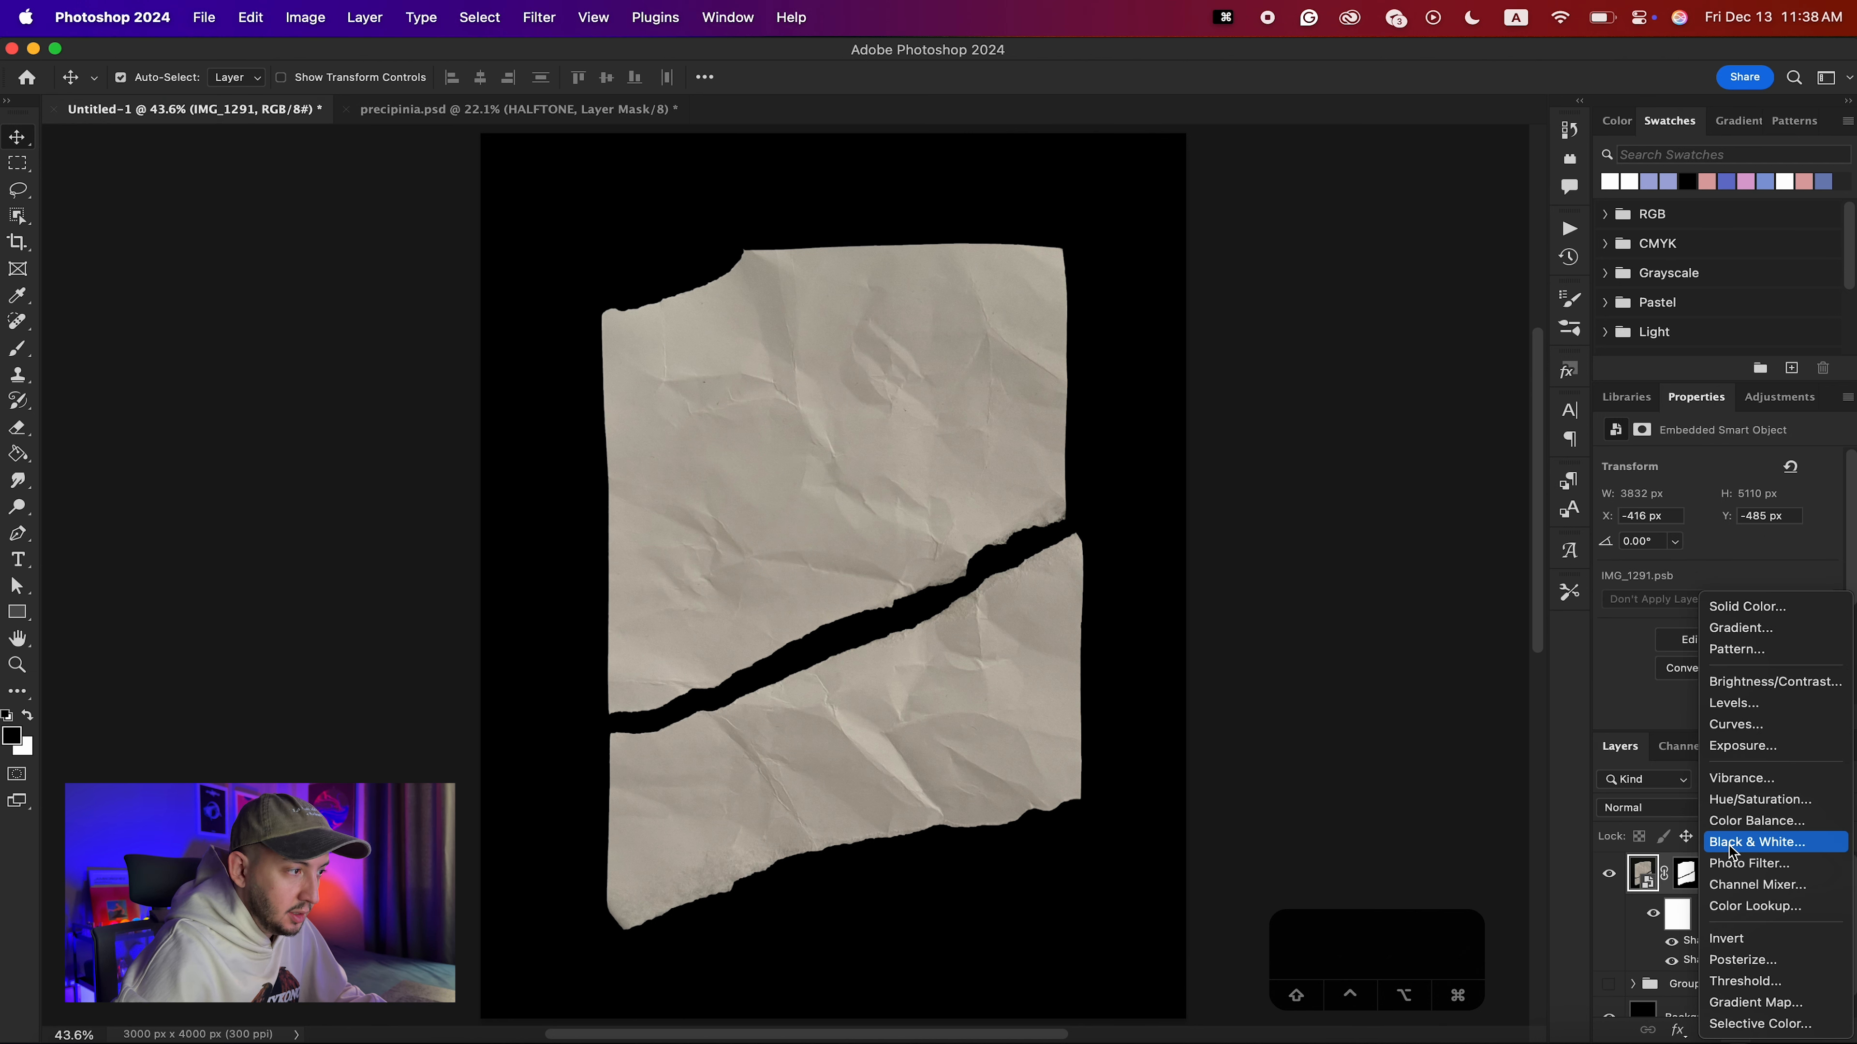
pyautogui.click(1730, 847)
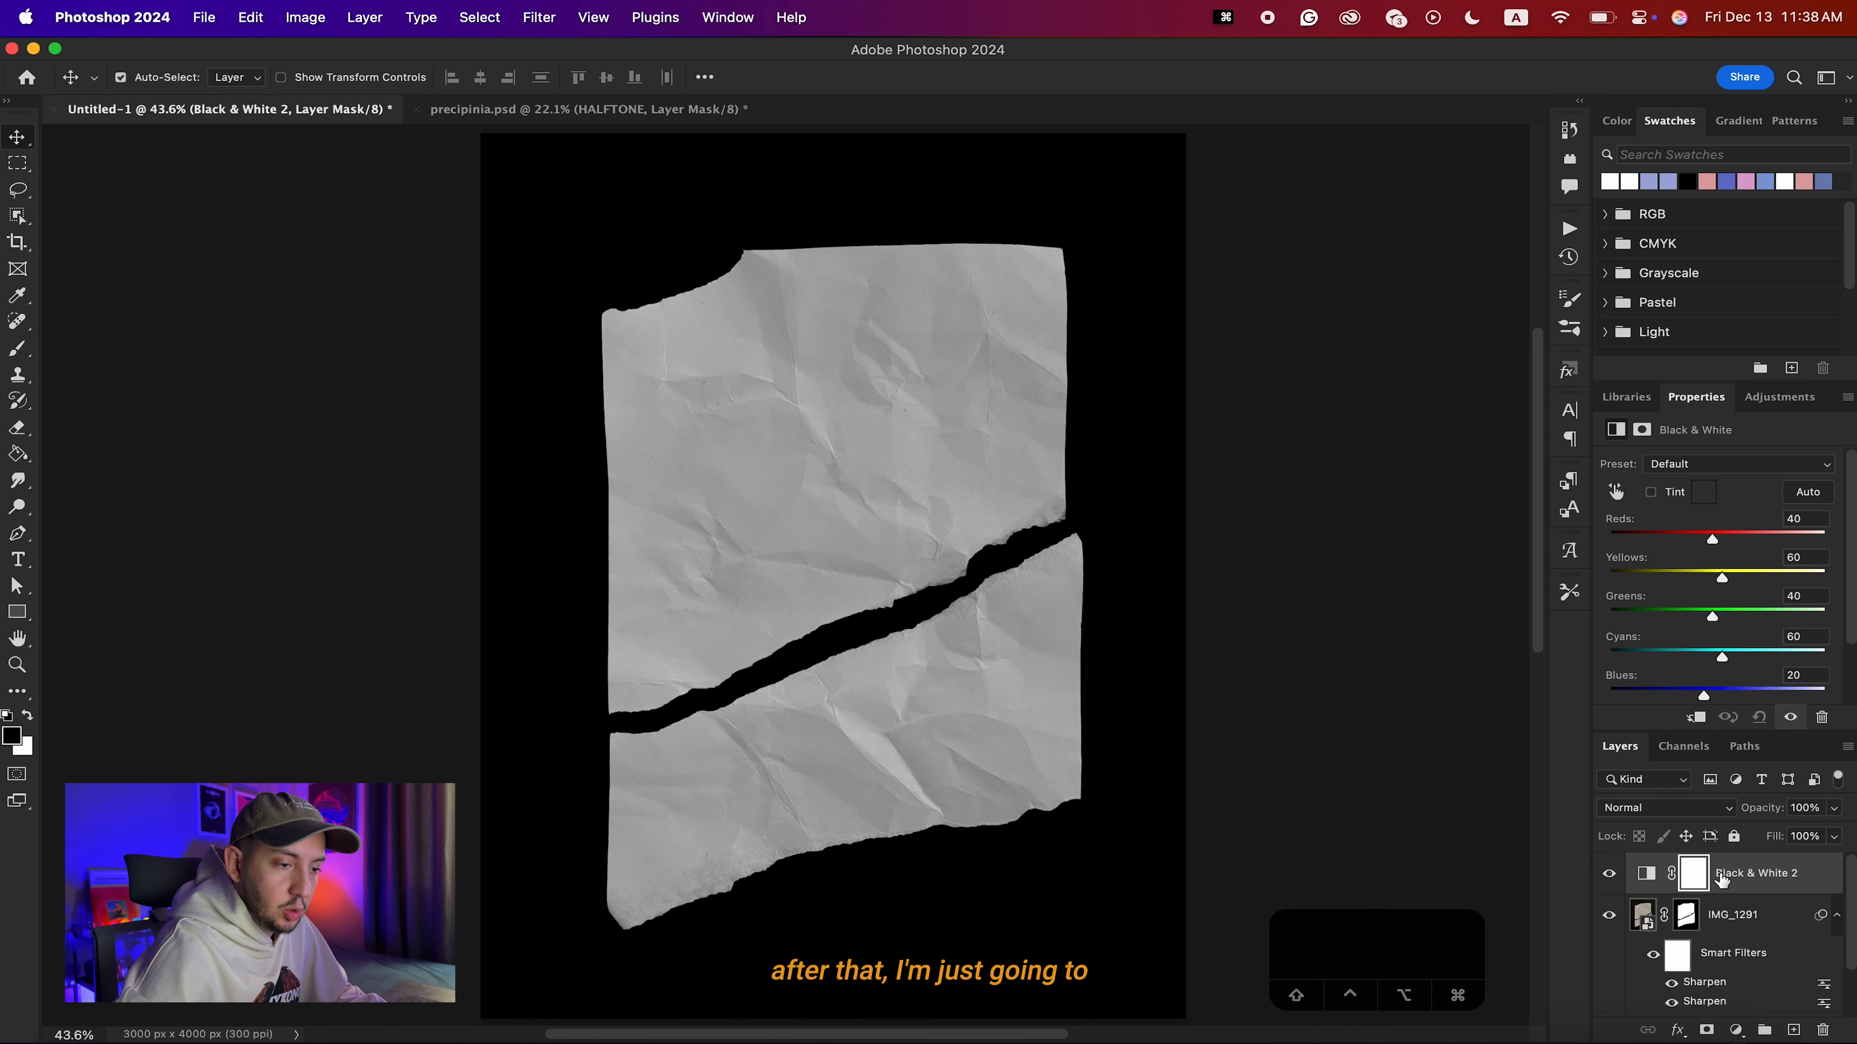
# Add a Levels adjustment layer above the Black & White one, with midtones at 1.17 and input white at 224.
pyautogui.click(1736, 1030)
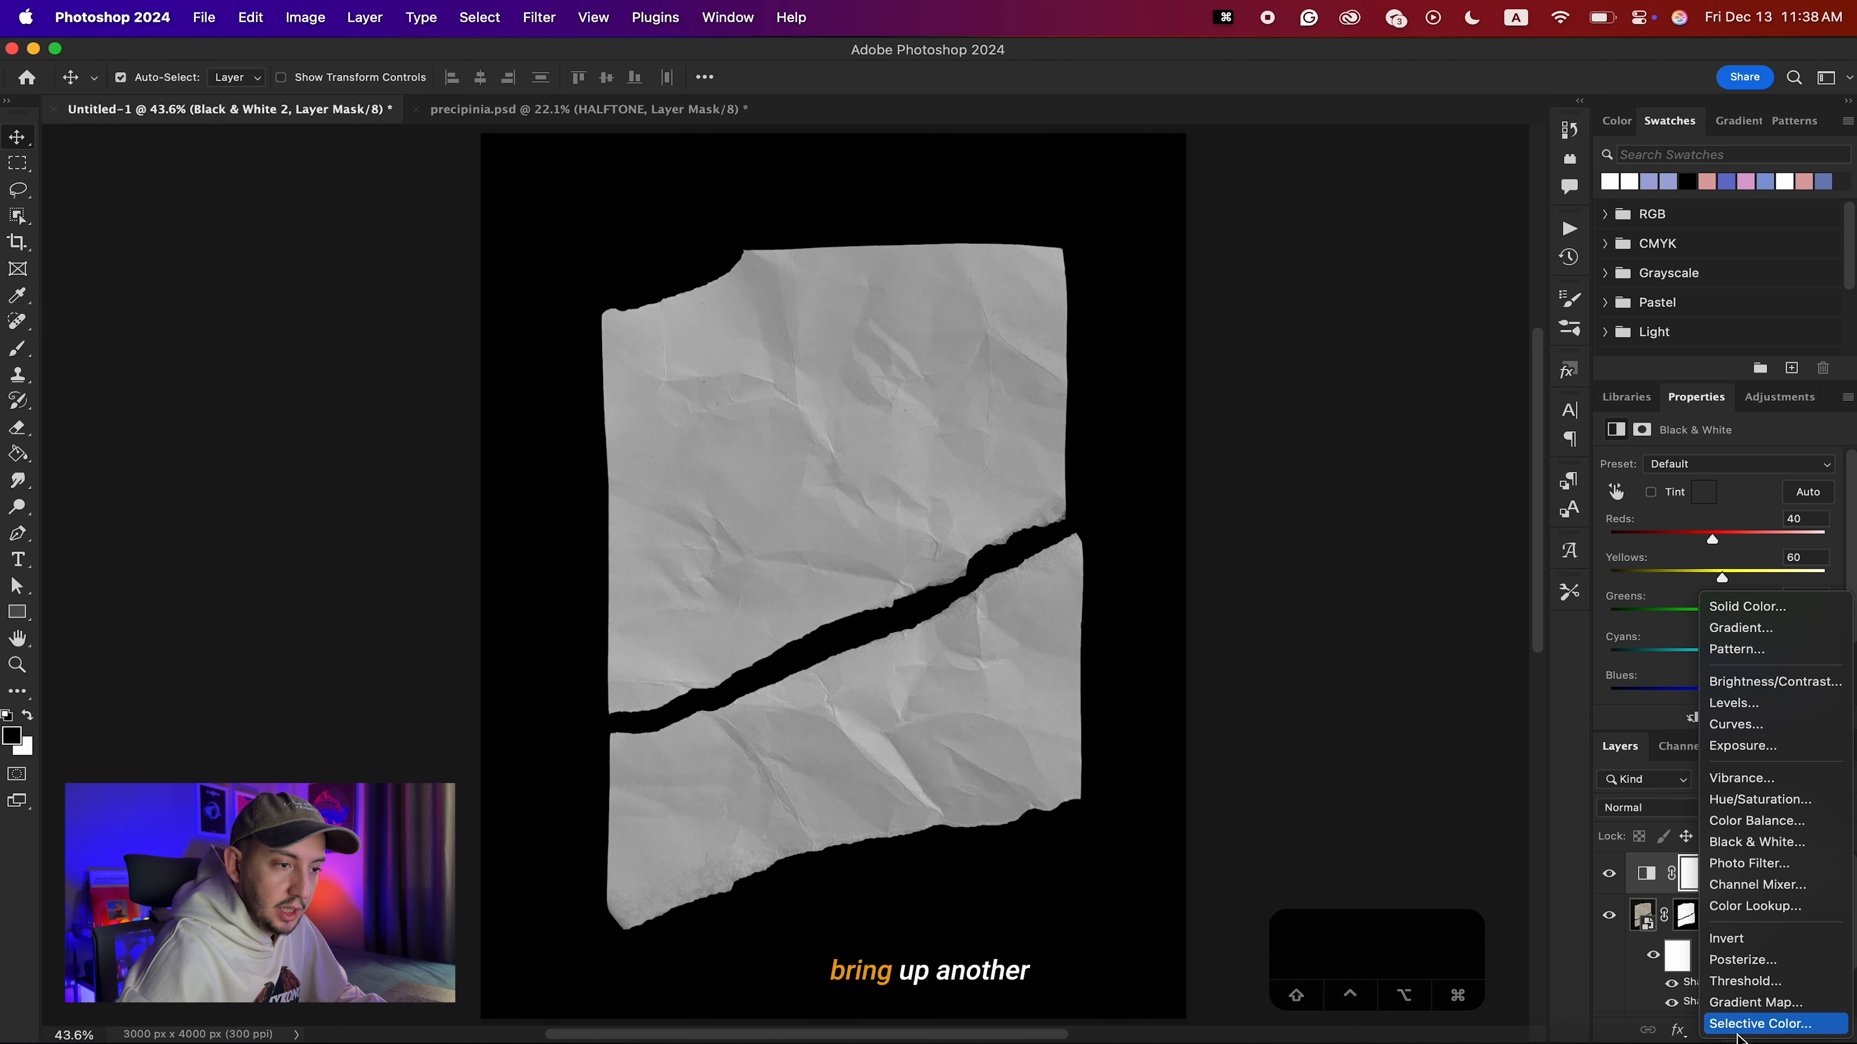
pyautogui.click(1734, 704)
pyautogui.moveTo(1733, 614); pyautogui.dragTo(1784, 615)
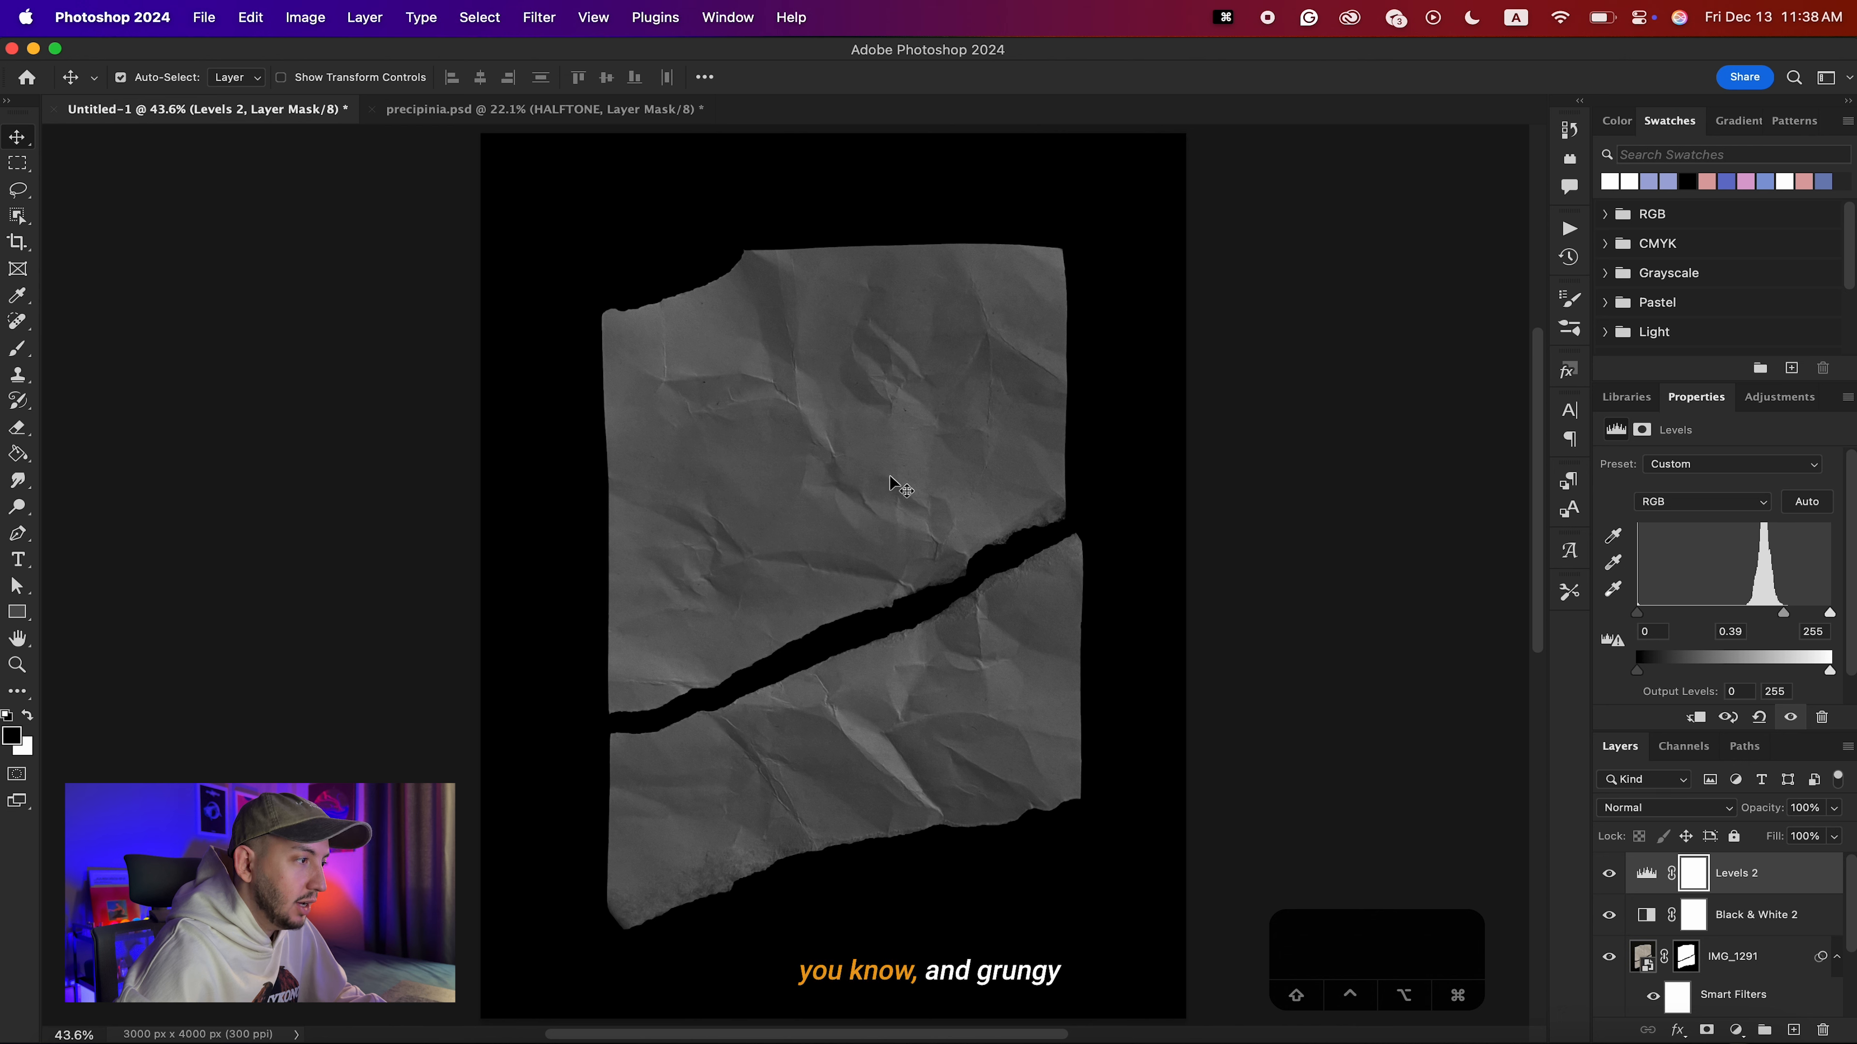
pyautogui.press('super+z')
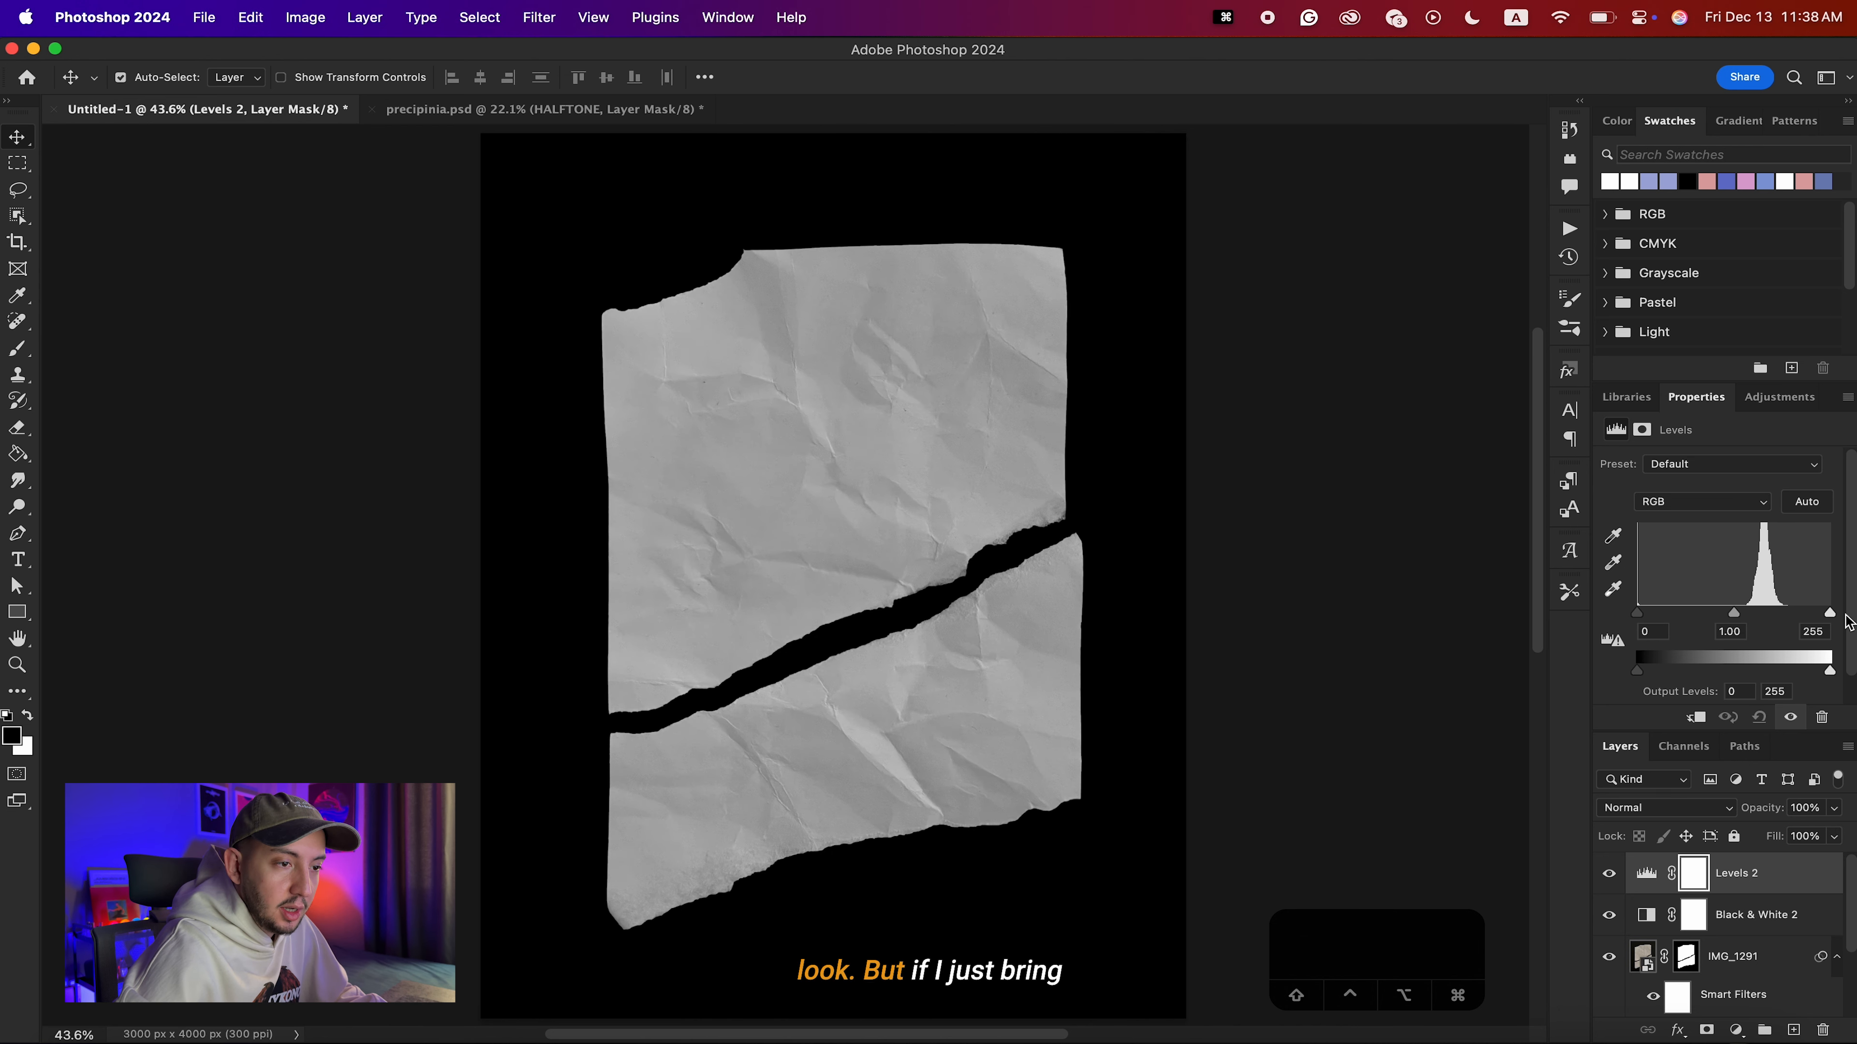
pyautogui.moveTo(1828, 614); pyautogui.dragTo(1753, 616)
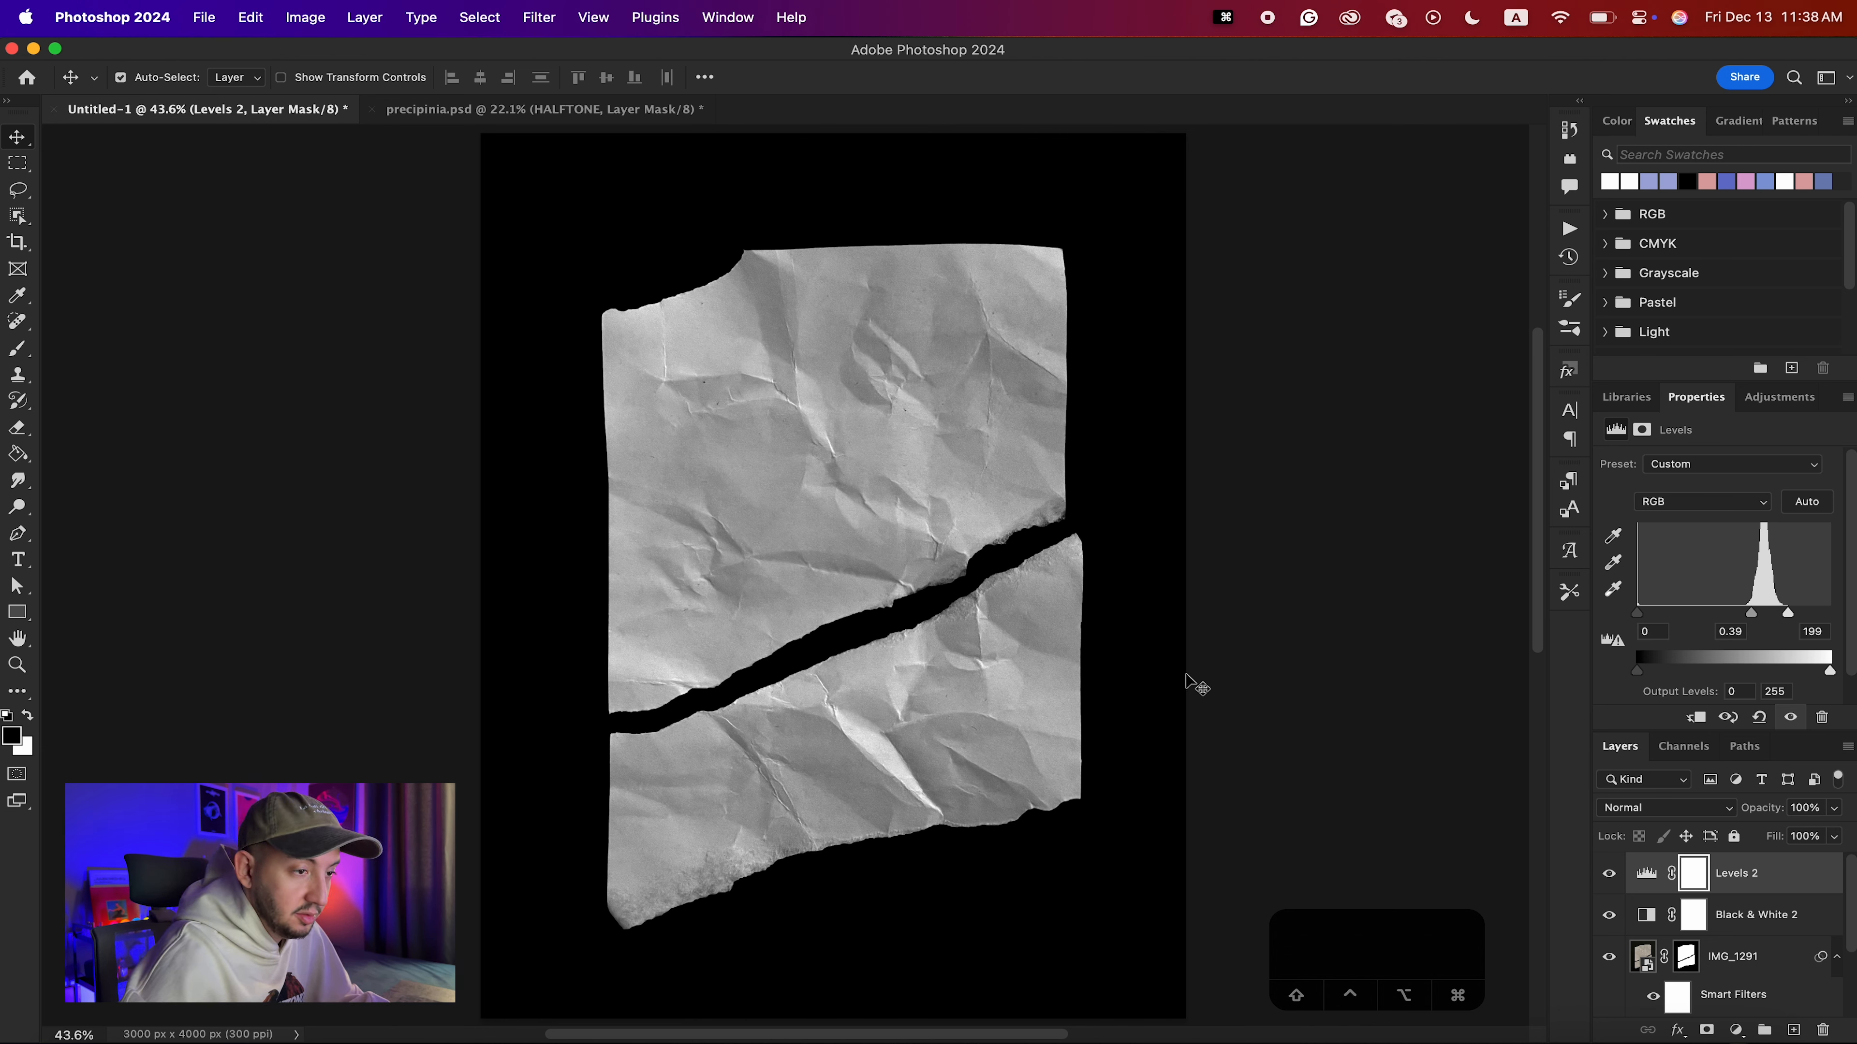
pyautogui.moveTo(1751, 613); pyautogui.dragTo(1805, 613)
pyautogui.press('Return')
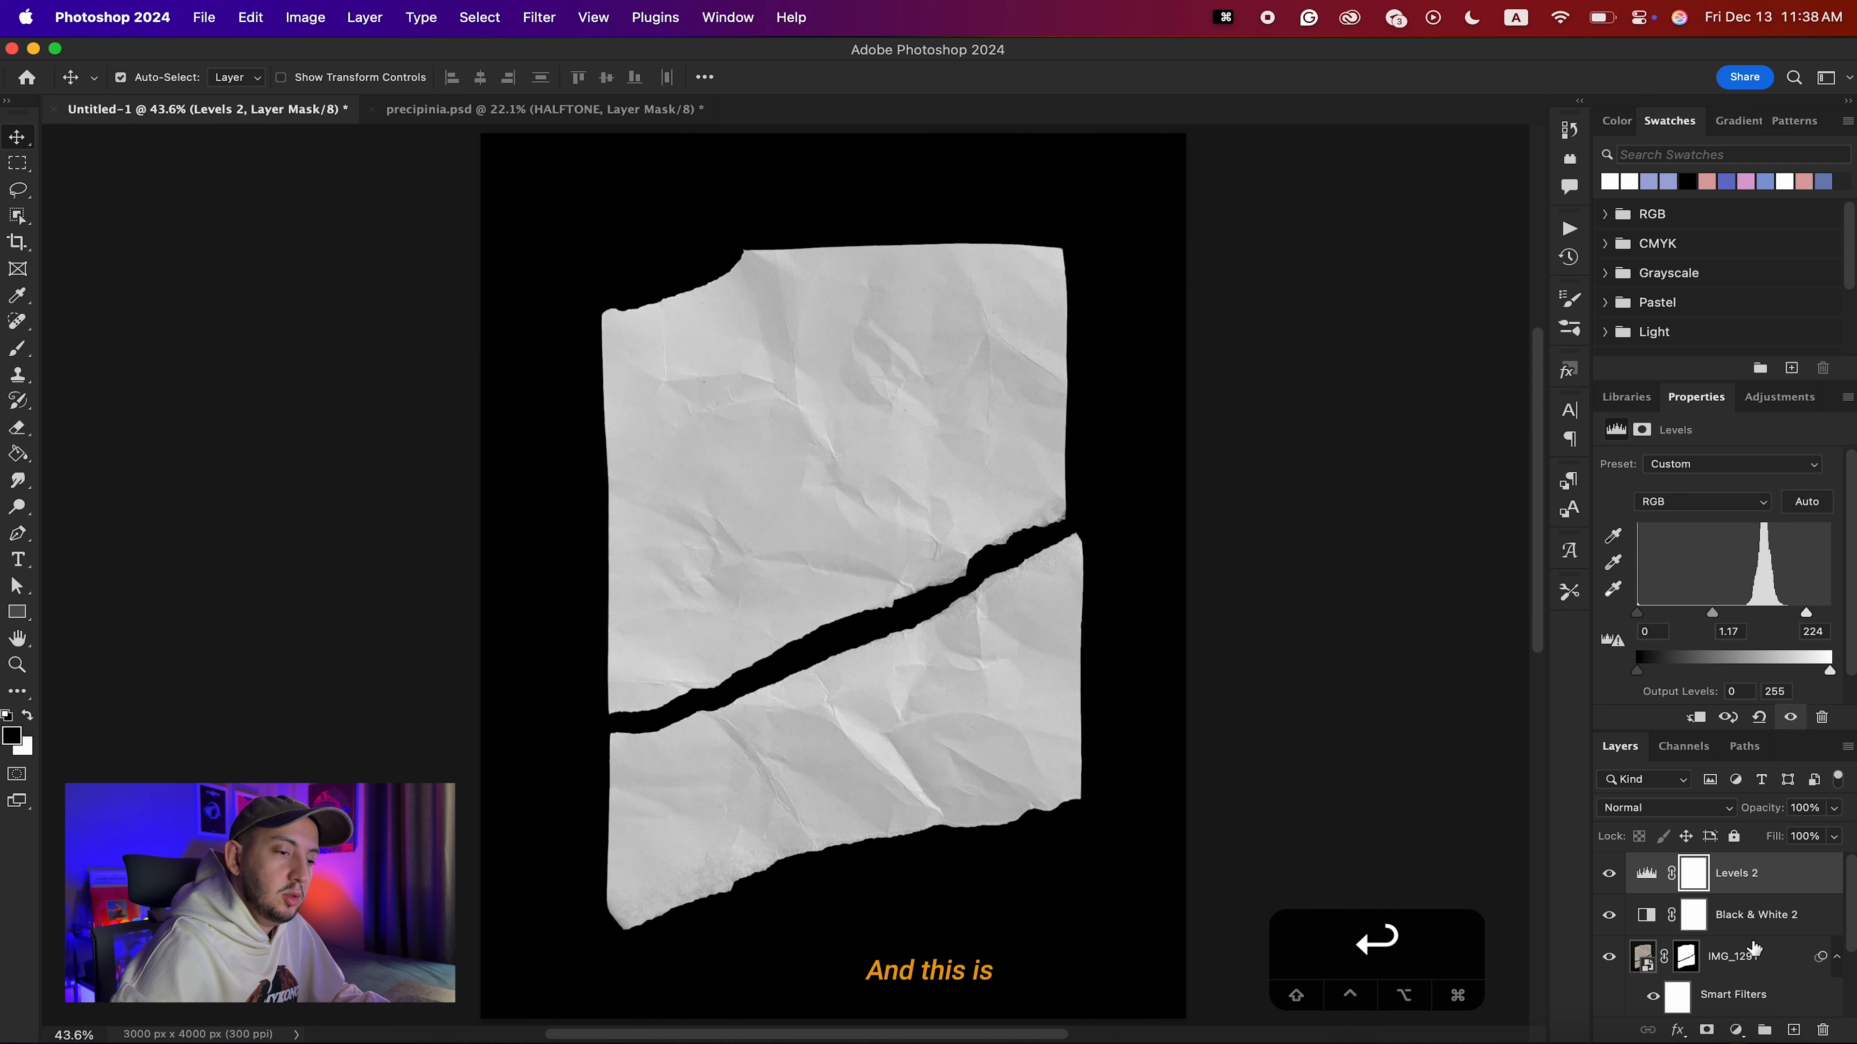
# Group the Levels, Black & White and IMG_1291 layers and name the group "Paper Texture".
pyautogui.click(1755, 918)
pyautogui.click(1757, 886)
pyautogui.keyDown('shift'); pyautogui.click(1744, 970); pyautogui.keyUp('shift')
pyautogui.press('super+g')
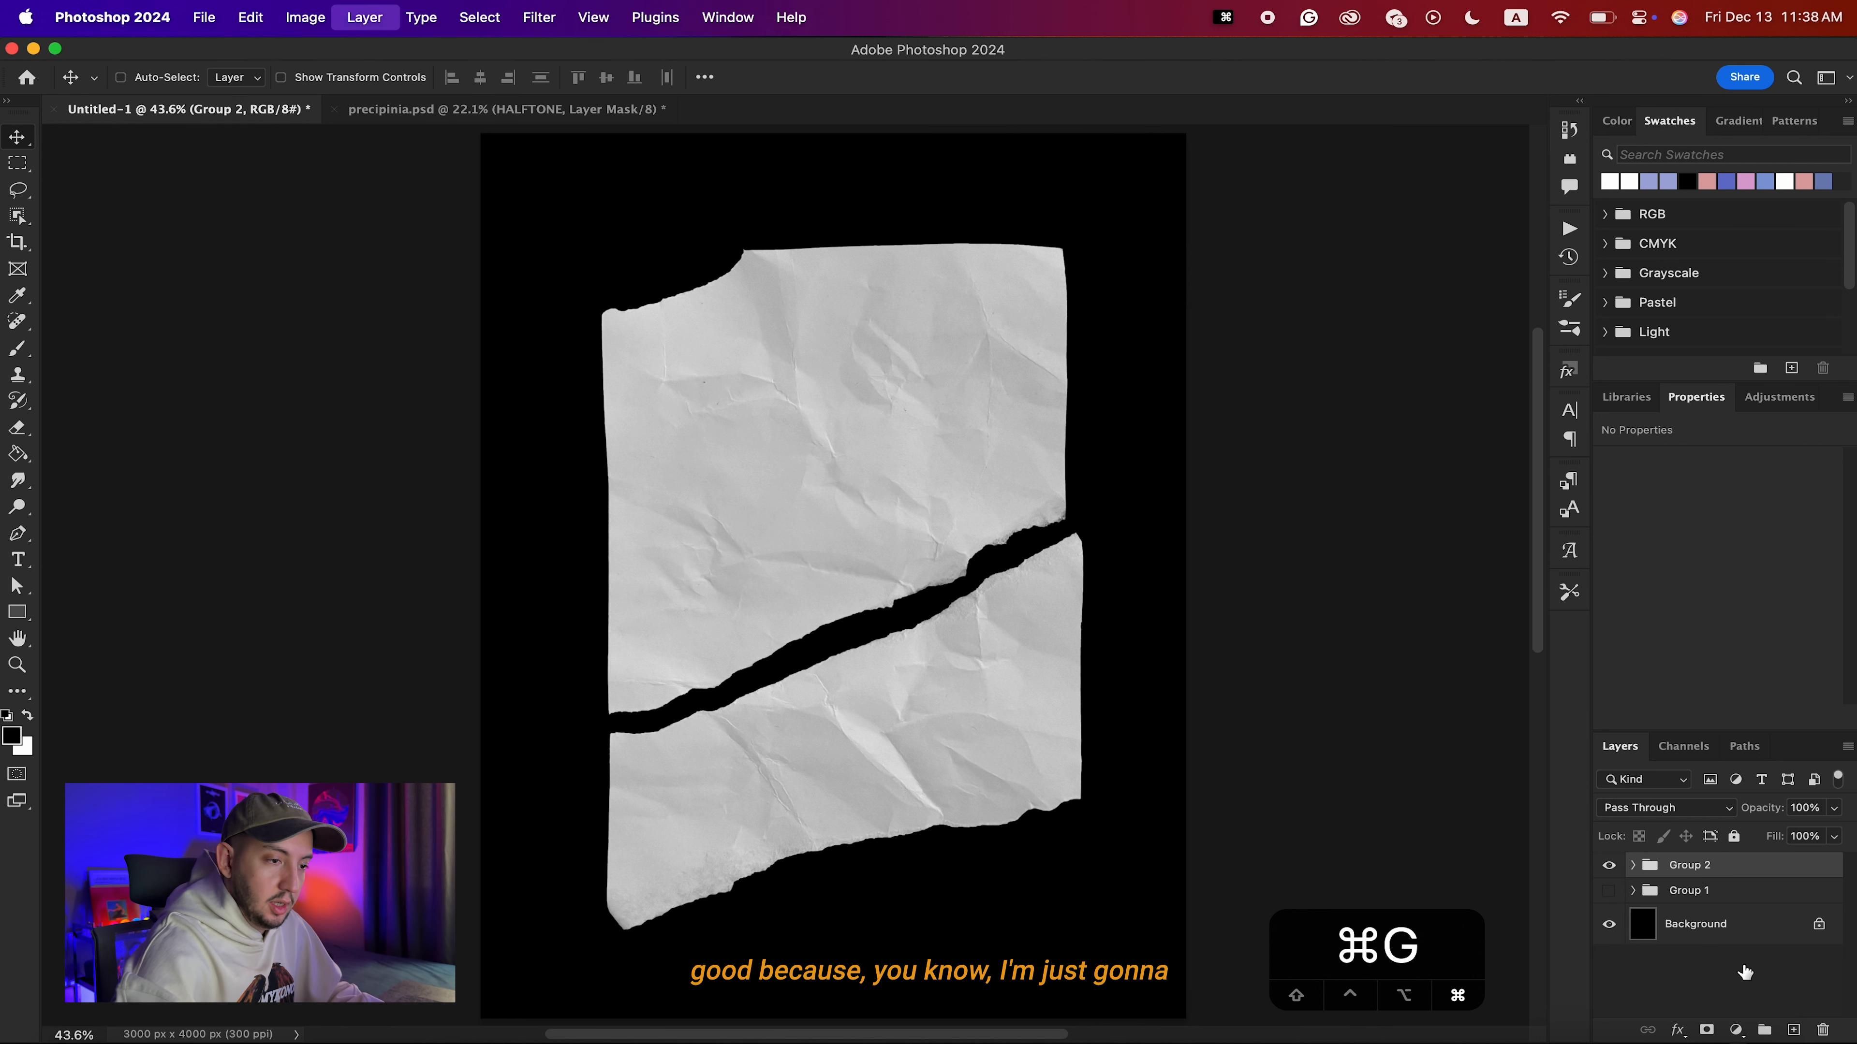
pyautogui.doubleClick(1690, 865)
pyautogui.write('Paper Texture')
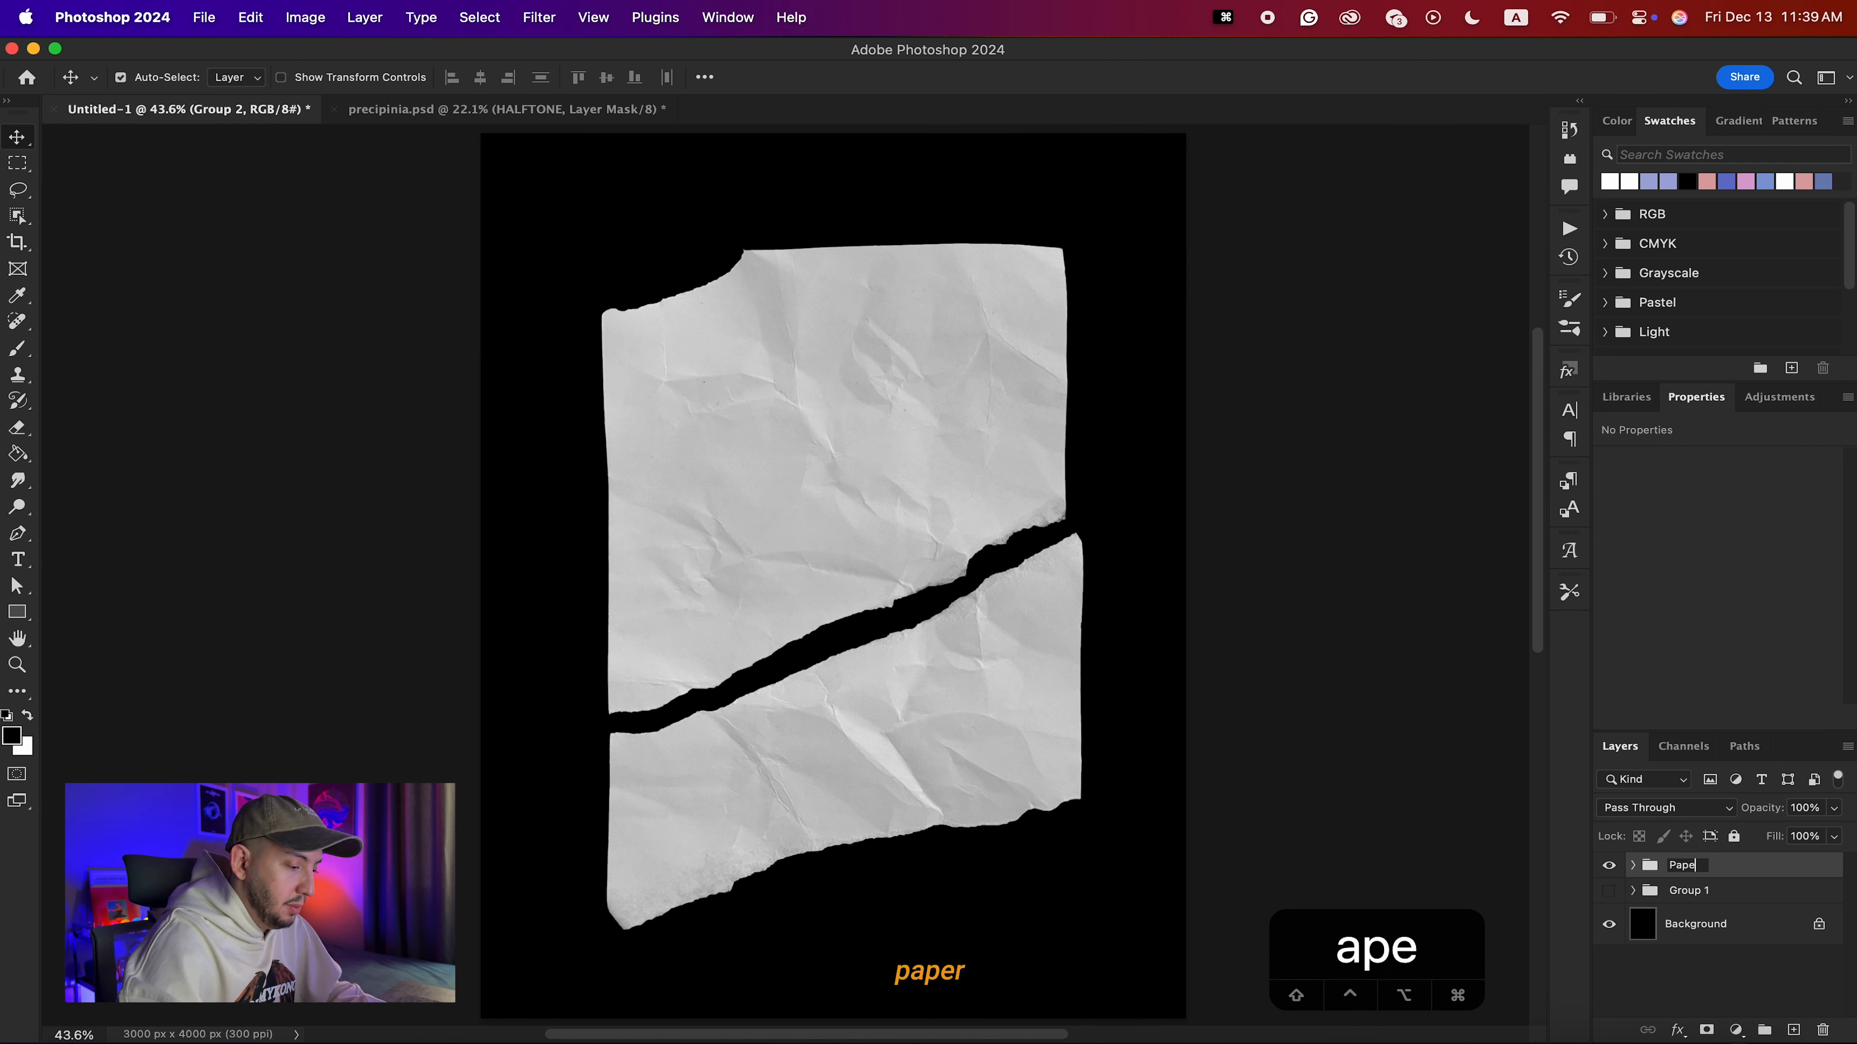
pyautogui.press('Return')
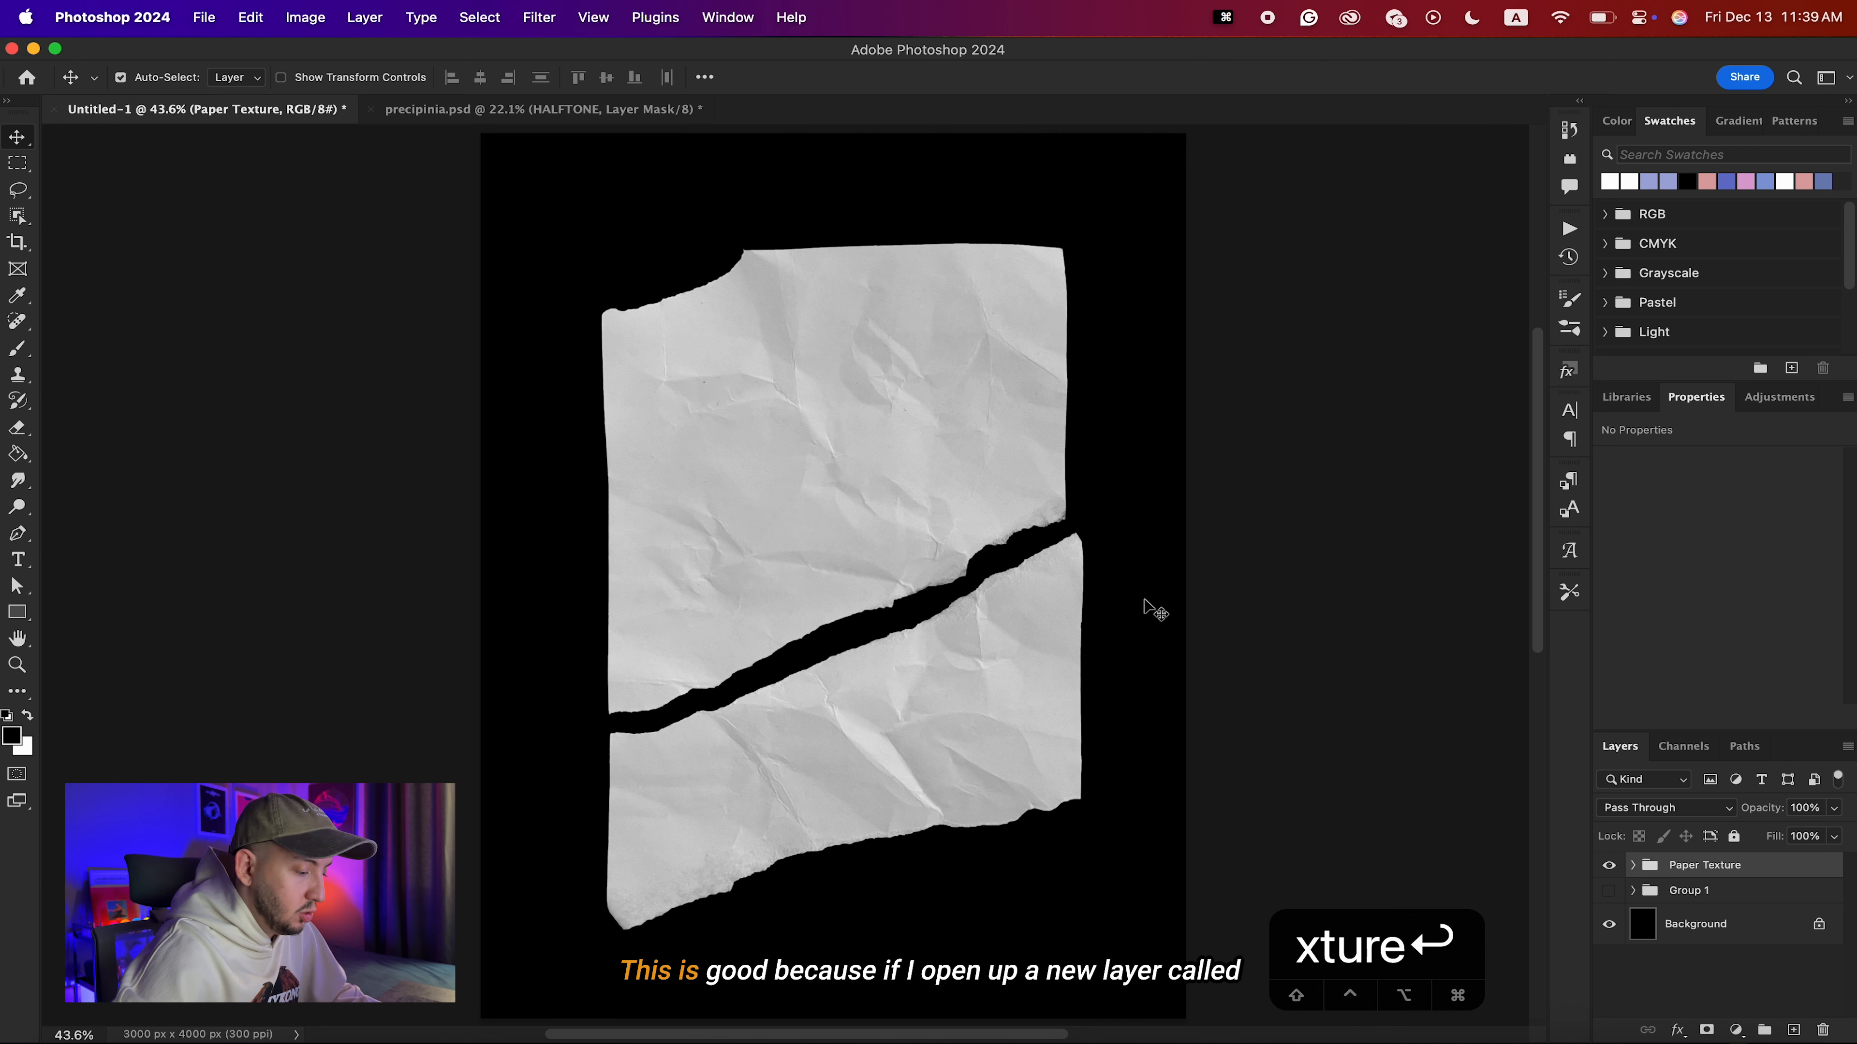